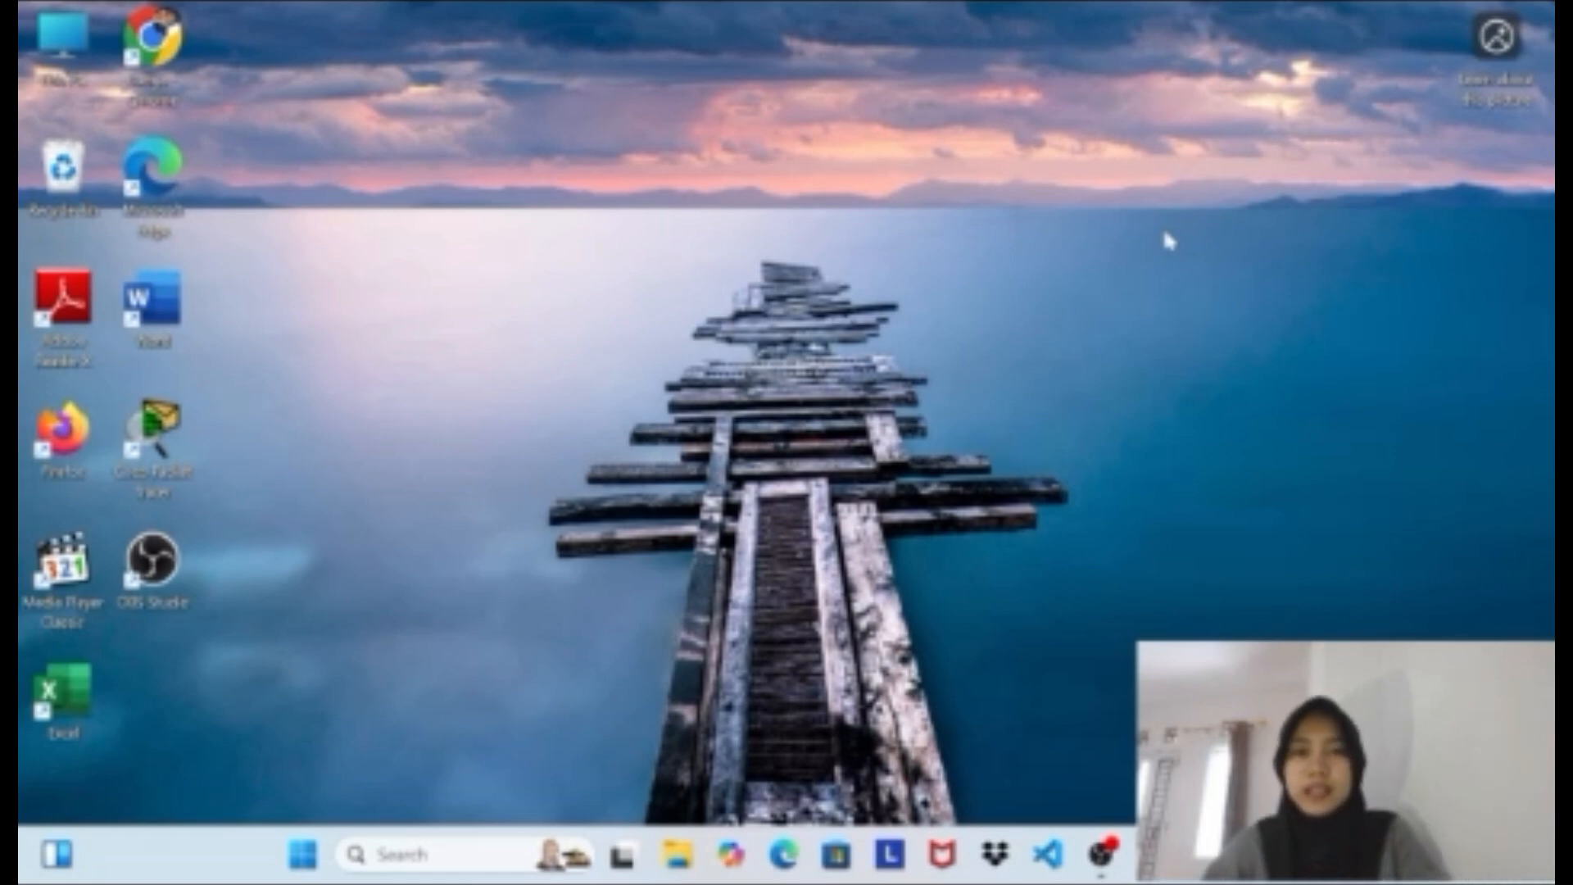
Switch to Excel, open the recent workbook INFOR YT and add a new blank sheet after FUNGSI STATISTIKA.
left_click_drag(1168, 238, 950, 309)
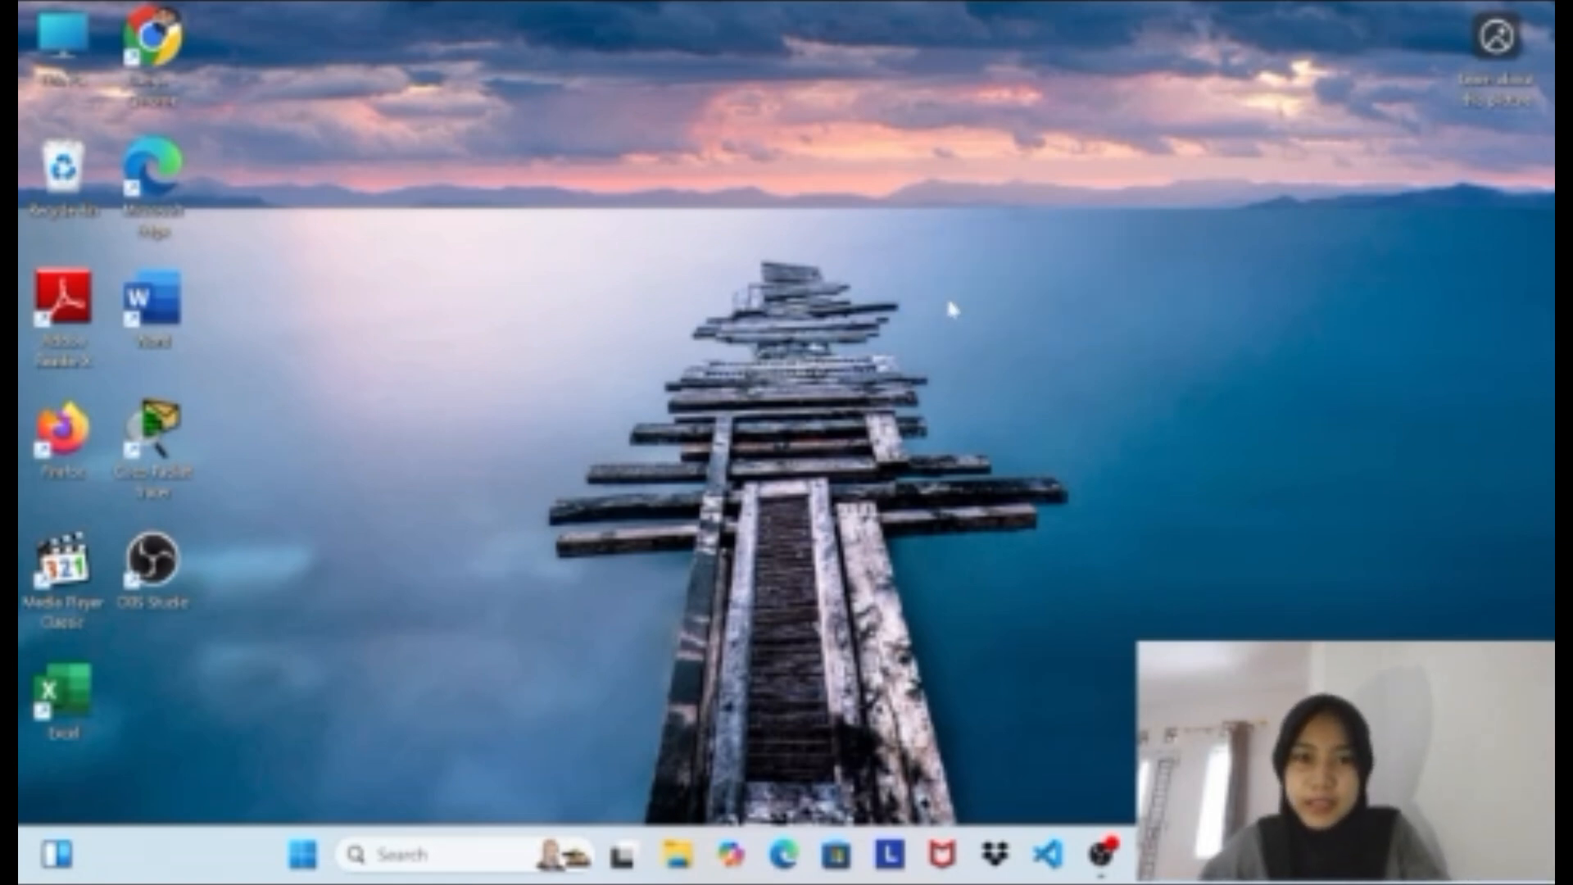
double_click(64, 695)
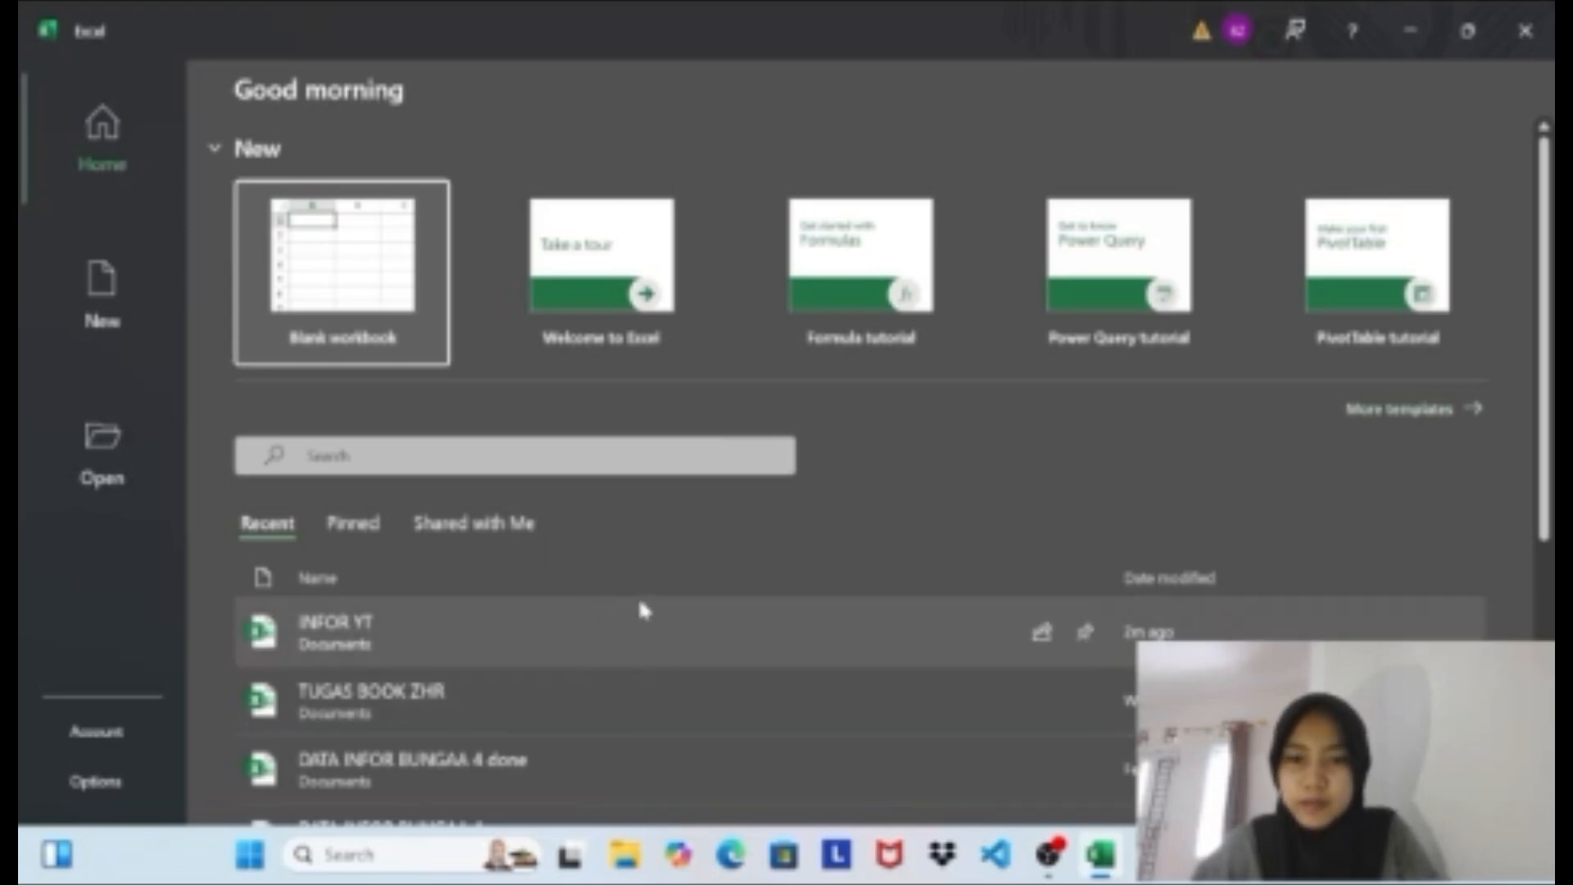
left_click(603, 627)
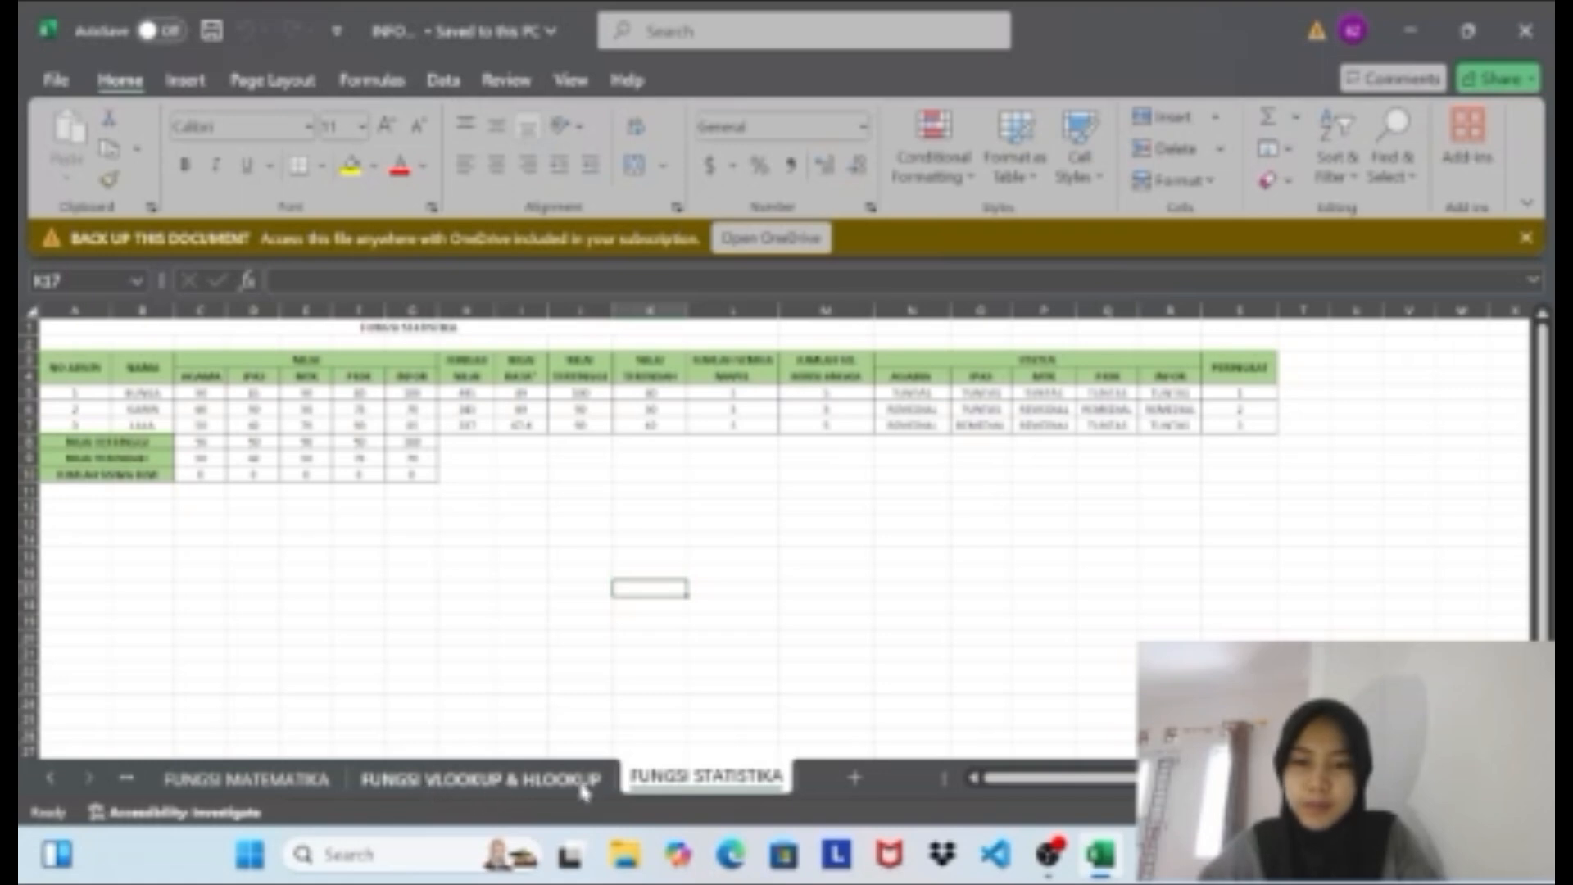
left_click(855, 781)
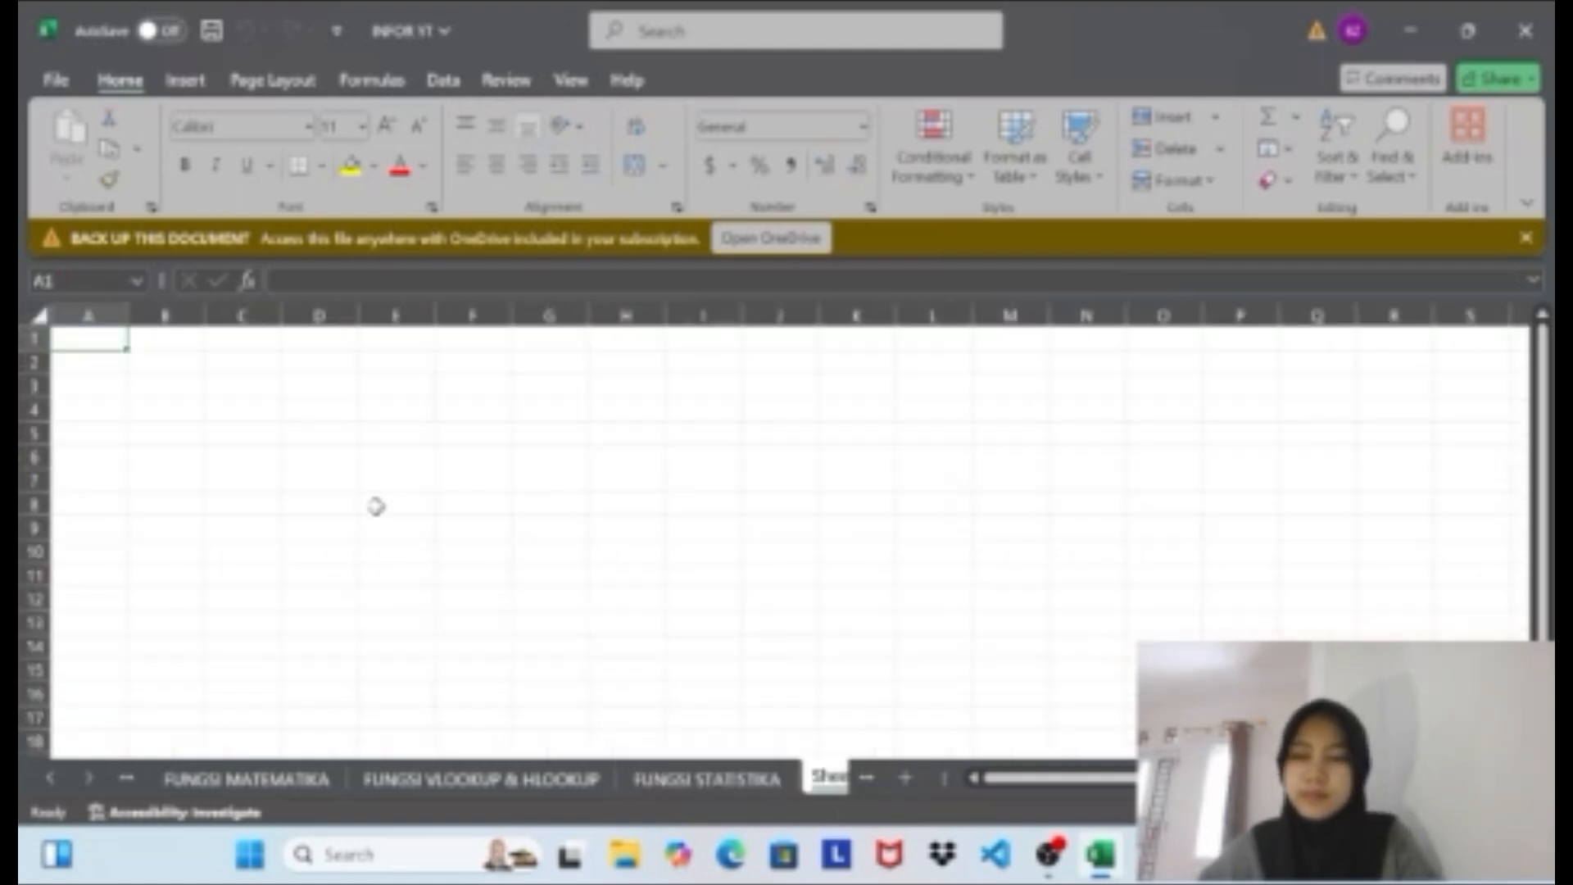
double_click(107, 341)
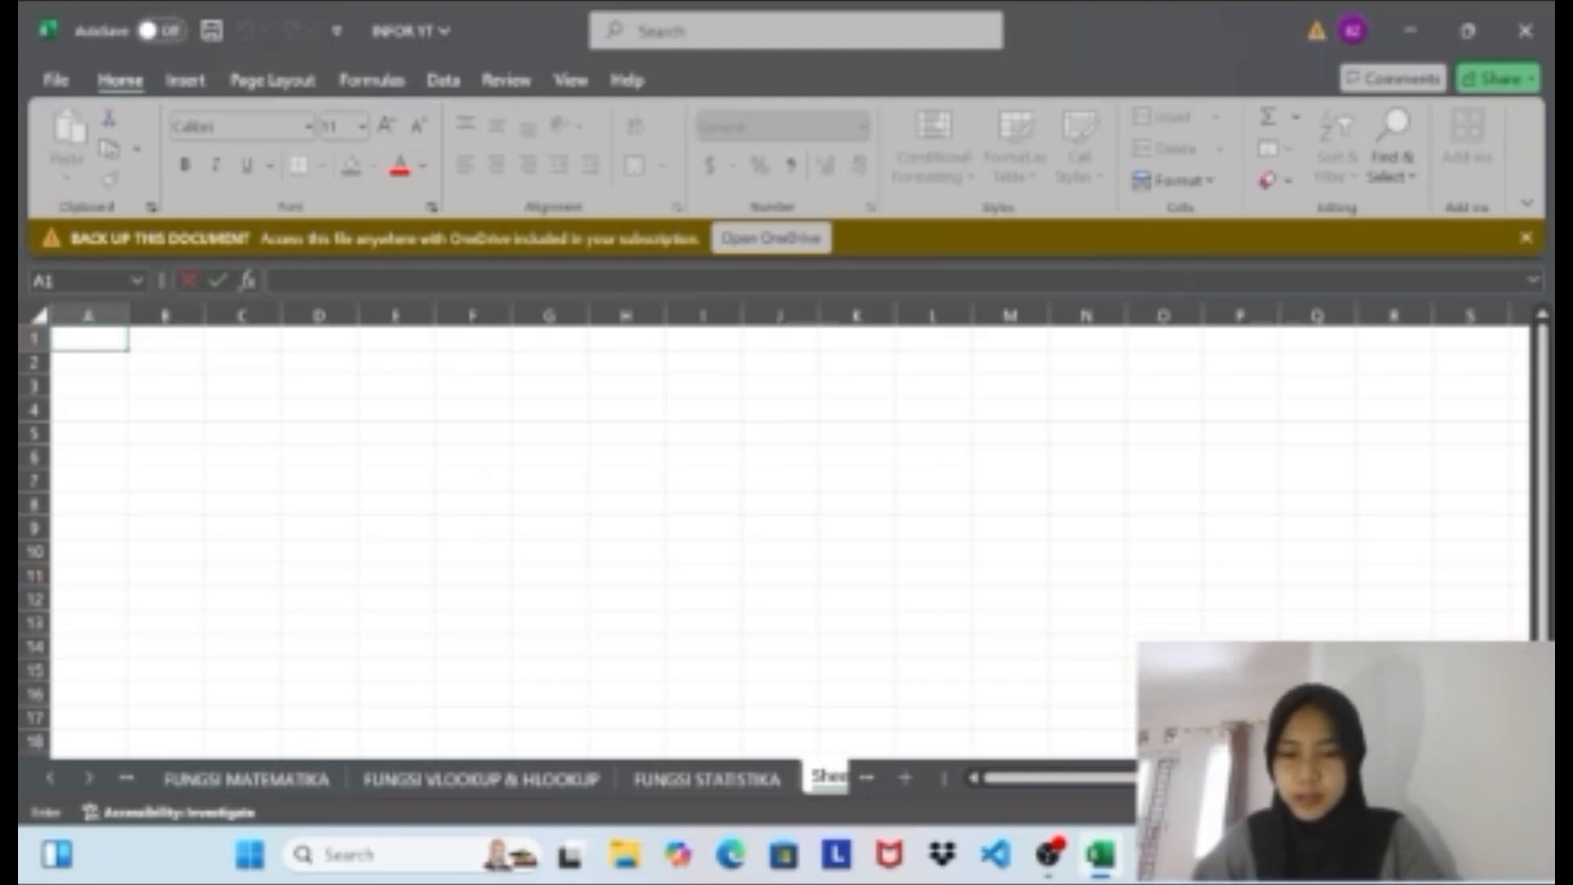
type("=")
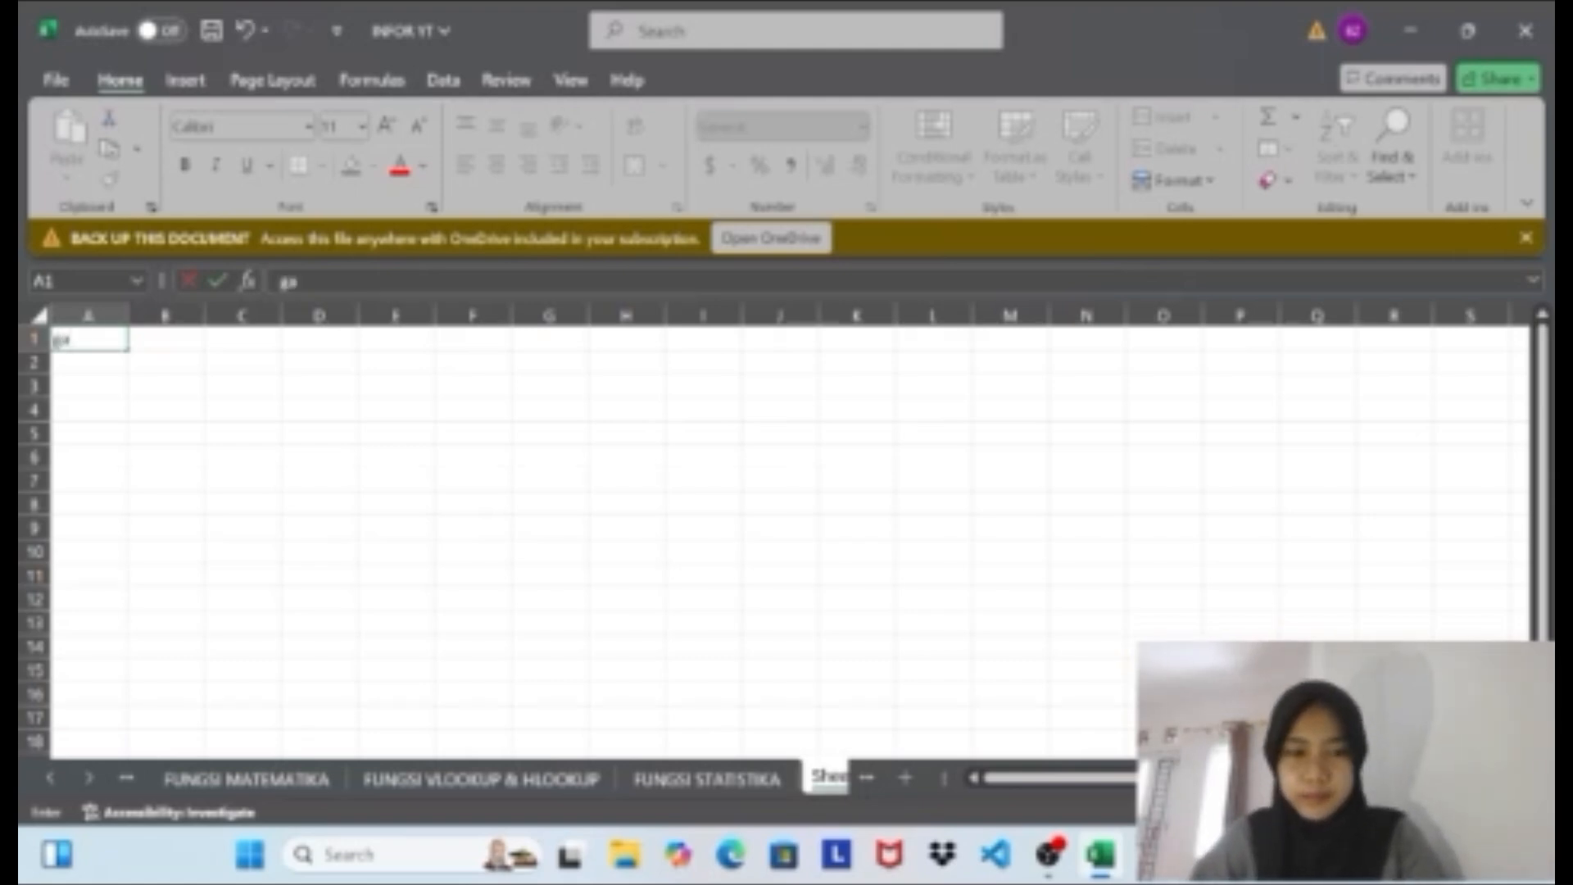
key("Caps_Lock")
type("GAJI")
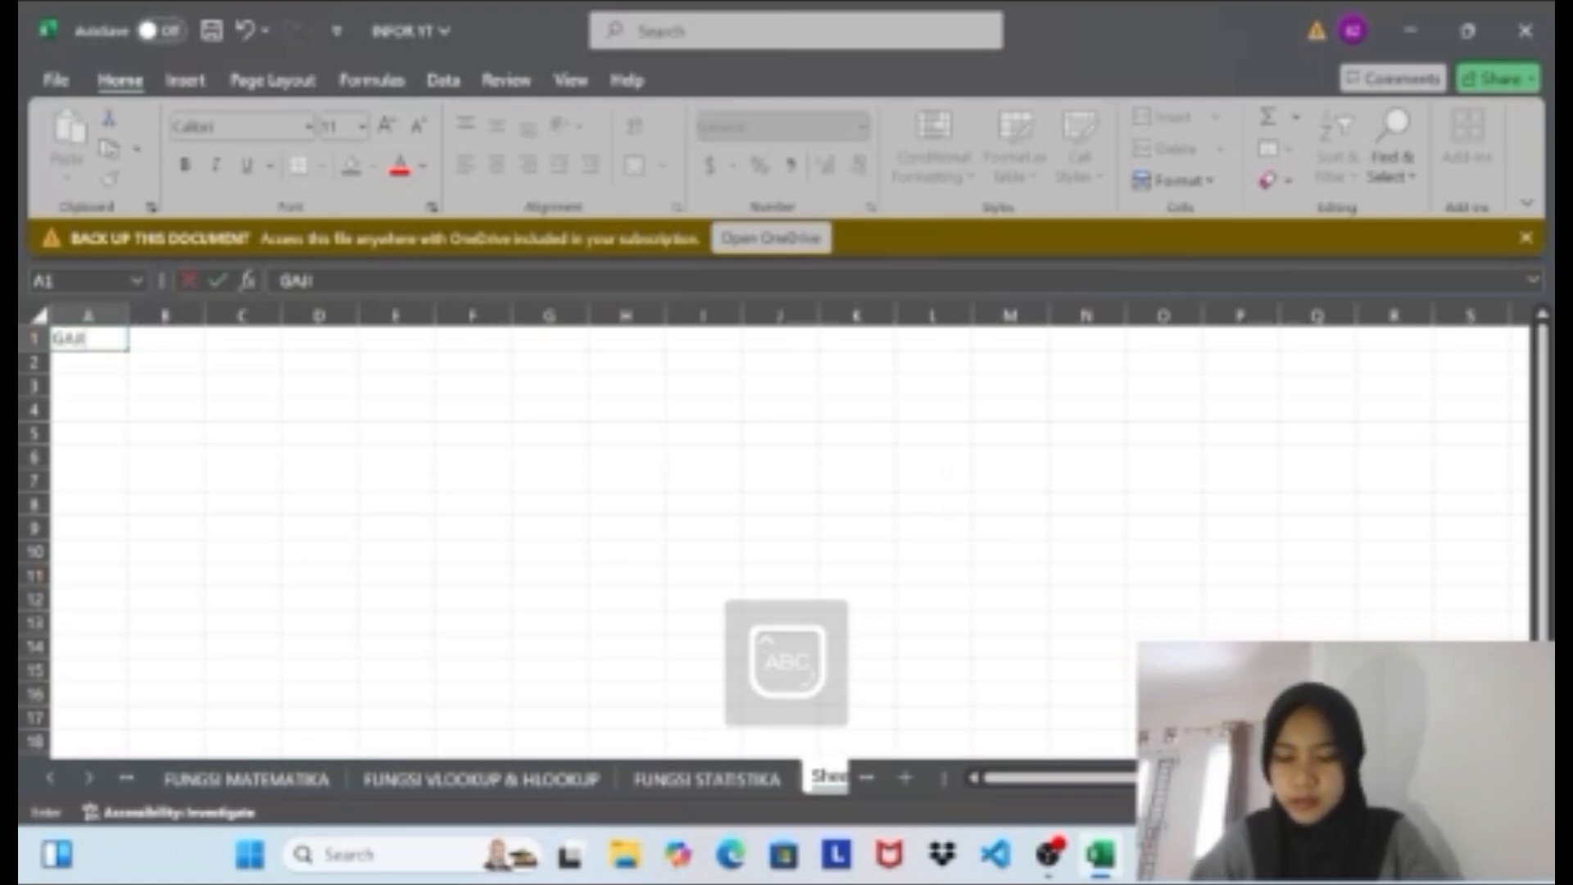
key("BackSpace")
key("BackSpace")
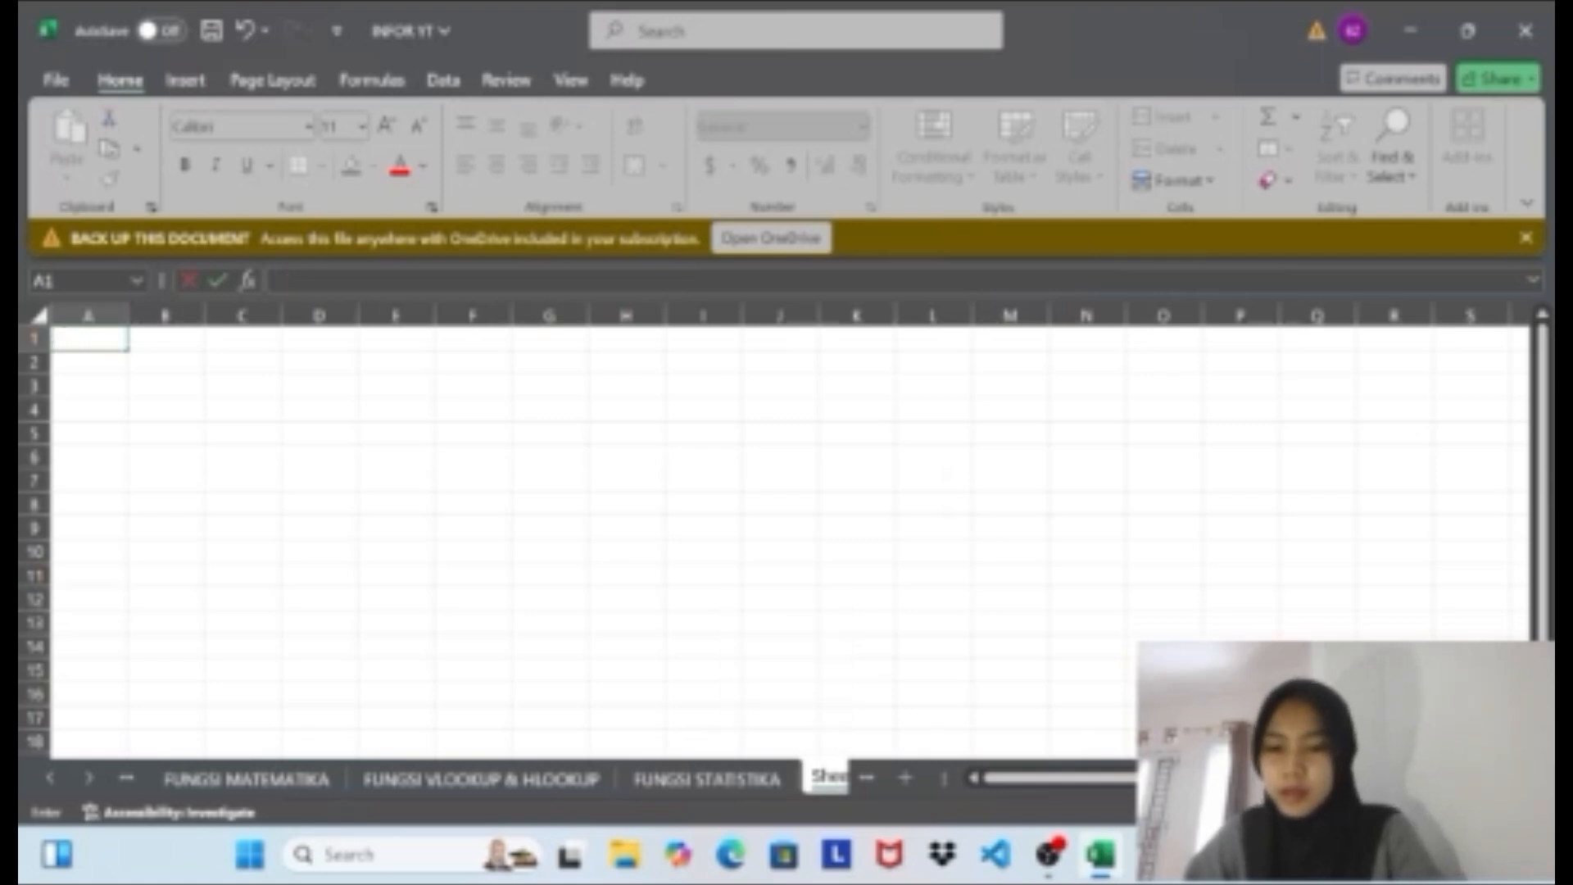
Enter the title DAFTAR GAJI POKOK GURU SMK CERIA in A1 and merge and center it across A1:K1.
type("DAFTAR")
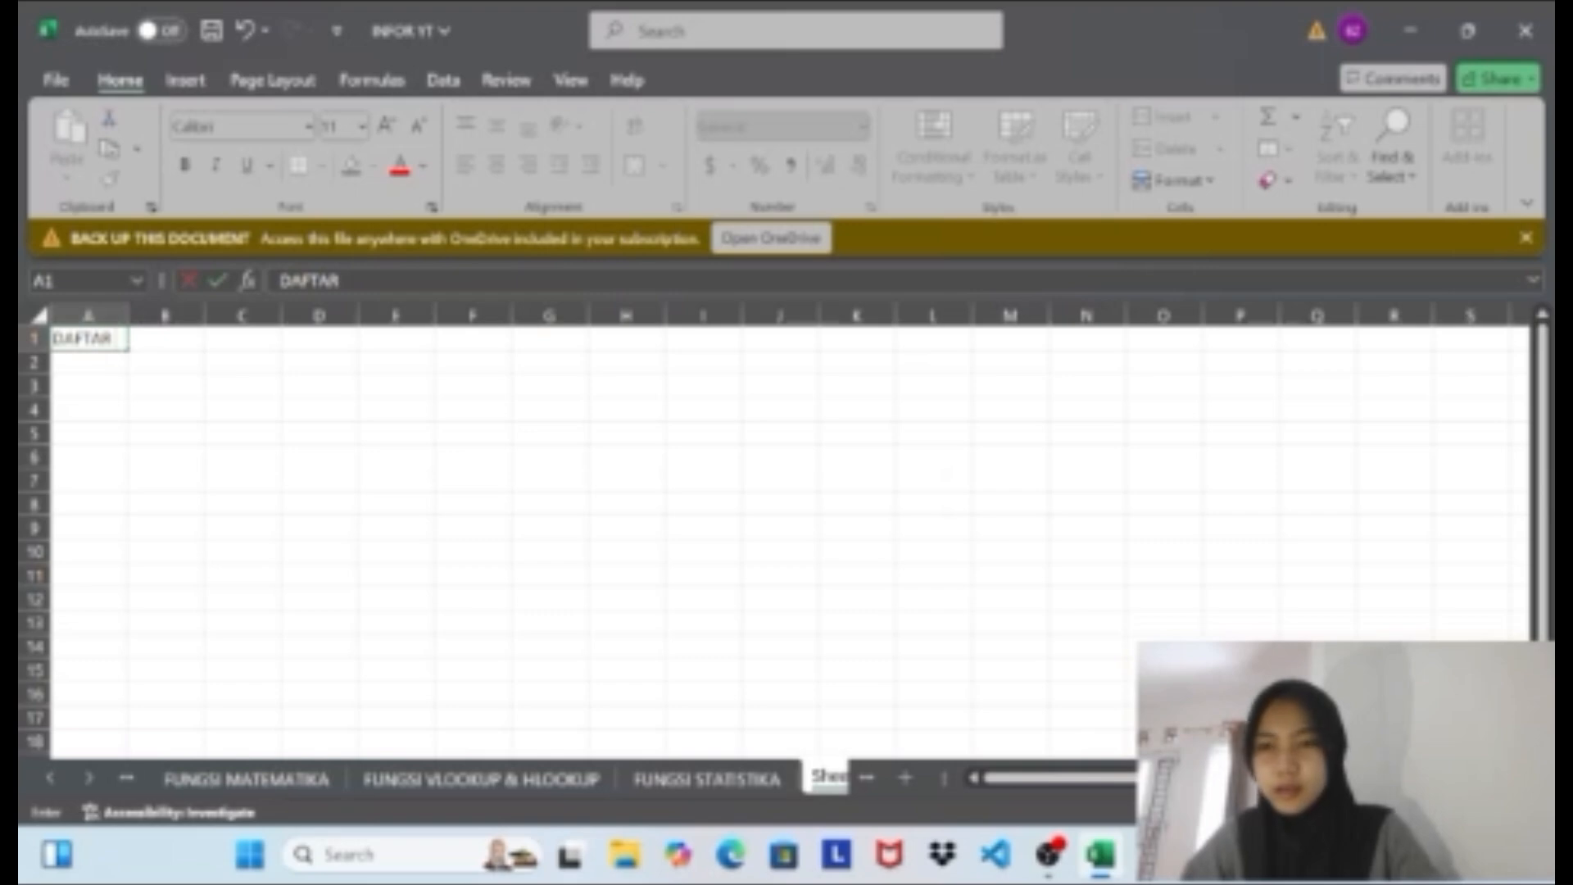
type(" GAJI")
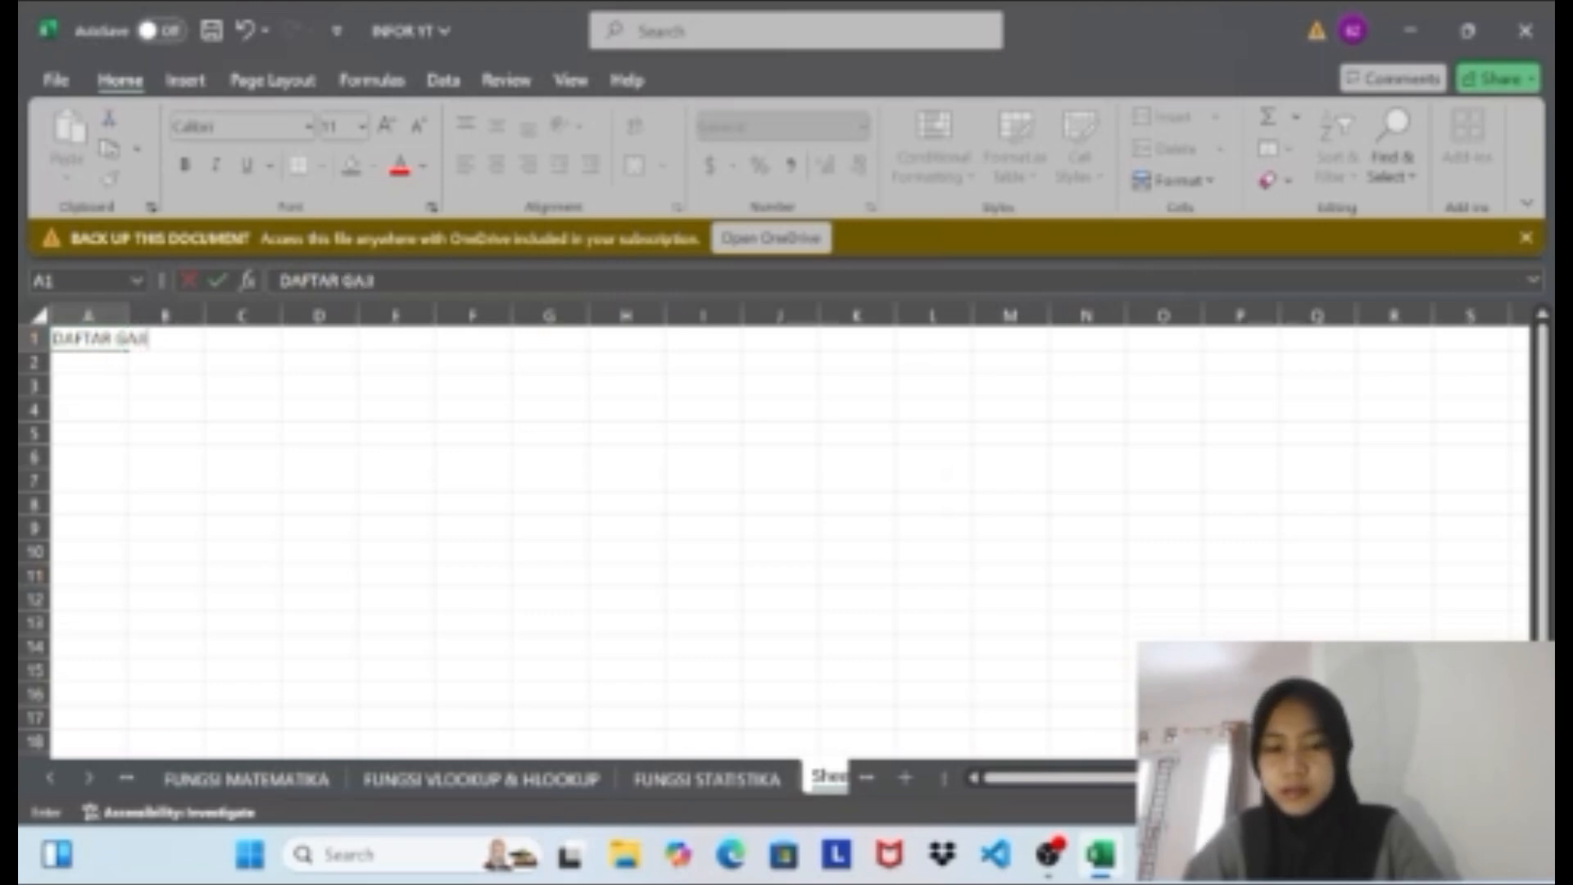
type(" POKOK")
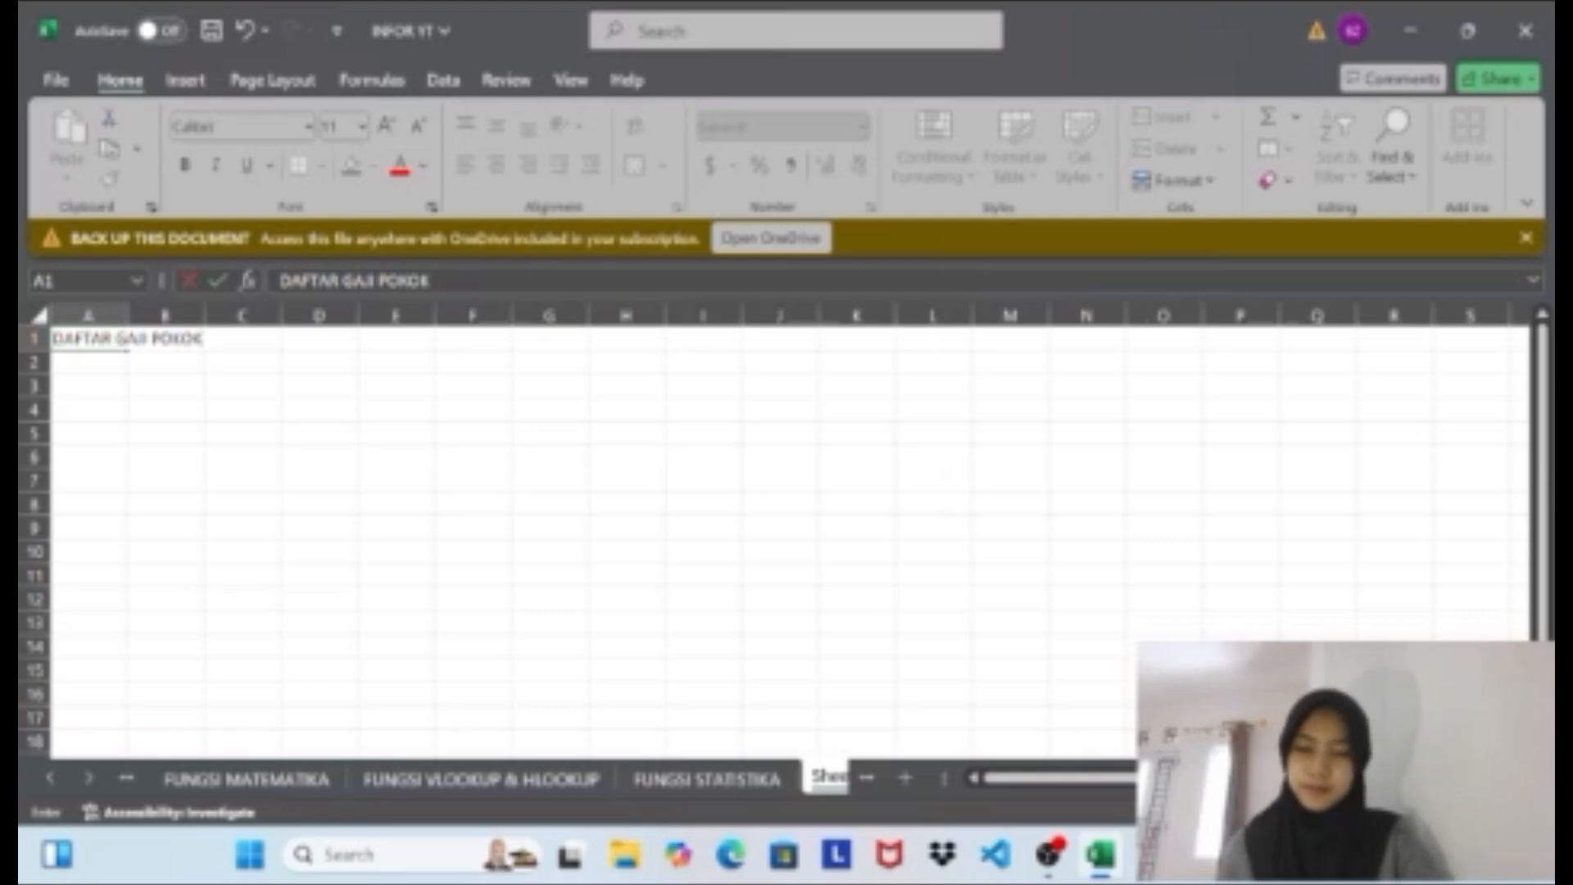
type("G")
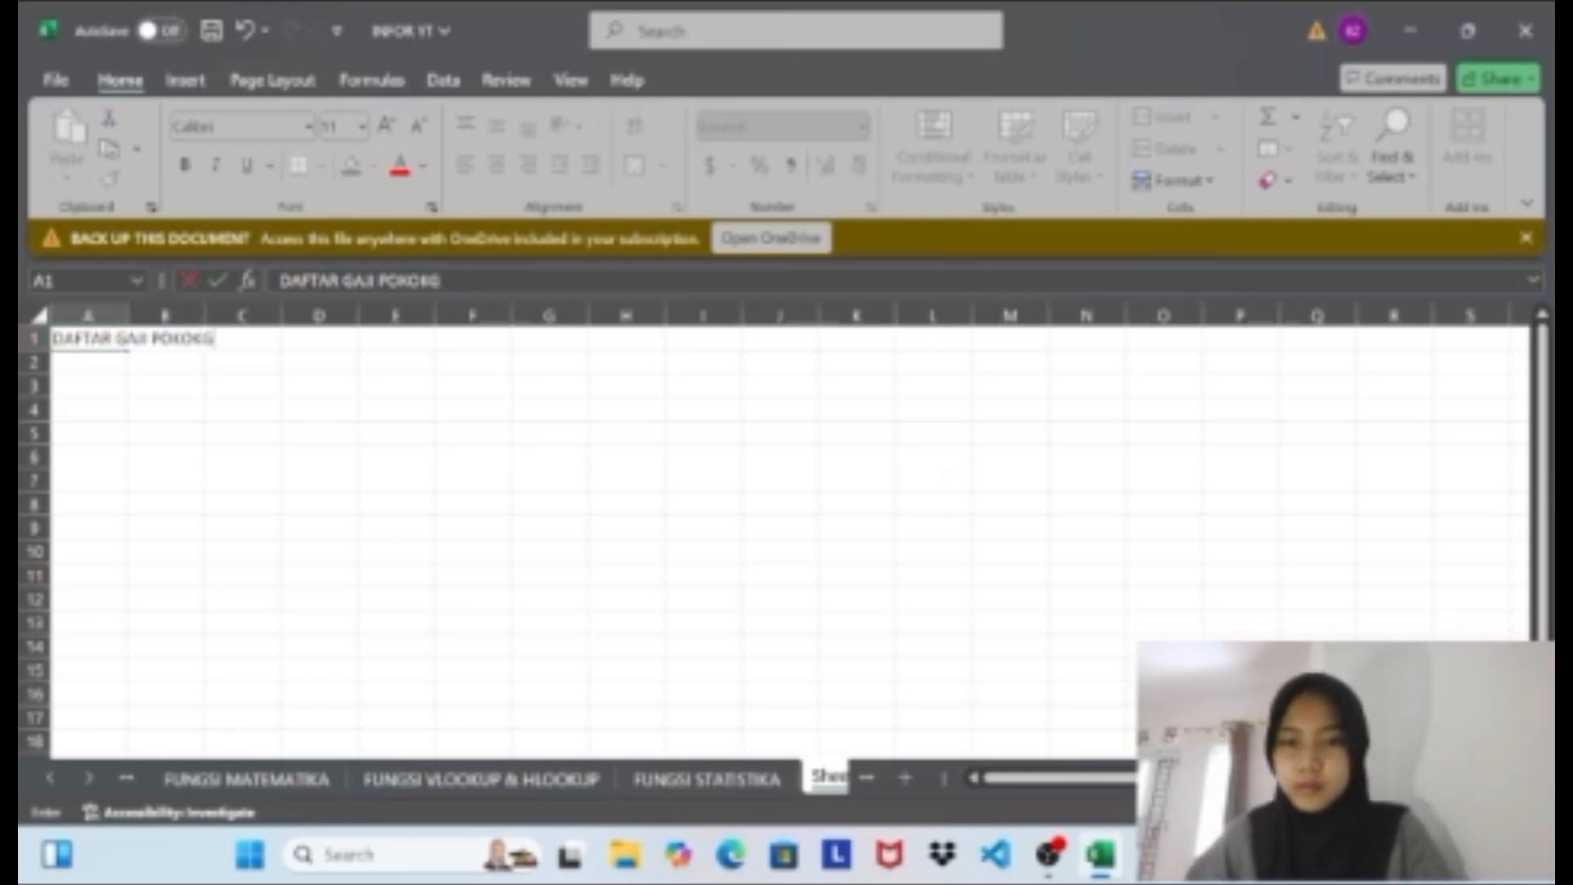
key("BackSpace")
type("GUR")
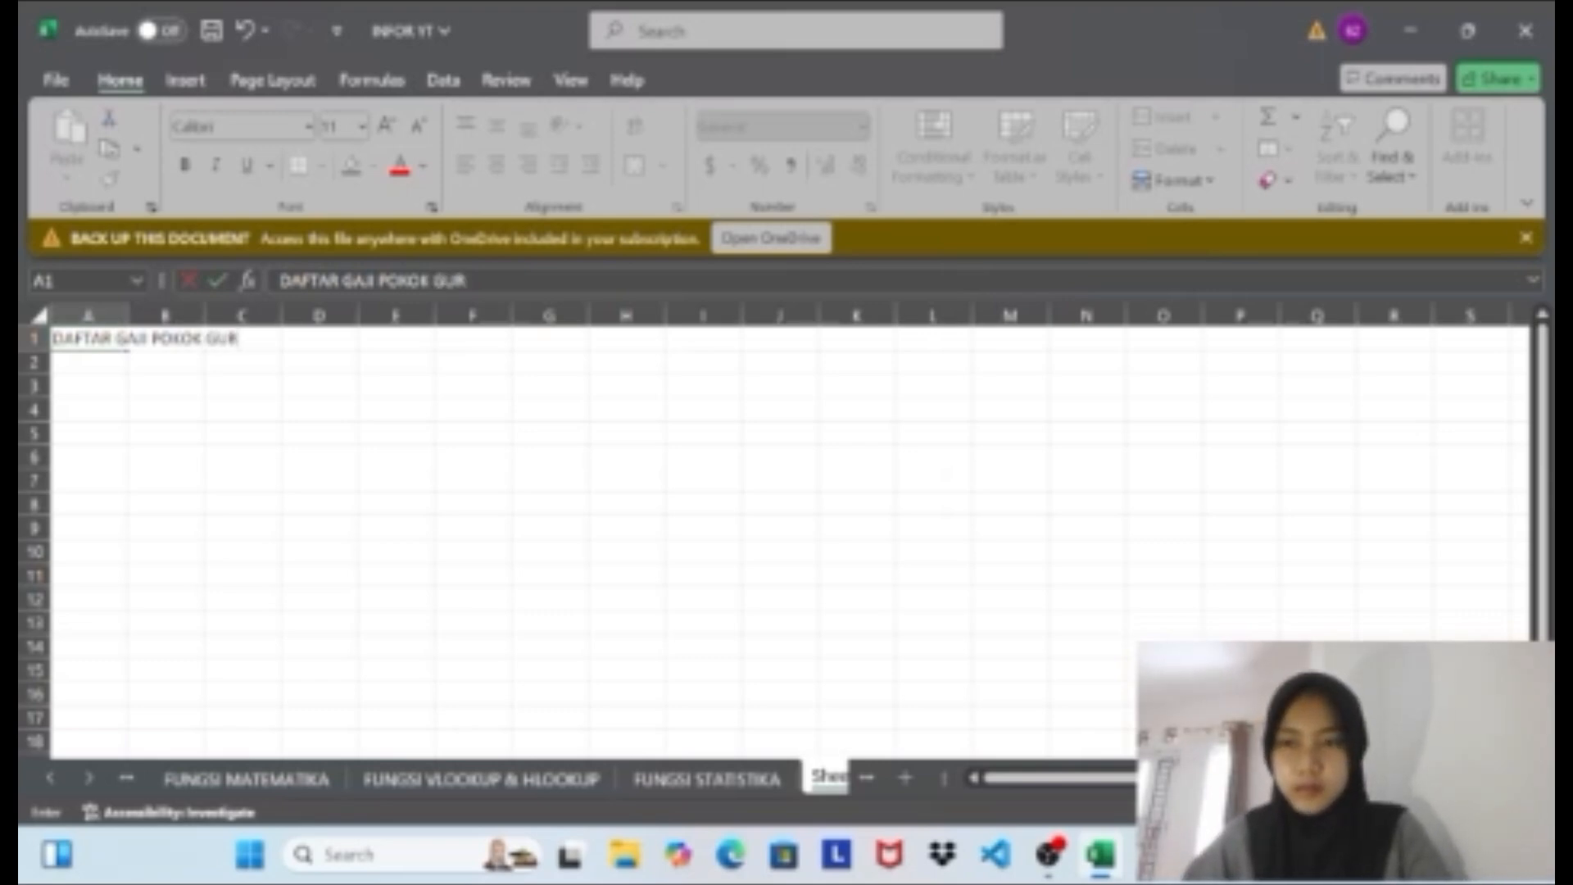
type("U SM")
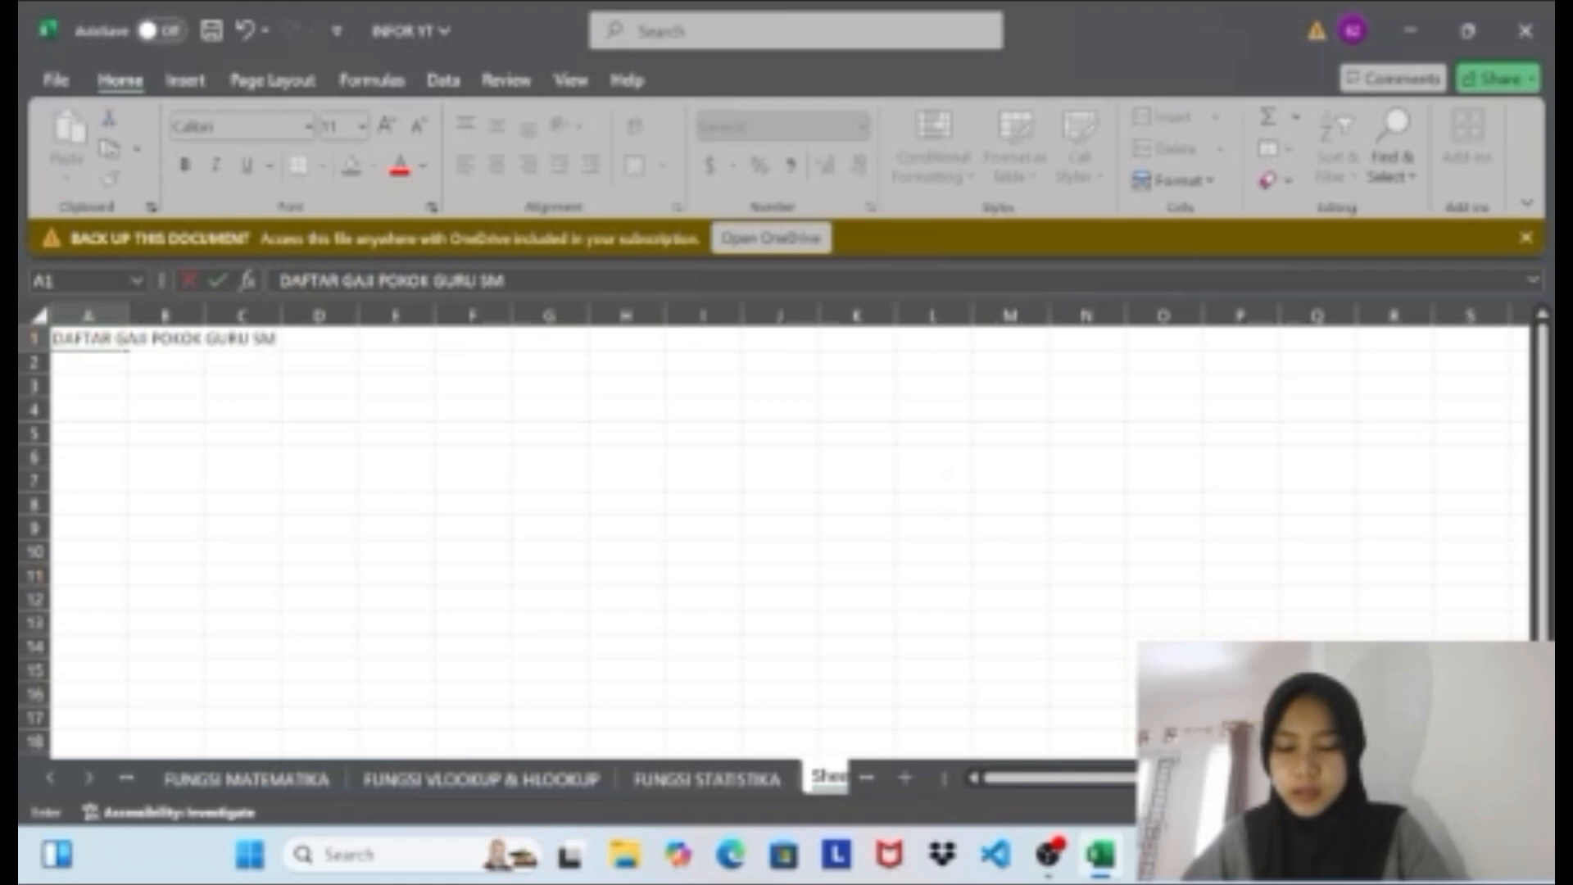
type("K")
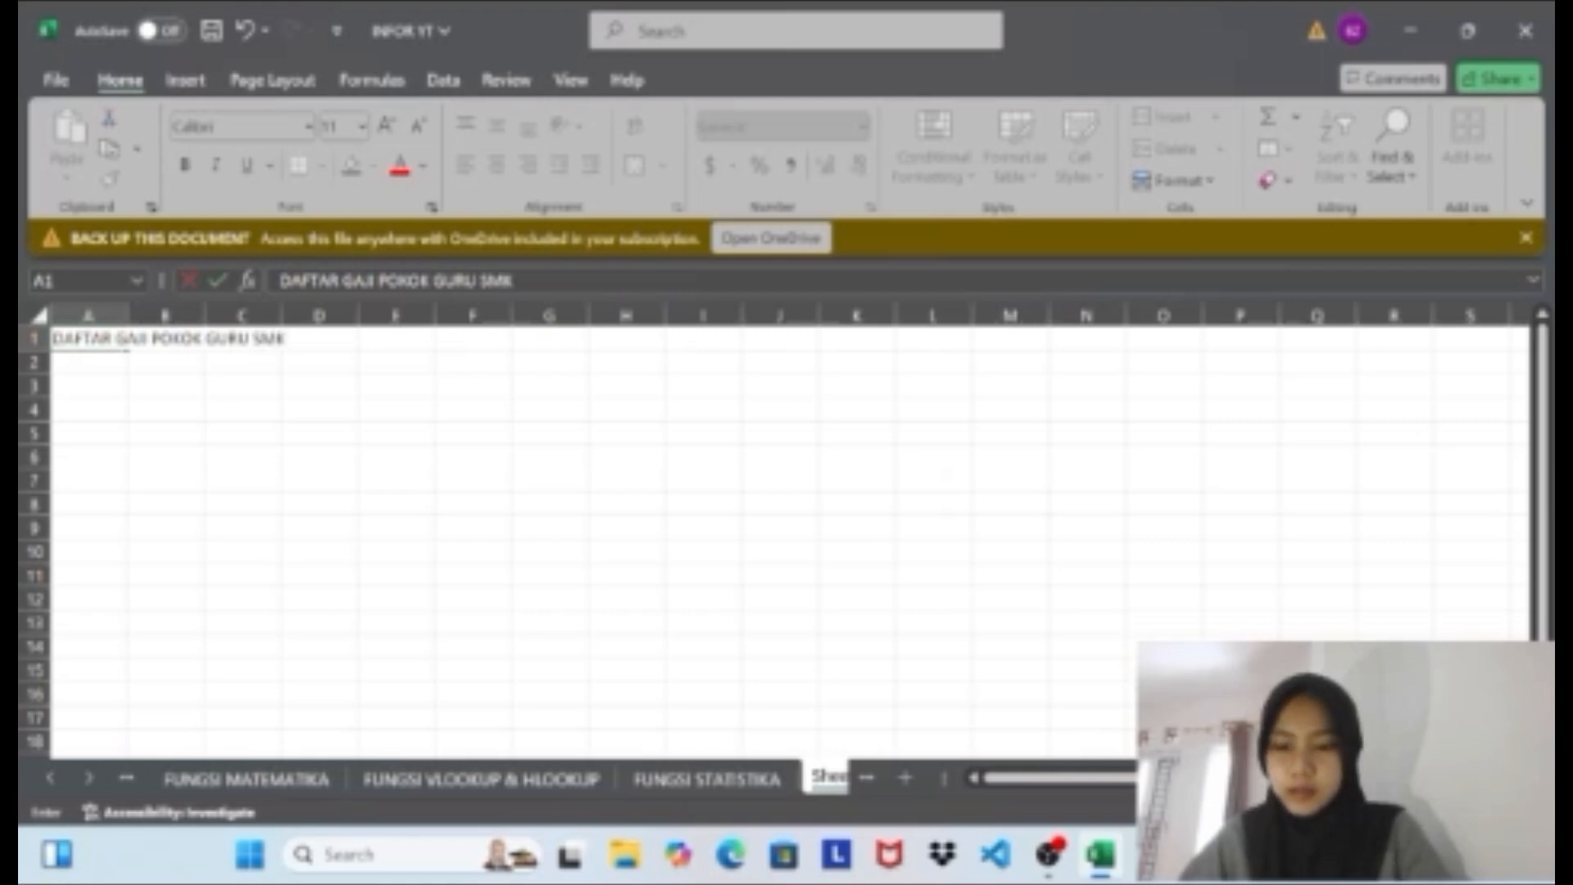
type(" CERIA")
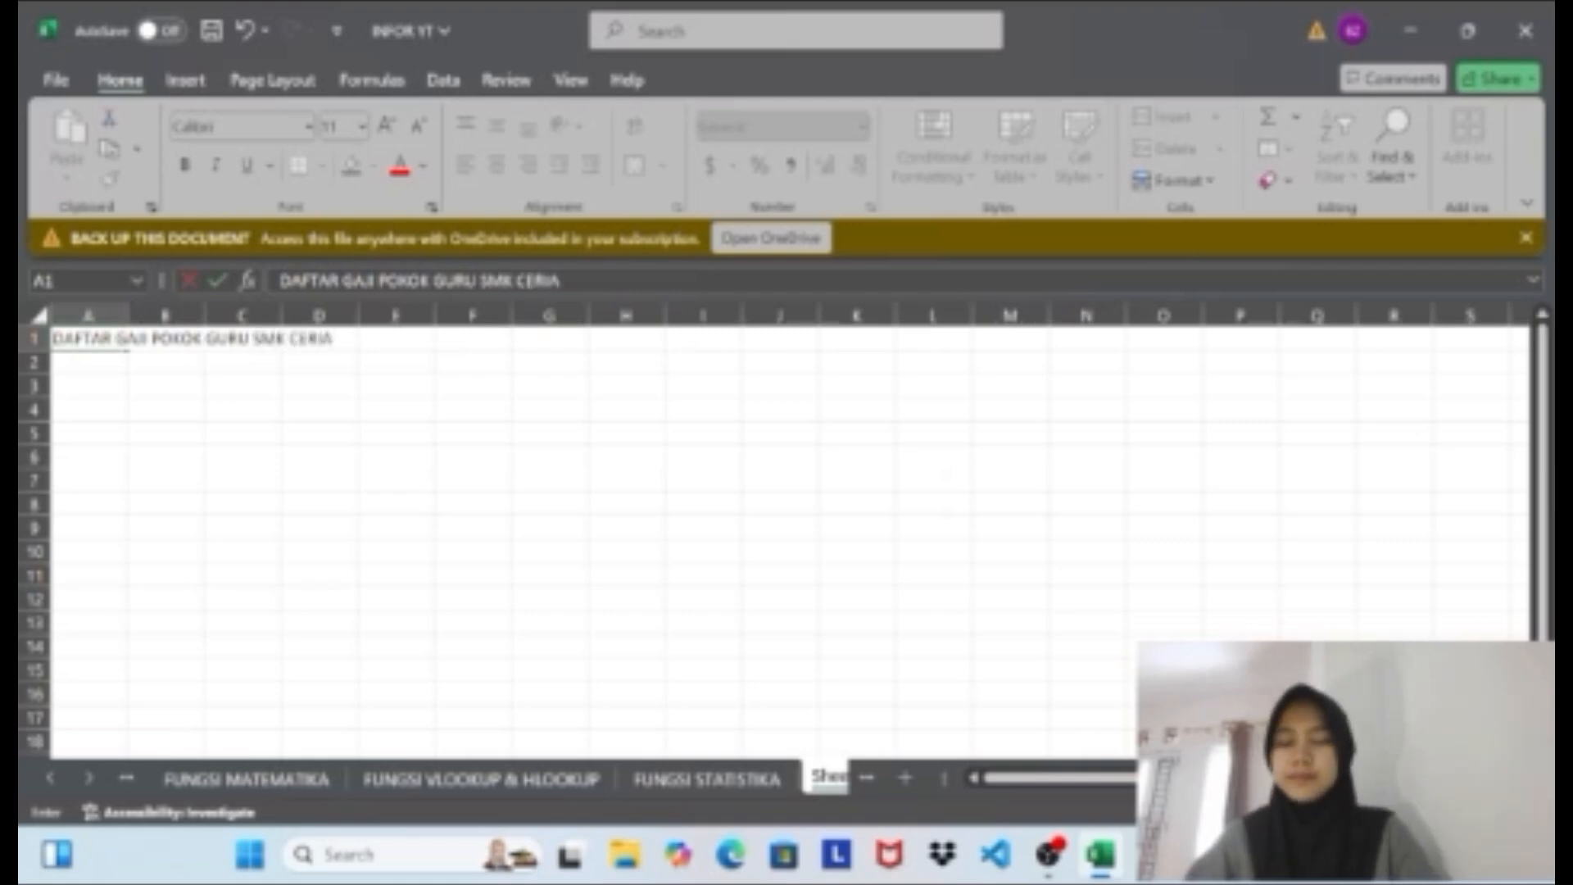
left_click(95, 367)
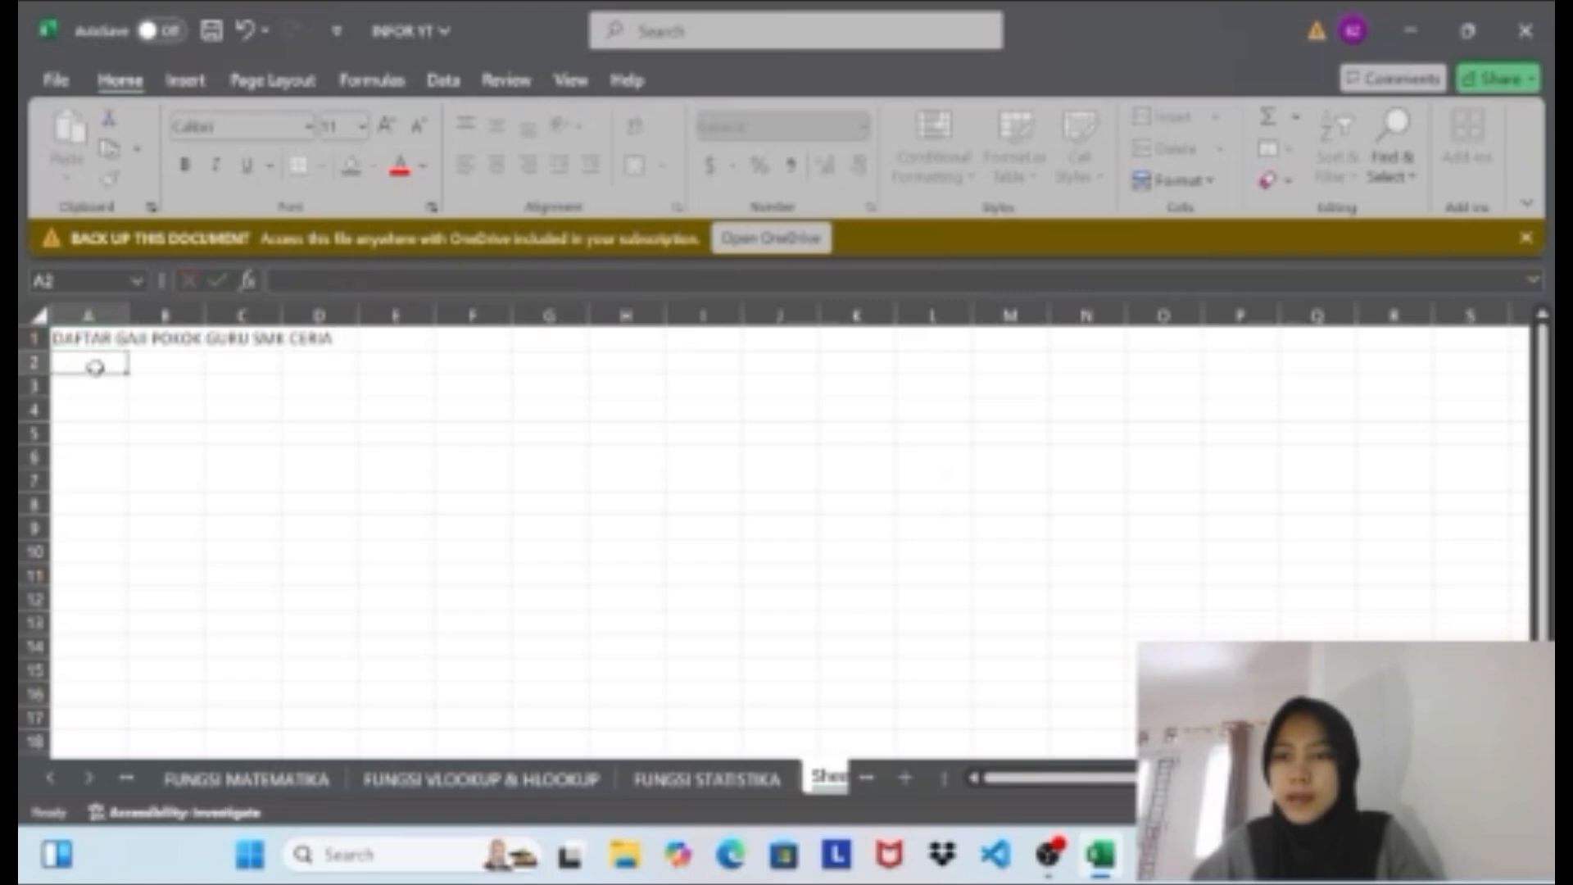
left_click_drag(95, 337, 849, 336)
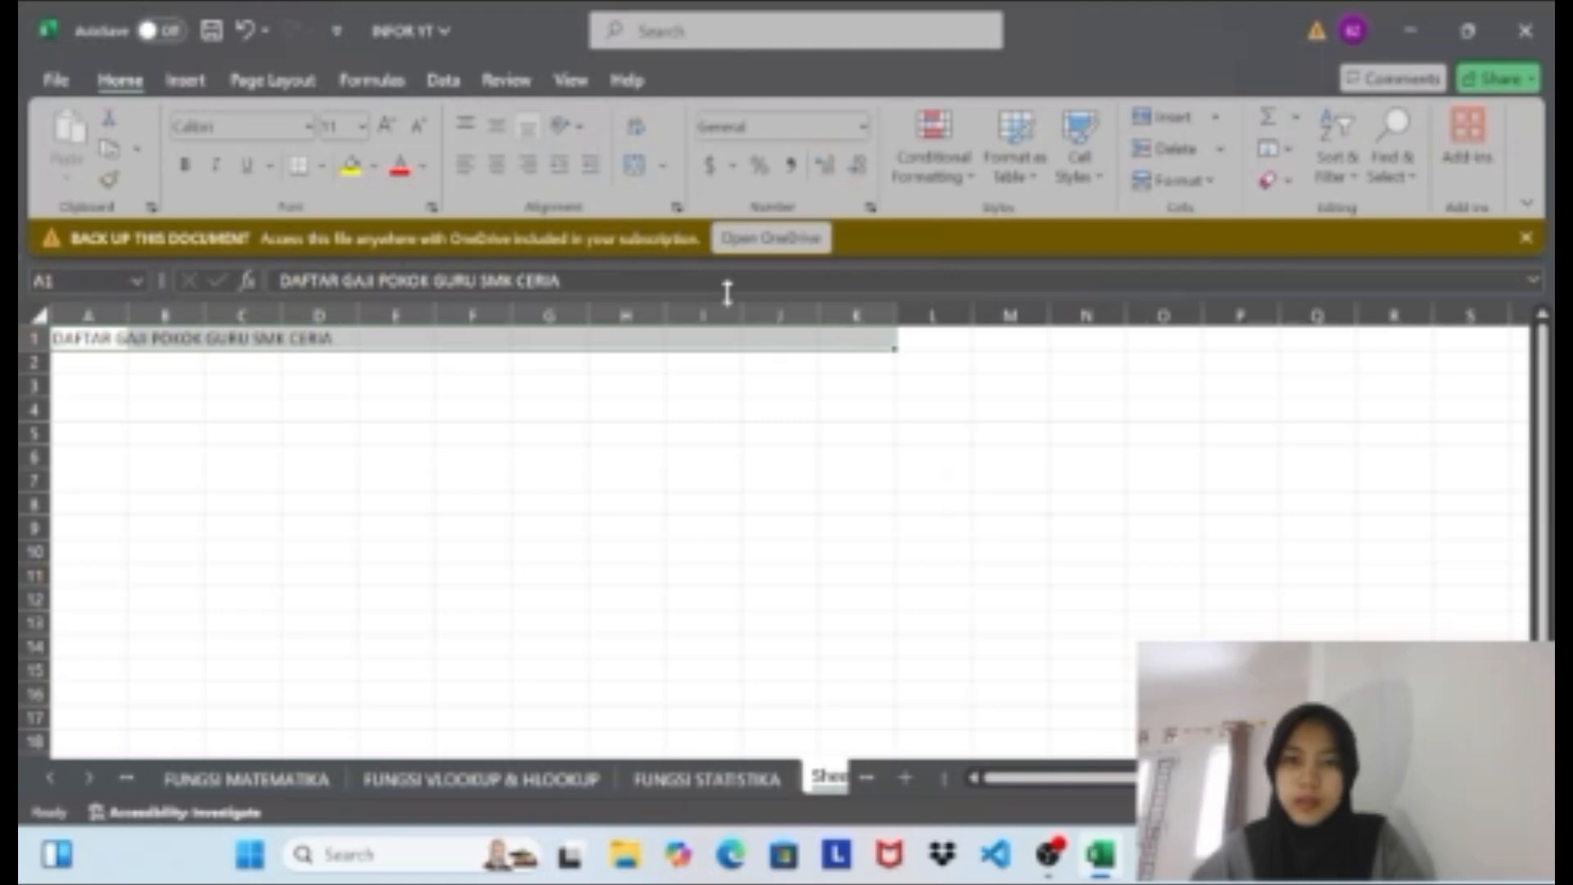
left_click(633, 167)
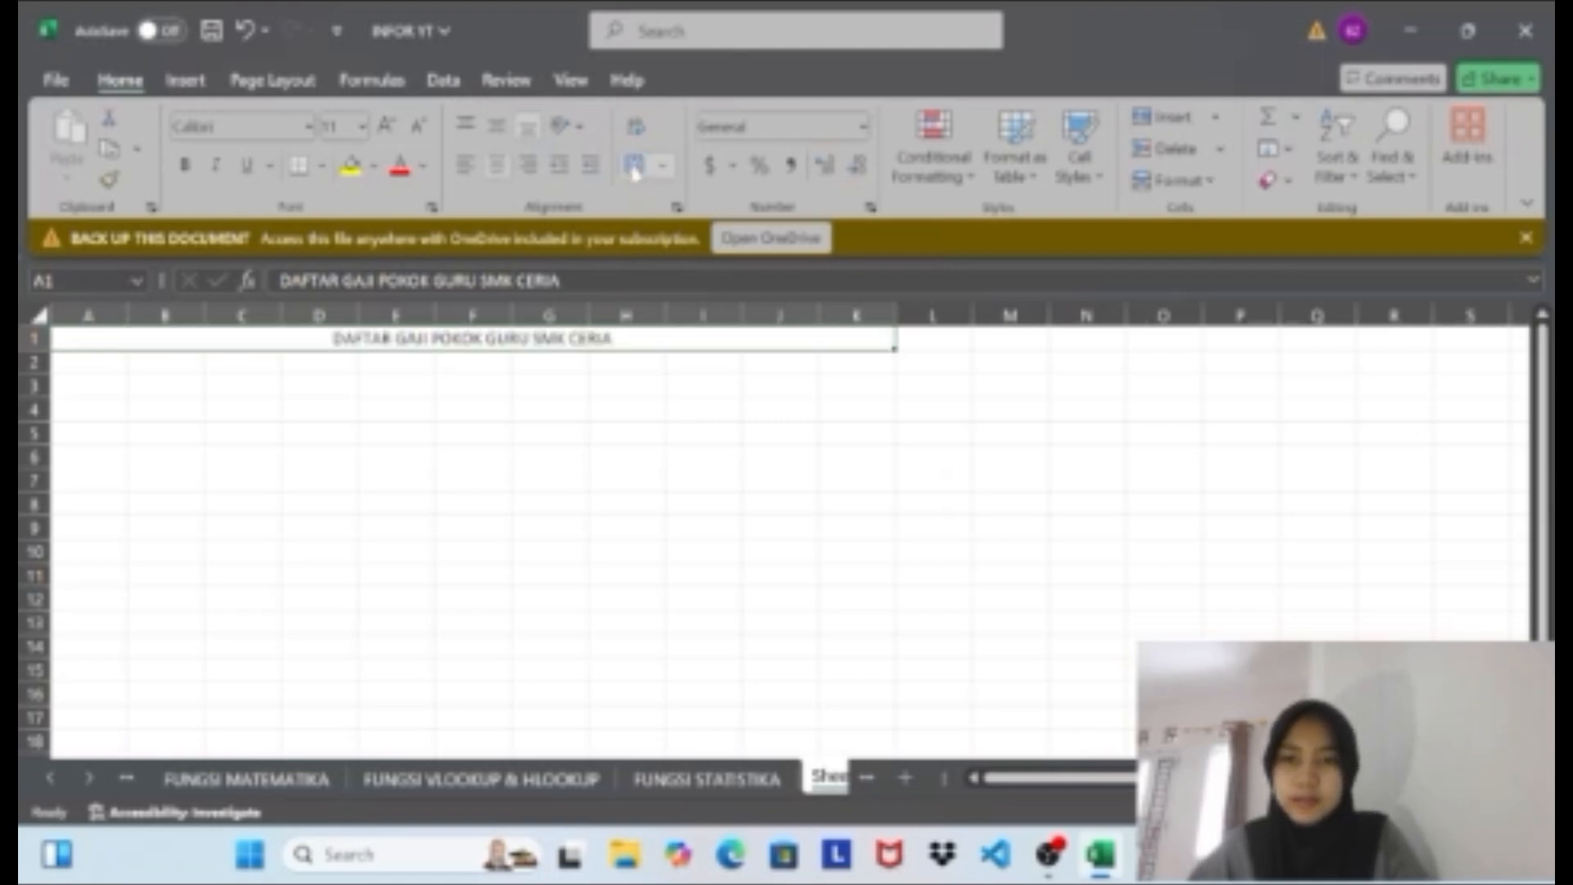
Enter the column headings NO, NAMA, GOL and GAJI in cells A3 to D3.
left_click(95, 385)
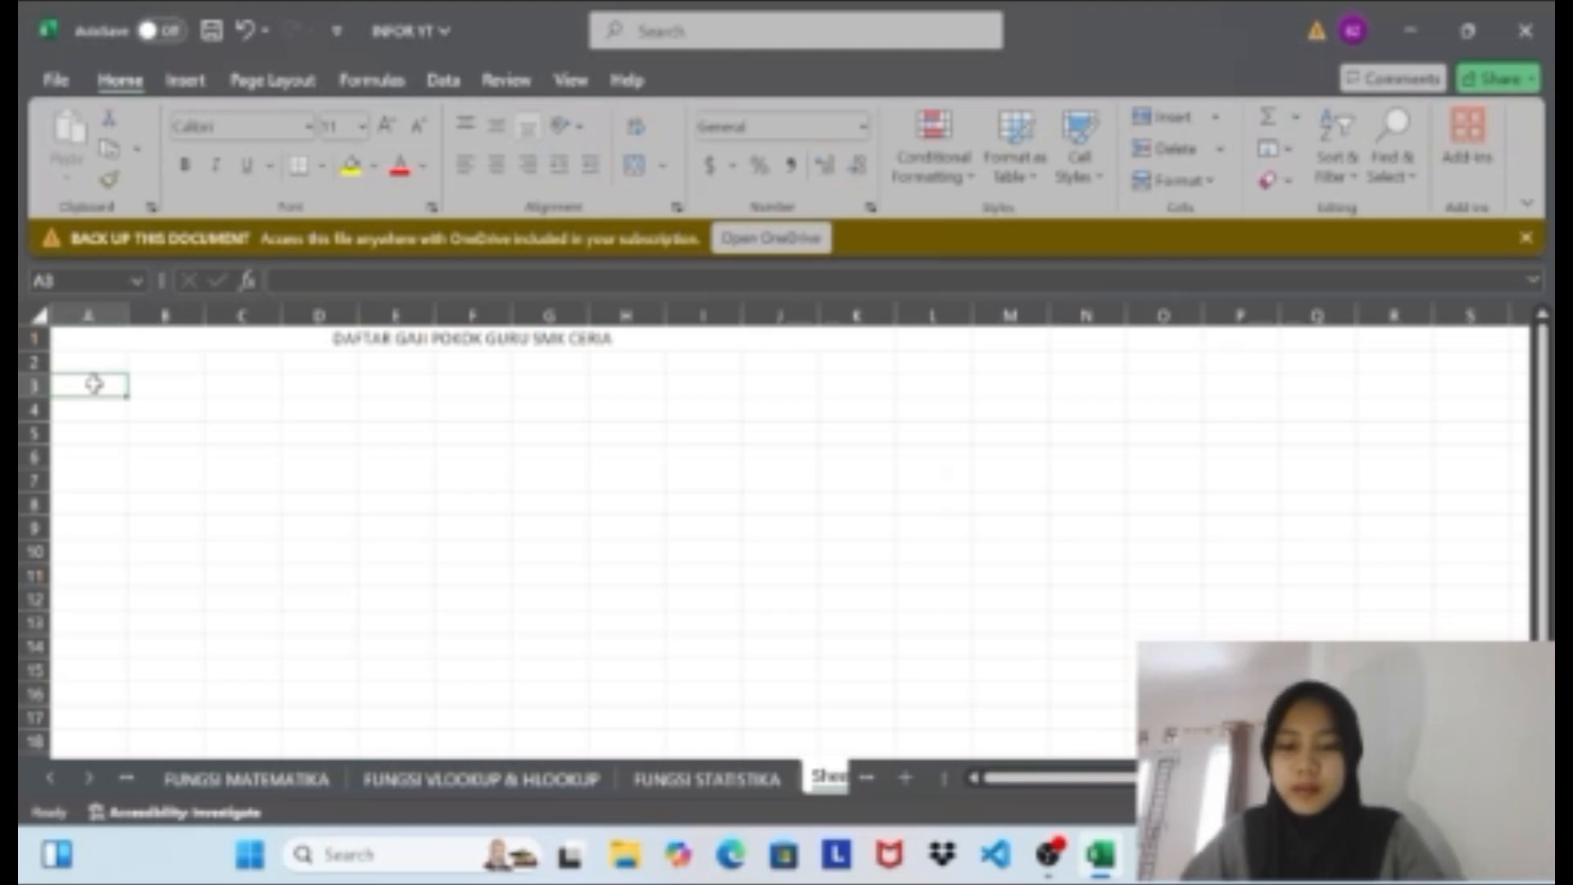
type("NO")
key("Tab")
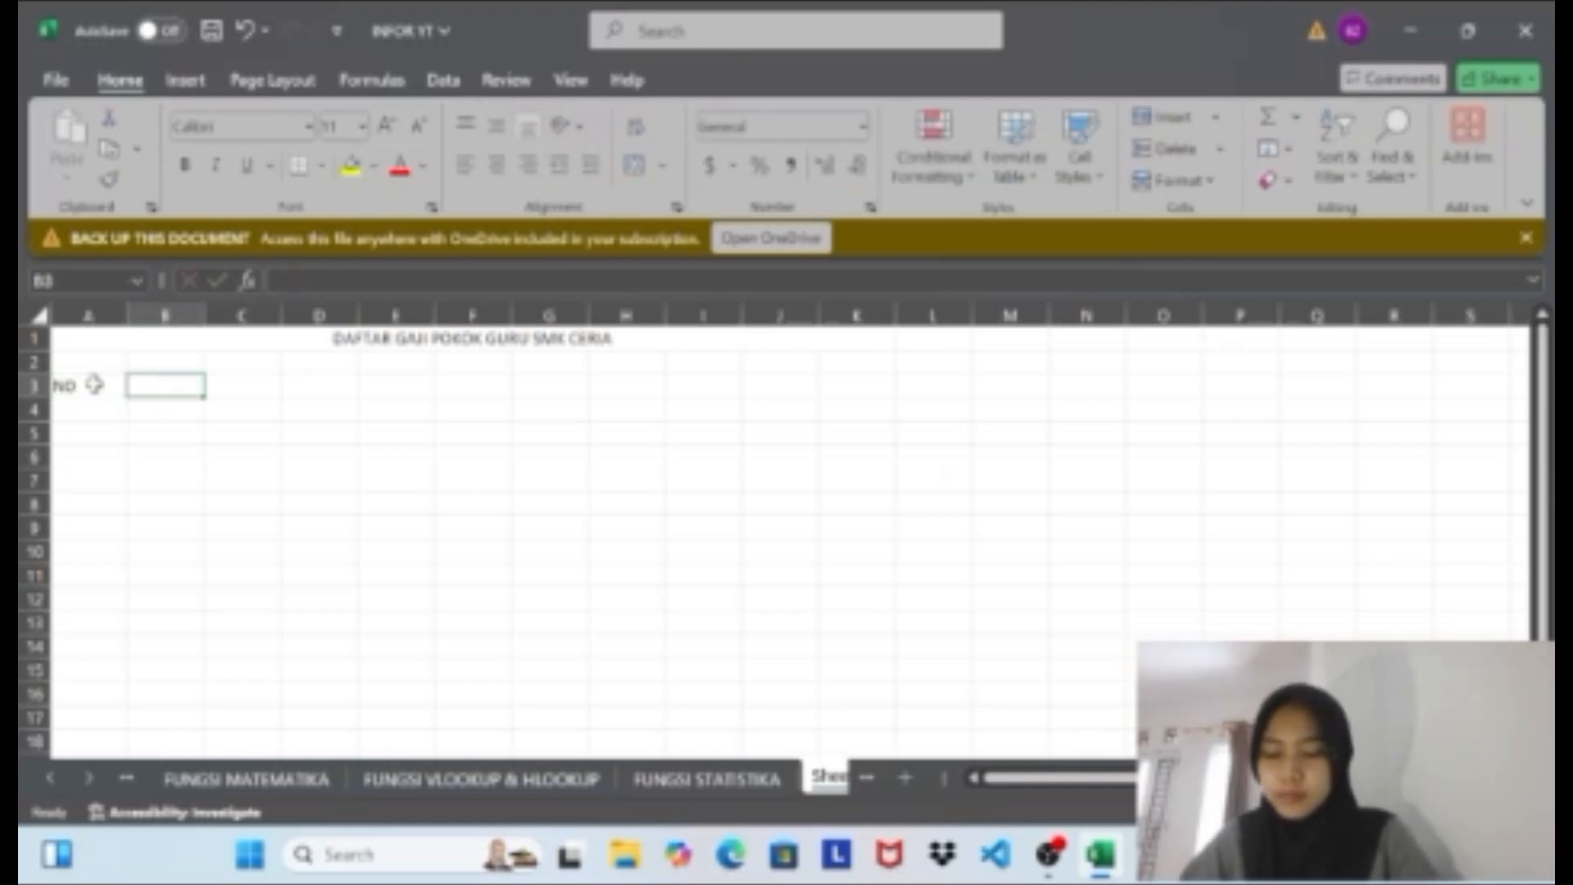
type("NAMA")
key("Tab")
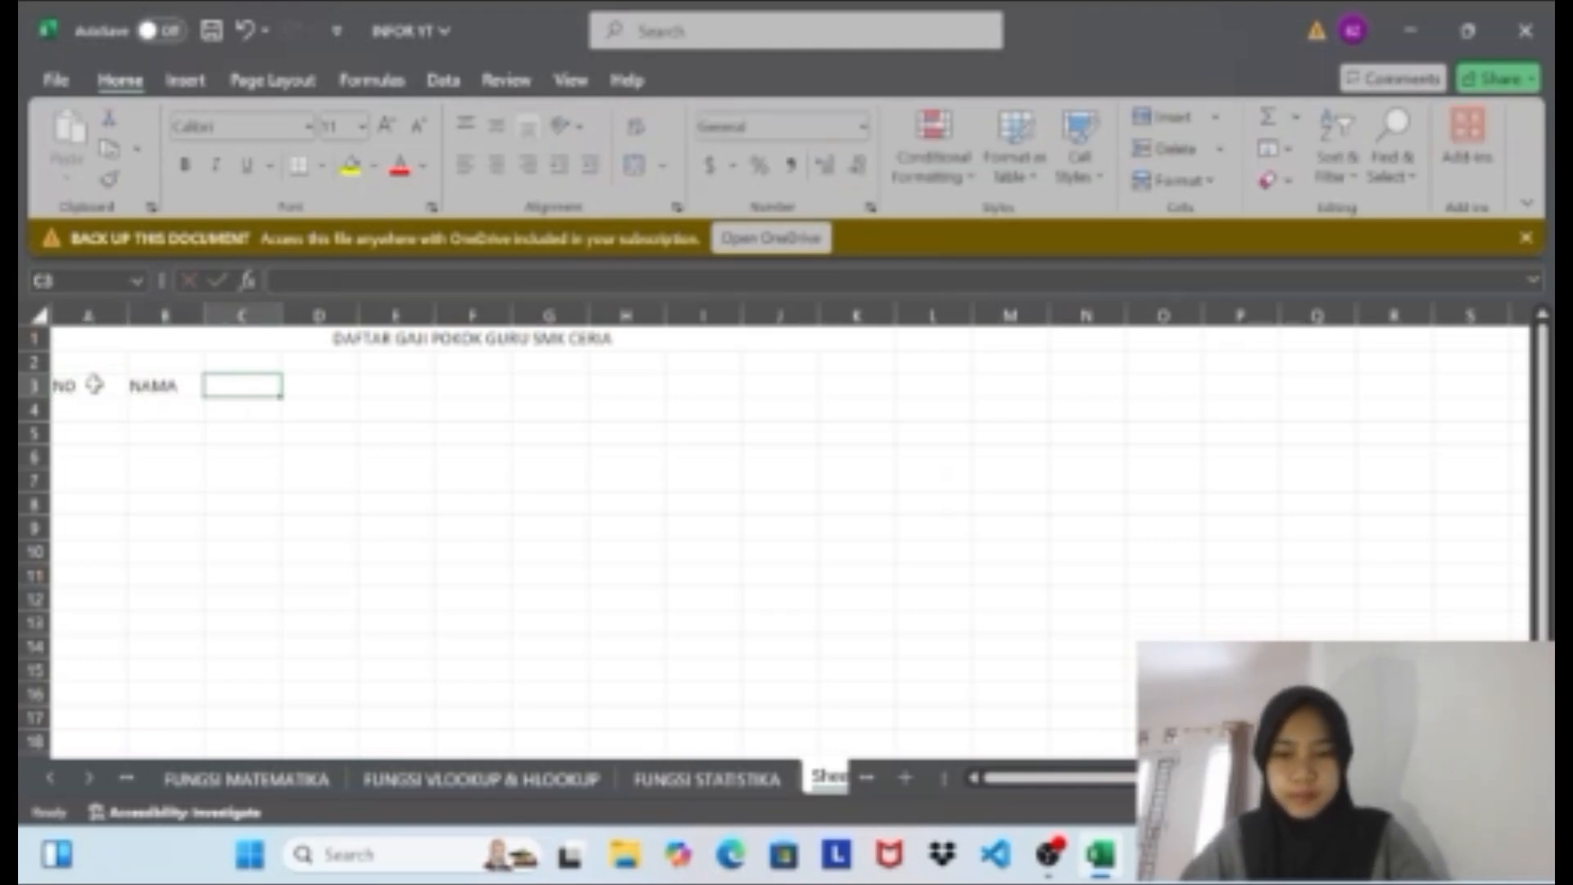
type("GOL")
key("Tab")
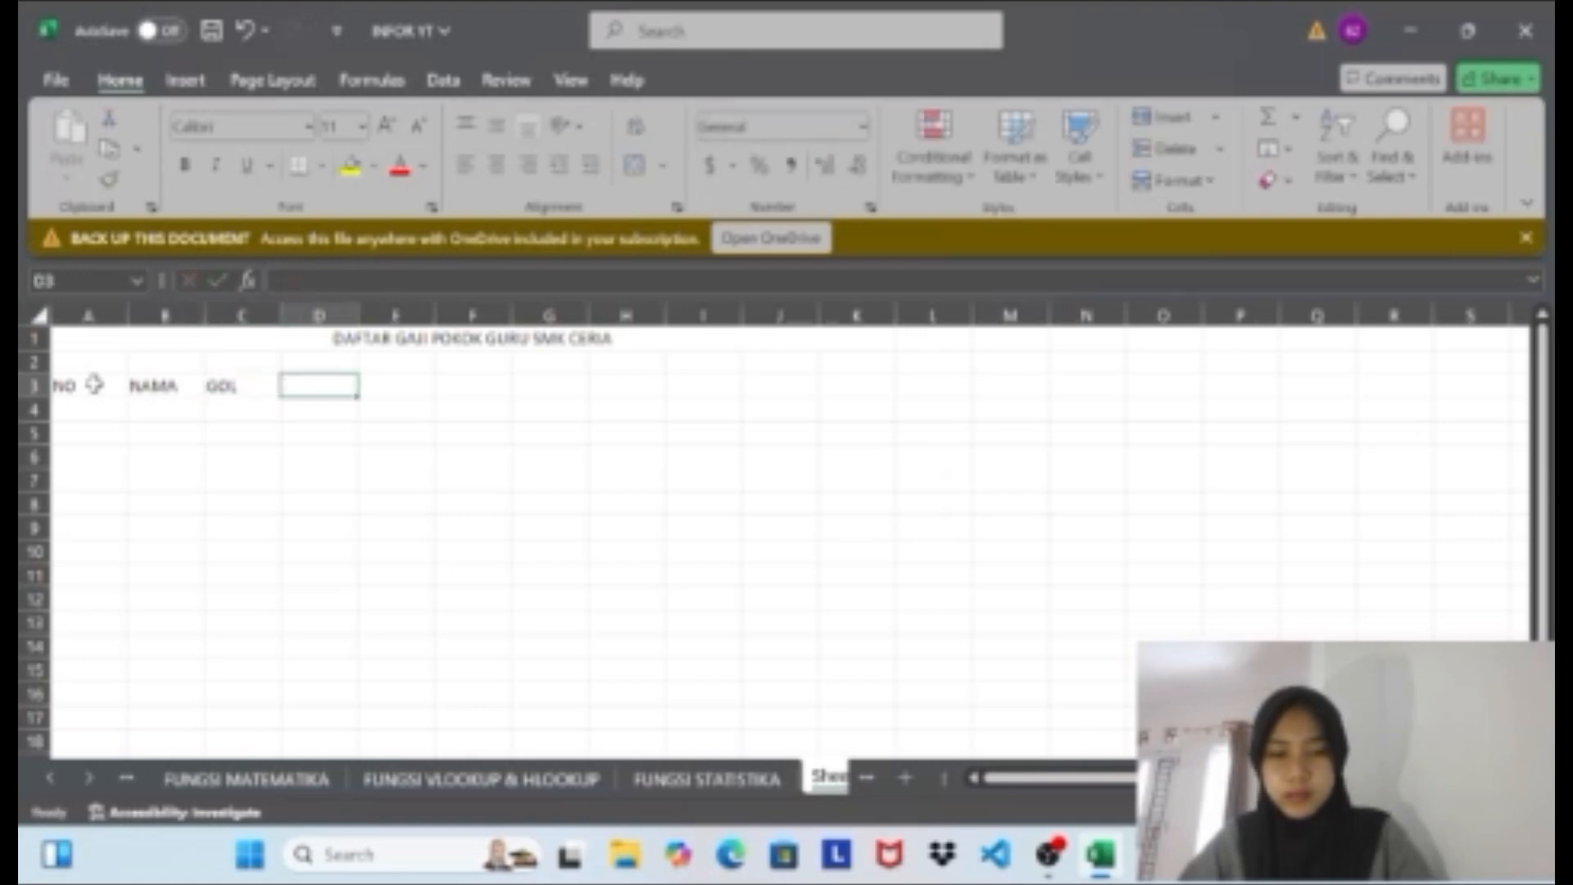
type("GAJI")
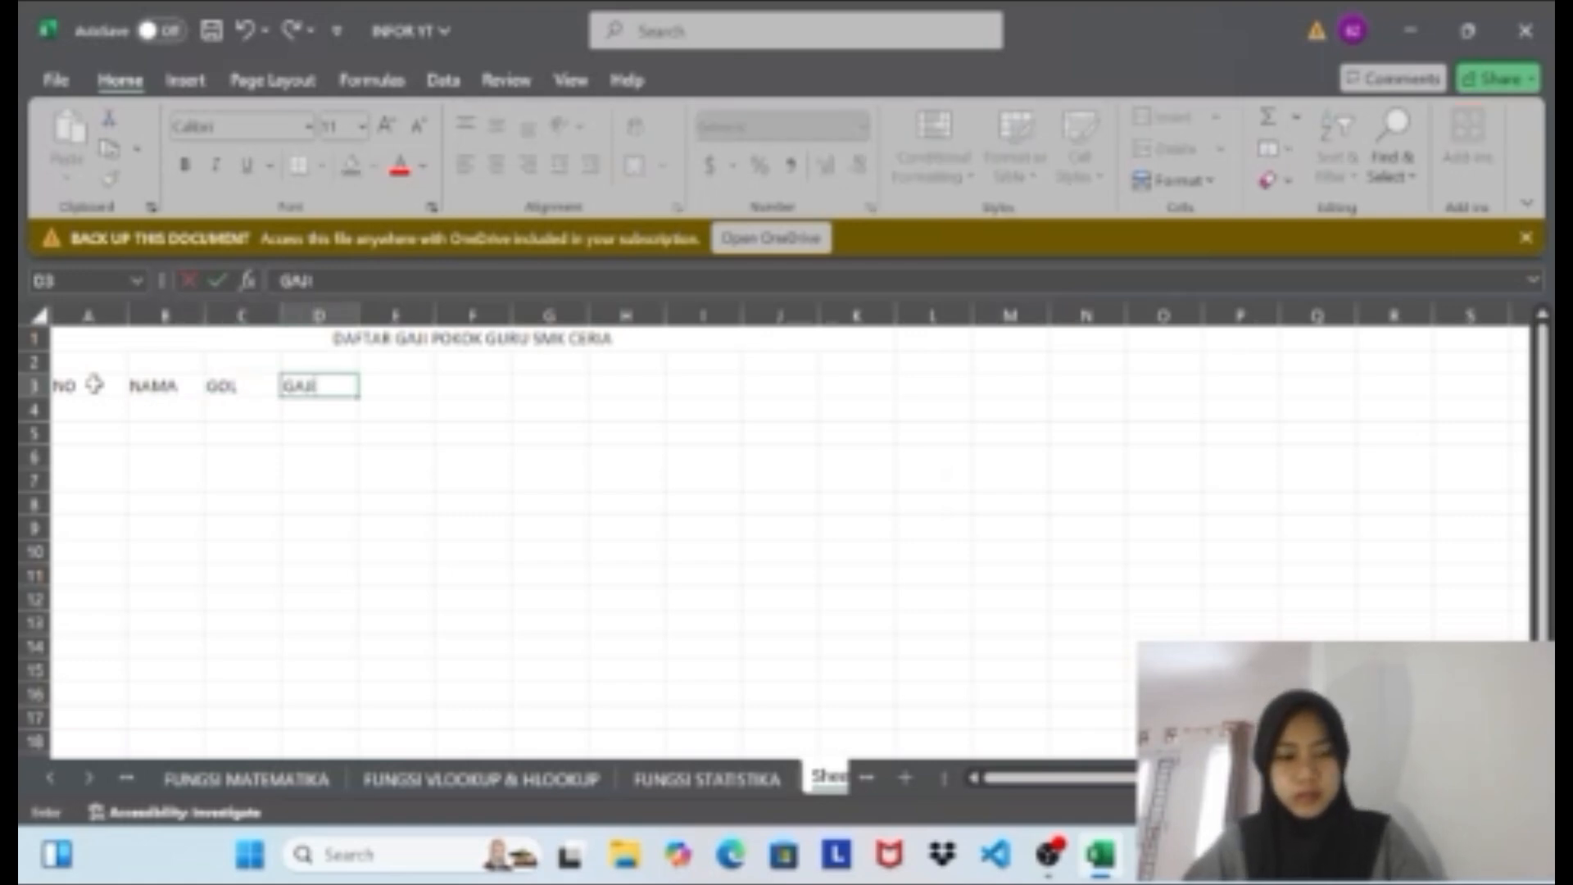
key("Tab")
Add the column headings TUNJANGAN, TRANSPORTASI and JUMLAH in cells E3 to G3.
type("TUNJ")
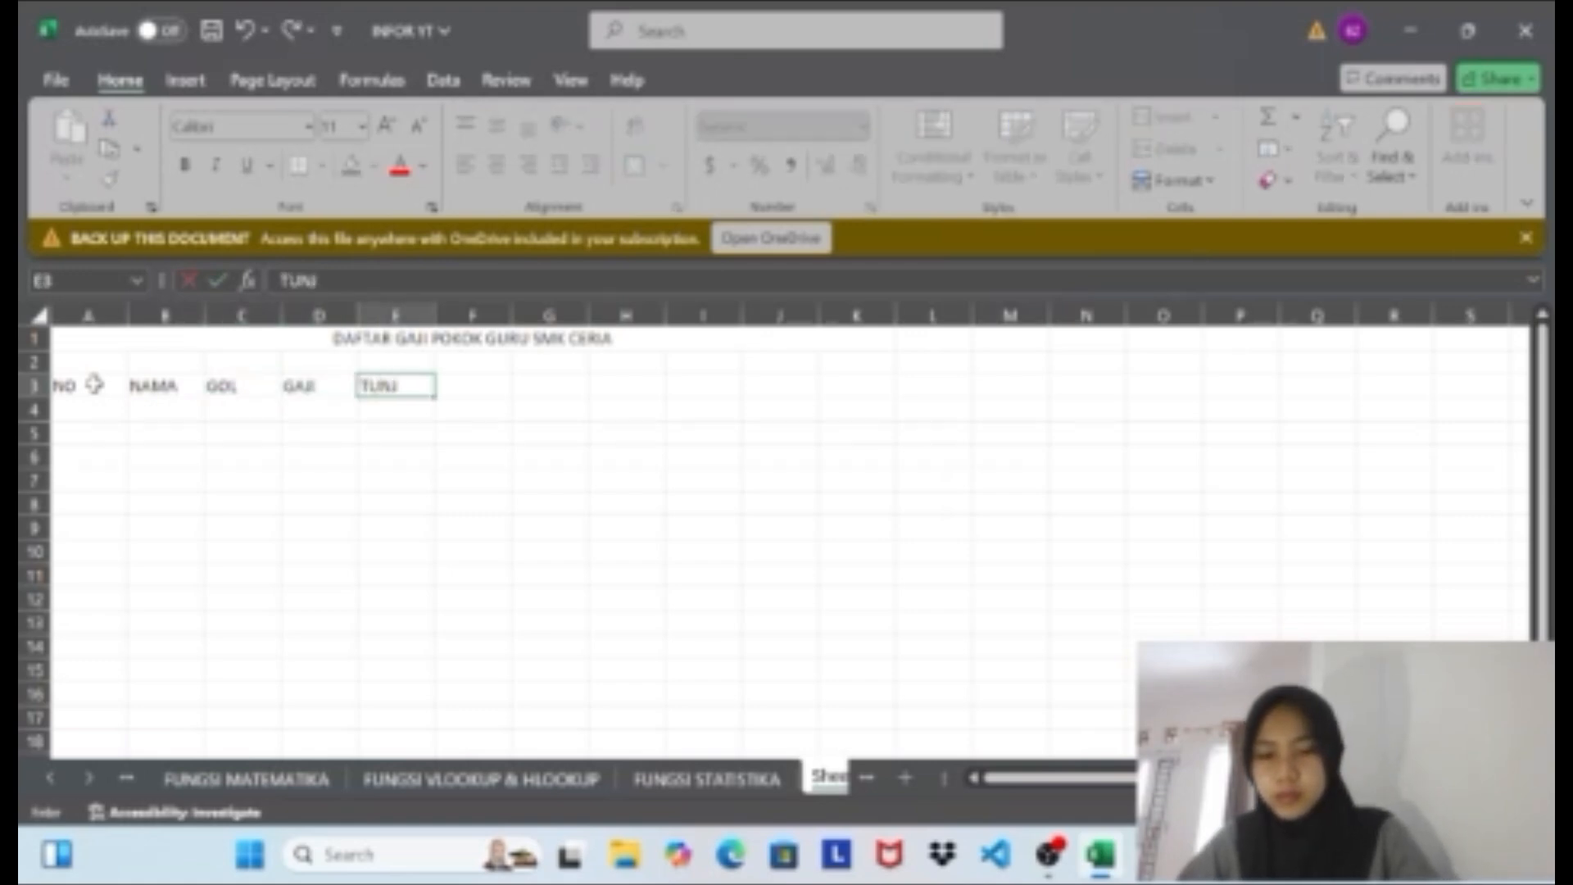
type("ANGAN")
key("Tab")
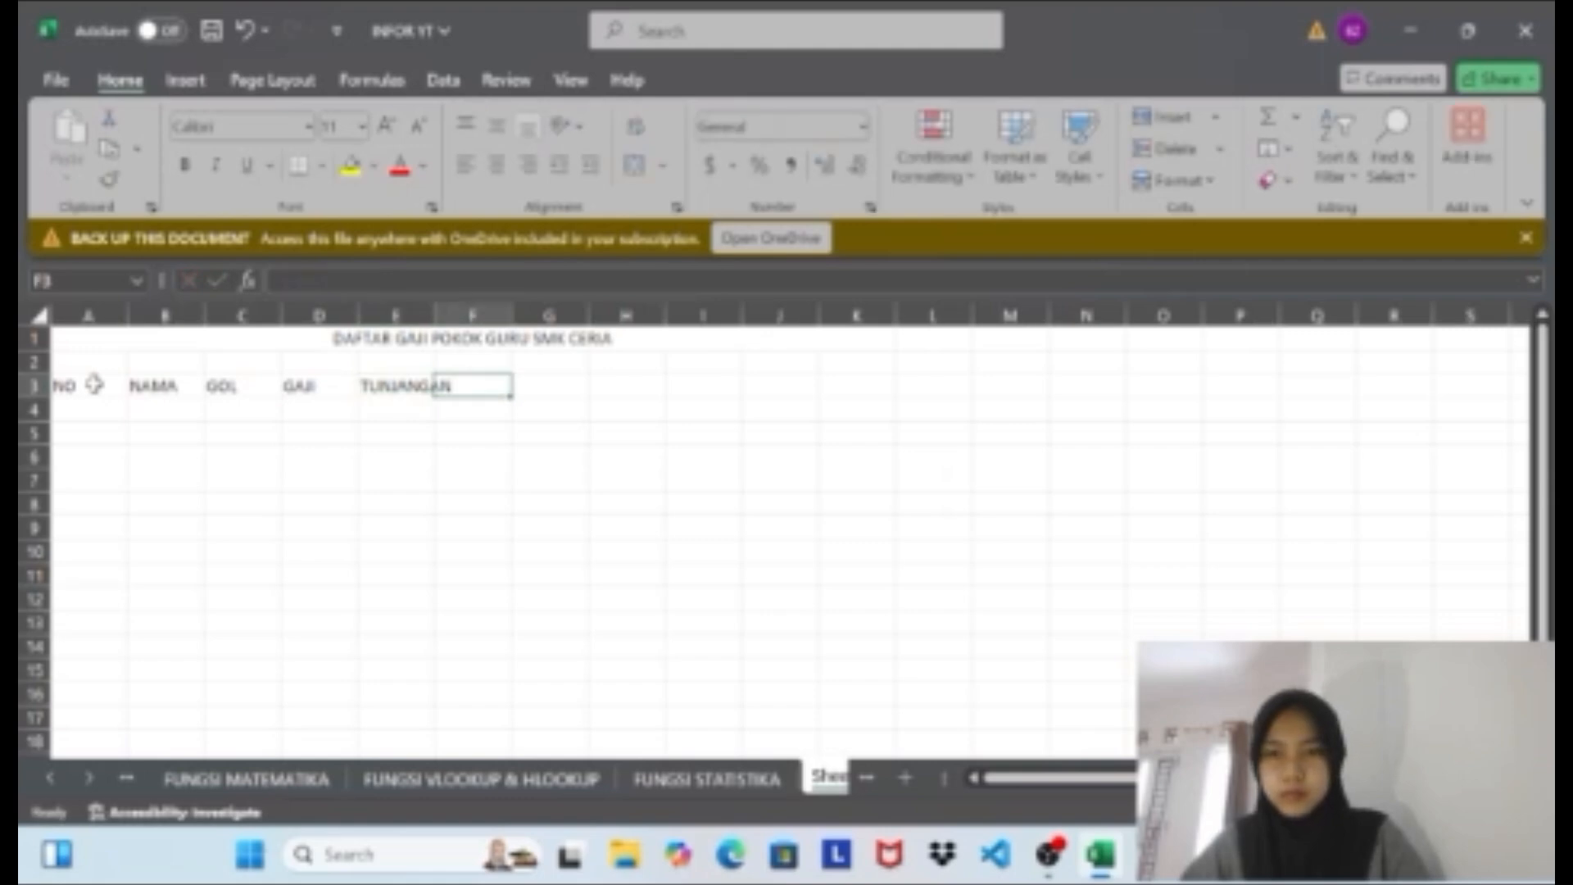
type("TRANSP")
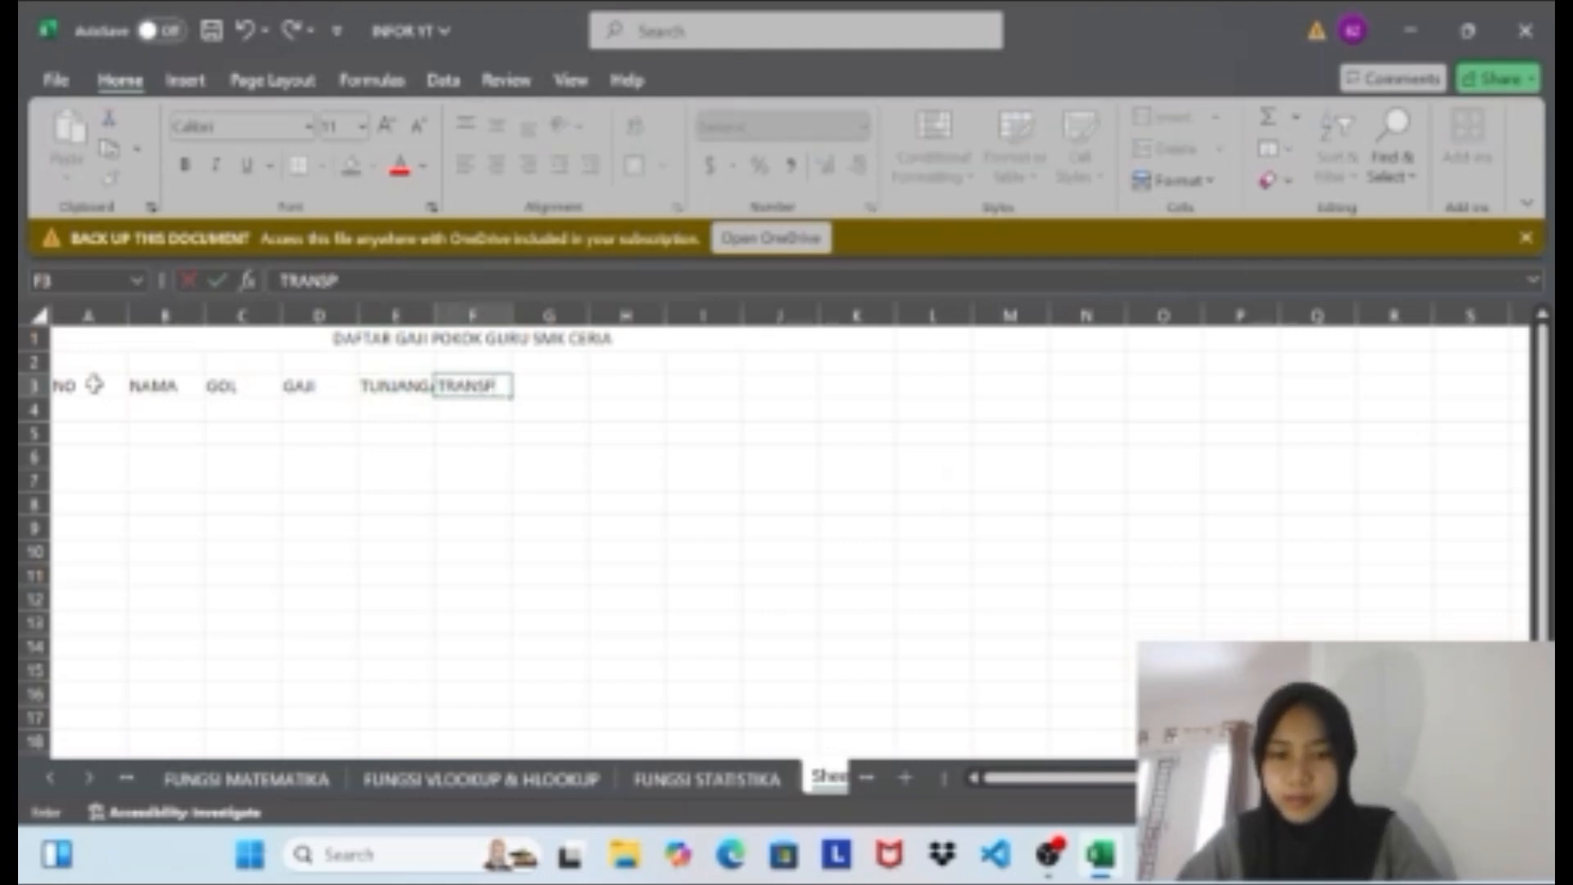
type("ORTASI")
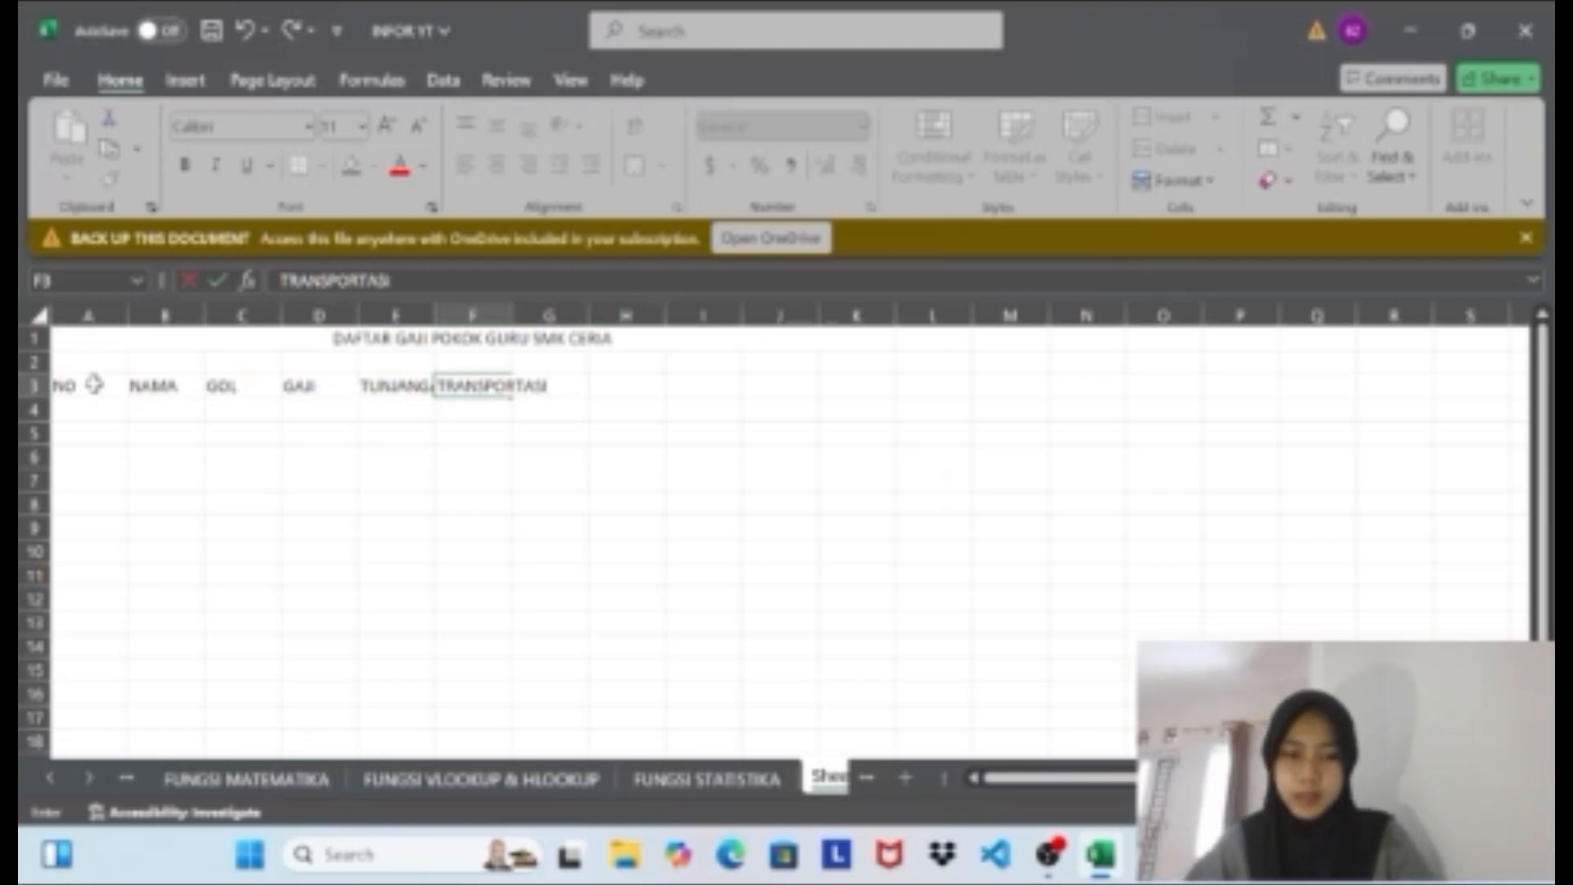
key("Tab")
type("IU")
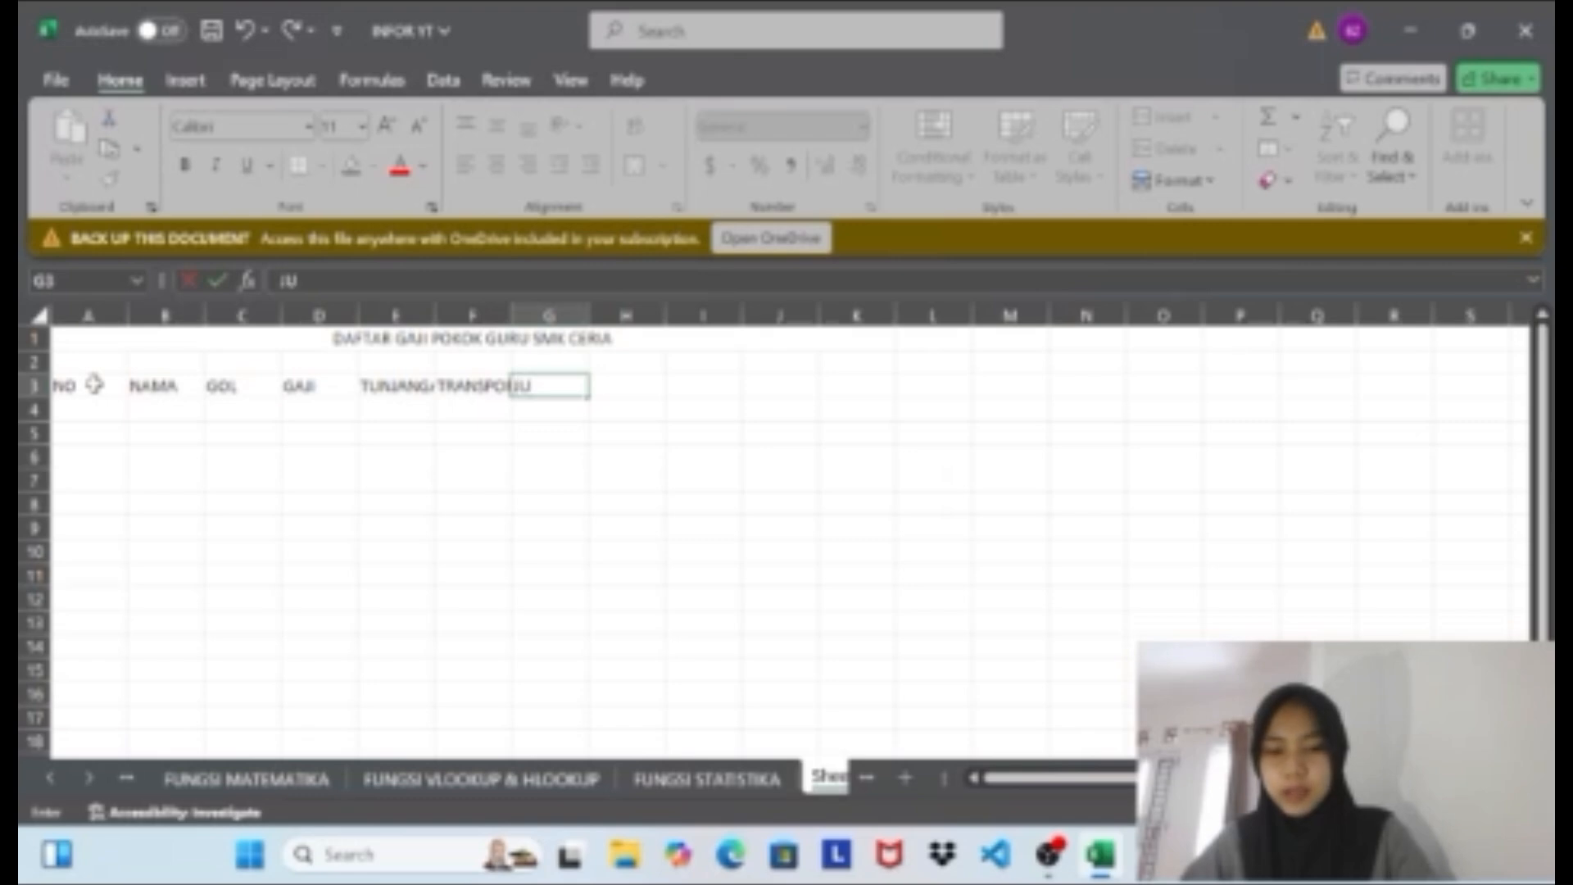
type("MLAH")
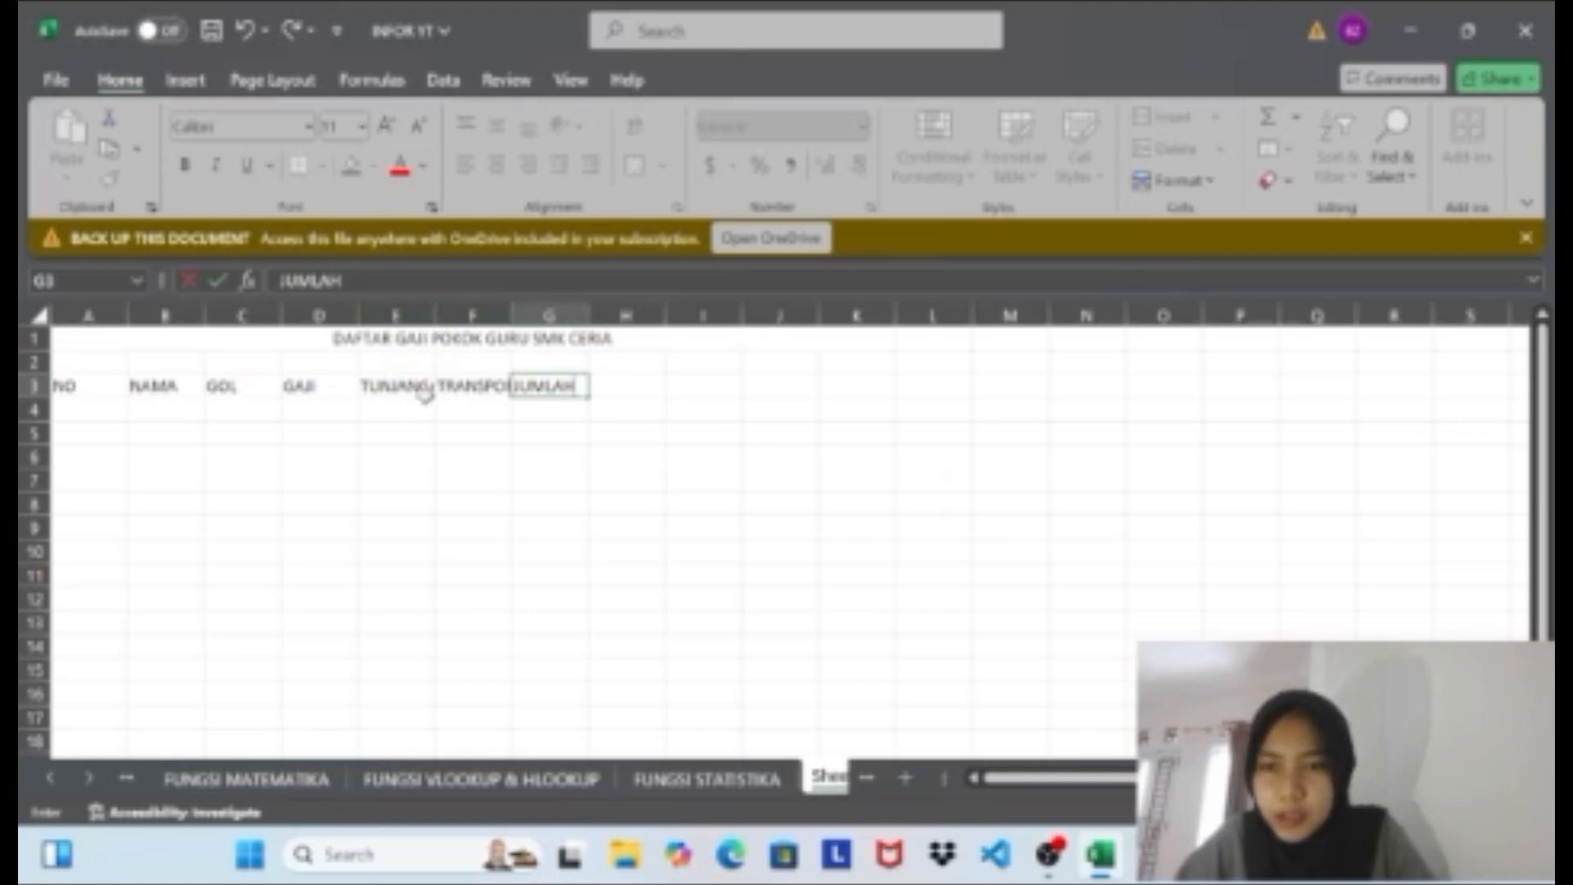
left_click(414, 430)
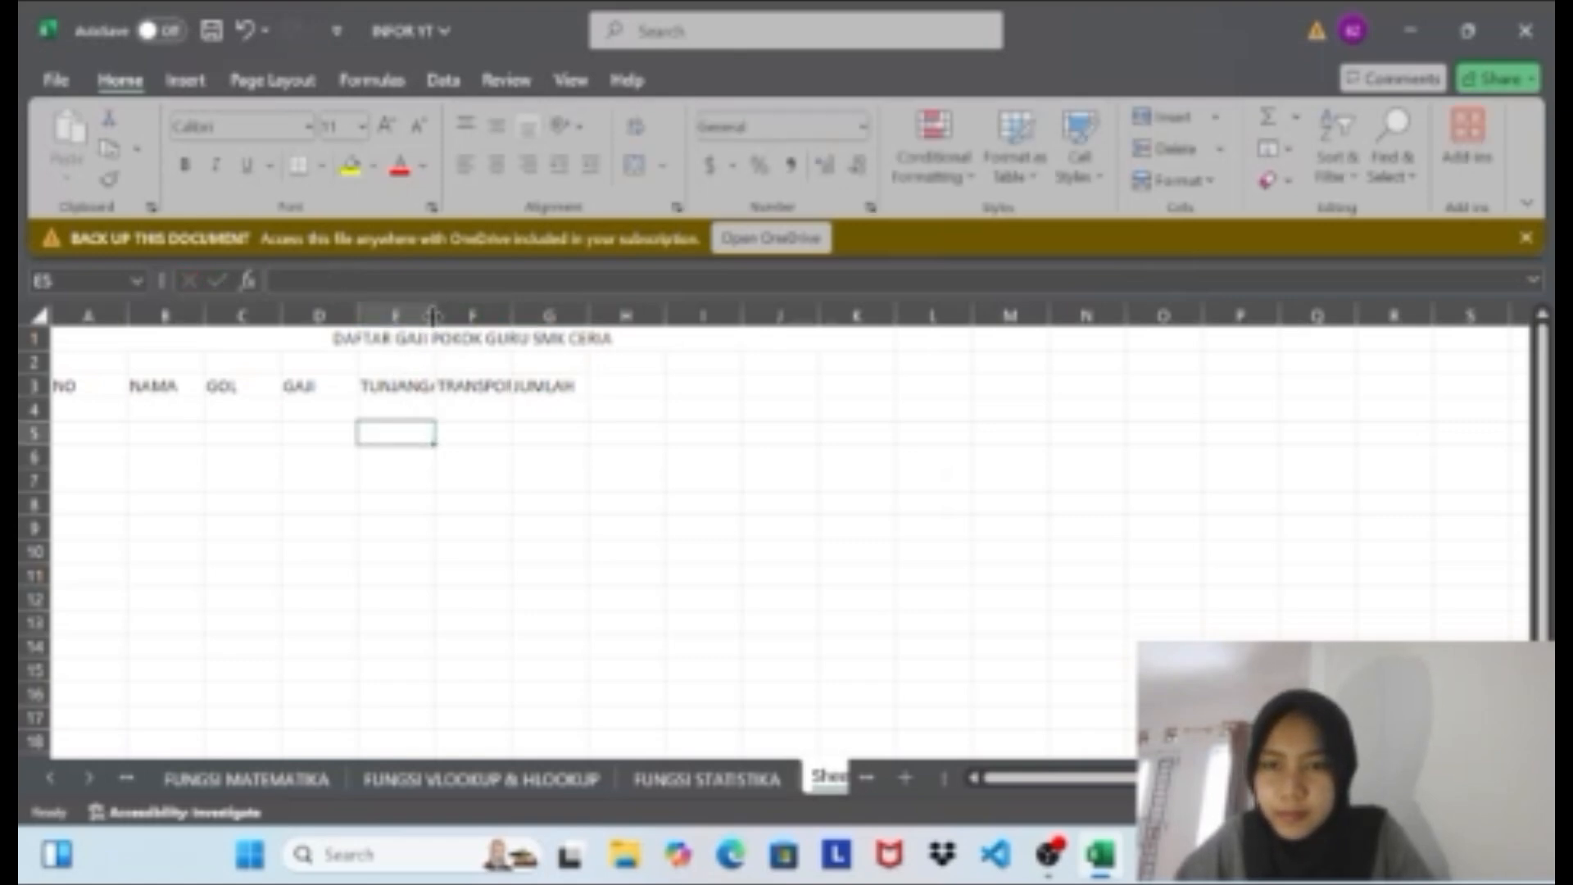
Adjust the column widths: widen columns E, F and G, narrow column A and widen column B.
left_click_drag(433, 312, 818, 313)
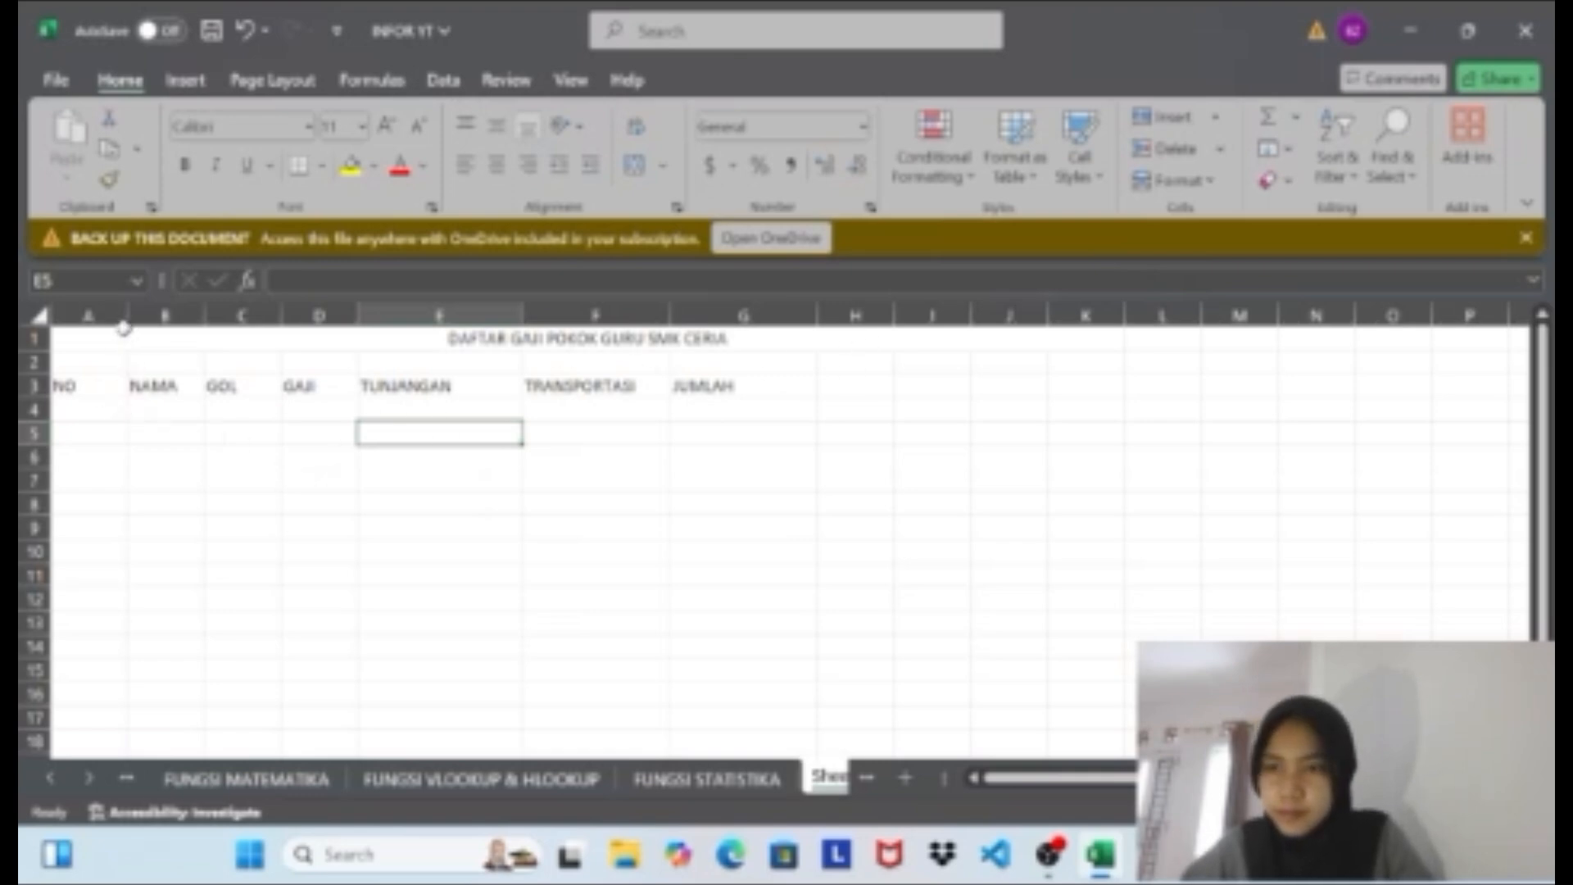
left_click_drag(127, 316, 101, 316)
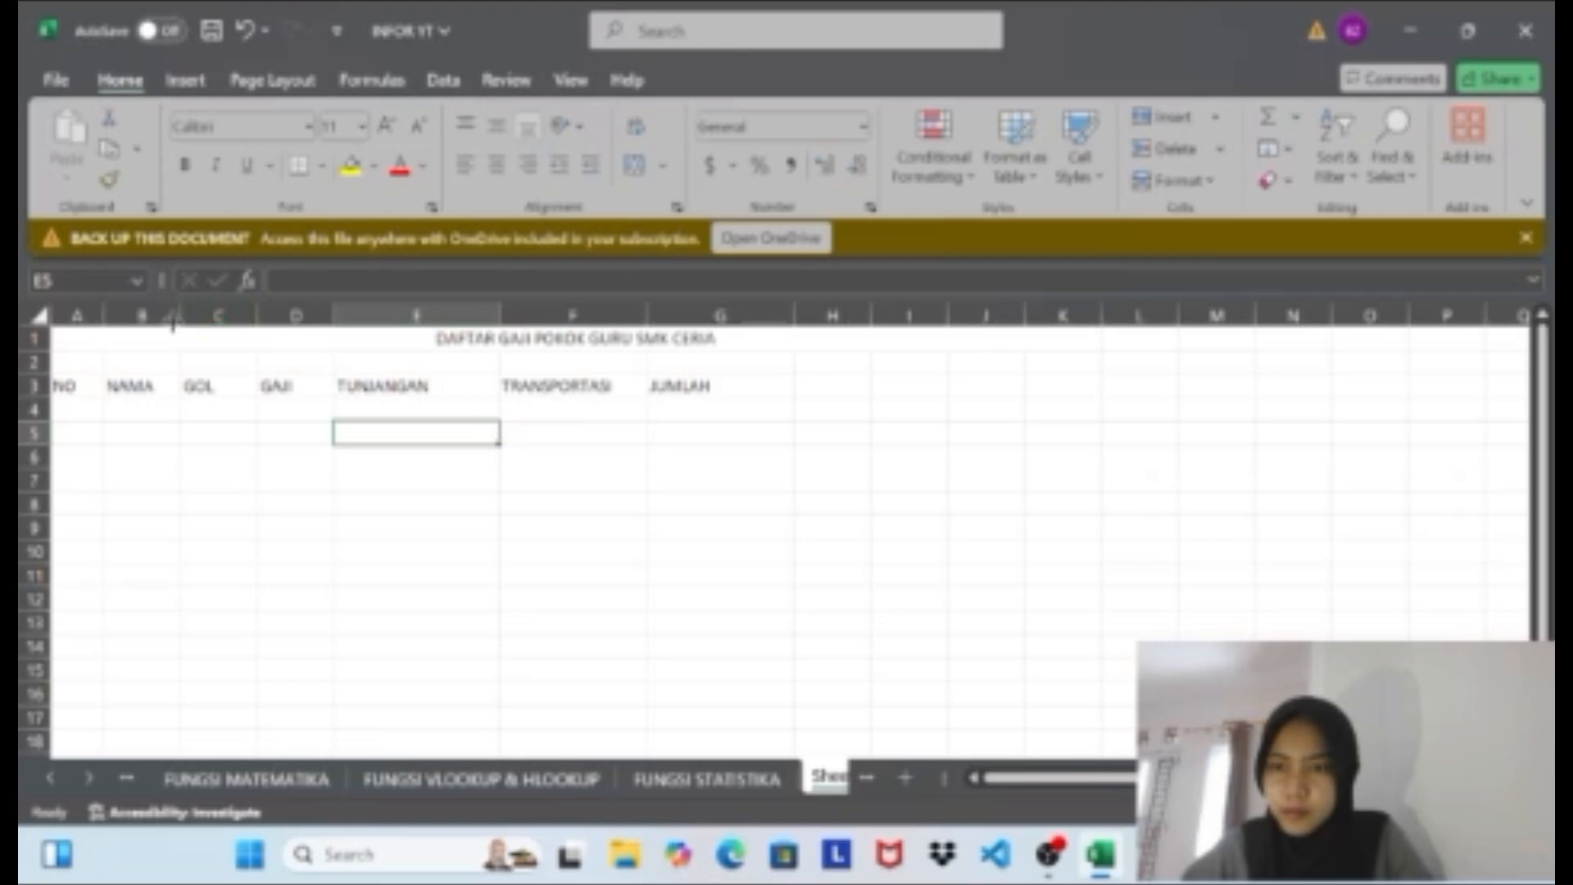
left_click_drag(178, 315, 202, 316)
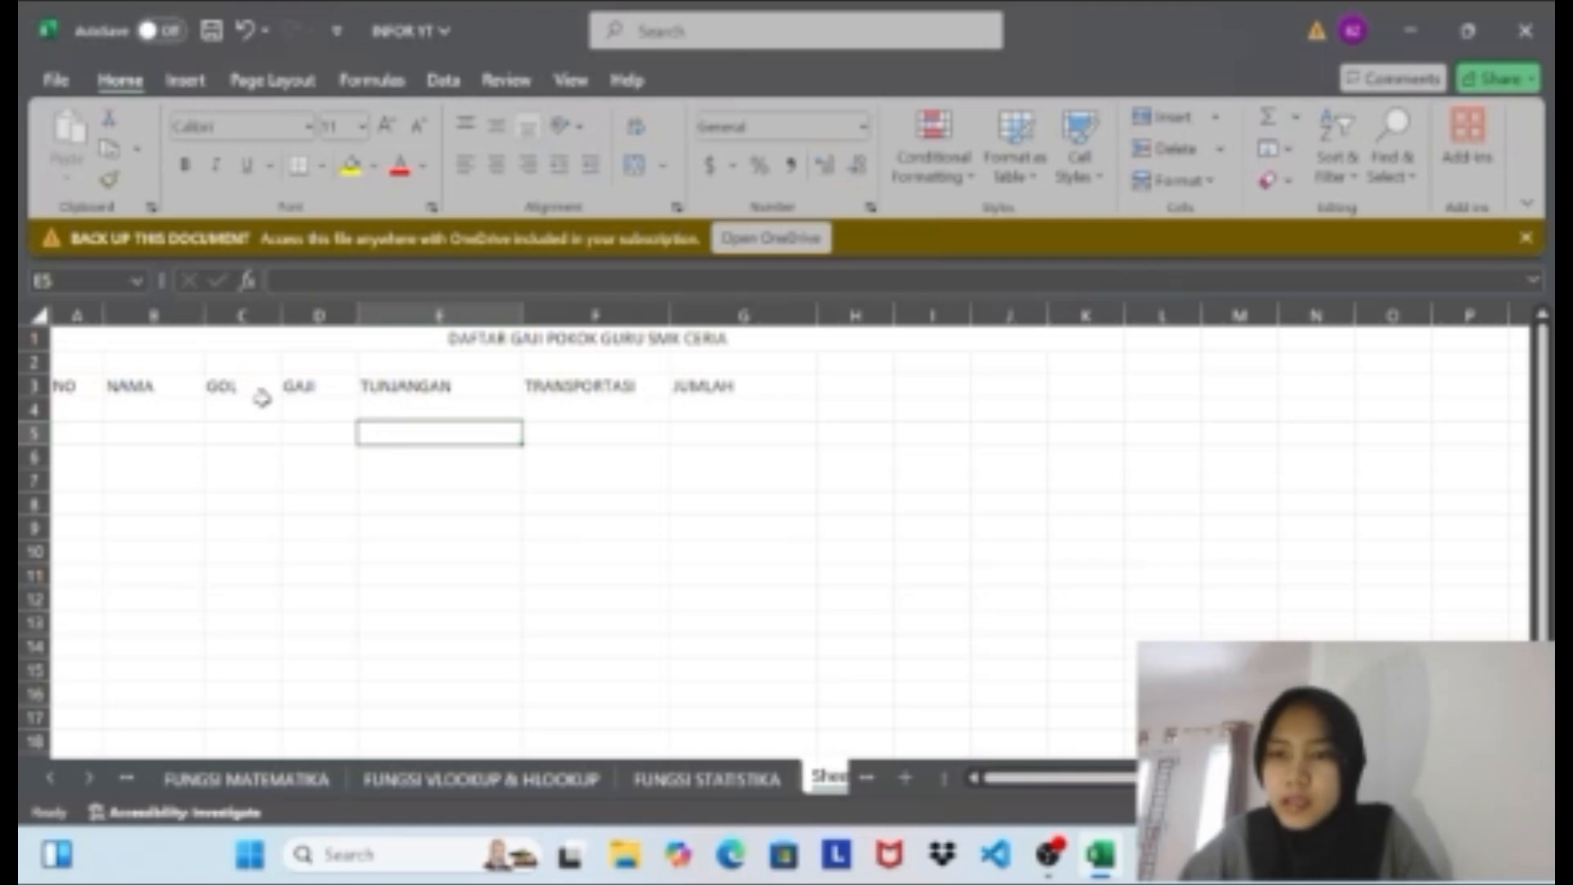
left_click(84, 386)
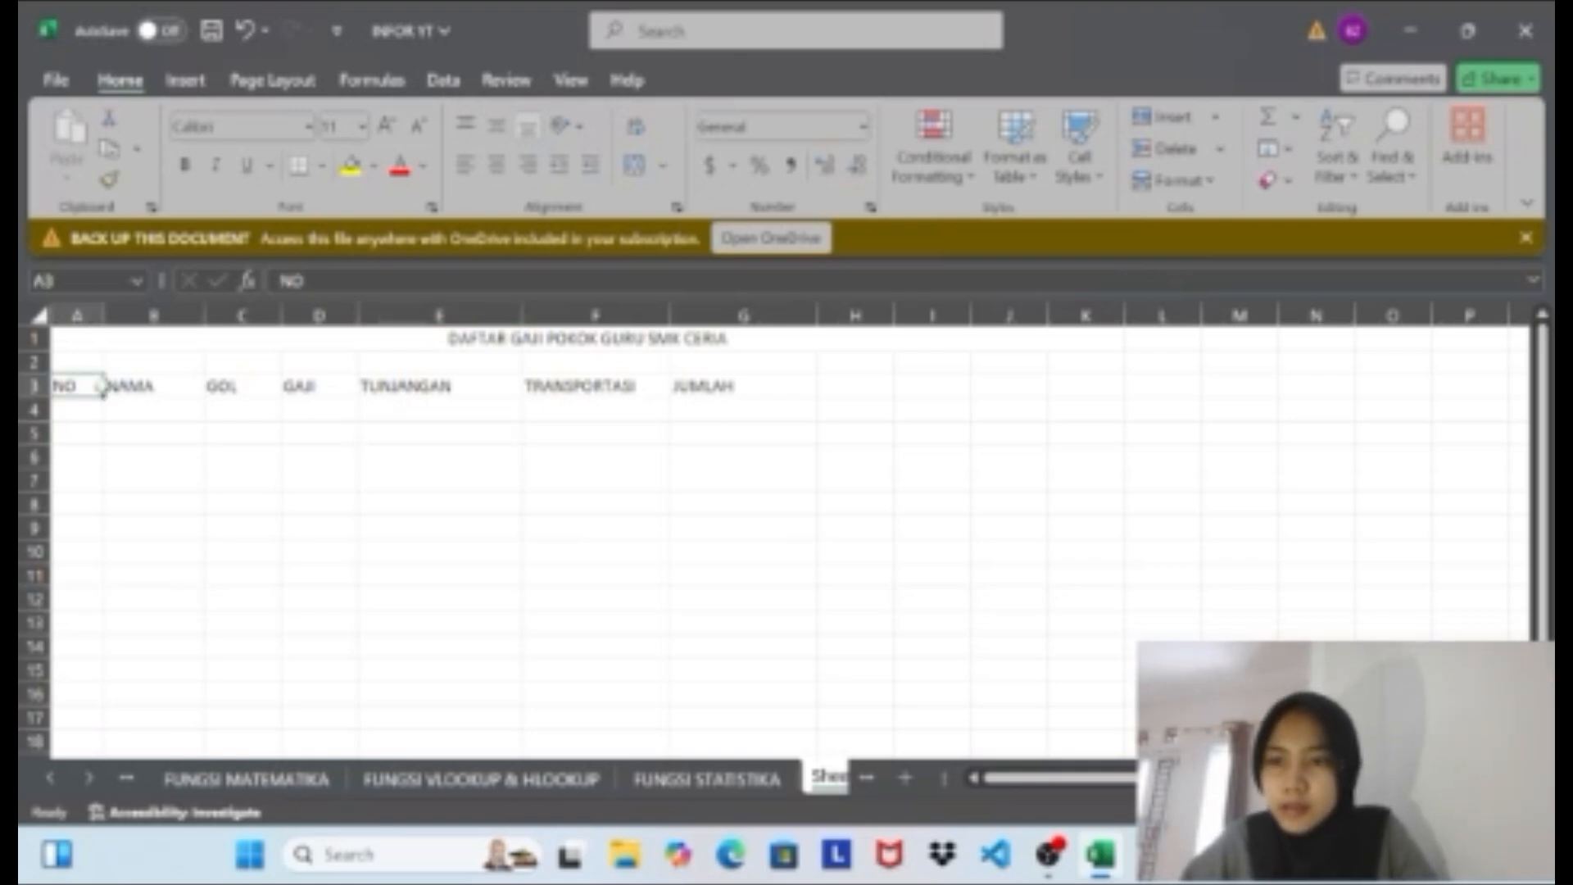
Apply all borders to the table range A3:G6.
left_click_drag(102, 386, 721, 451)
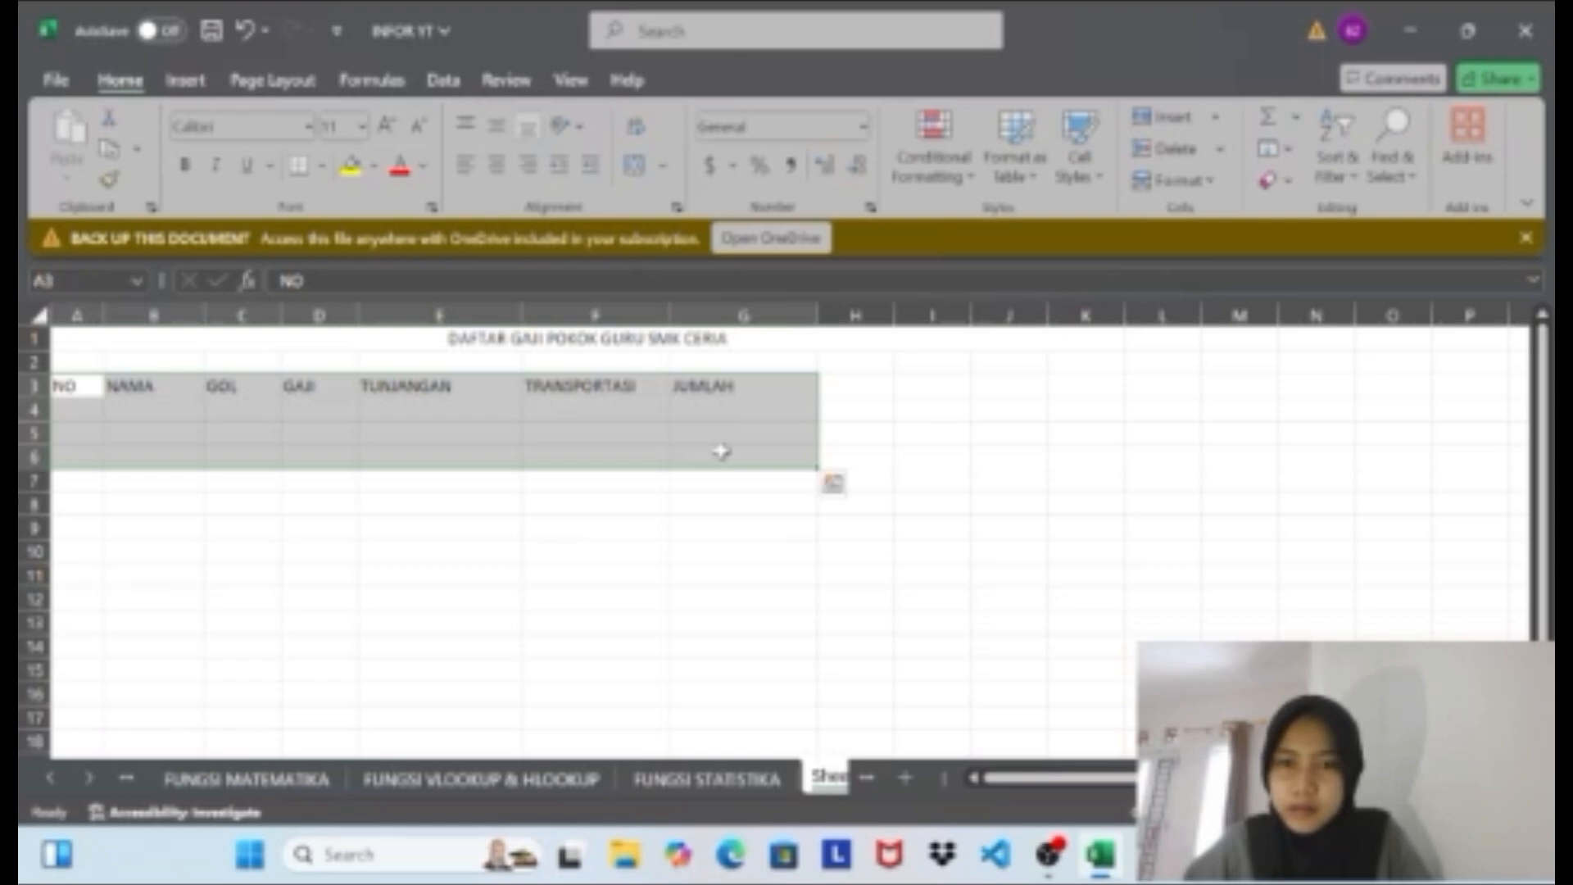
left_click(321, 167)
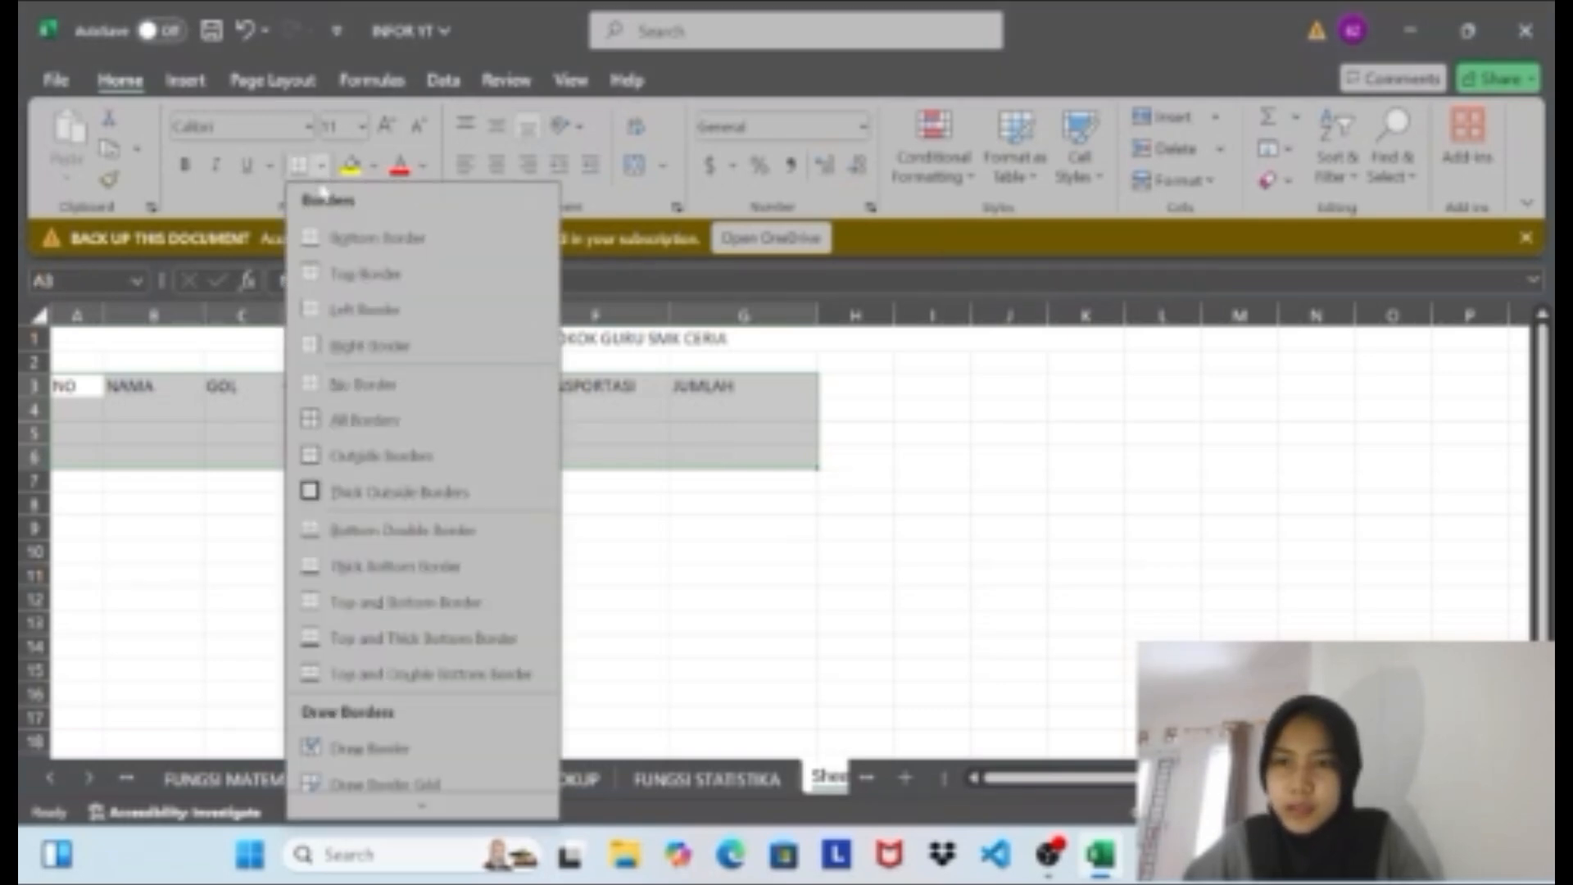
left_click(358, 421)
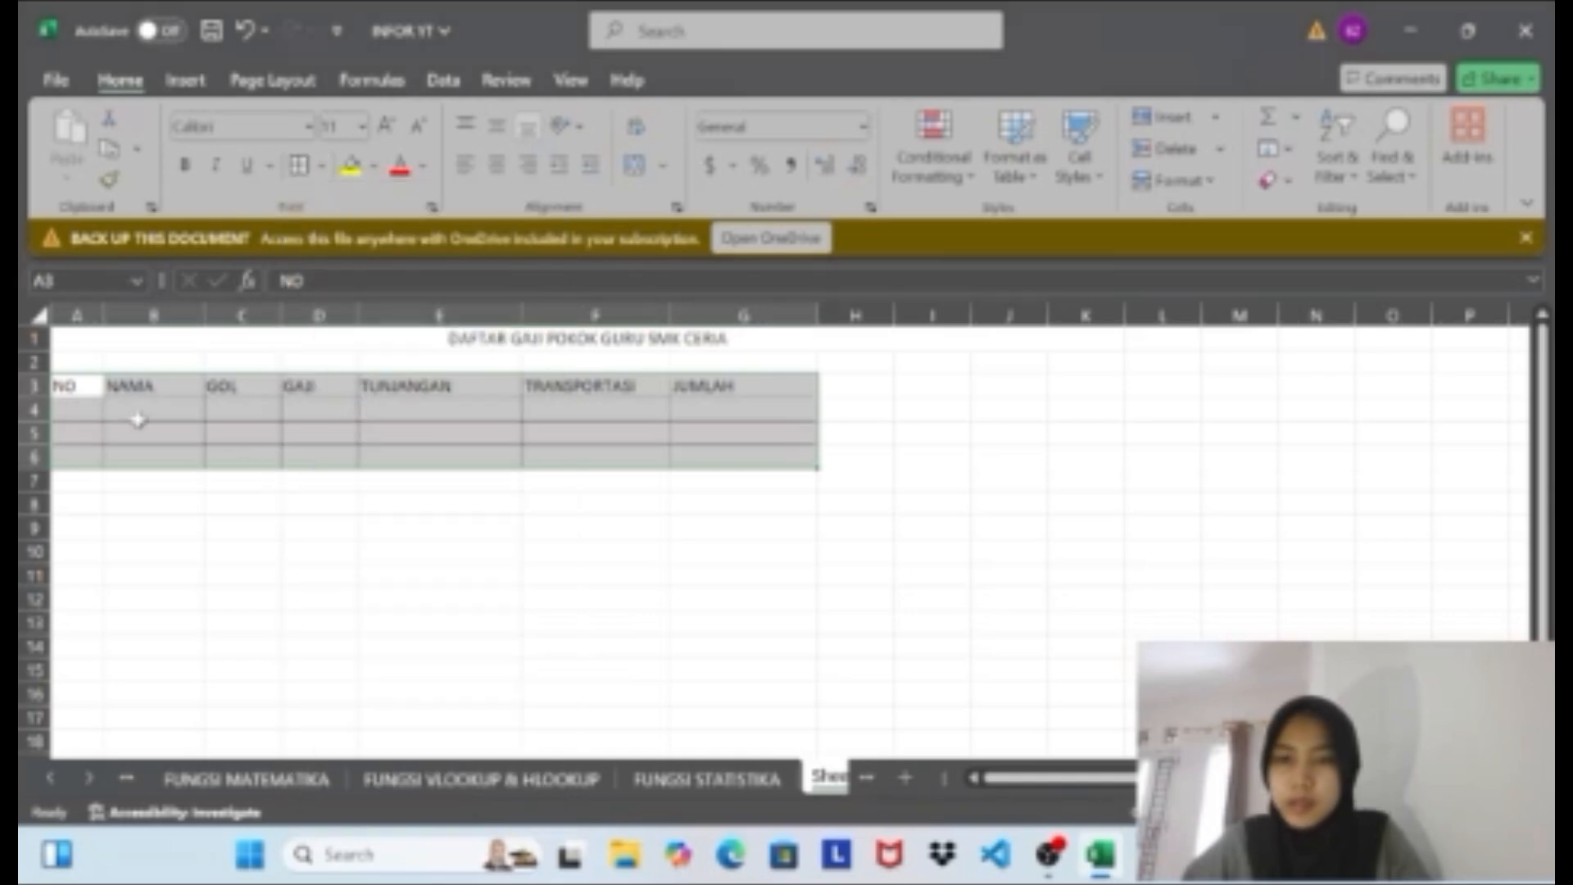
left_click(145, 502)
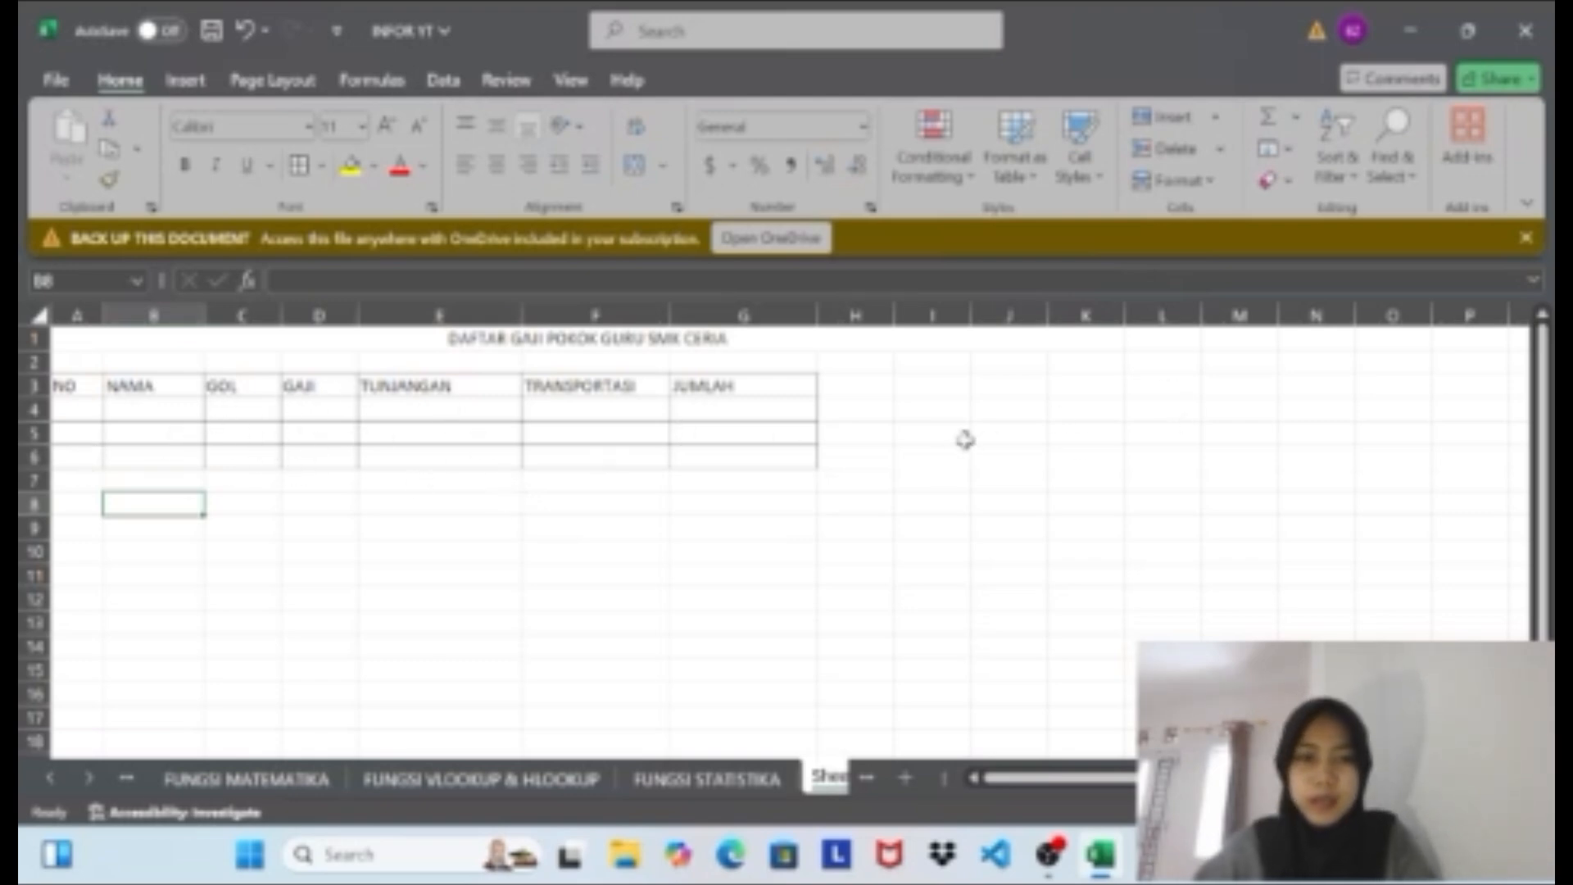
Start a reference table beside the main one with the row labels GOL in I3 and GAJI POKOK in I4.
left_click(945, 389)
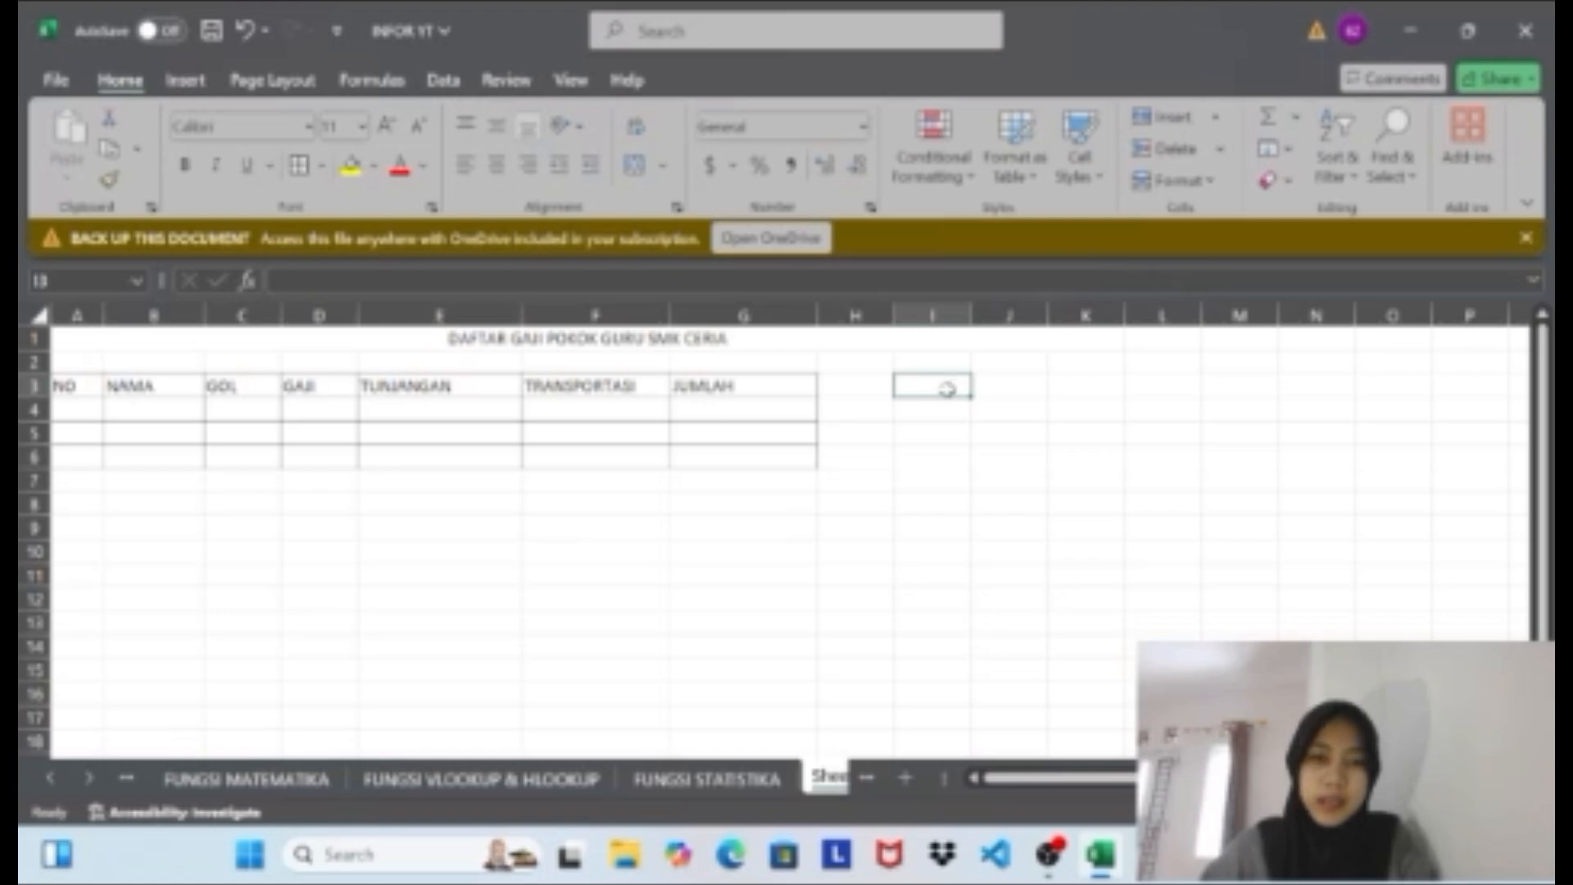
key("BackSpace")
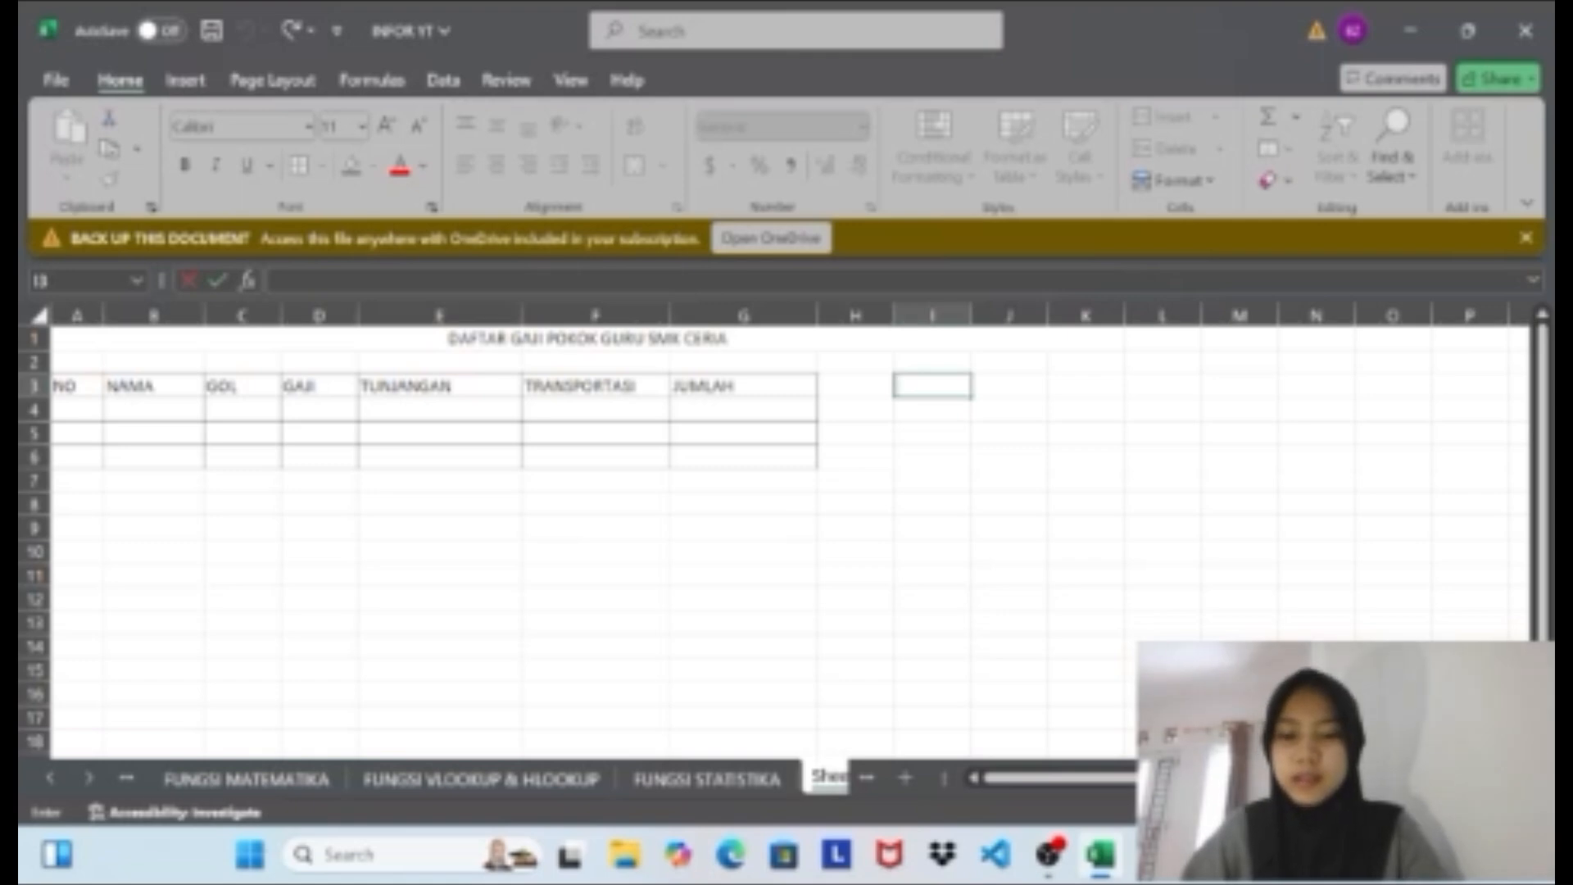
type("GOL")
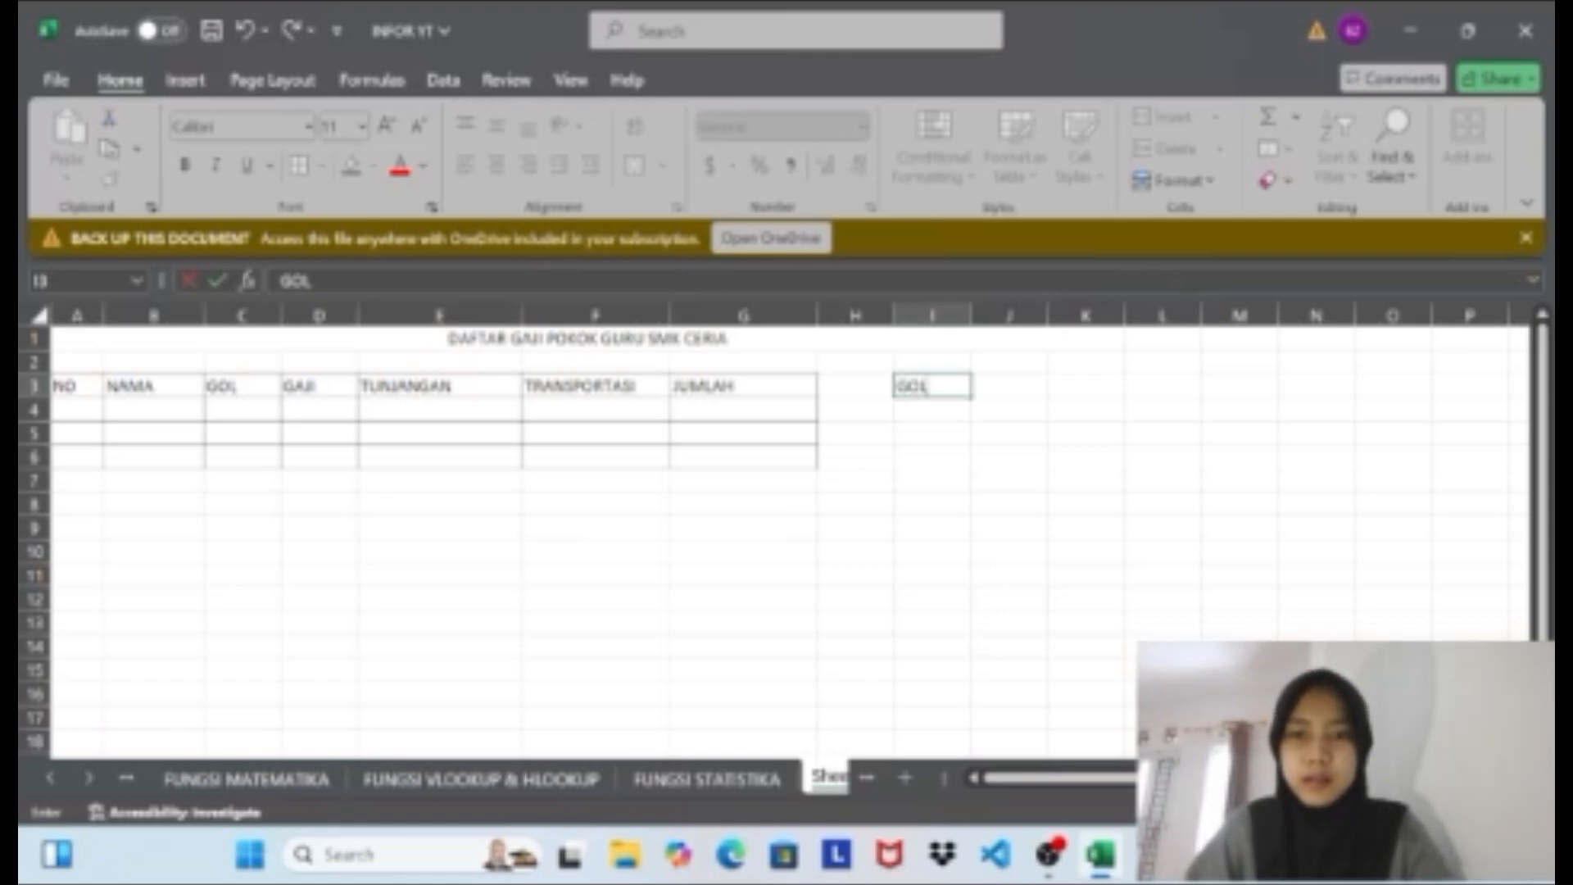
key("Return")
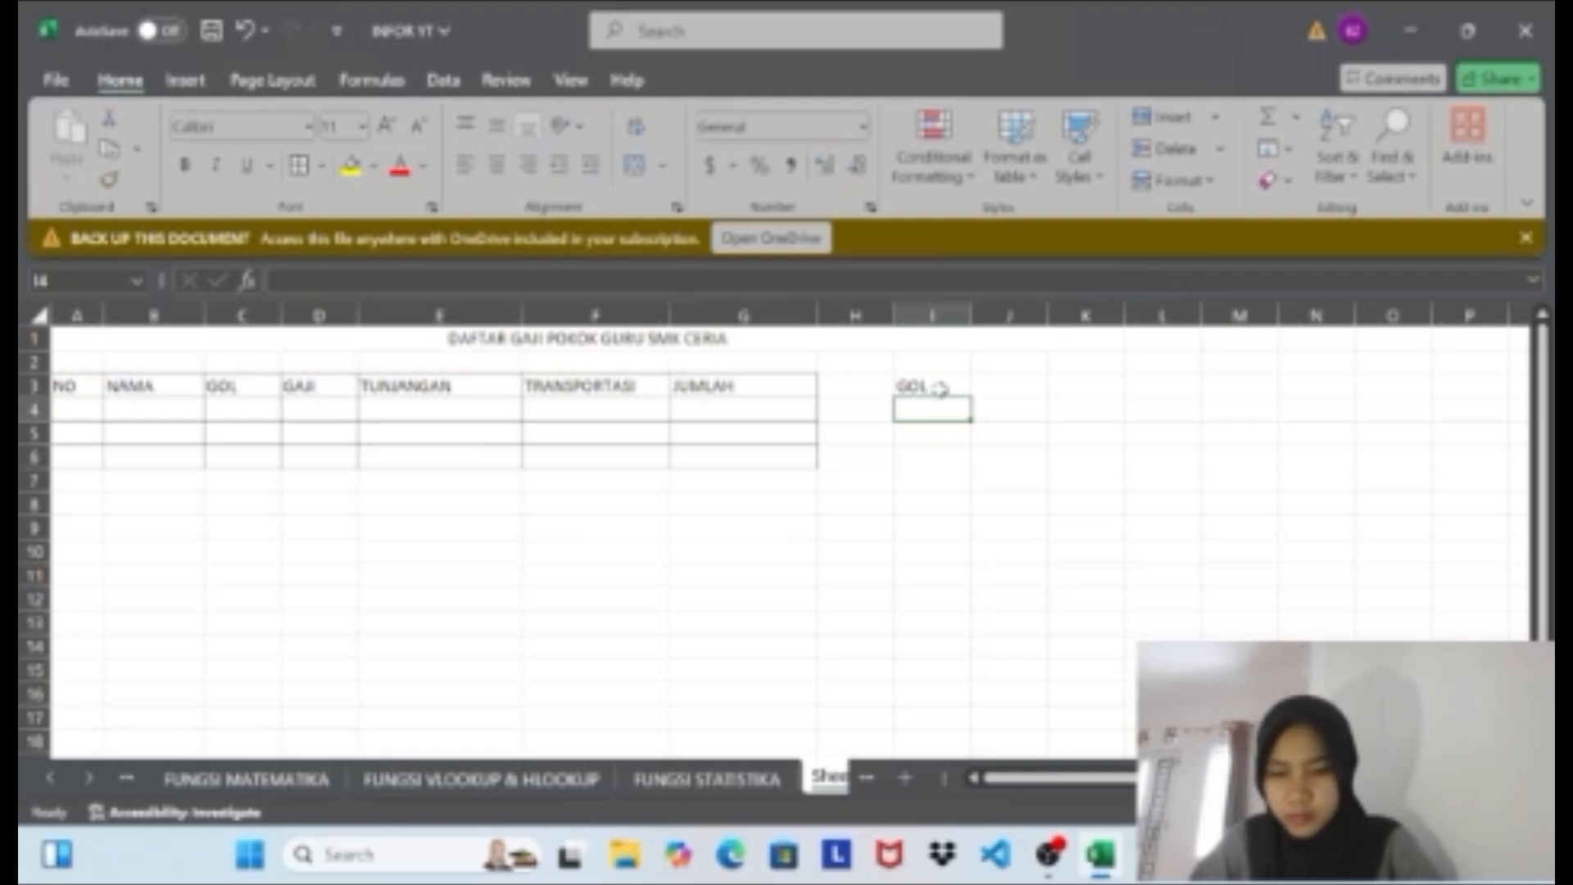
type("GAJI")
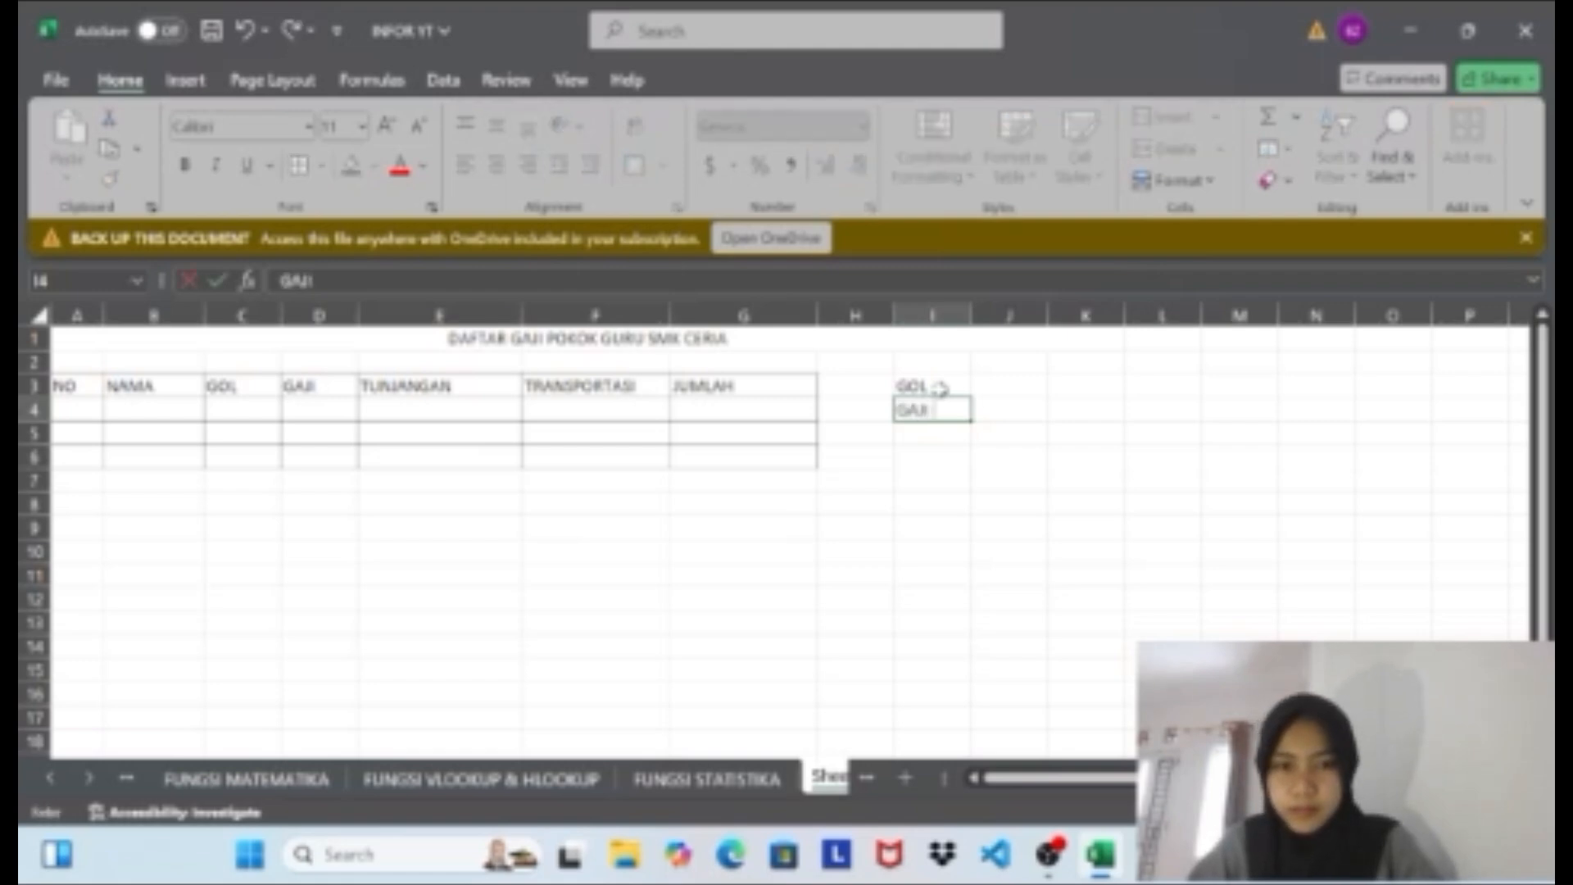
type(" POKOK")
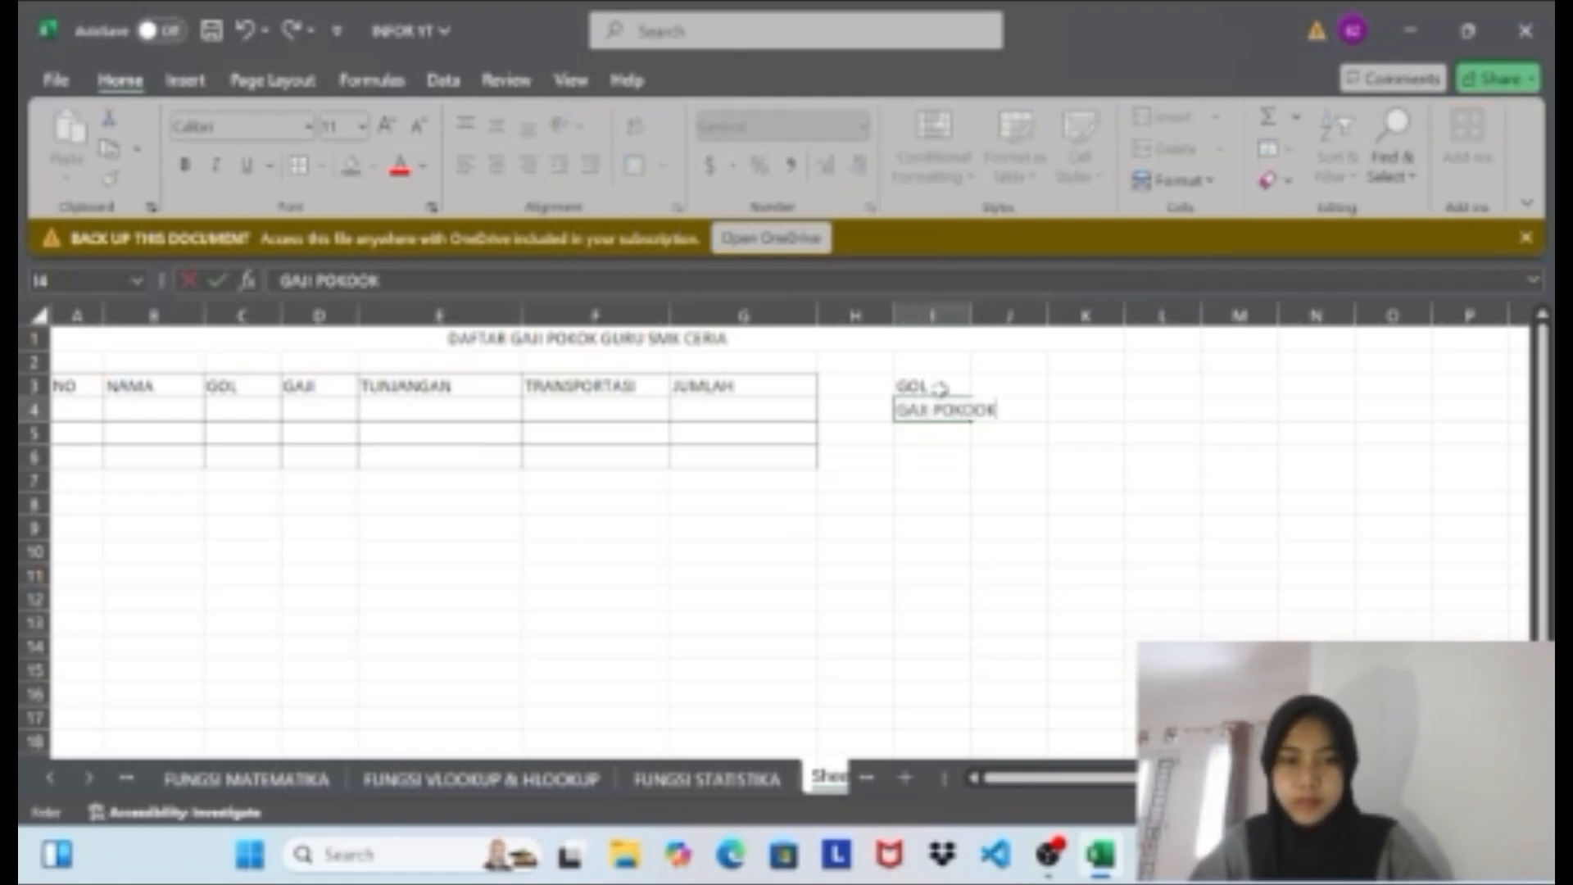
type("K")
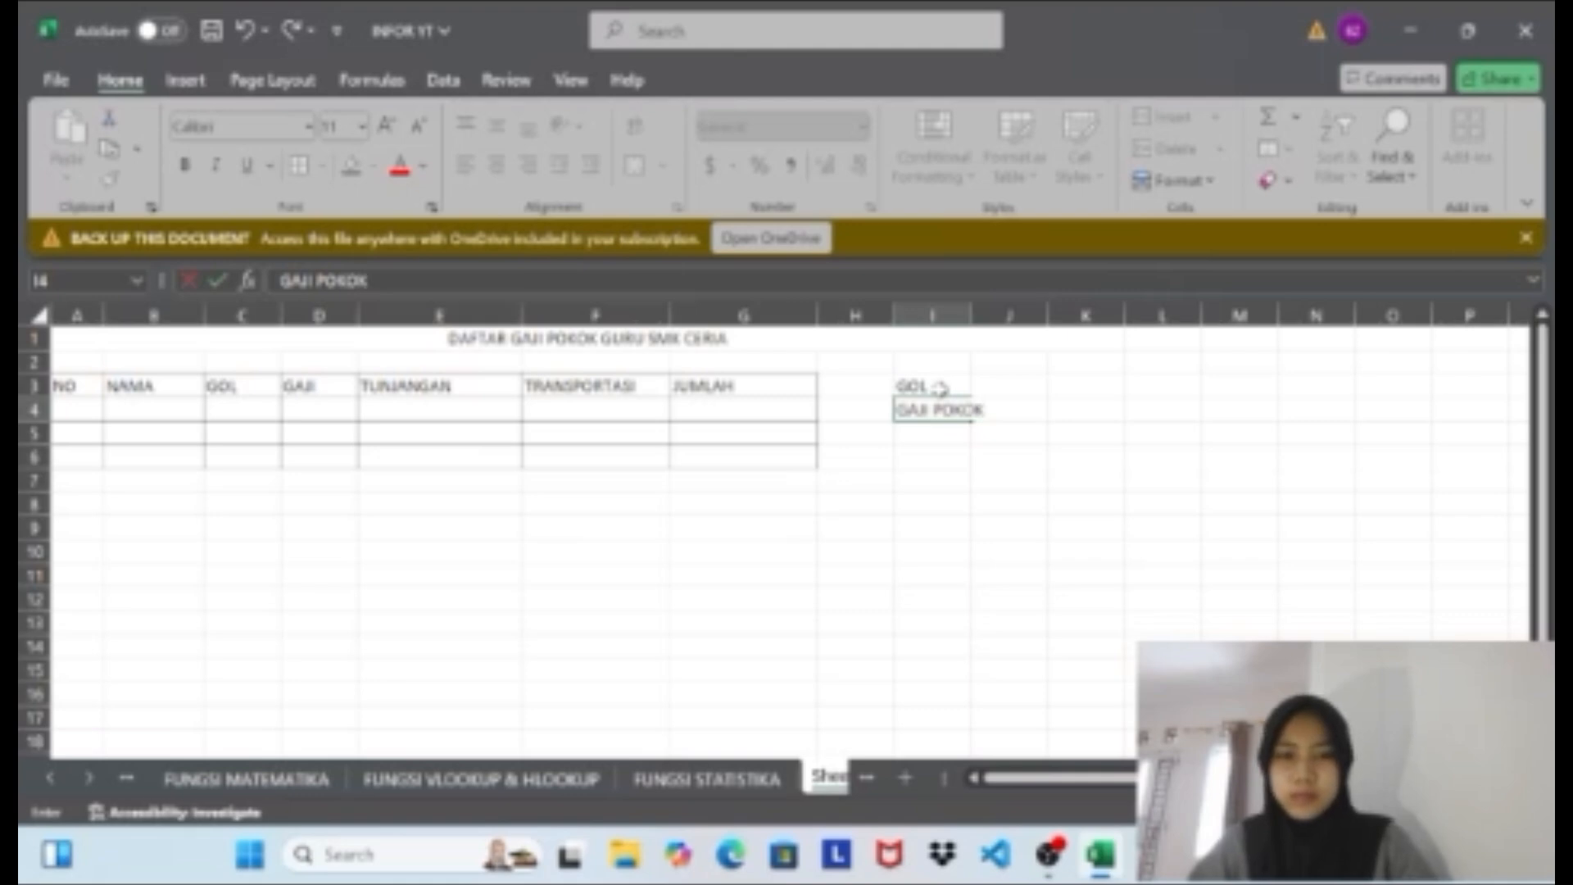
key("Return")
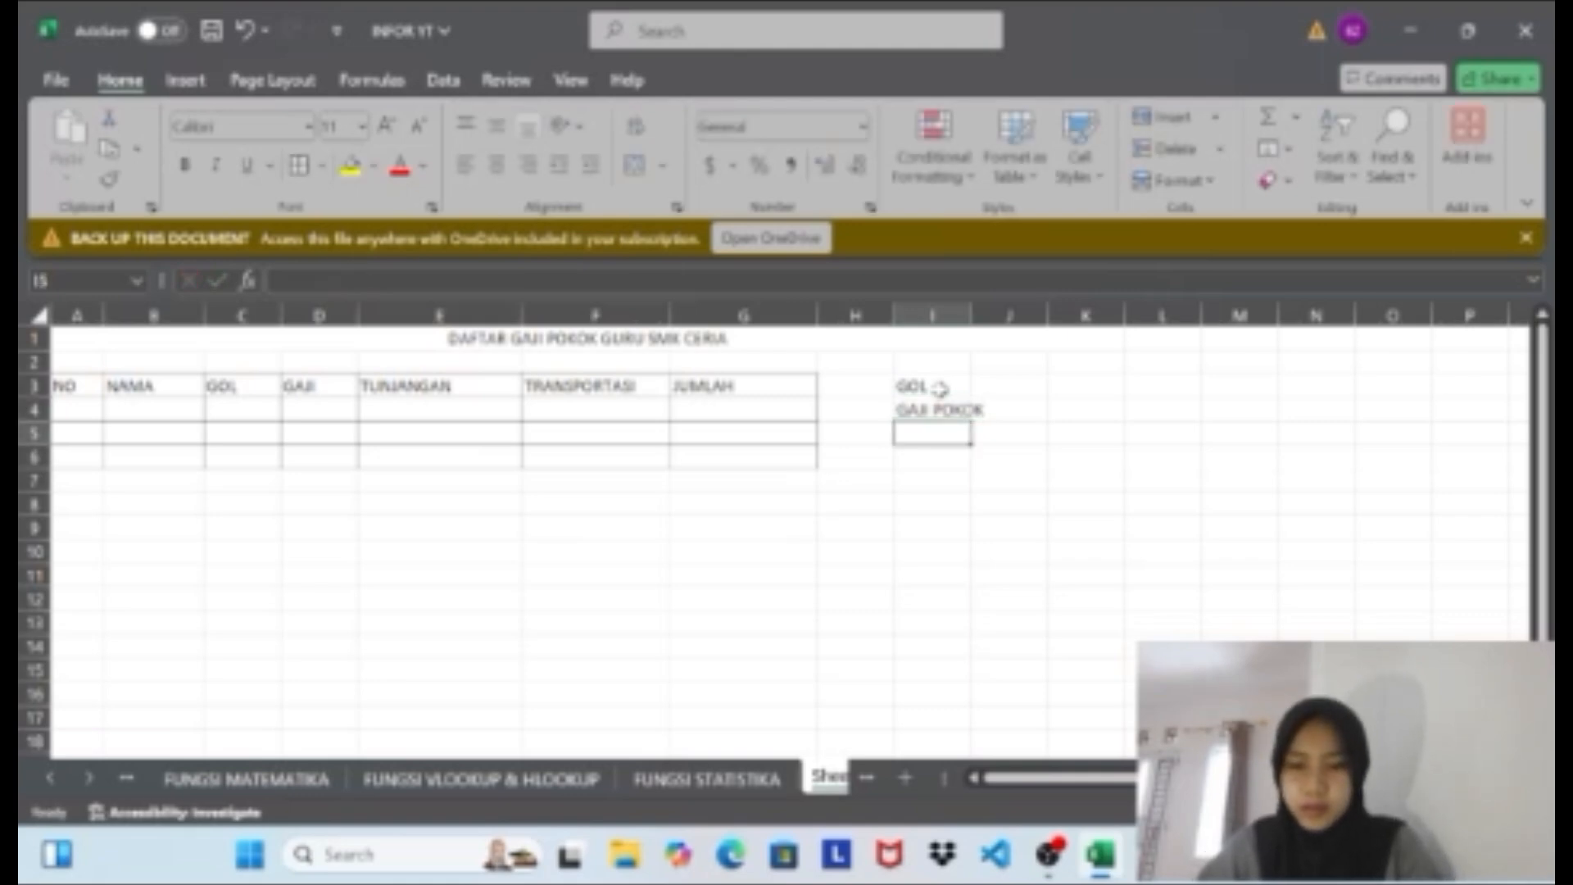
Add the row labels TUNJANGAN in I5 and TRANSPORTASI in I6.
type("TUNJANGA")
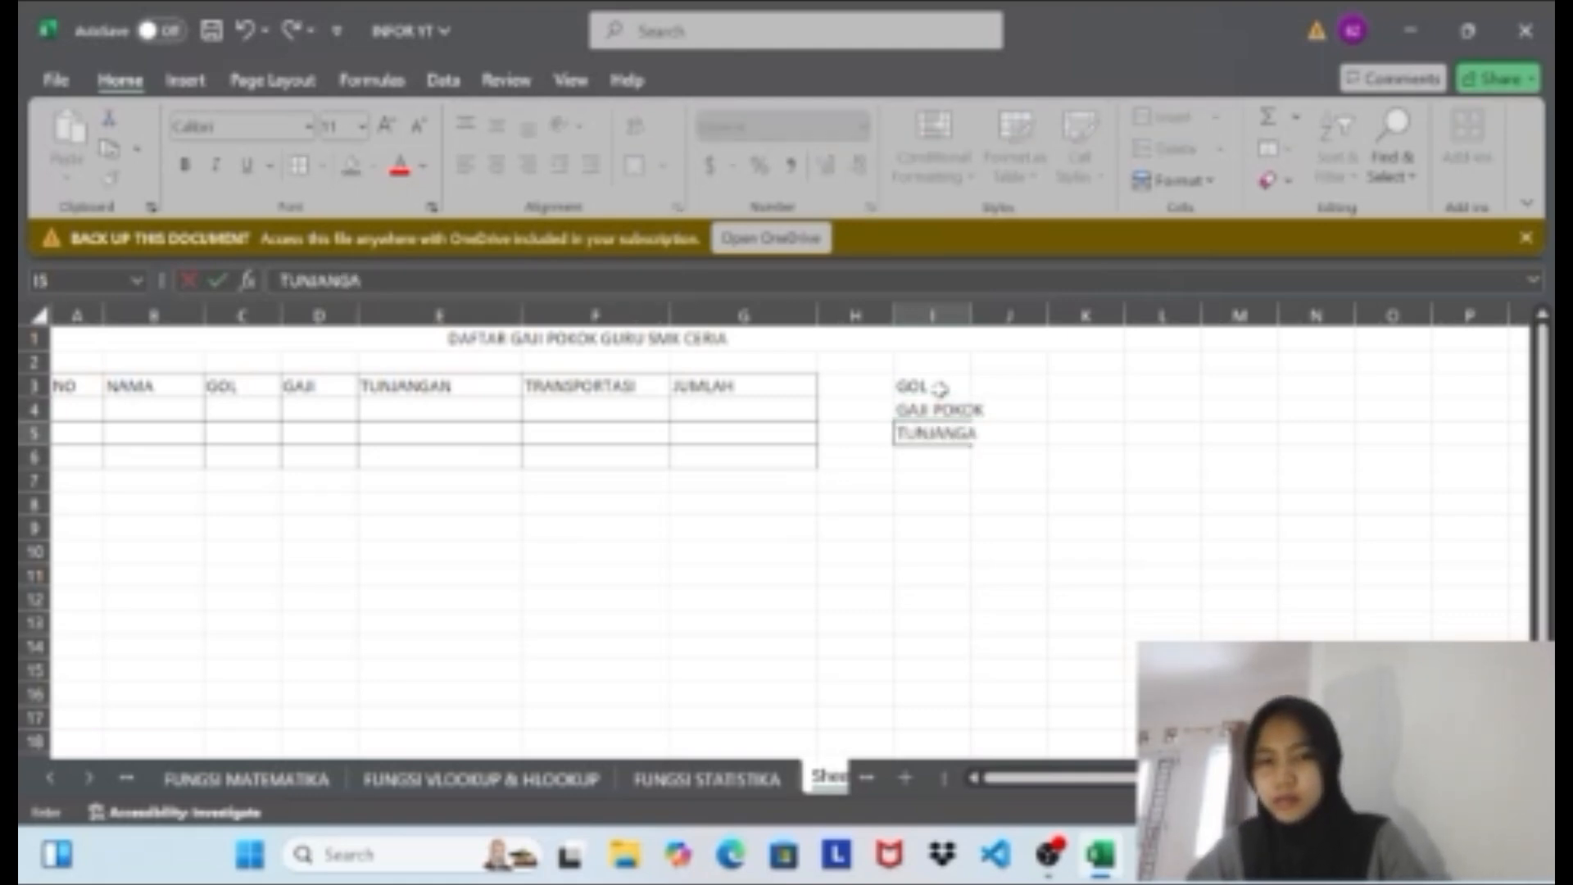
type("N")
key("Return")
type("TRA")
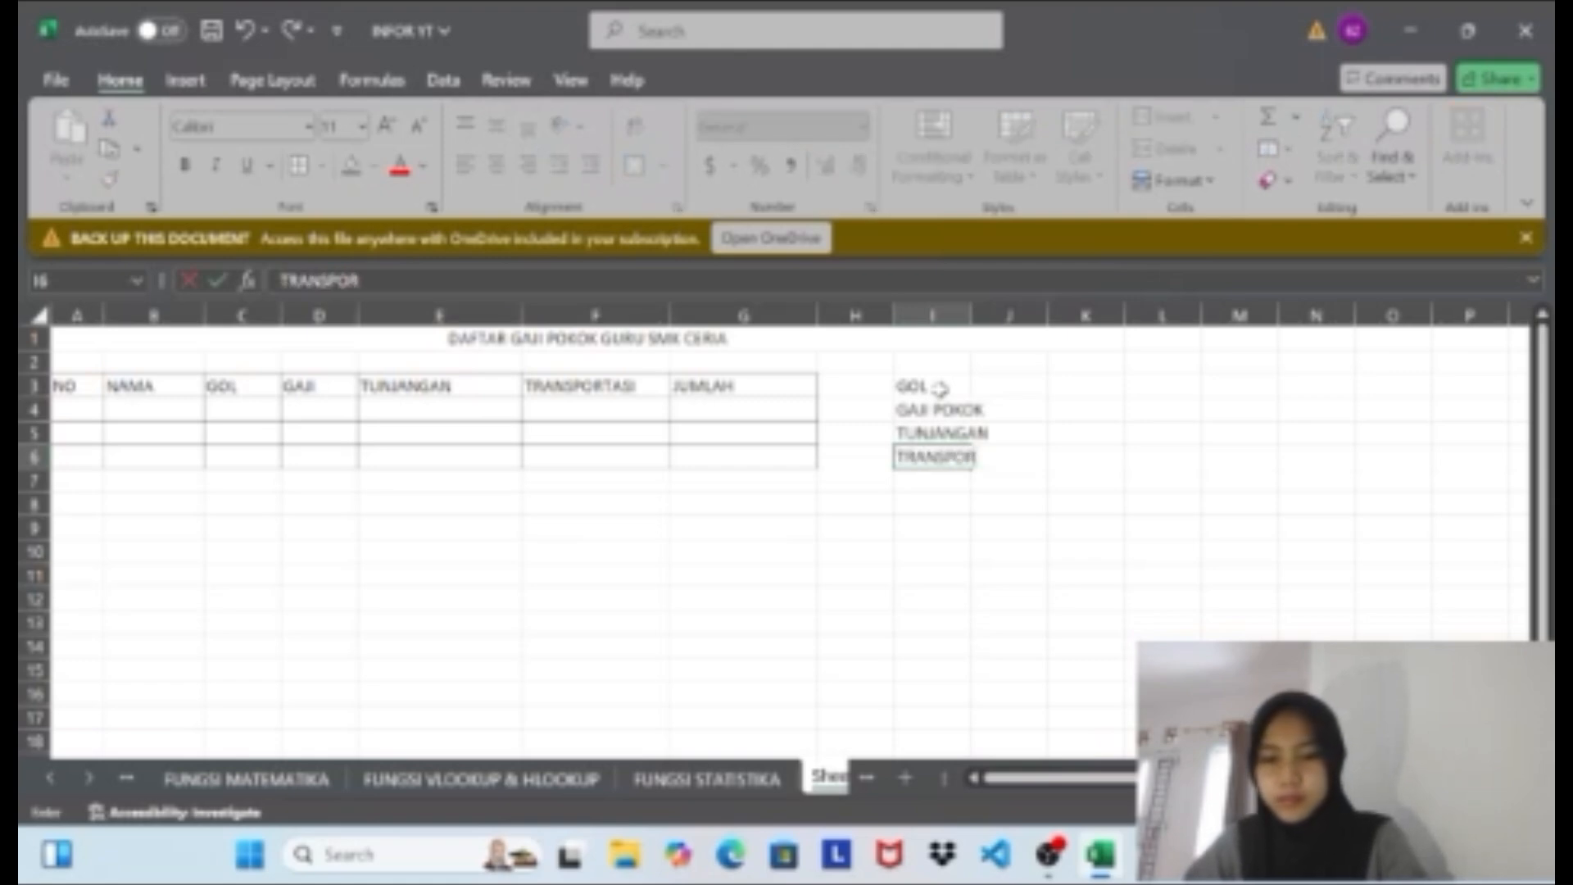
type("TASI")
key("Return")
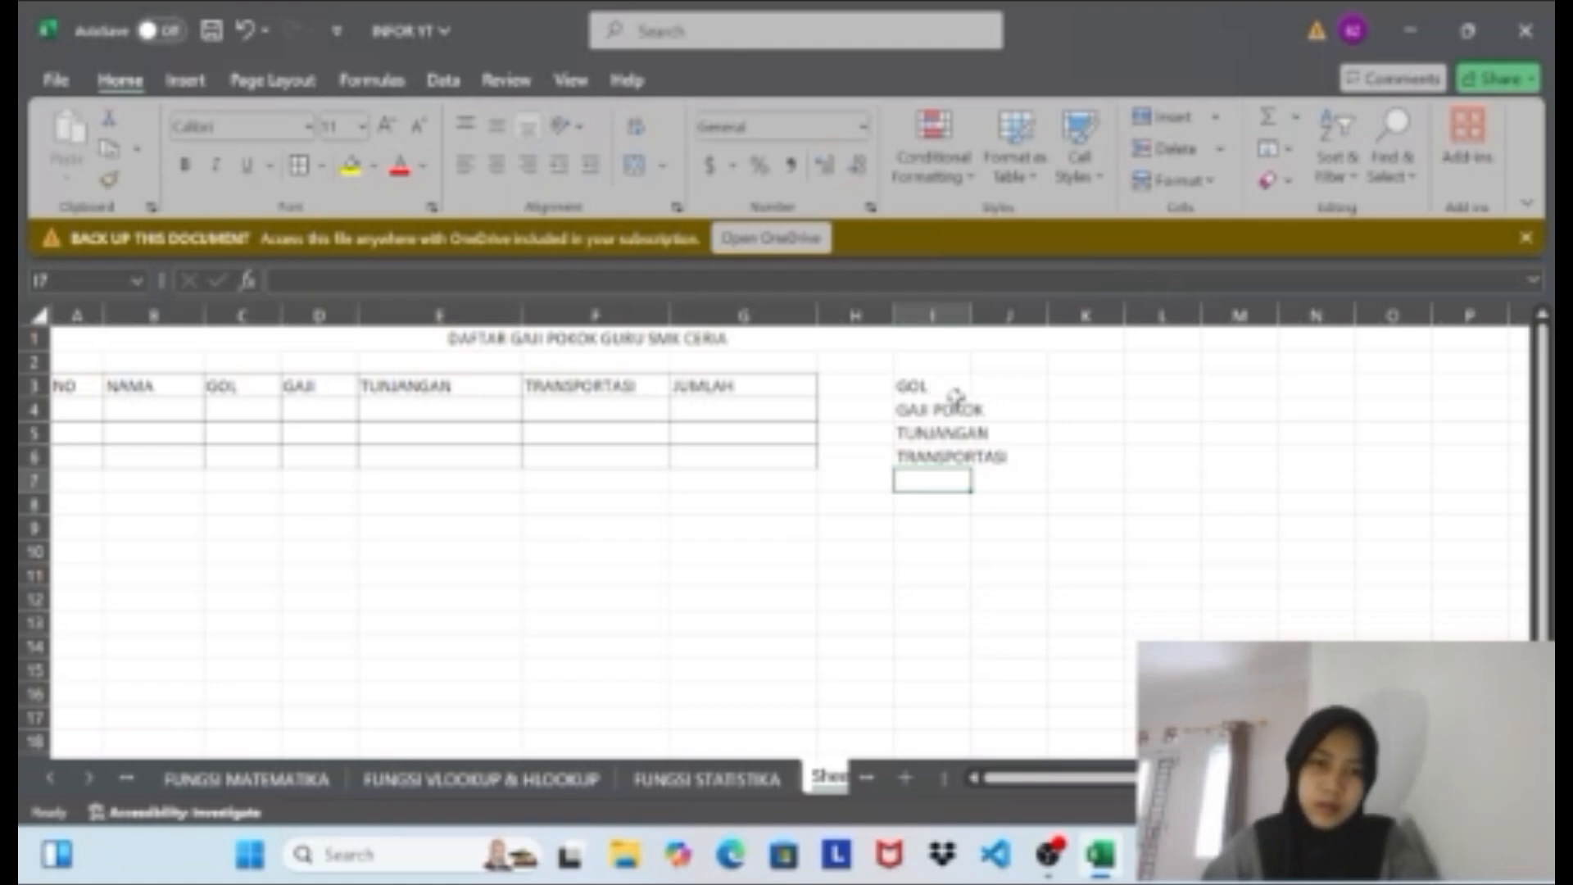
Enter the grades I, II and III in cells J3 to L3 of the GOL row.
left_click(1001, 387)
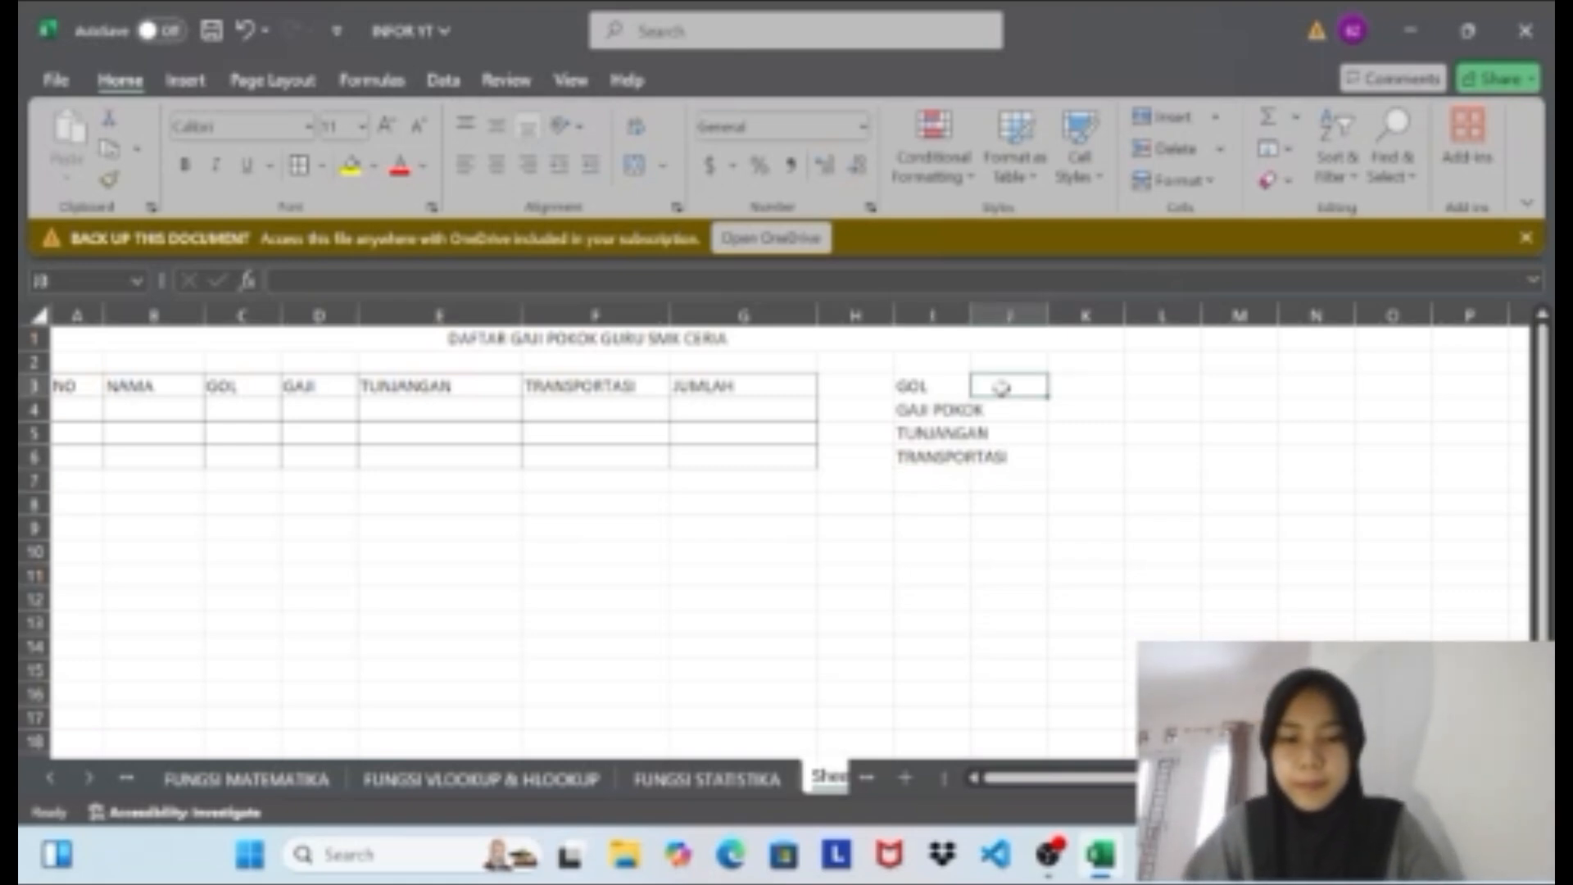
type("I")
key("Tab")
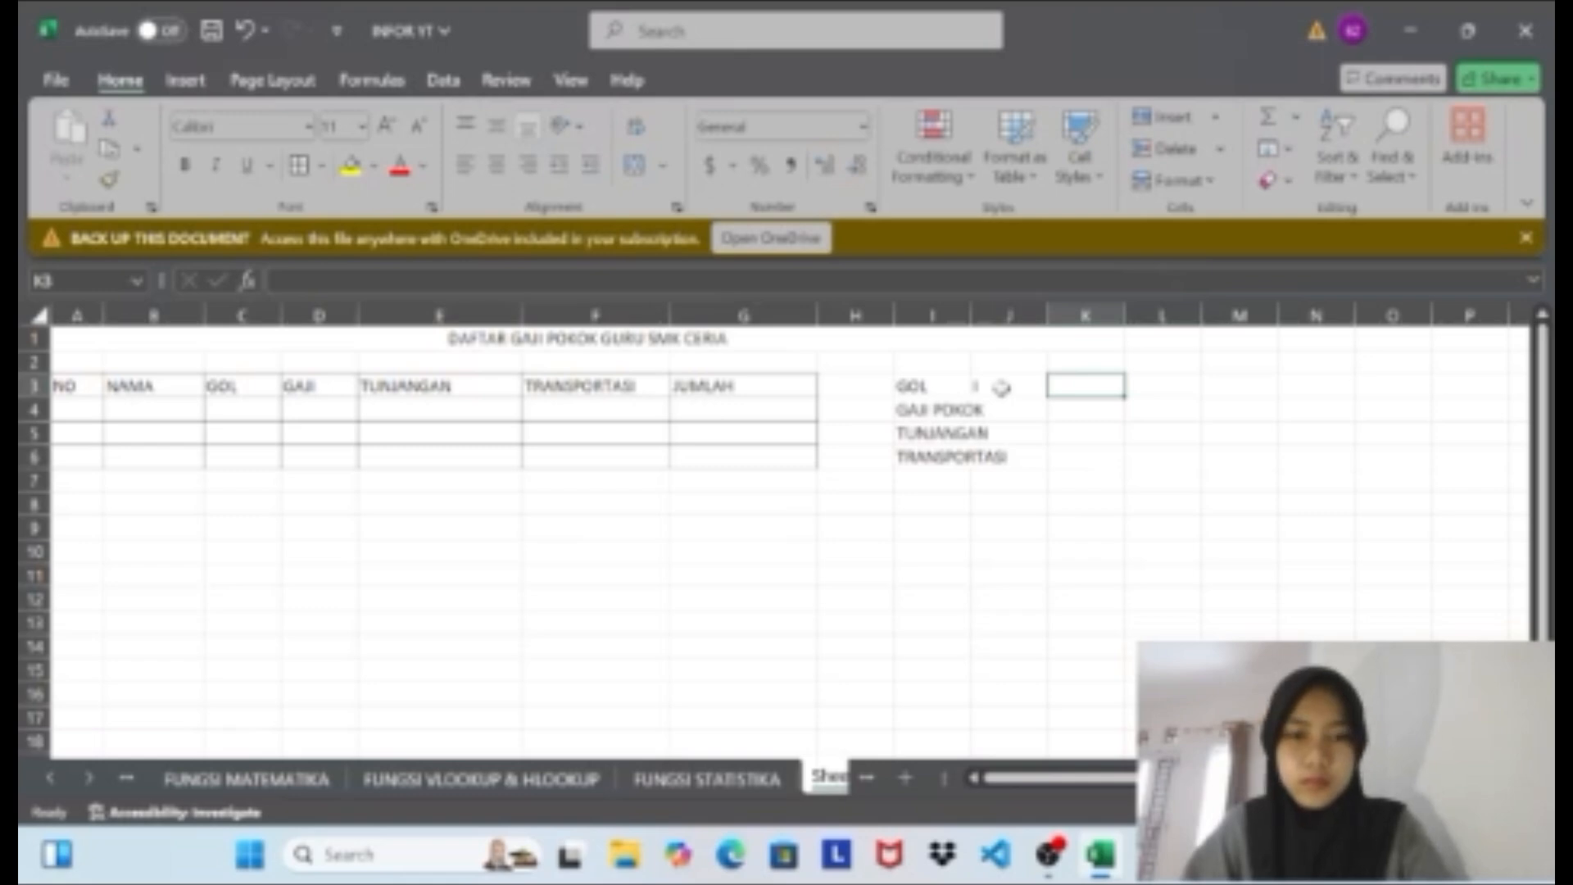
type("II")
key("Tab")
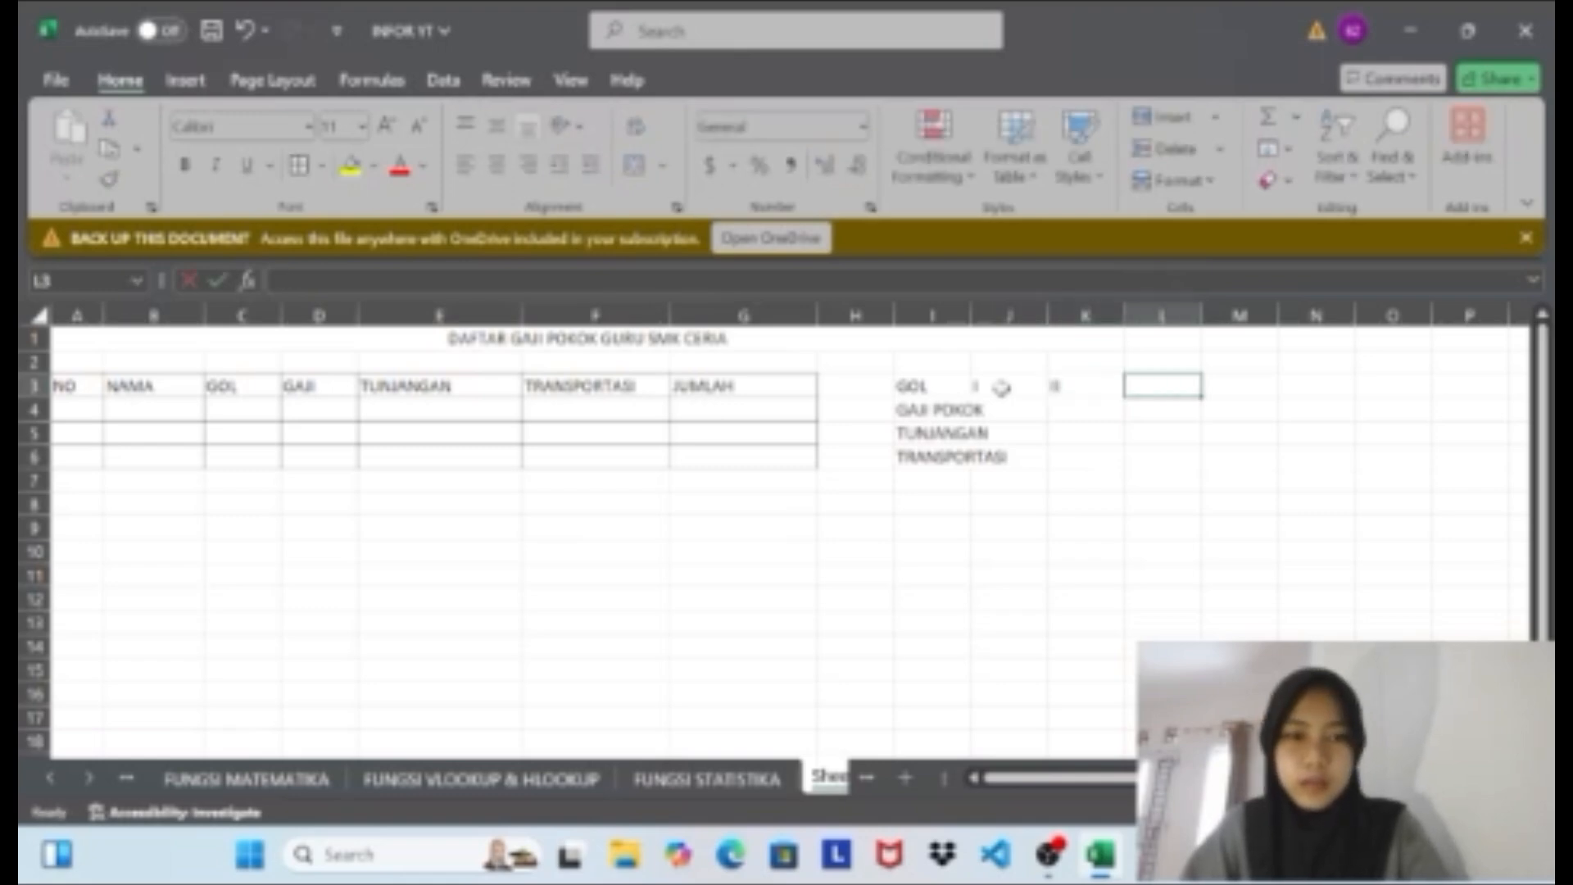
type("III")
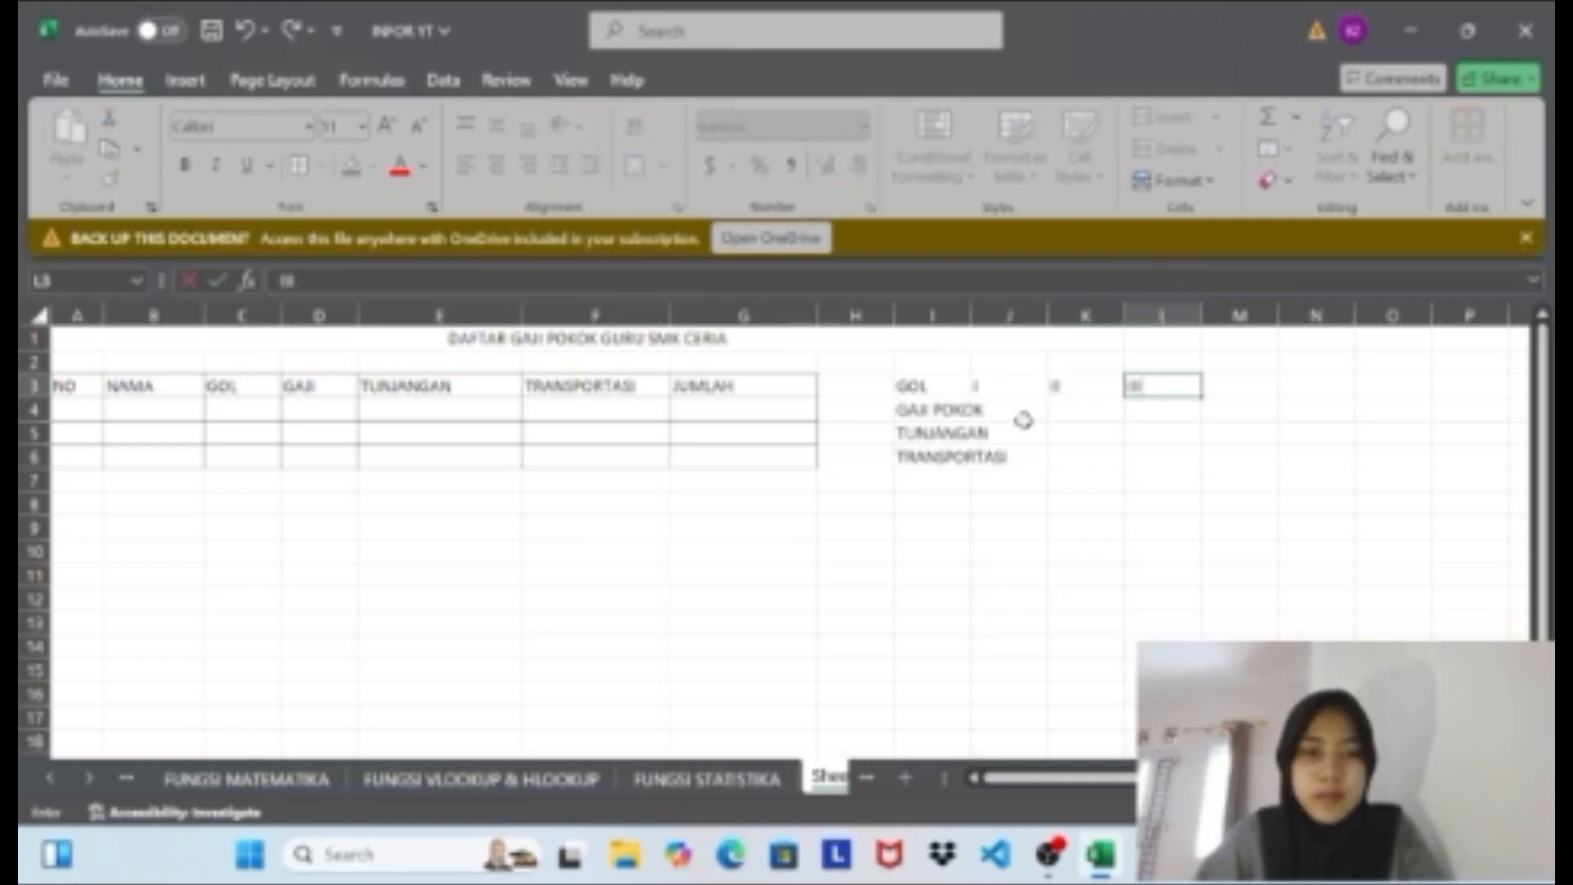
Fill the GAJI POKOK row with 4000000, 6000000 and 8000000 in cells J4 to L4.
left_click(1027, 411)
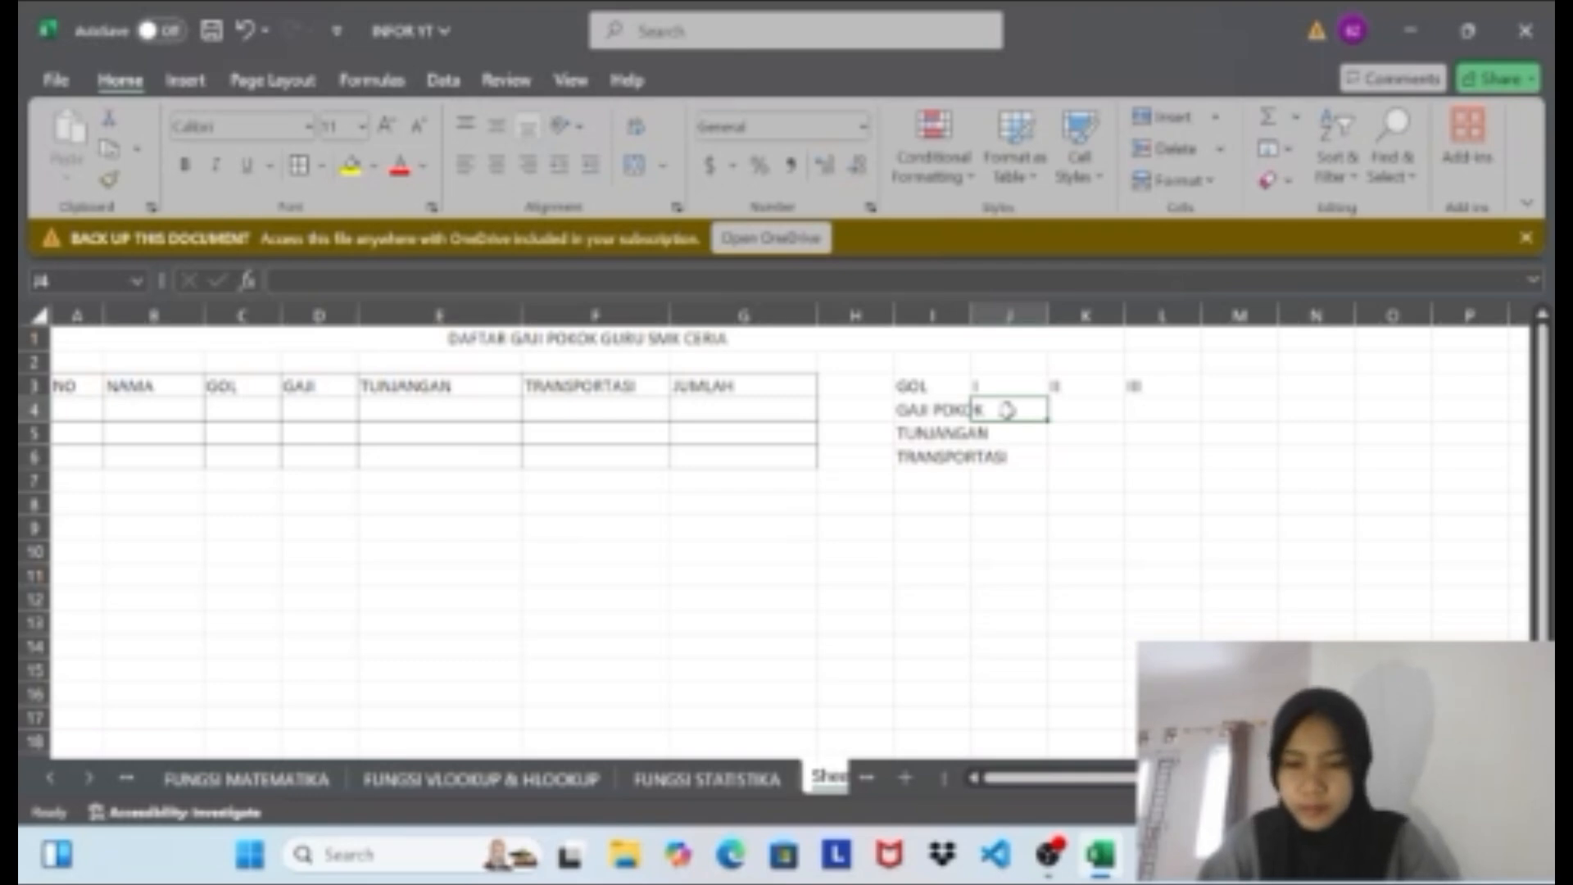
type("40")
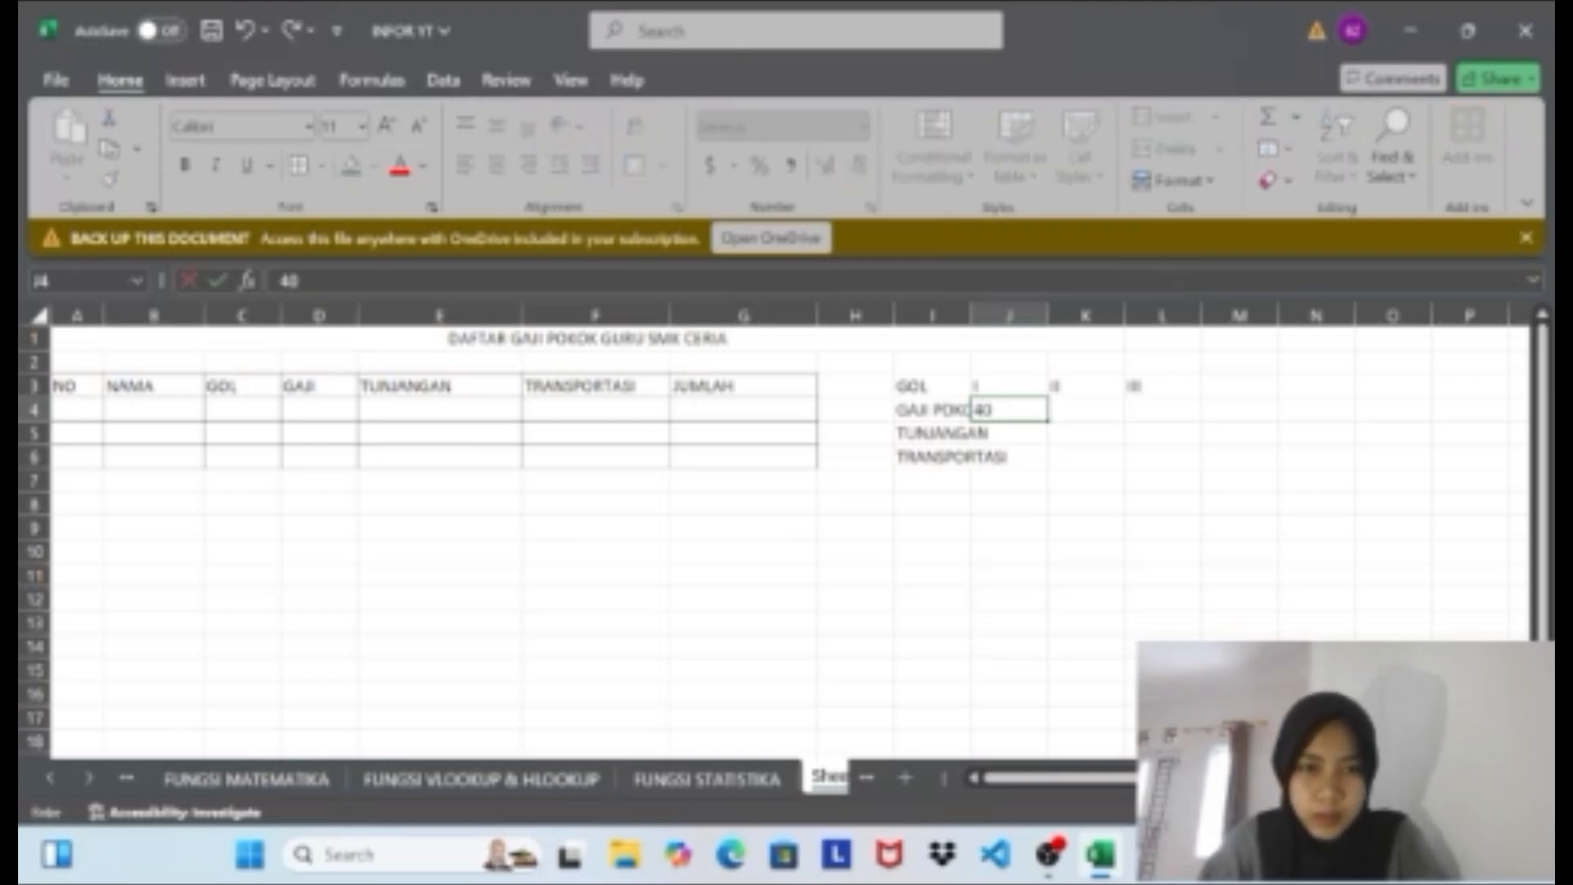
type("00000")
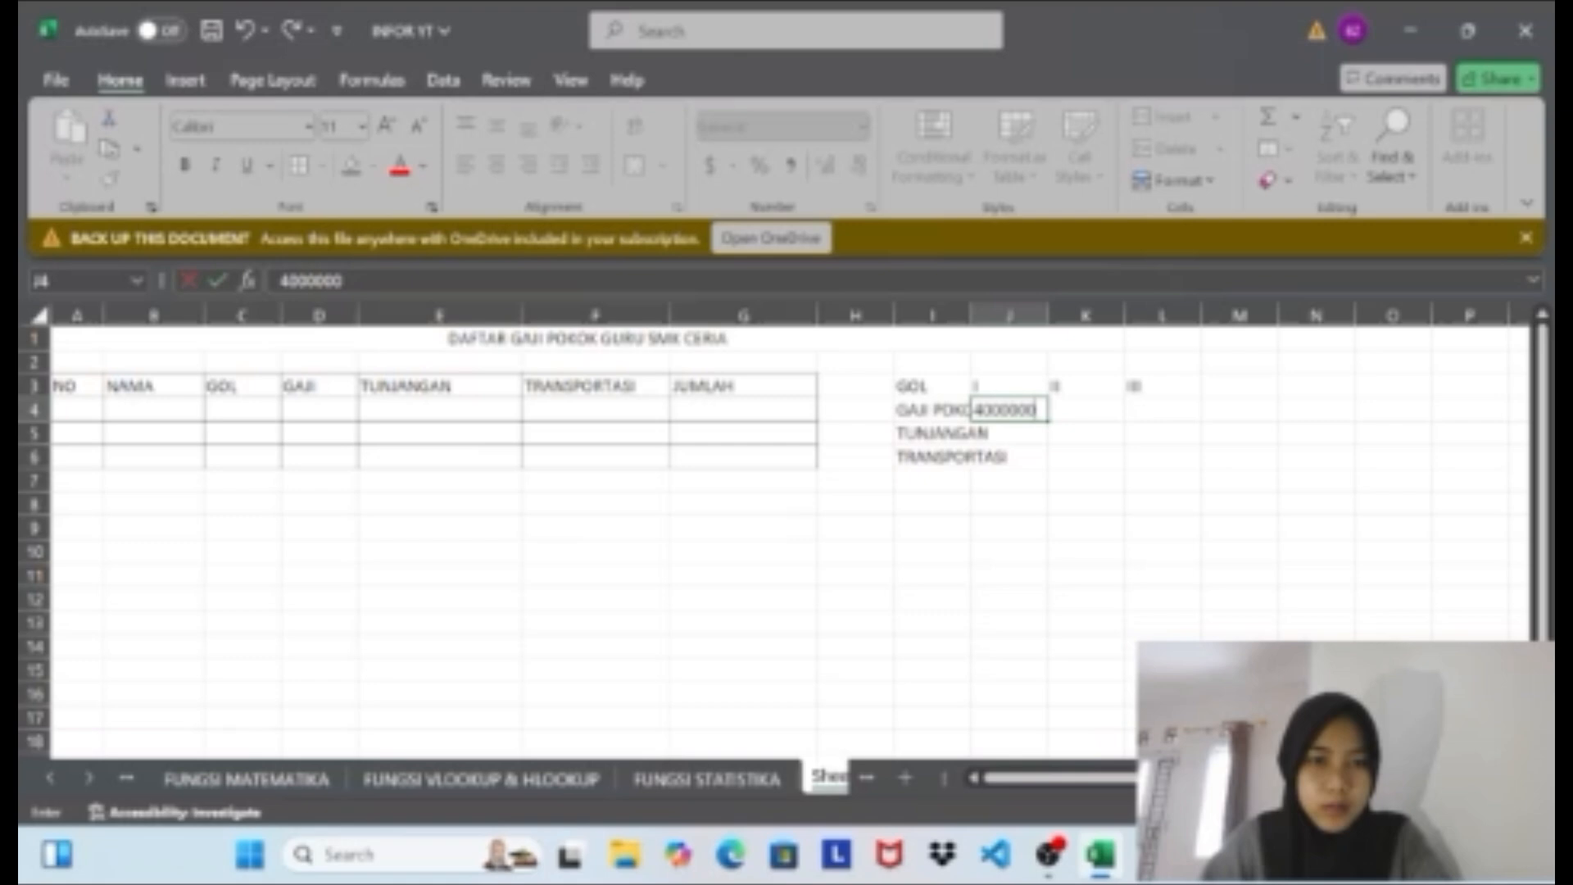
key("Tab")
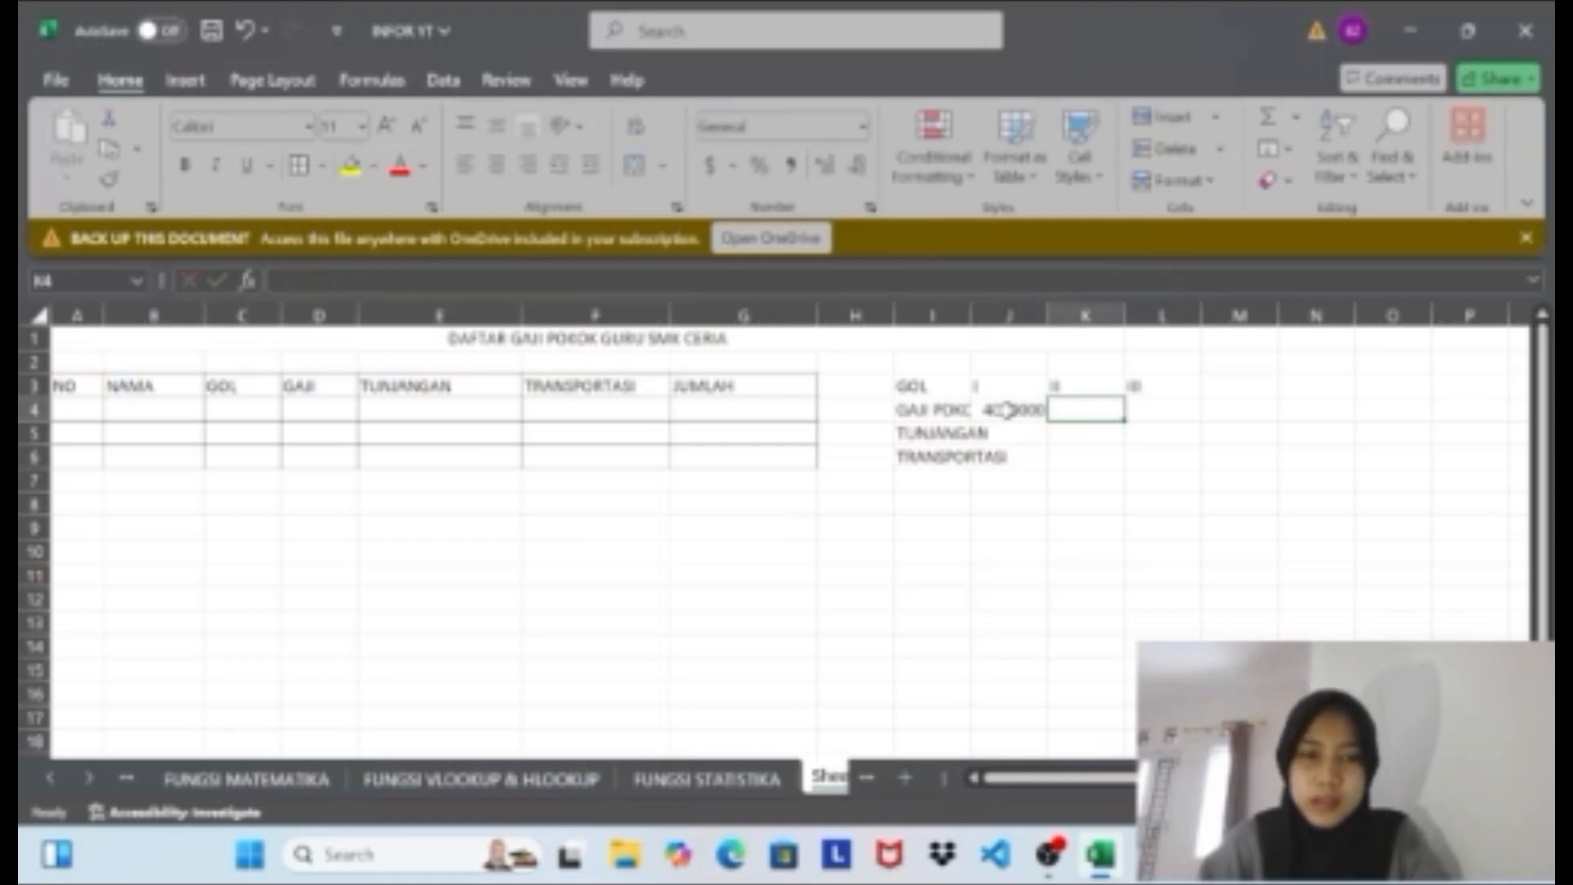
type("5000")
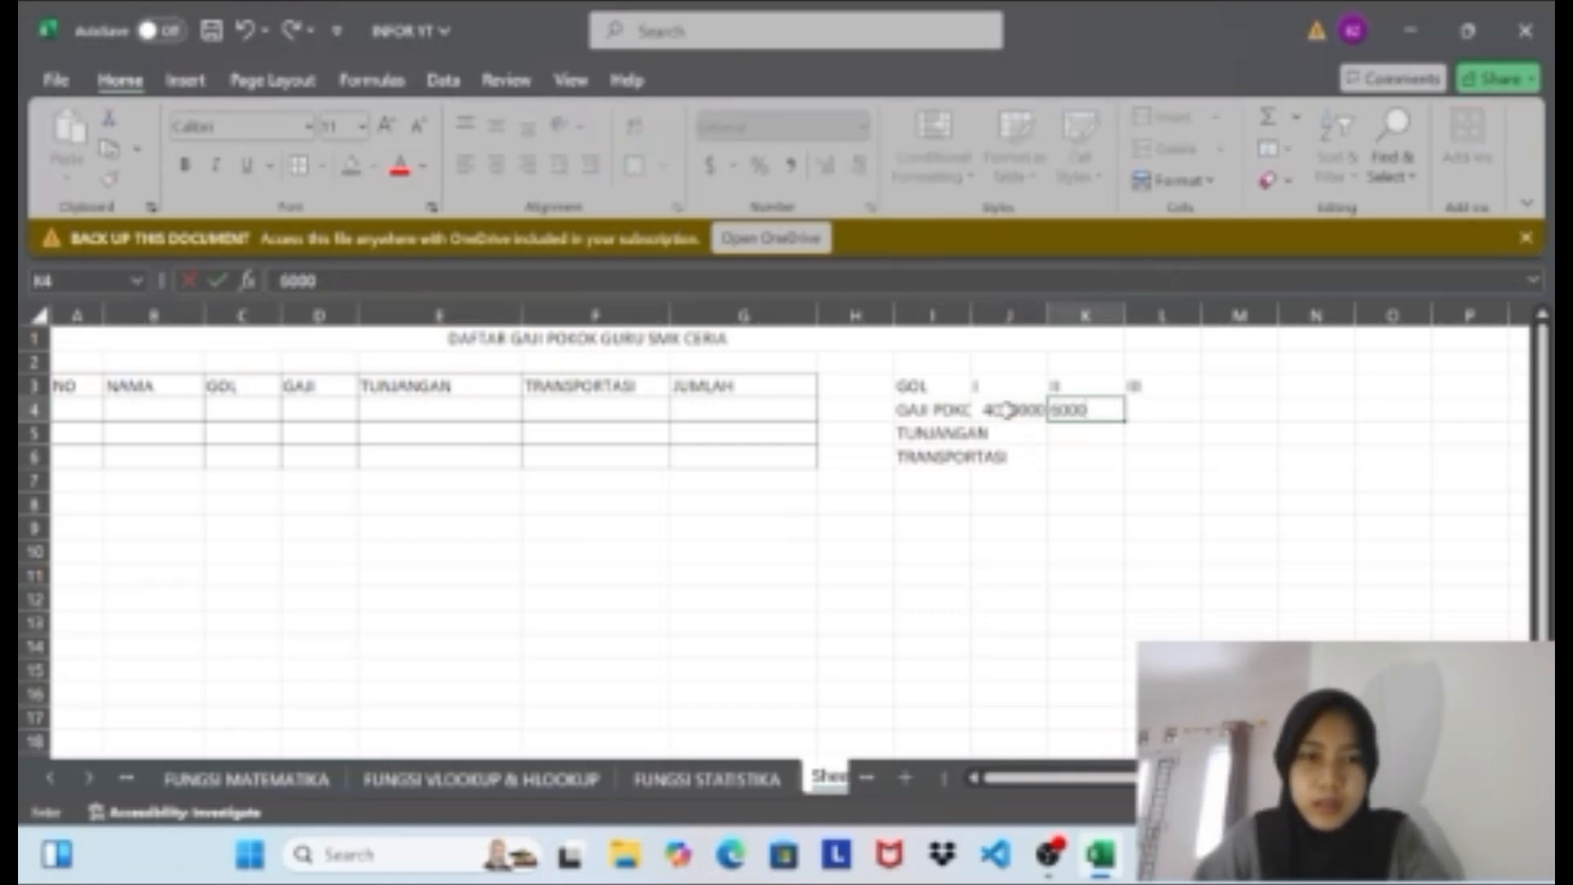
type("000")
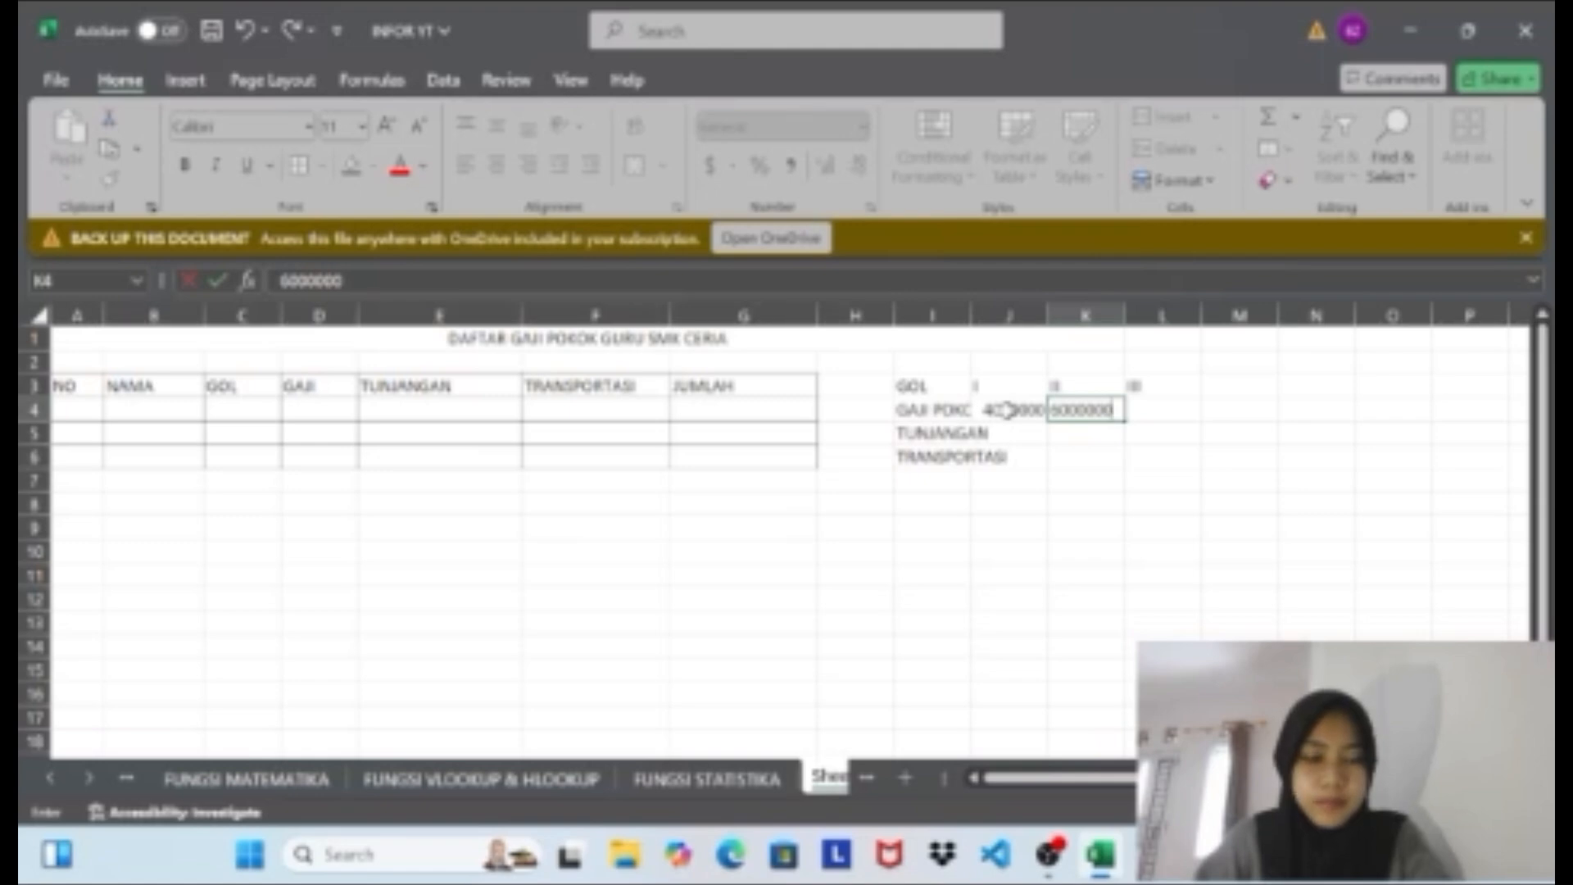
key("Tab")
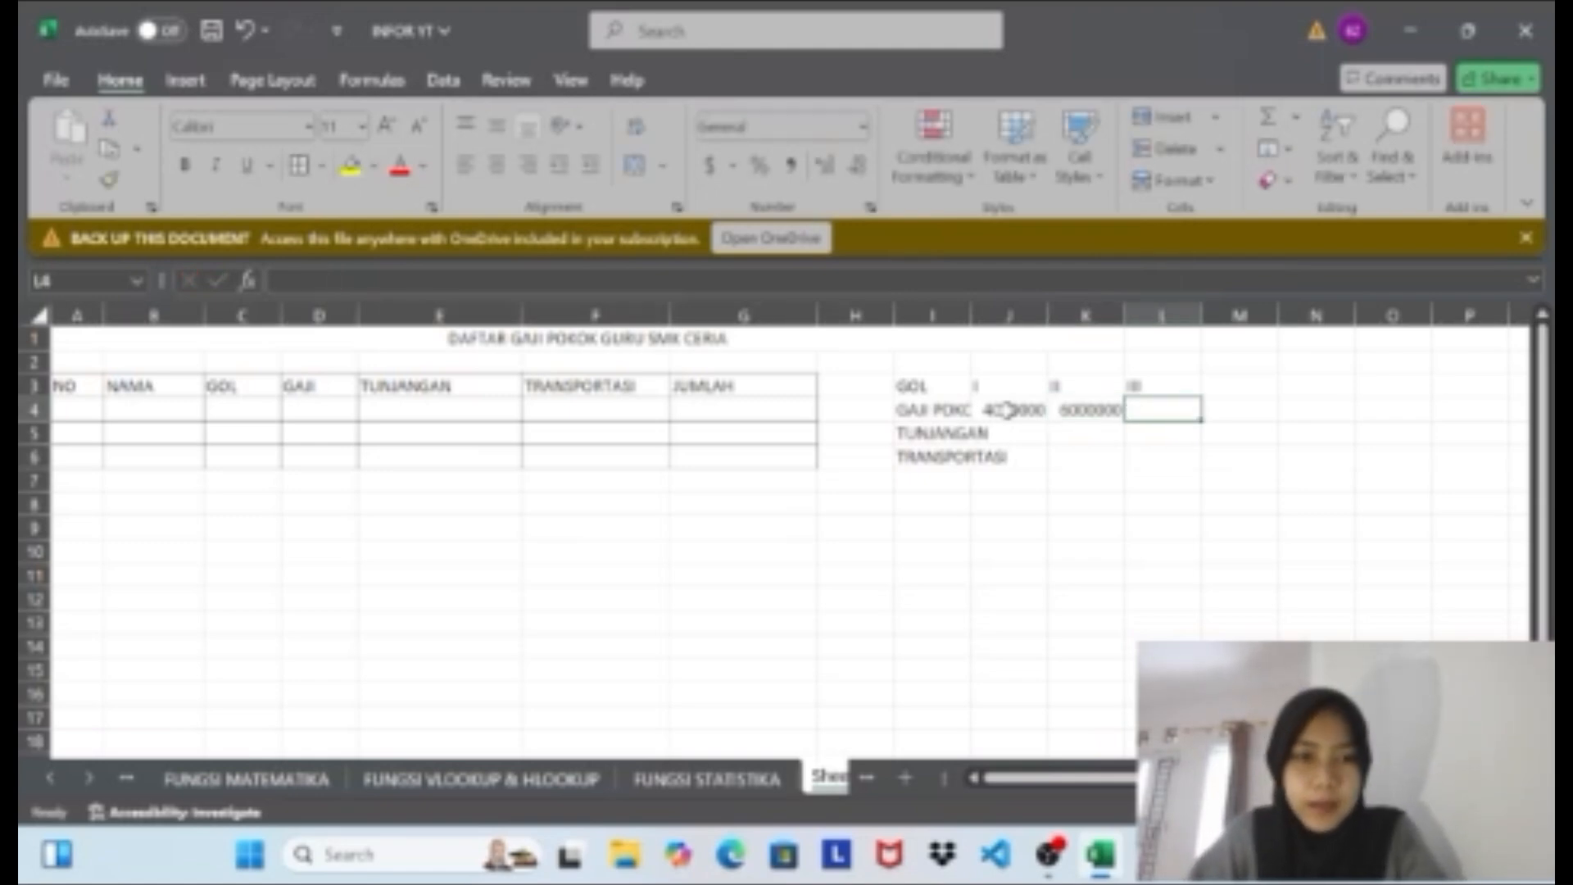
type("8000000")
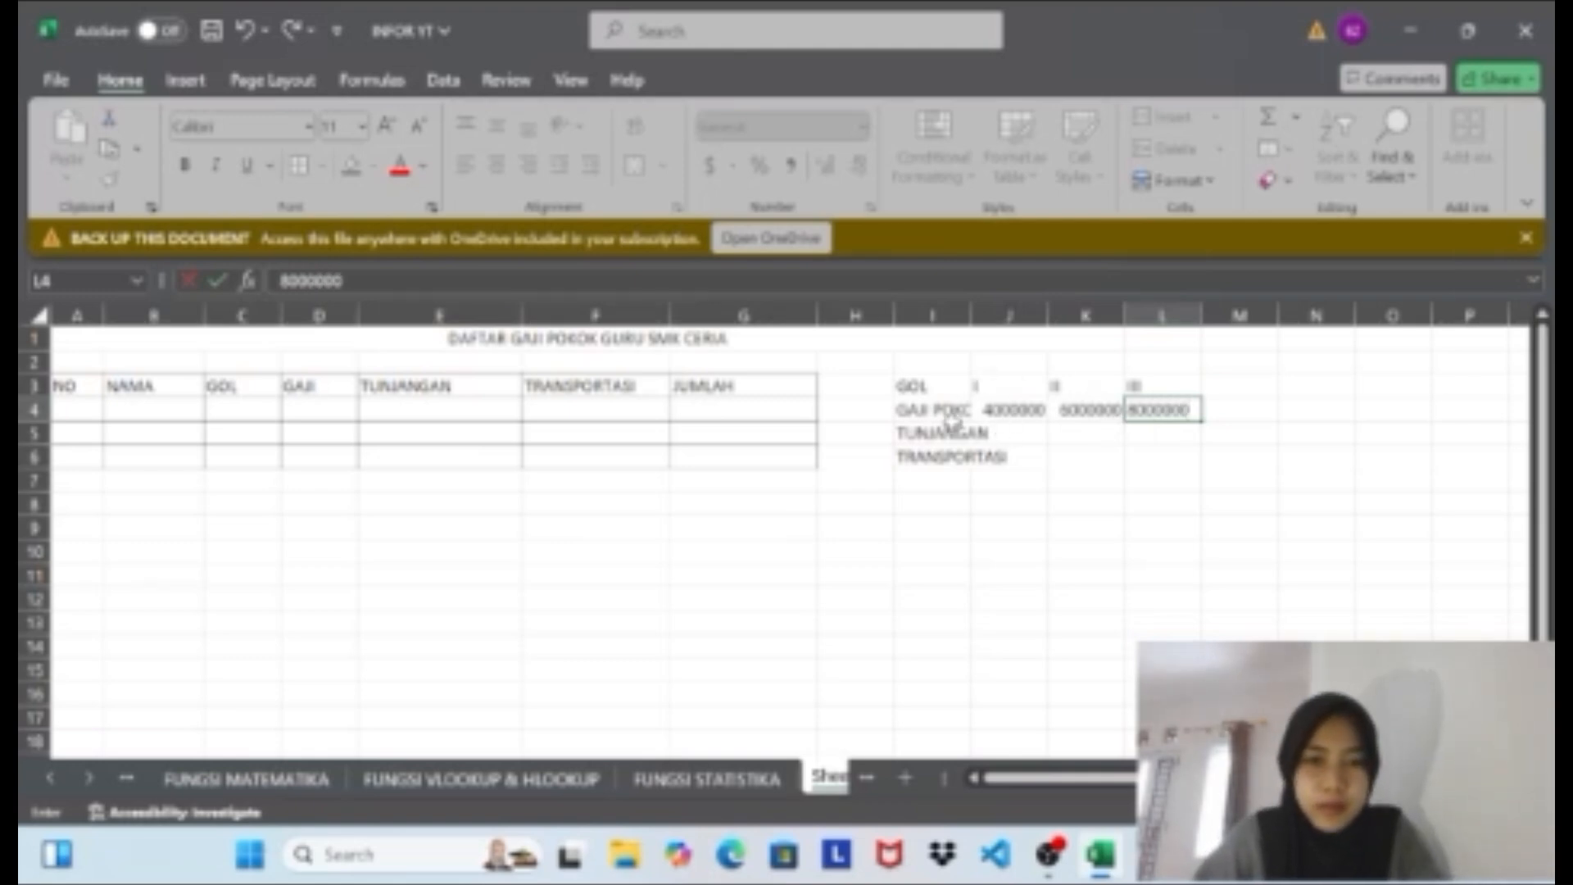
Fill the TUNJANGAN row with 350000, 450000 and 500000 in cells J5 to L5.
left_click(1012, 432)
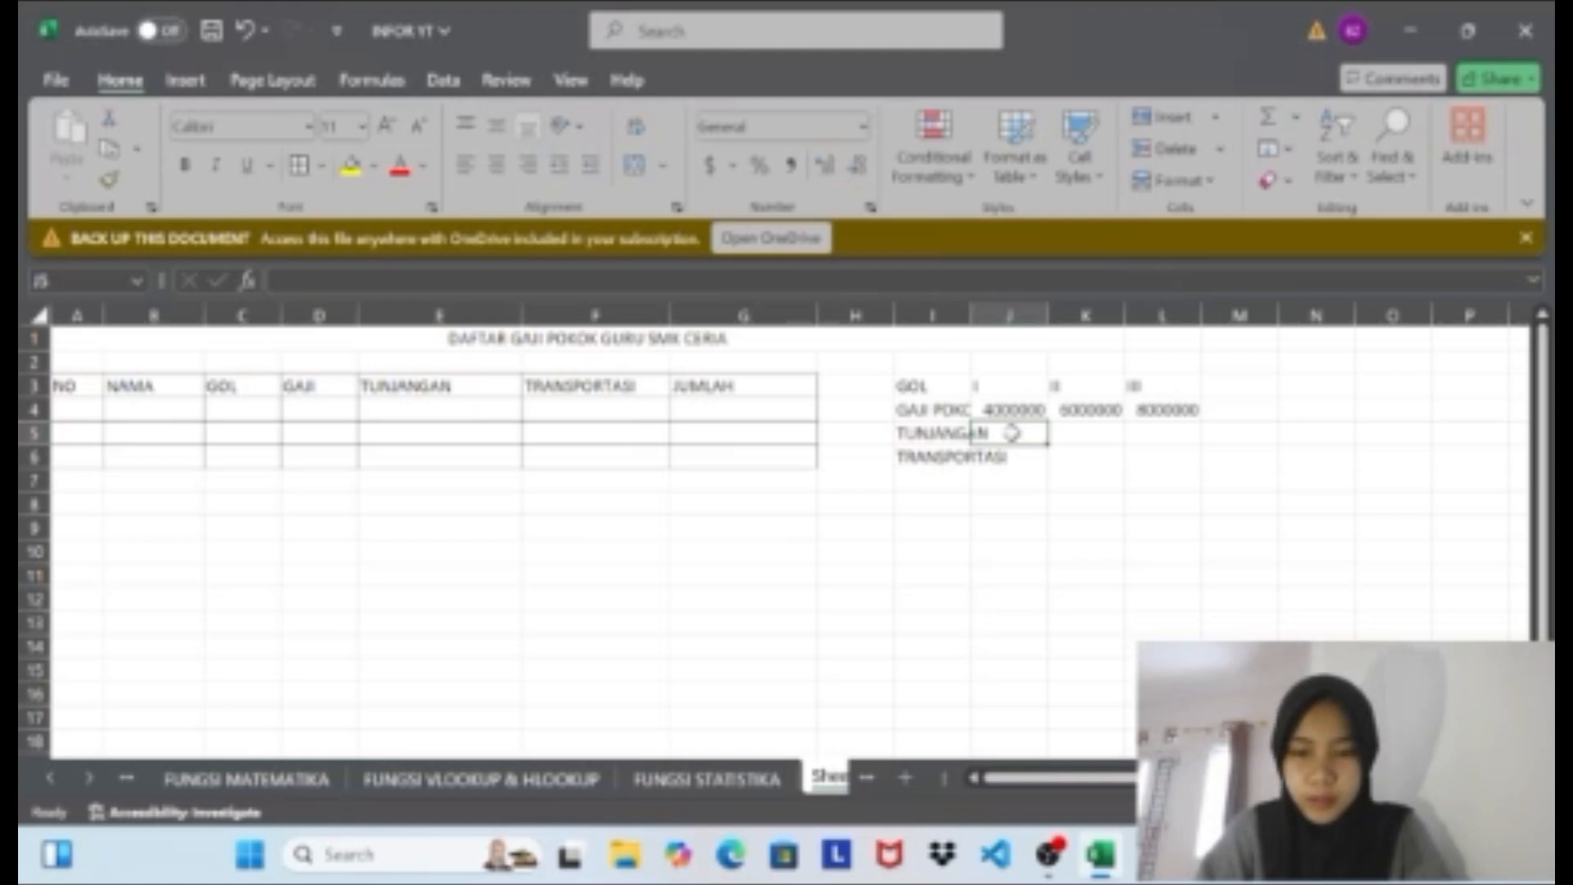
type("350")
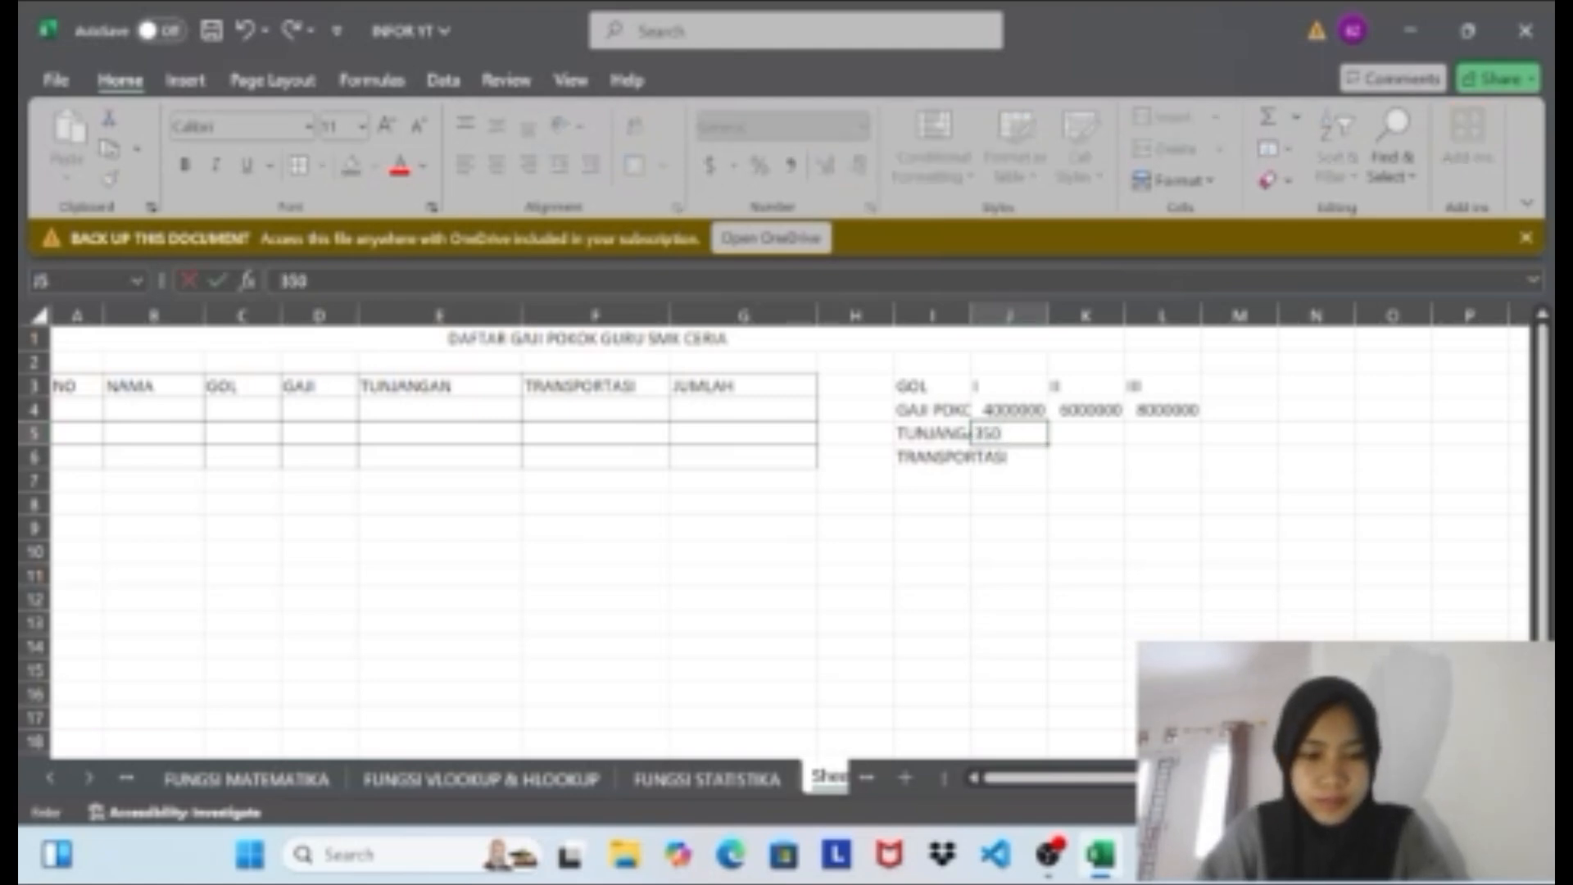
type("00")
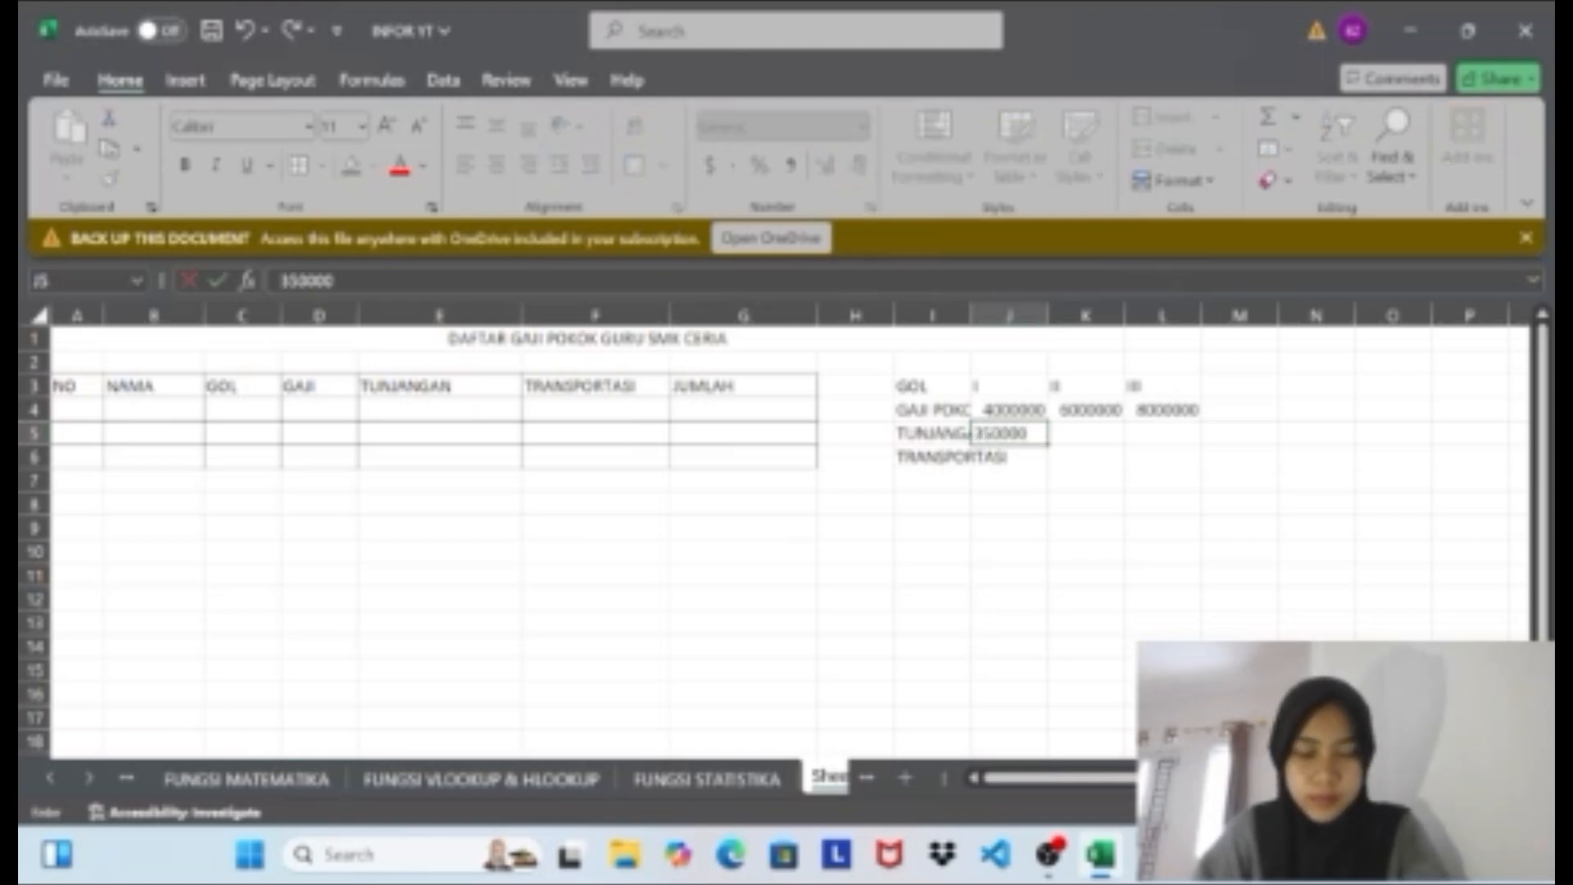
key("Tab")
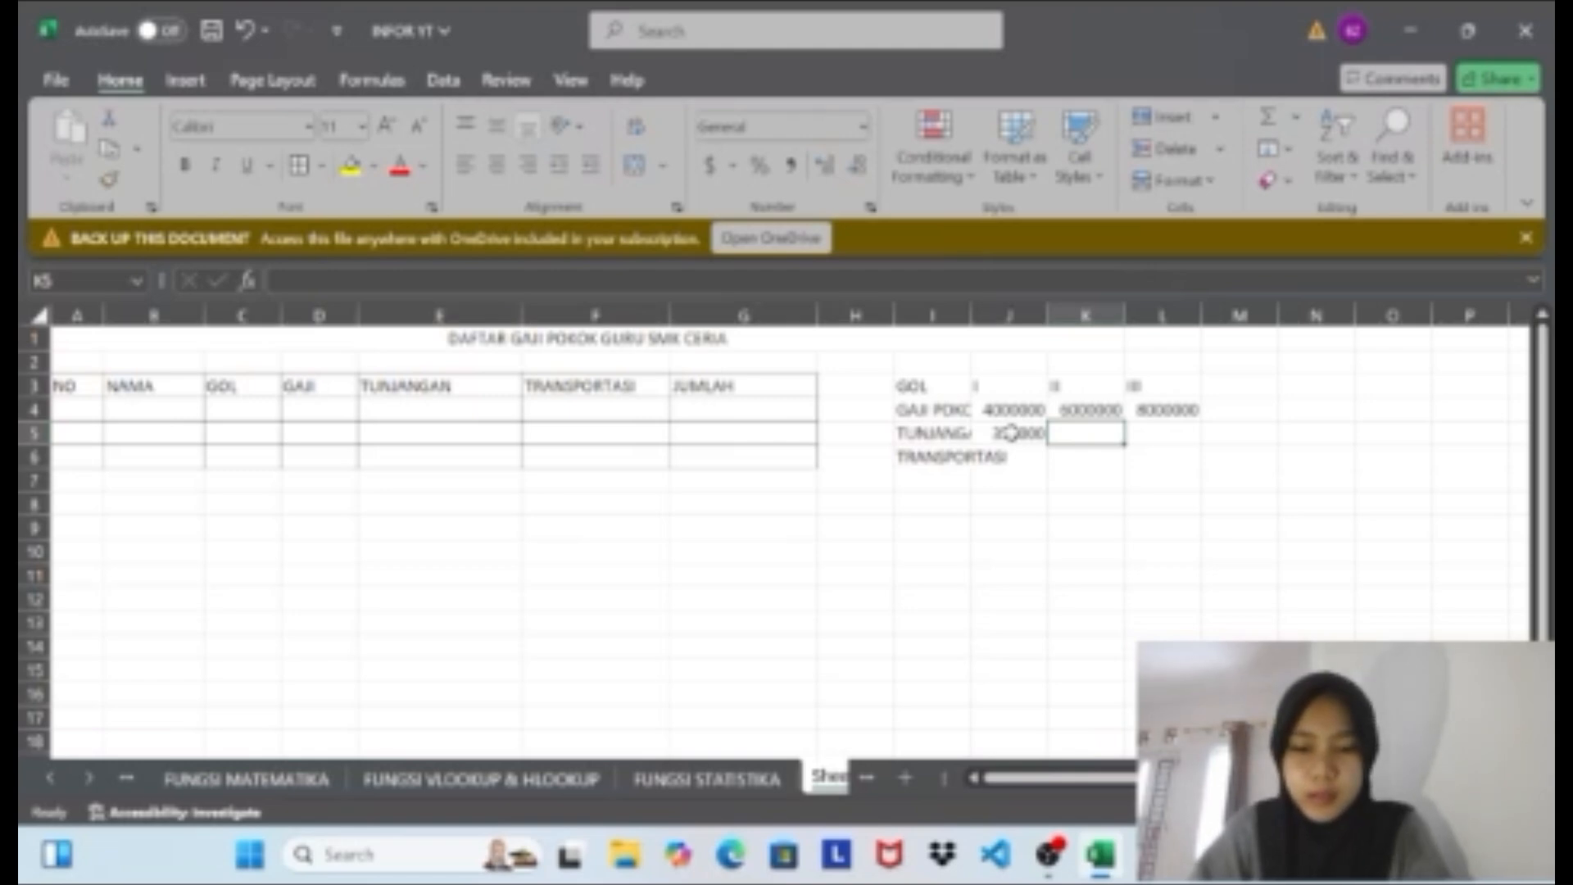
type("450000")
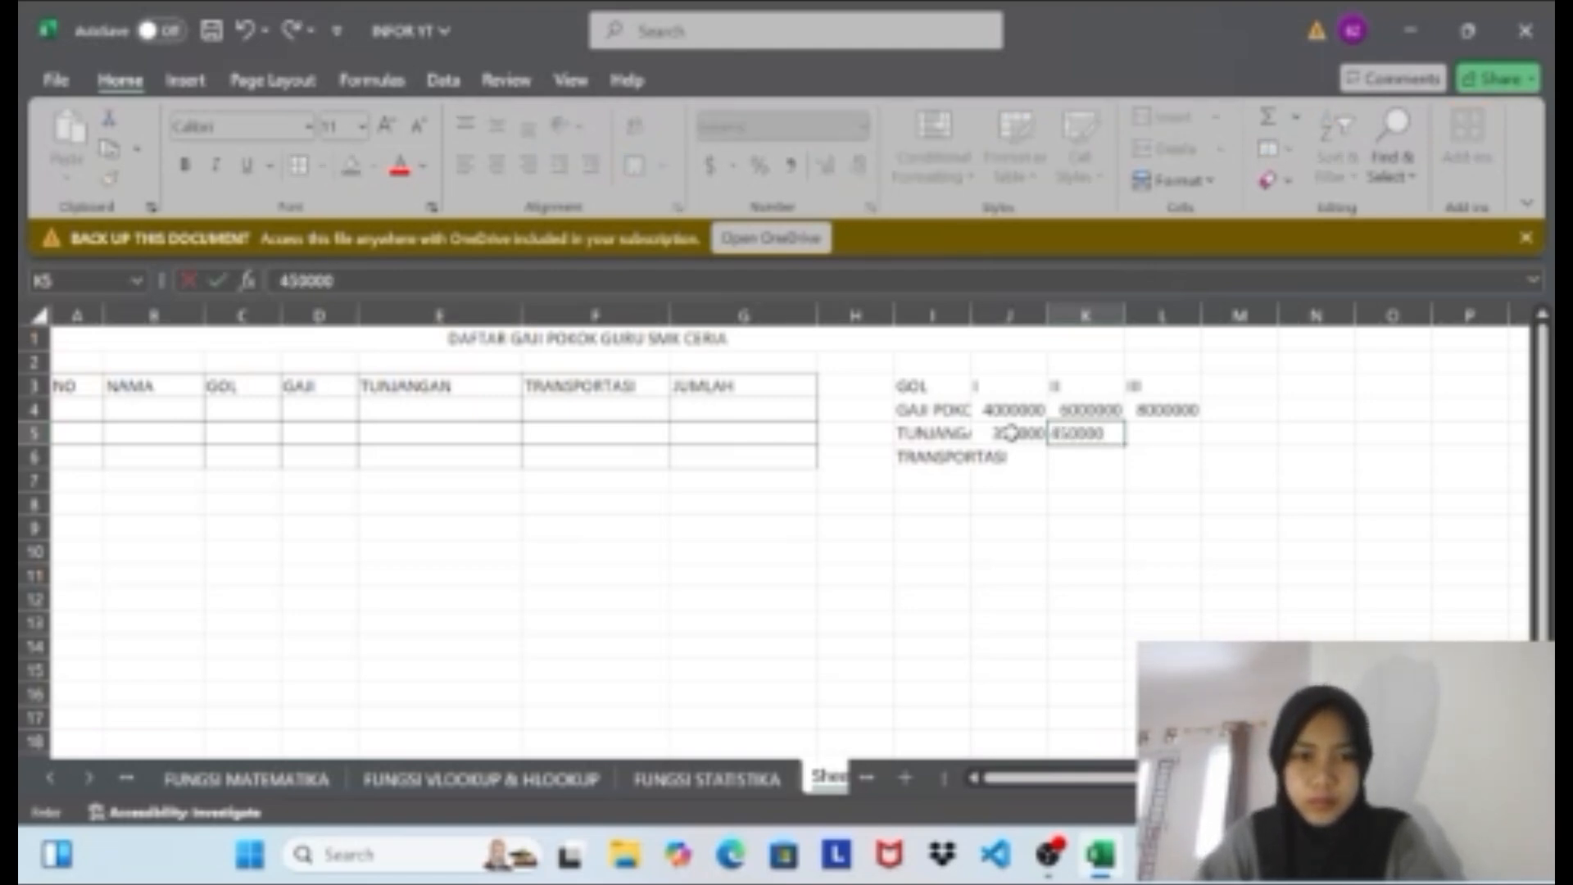
type("0")
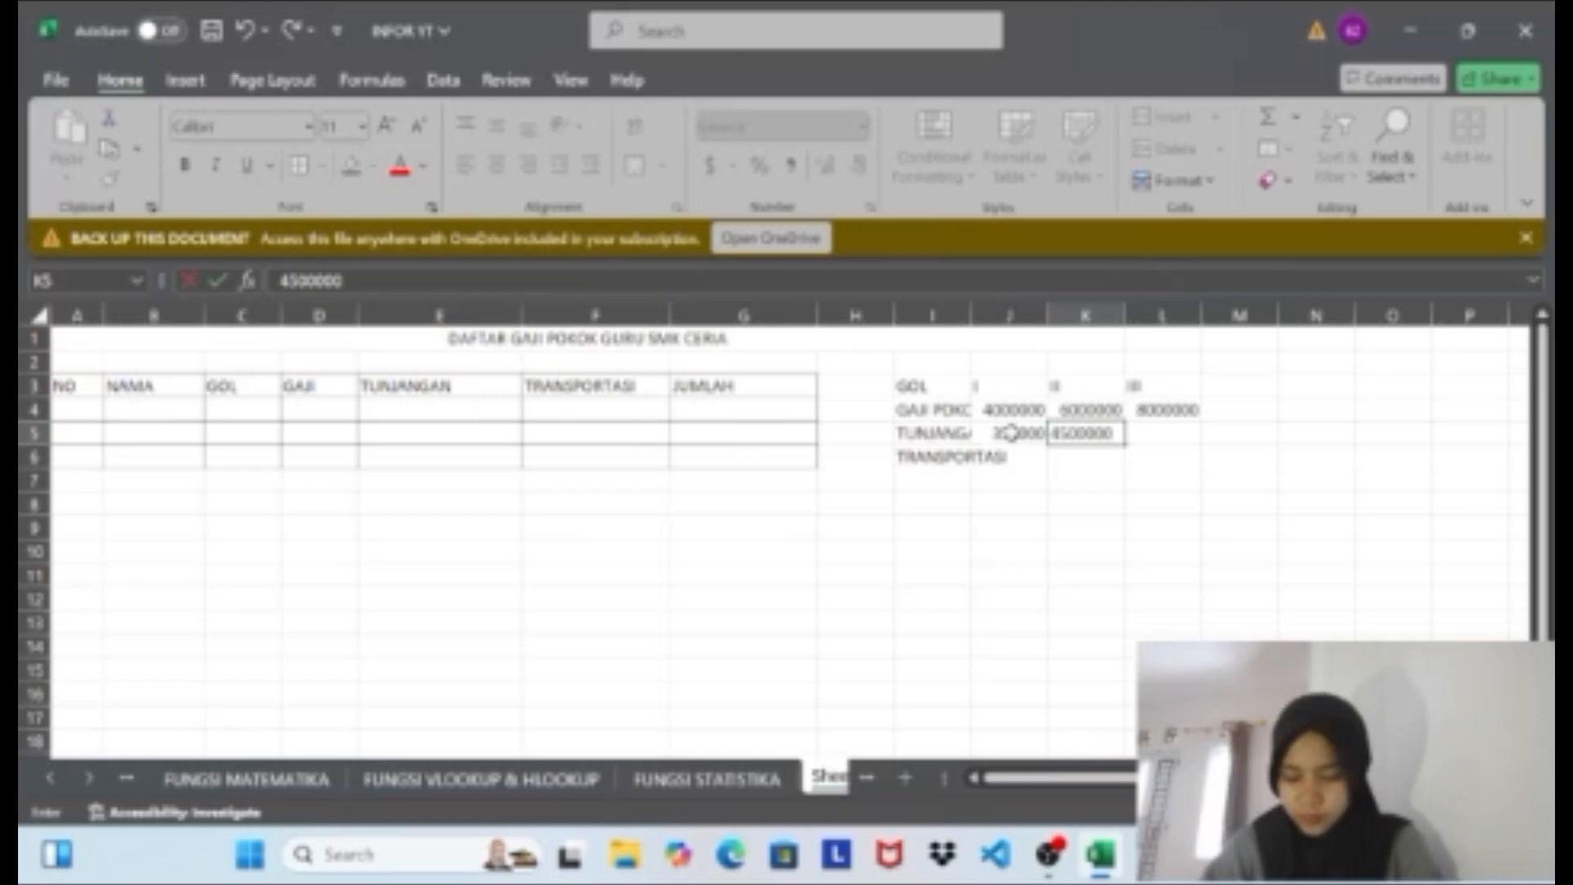
key("BackSpace")
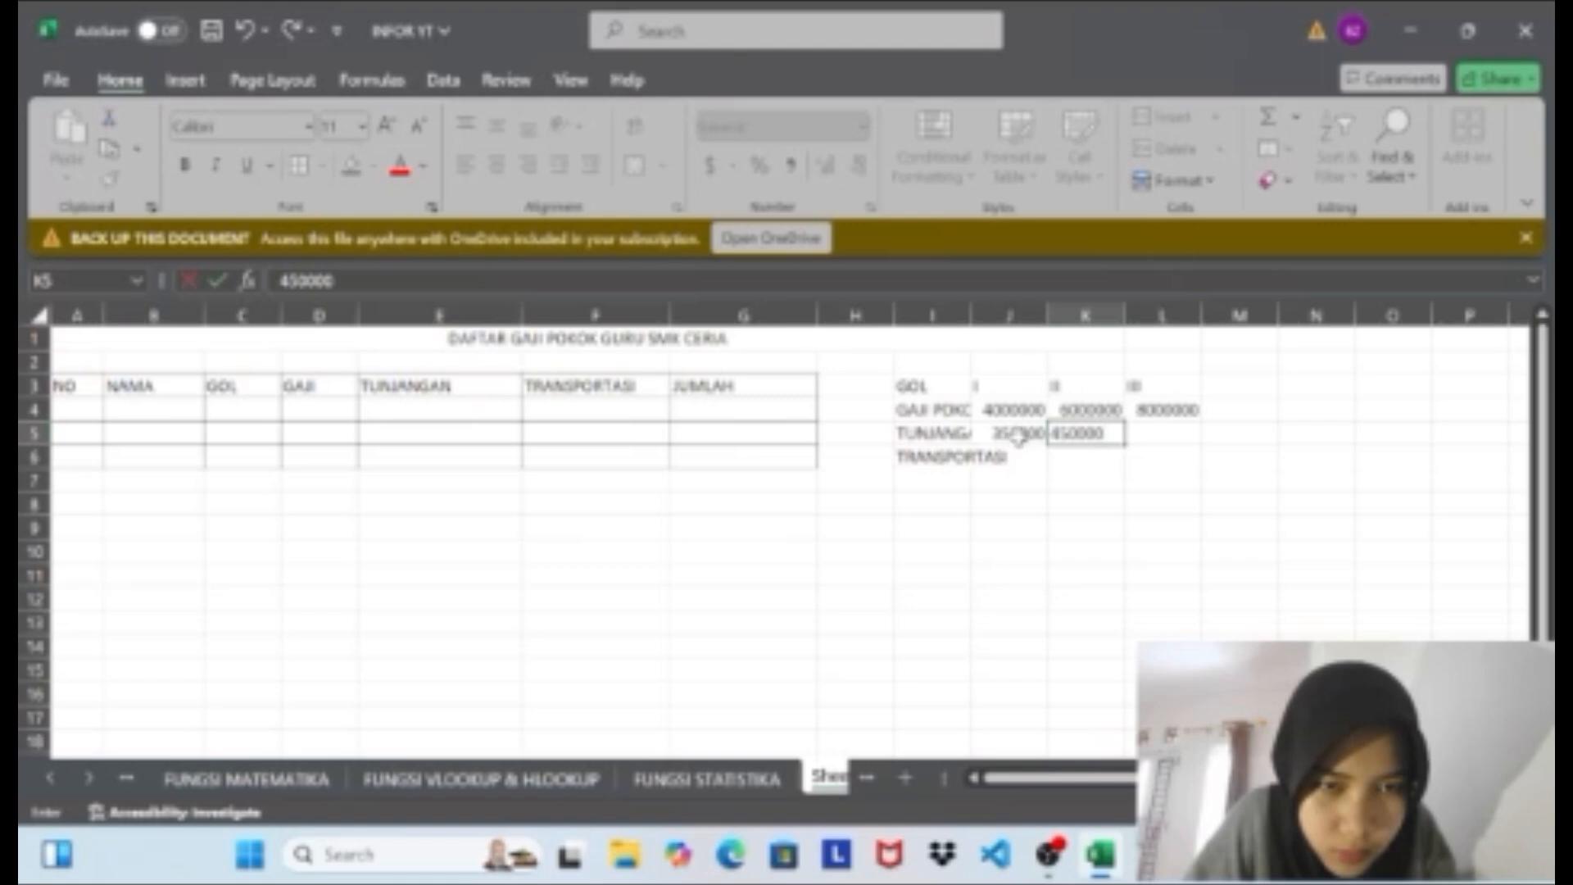
key("Right")
key("Right")
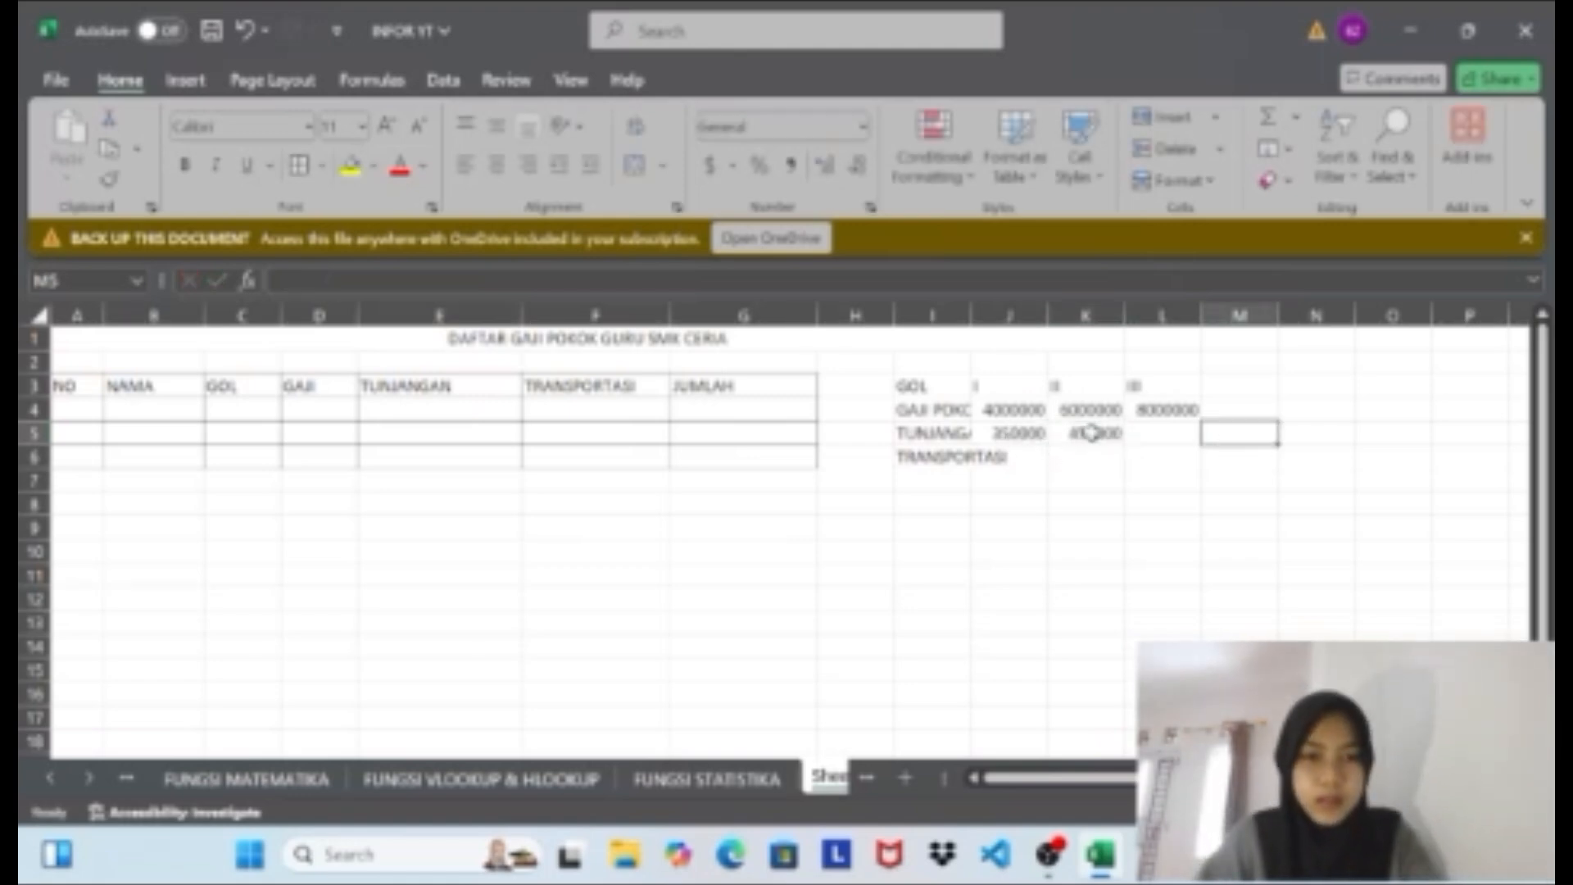
key("Left")
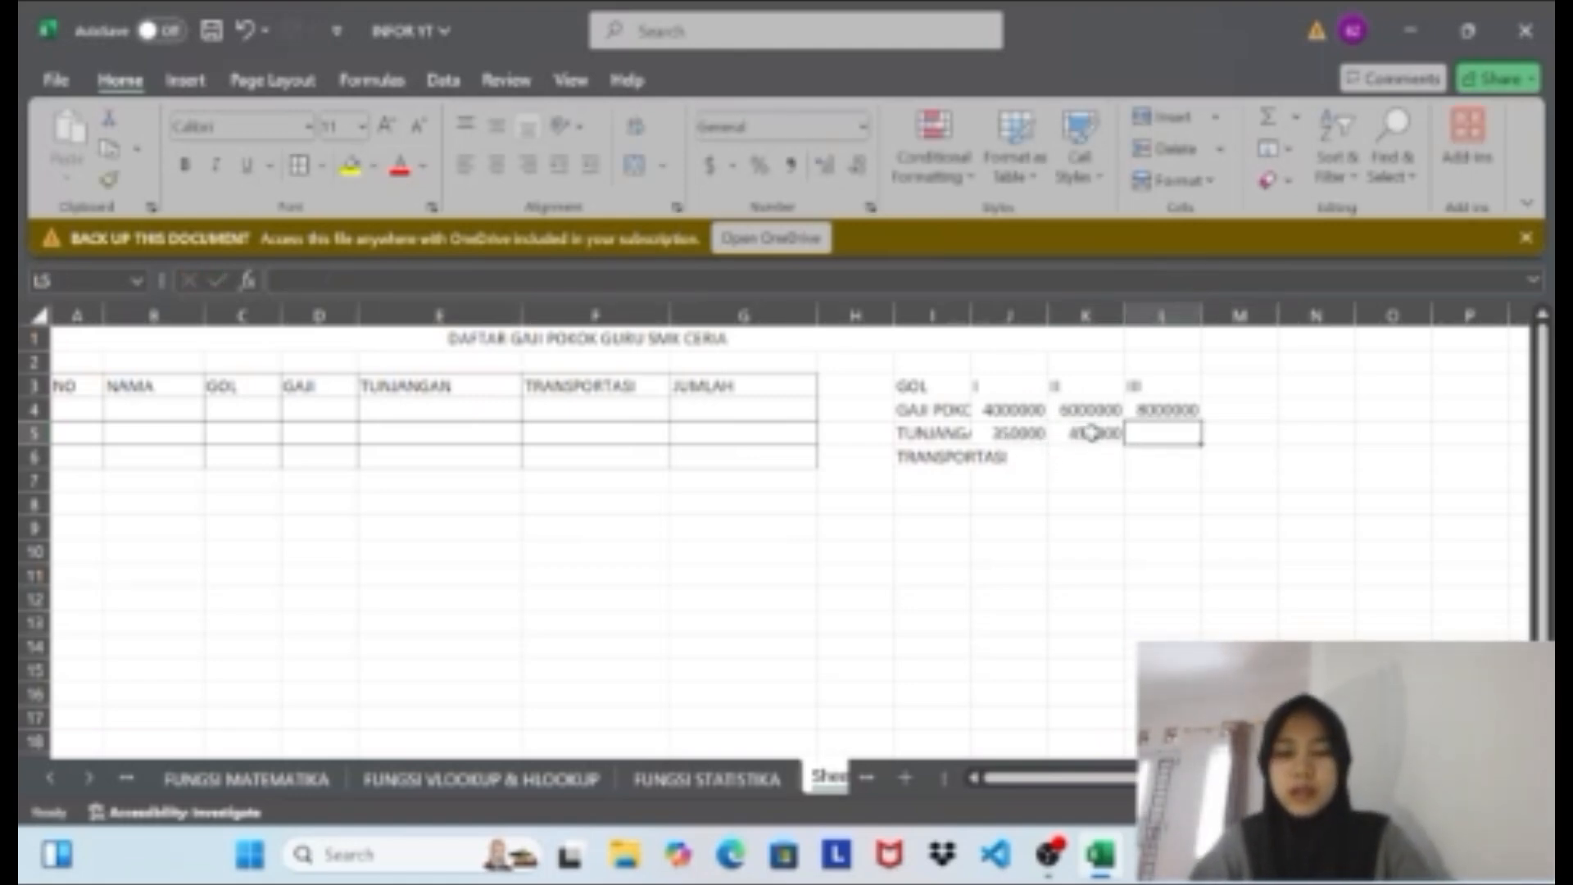
type("500000")
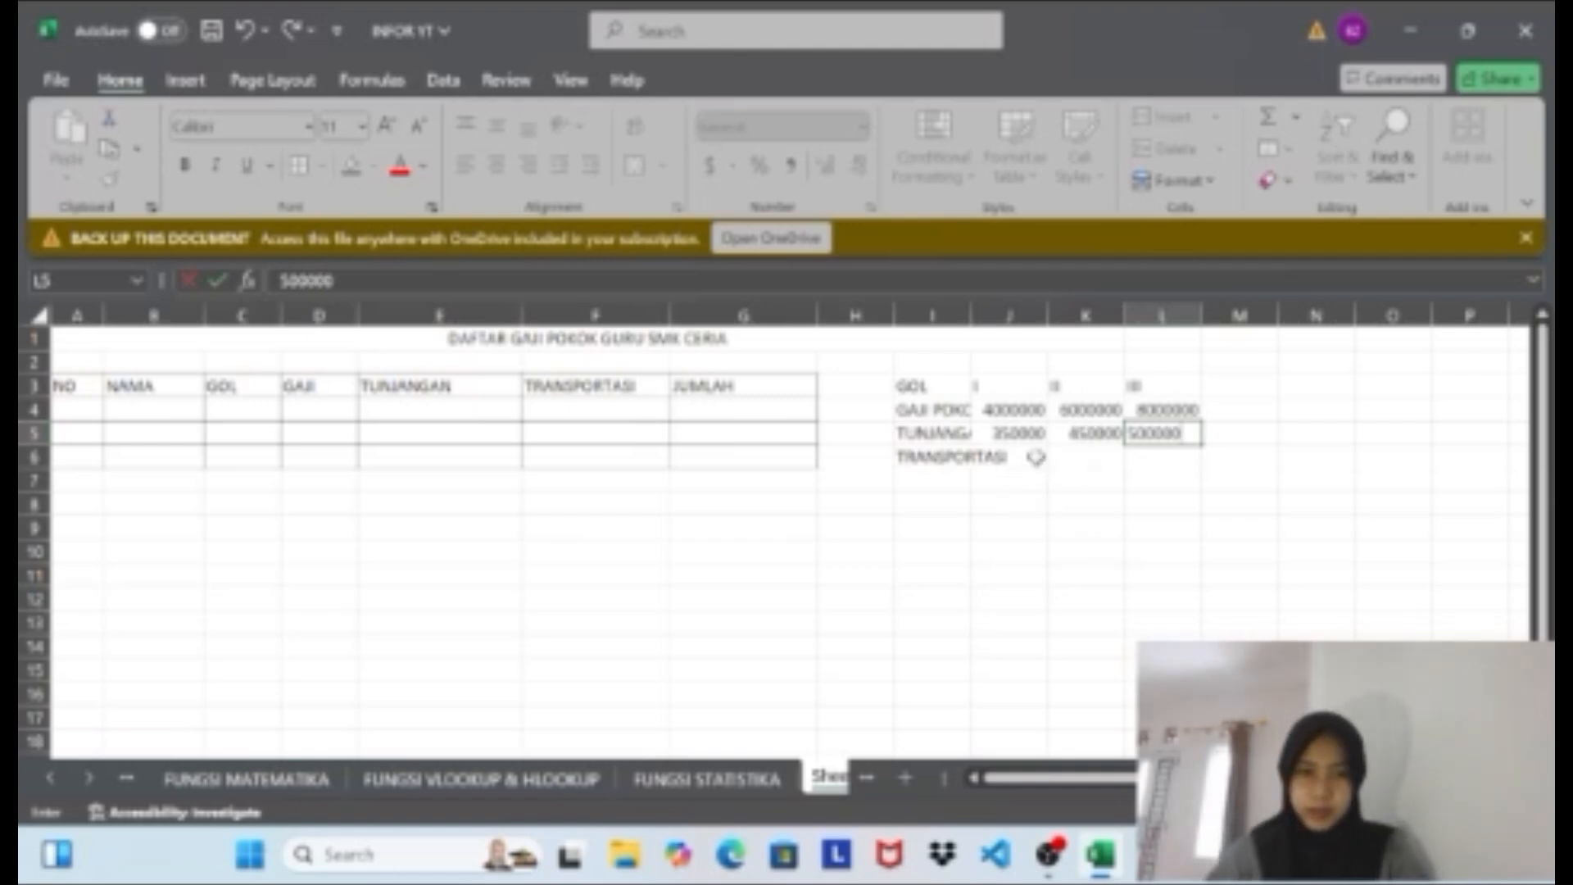
Fill the TRANSPORTASI row with 100000, 150000 and 2000000 in cells J6 to L6.
left_click(1023, 456)
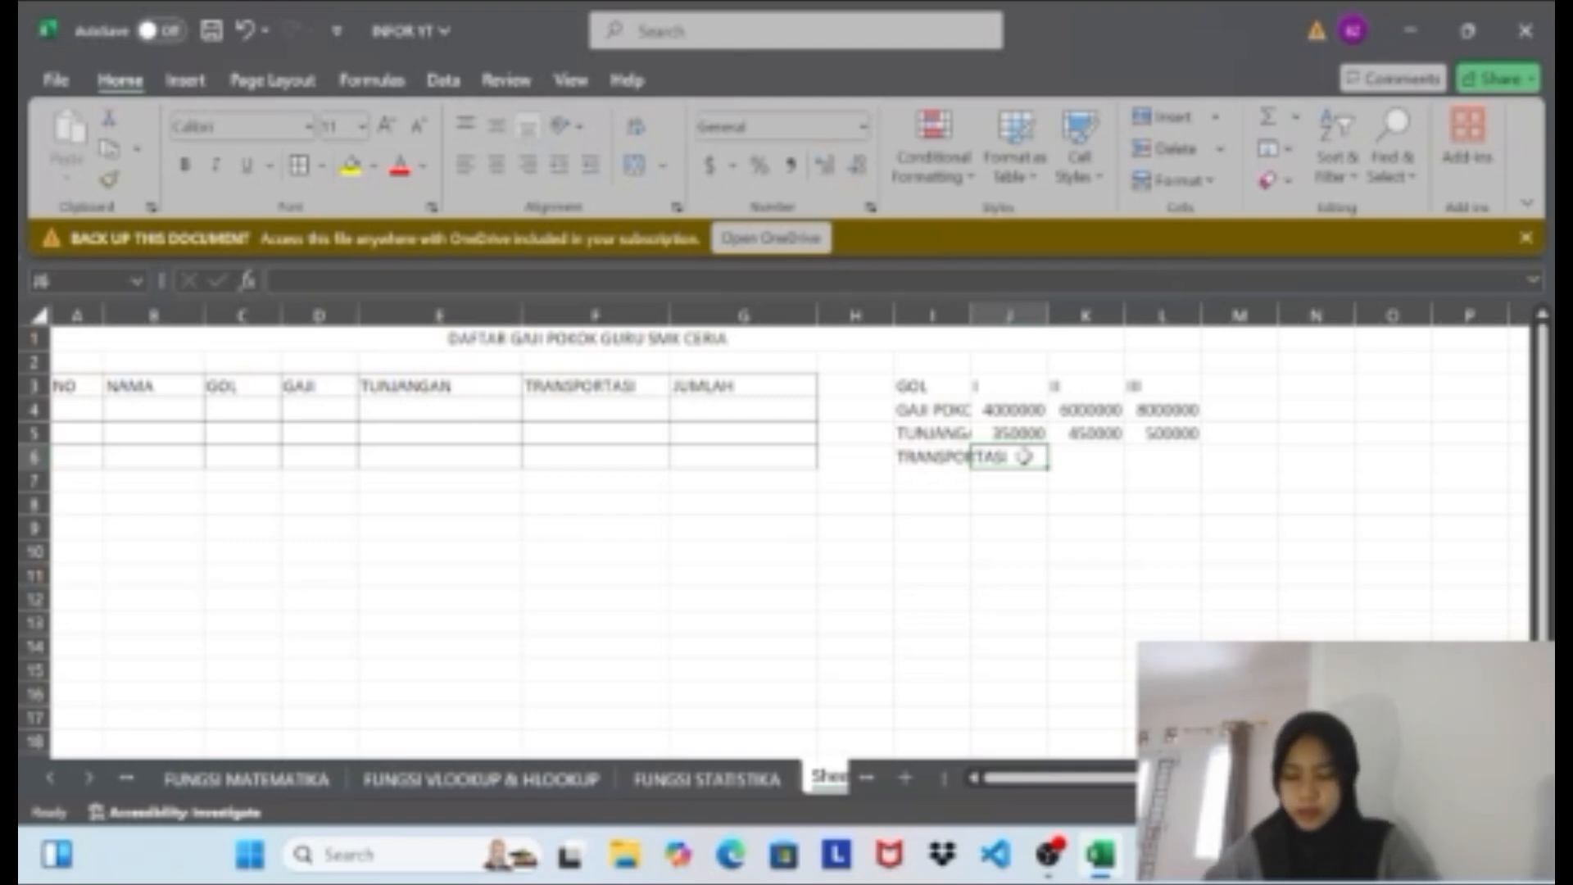
type("100")
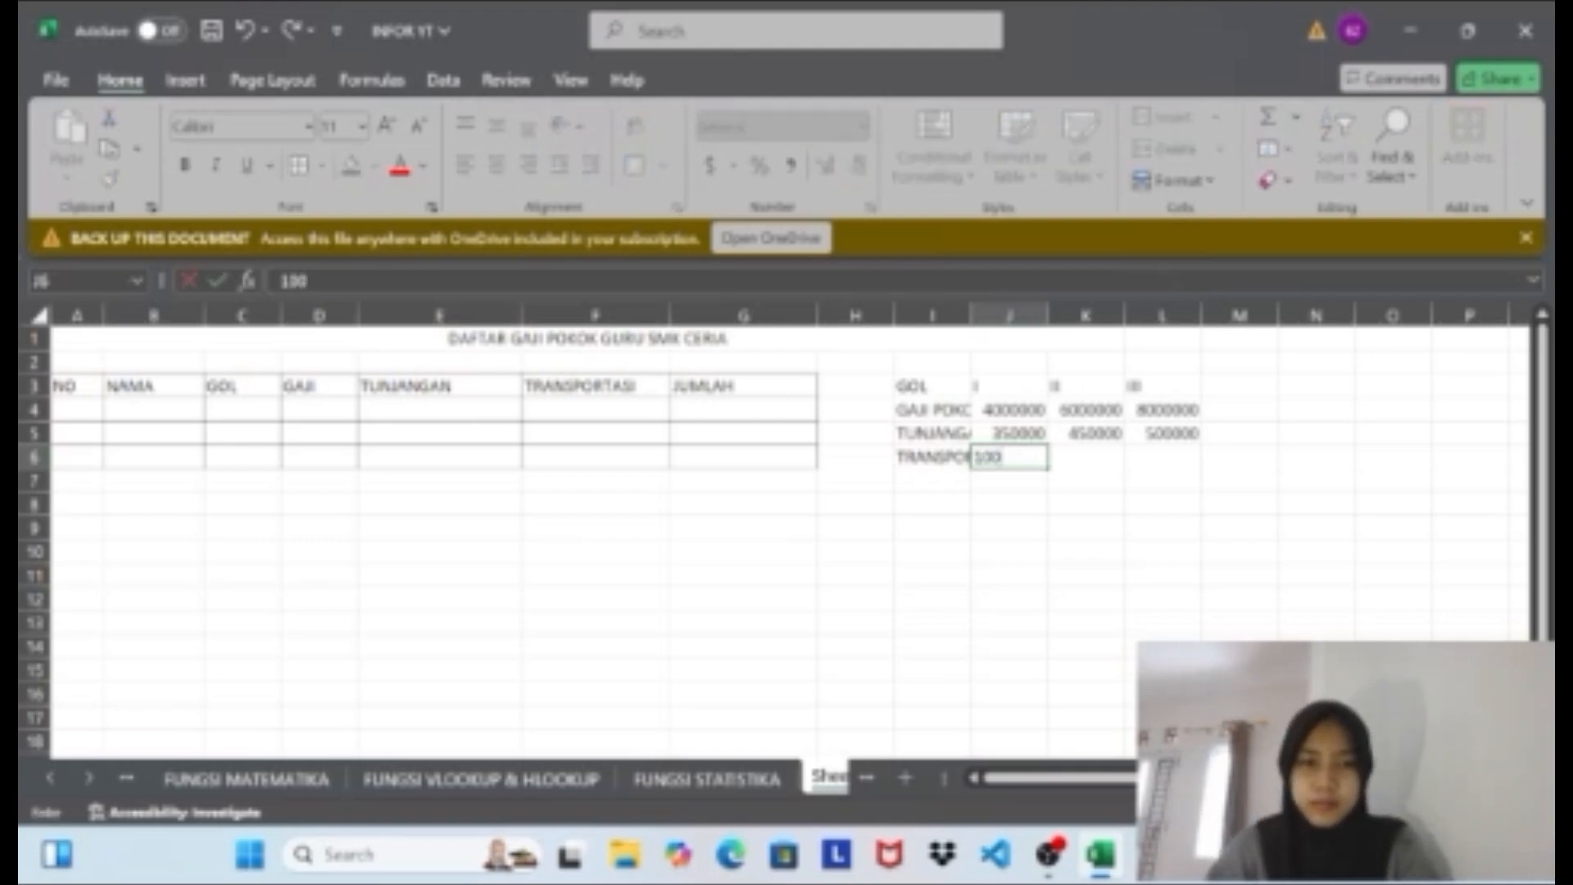
type("000")
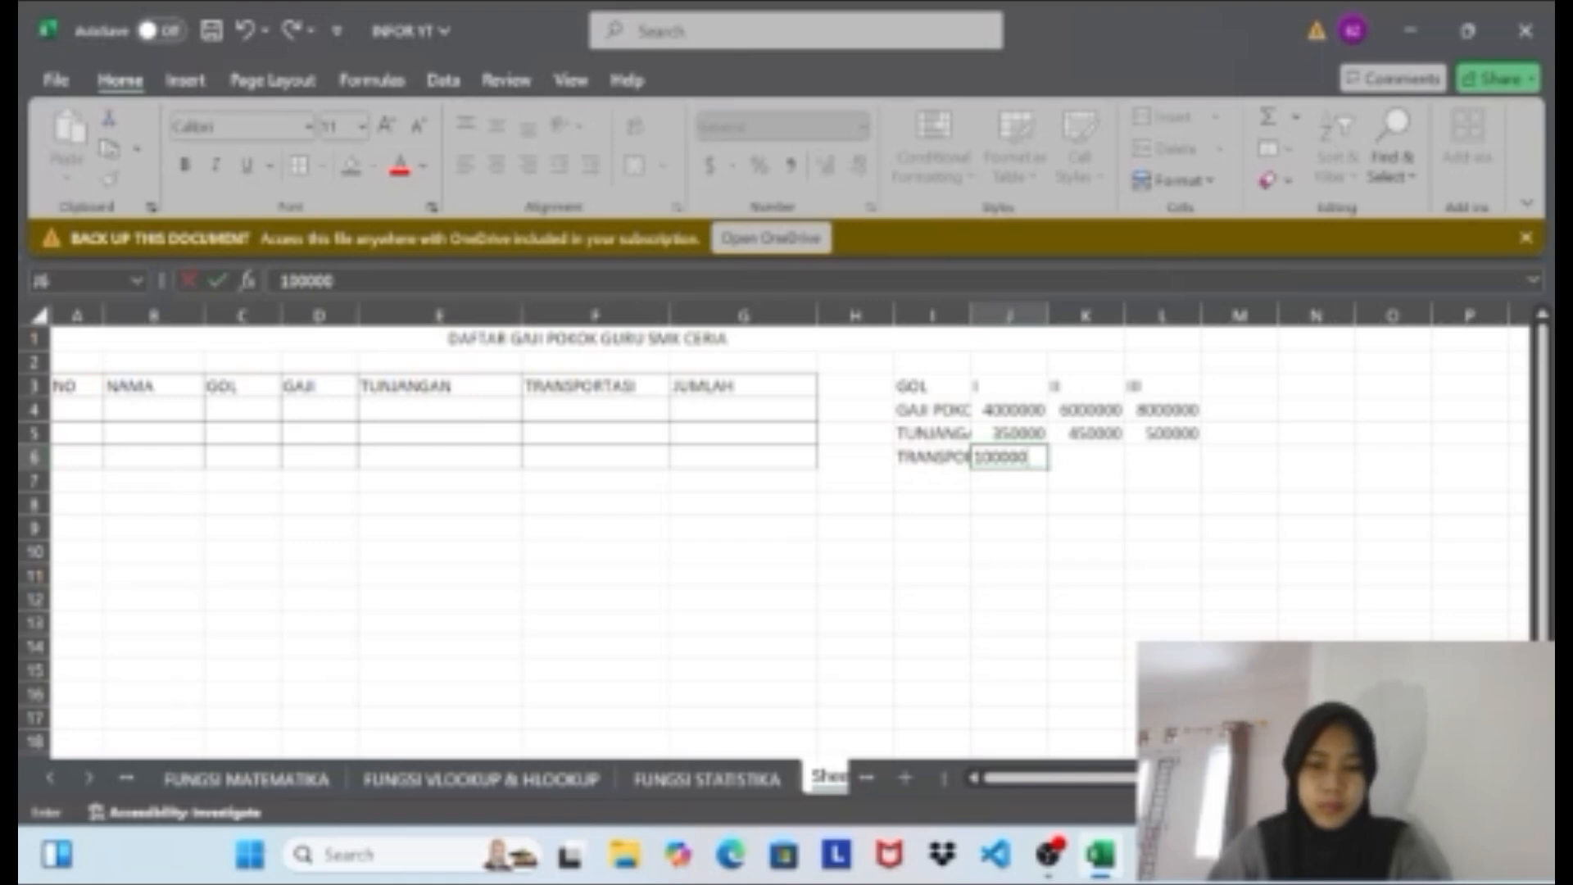
key("Tab")
type("15")
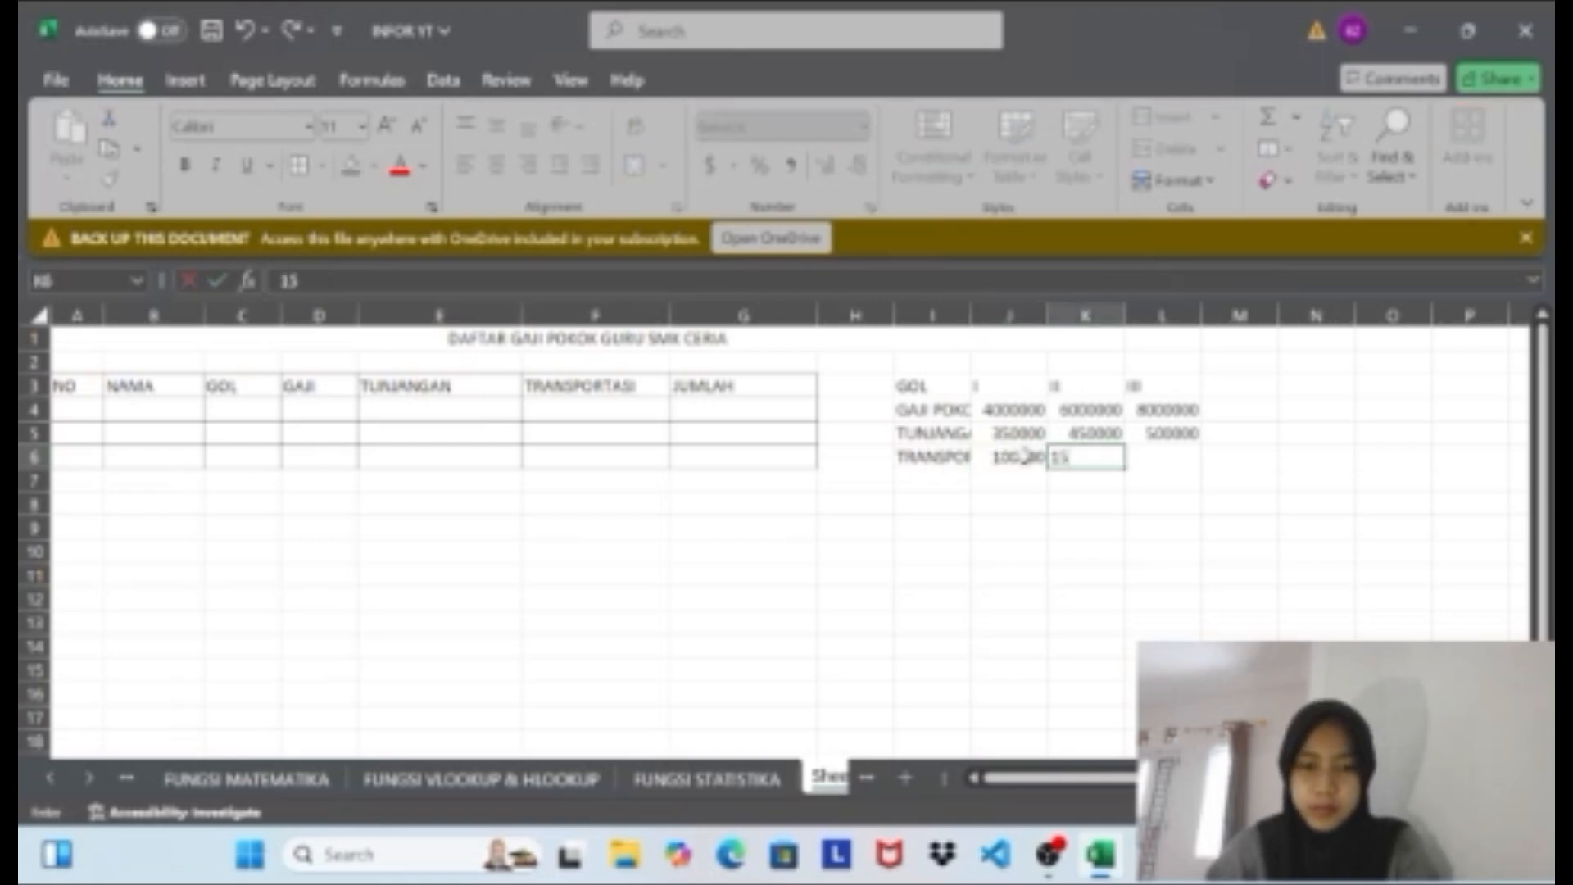
type("0000")
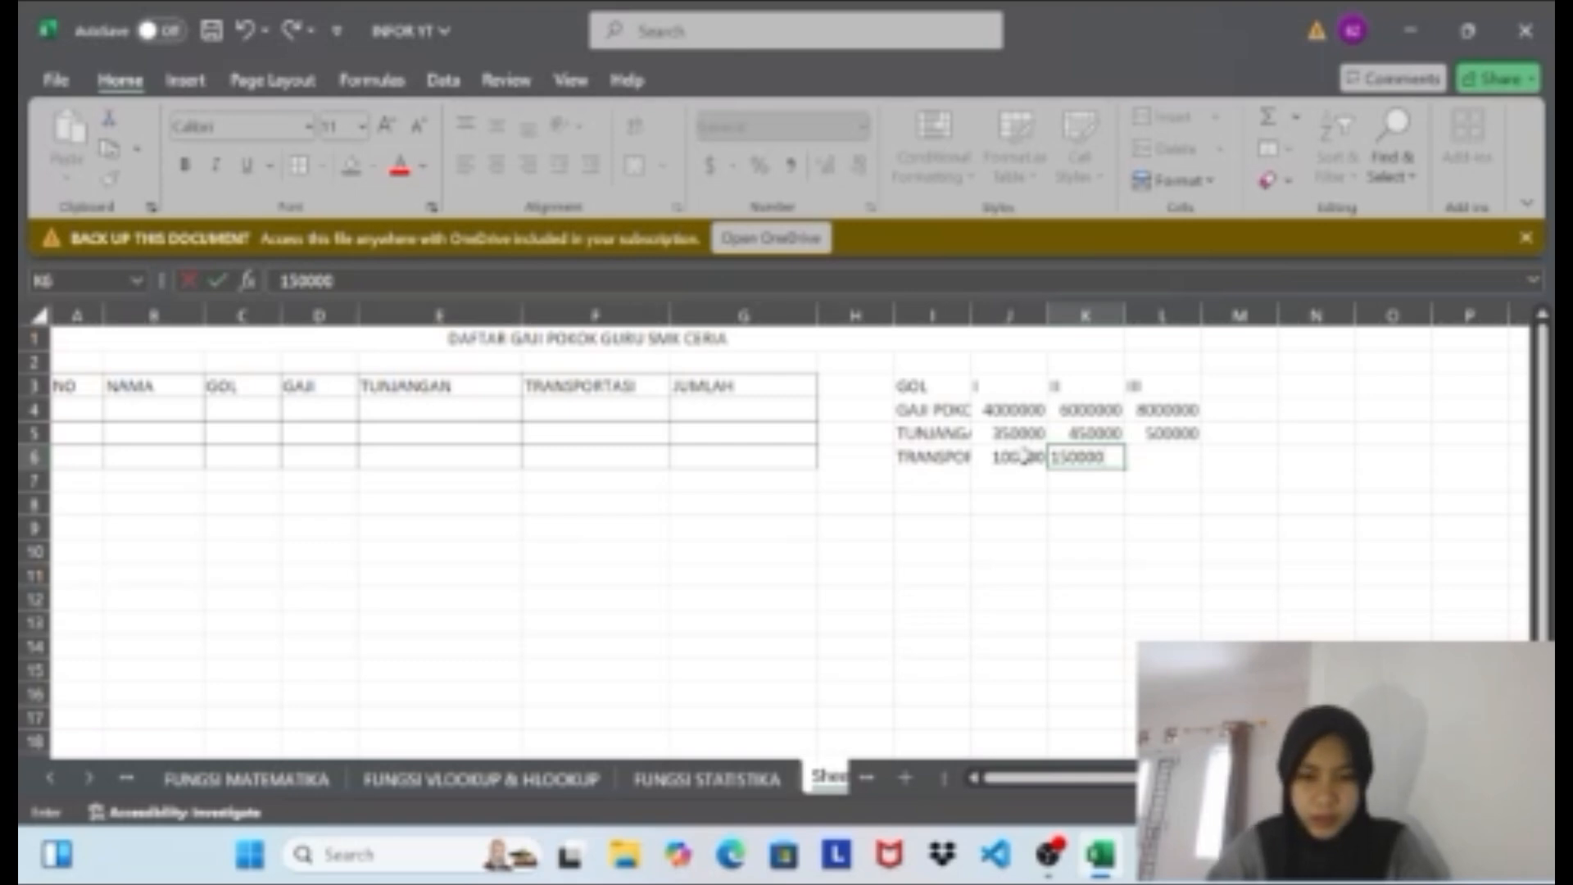
key("Tab")
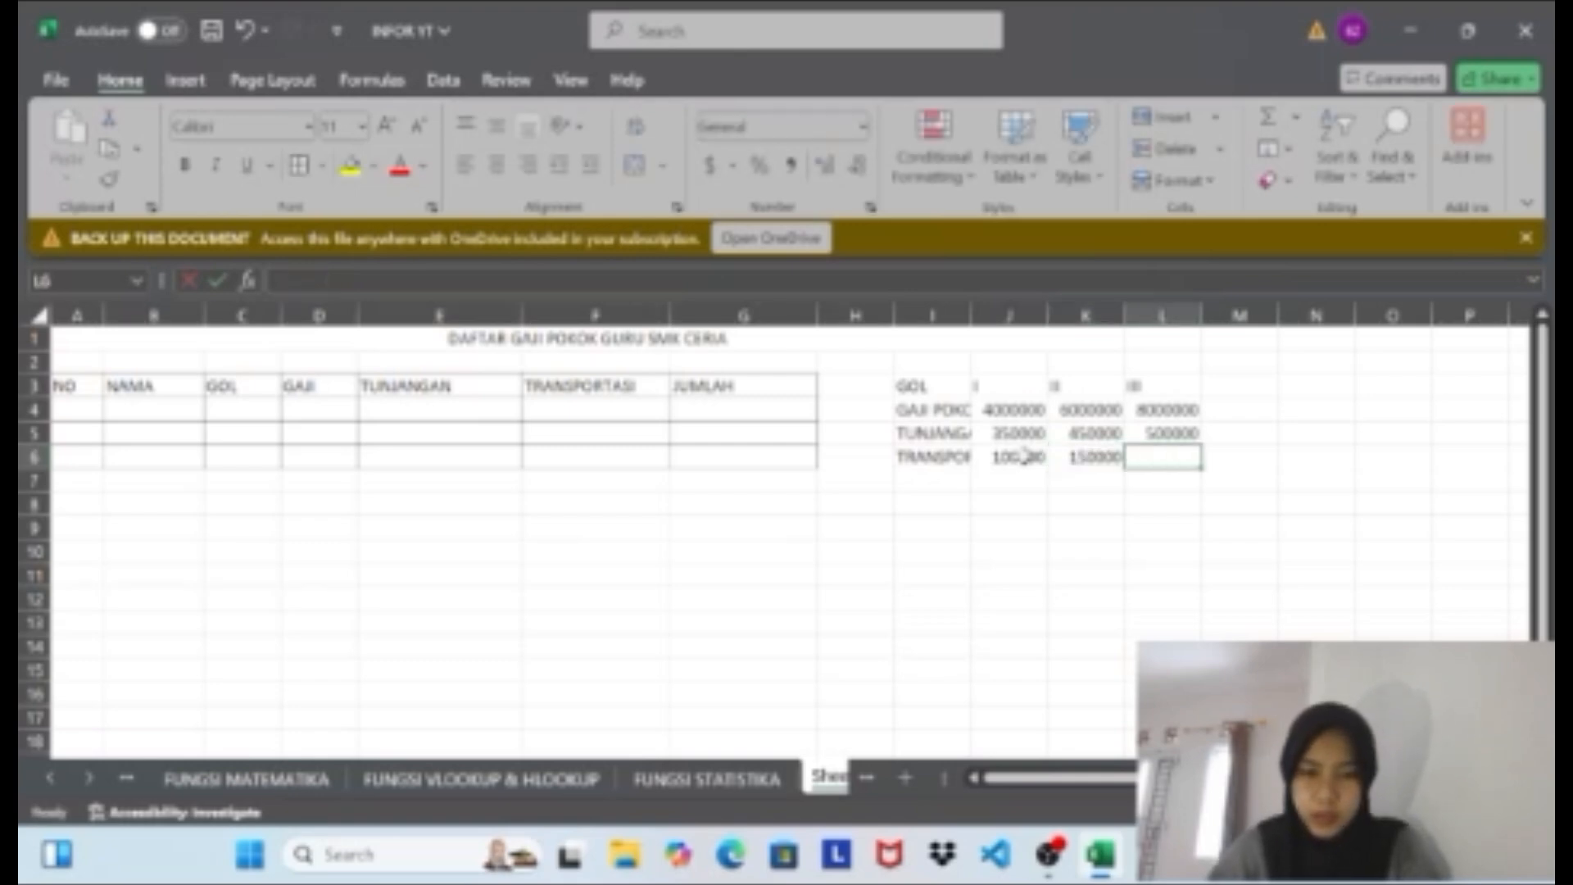
type("20")
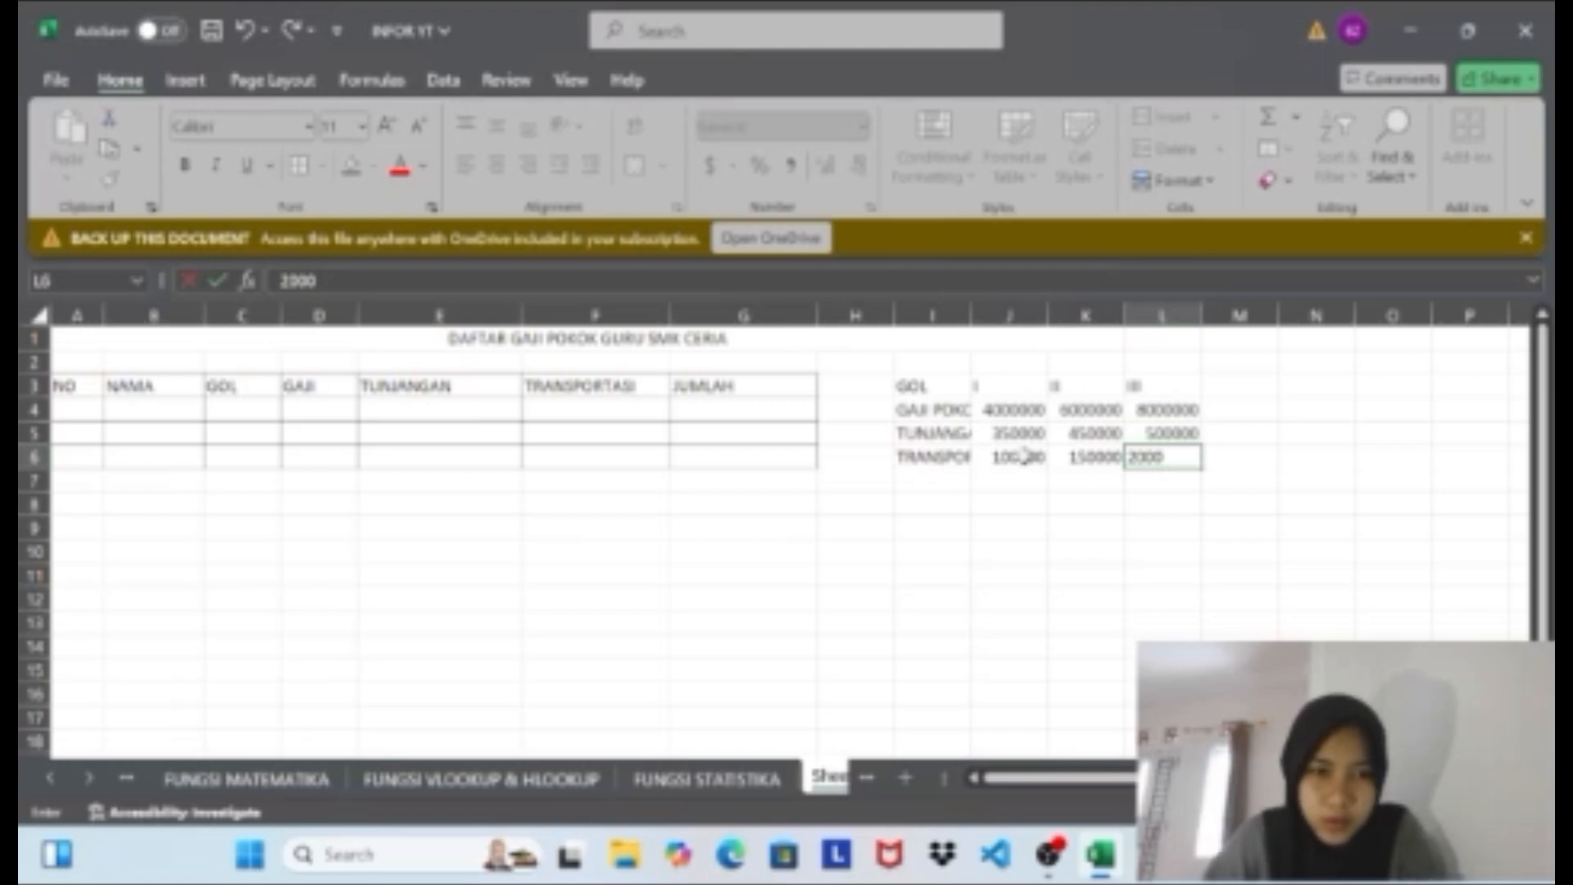
type("00")
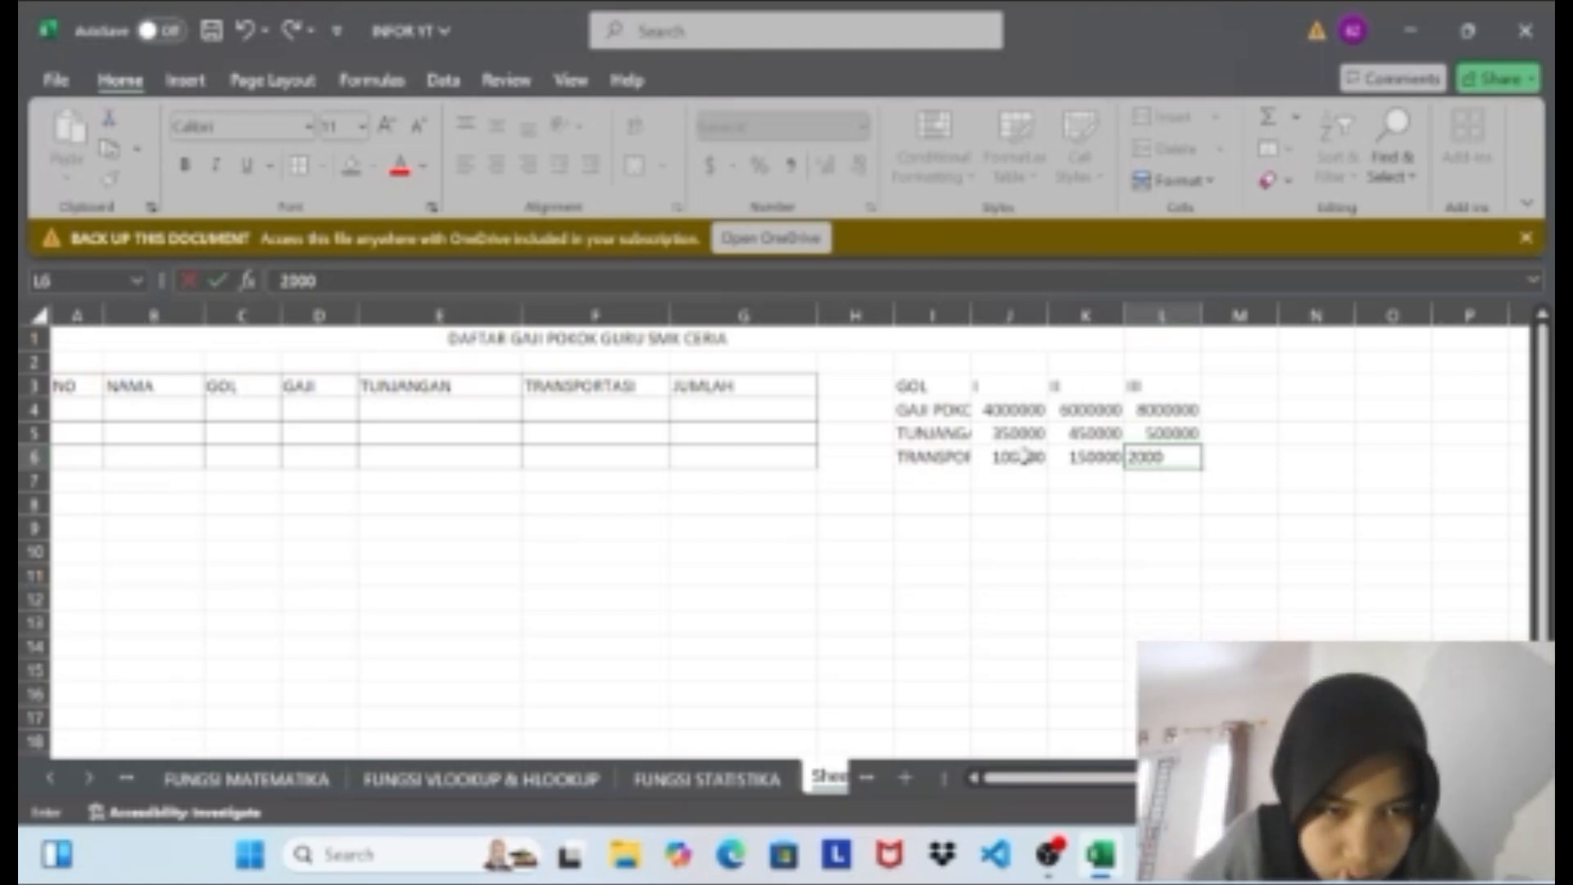
type("00")
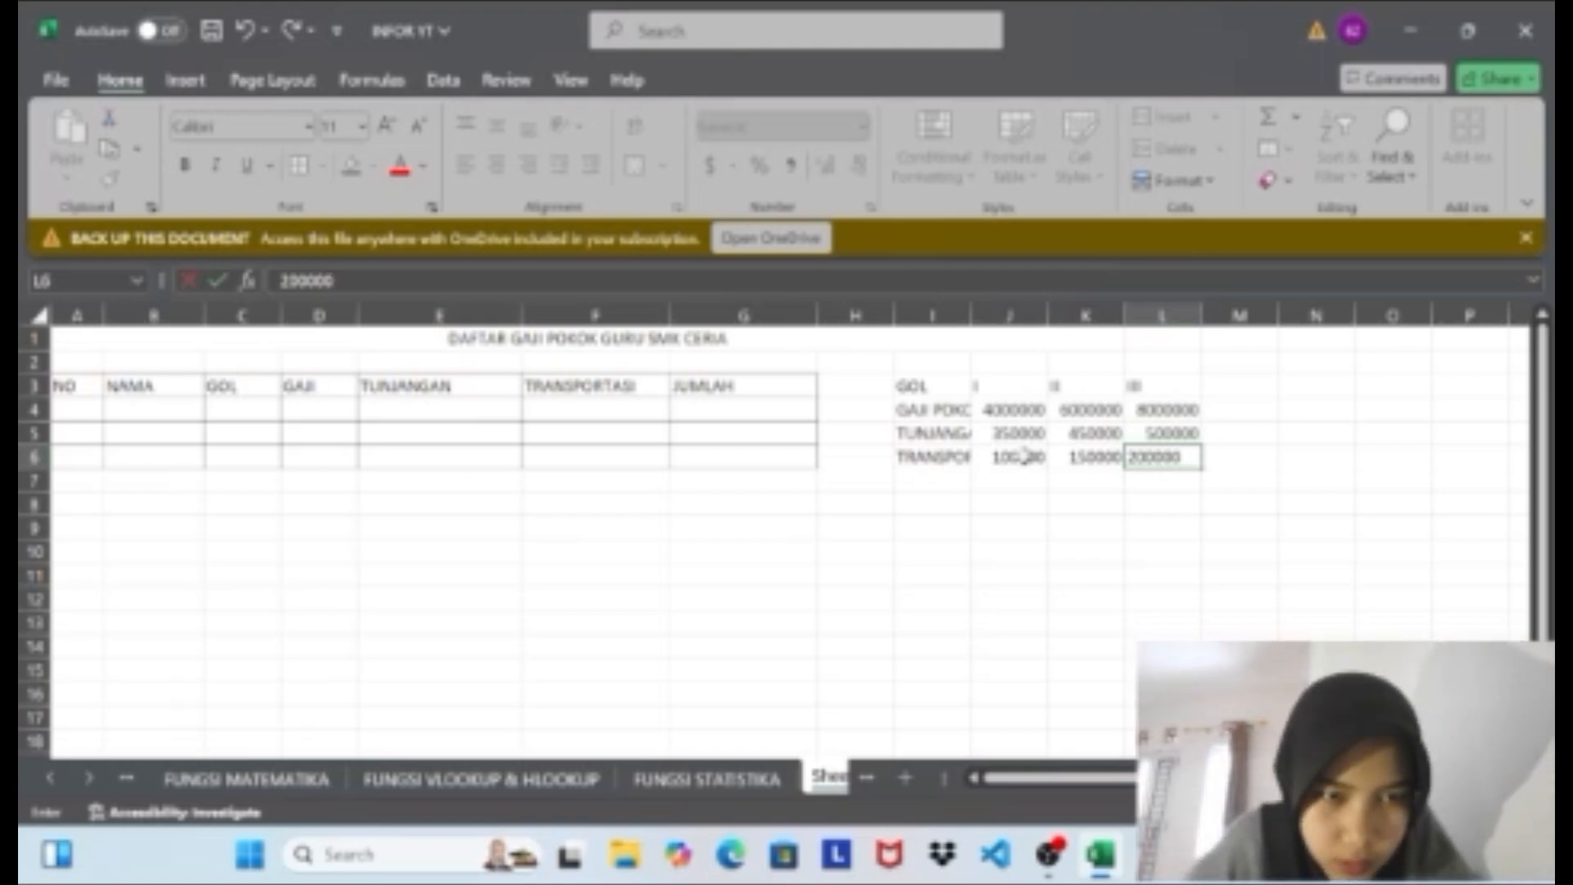
type("0")
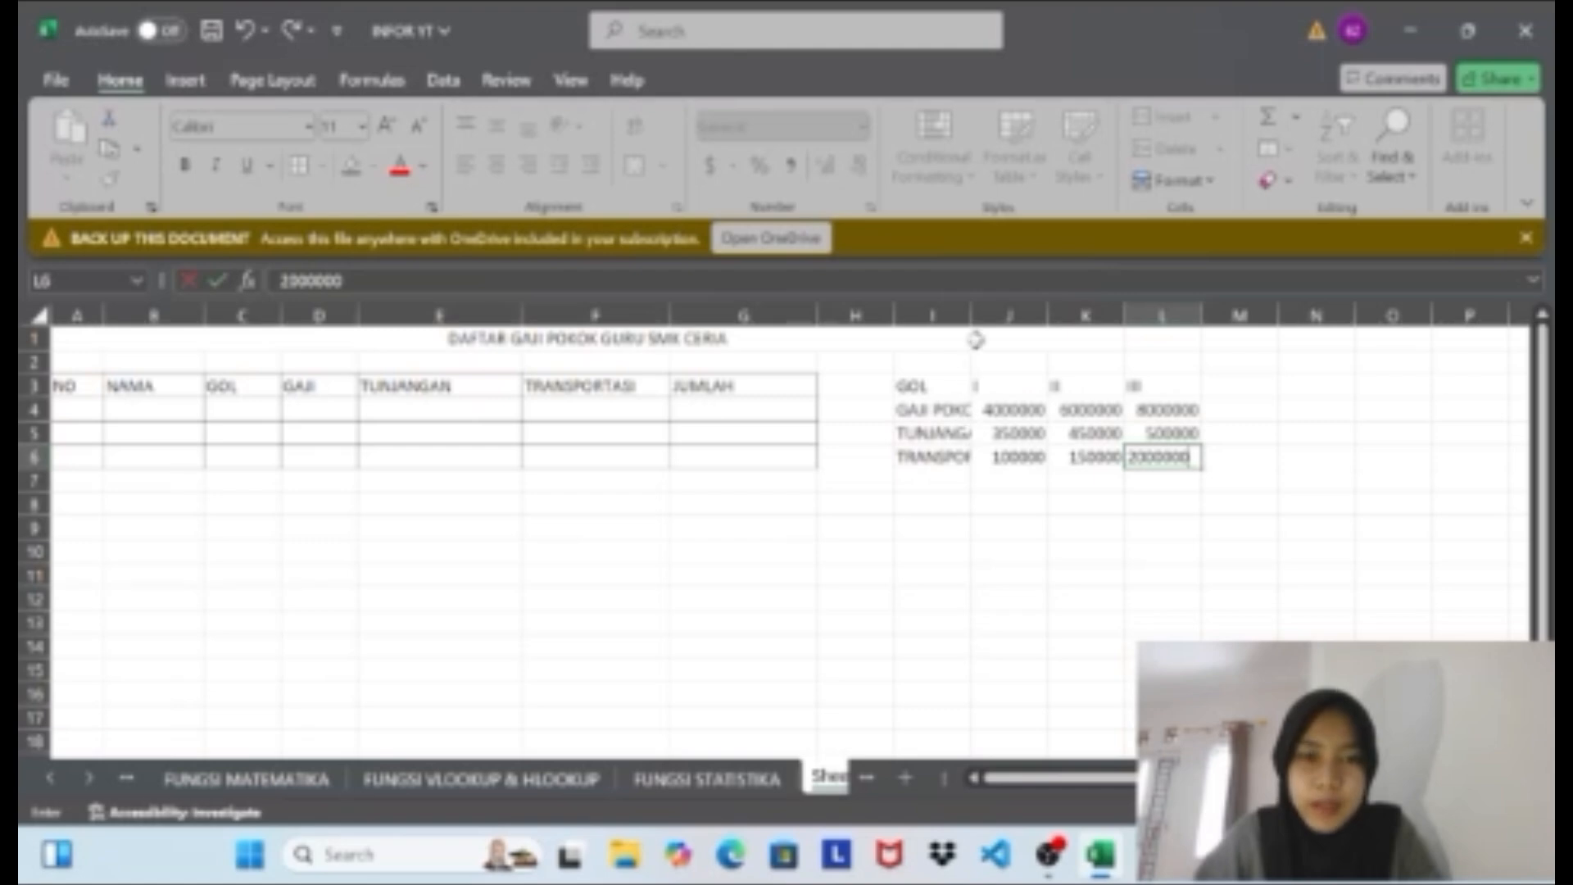
left_click(957, 364)
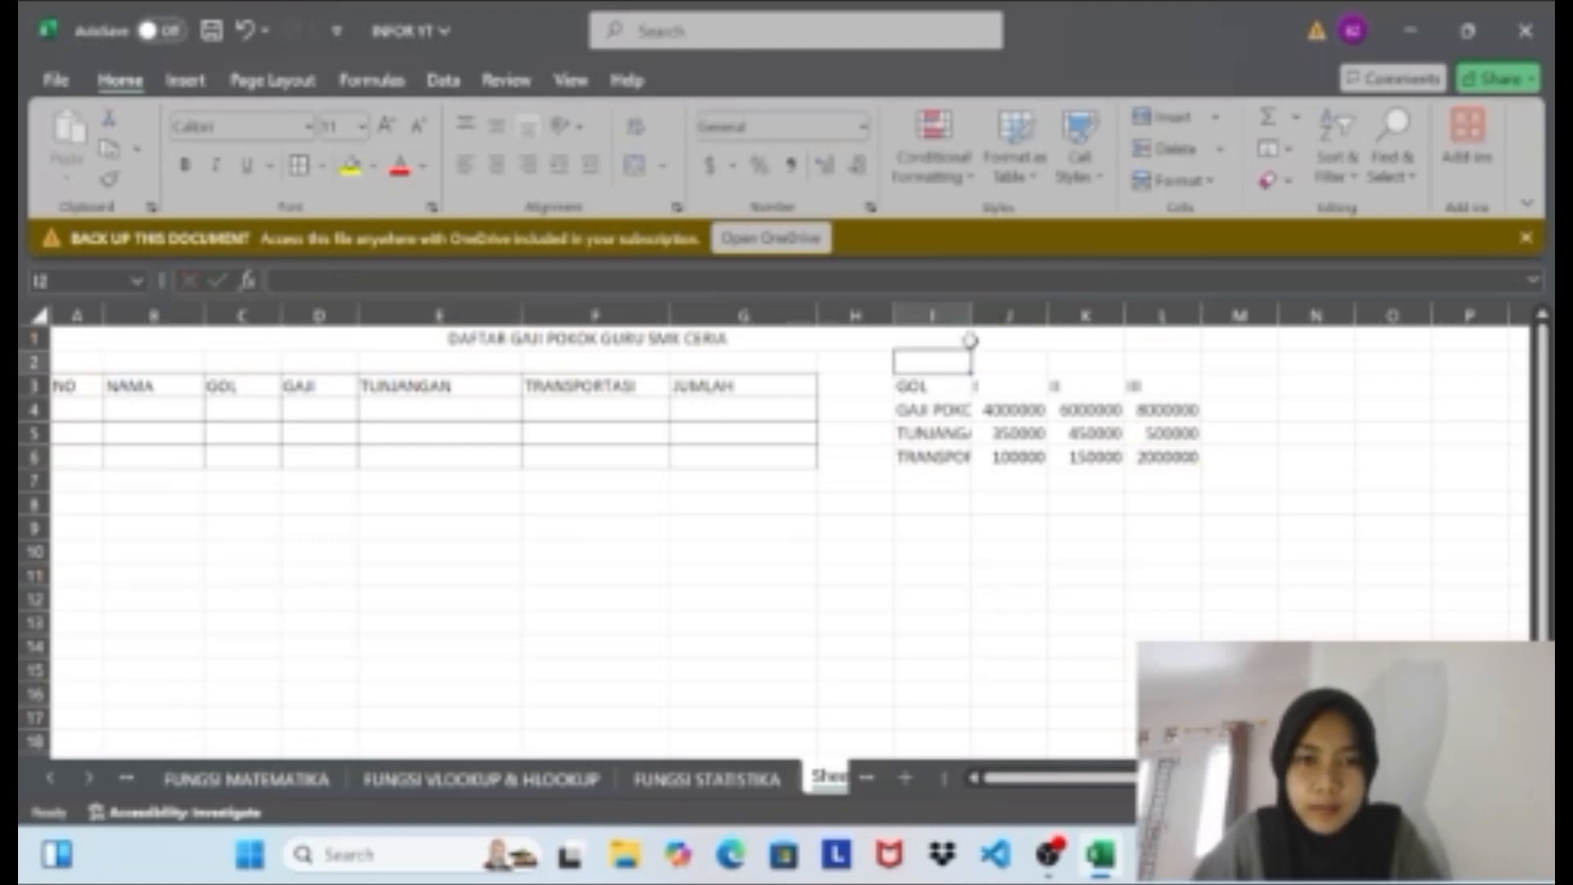
Widen columns I to L of the reference table so the full row labels and amounts fit.
left_click_drag(968, 320, 1358, 308)
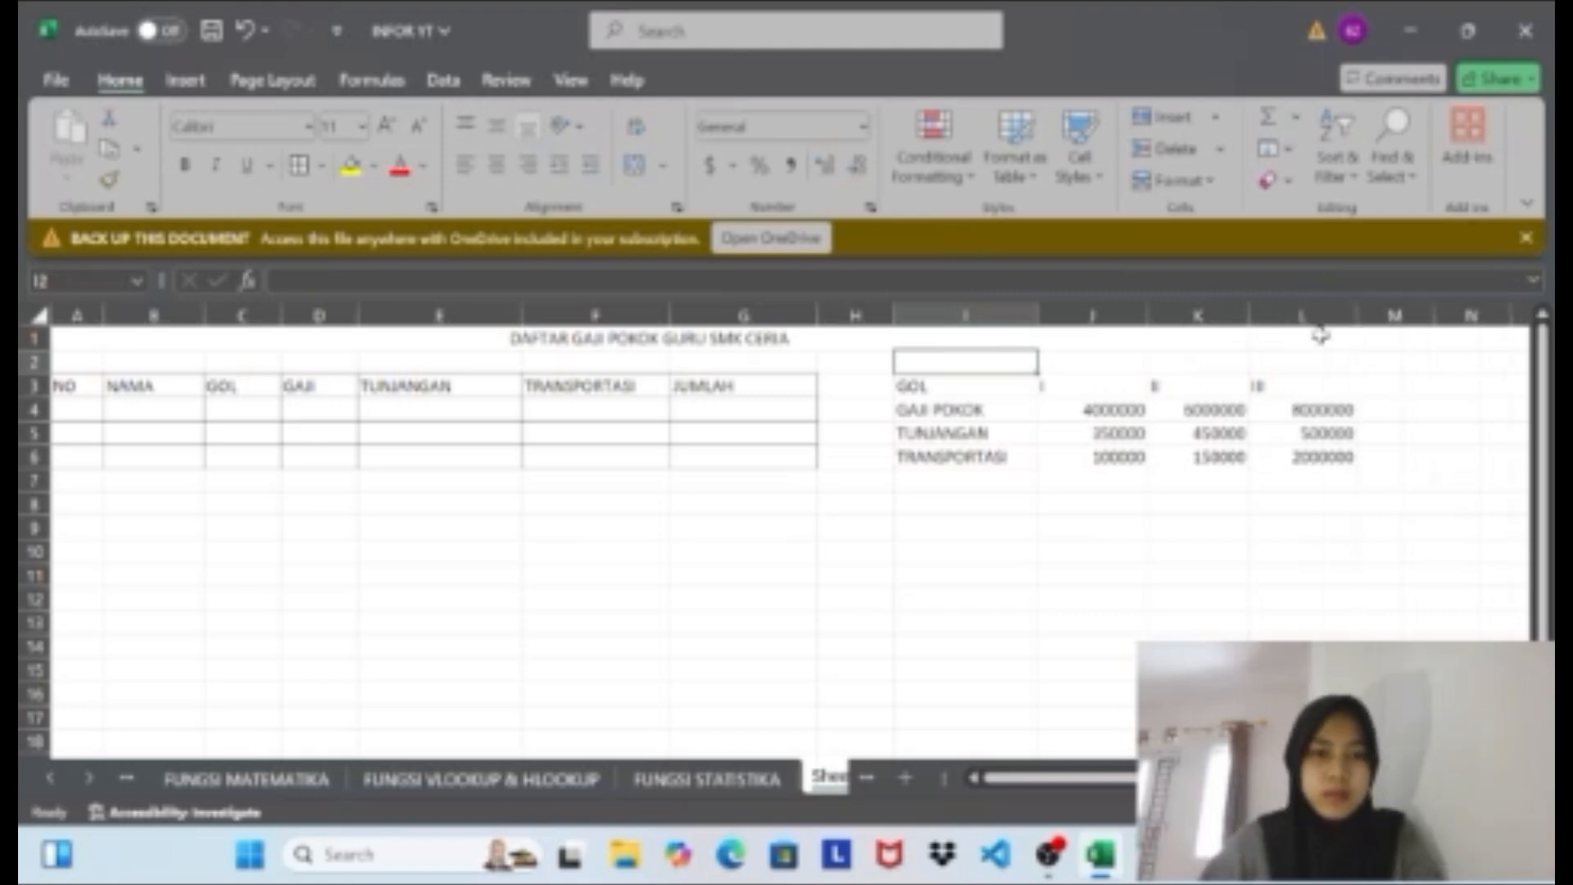
left_click(998, 384)
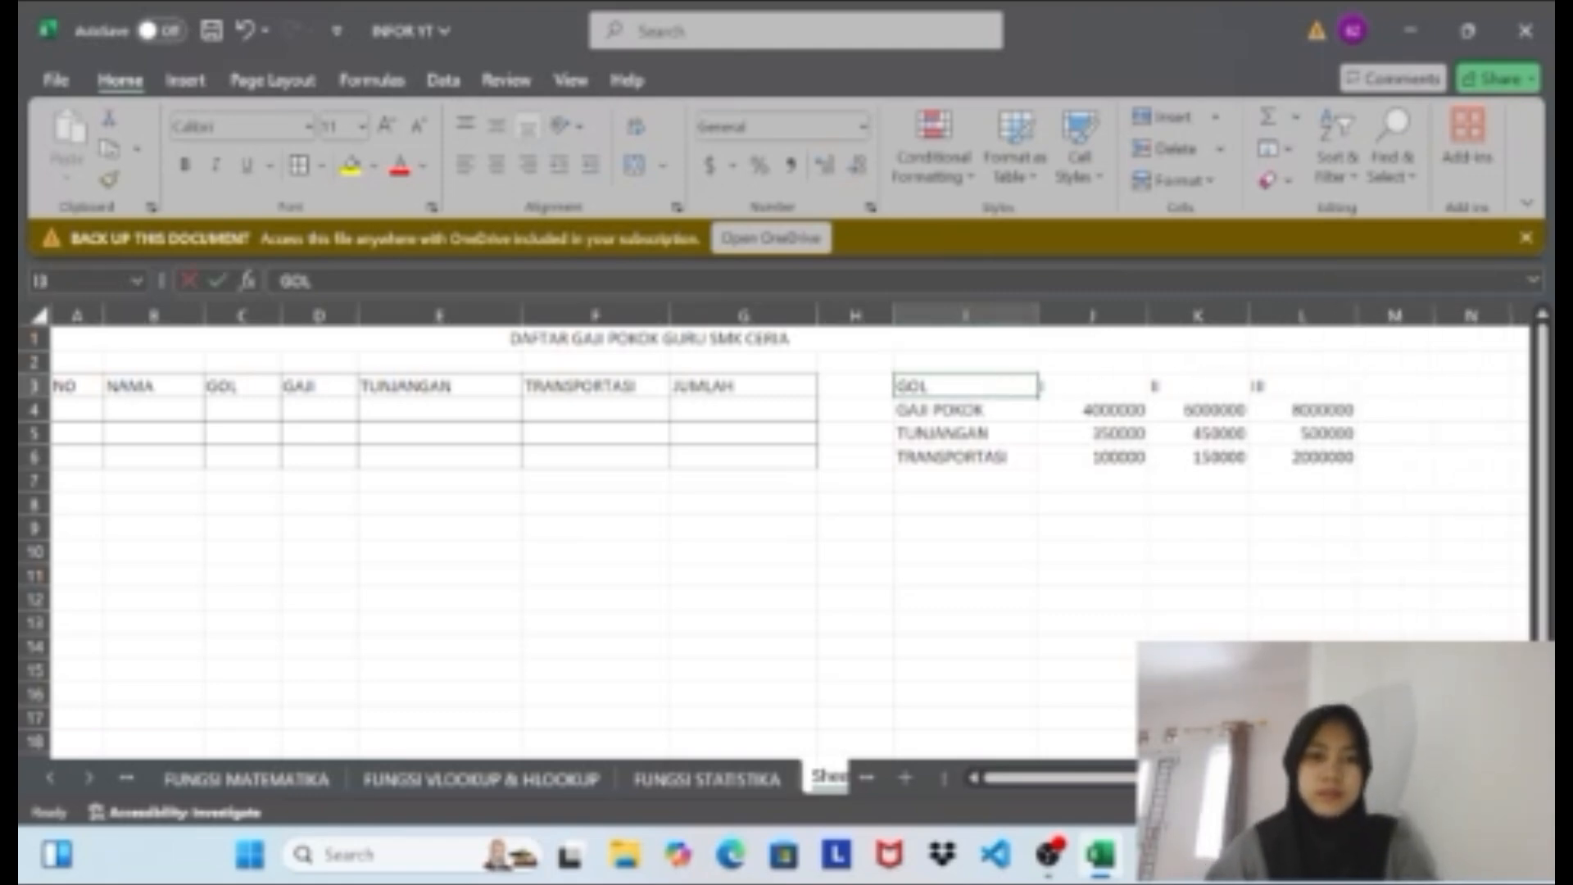
left_click(902, 547)
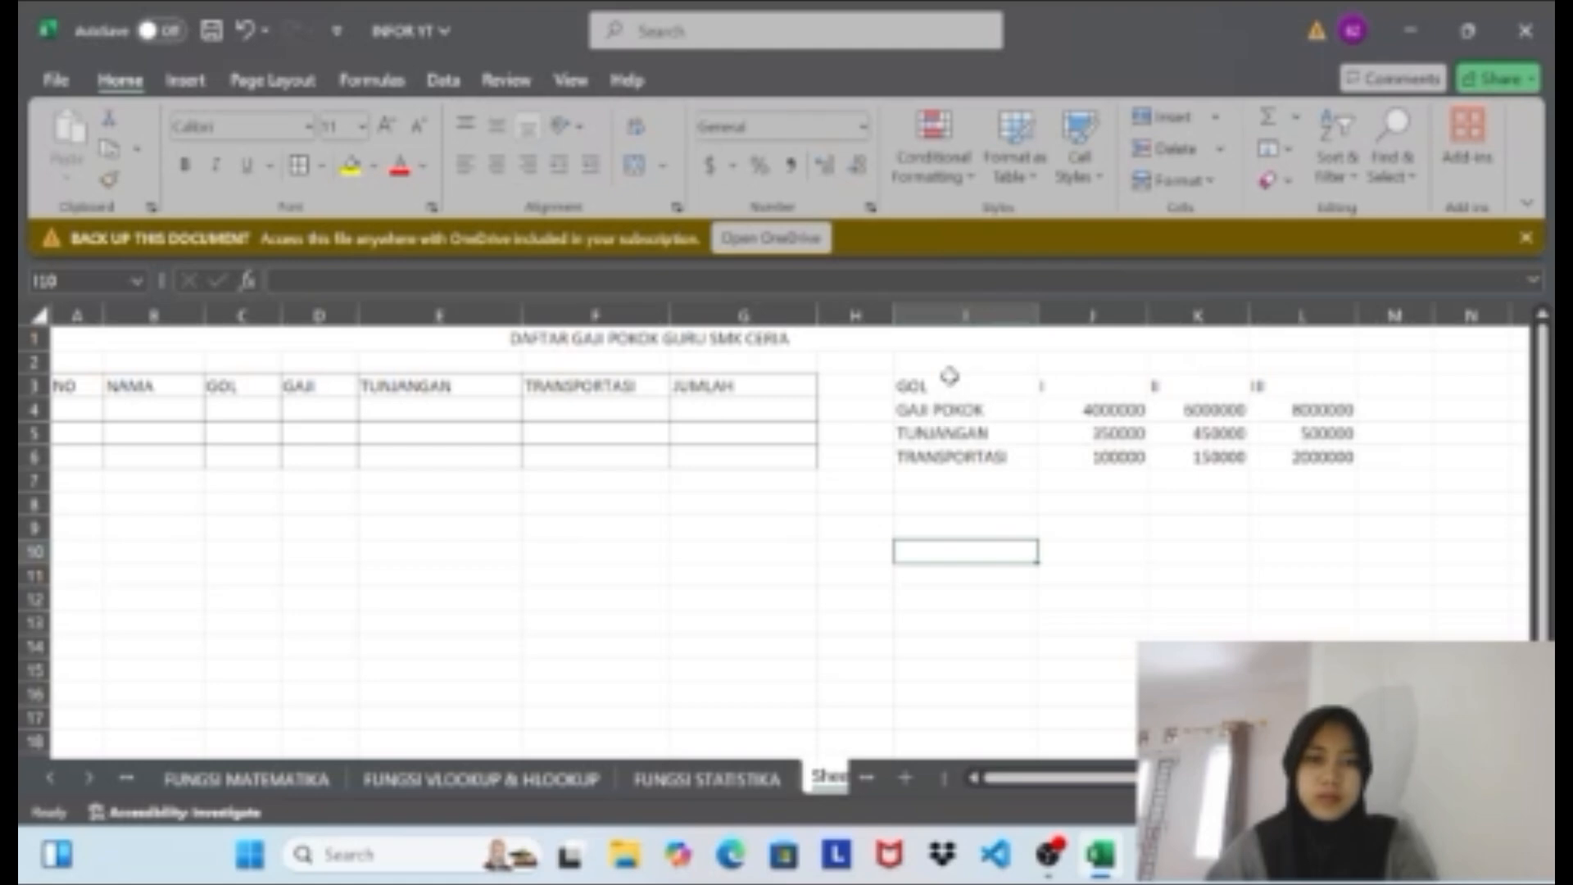
Apply borders to all cells of the reference table in I3:L6.
double_click(948, 384)
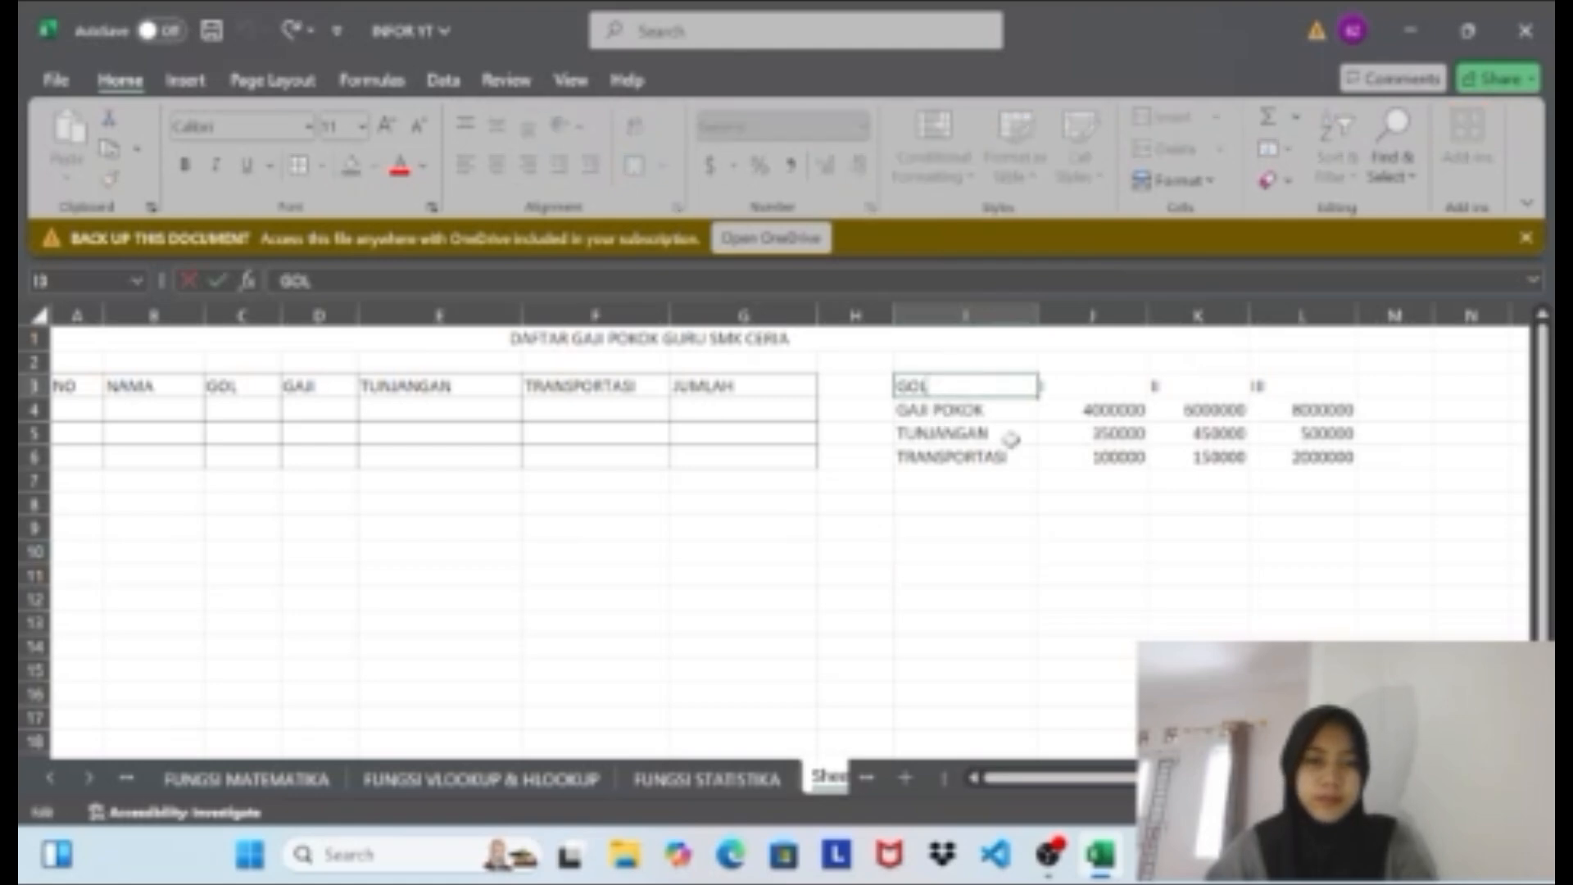
left_click_drag(1011, 437, 1308, 464)
left_click(1005, 386)
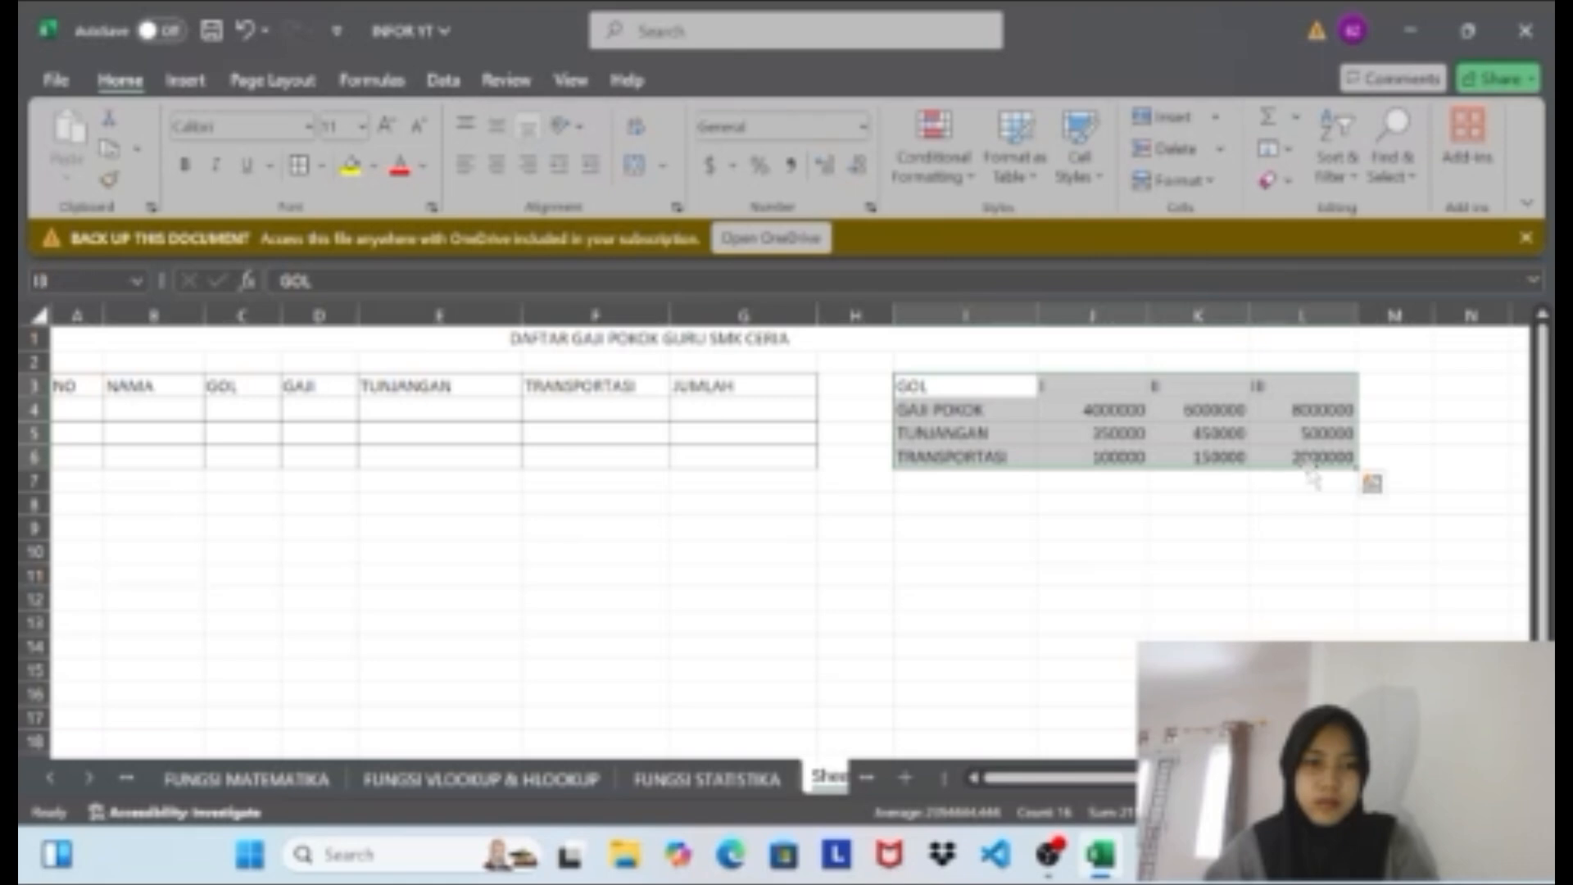
left_click(299, 168)
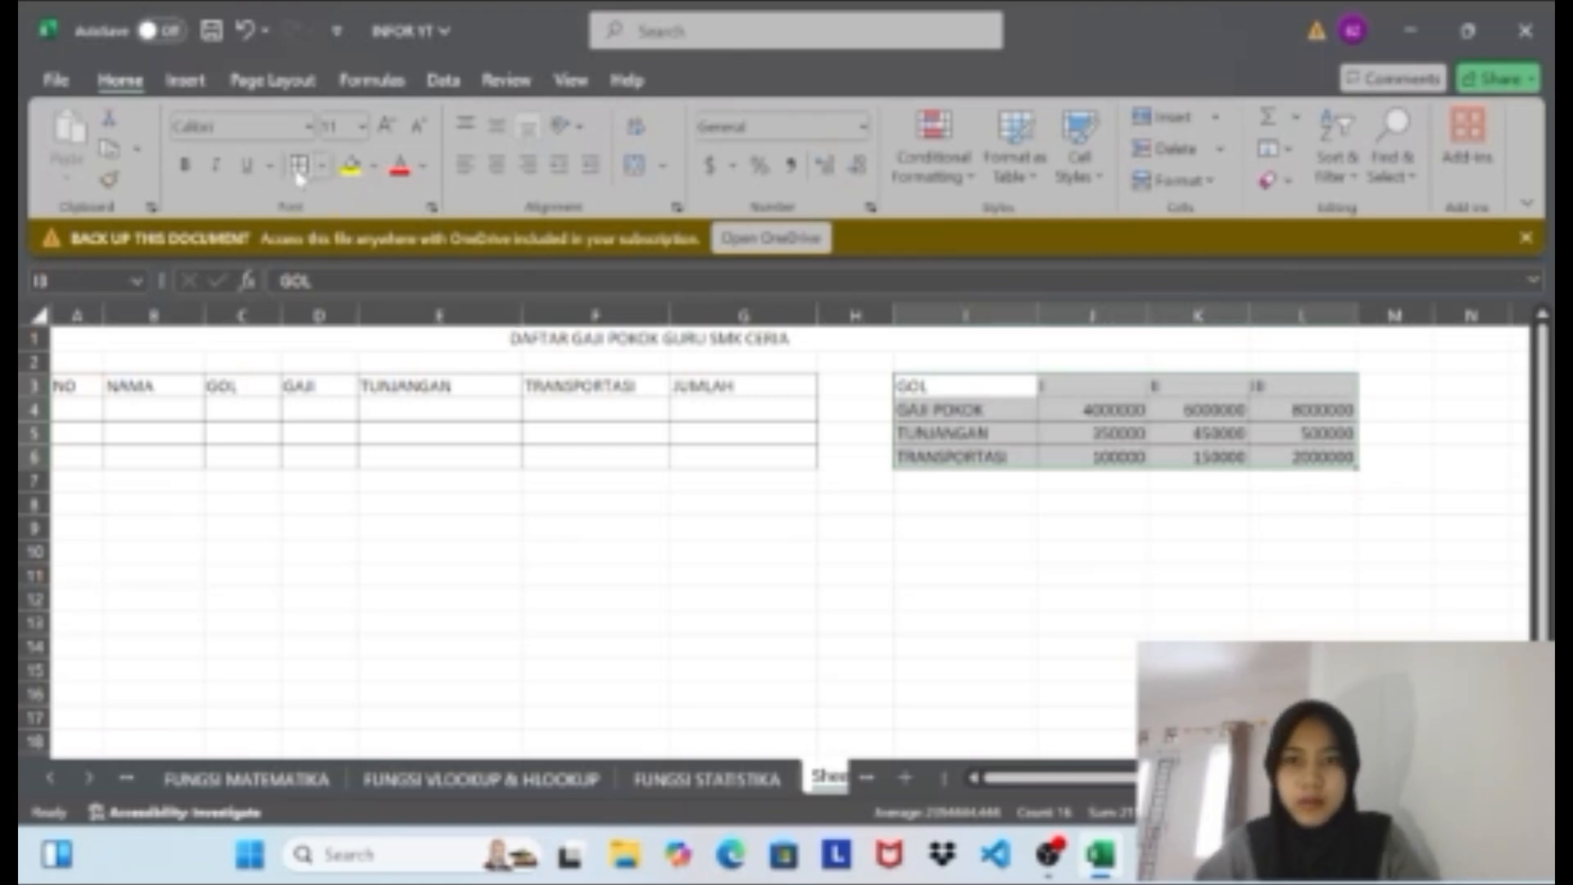
left_click(973, 528)
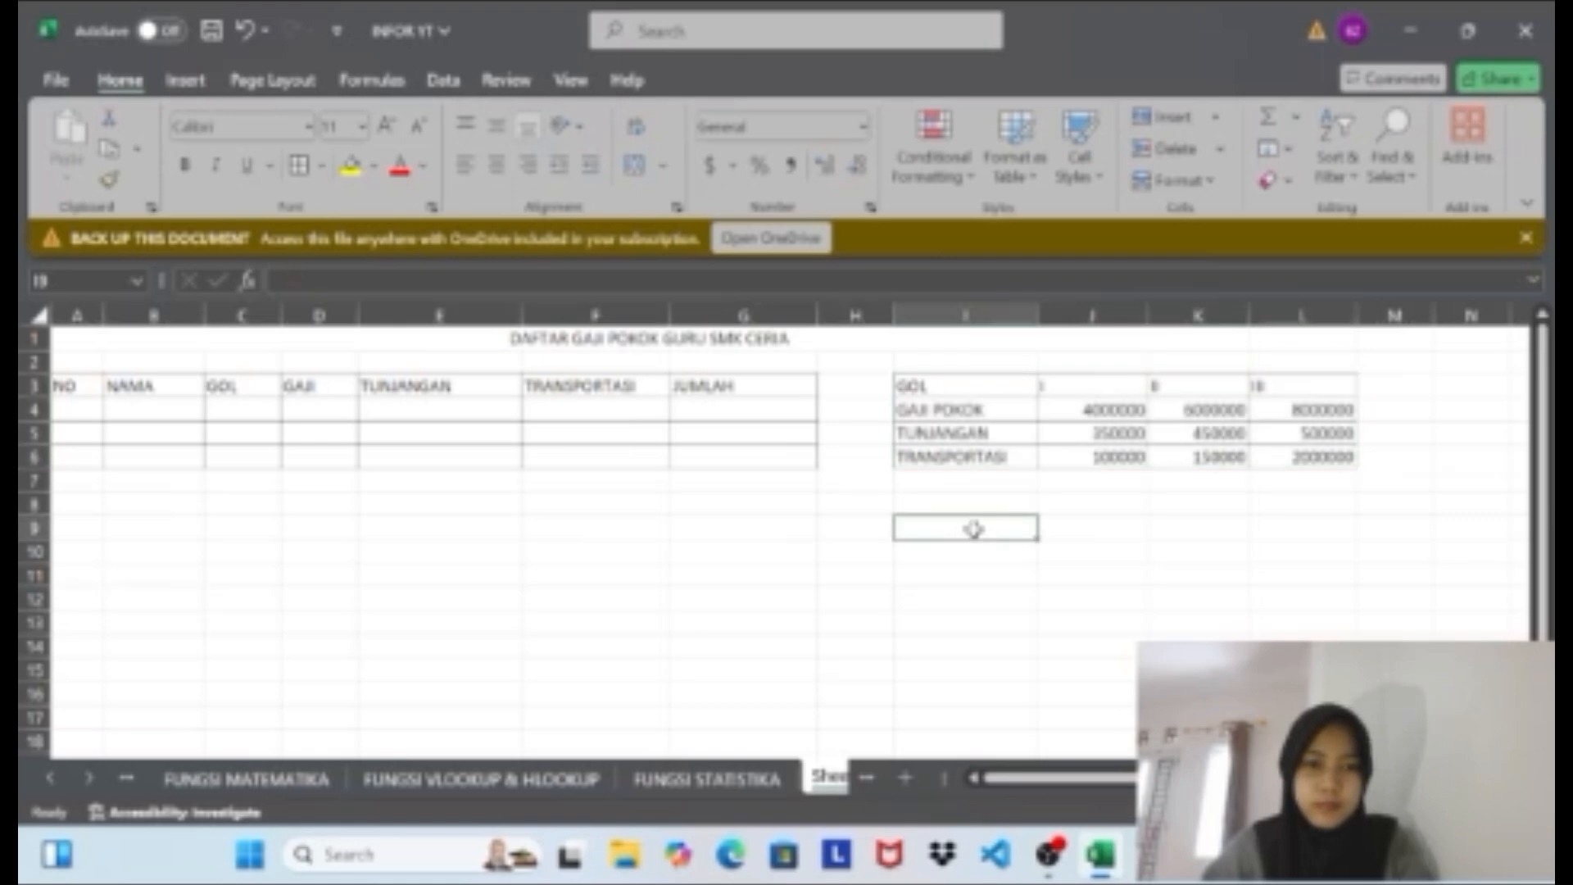
Center the GOL header row in I3:L3 and the row labels in I4:I6 horizontally.
left_click_drag(993, 388, 1288, 386)
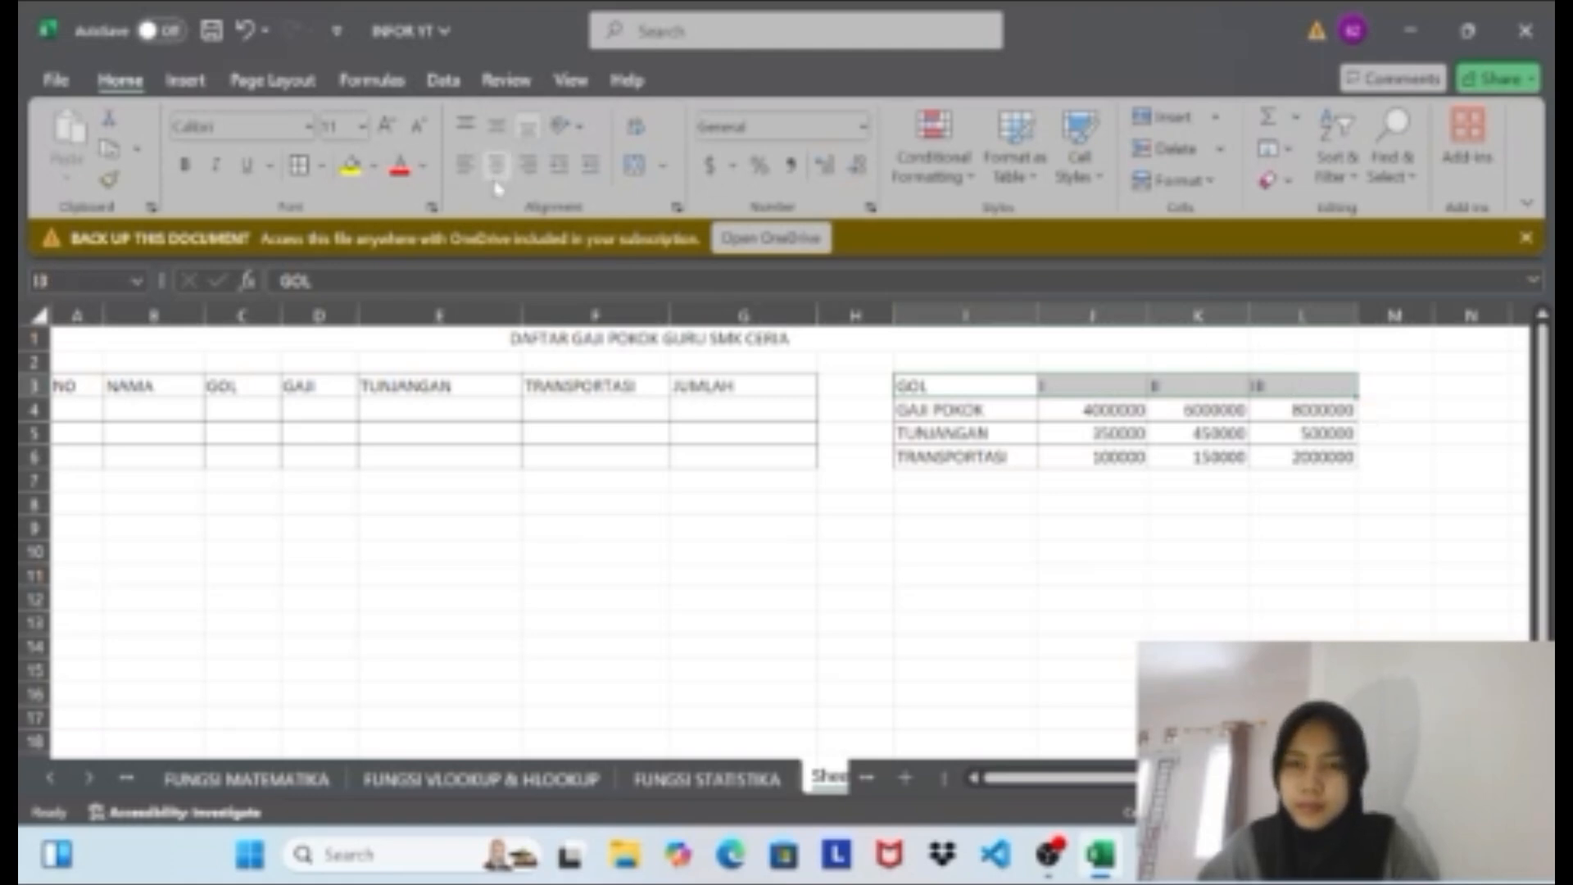
left_click(498, 168)
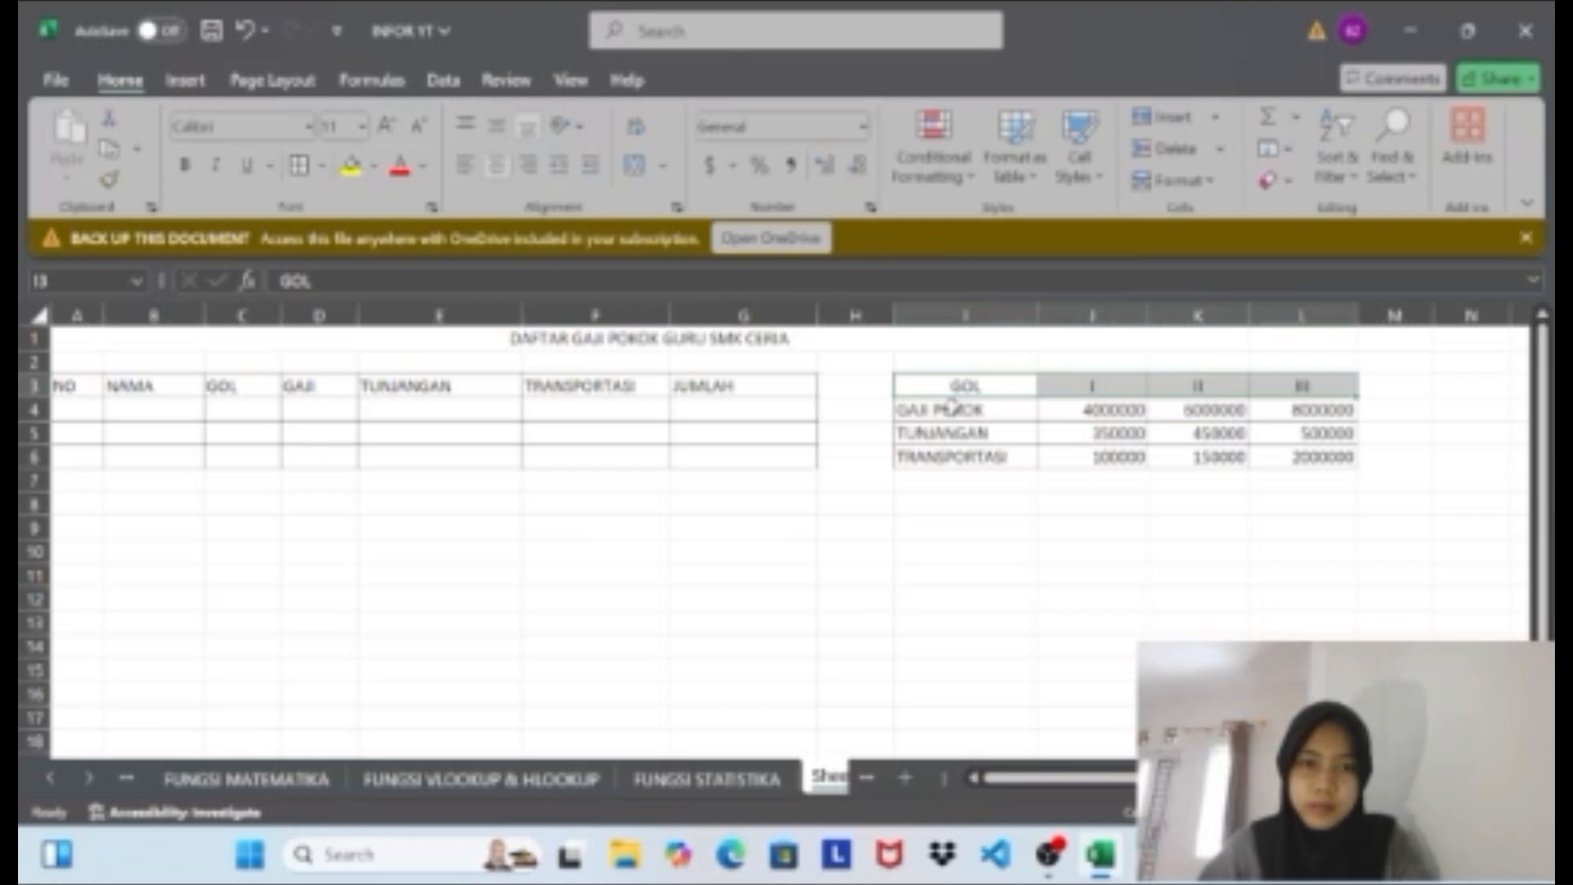
left_click_drag(951, 414, 951, 460)
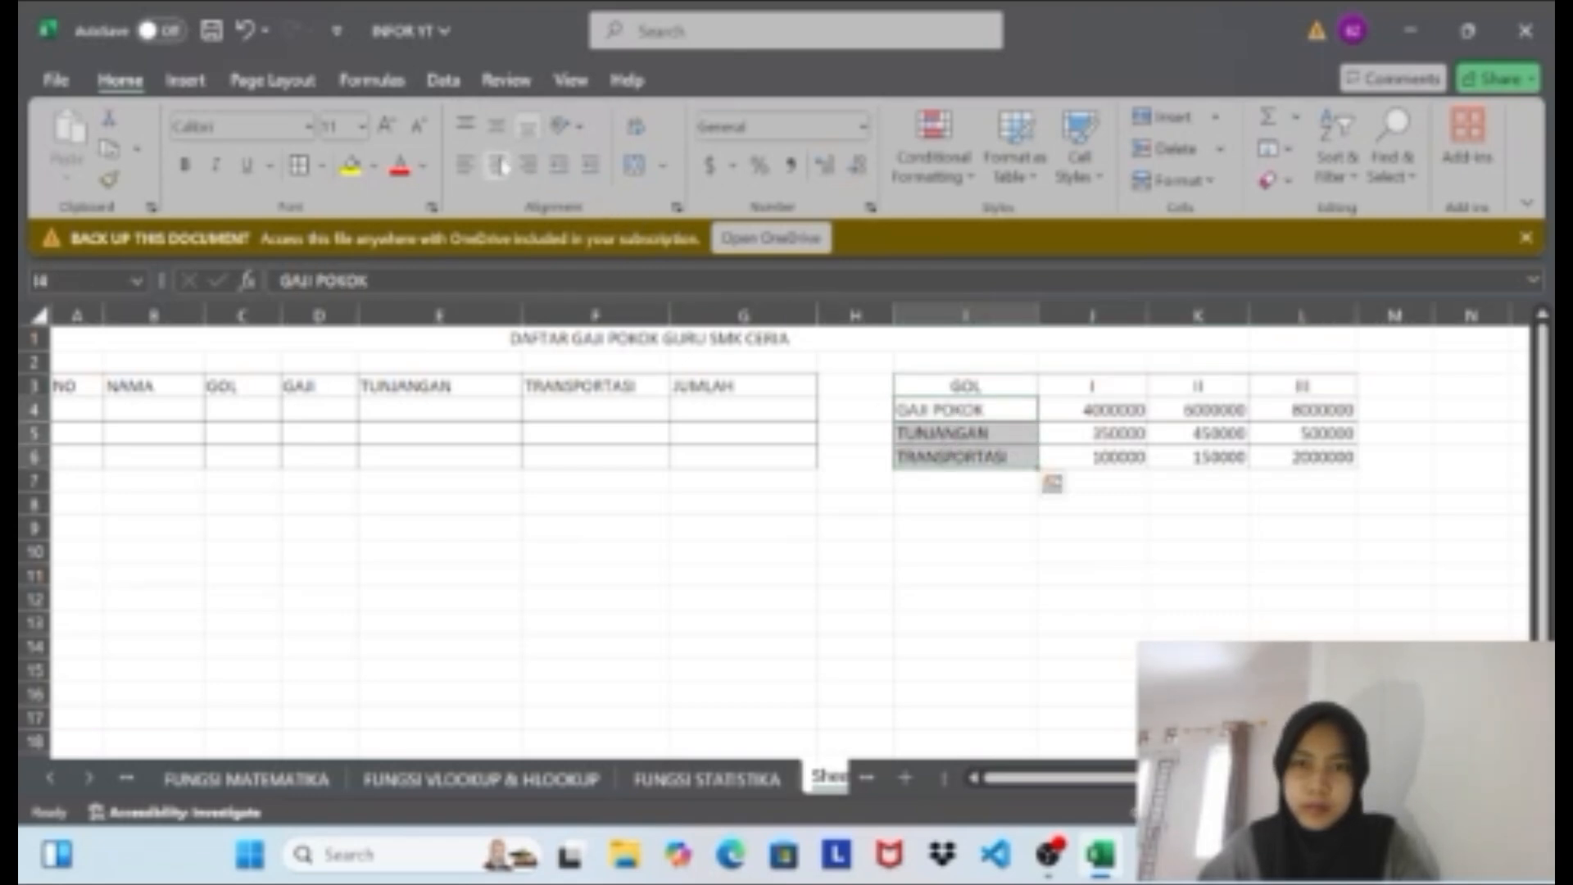
left_click(502, 166)
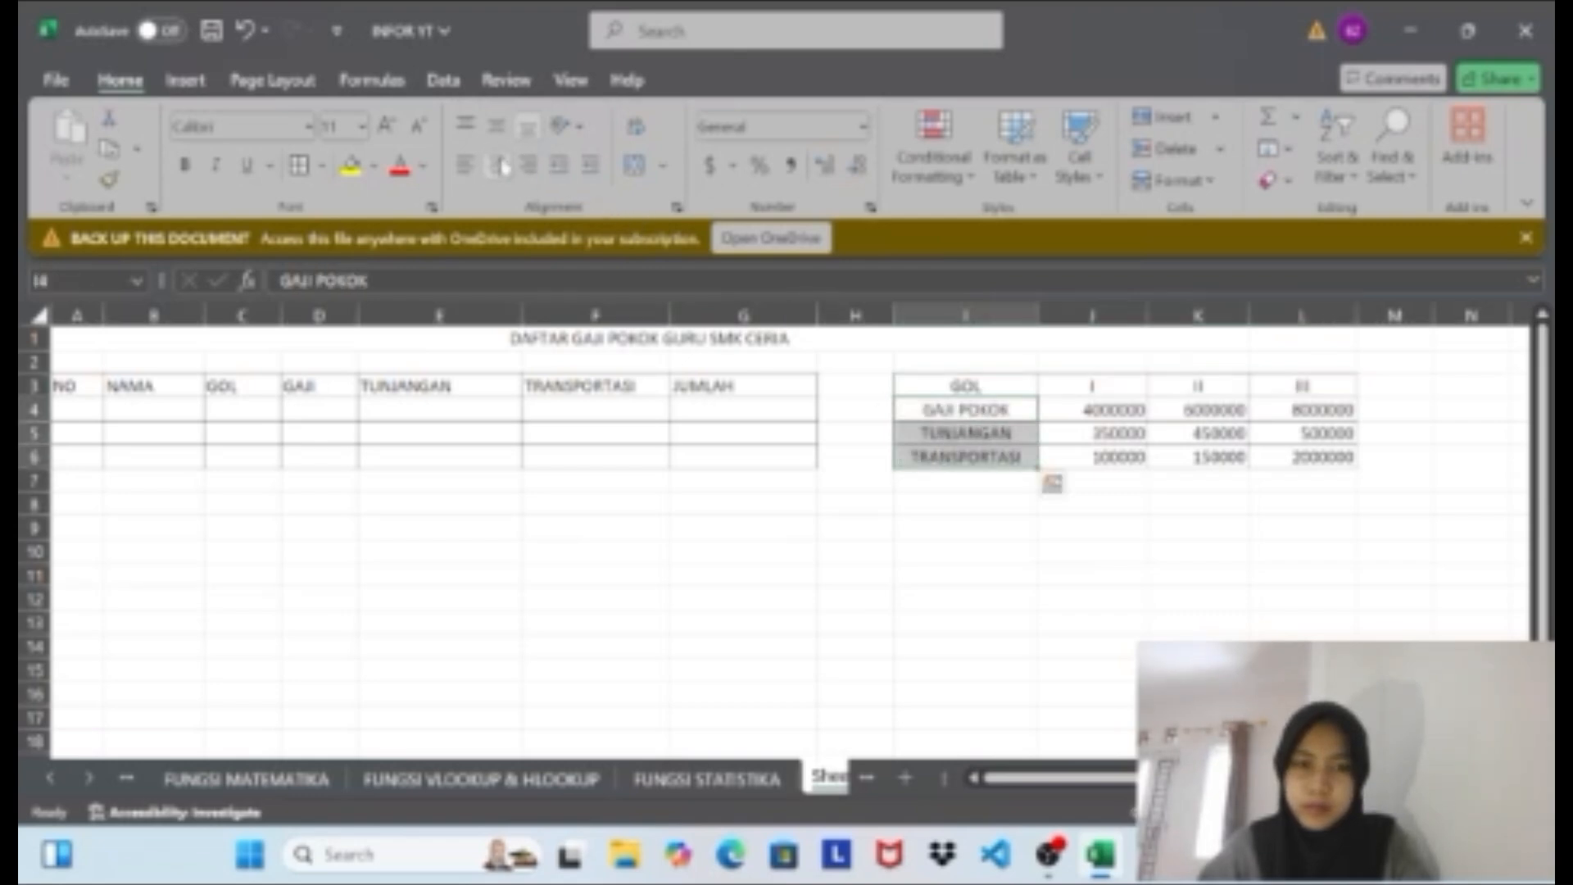
left_click(616, 547)
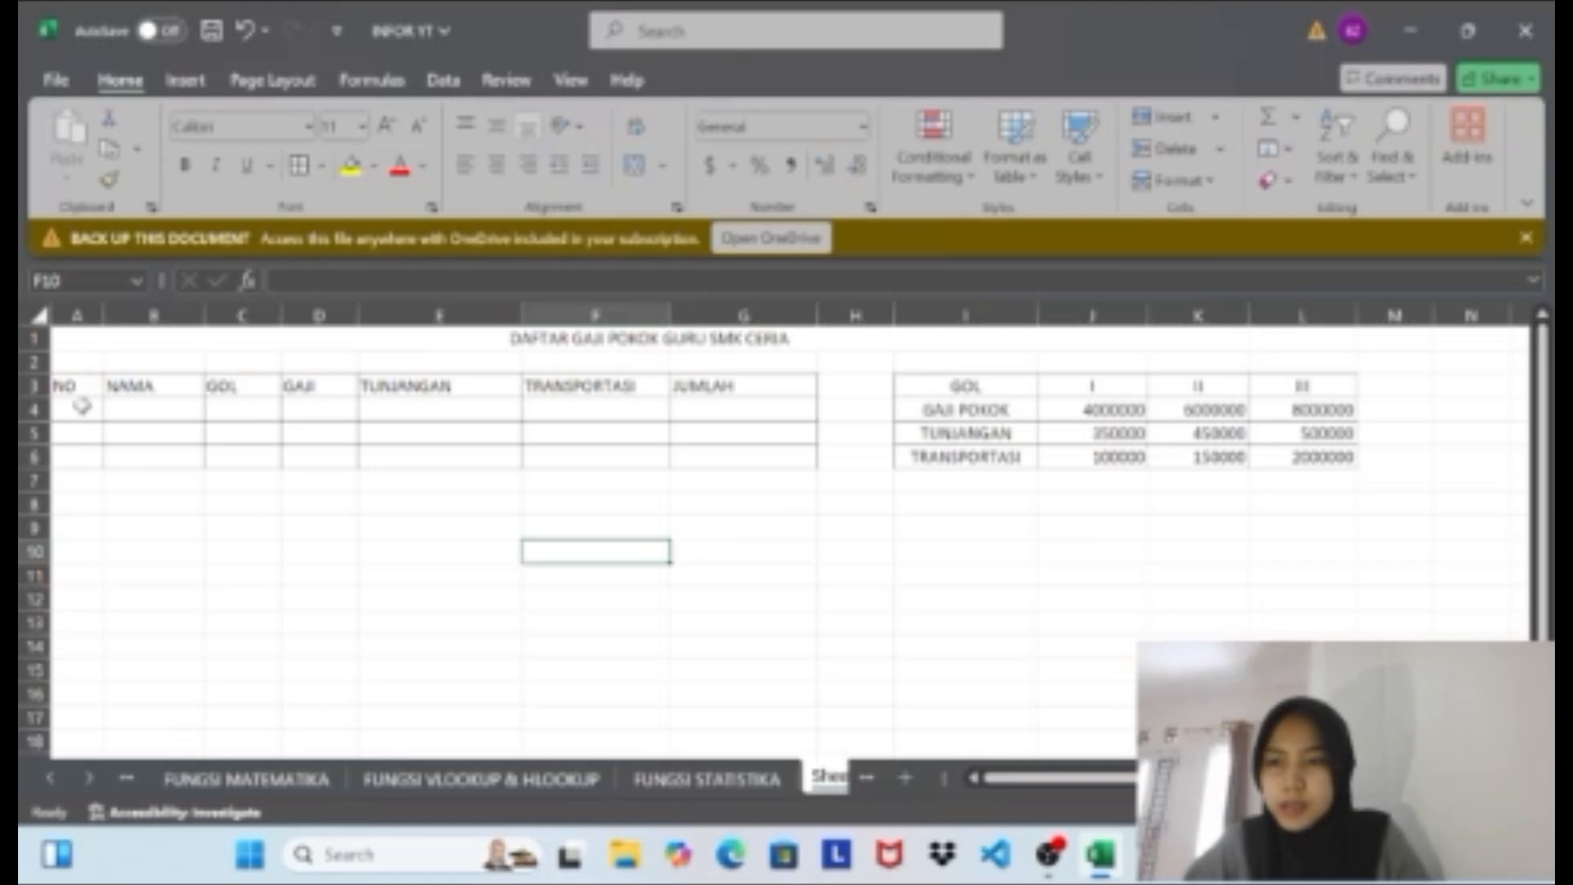
Enter the formula =ROW()-ROW($A$3) in cell A4 under the NO header to number the first entry.
left_click(82, 406)
double_click(80, 409)
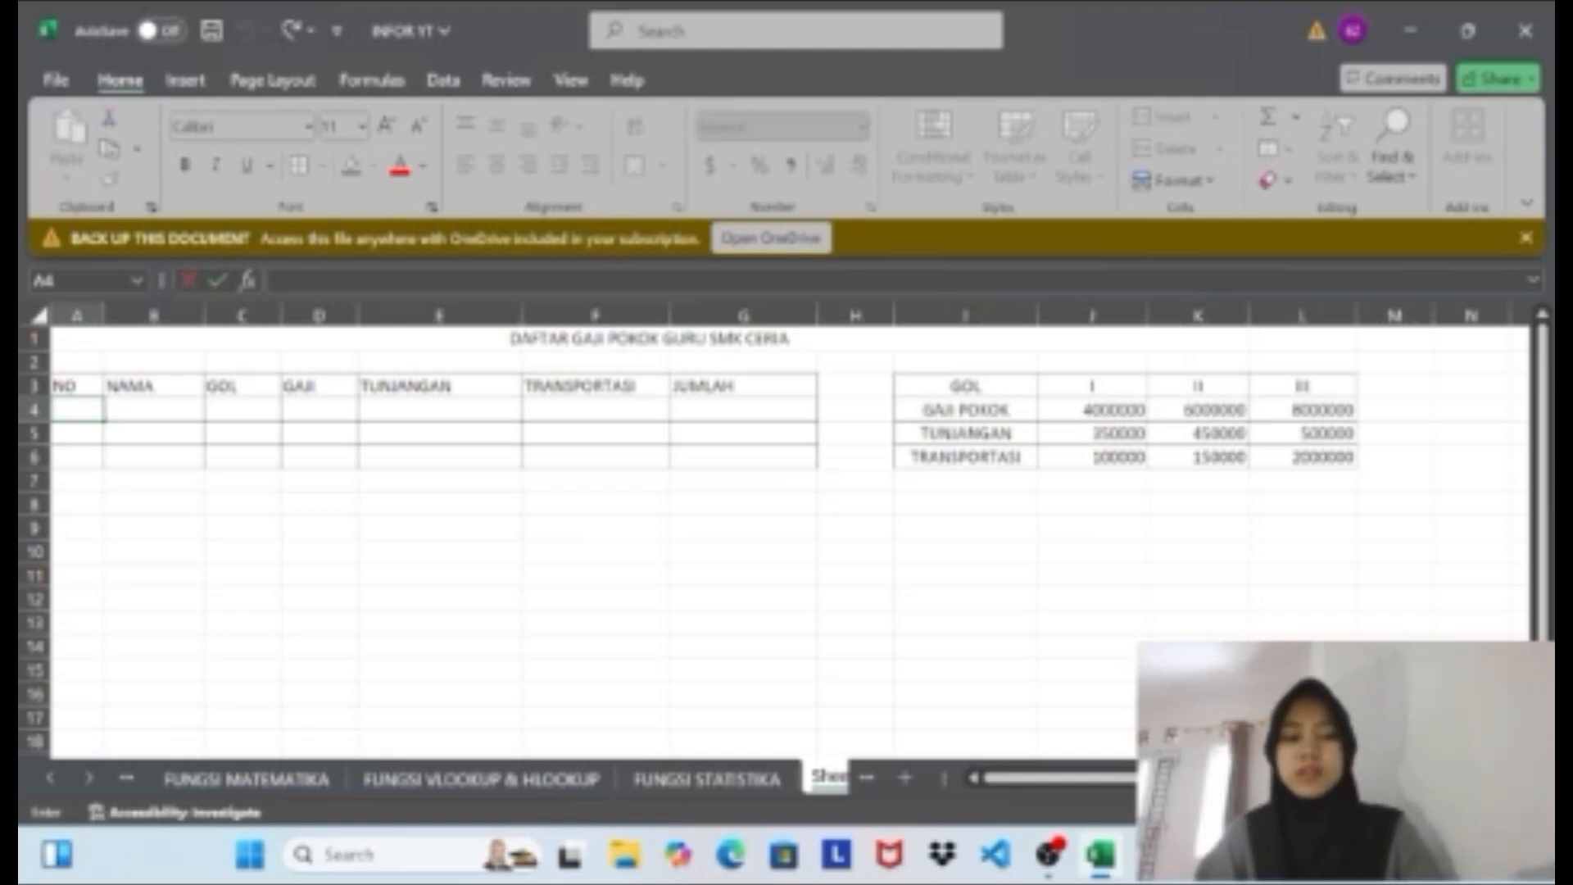
type("=")
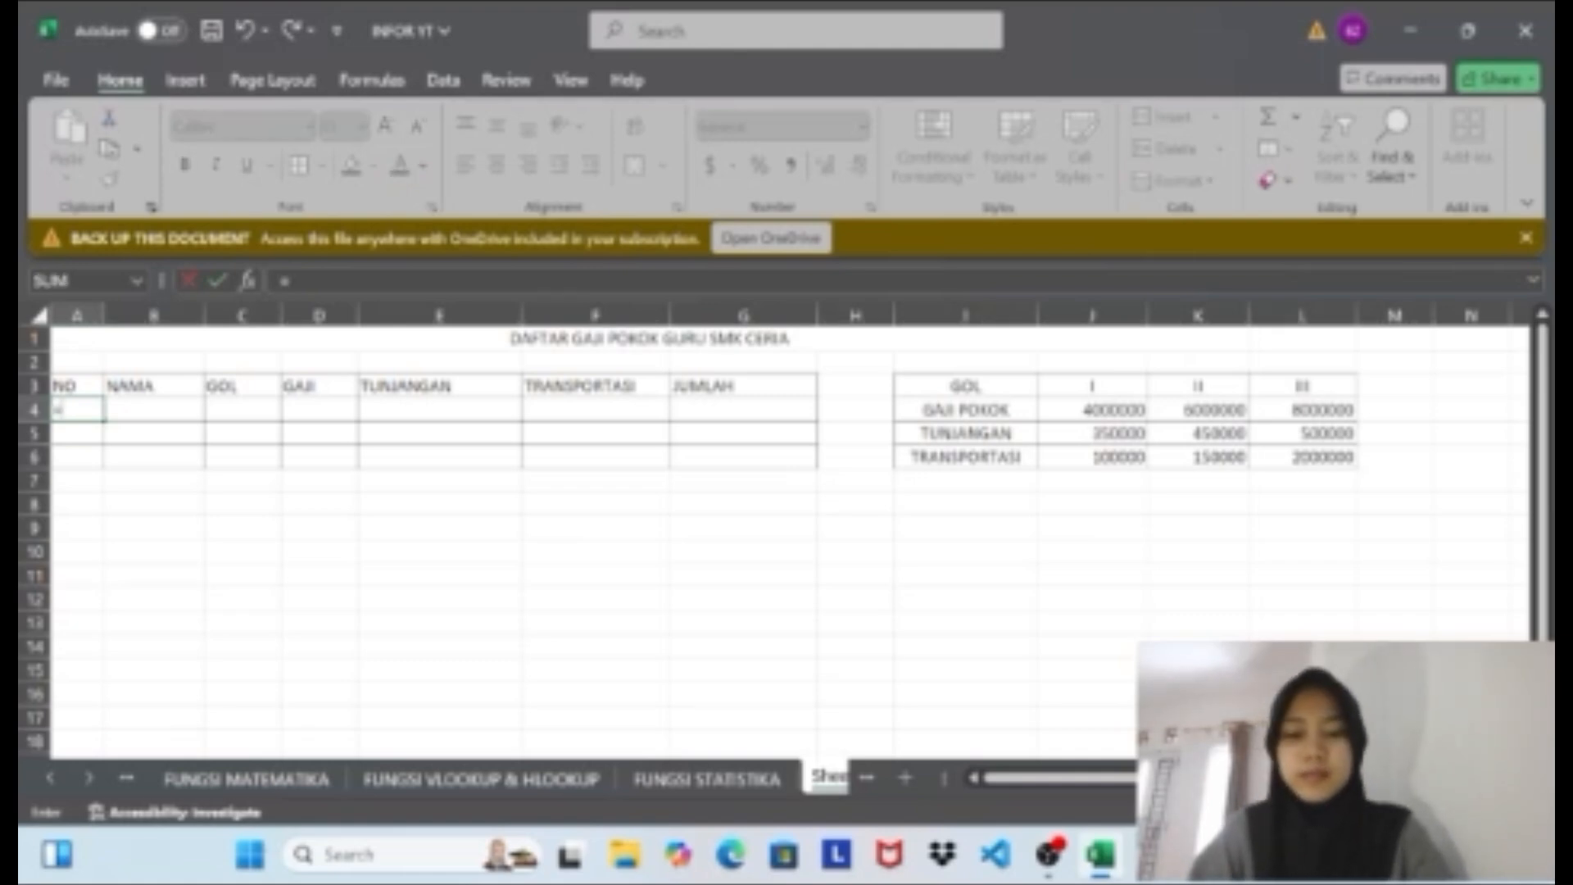
type("ROW")
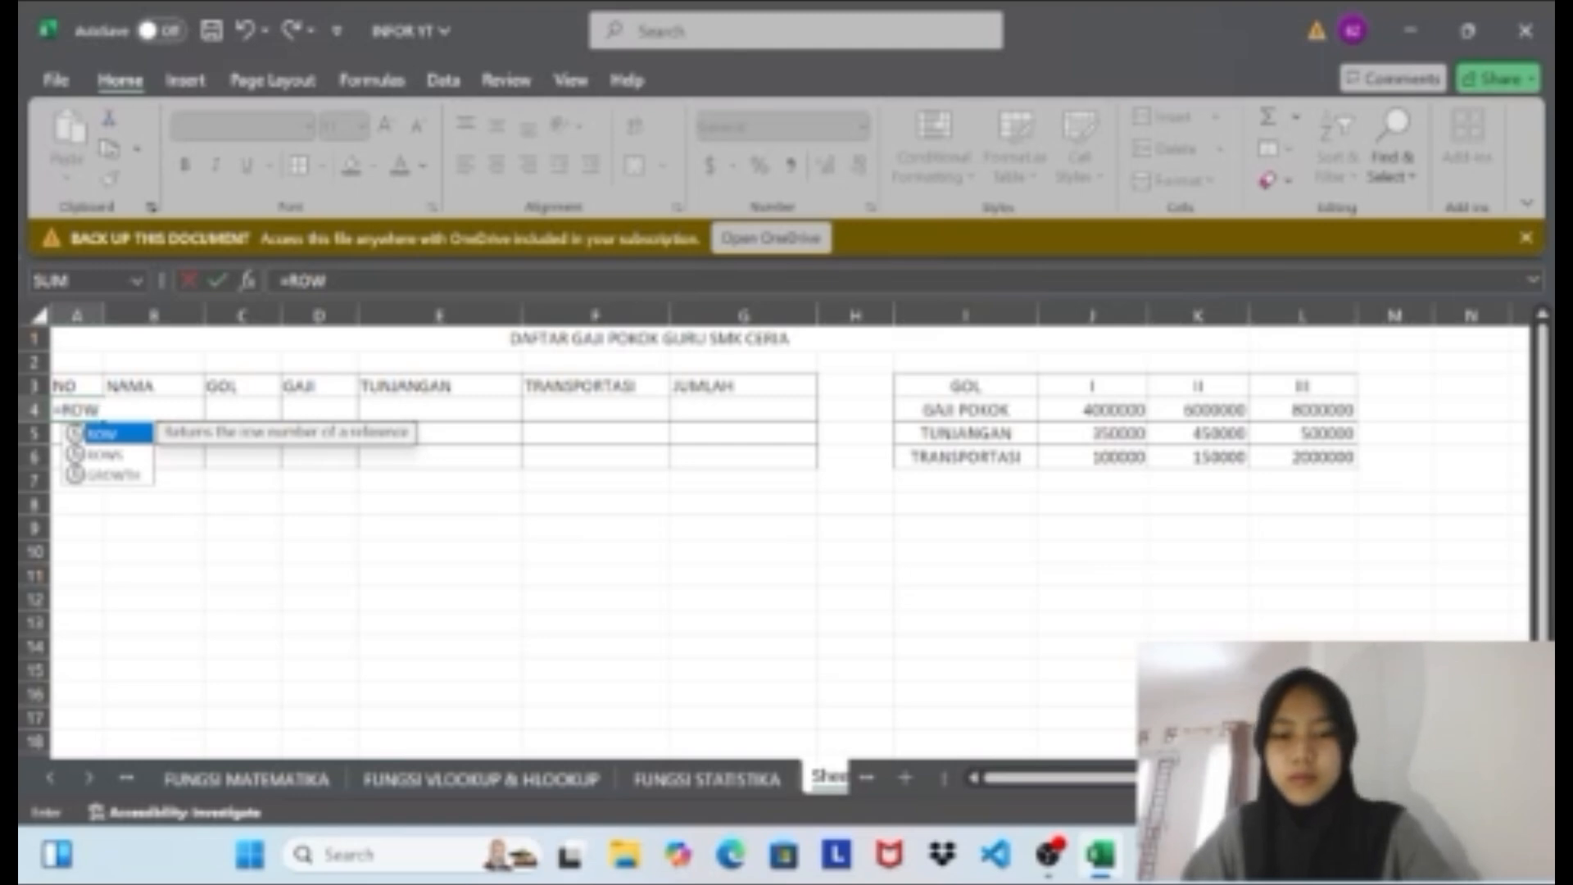
type("()-")
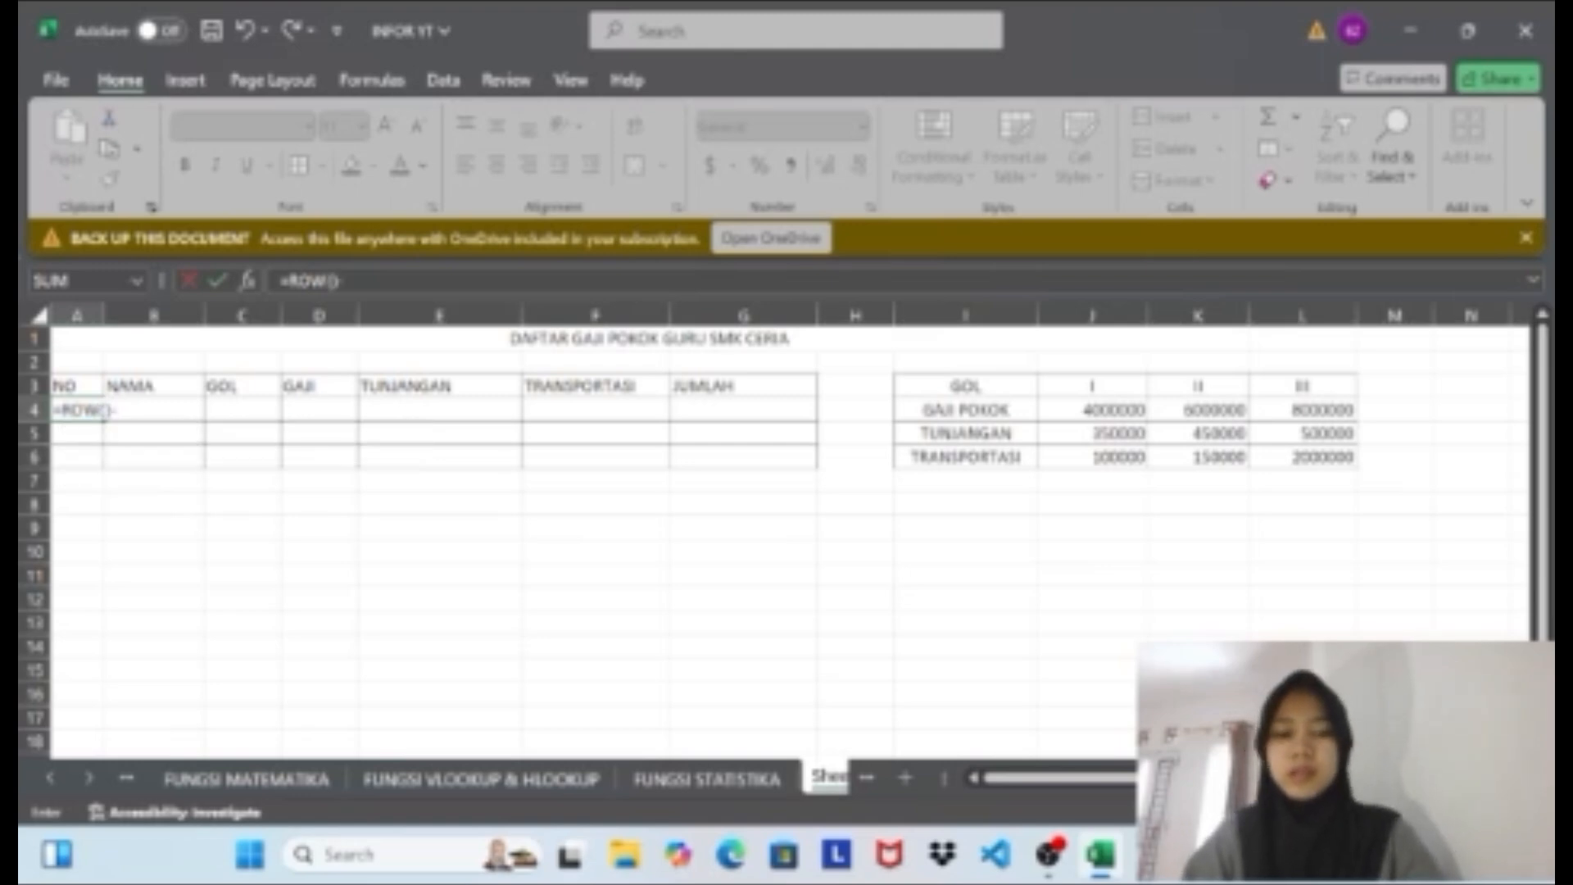
type("ROW")
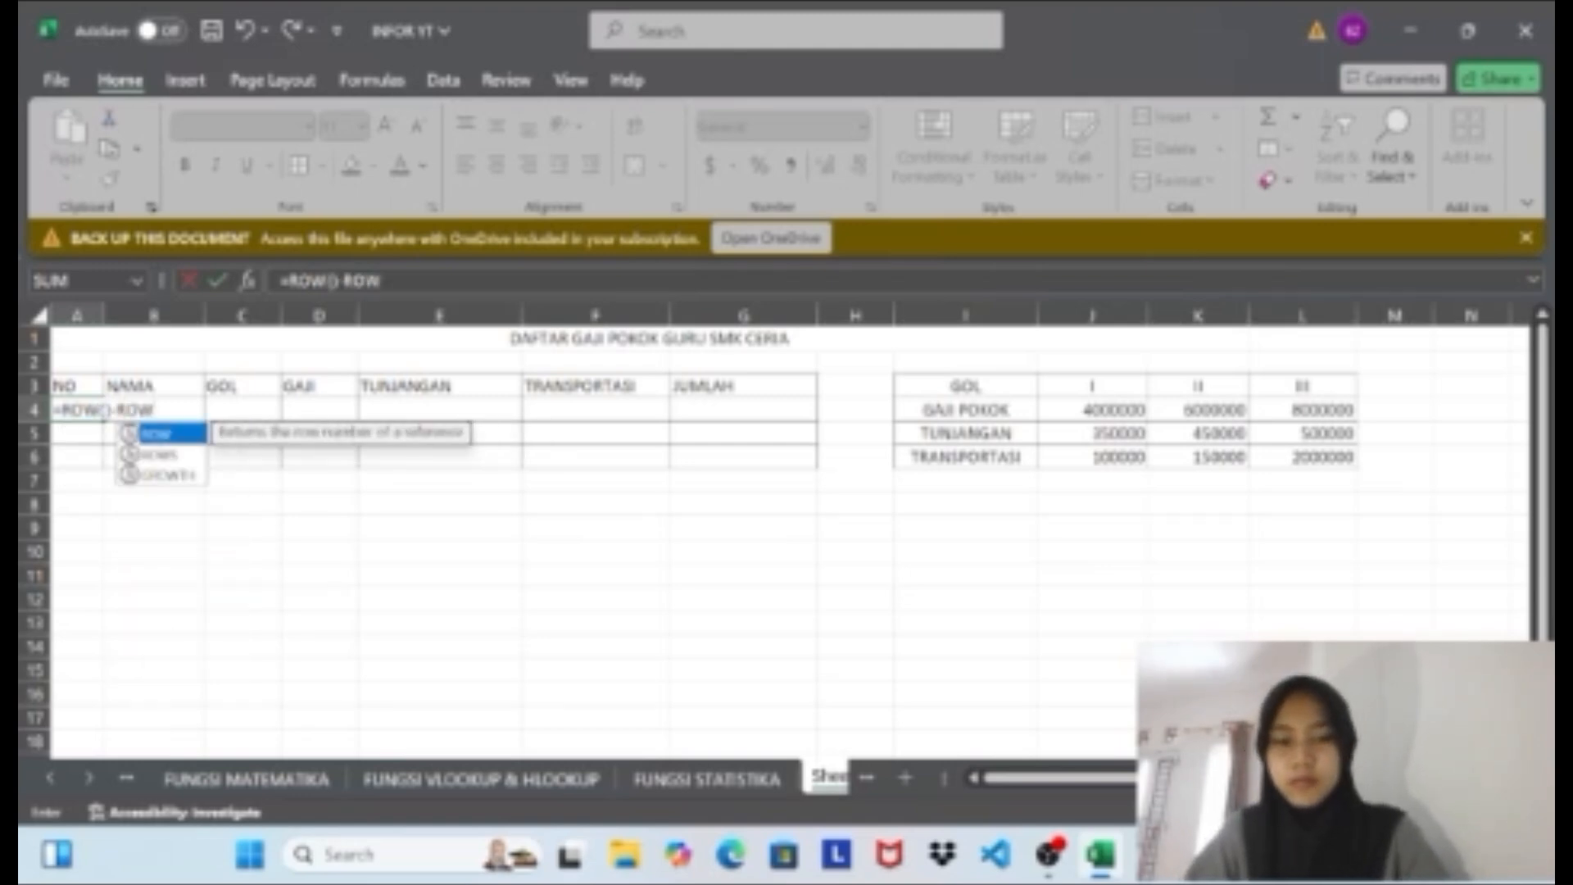
type("(")
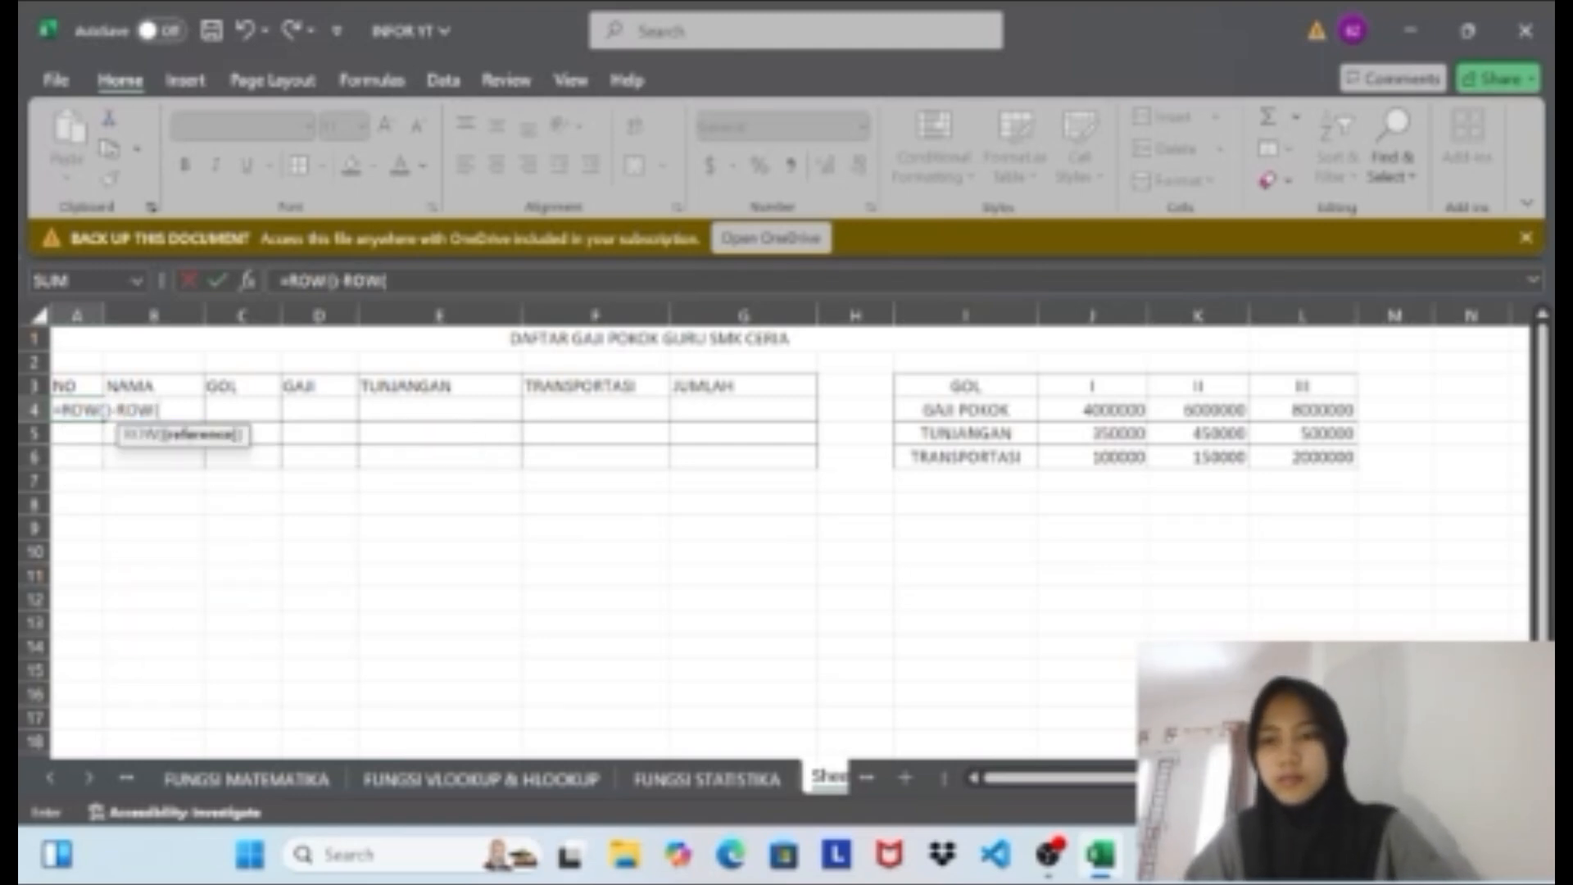
left_click(74, 383)
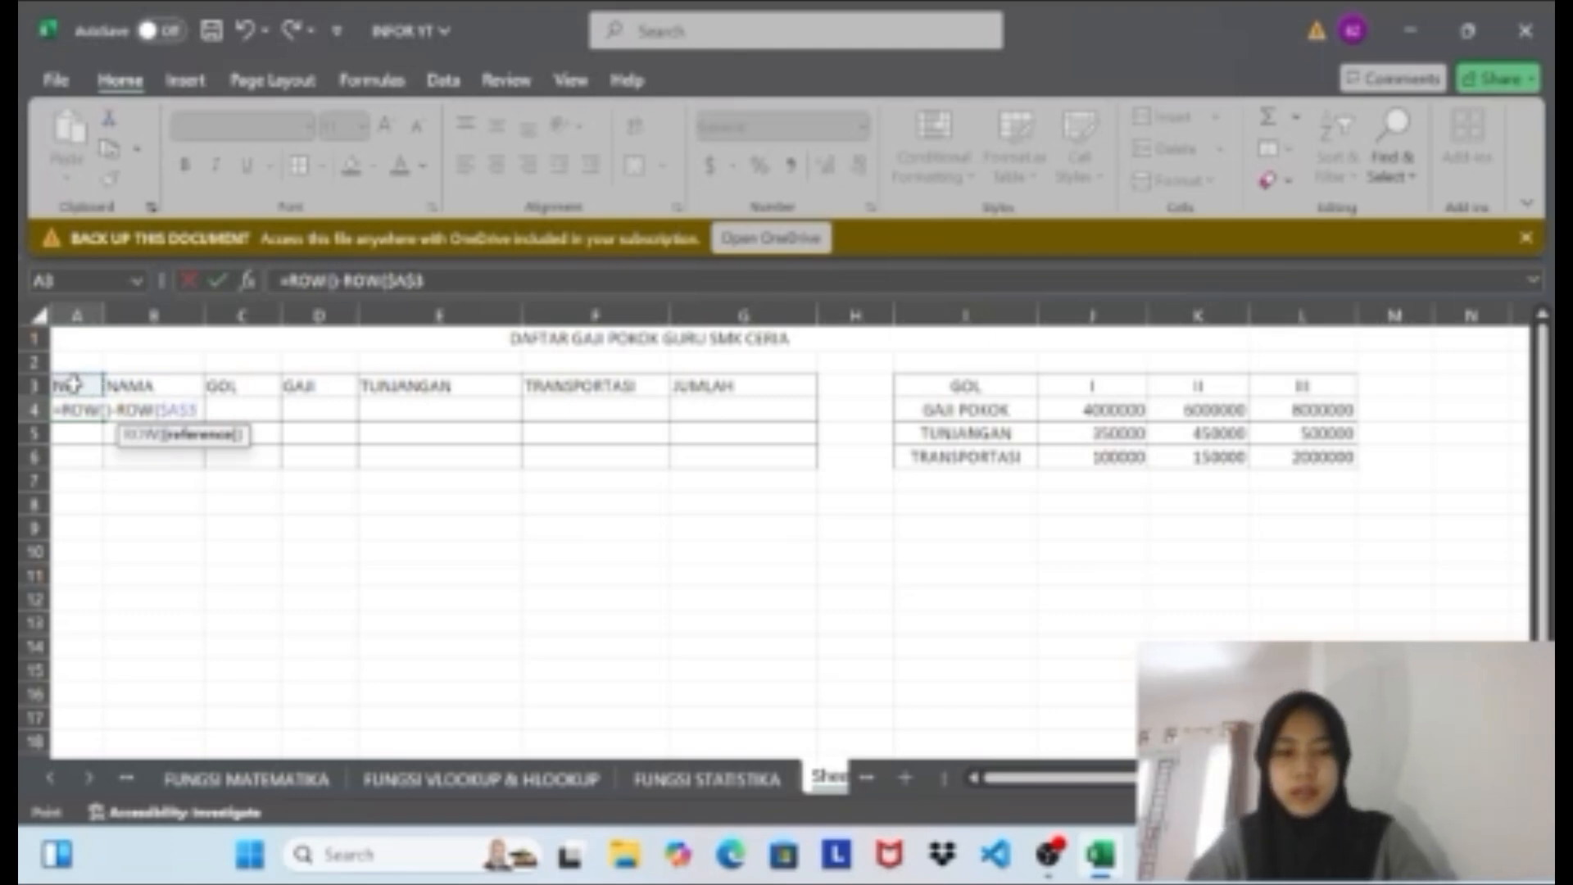
type(")")
key("Return")
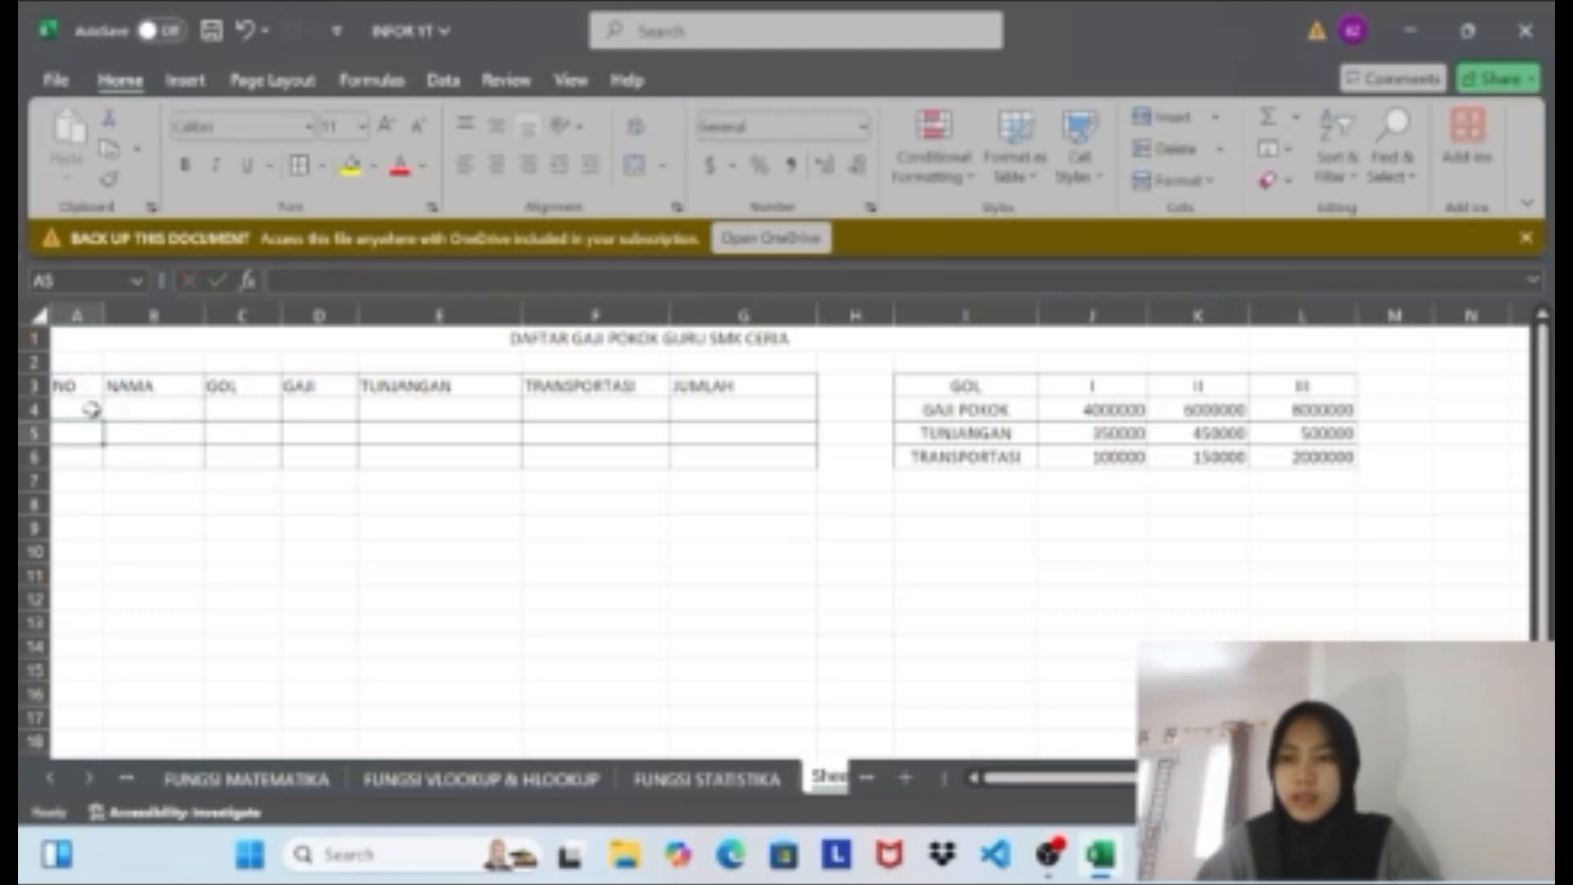
Fill the numbering formula from A4 down to A6 in the NO column.
left_click(92, 408)
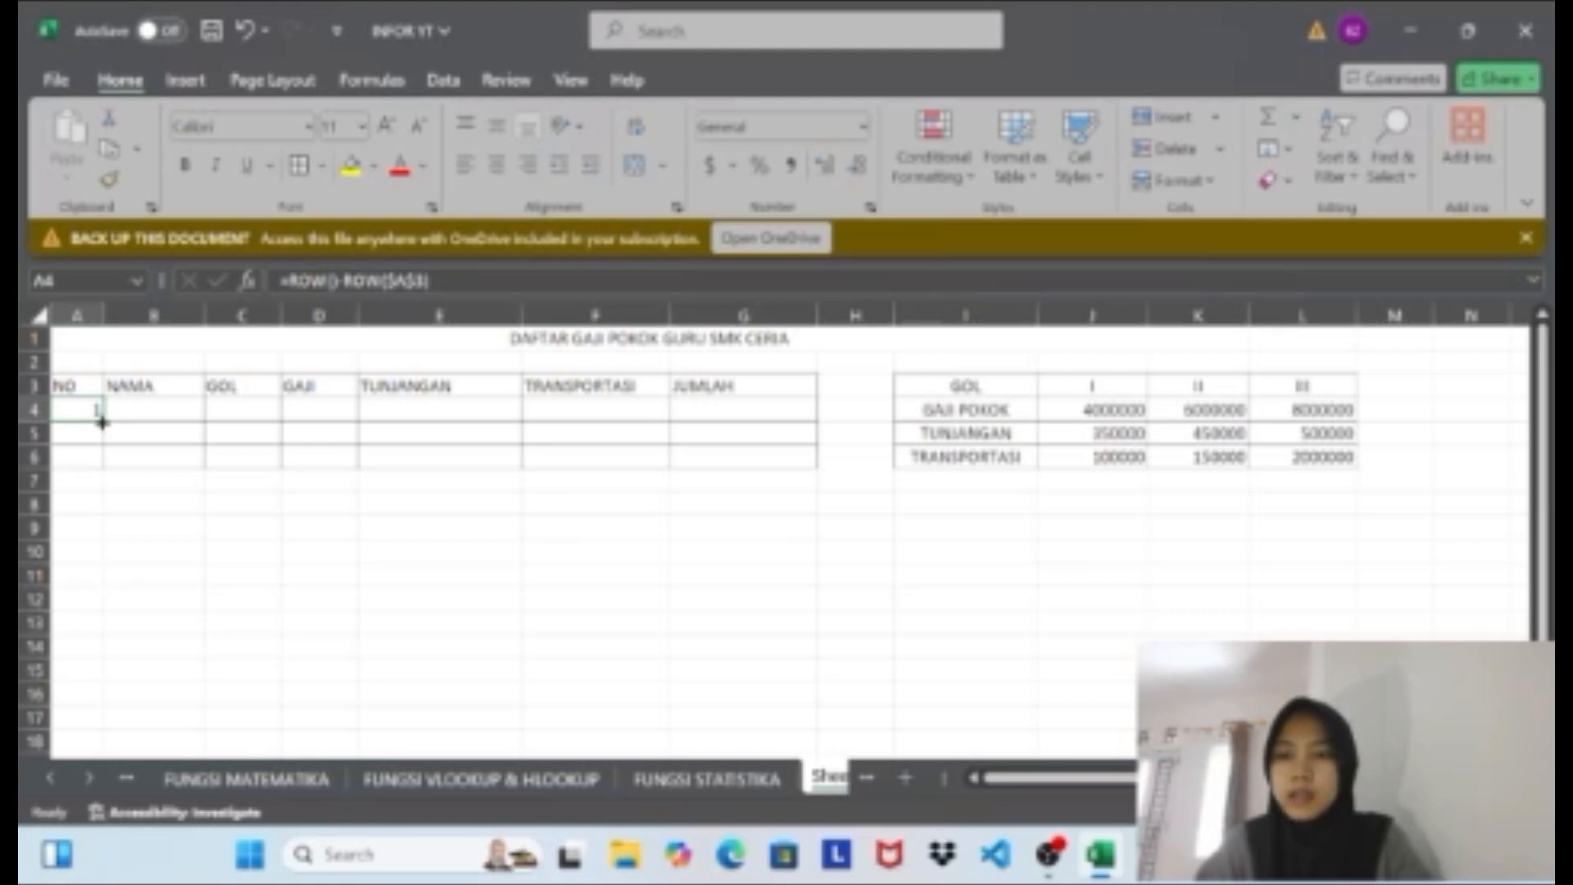
left_click_drag(104, 420, 107, 461)
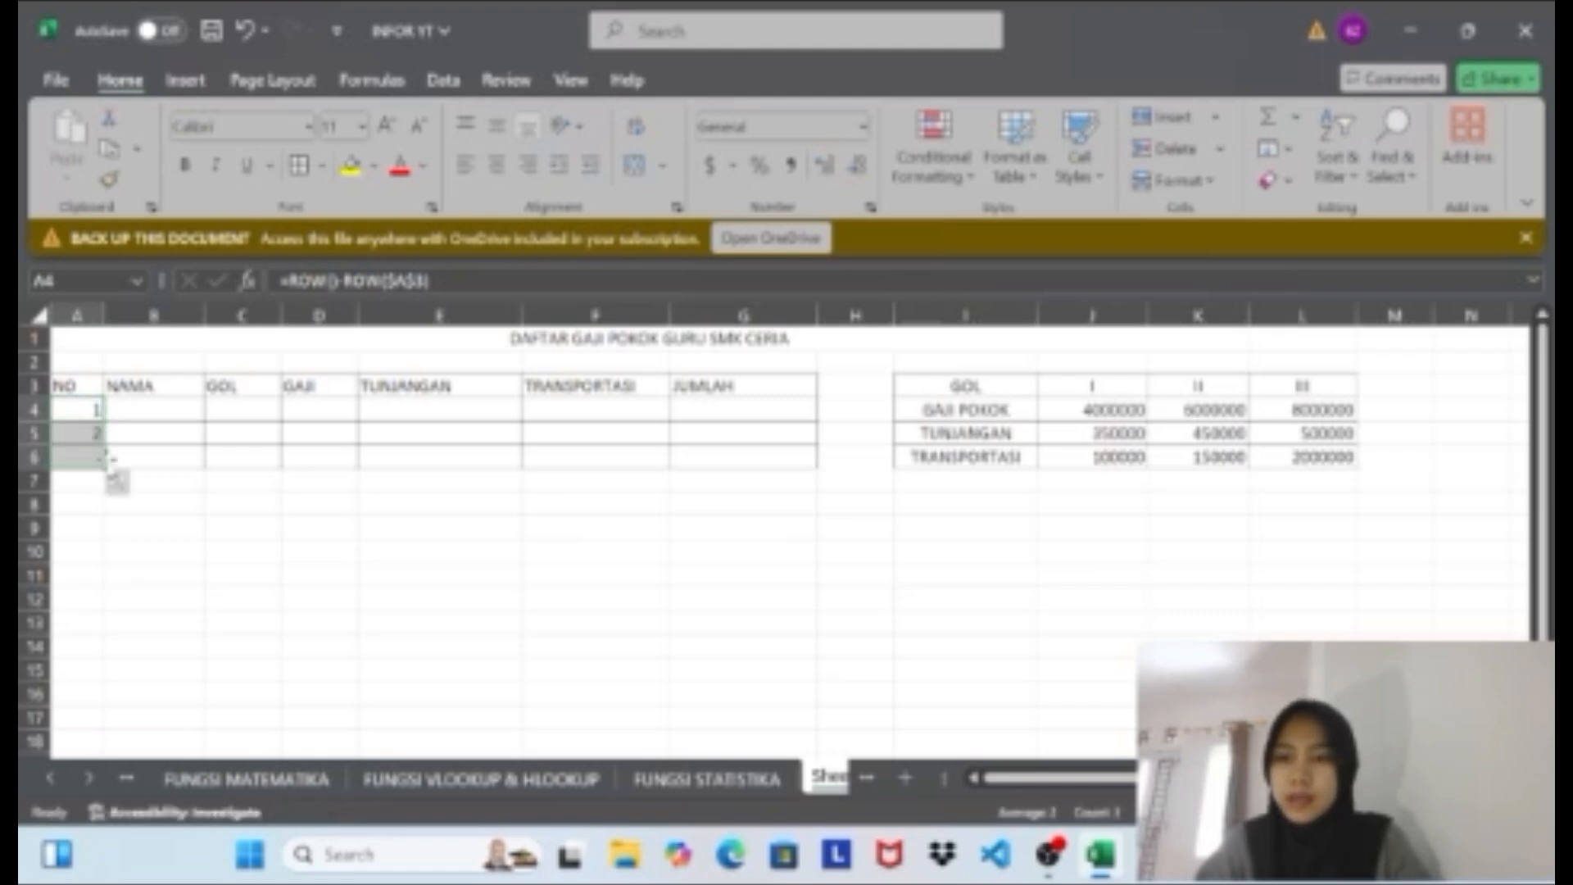
left_click(88, 383)
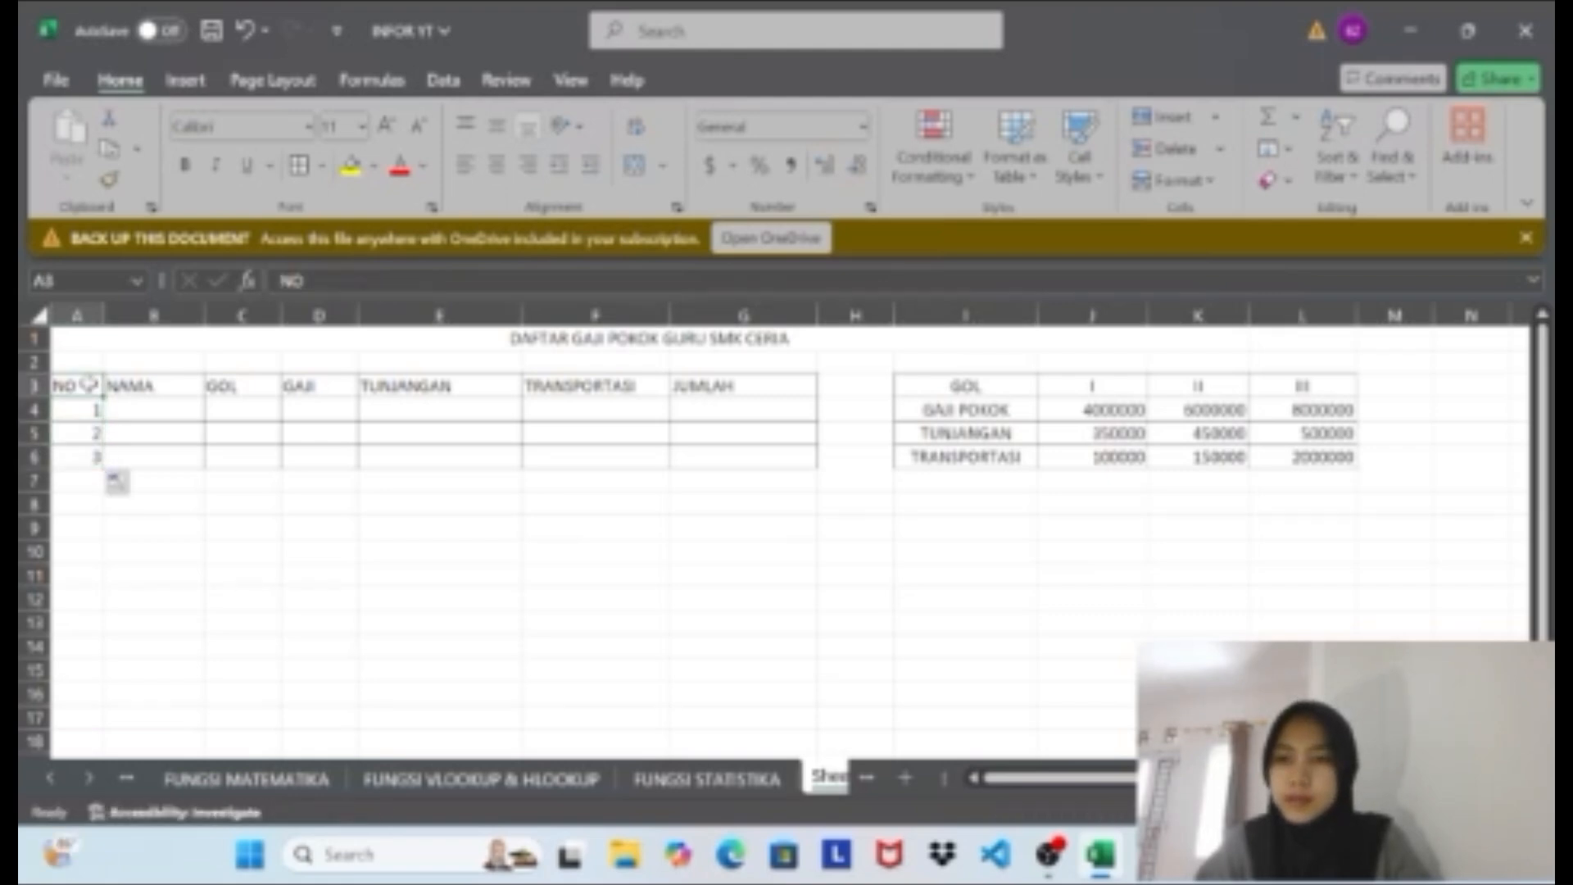
Enter the three teachers' first names in the NAMA column, cells B4 to B6.
left_click(117, 408)
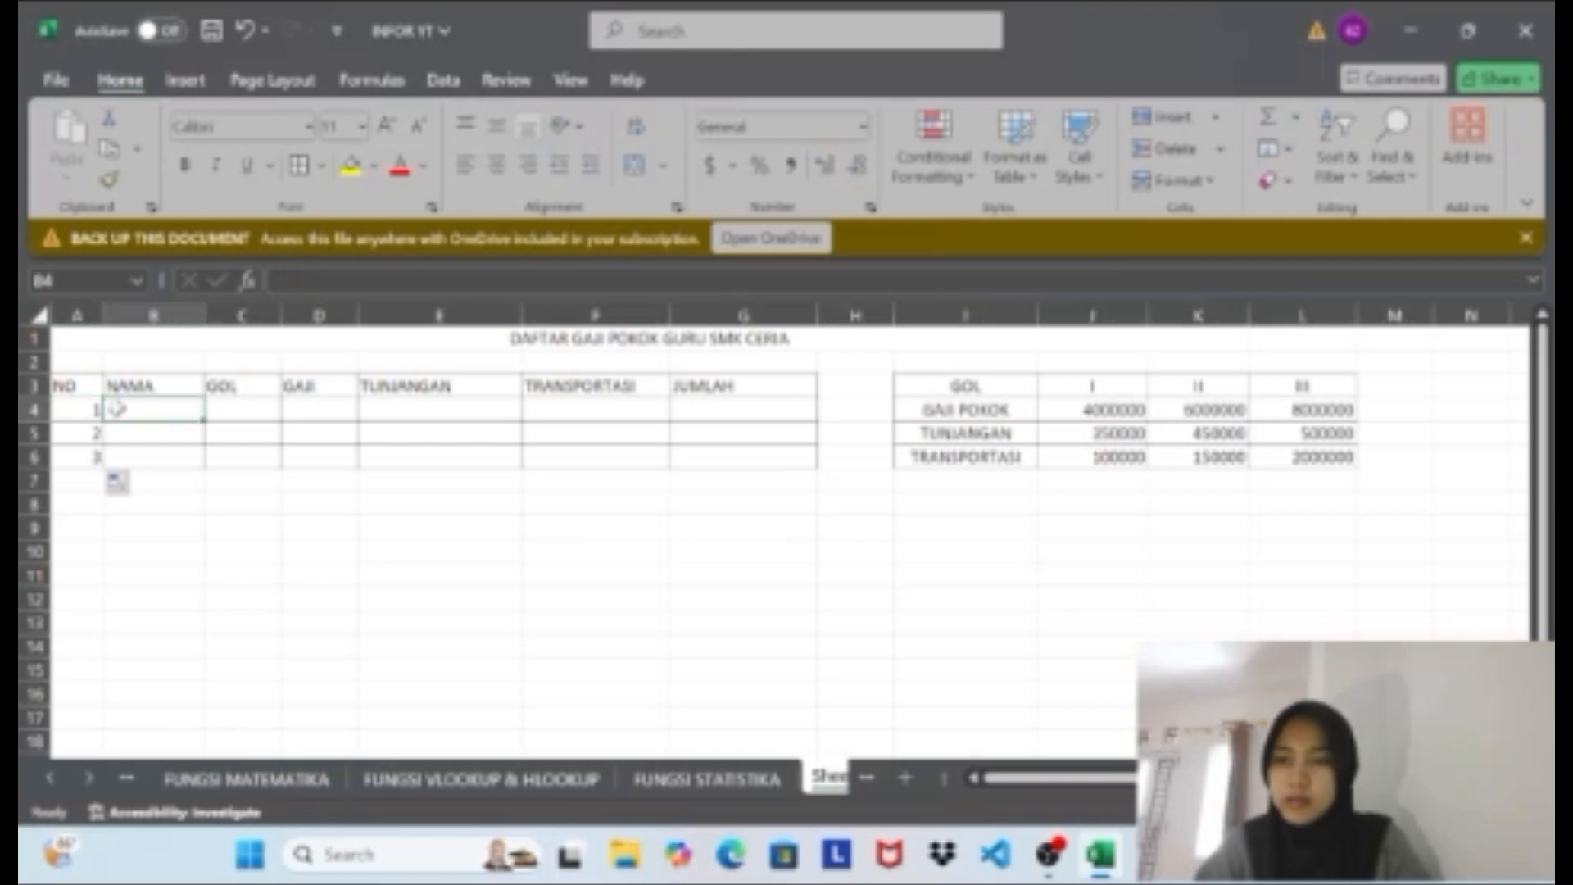
key("BackSpace")
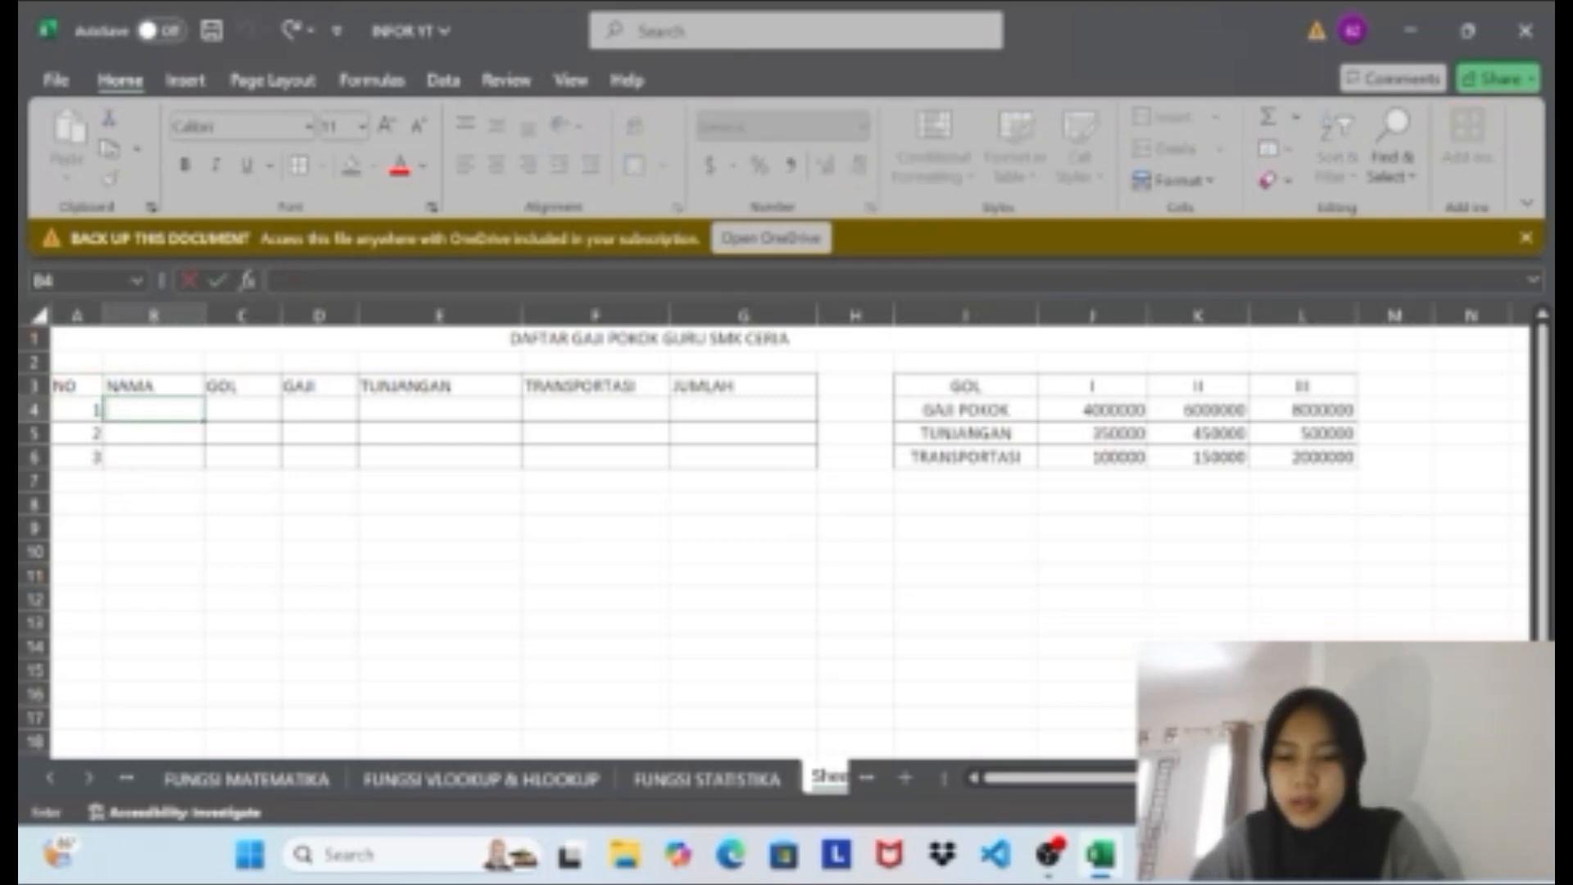
type("BUNGA")
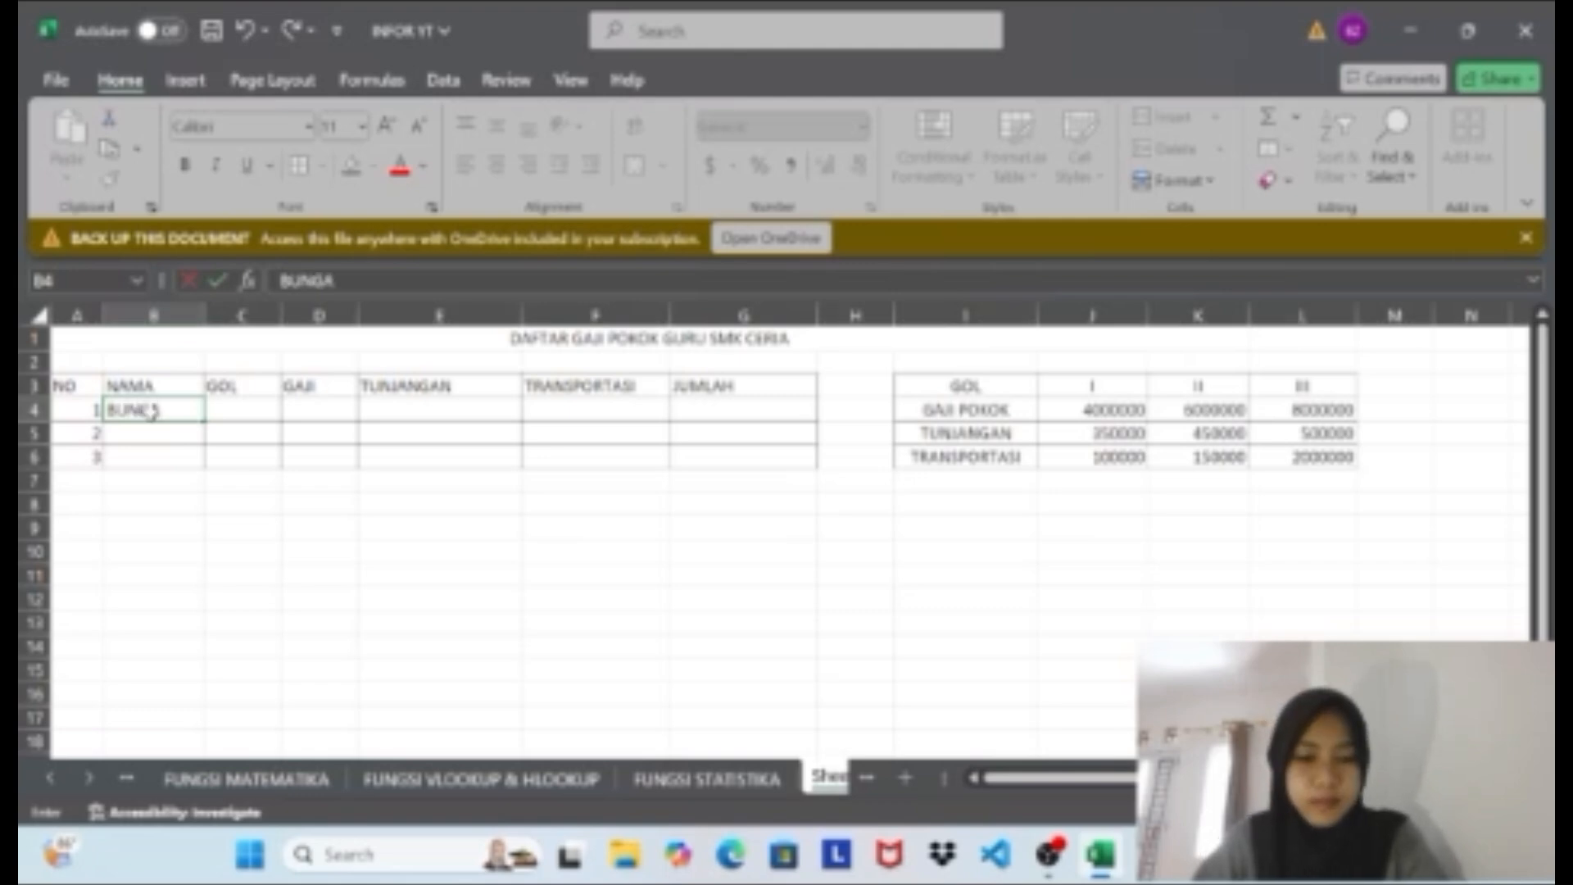
key("Return")
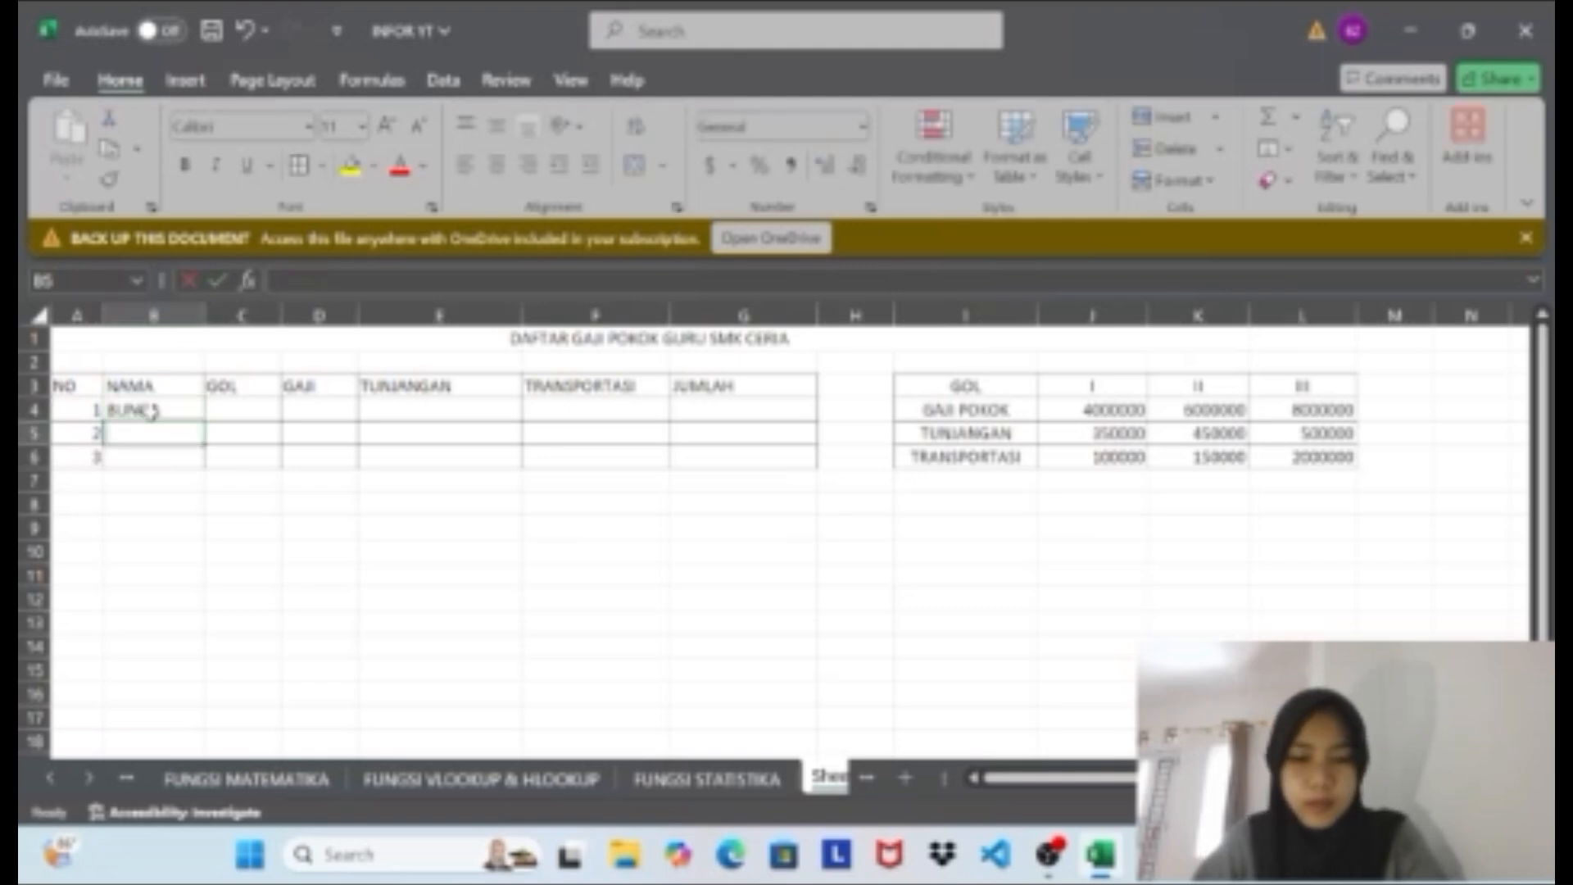
type("KARIN")
key("Return")
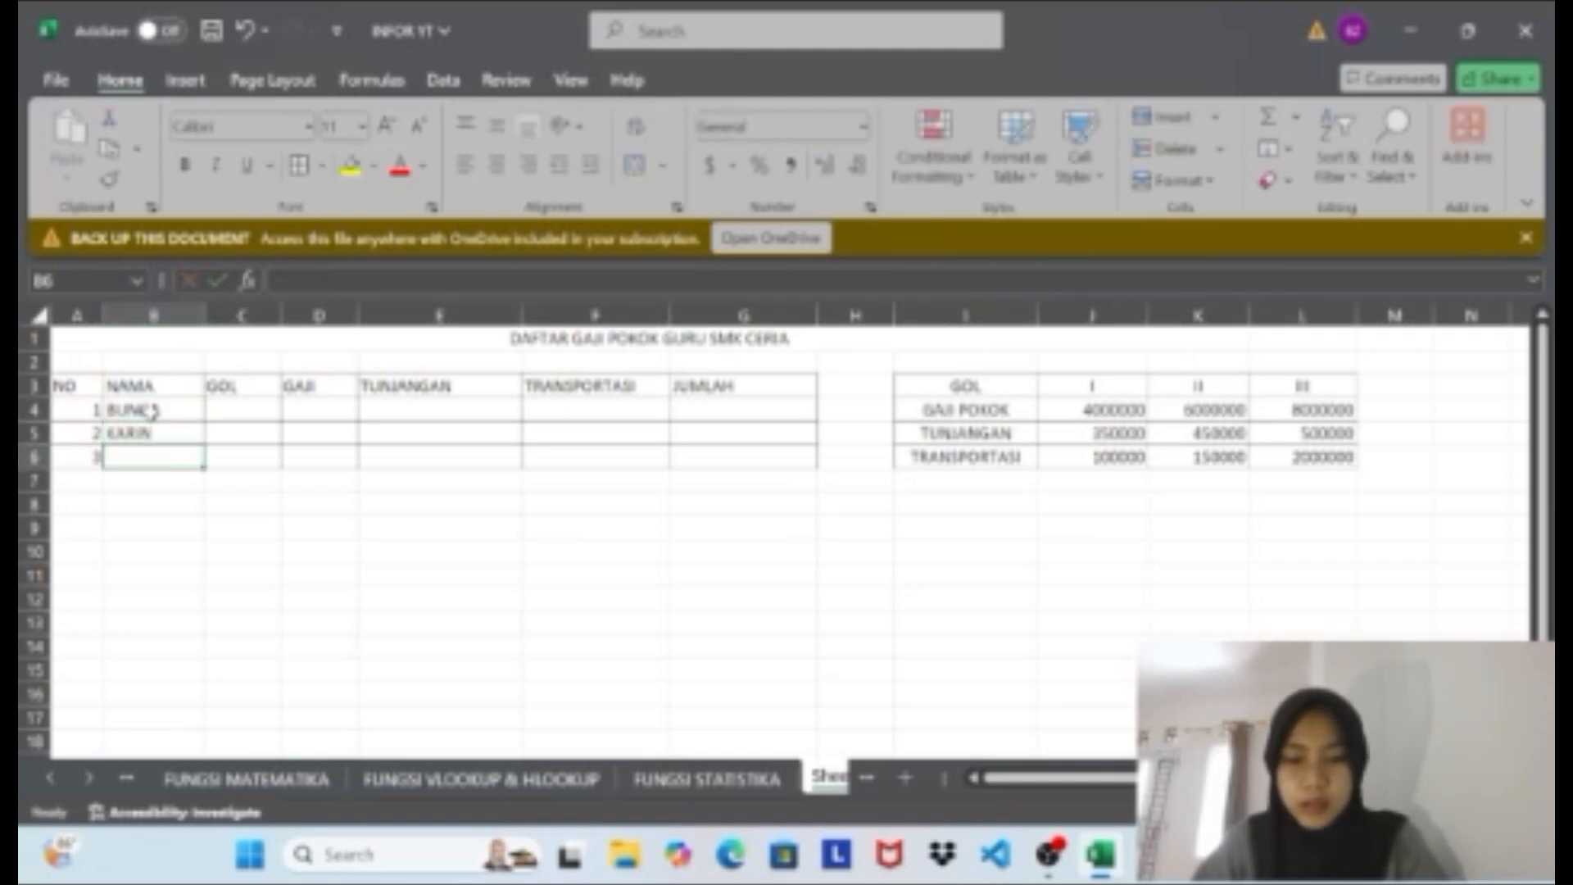
type("FAHRI")
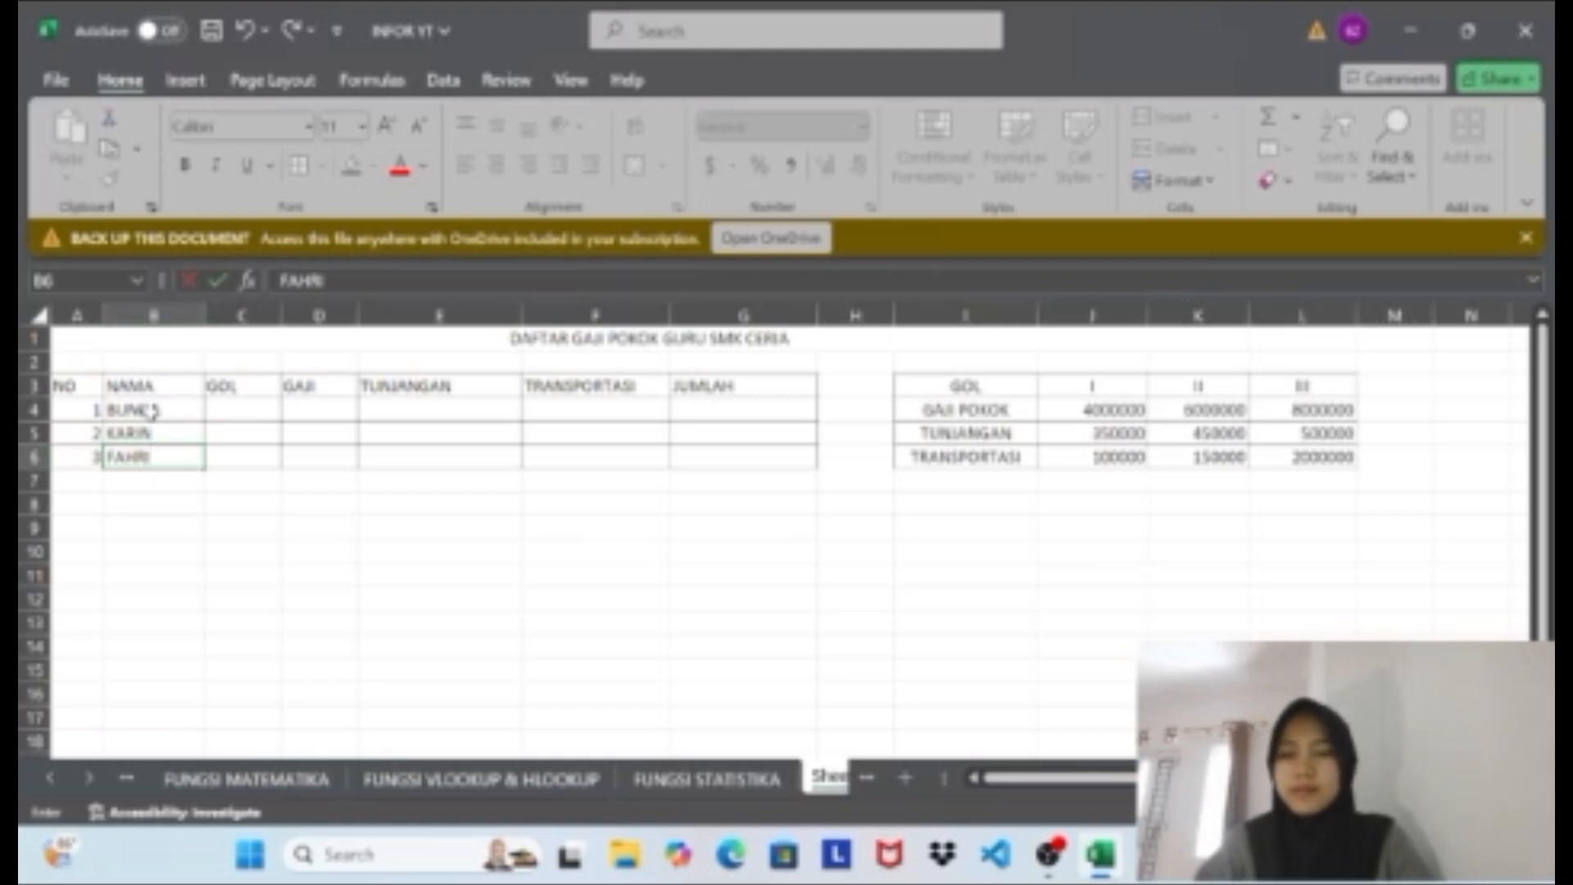
left_click(234, 408)
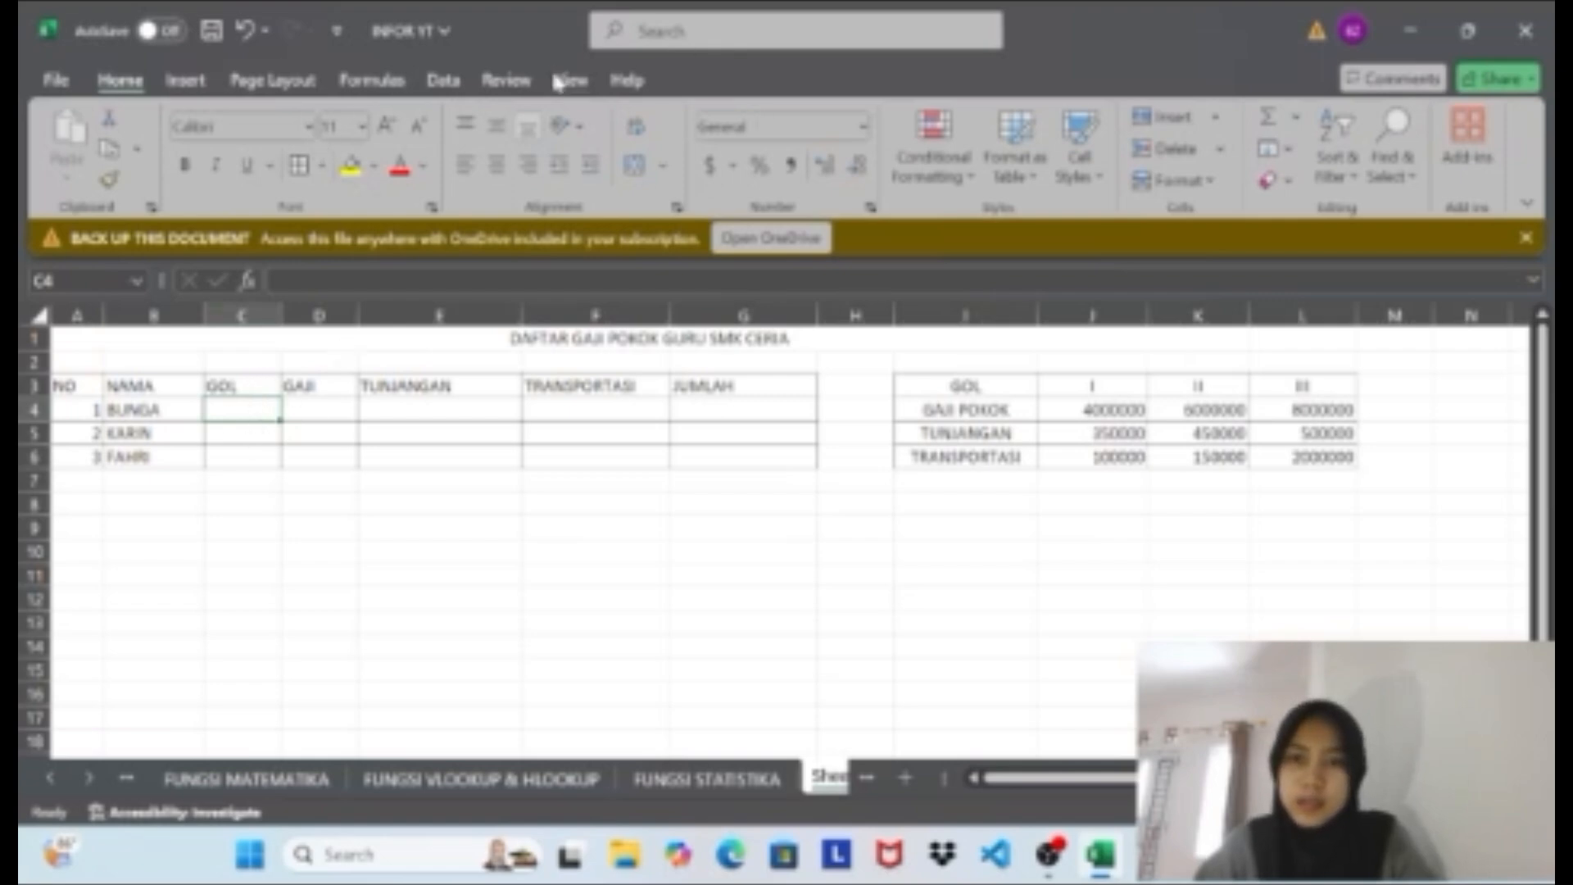
left_click(569, 80)
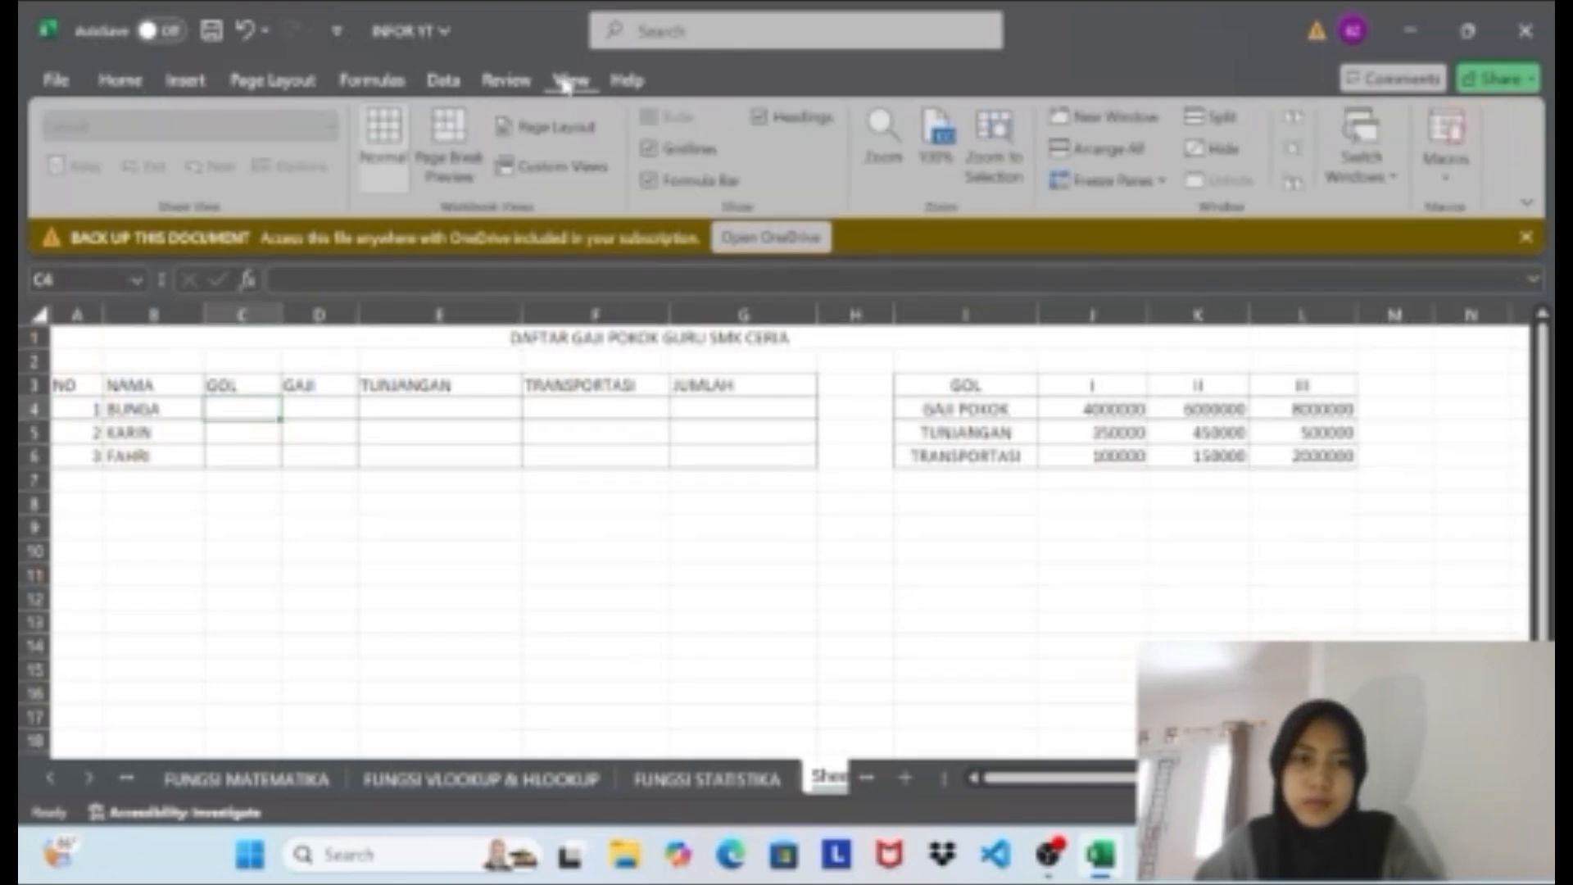
left_click(443, 81)
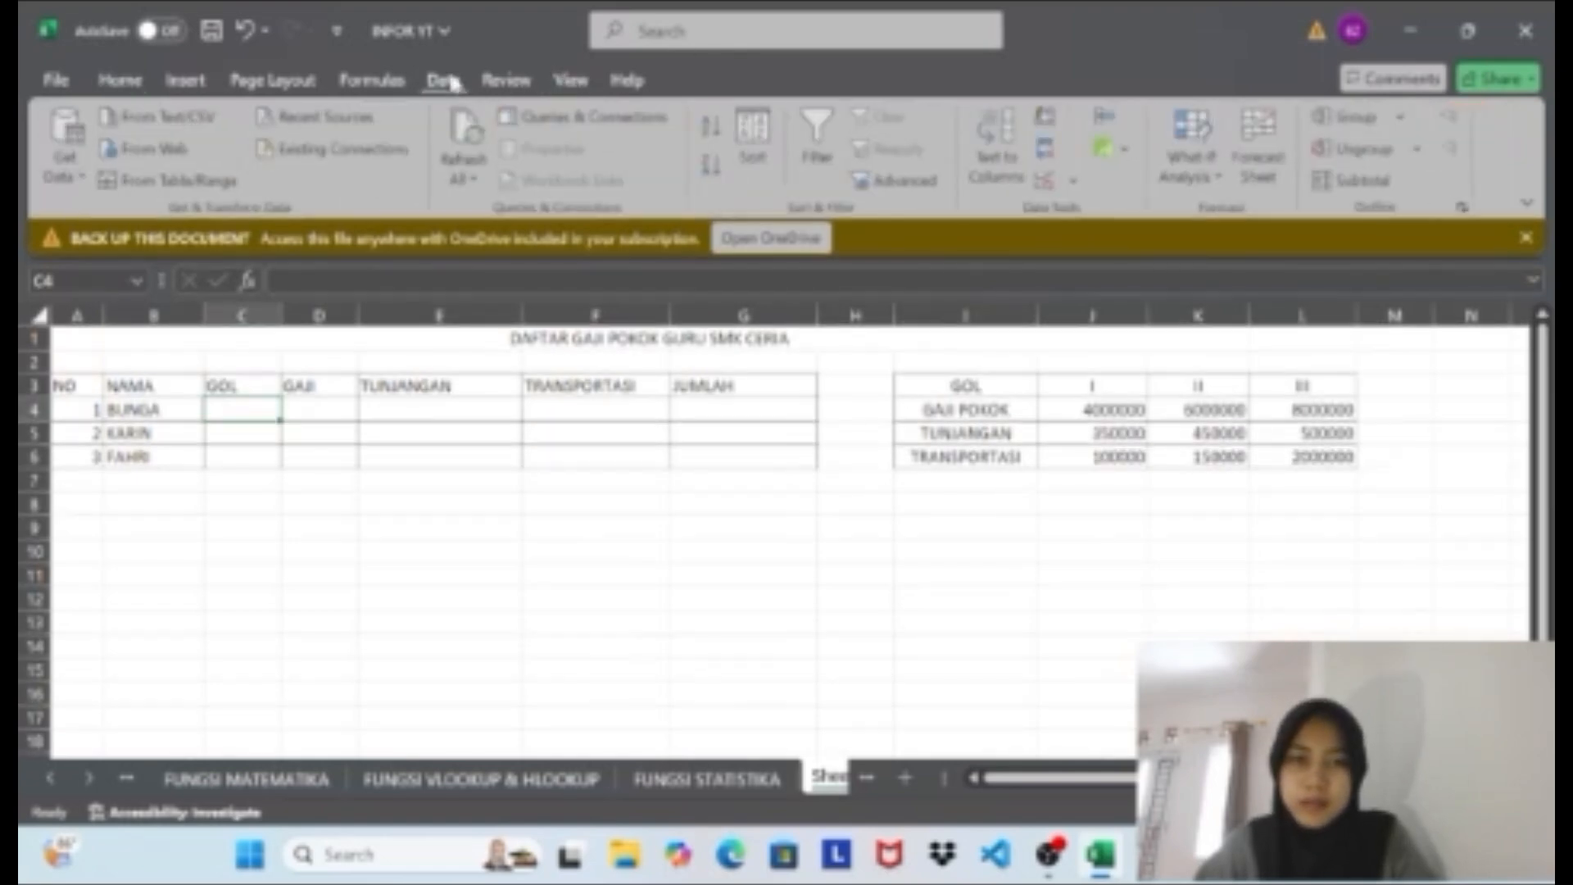
left_click(1051, 182)
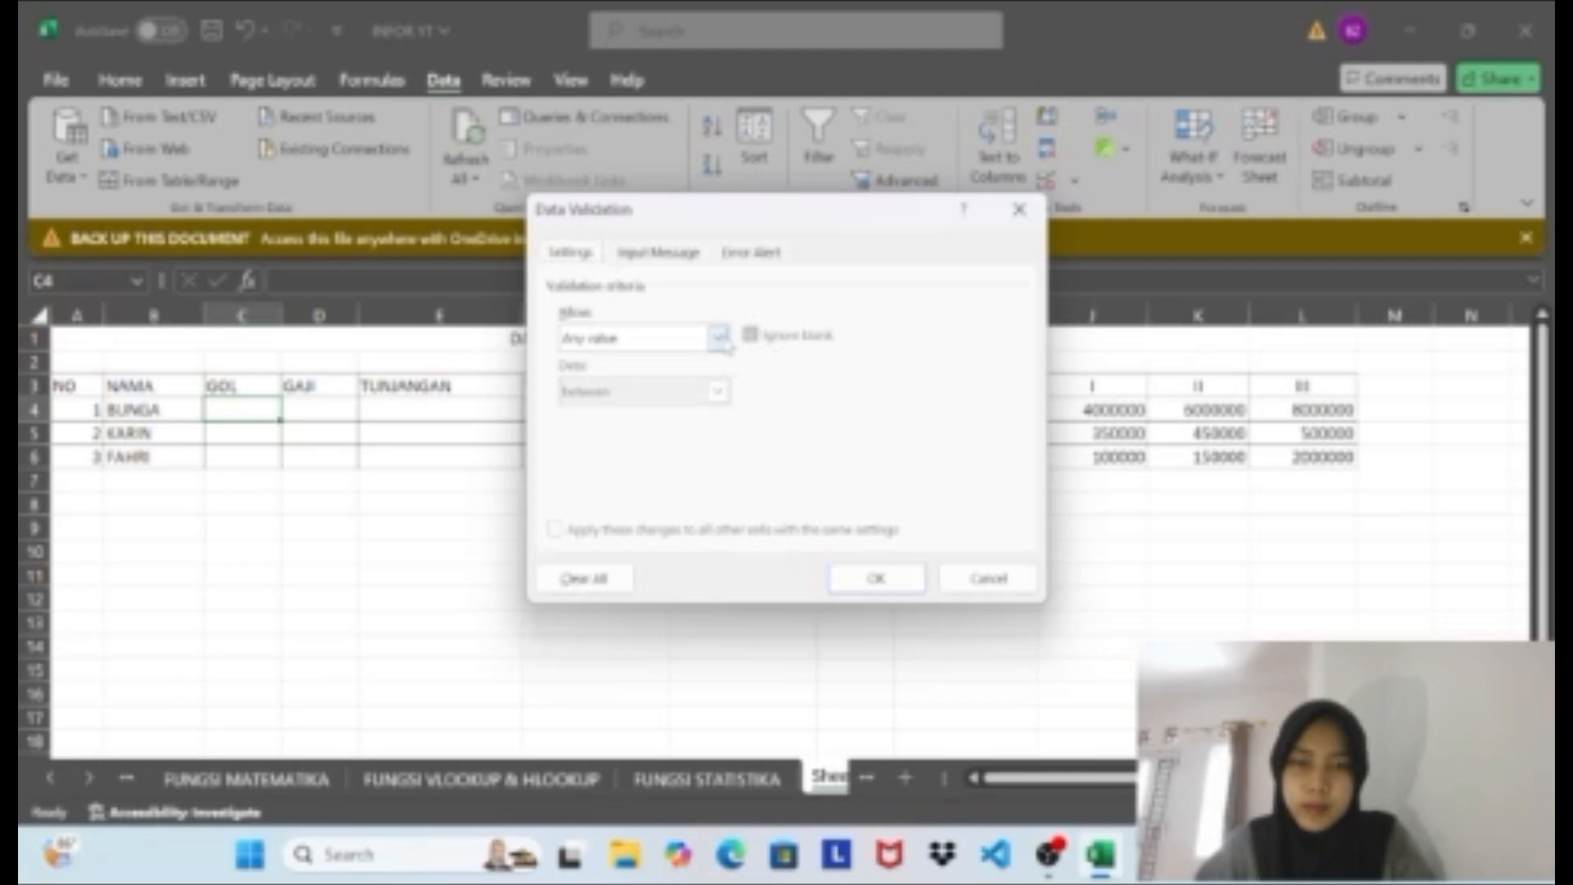
left_click(719, 338)
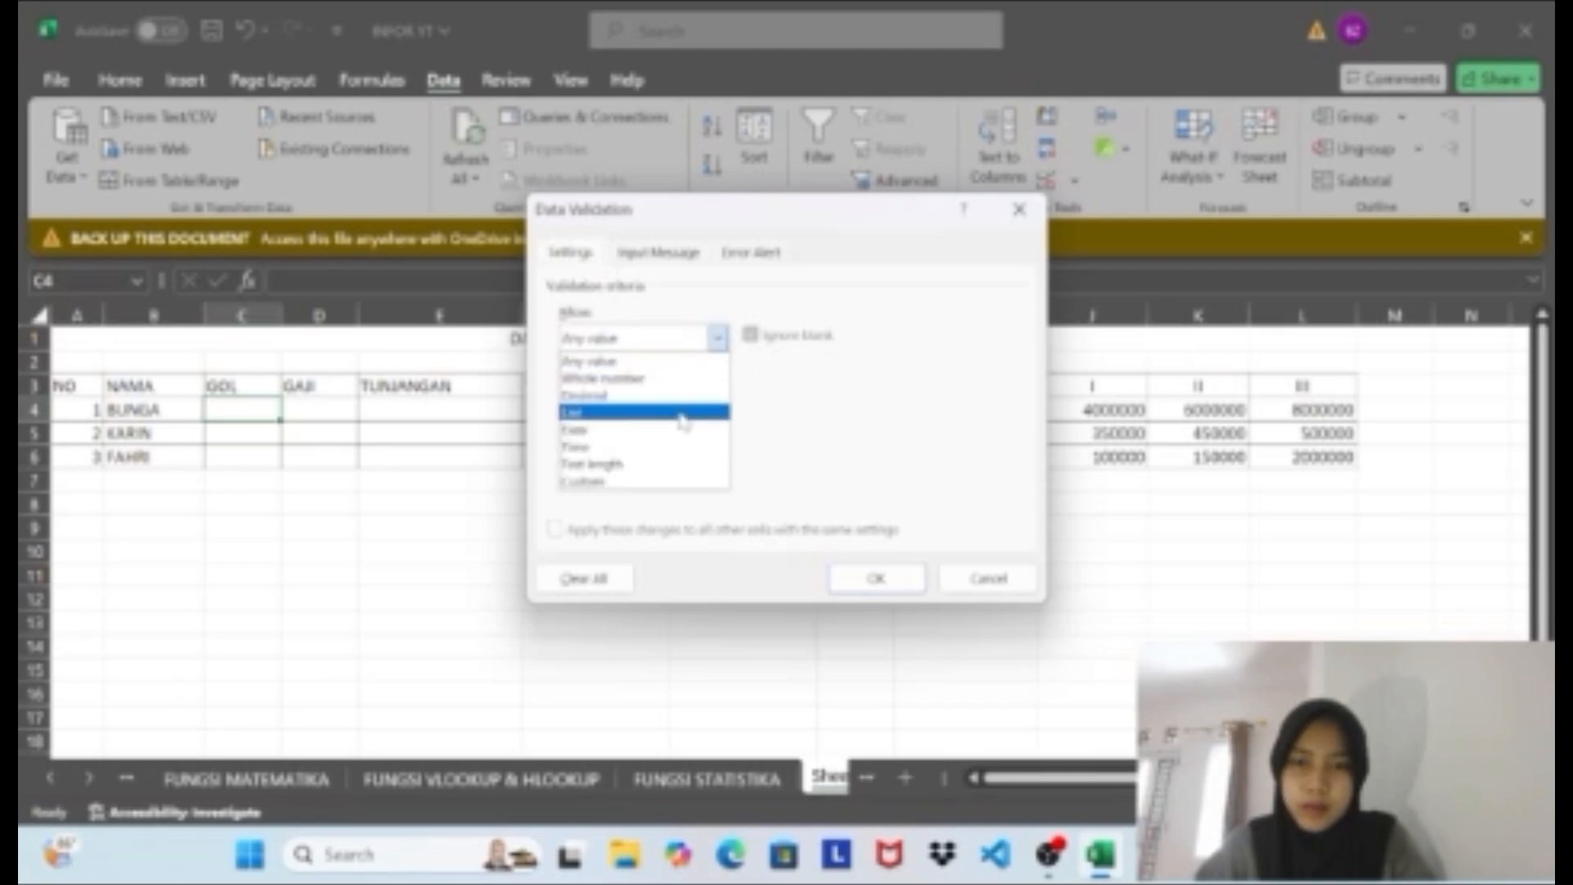
left_click(673, 412)
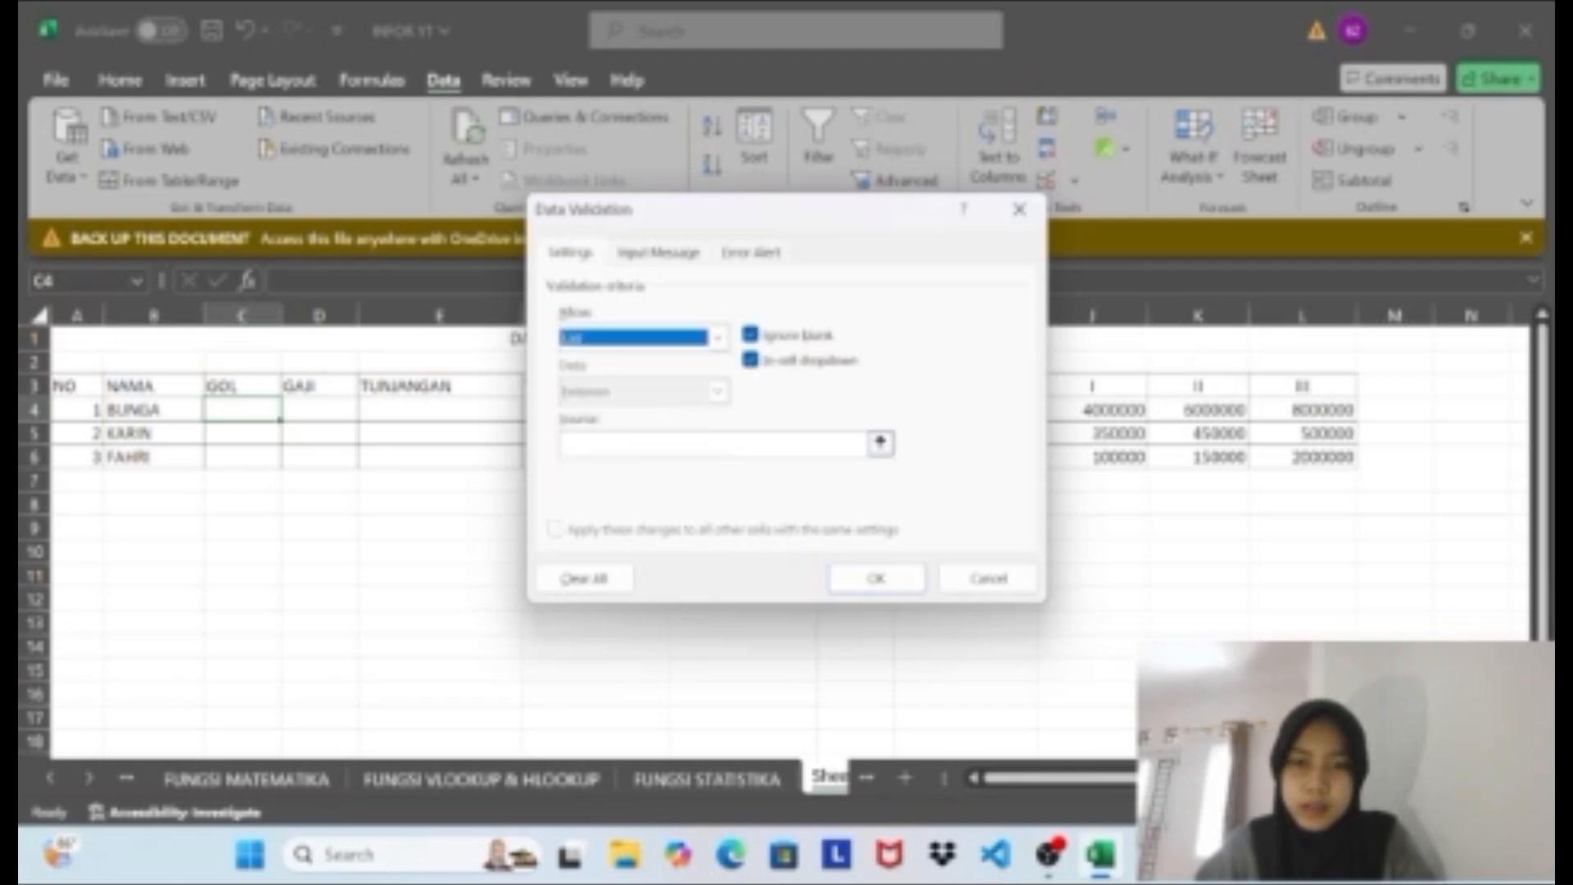
left_click(622, 443)
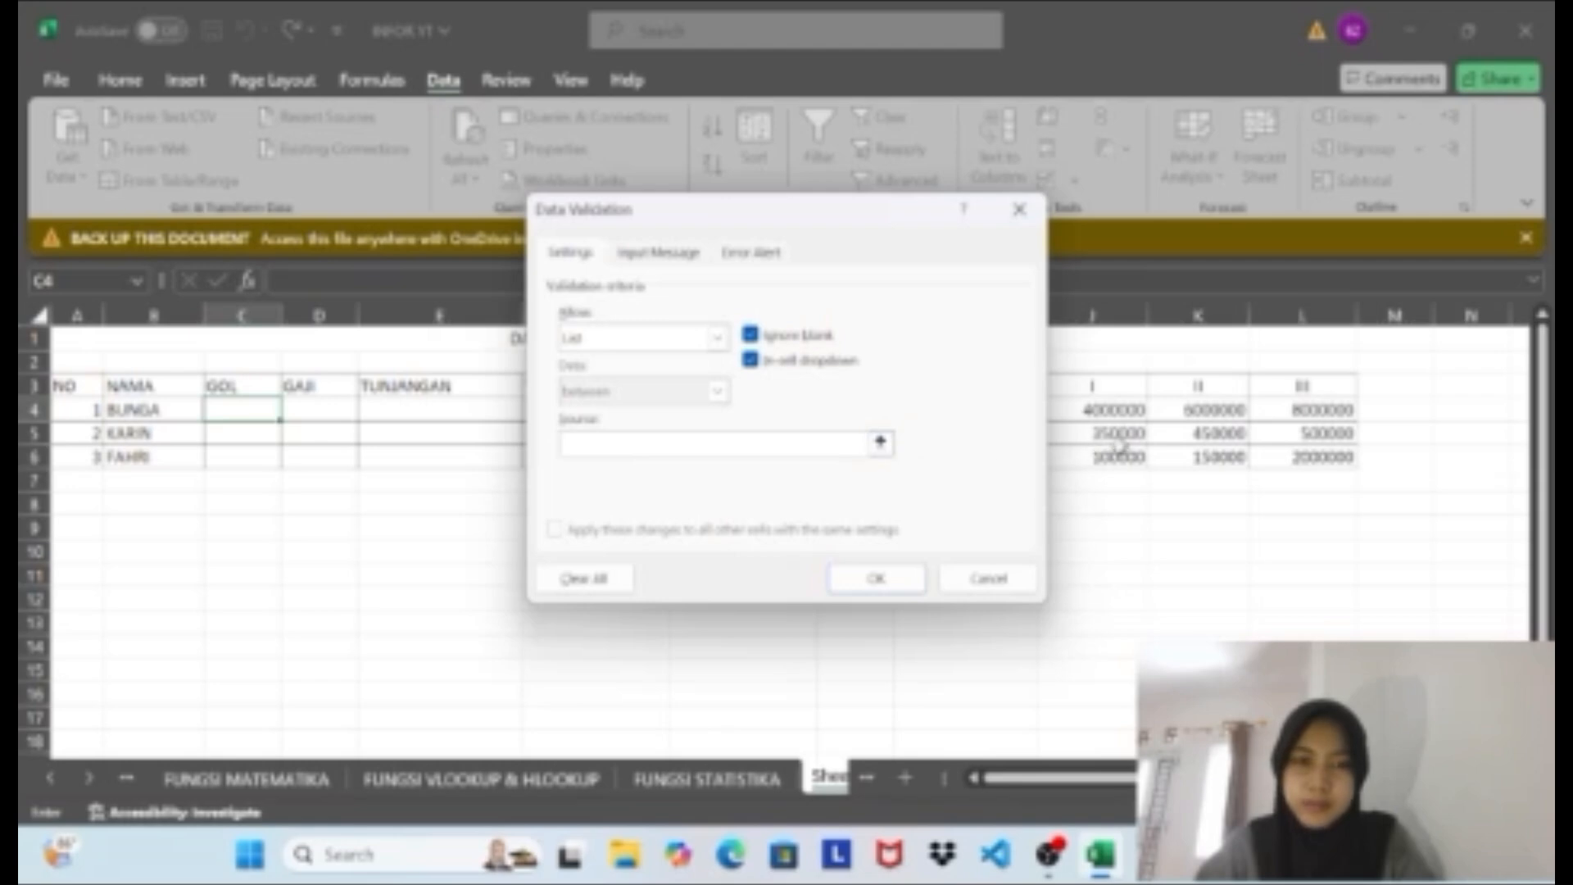
scroll(1121, 447, "left", 3)
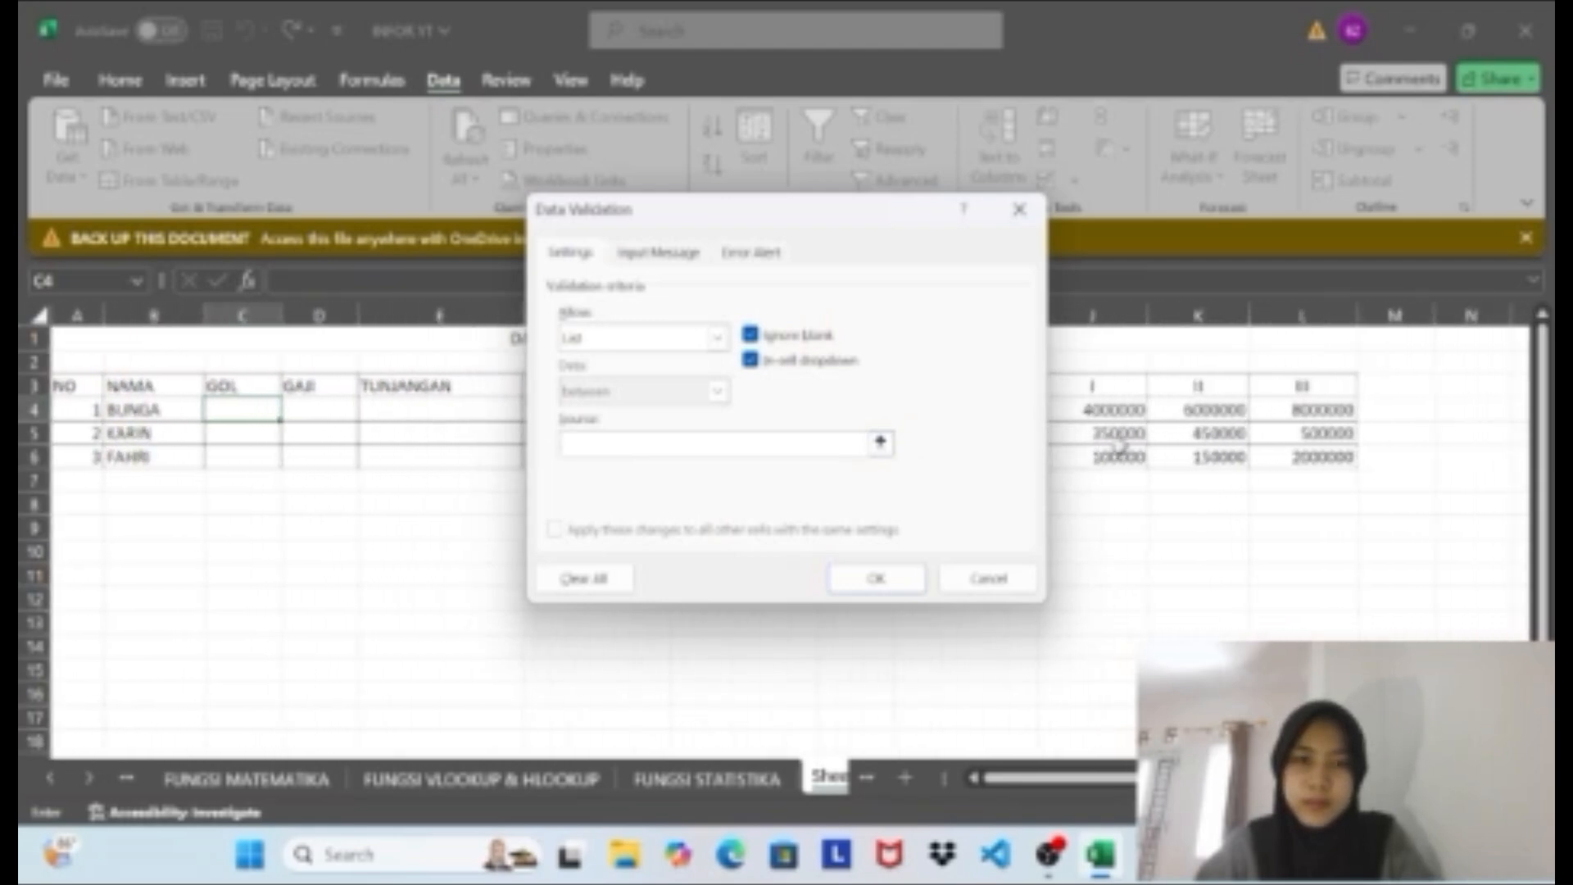
scroll(1121, 446, "left", 3)
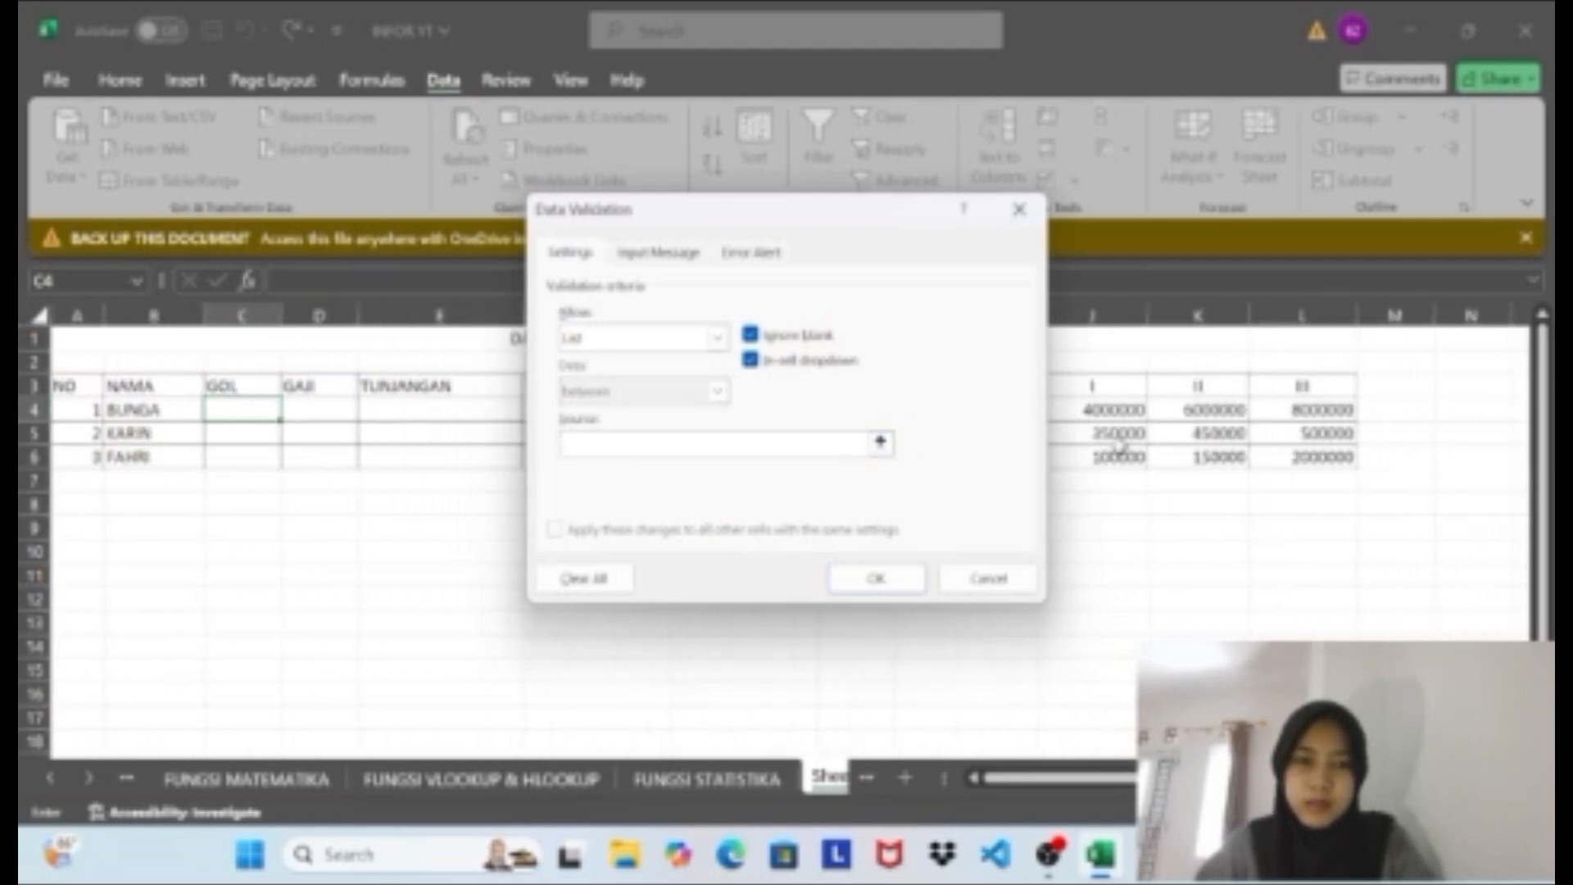
scroll(1079, 396, "left", 3)
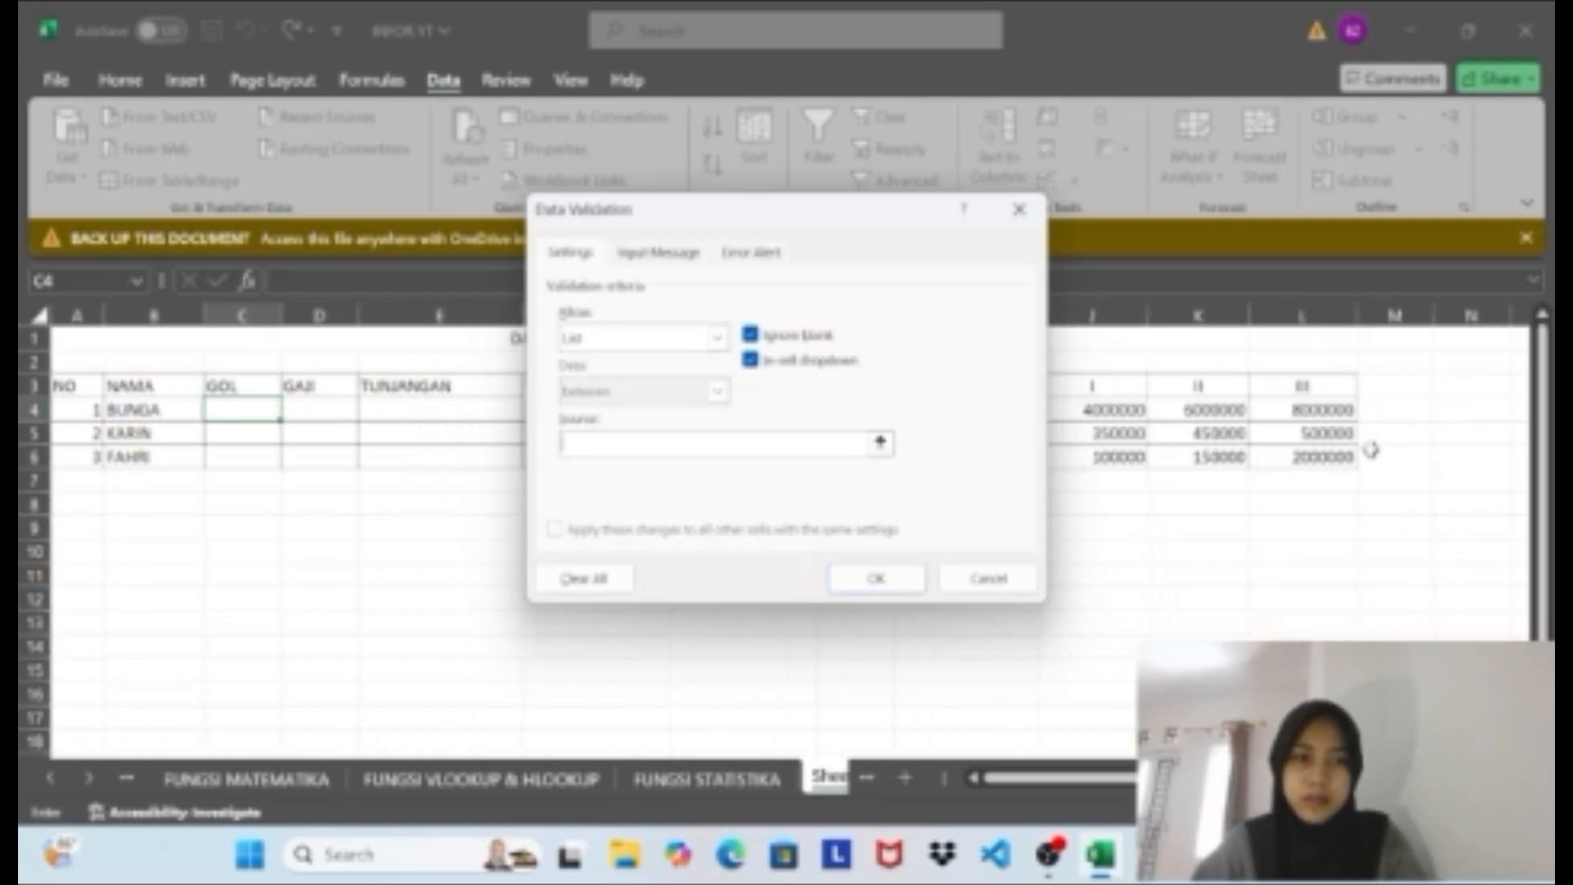
scroll(1360, 449, "left", 5)
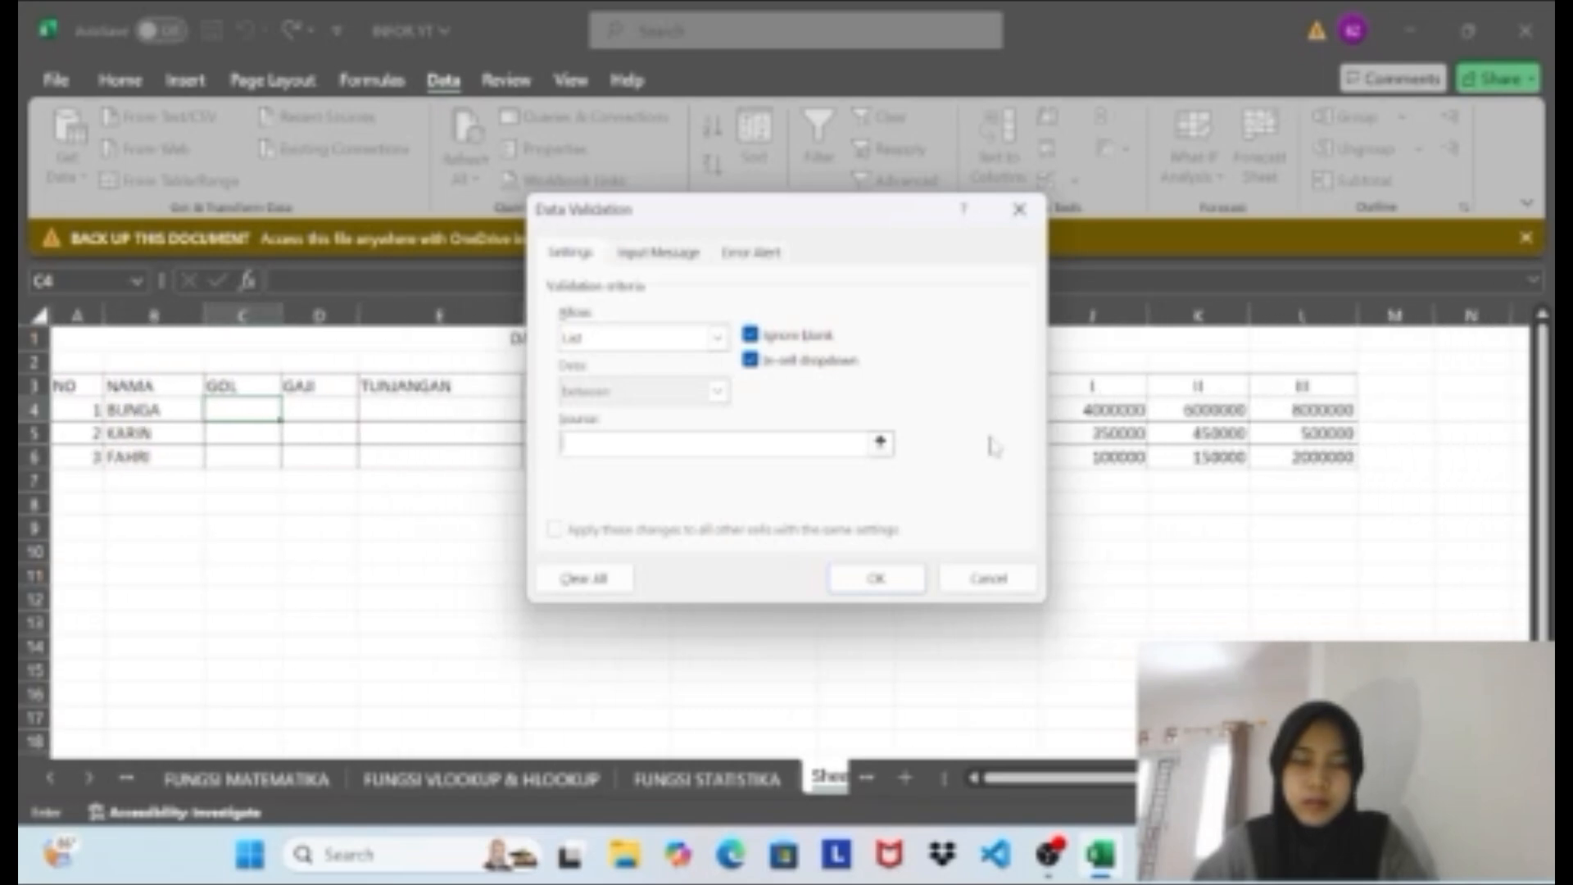
left_click(1027, 218)
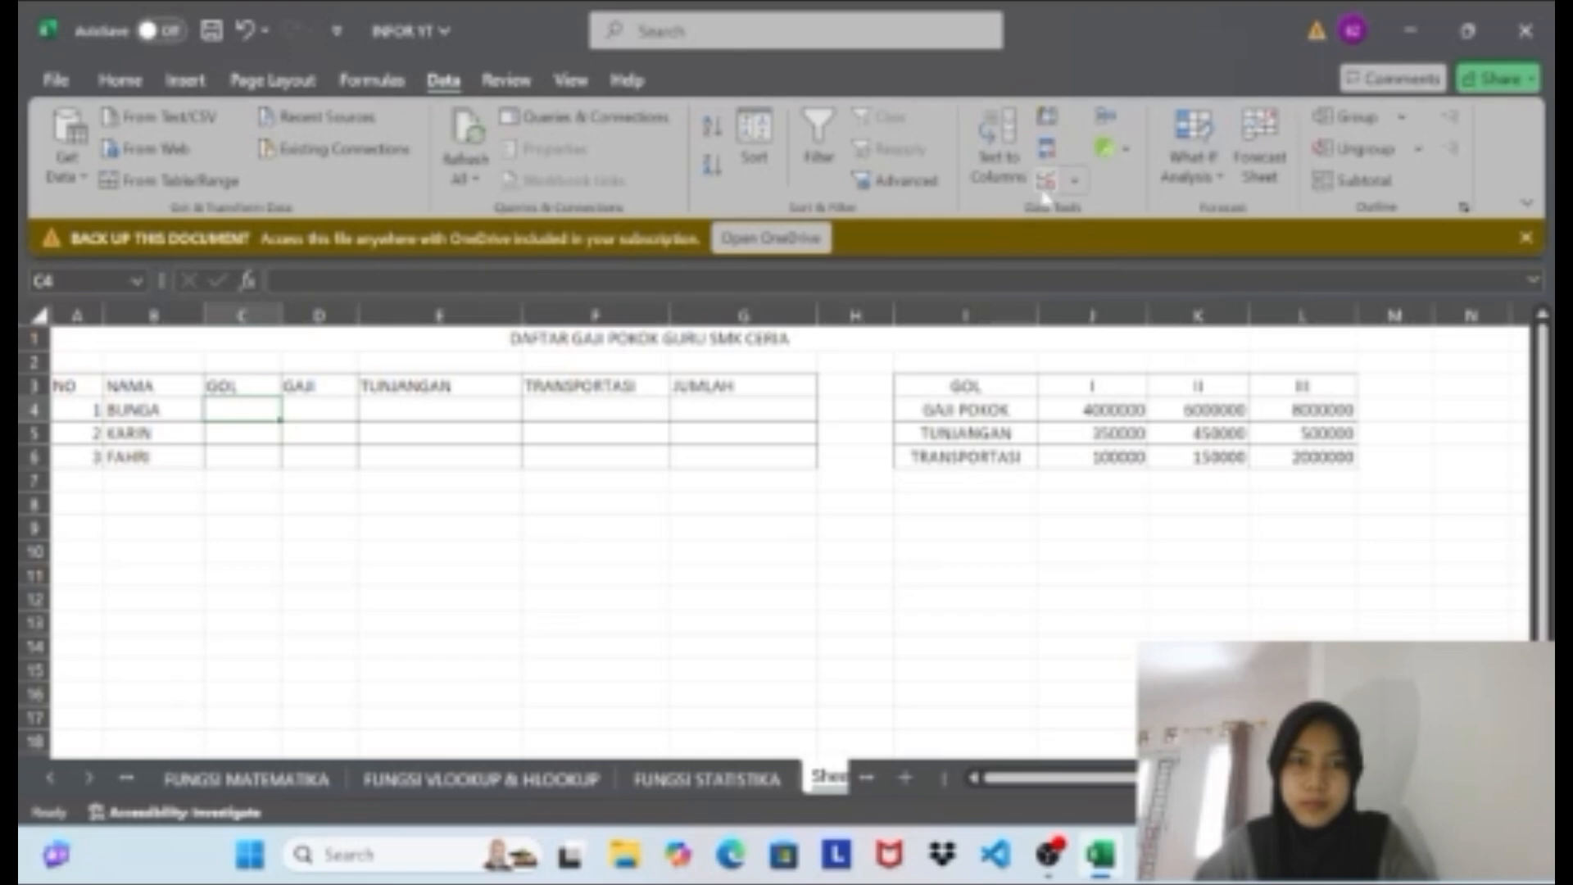
scroll(651, 505, "down", 5)
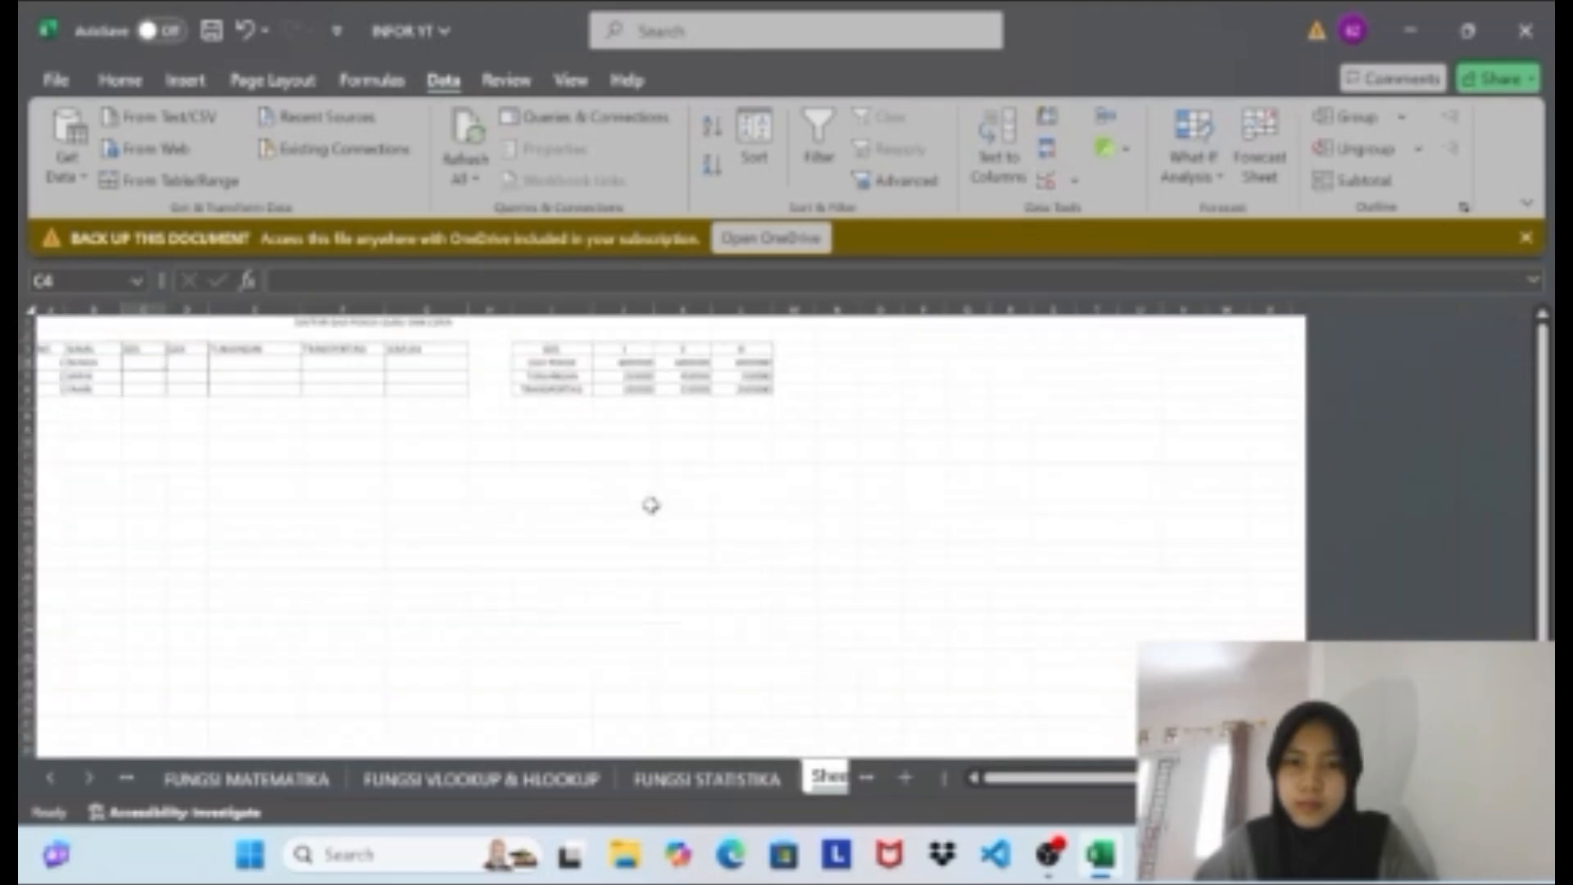
scroll(651, 506, "up", 3)
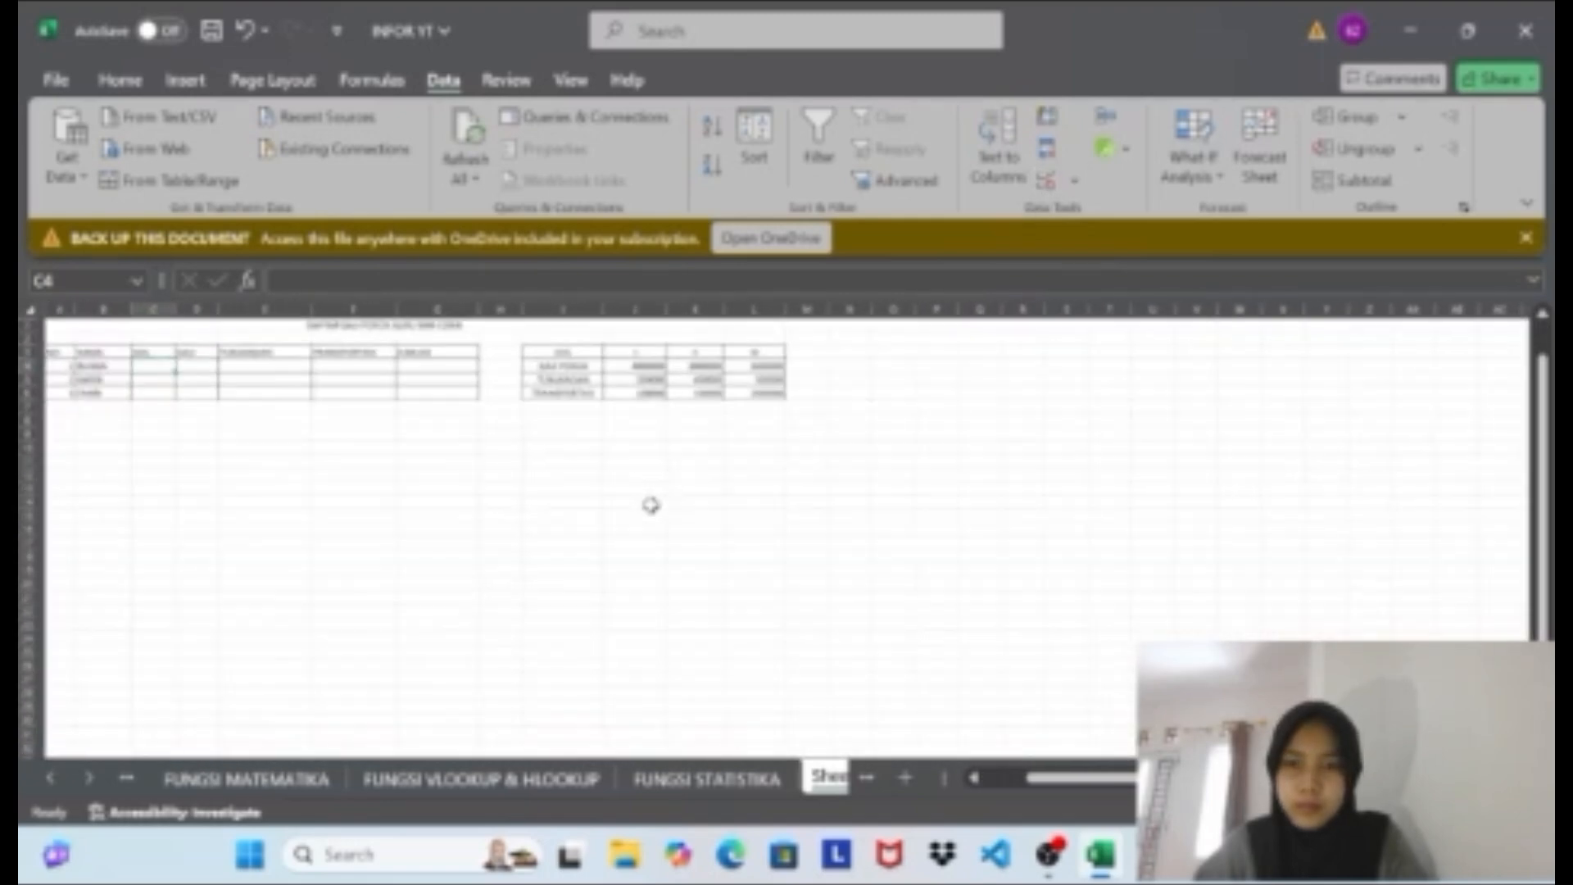
scroll(650, 505, "up", 3)
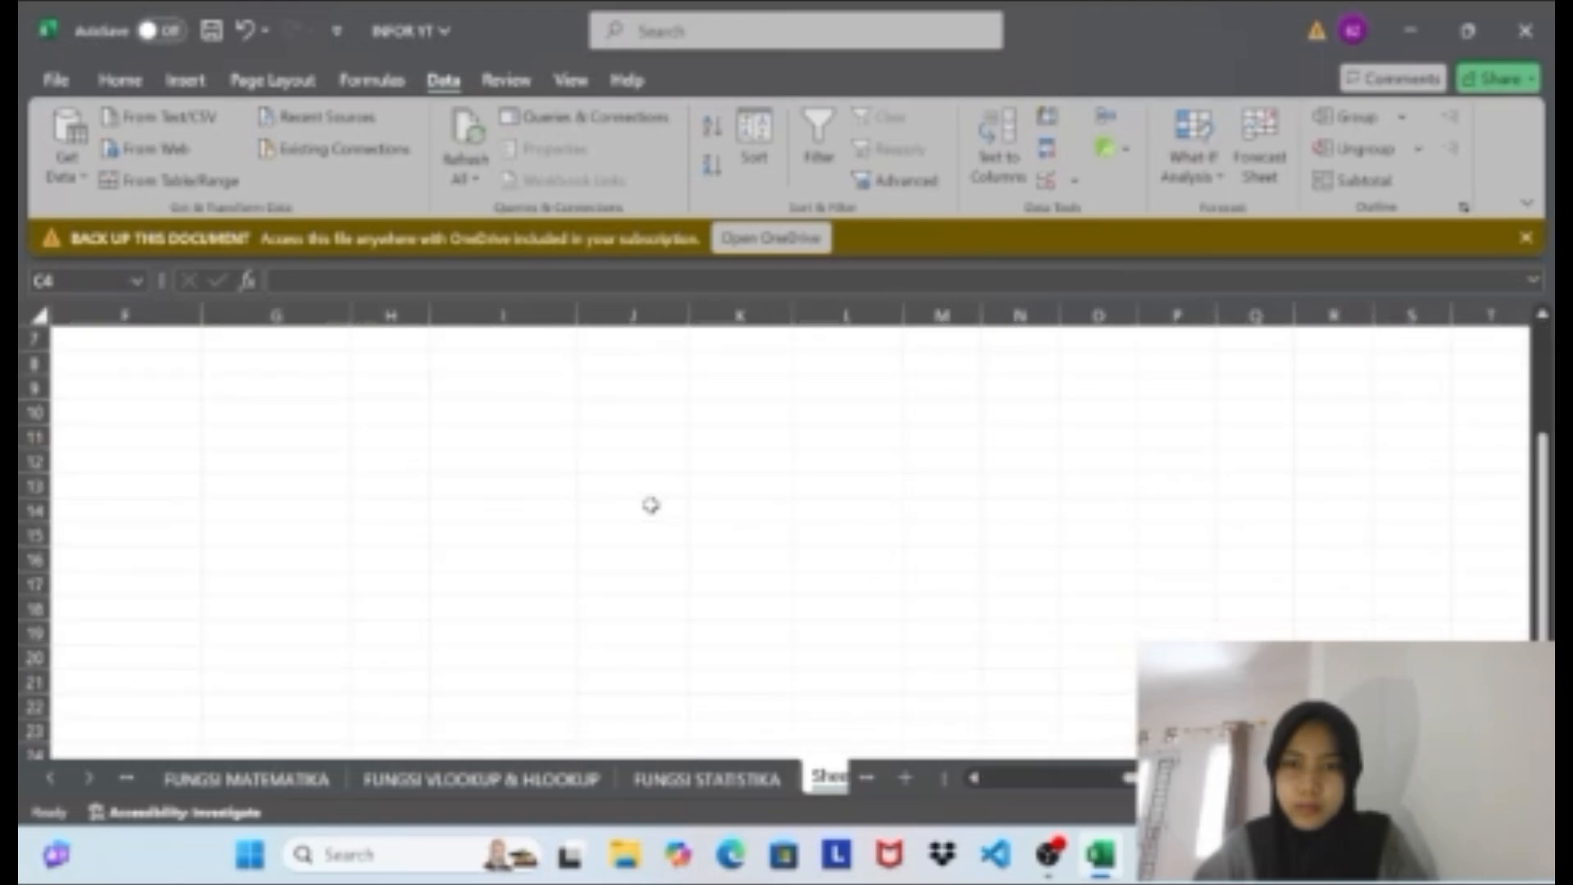
scroll(665, 577, "up", 2)
scroll(664, 578, "left", 4)
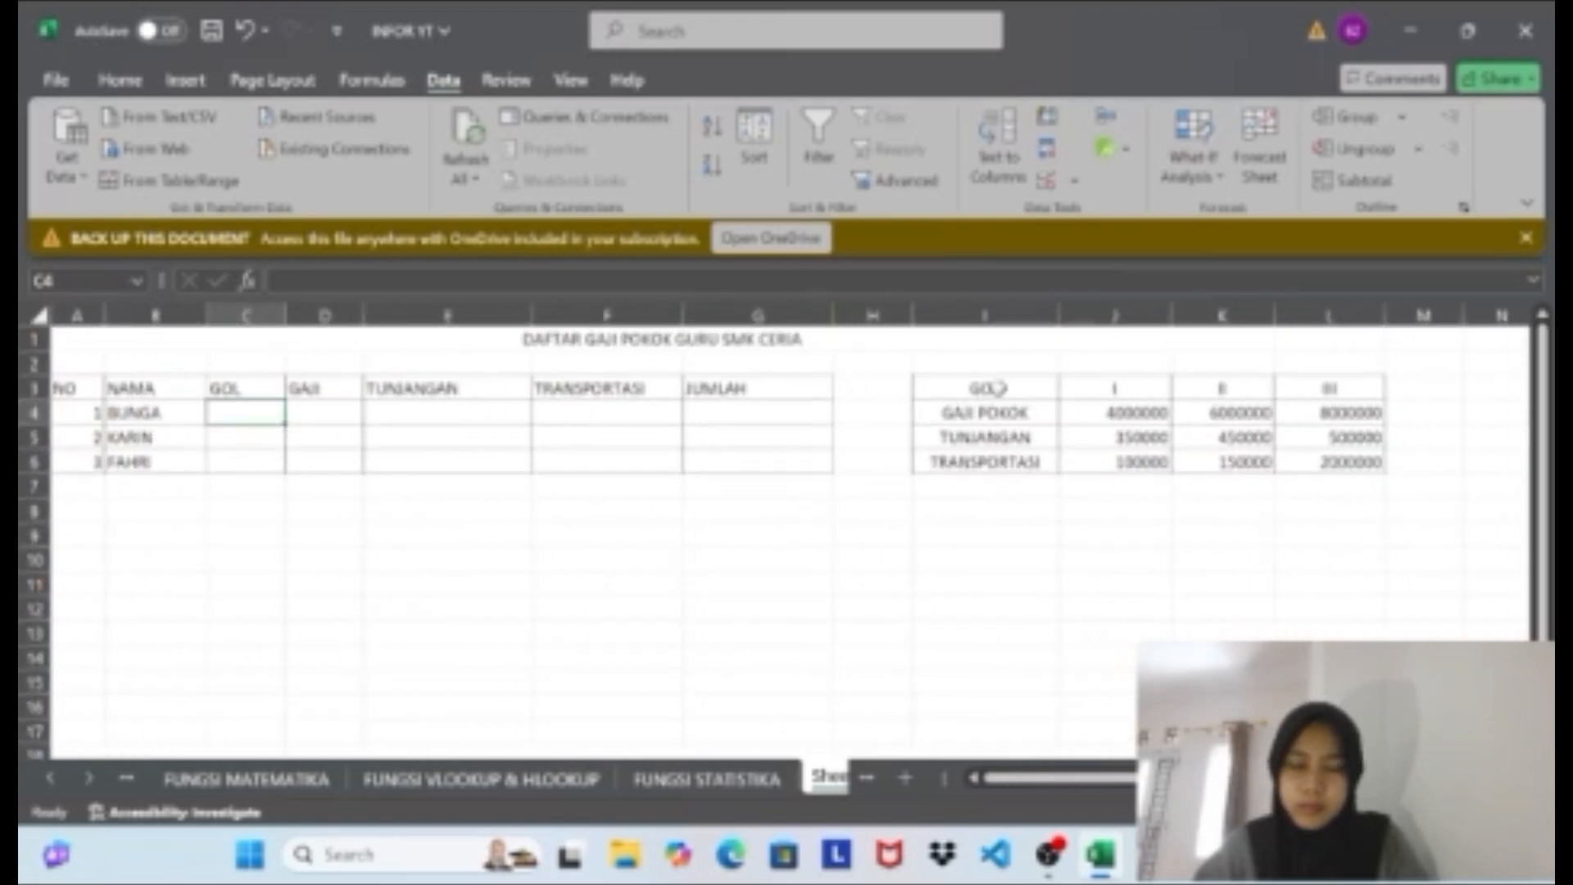
Add list data validation to the reference table's GOL header cell I3, using $I$3:$L$3 as the source.
left_click(1000, 388)
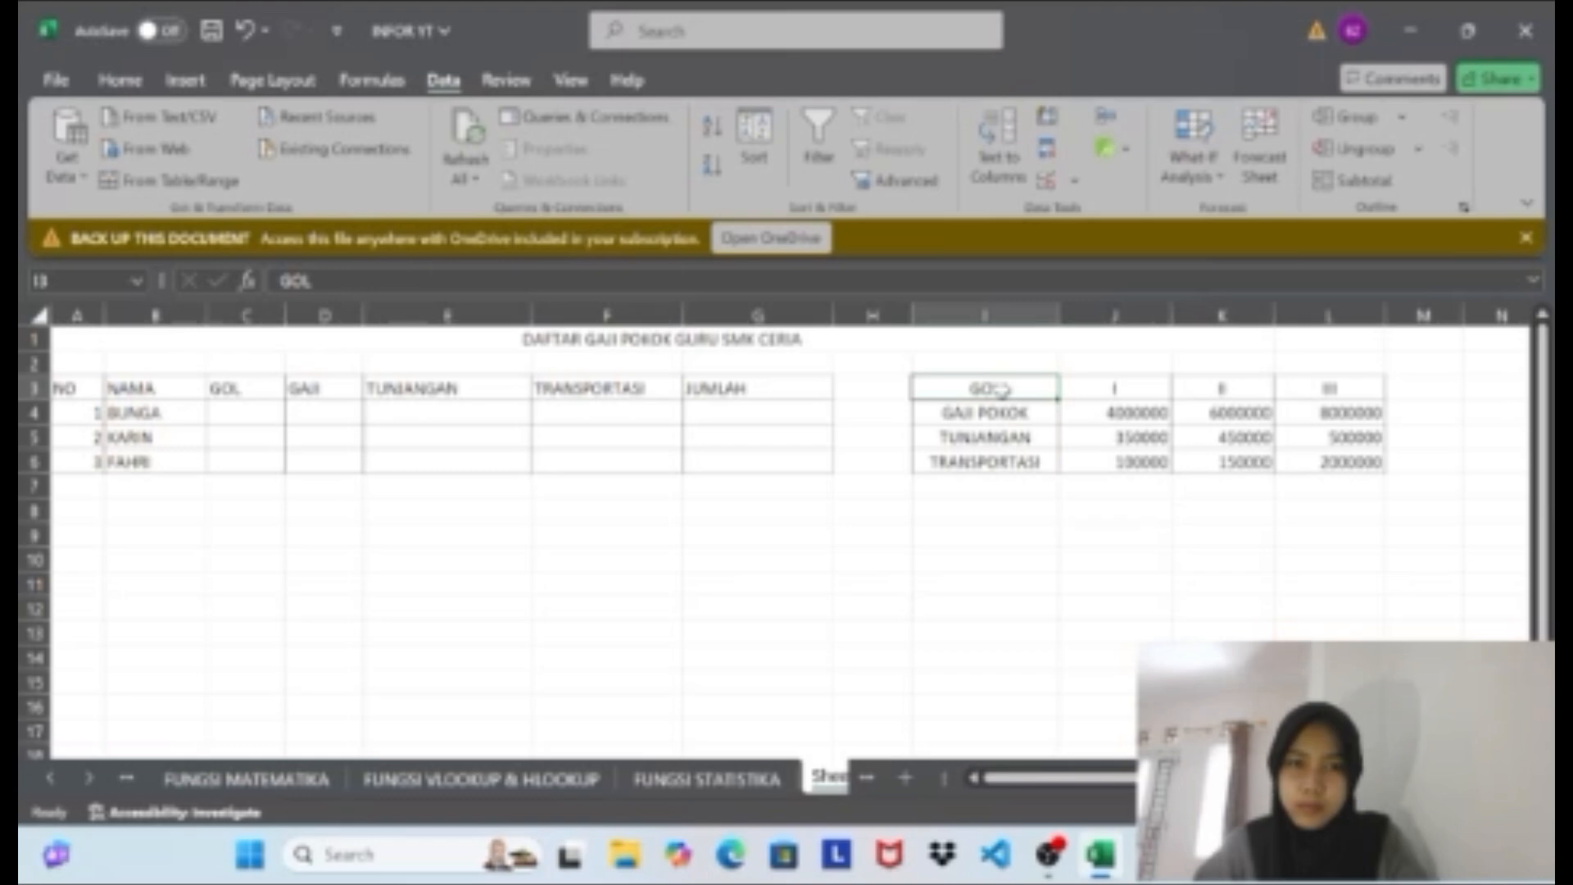
left_click(1074, 183)
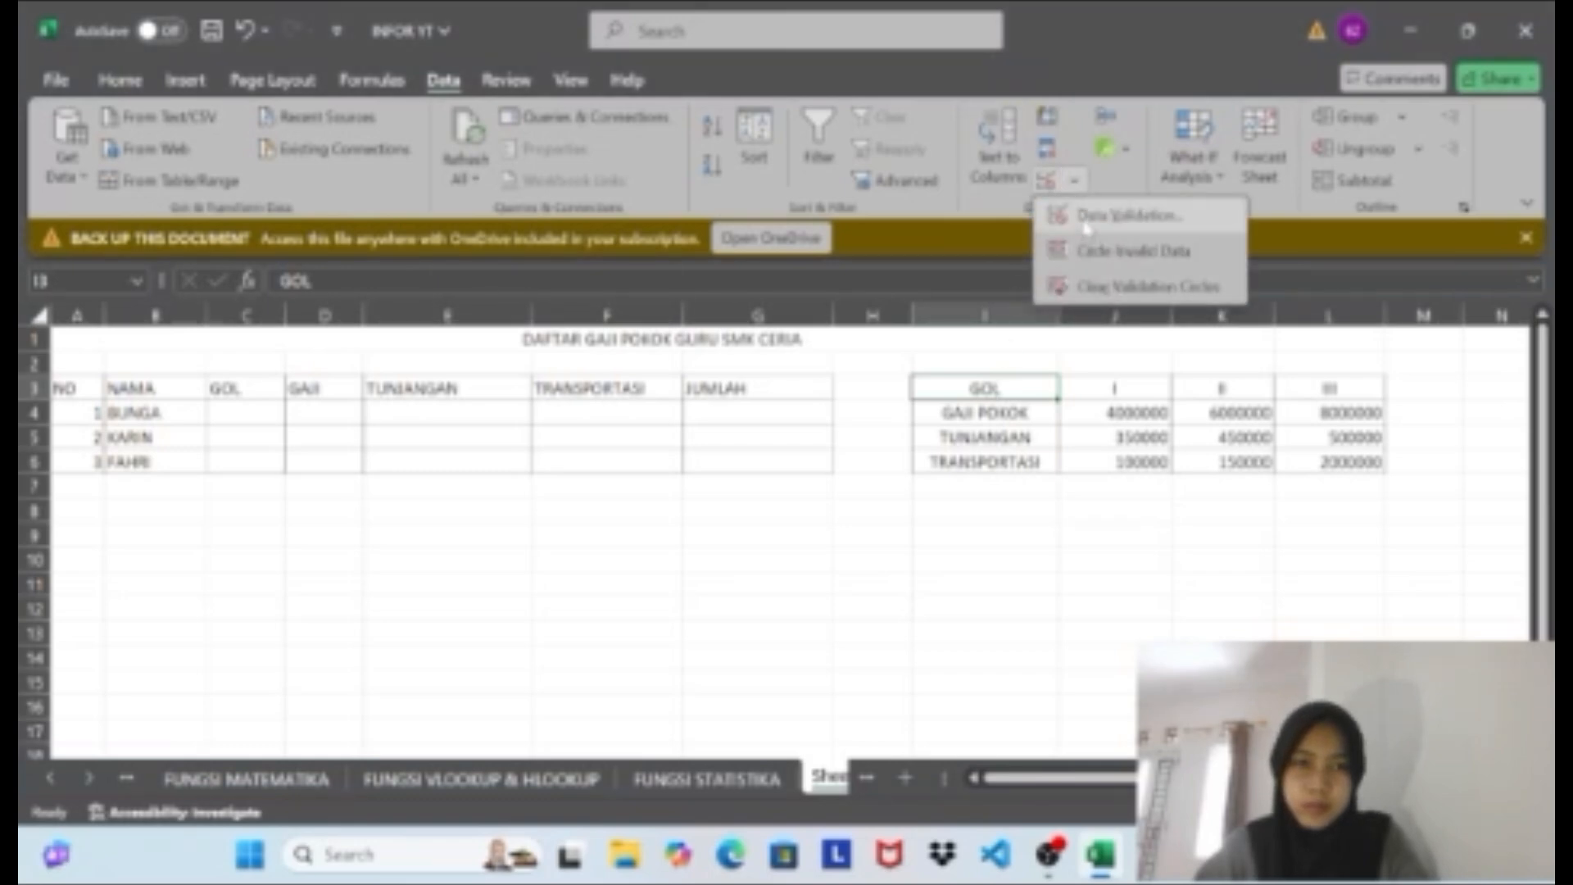
left_click(1123, 215)
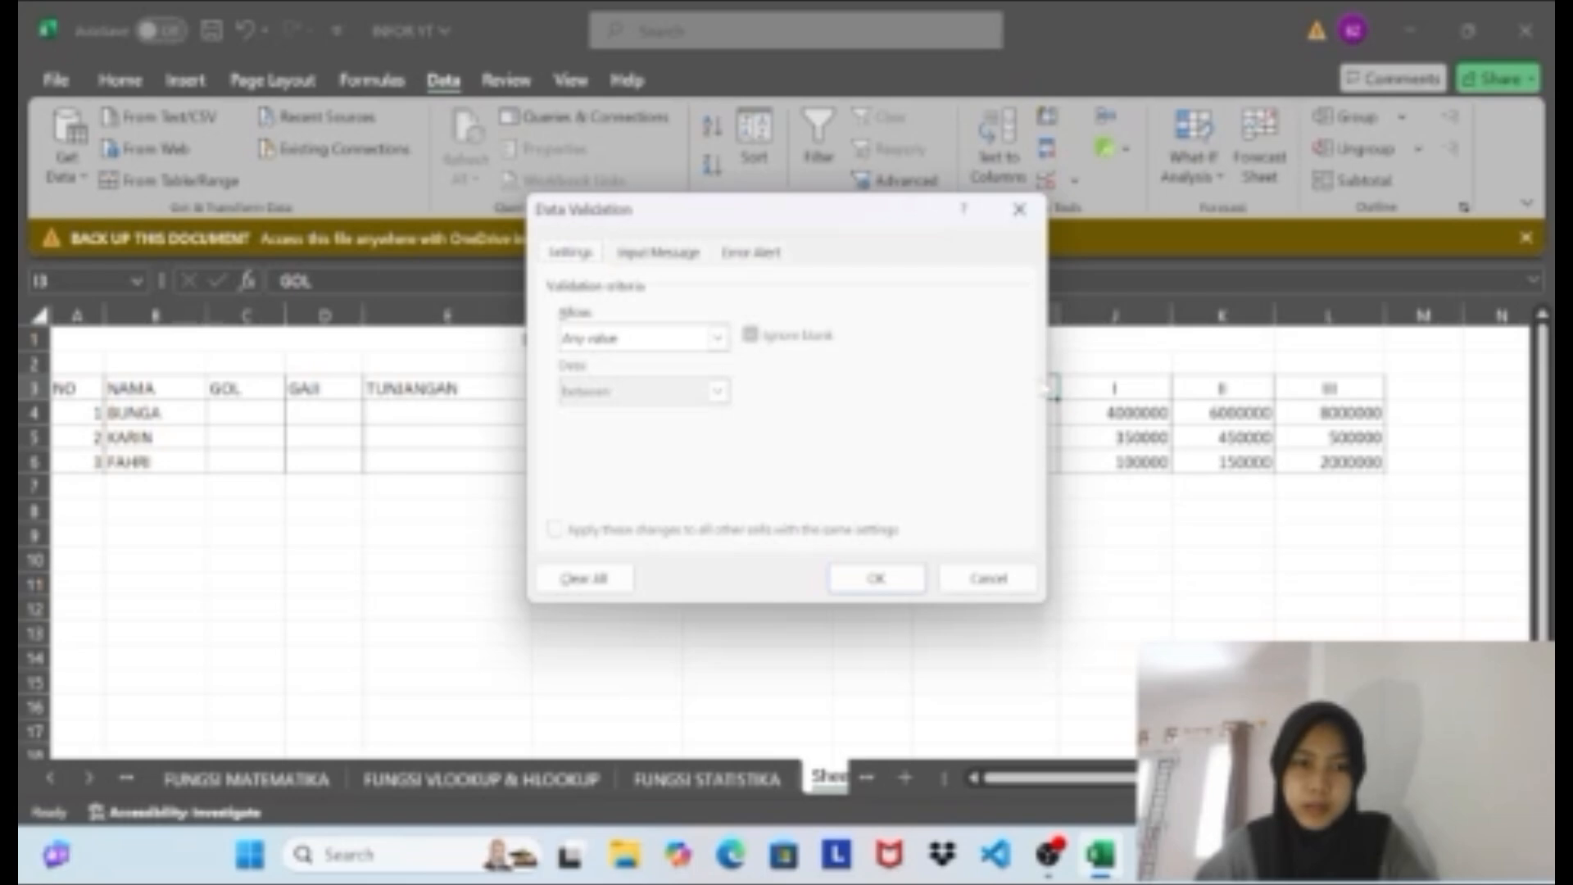
left_click(717, 338)
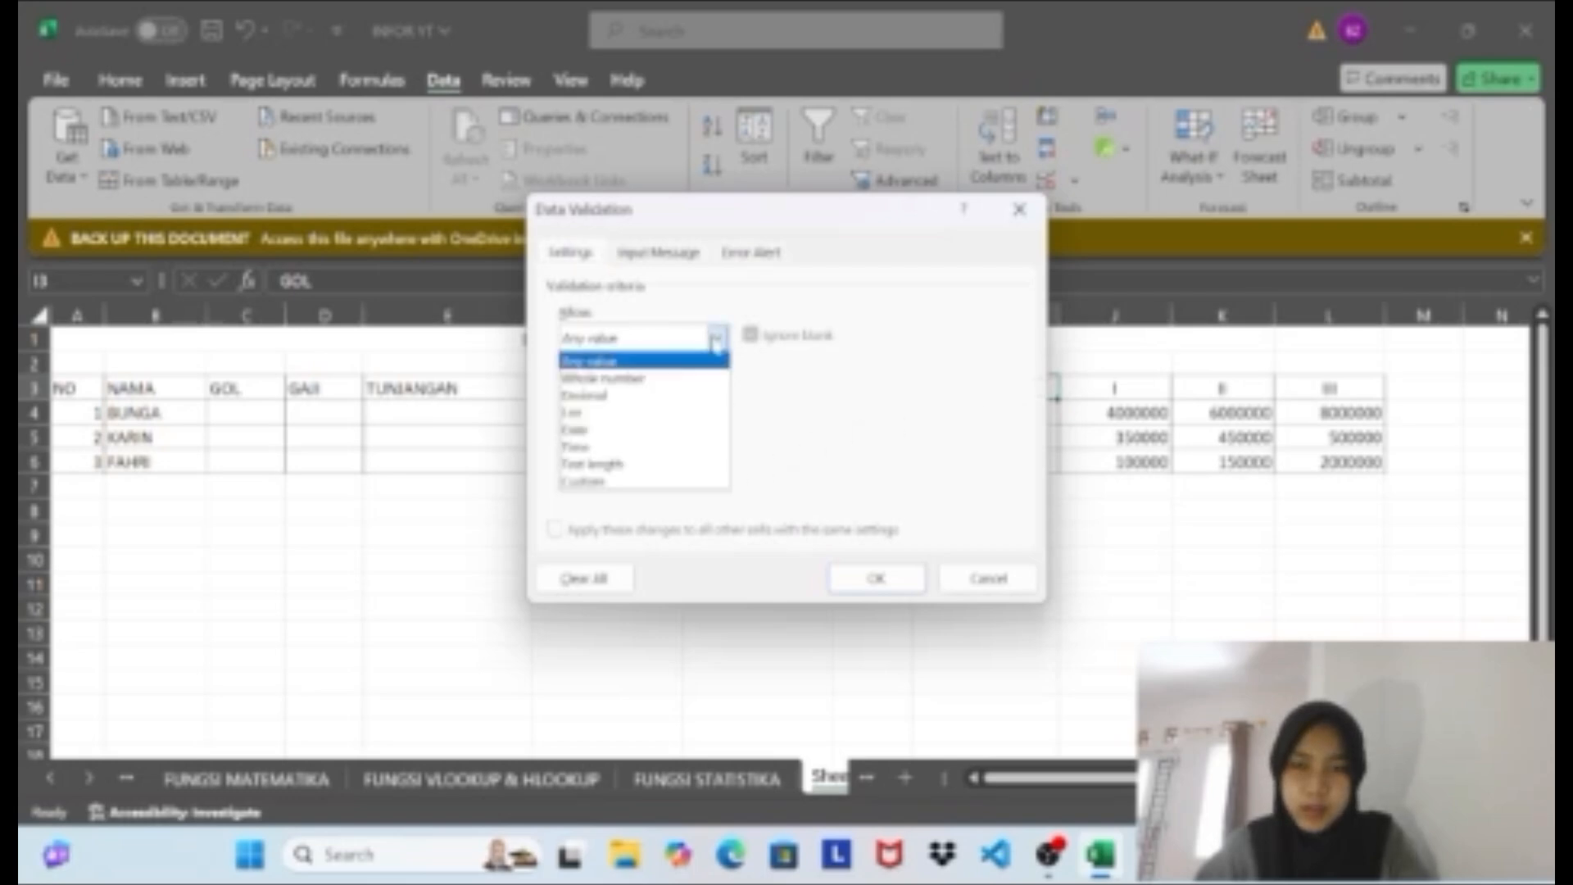
left_click(677, 402)
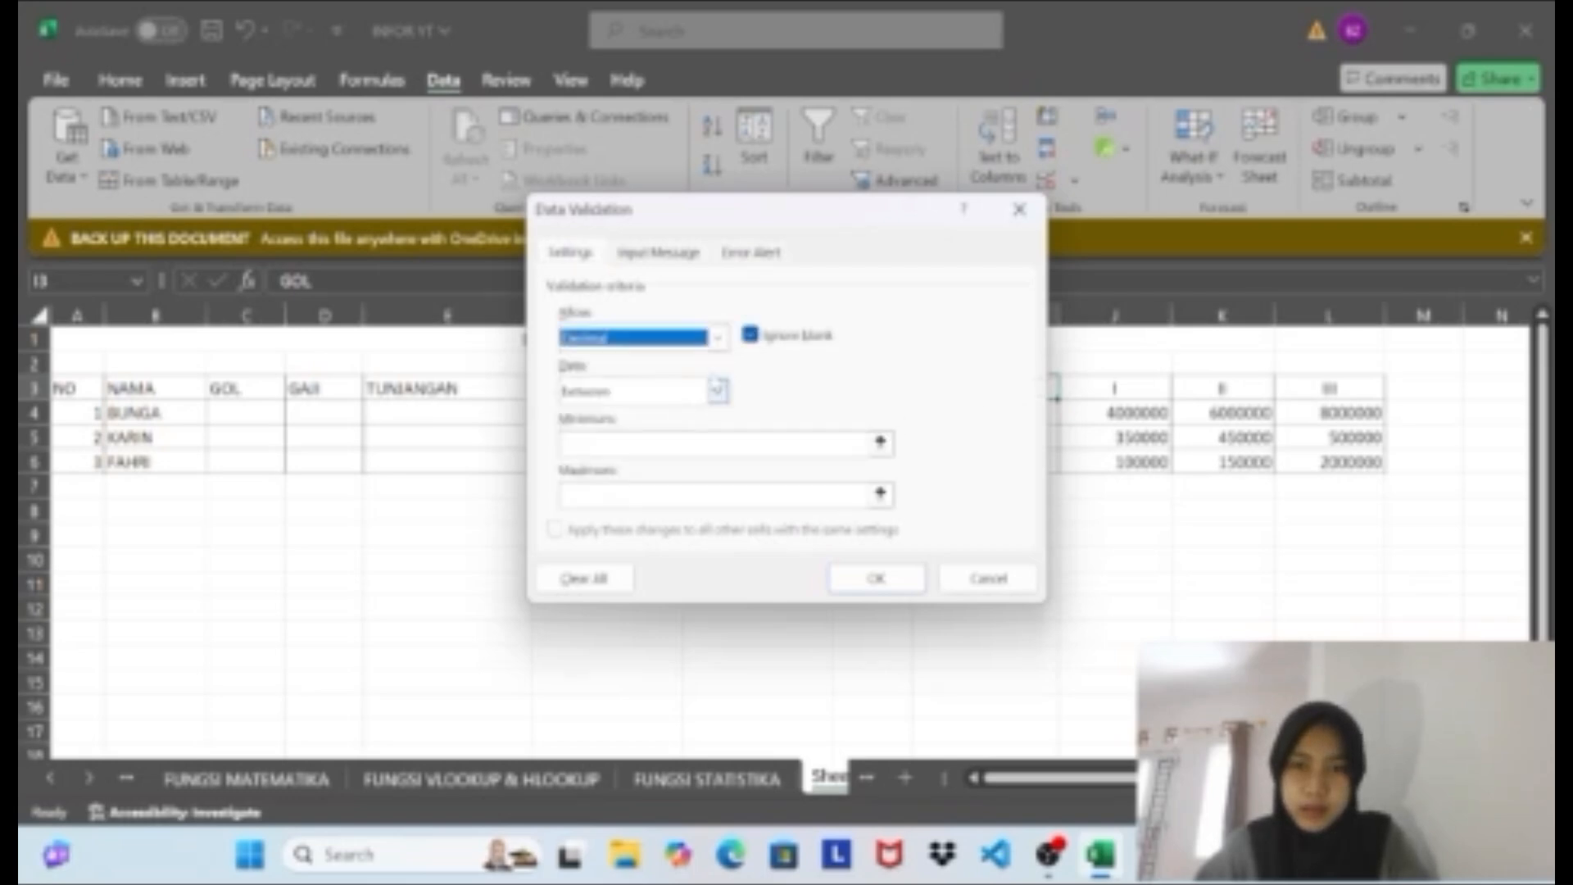
left_click(718, 337)
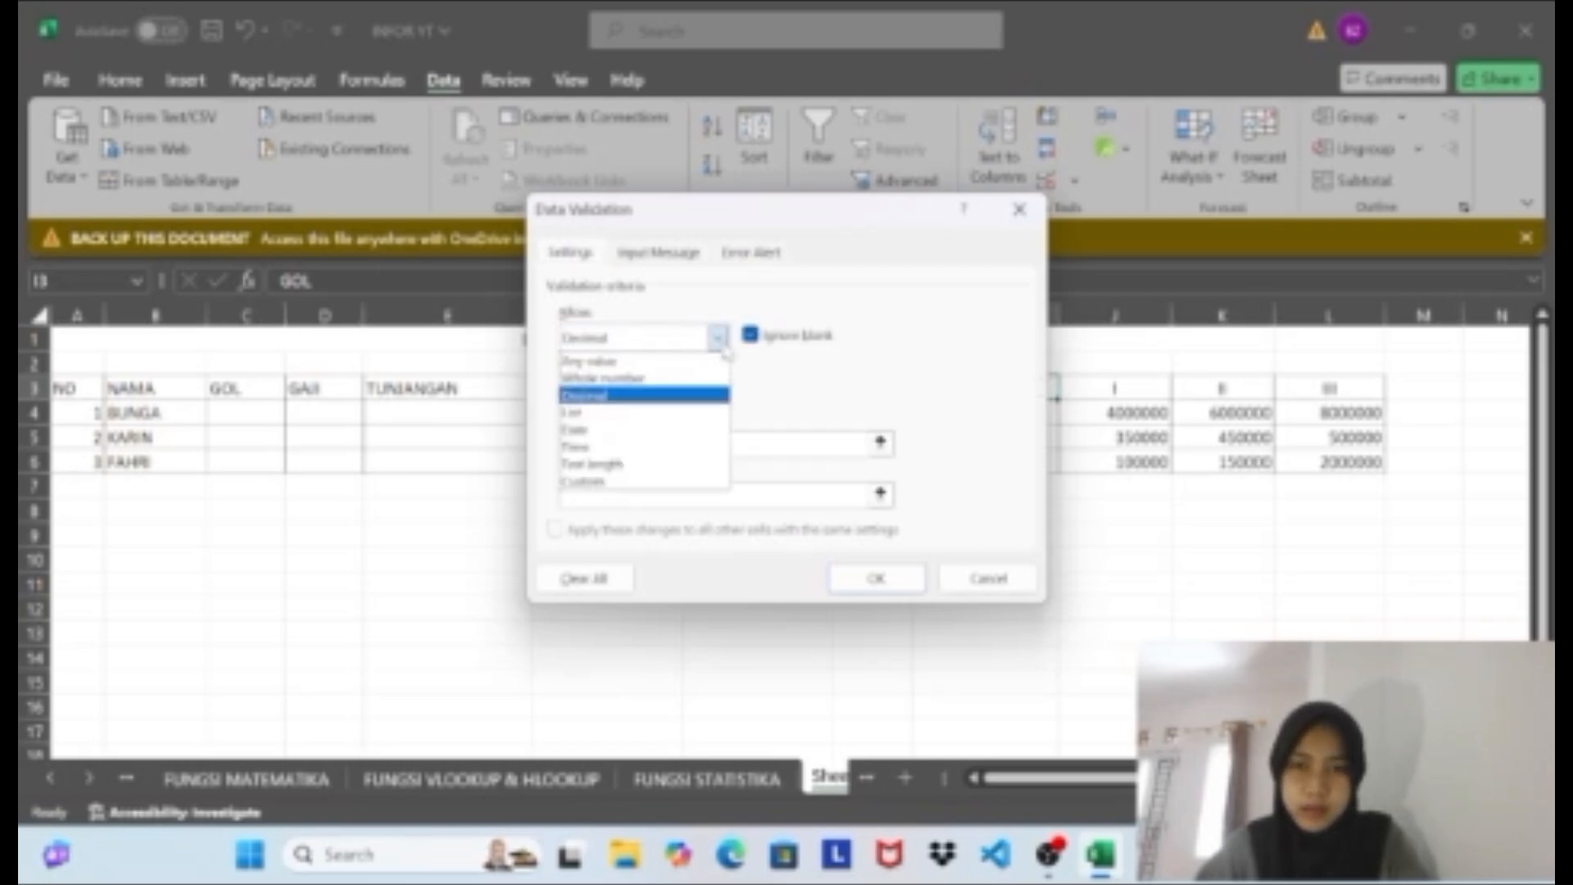
left_click(710, 413)
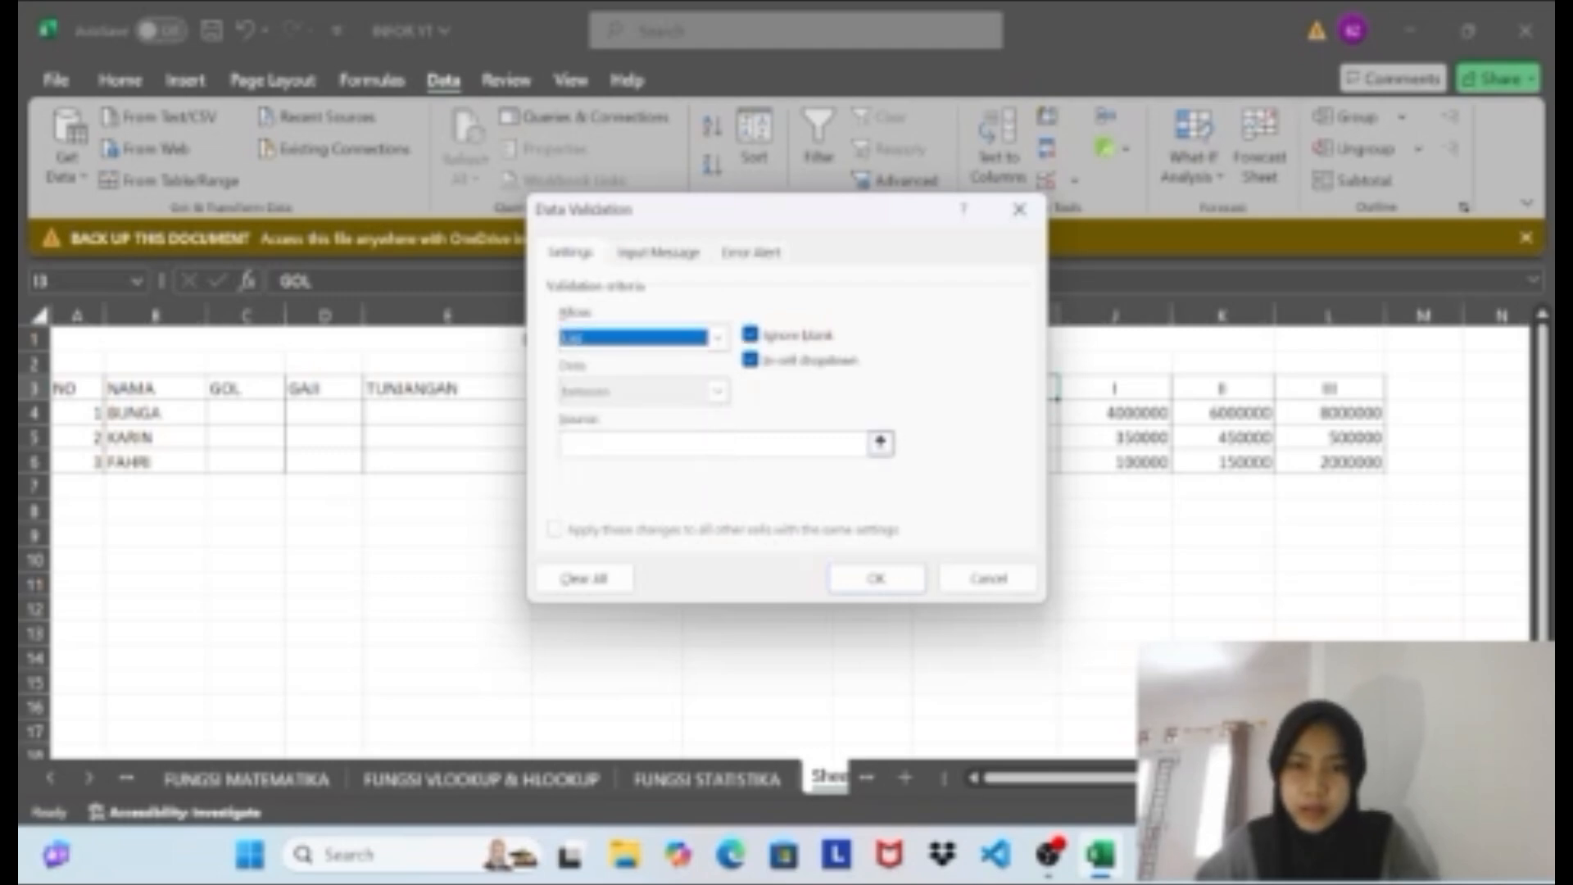
left_click(713, 443)
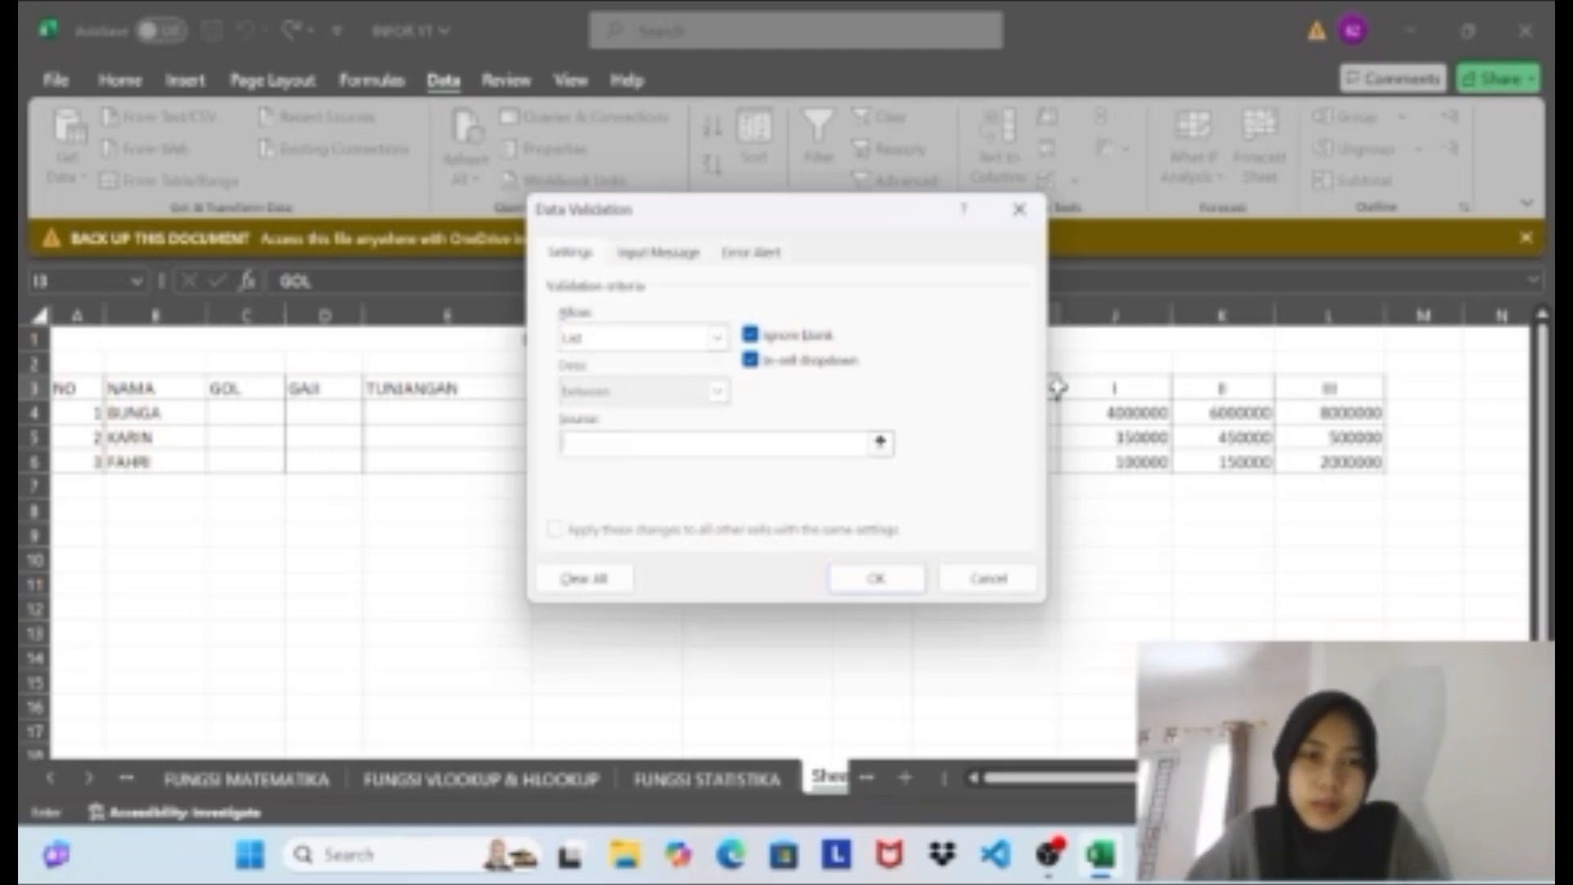
left_click_drag(1057, 387, 1284, 387)
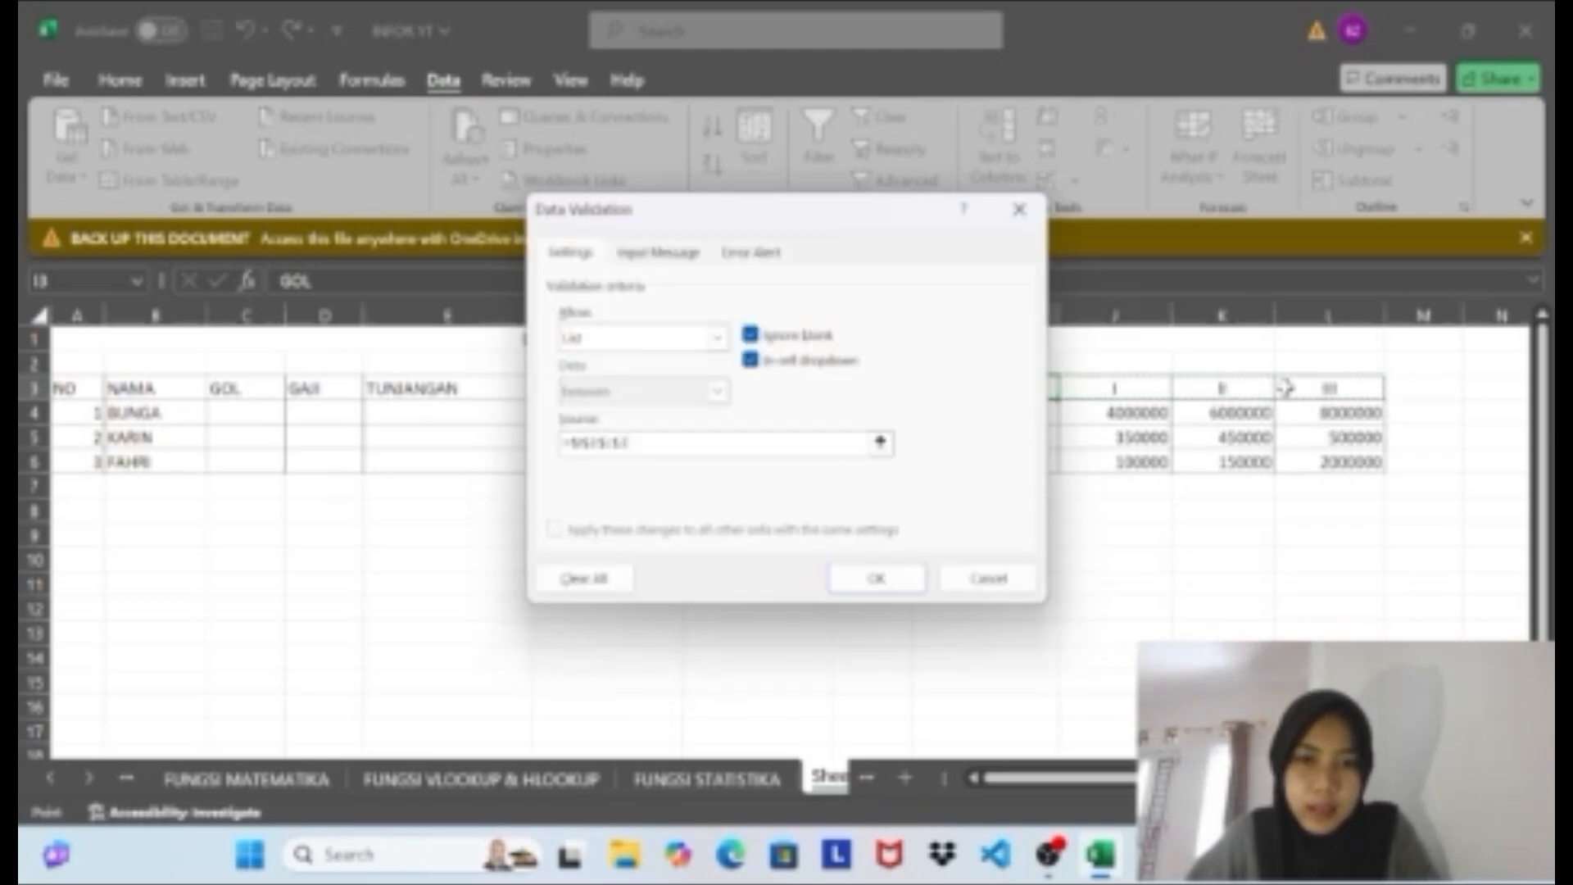
left_click(908, 580)
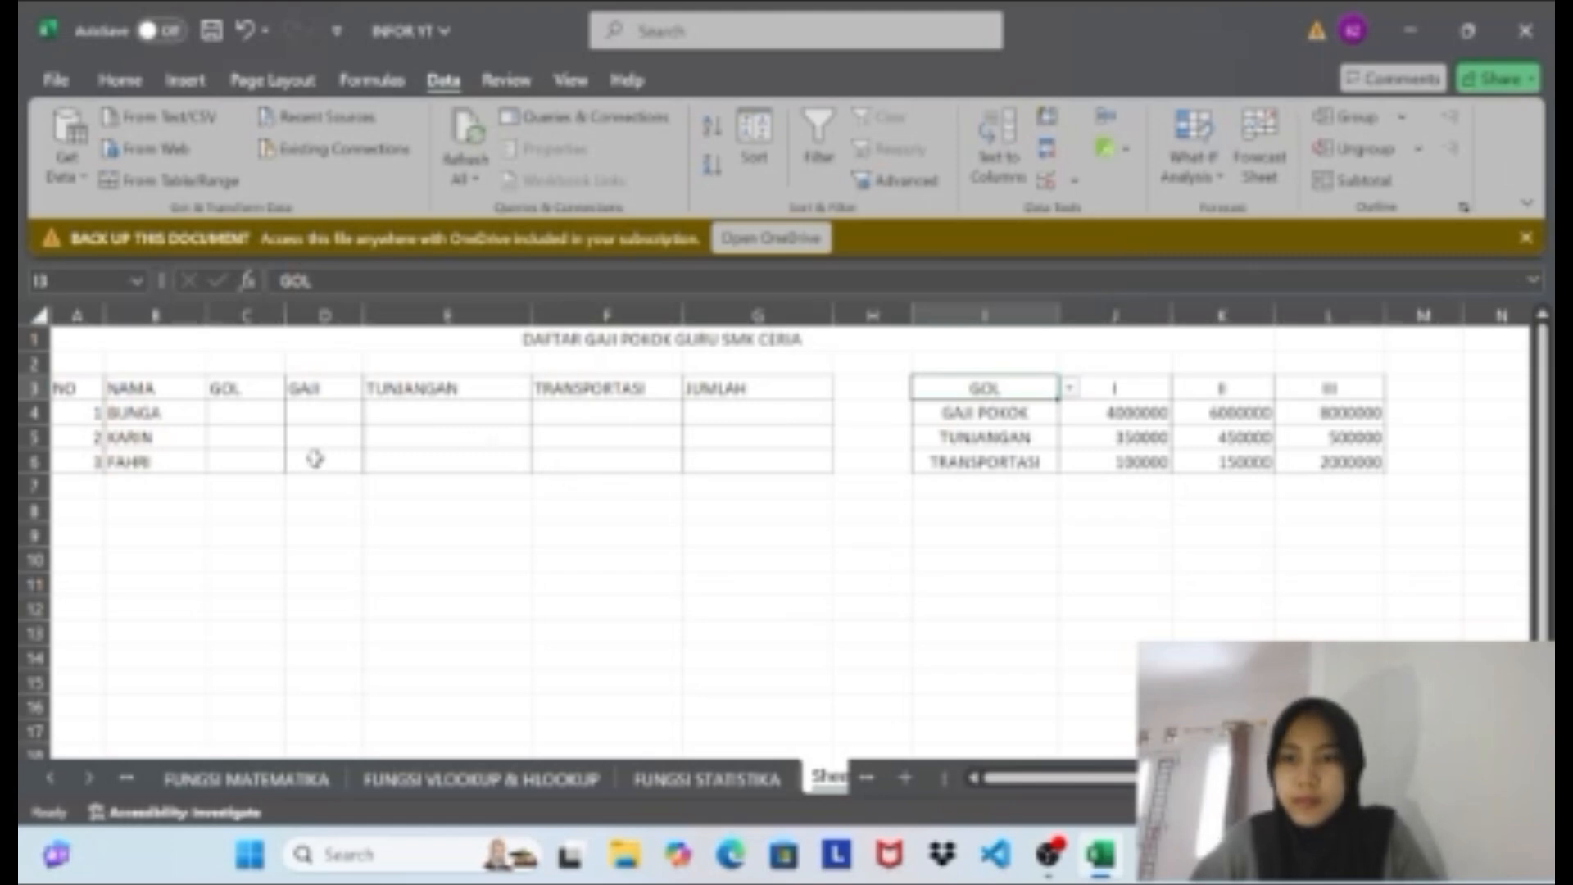
Apply list data validation to cells C4:C6 under the GOL header, using $I$3:$L$3 as the source.
left_click(262, 405)
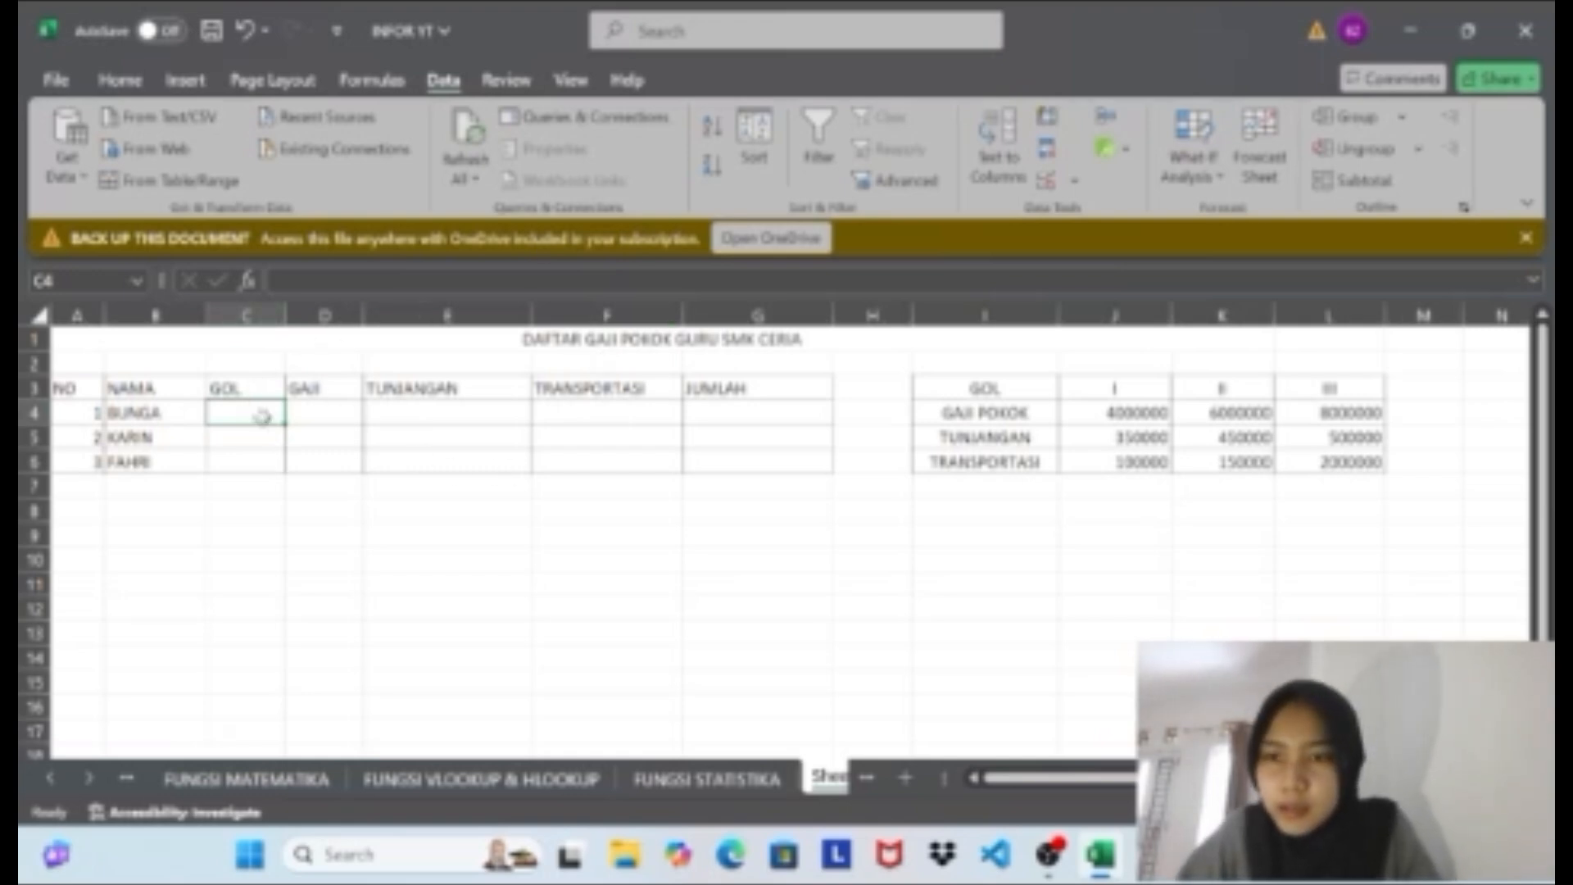
left_click(246, 388)
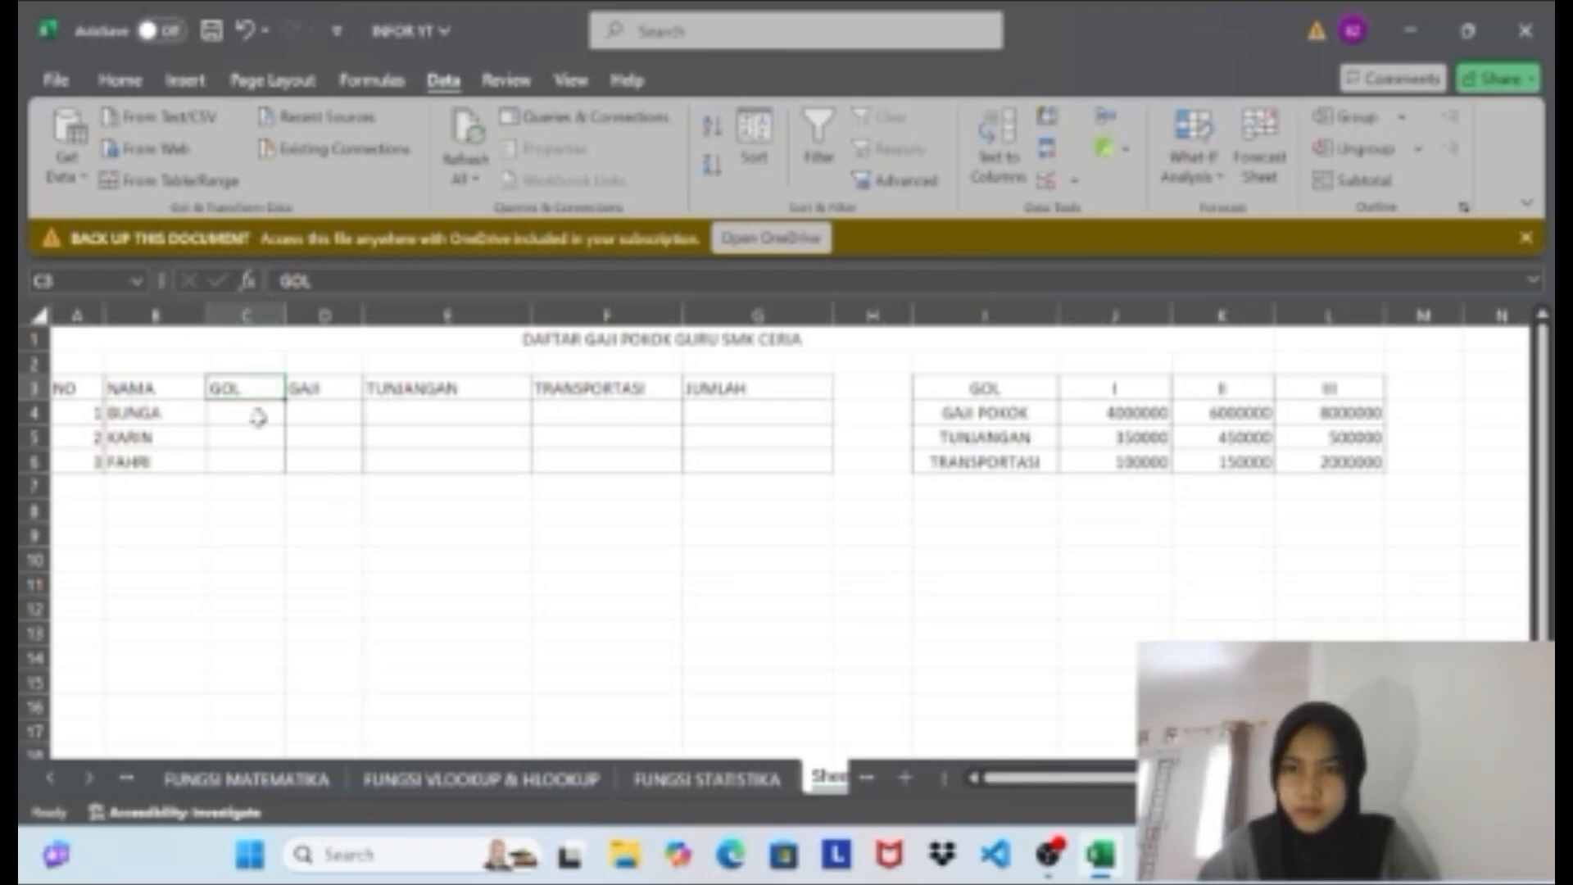
left_click(258, 416)
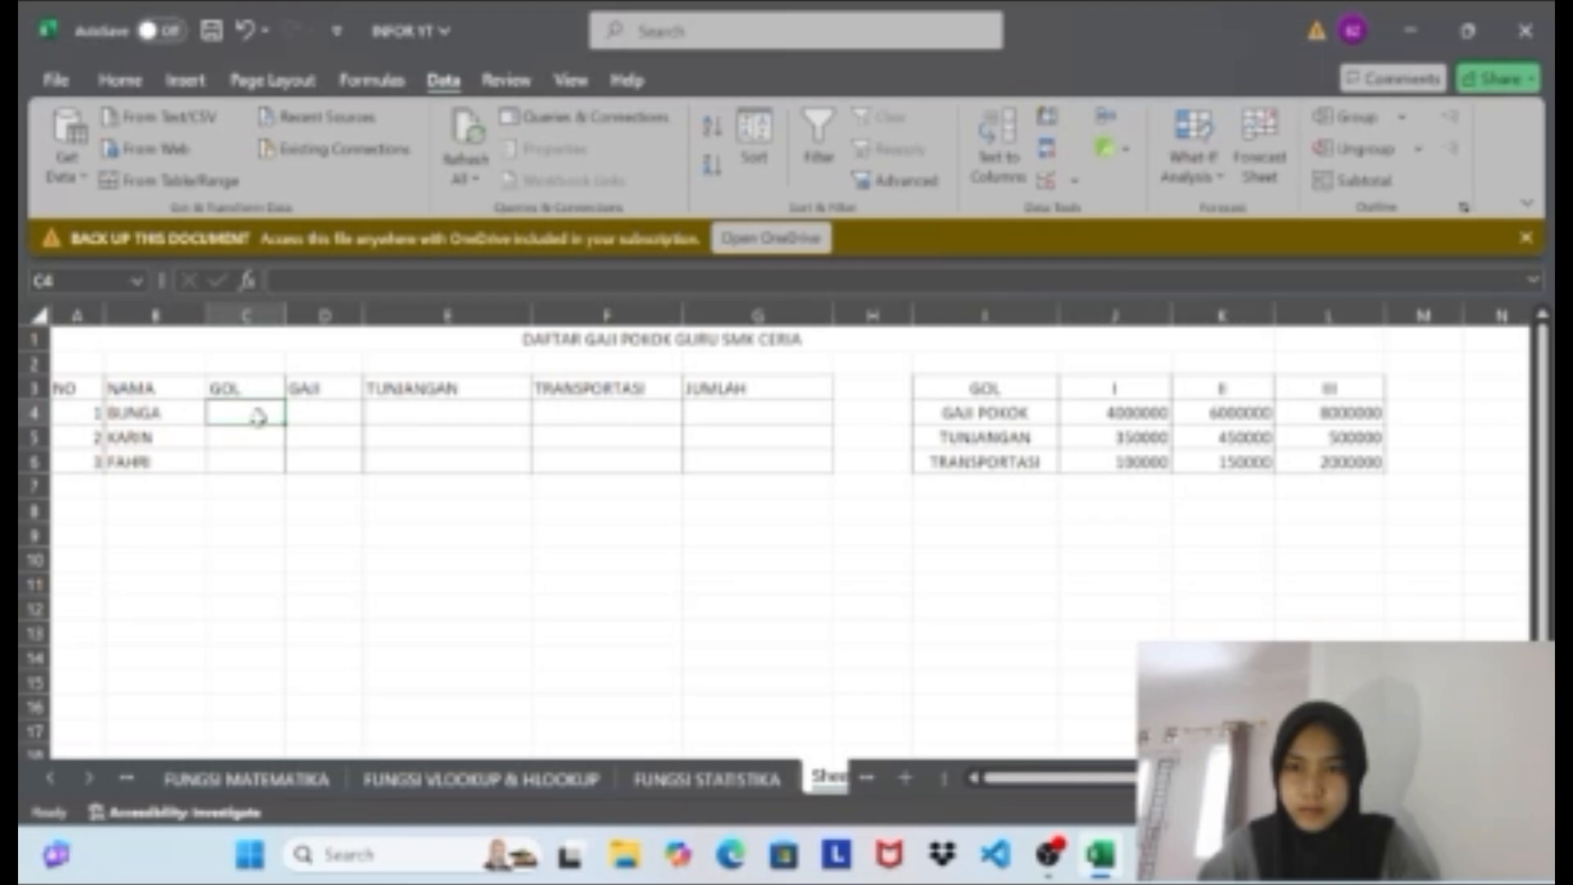
left_click_drag(270, 409, 269, 459)
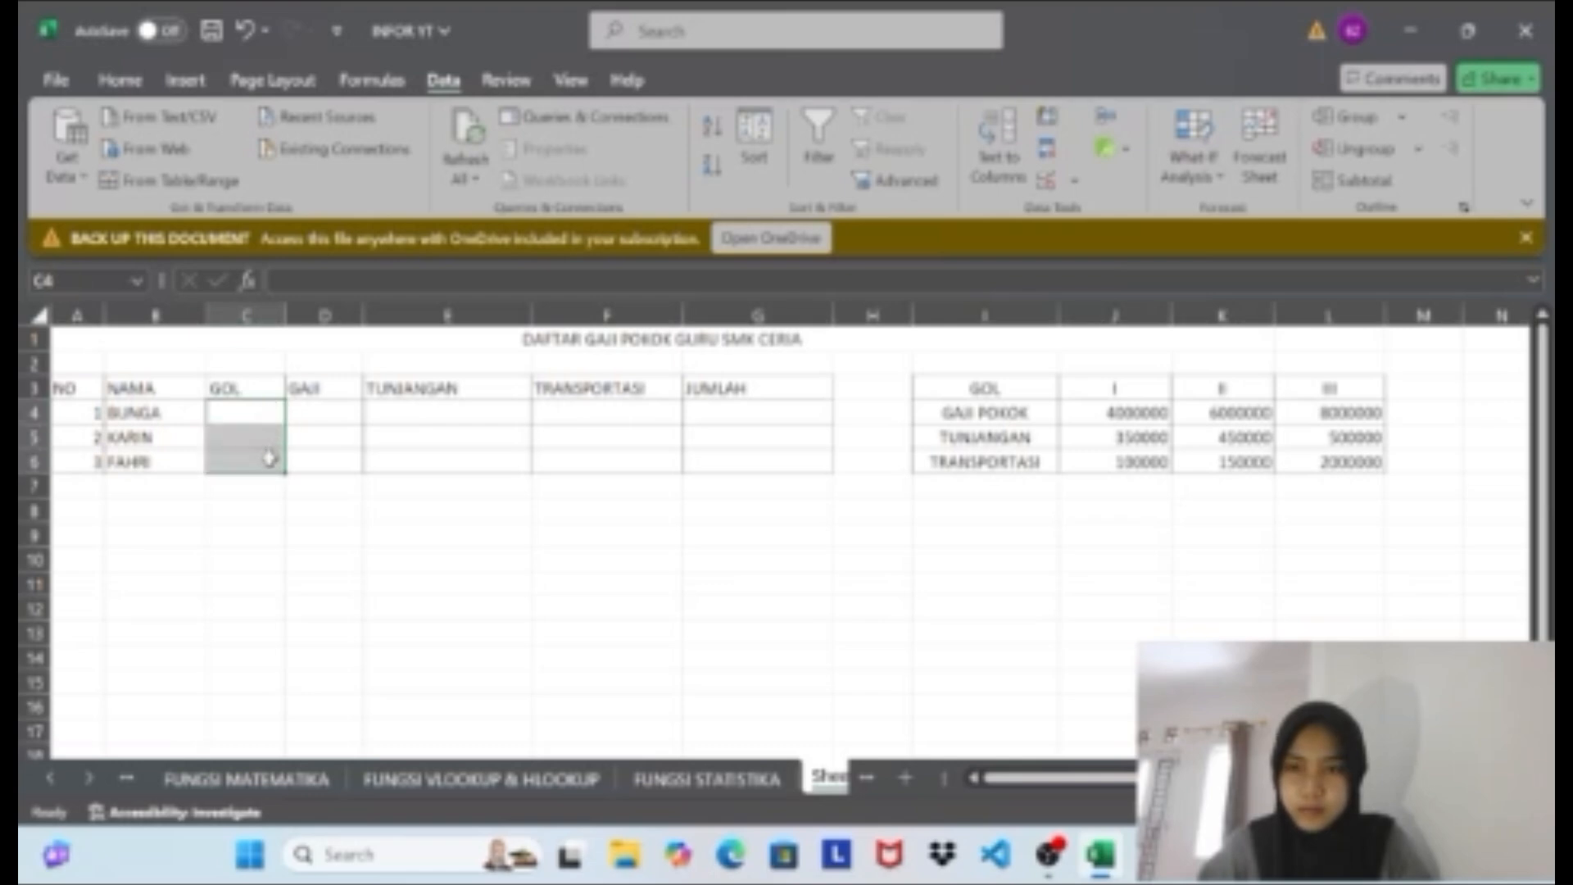
left_click(1048, 181)
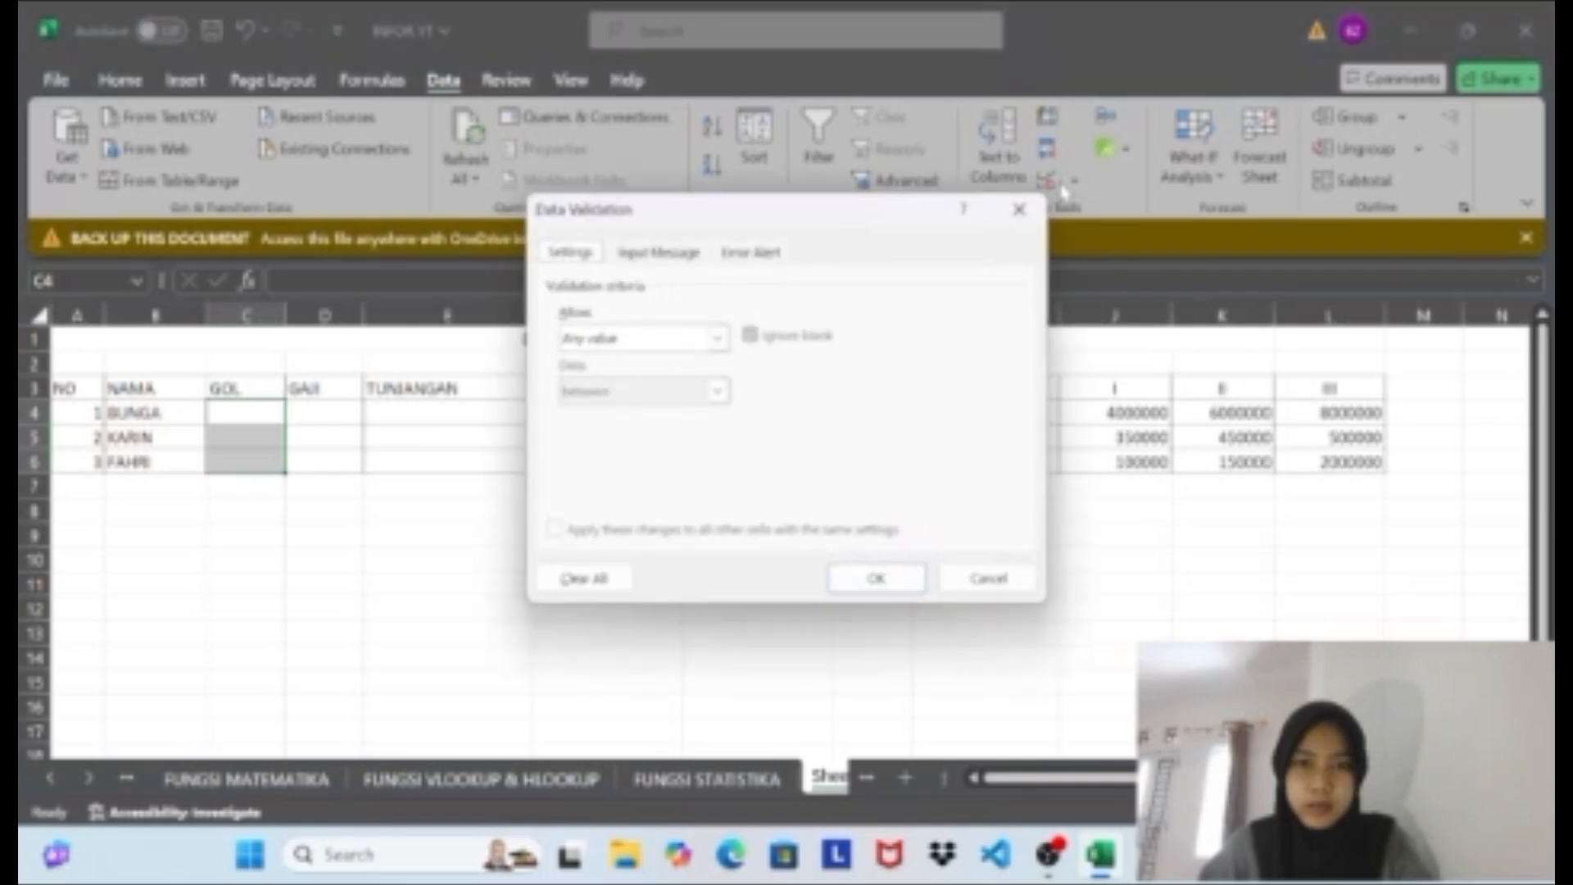
left_click(719, 338)
left_click(672, 414)
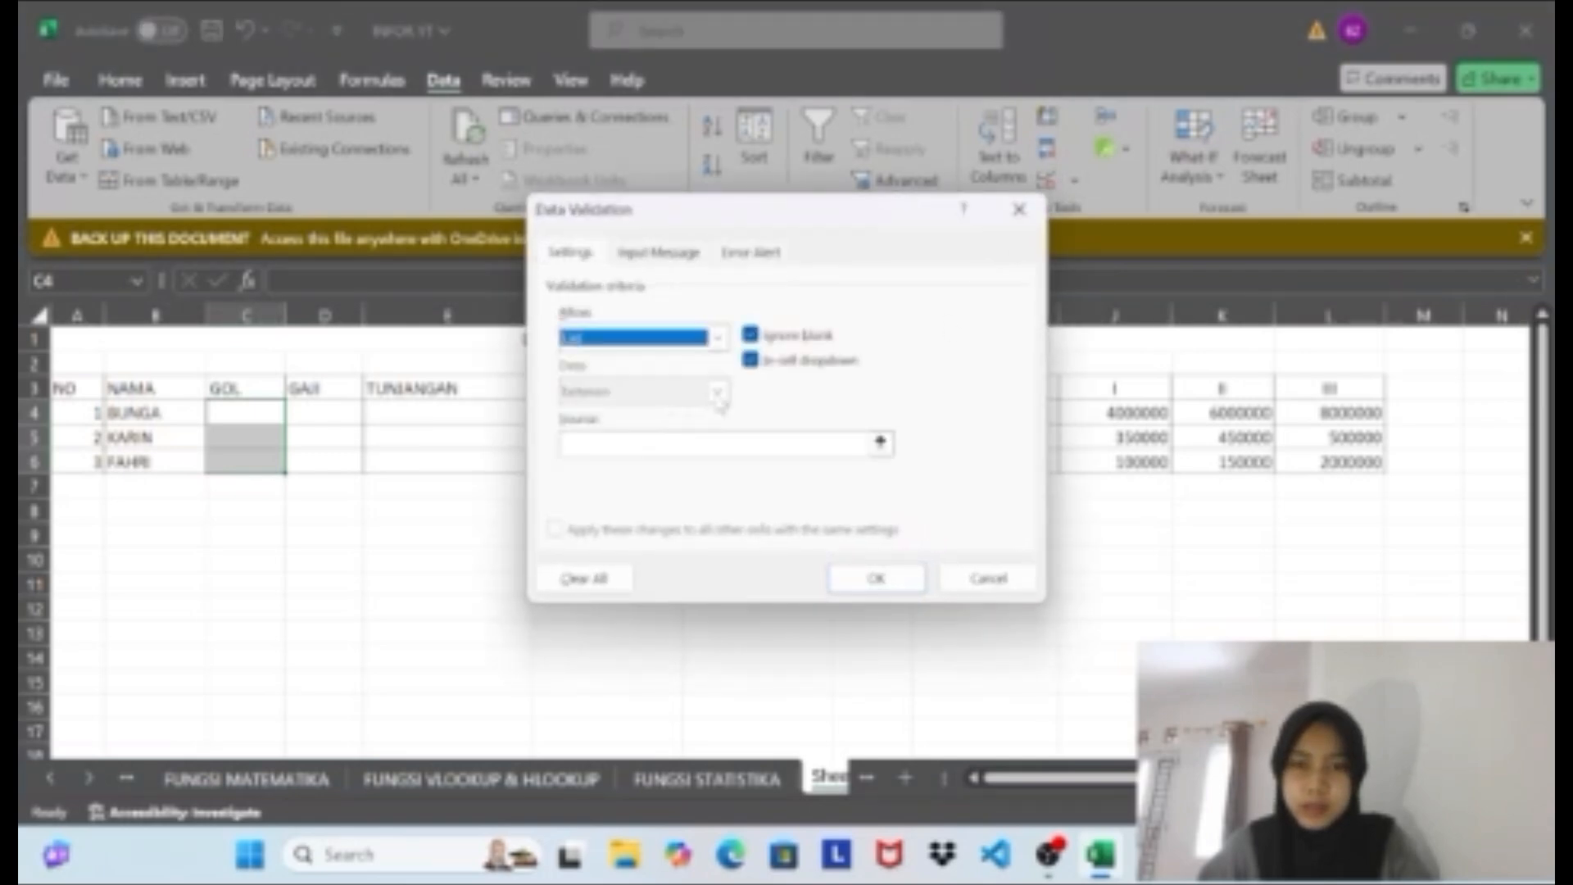
left_click(694, 442)
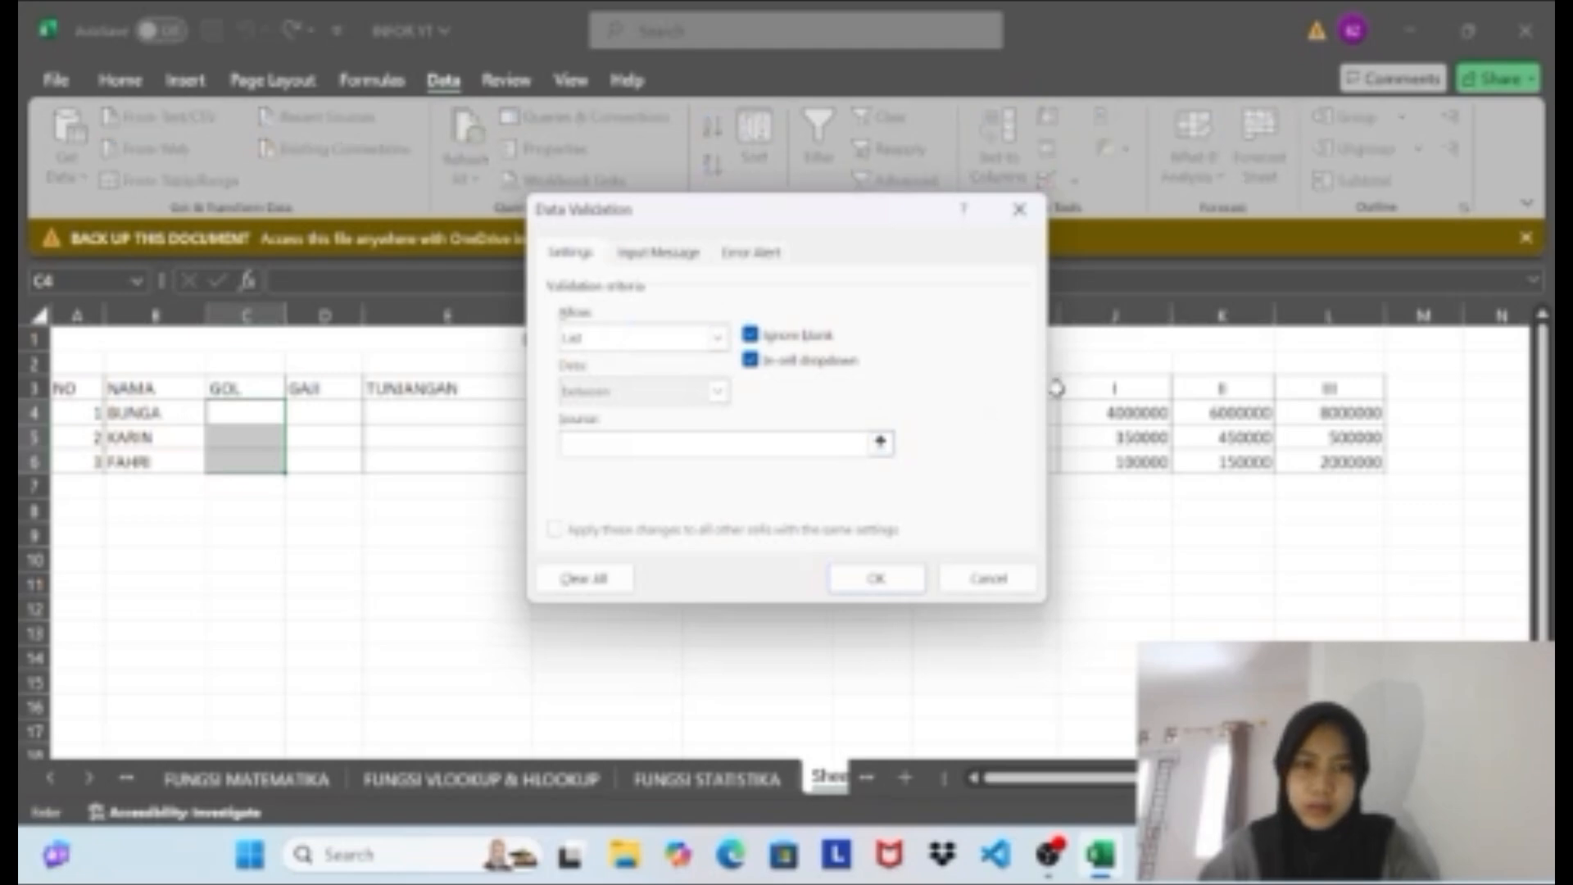
left_click_drag(1098, 389, 1312, 388)
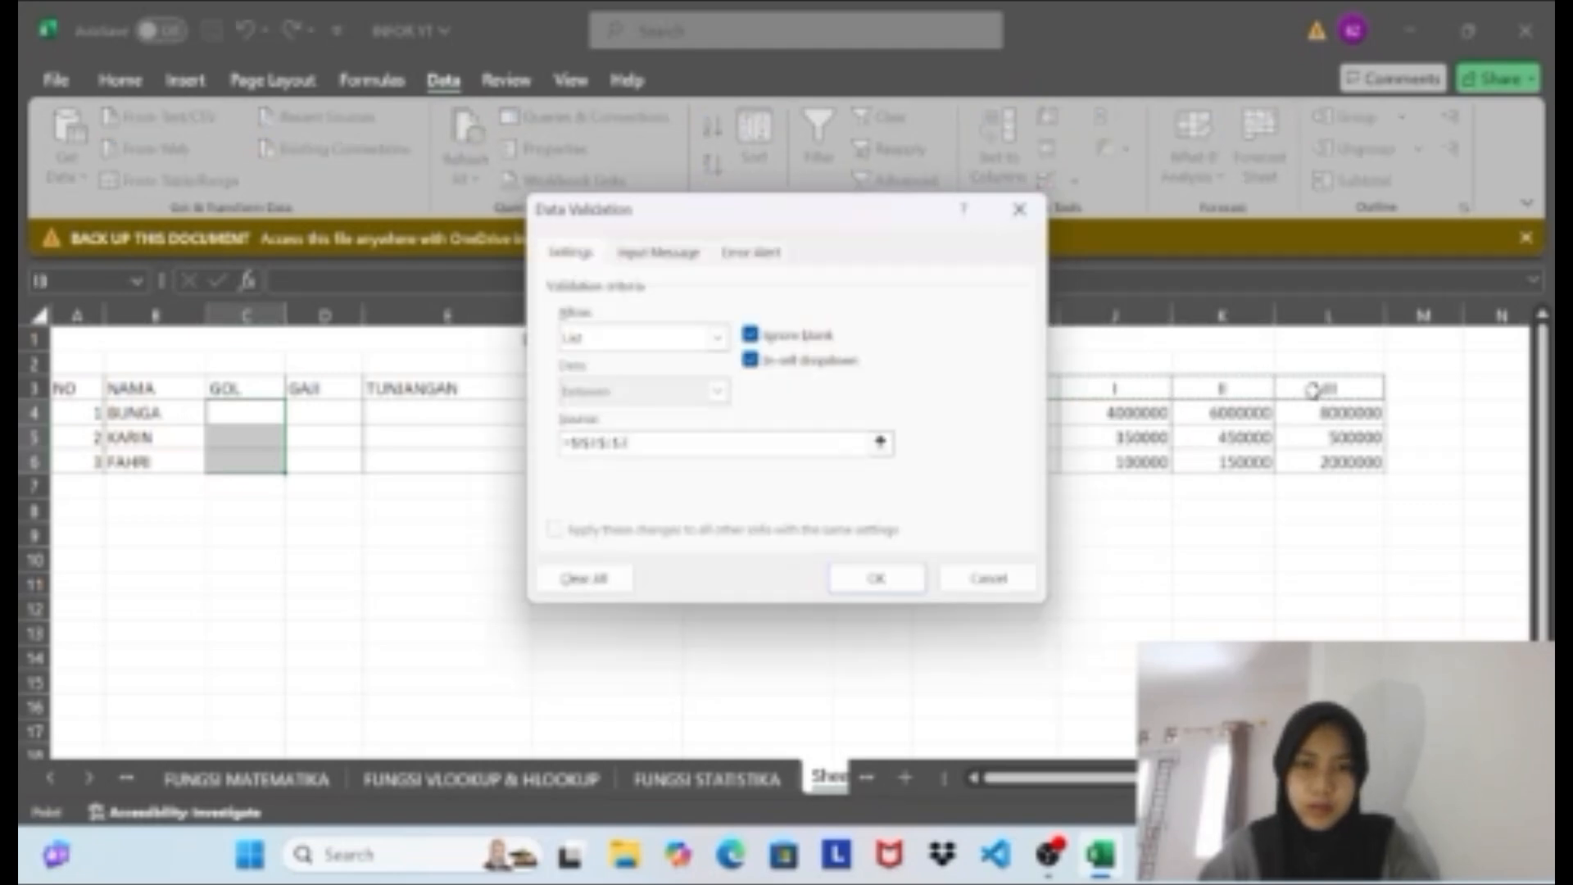
left_click(877, 579)
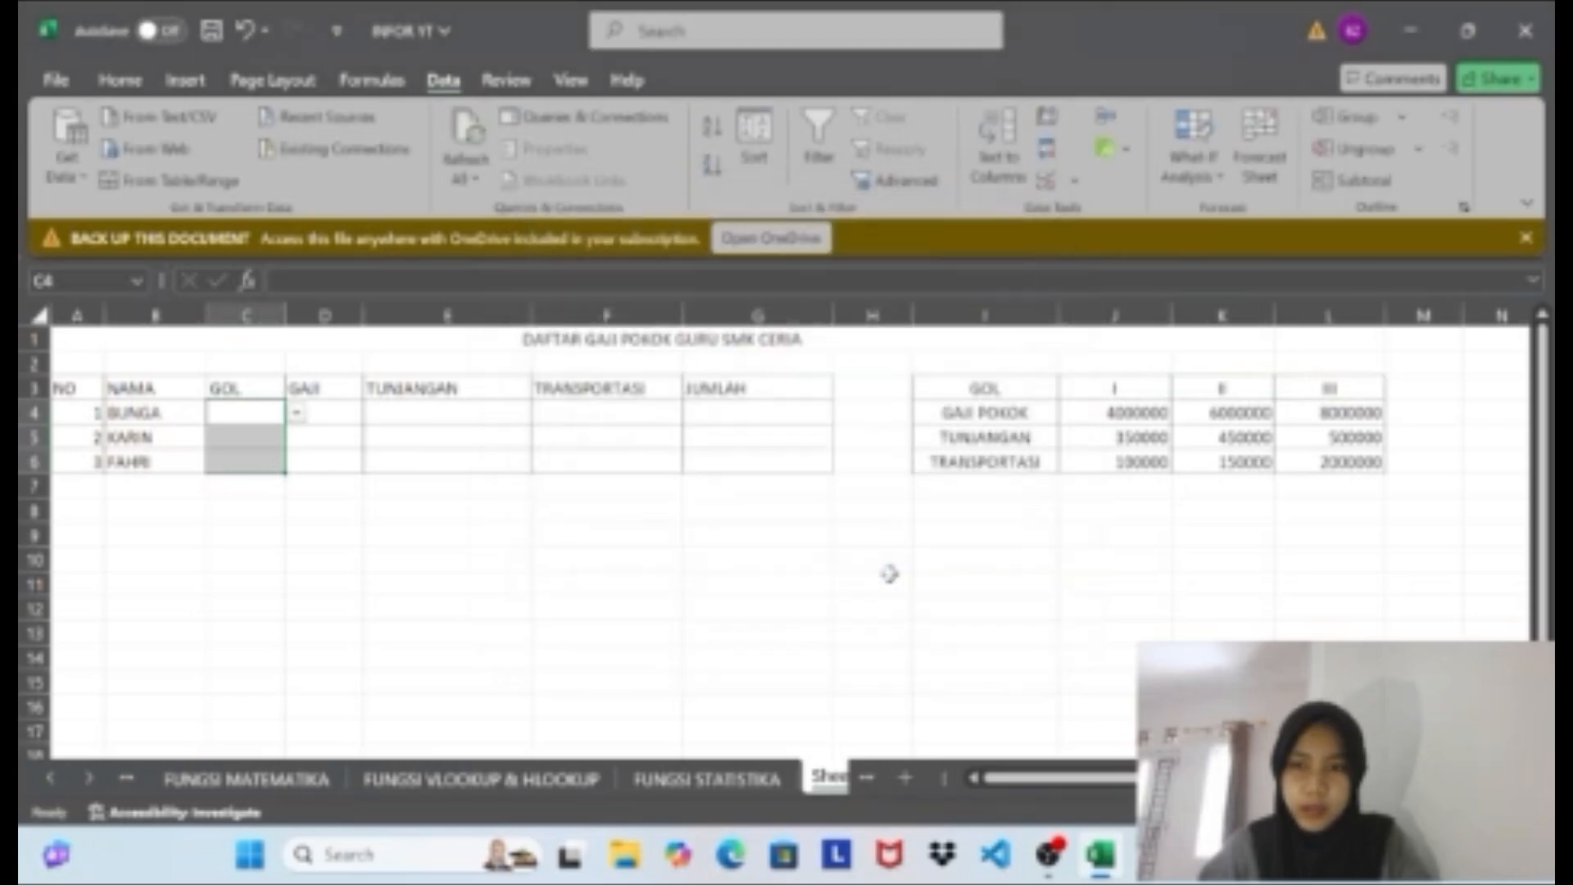
Choose grade III for the first teacher in C4 and fill it down to C6.
left_click(245, 412)
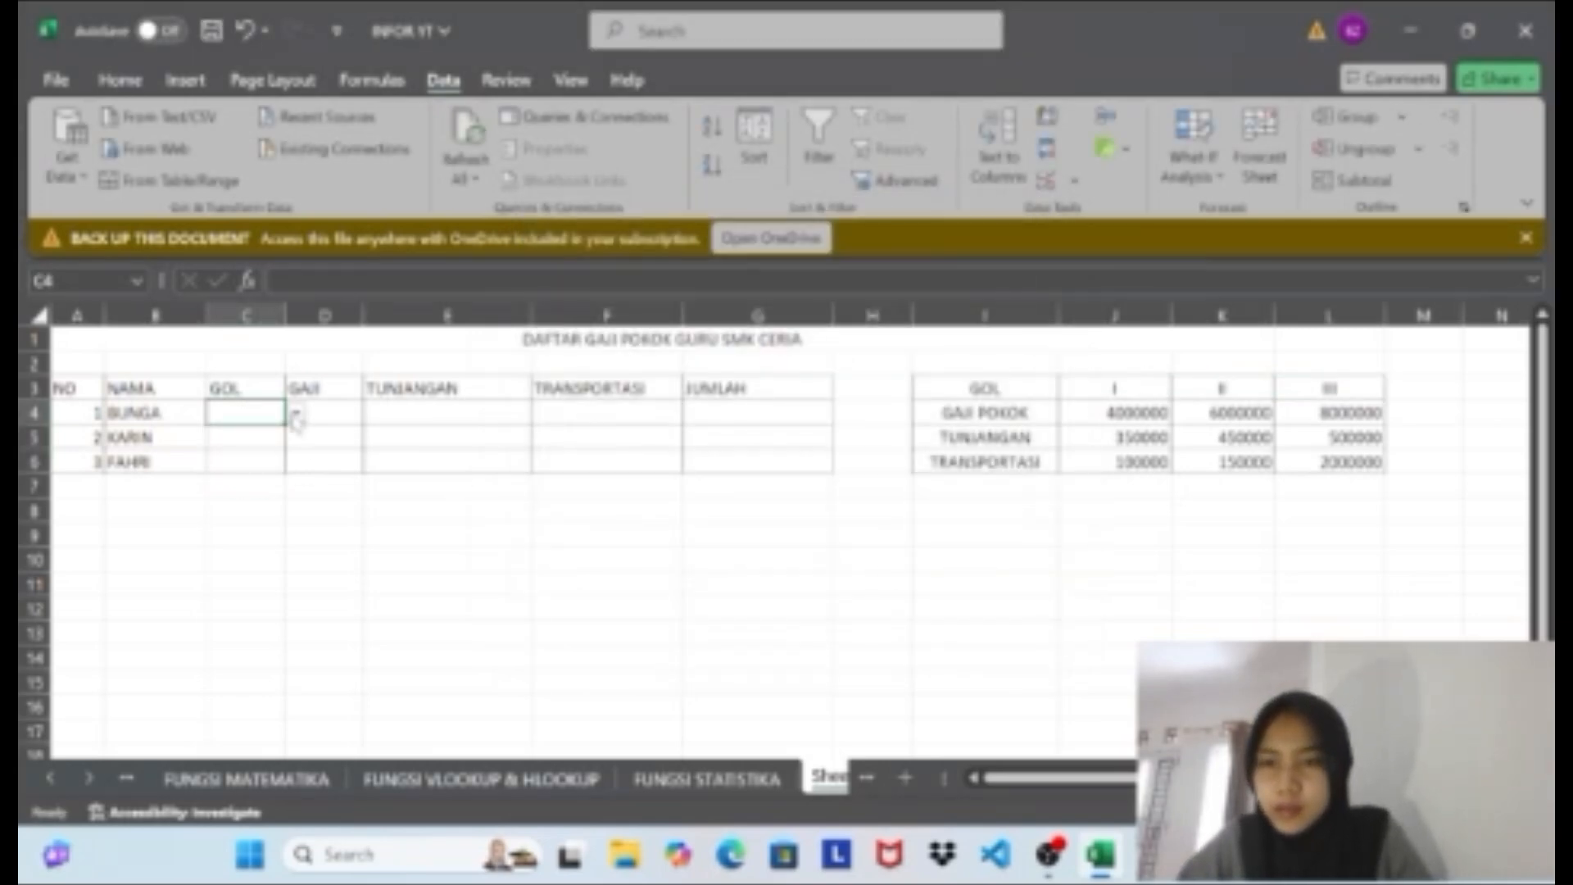
left_click(296, 414)
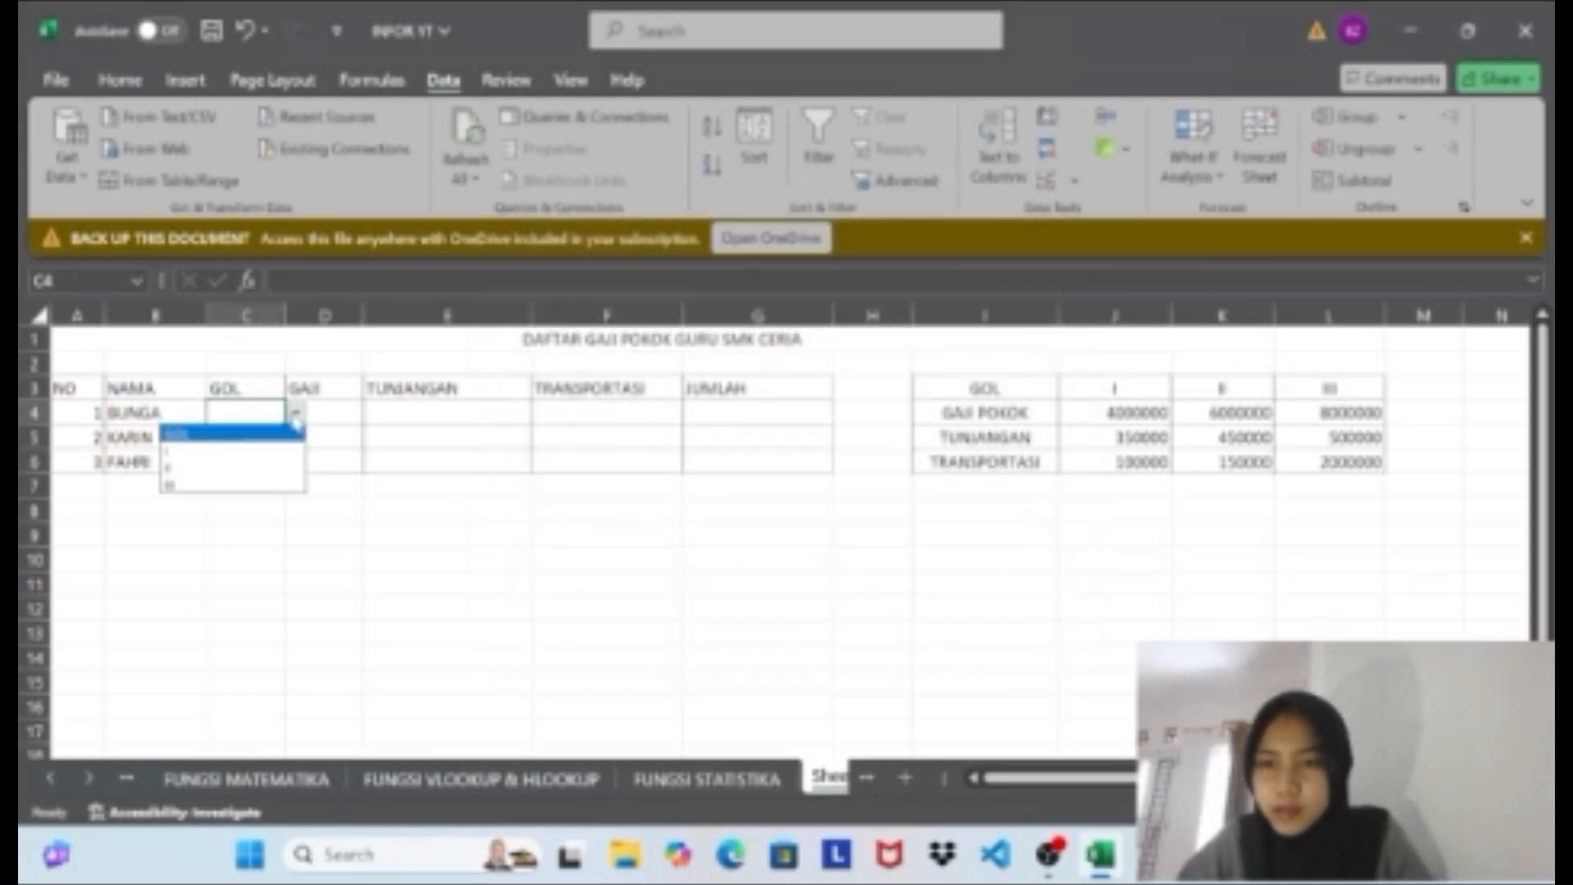
left_click(254, 487)
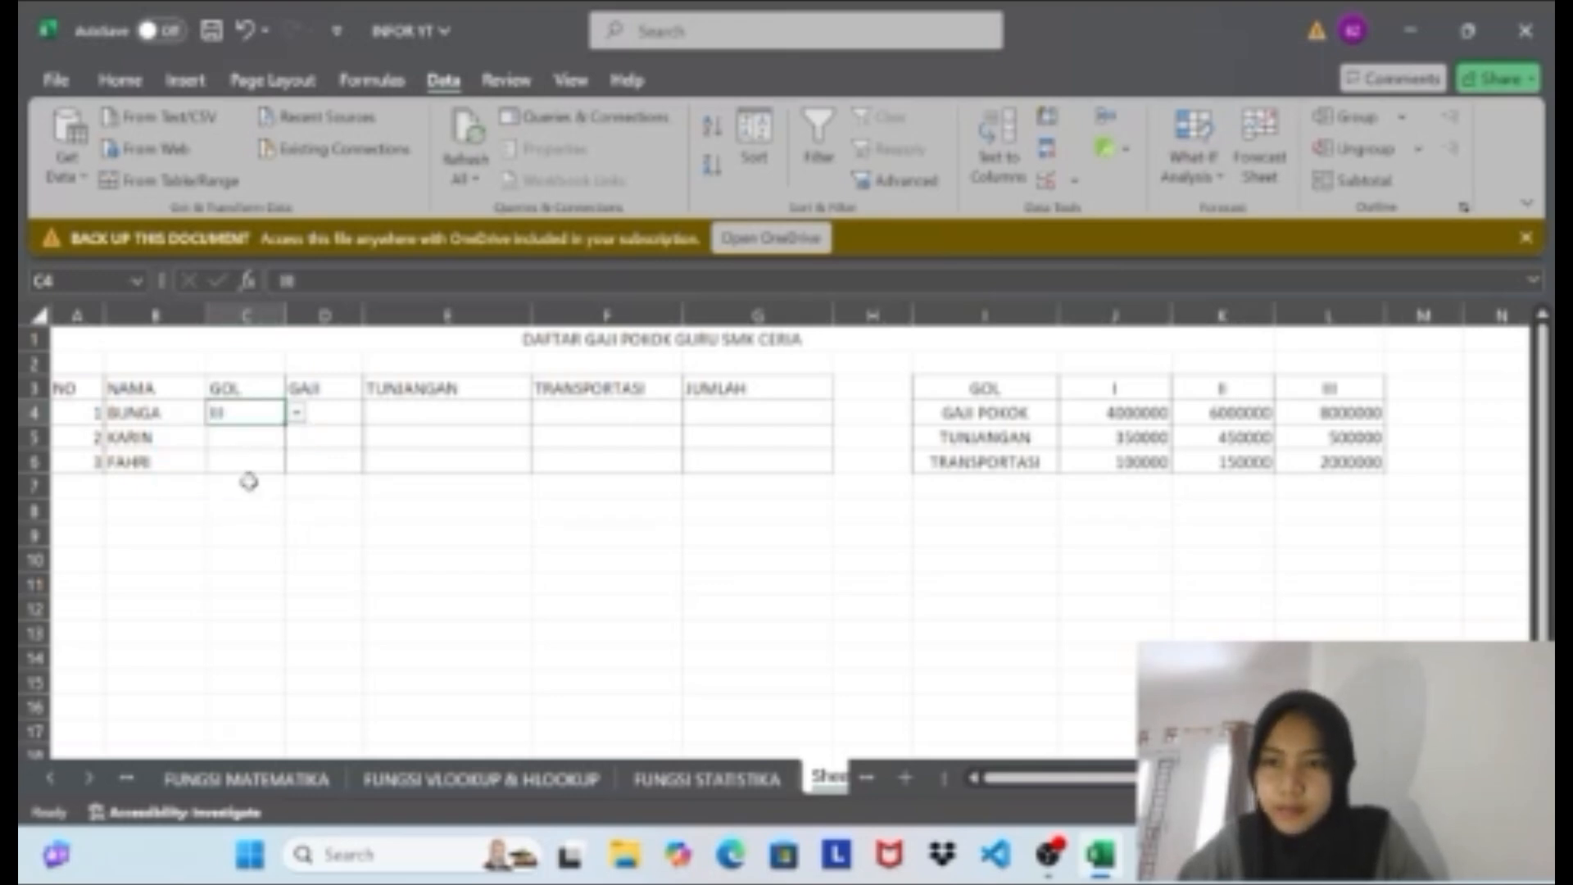
left_click_drag(284, 427, 282, 470)
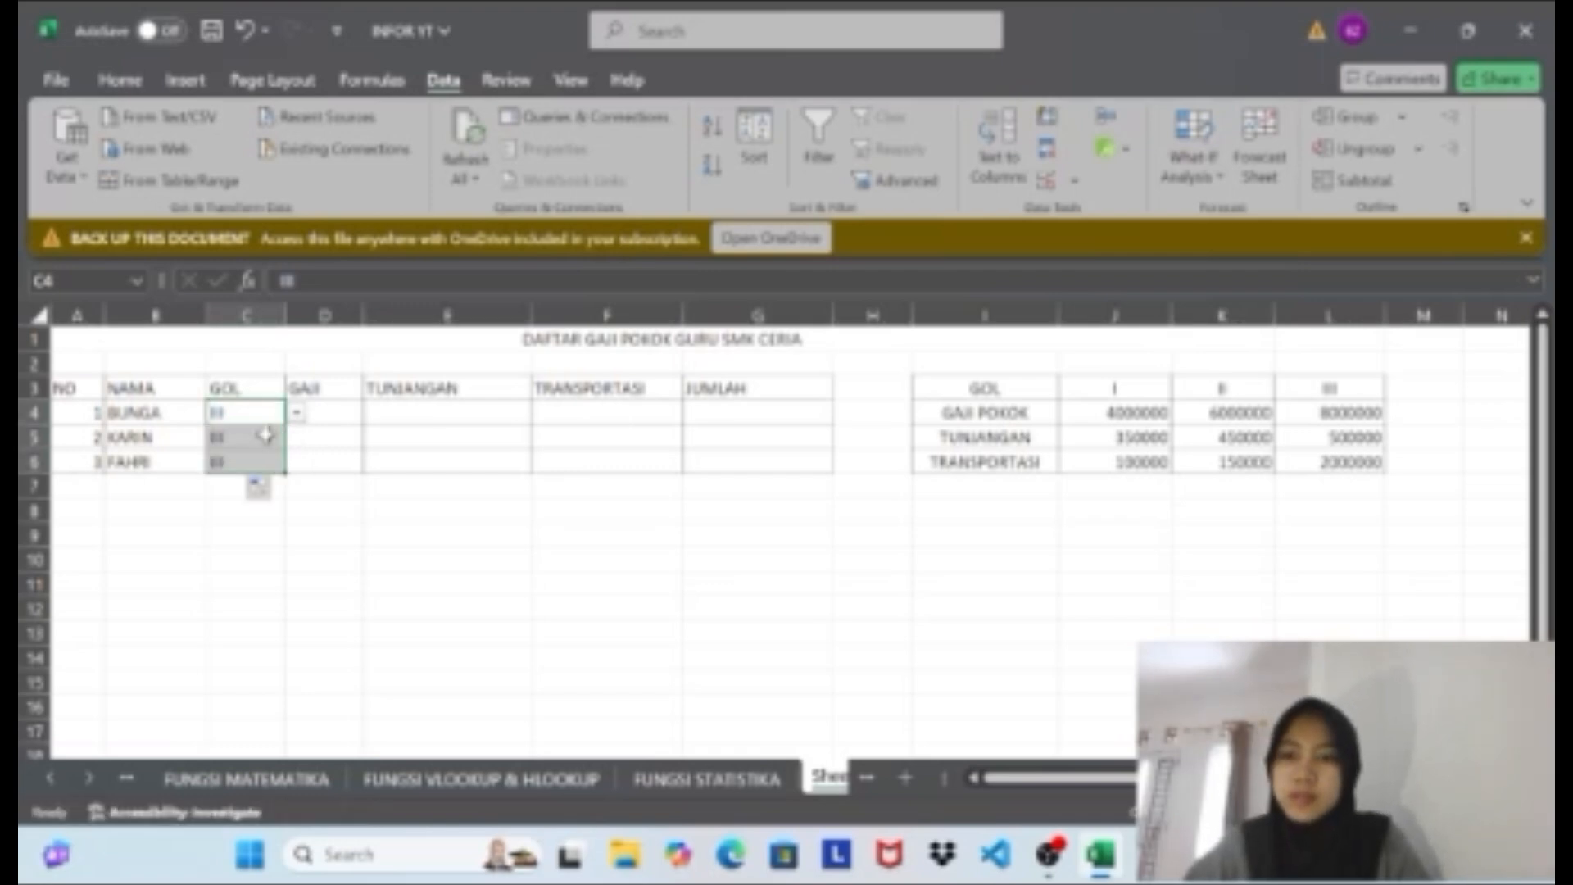
Change the second teacher's grade in C5 to II and the third teacher's grade in C6 to I.
left_click(263, 436)
left_click(299, 440)
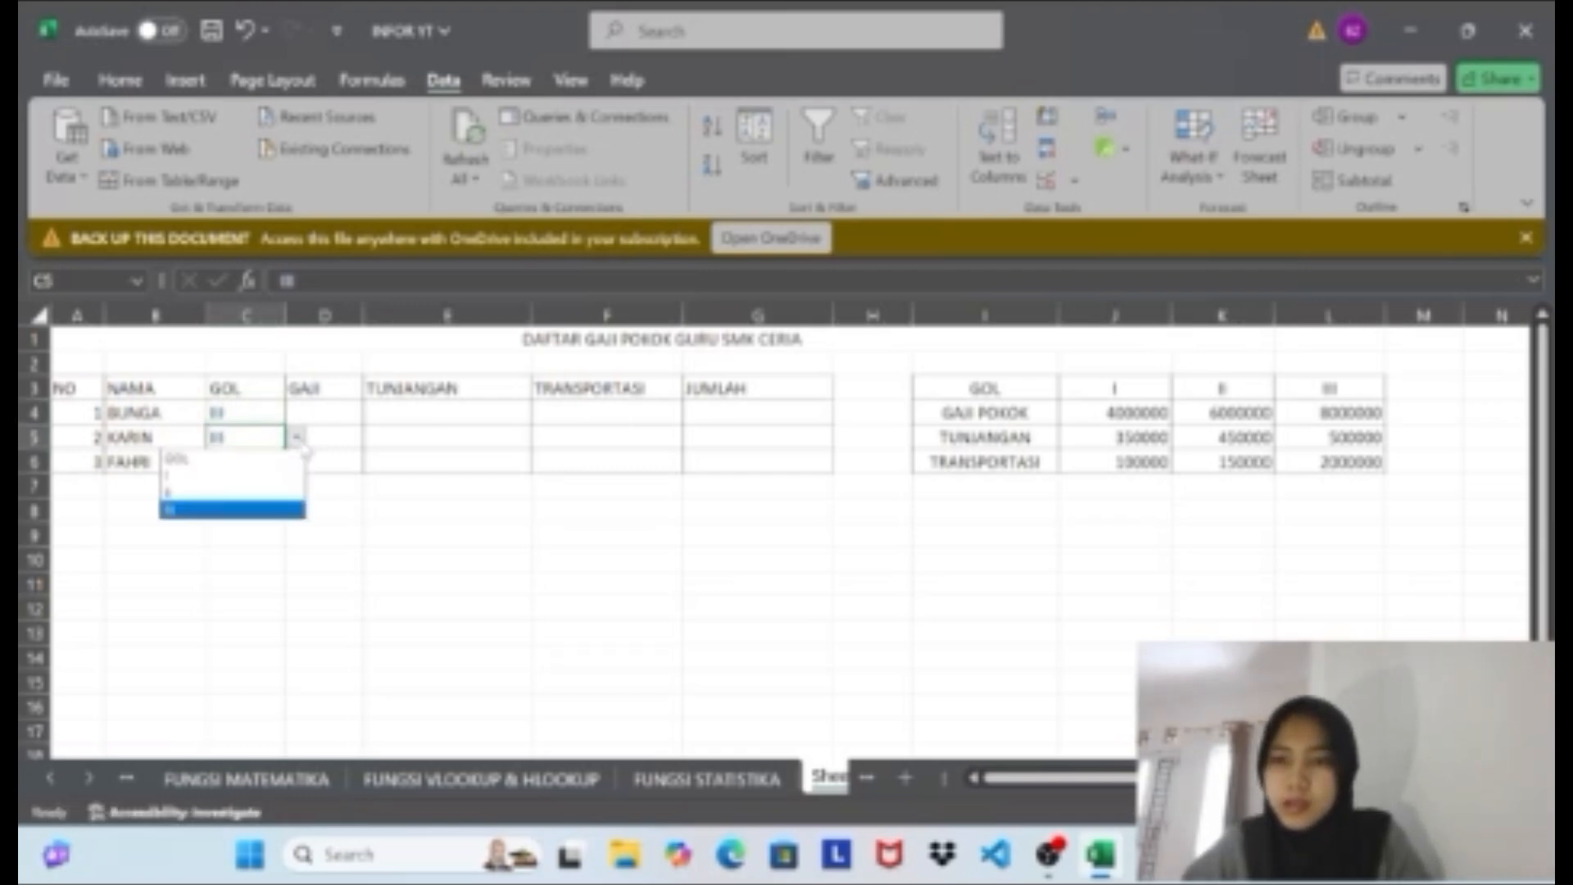
left_click(277, 492)
left_click(273, 461)
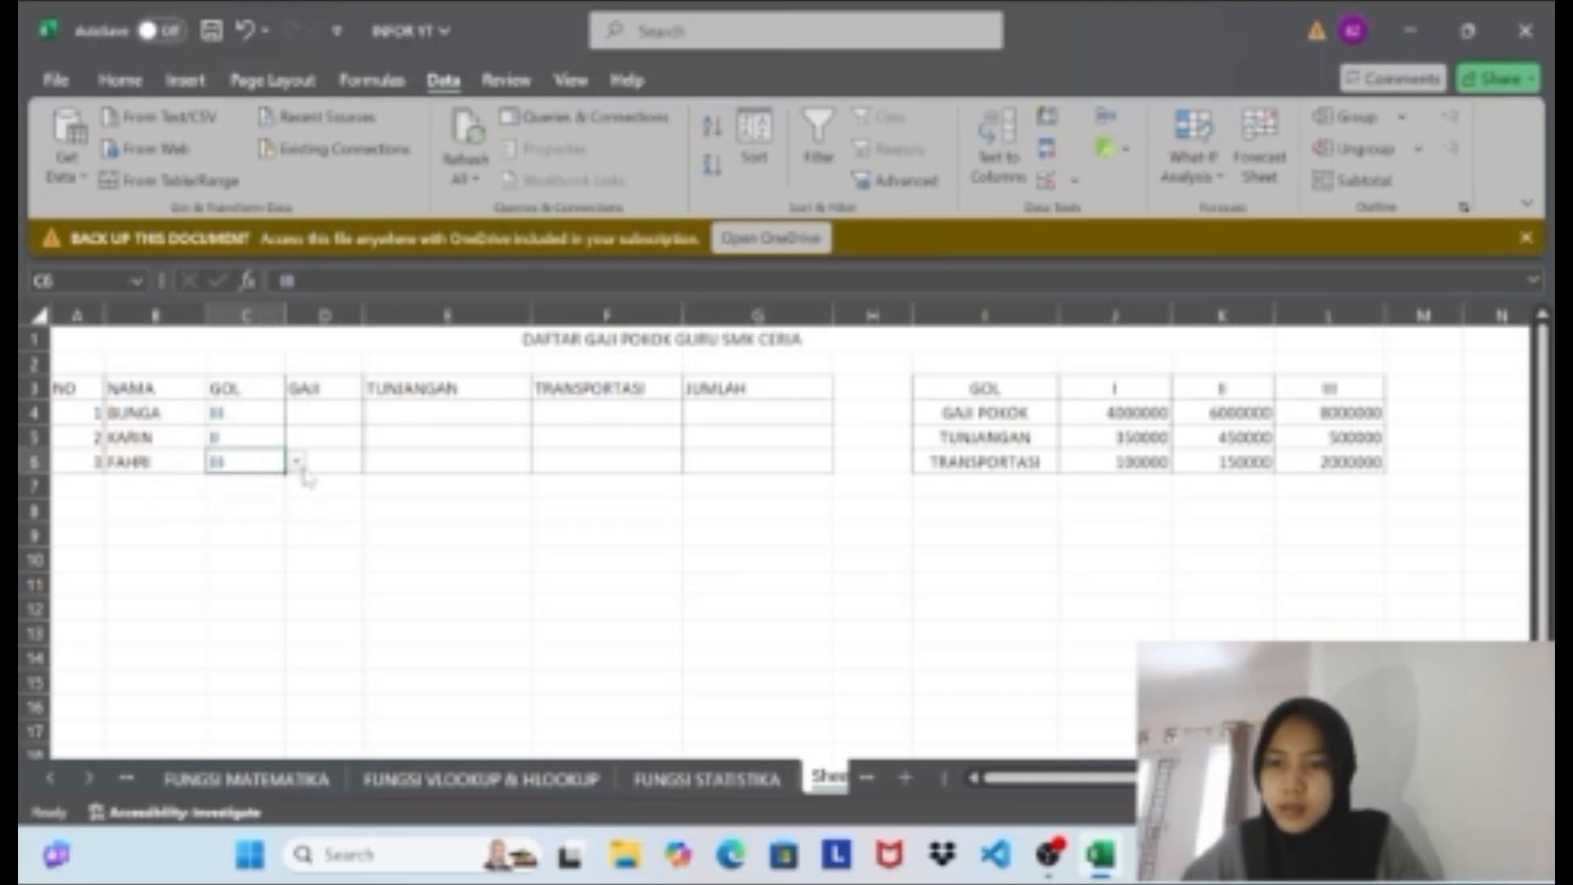
left_click(297, 464)
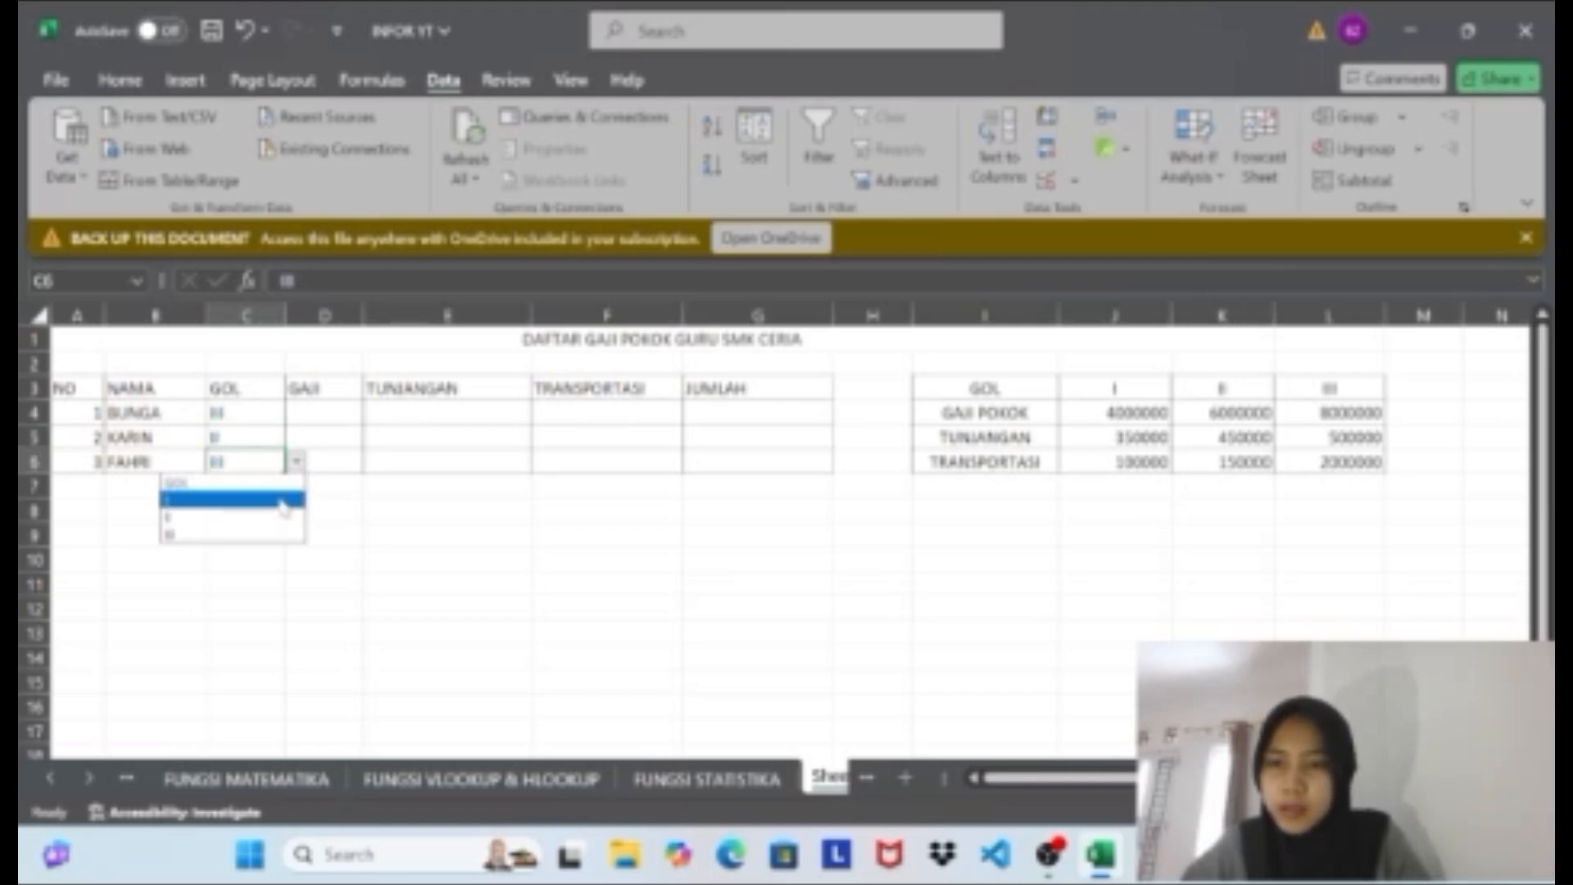
left_click(282, 502)
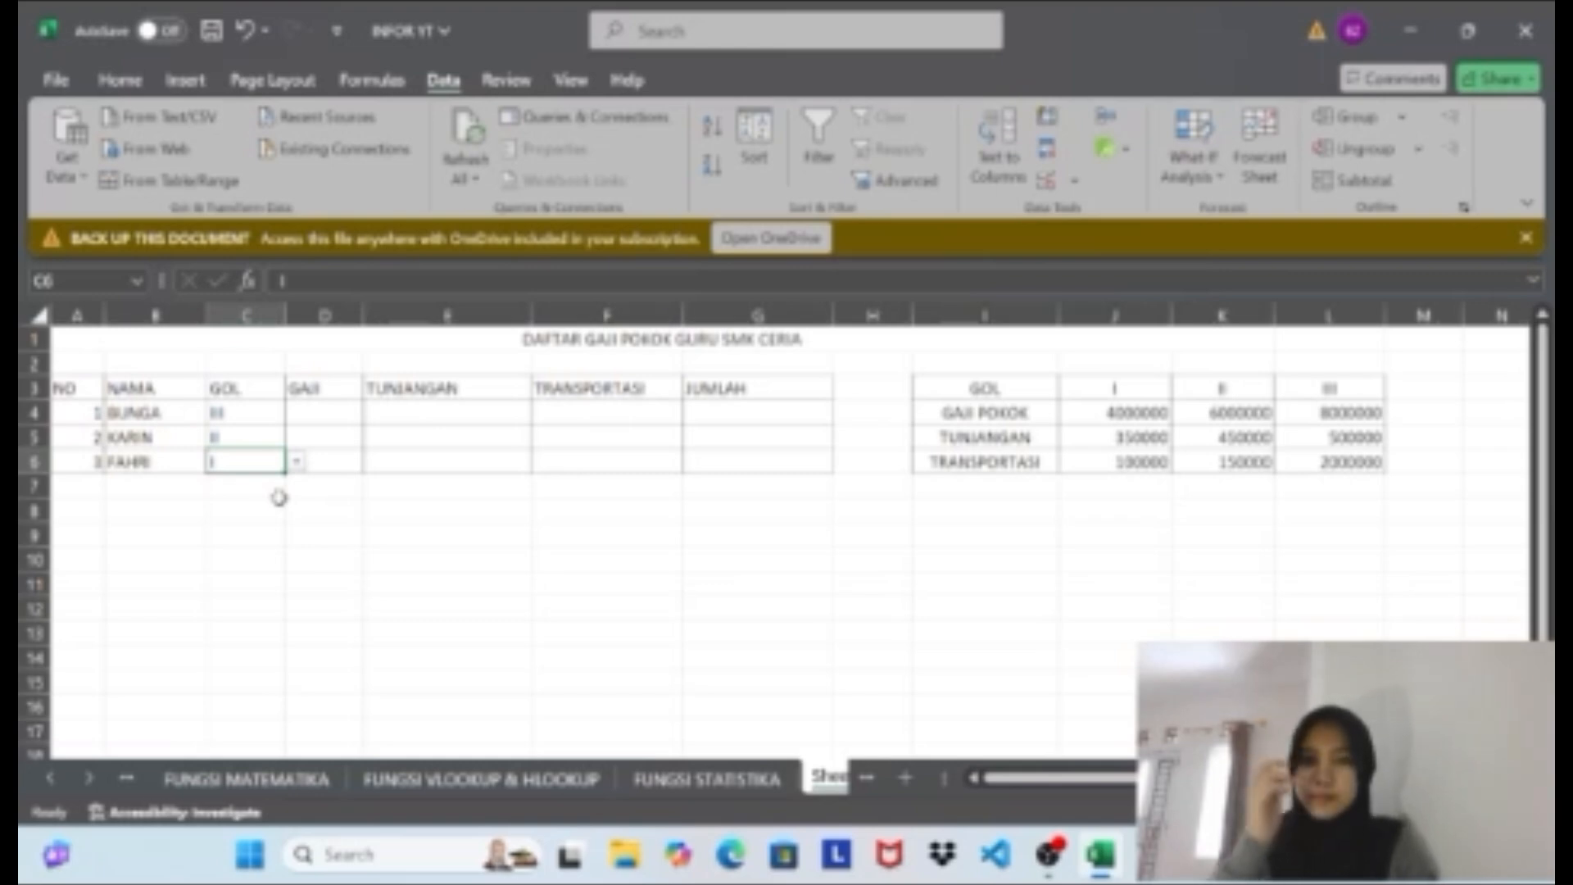
left_click(330, 415)
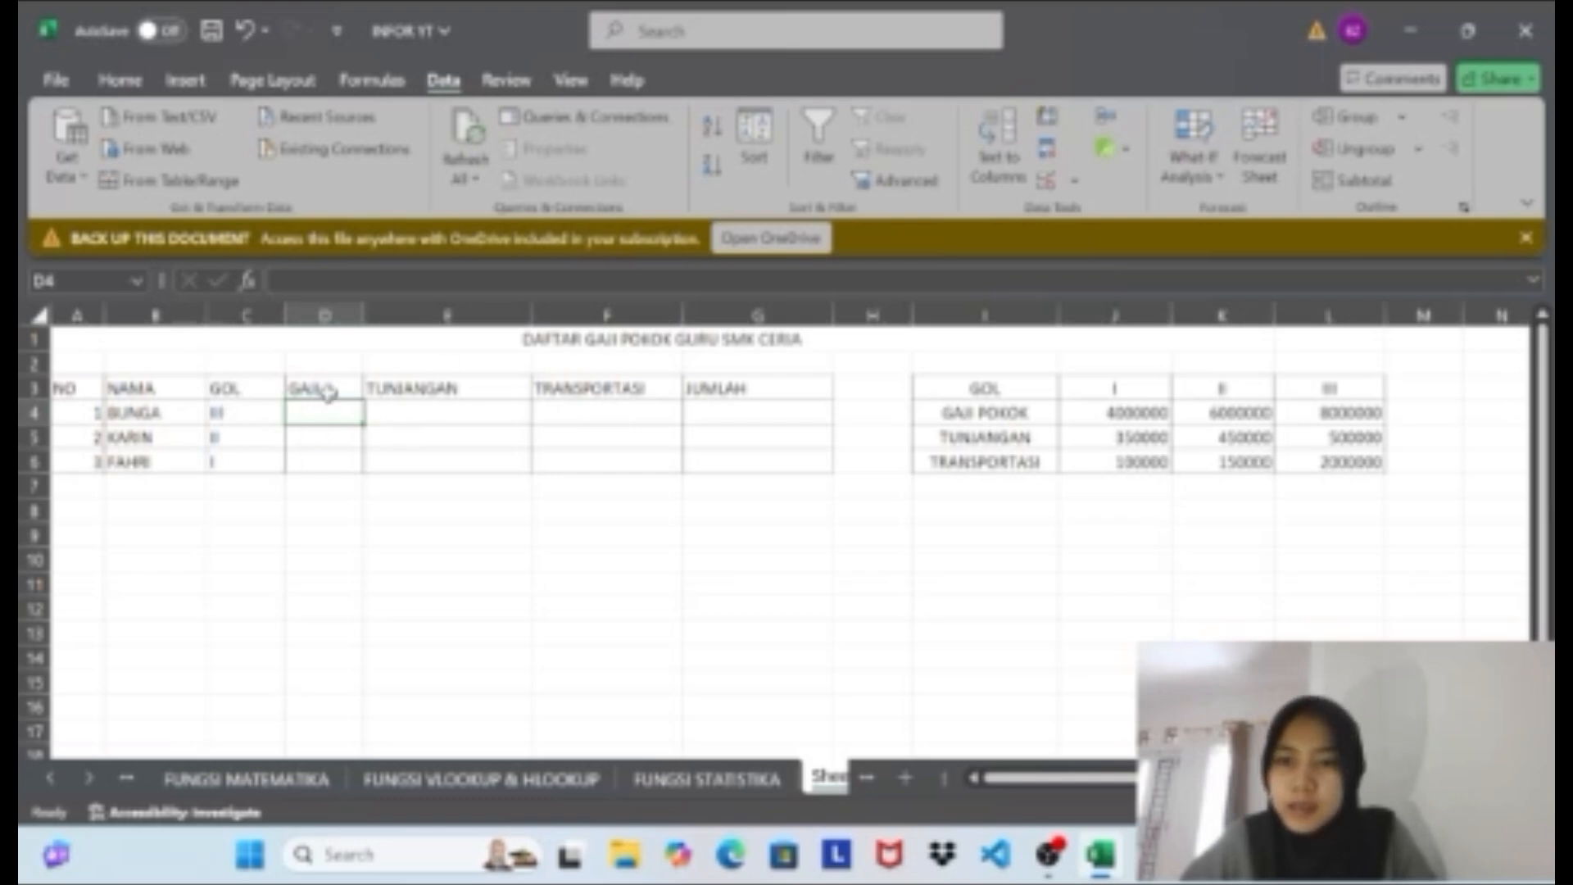
left_click_drag(326, 390, 324, 459)
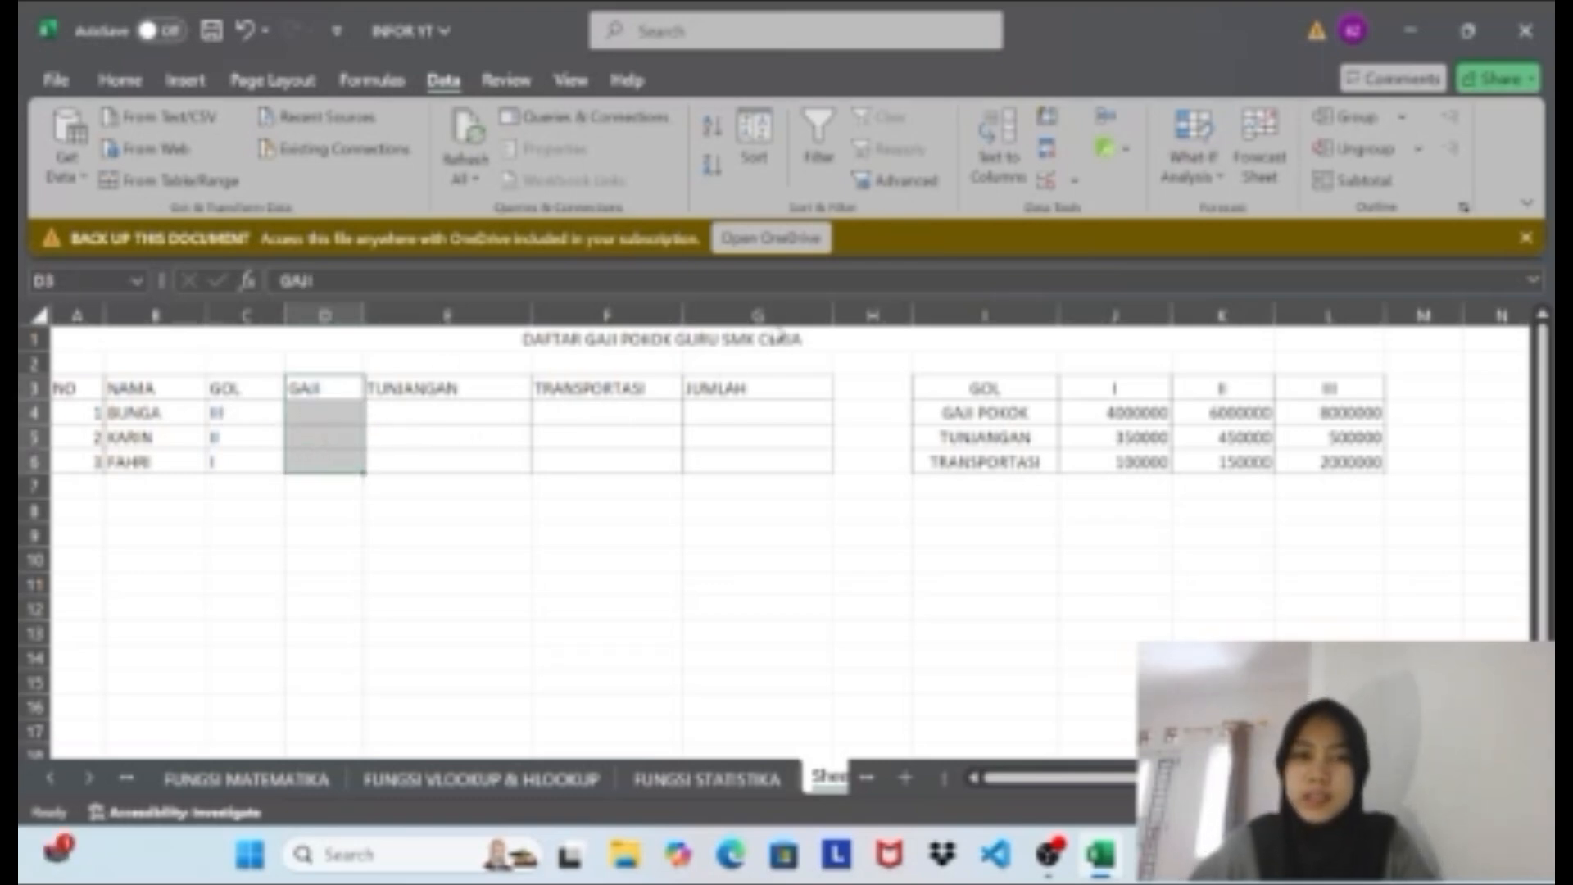
left_click(1049, 182)
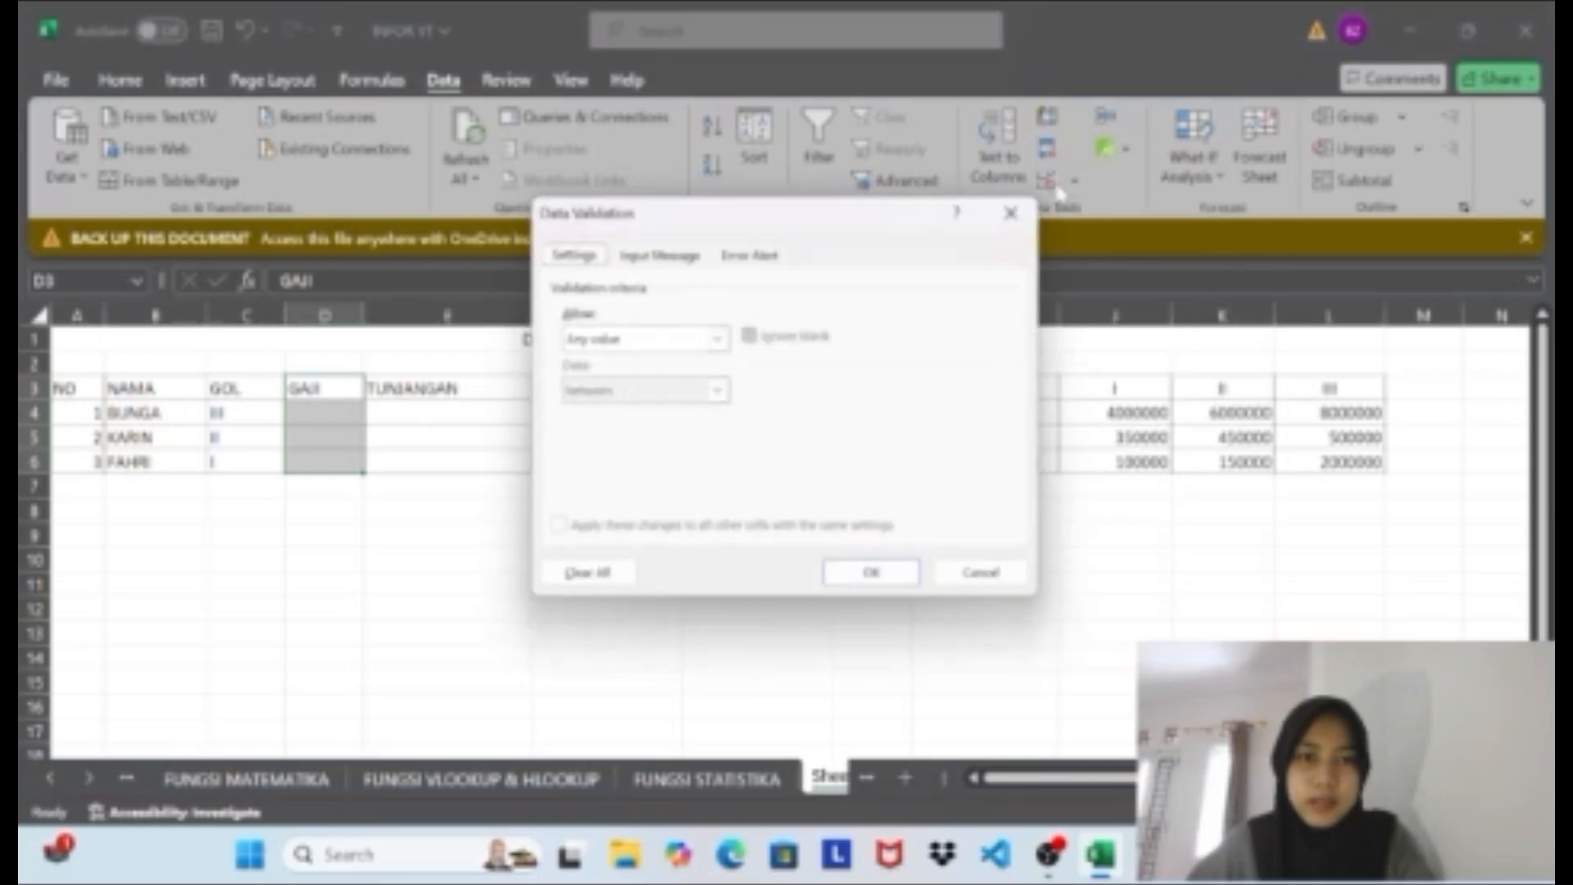
left_click(718, 338)
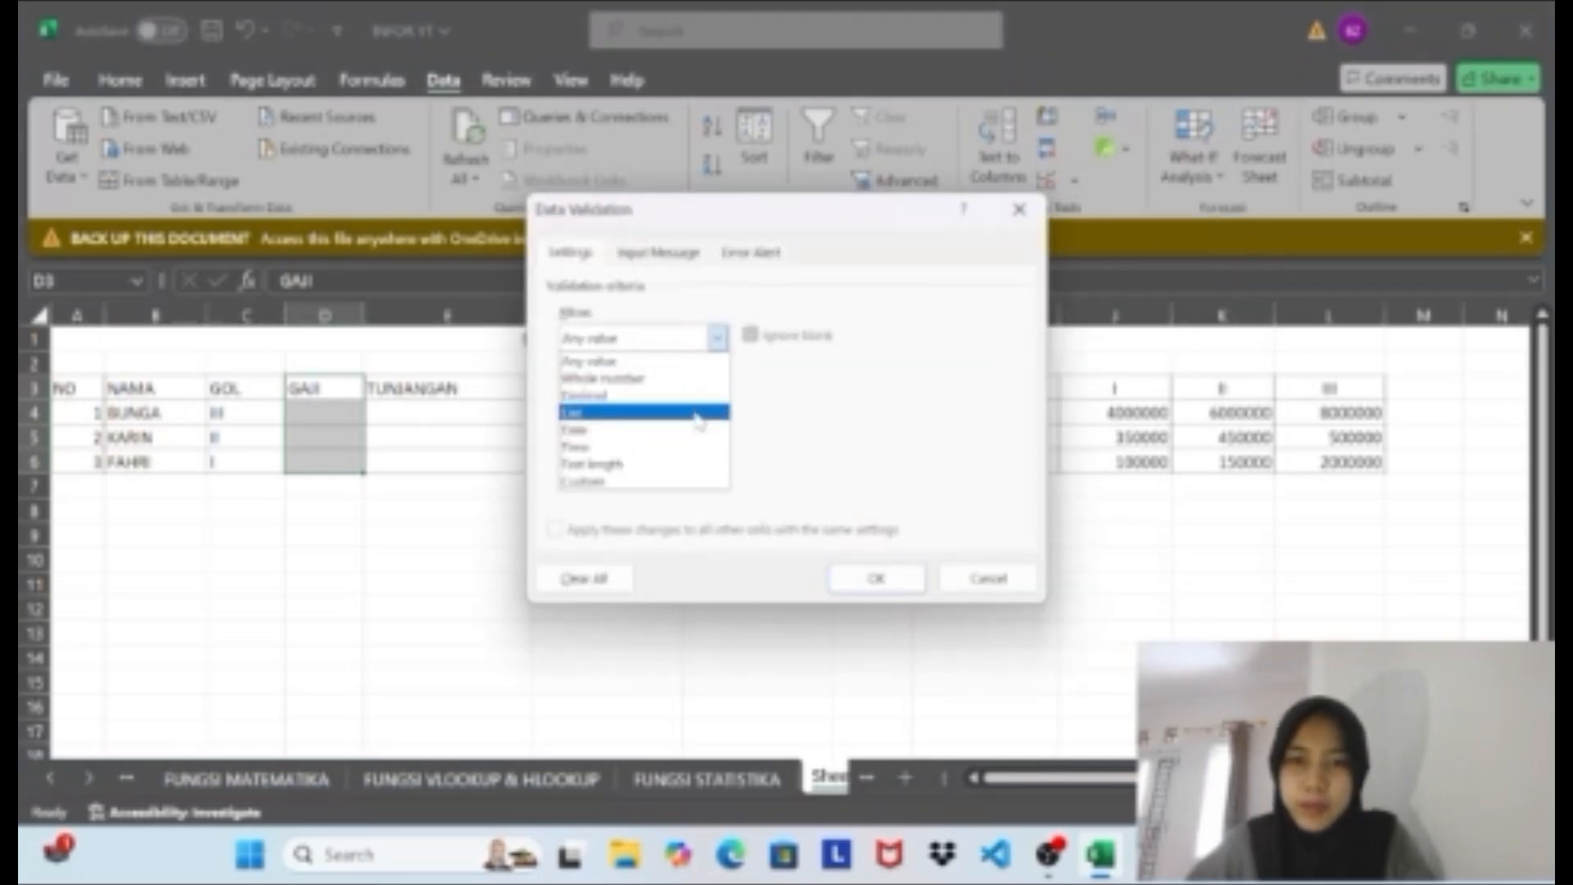
left_click(698, 414)
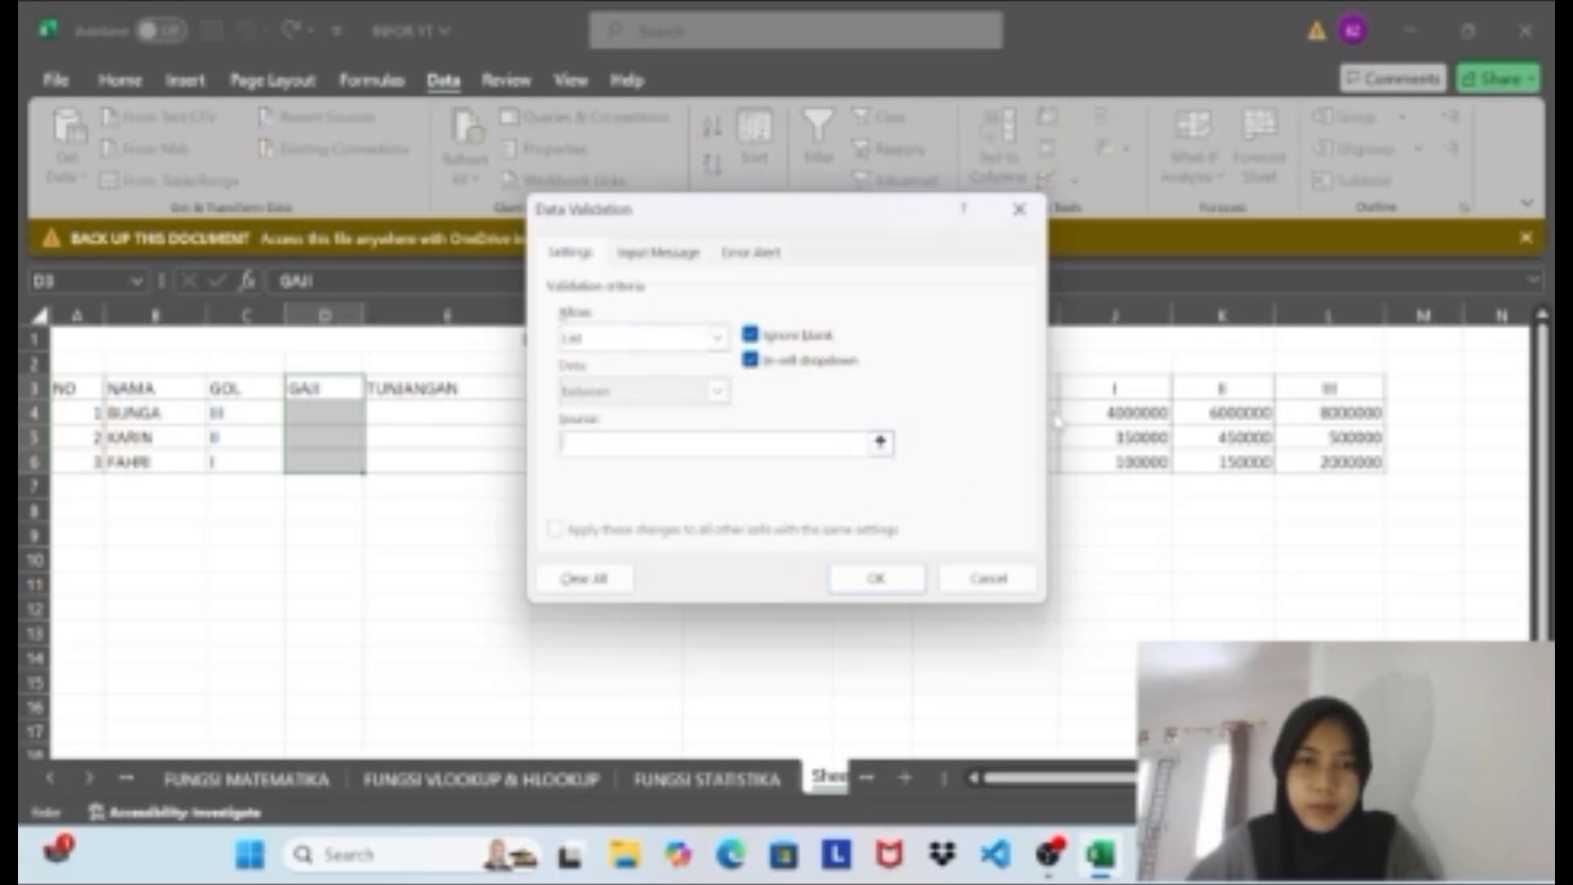
mouse_move(1060, 409)
left_mouse_down()
mouse_move(1208, 410)
mouse_move(1055, 416)
left_mouse_up()
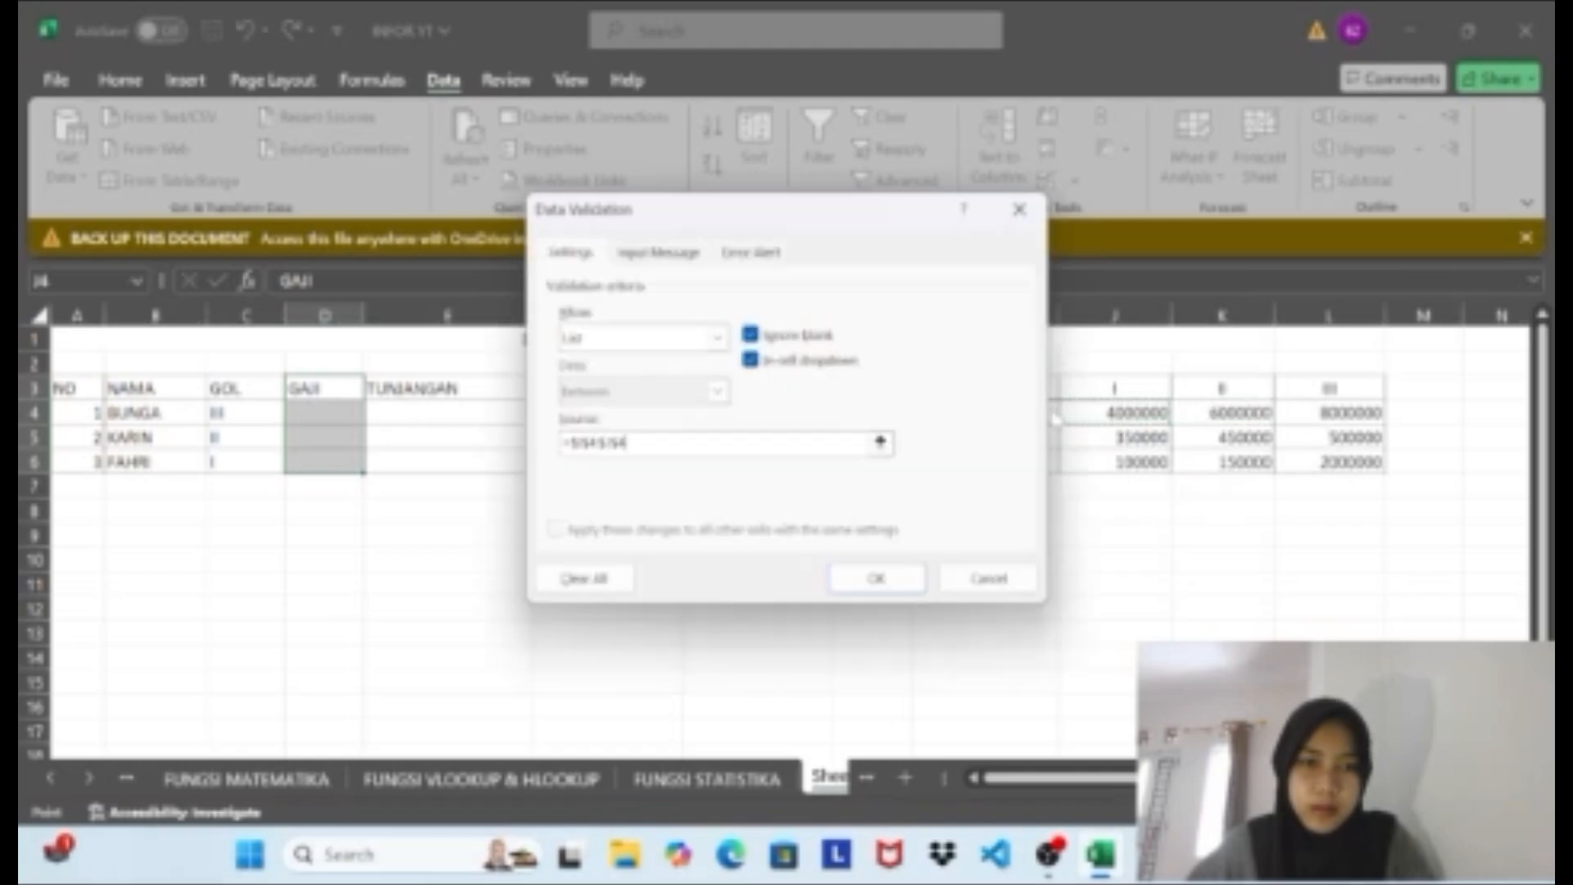
left_click(991, 579)
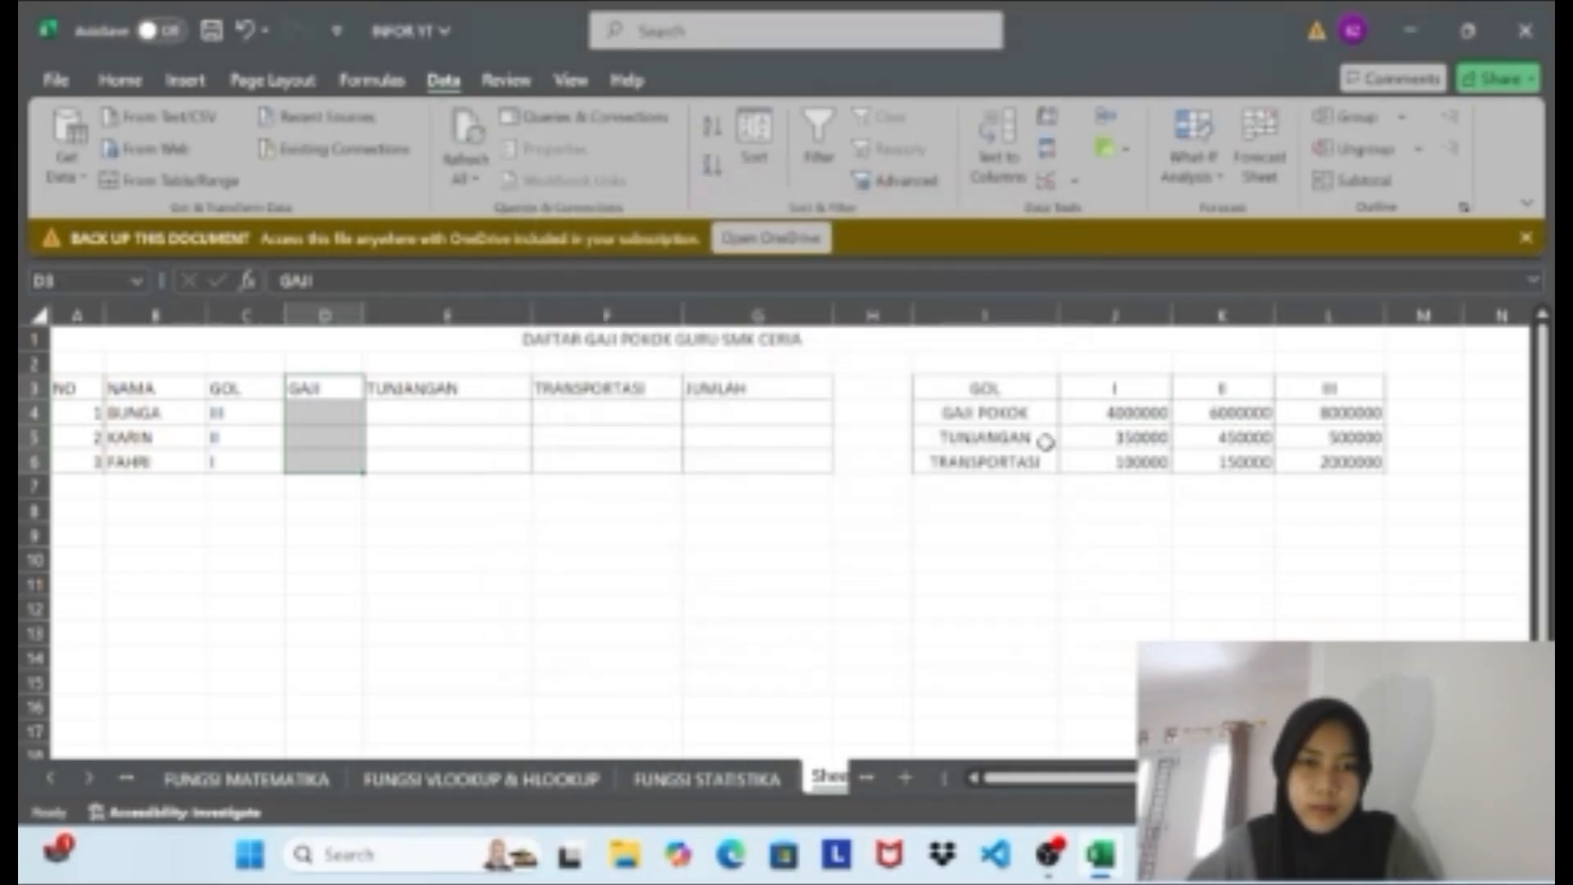
left_click(1045, 180)
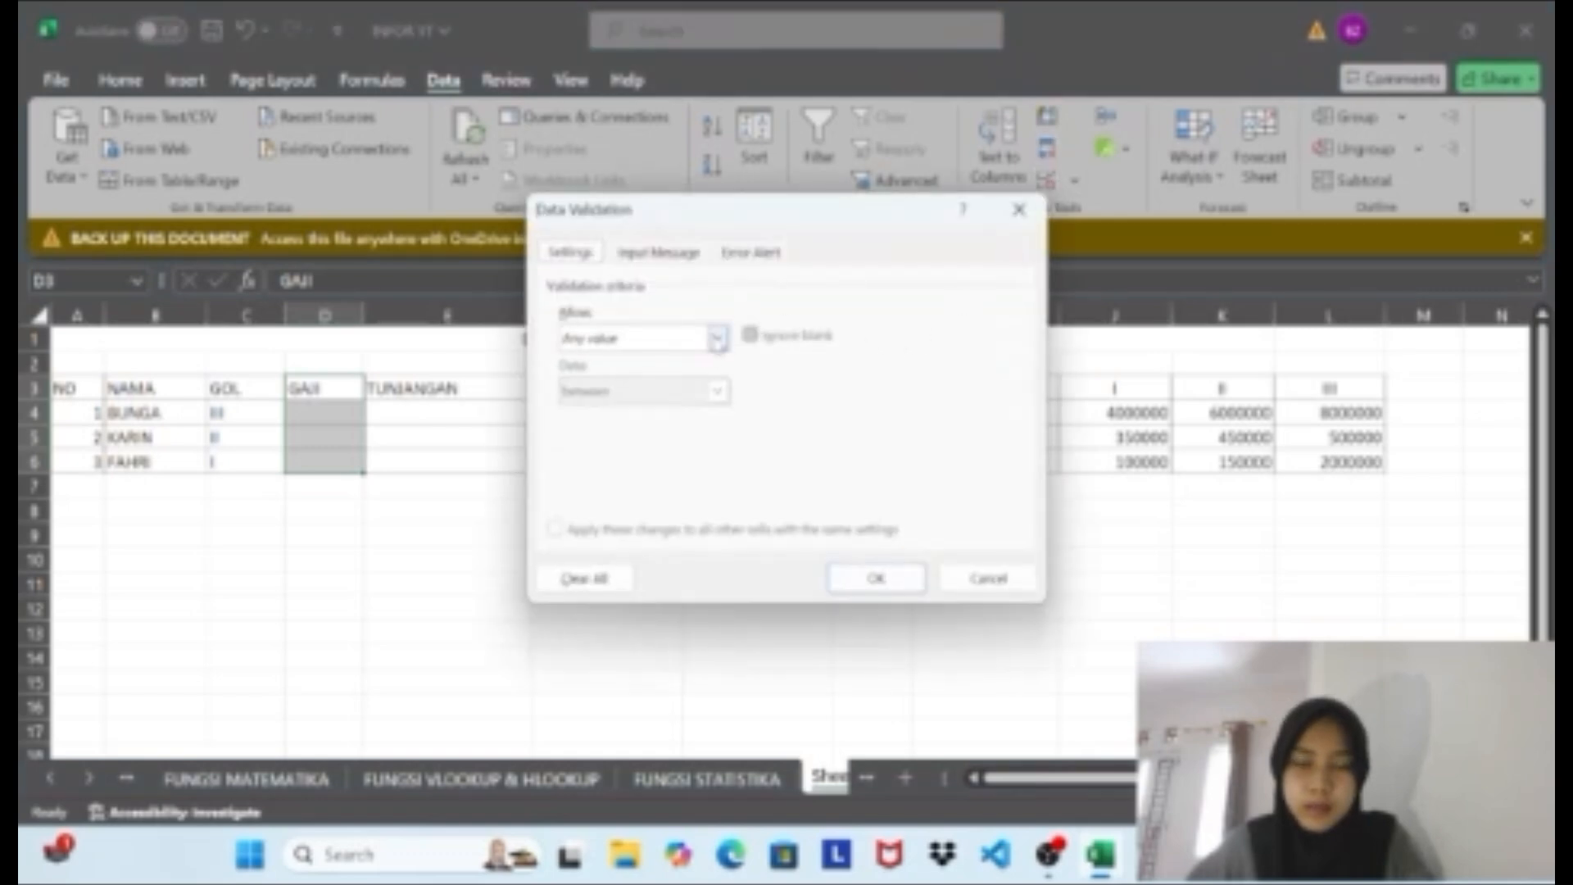
left_click(717, 339)
left_click(691, 416)
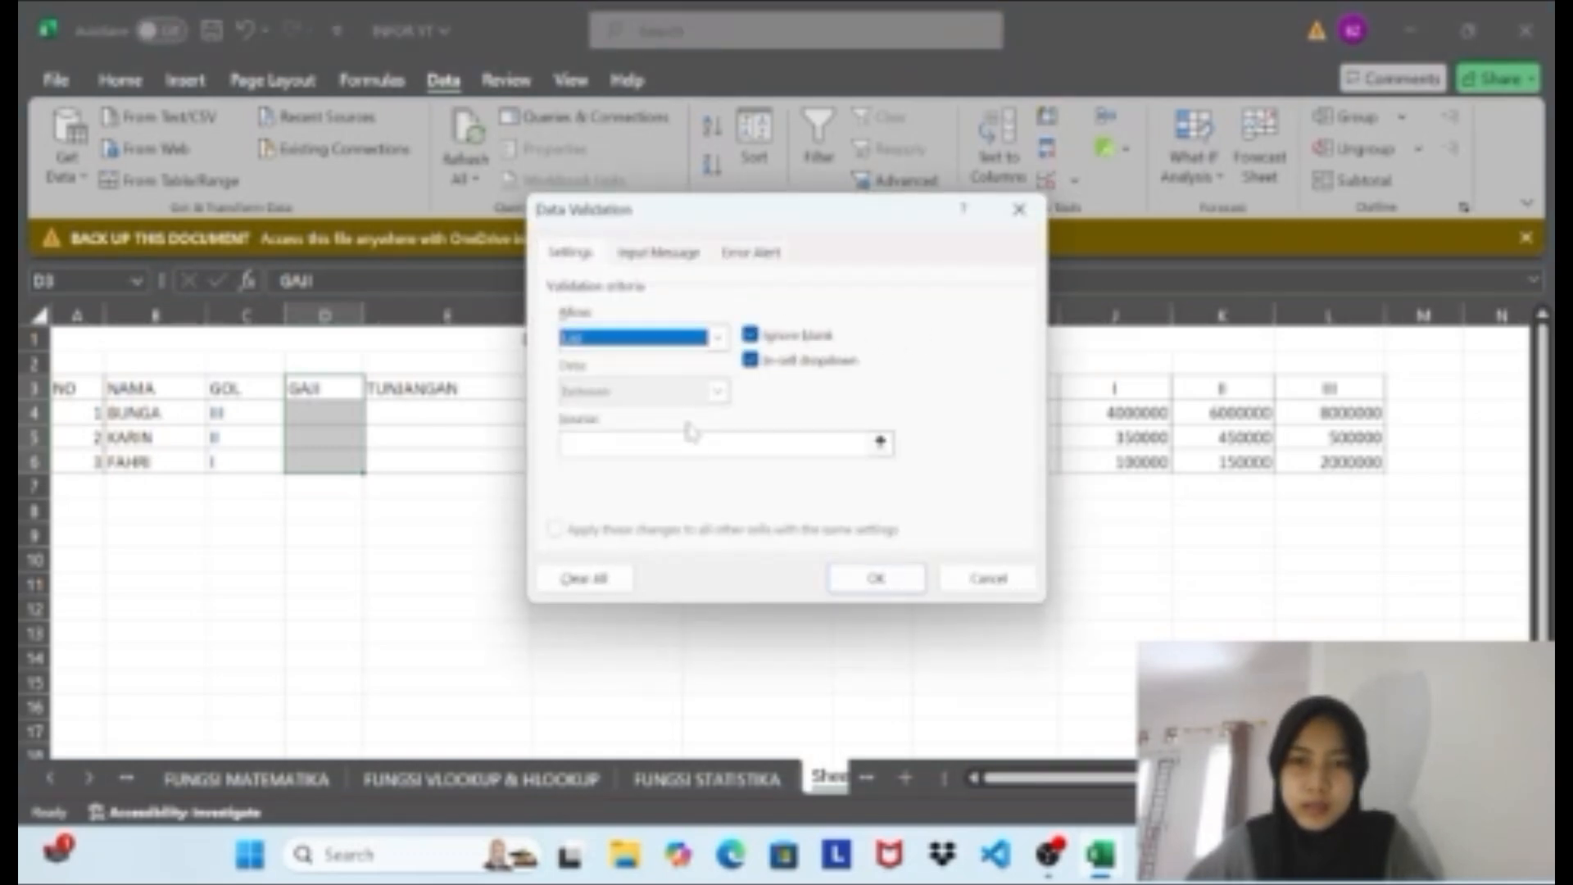
left_click(852, 445)
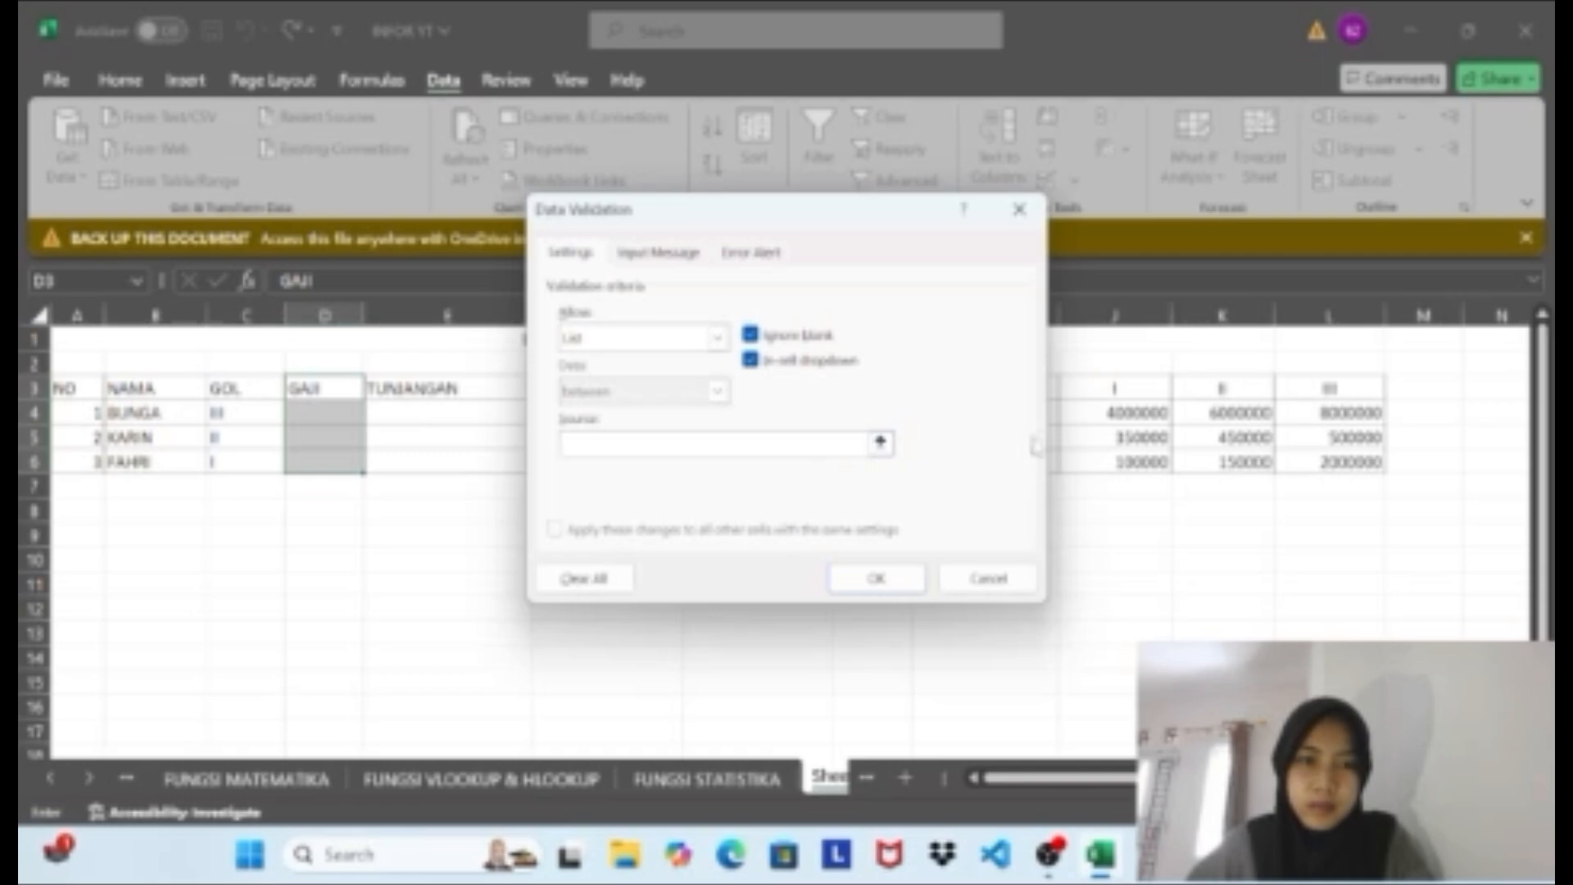
left_click(1061, 409)
mouse_move(1059, 409)
left_mouse_down()
mouse_move(1043, 407)
mouse_move(1110, 414)
mouse_move(1044, 414)
left_mouse_up()
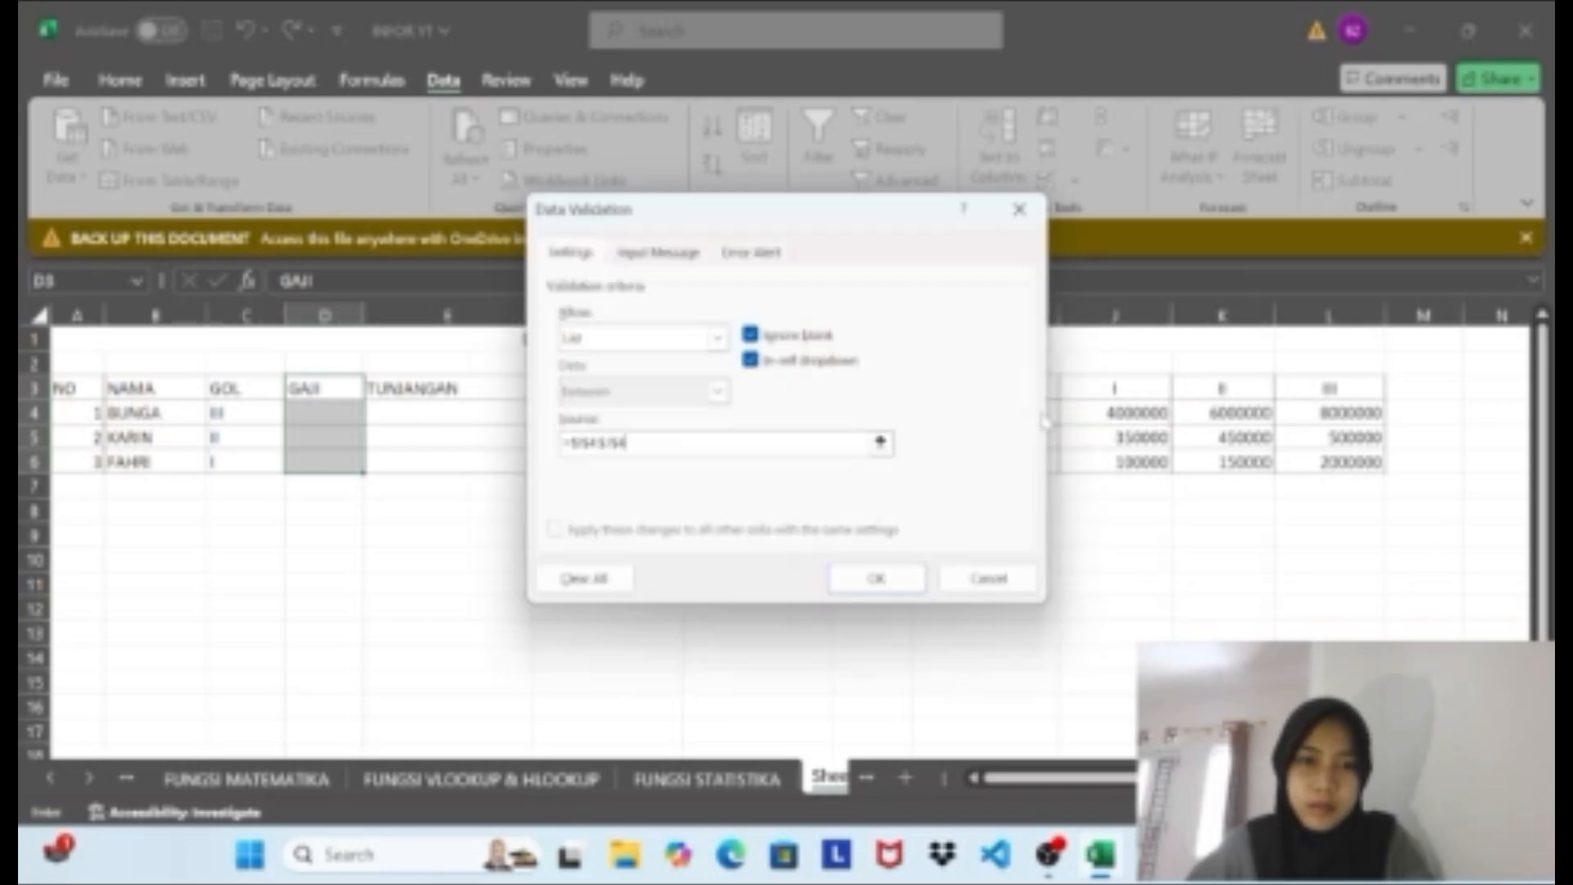
left_click(960, 578)
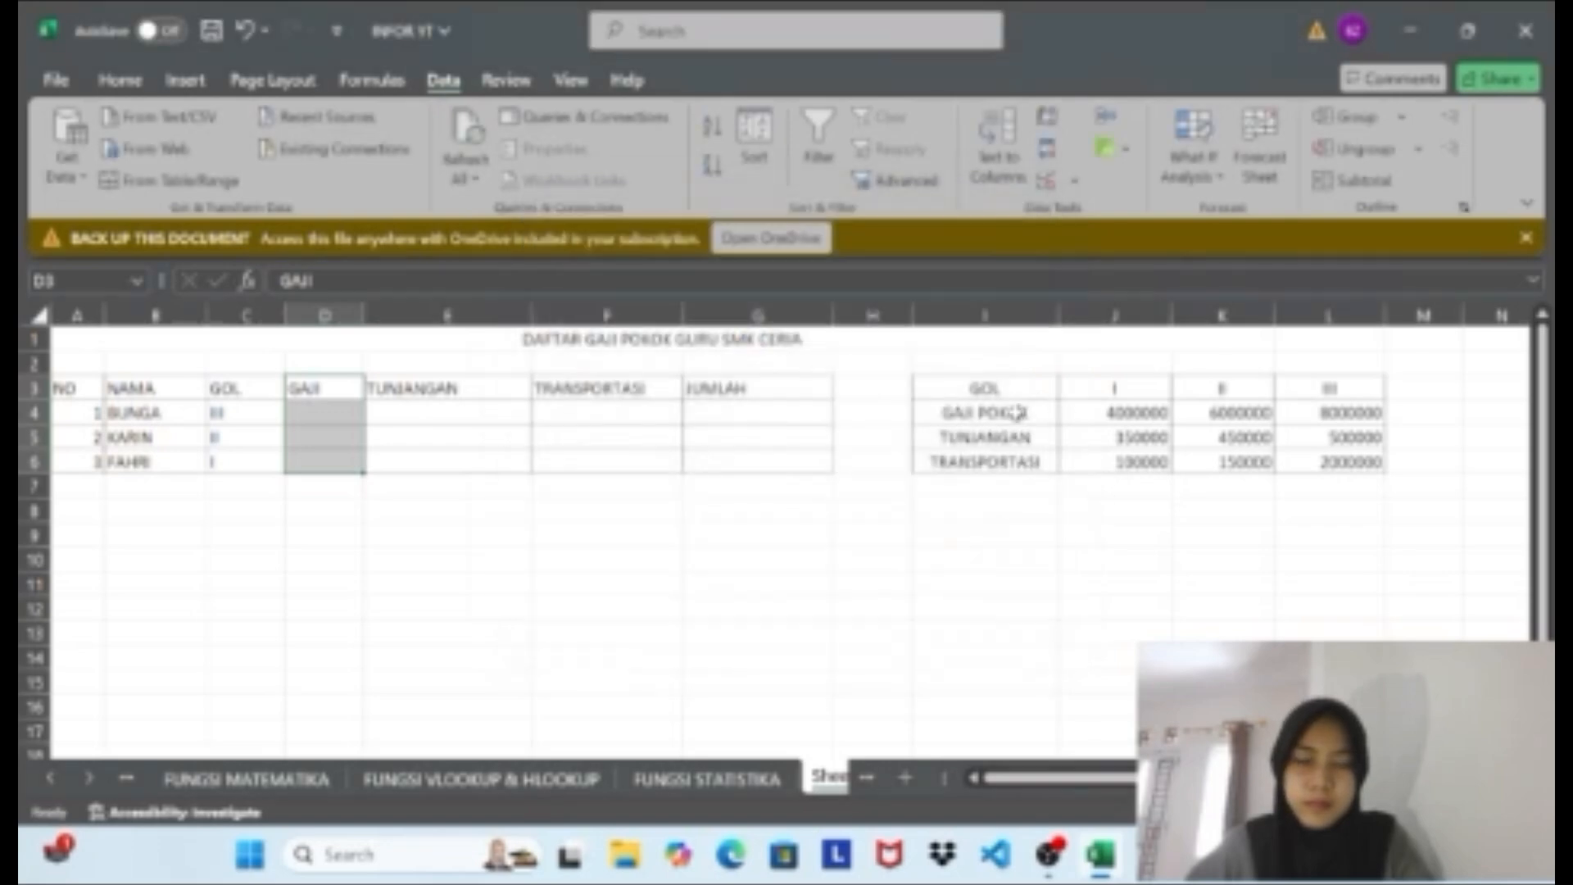
mouse_move(1016, 412)
left_mouse_down()
mouse_move(1133, 412)
mouse_move(1001, 418)
left_mouse_up()
left_click(707, 589)
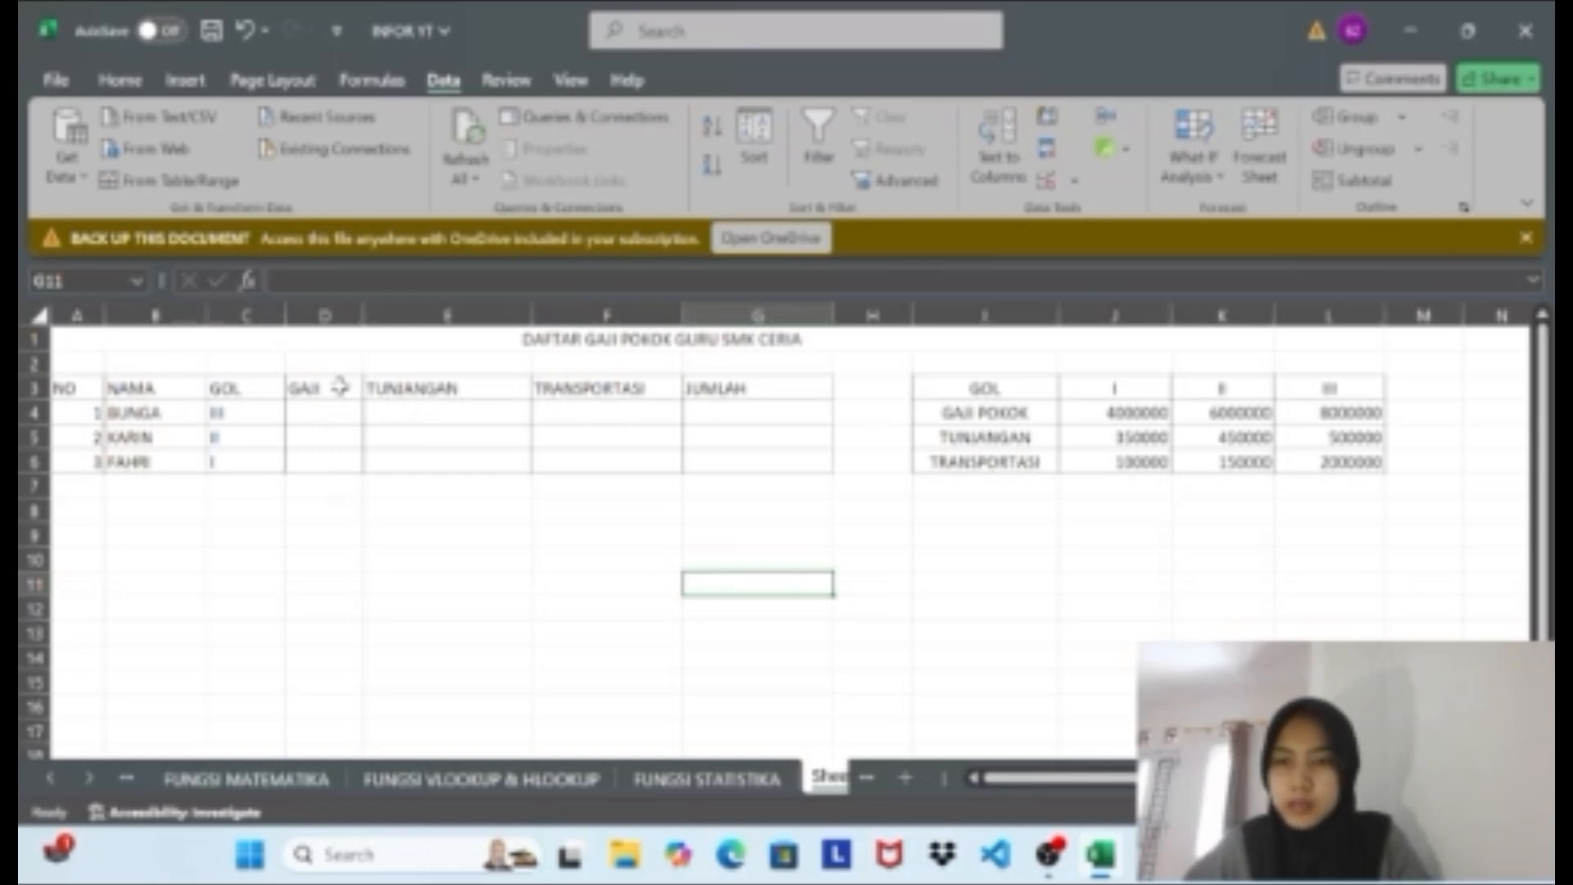
left_click_drag(339, 387, 345, 474)
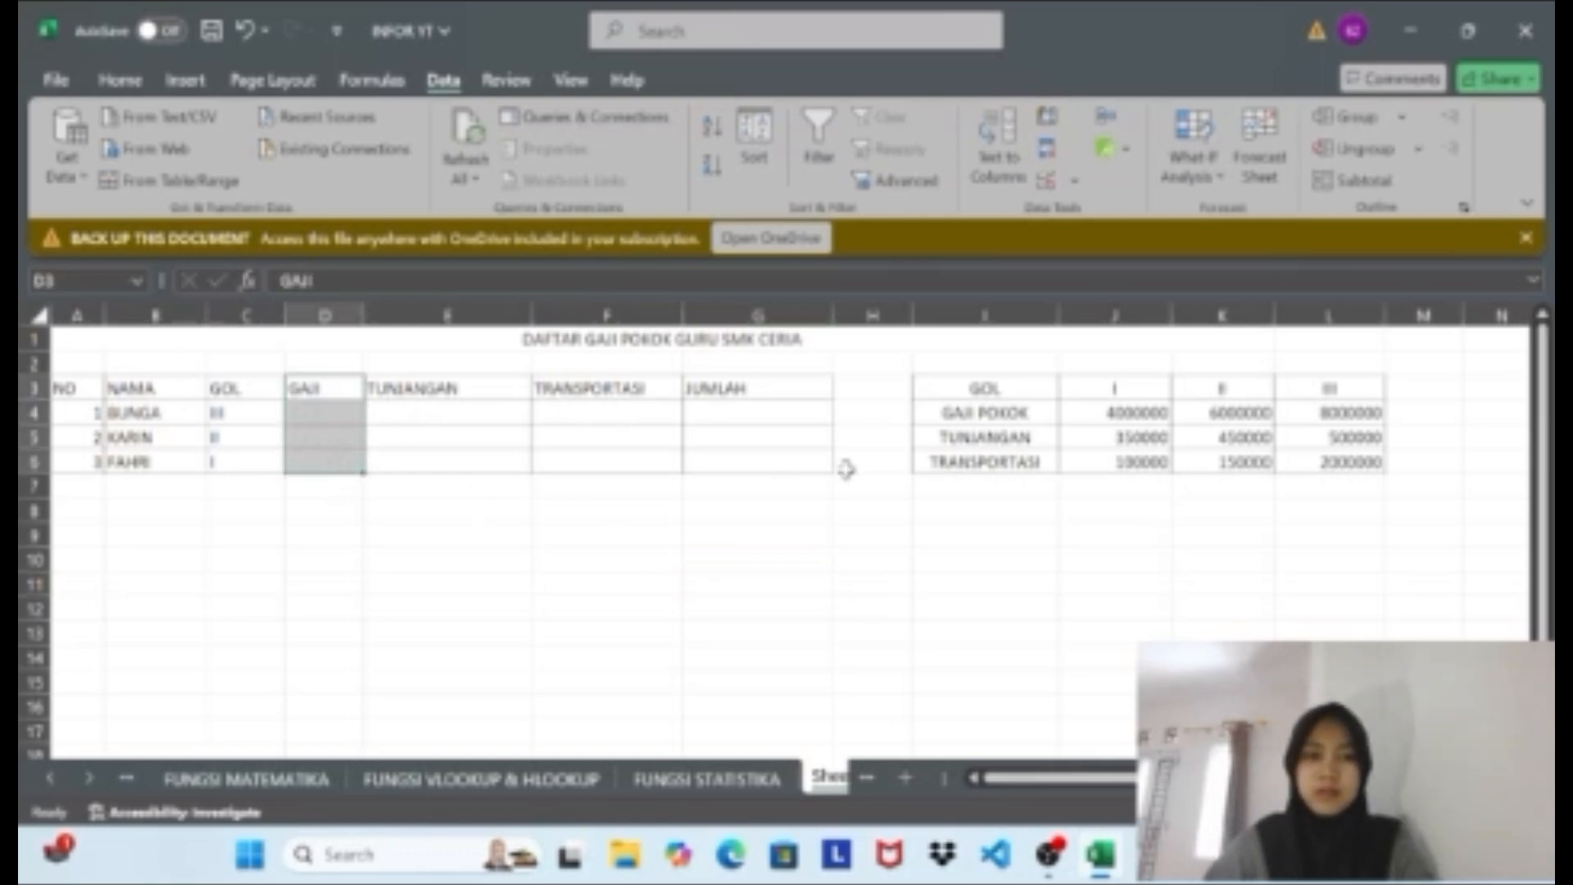
left_click(1040, 193)
left_click(718, 336)
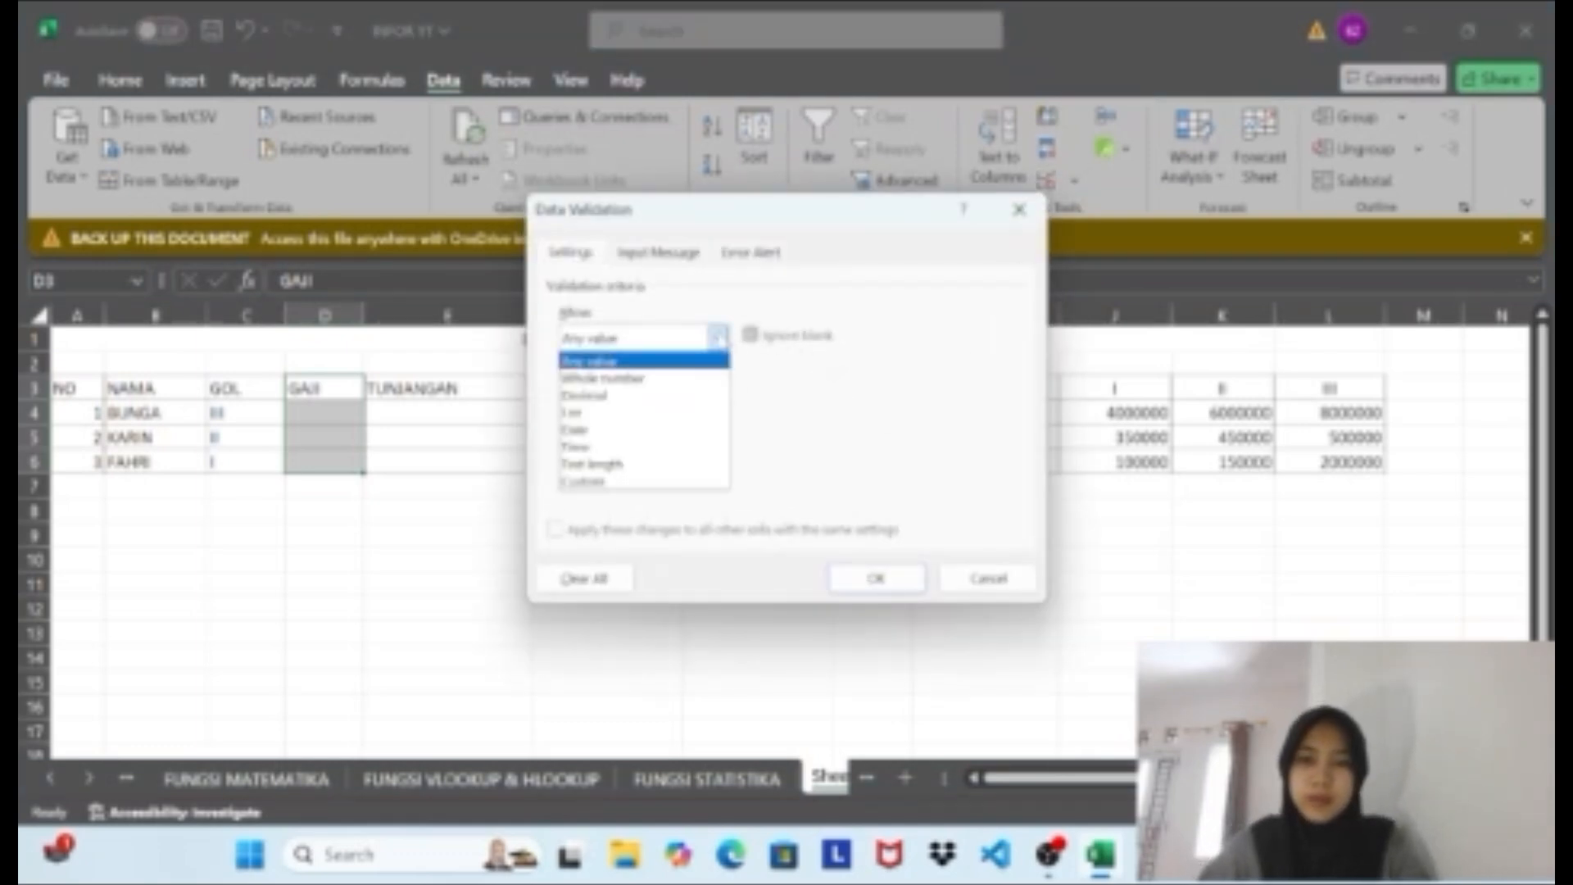
left_click(697, 413)
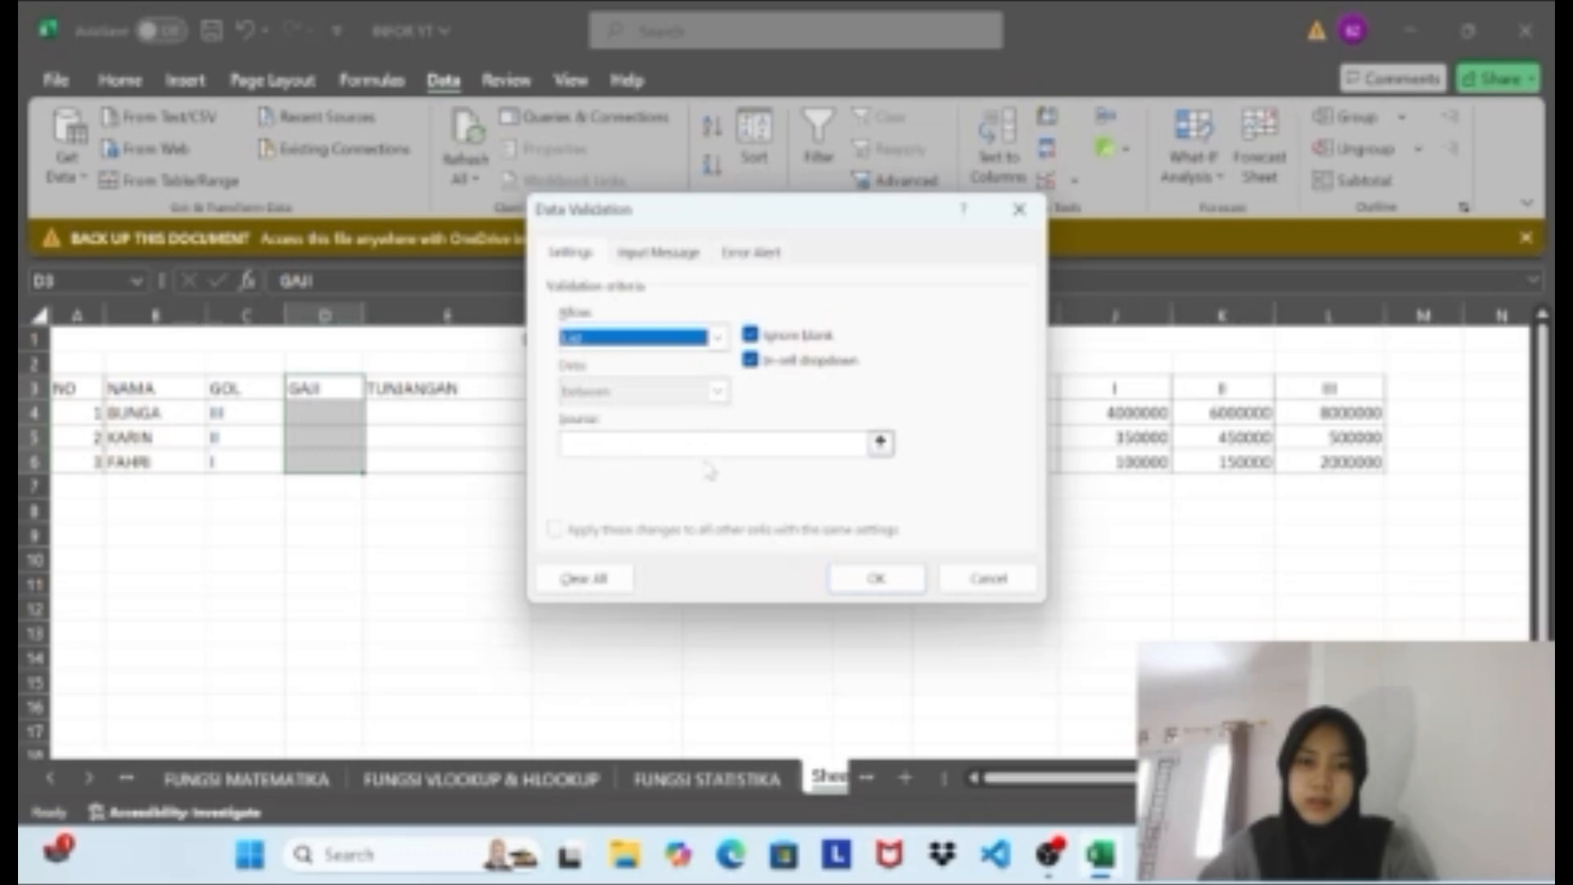
left_click(712, 444)
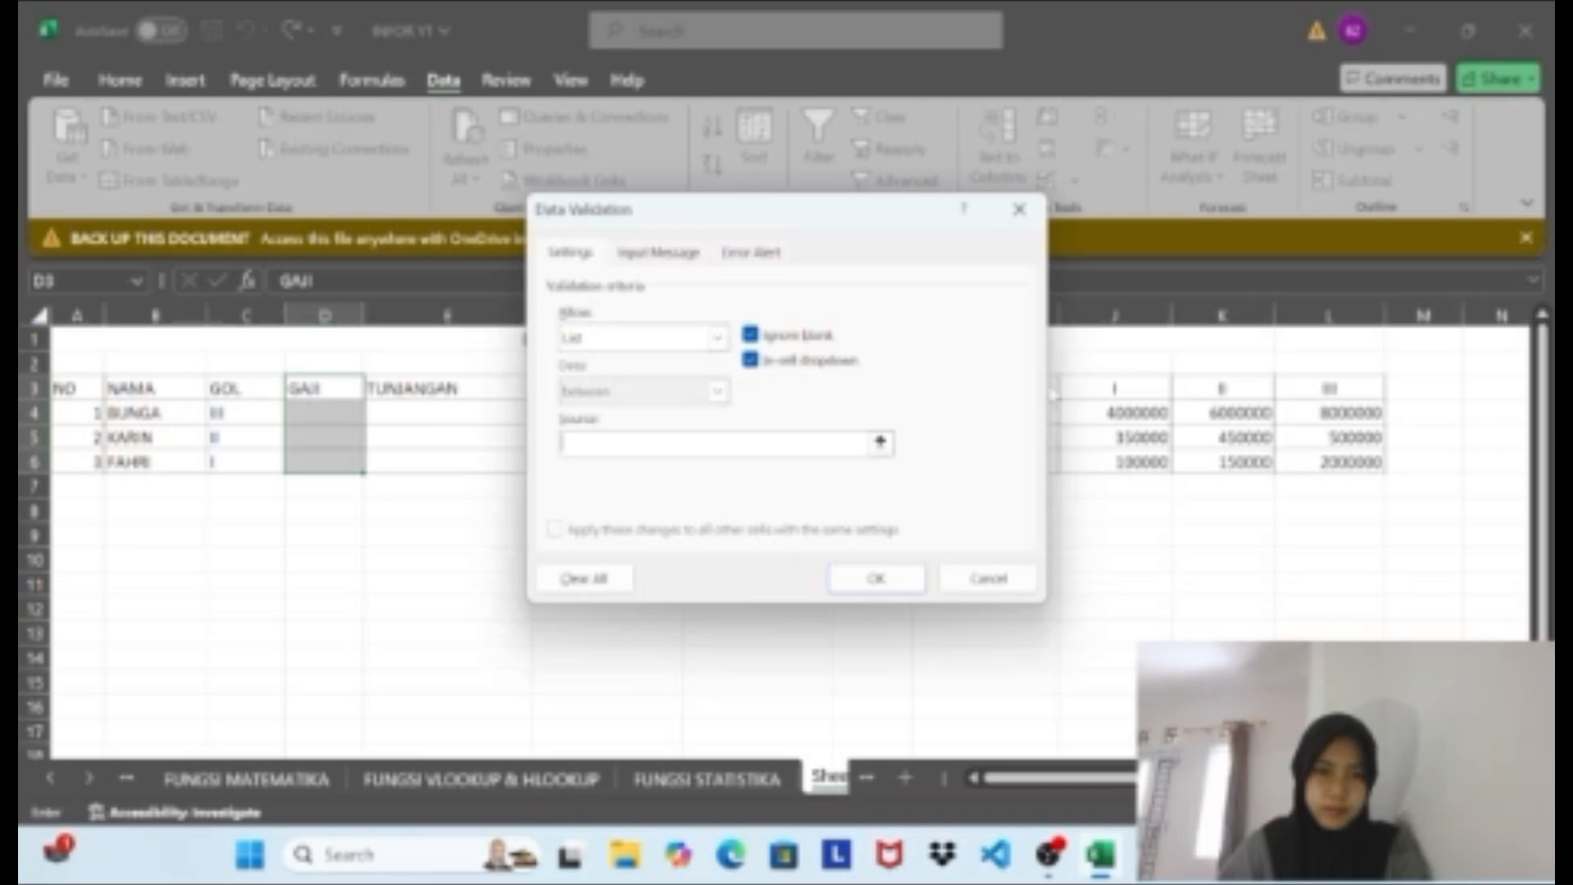
left_click(1019, 210)
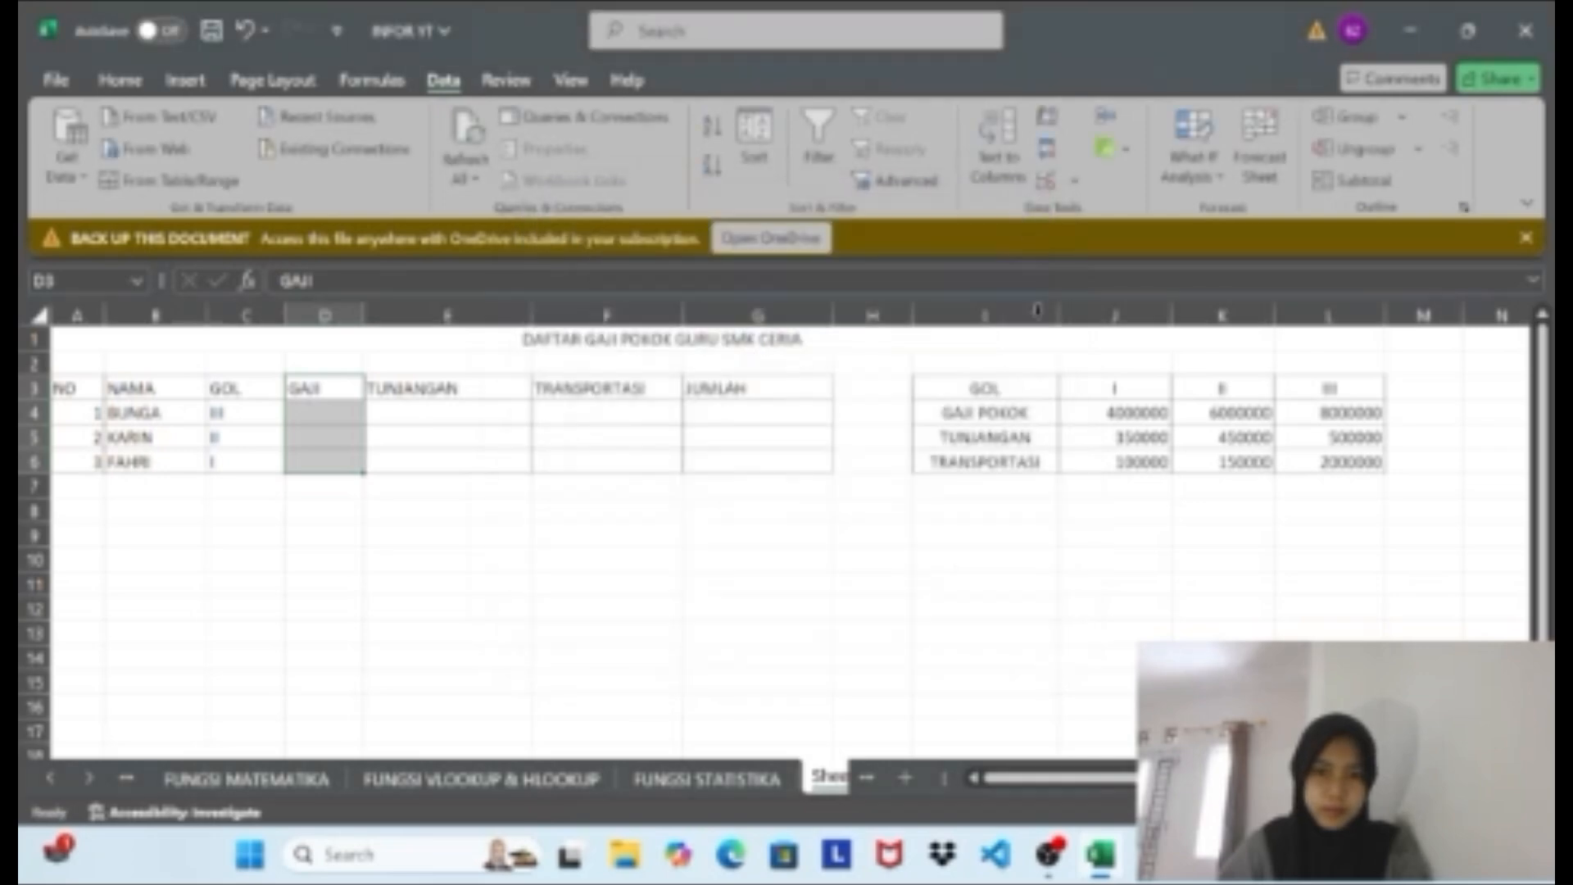
left_click_drag(1010, 412, 988, 461)
left_click(853, 589)
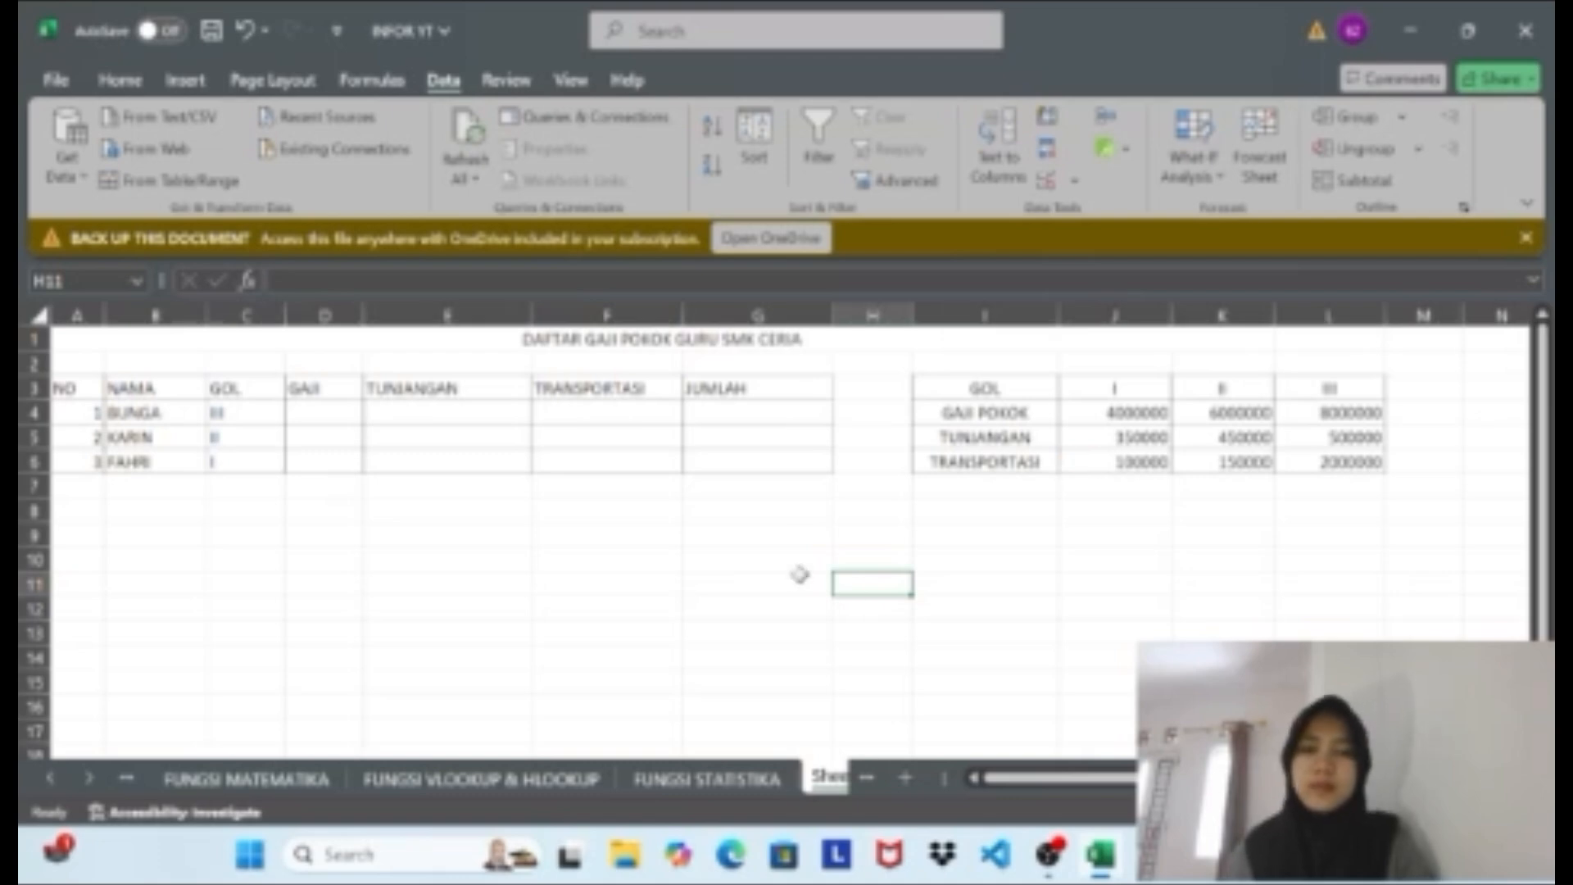
left_click(846, 552)
Apply list data validation to the GAJI column cells D3:D6, using $I$4:$L$4 as the source.
scroll(847, 551, "up", 2)
scroll(846, 550, "down", 1)
scroll(846, 552, "up", 1)
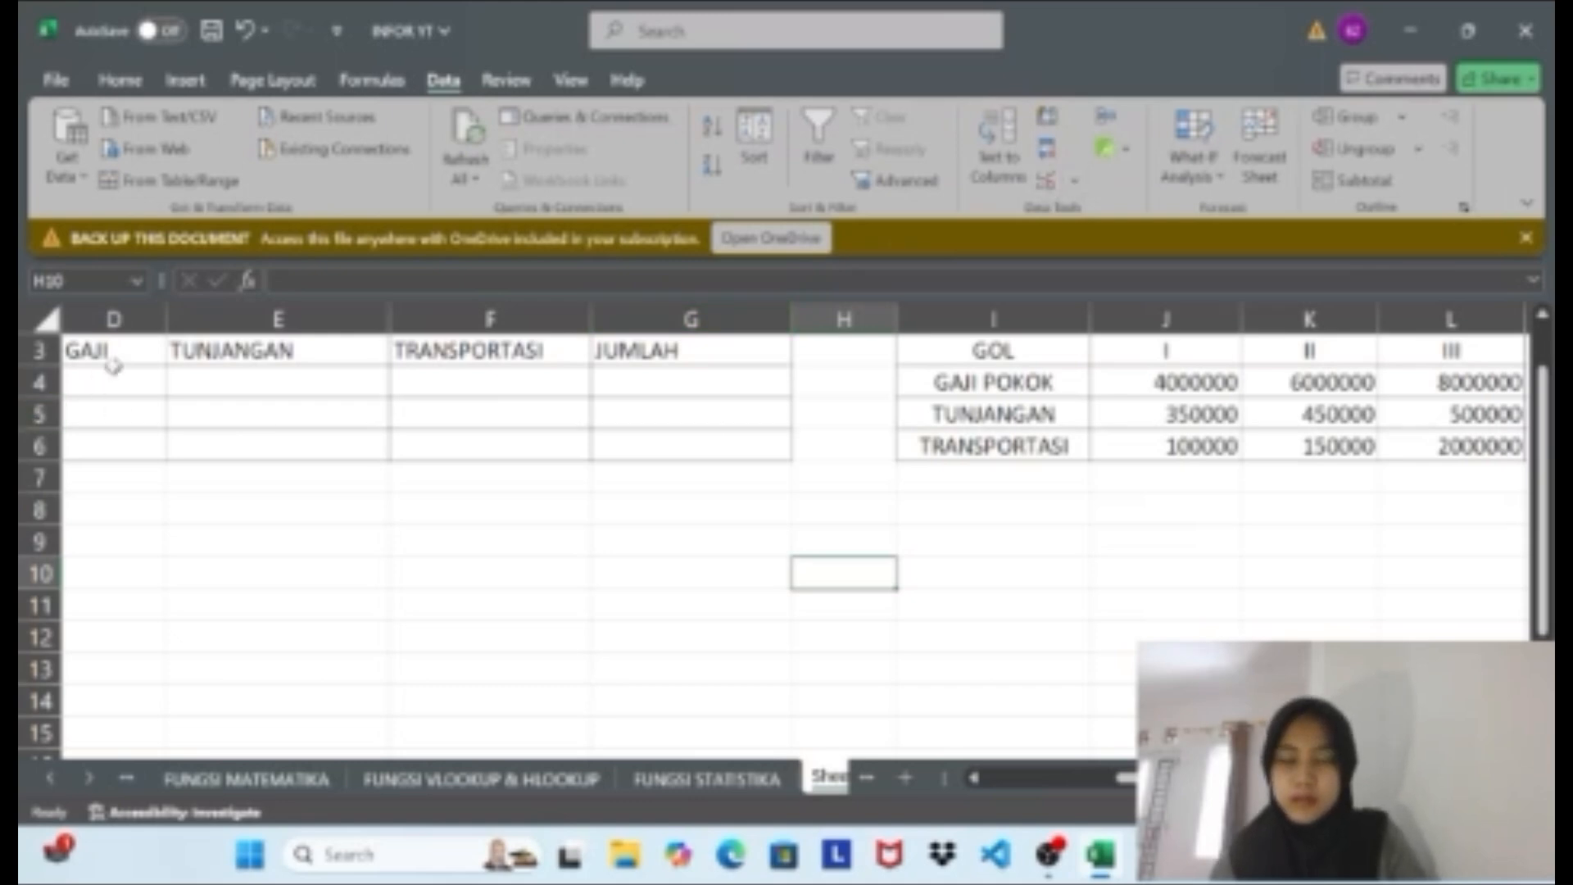
left_click_drag(123, 352, 123, 447)
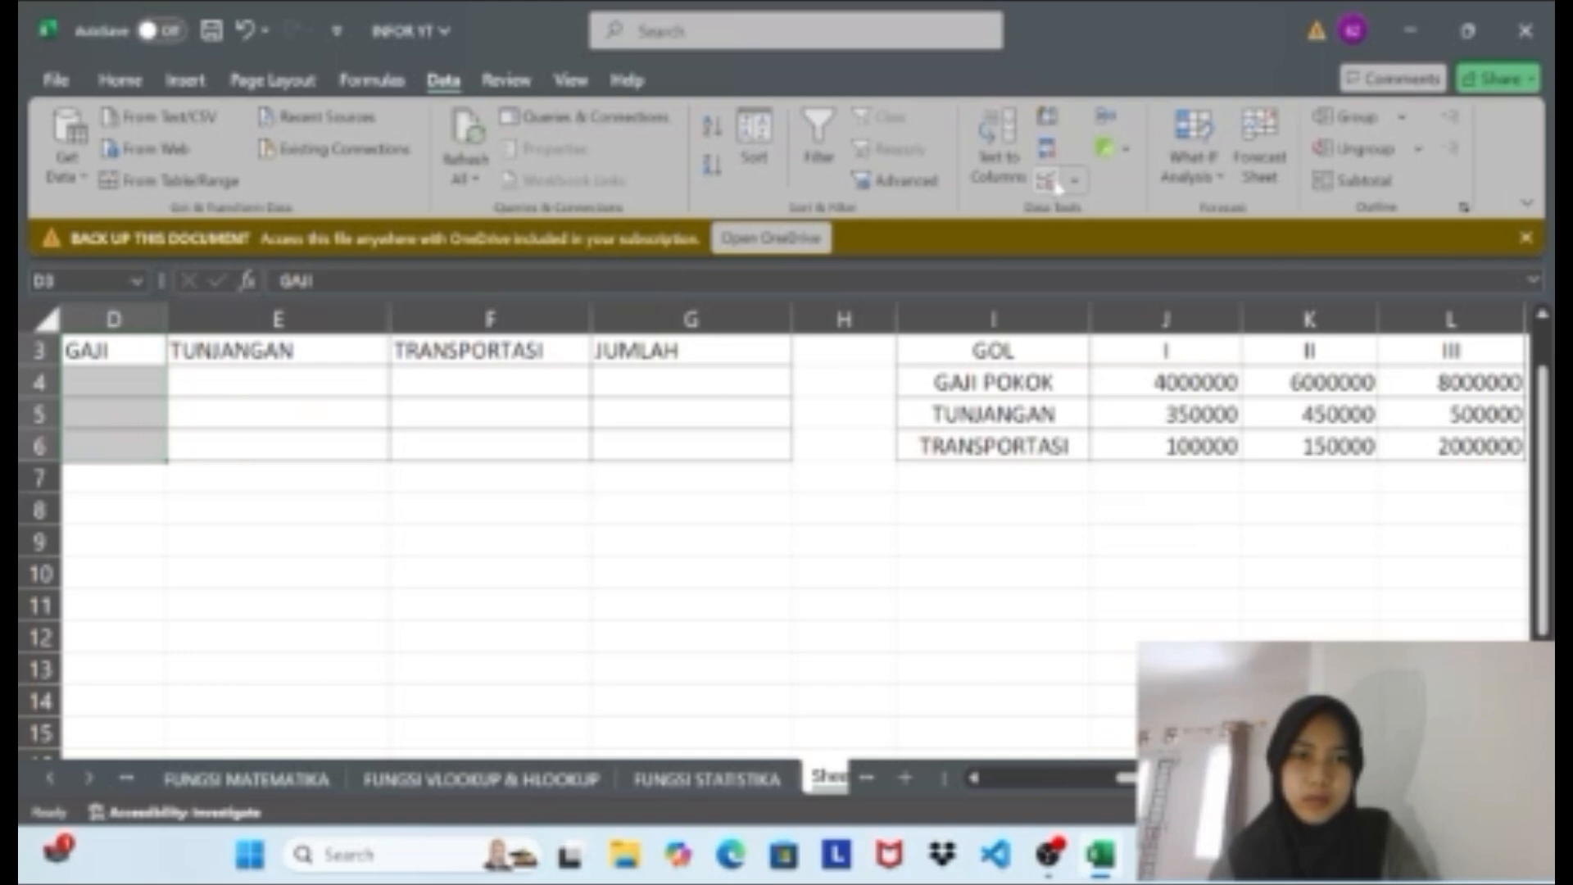
left_click(1074, 182)
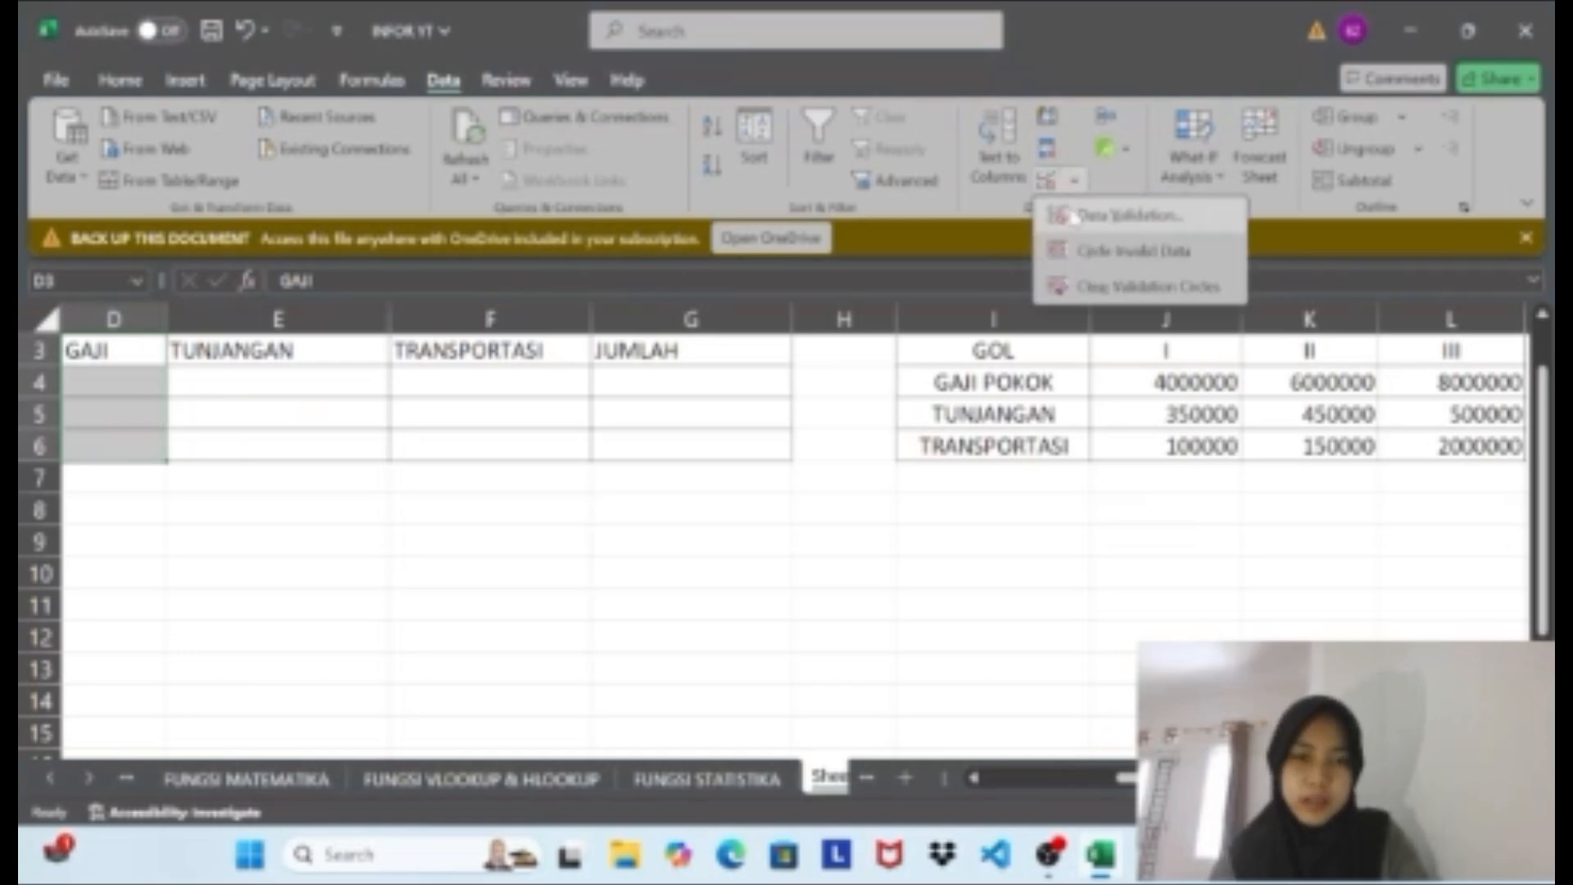
left_click(1123, 215)
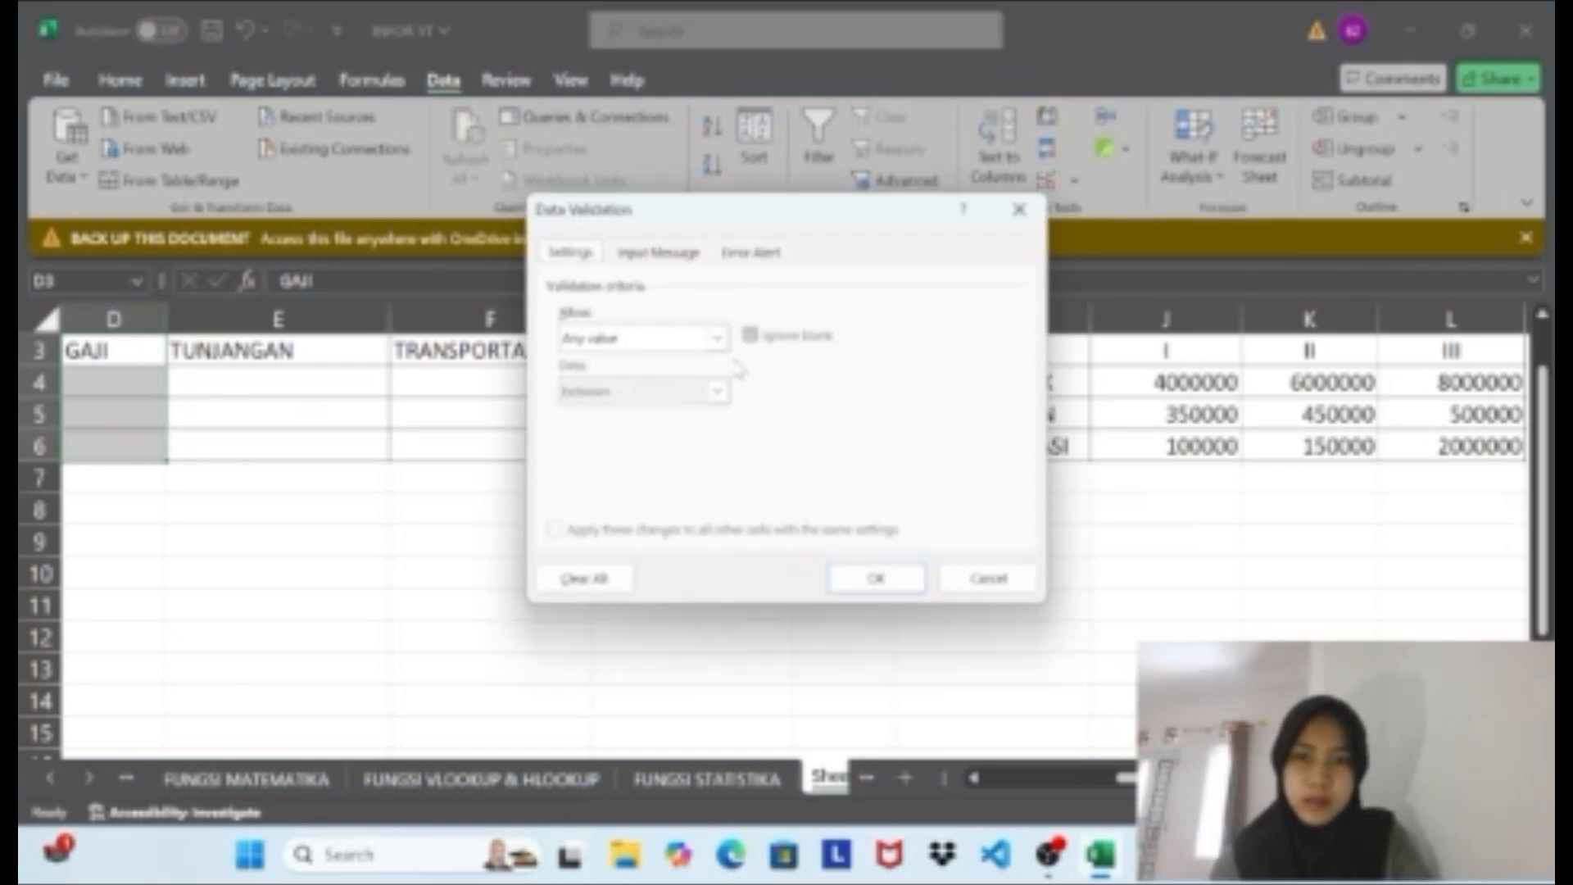
left_click(717, 337)
left_click(692, 410)
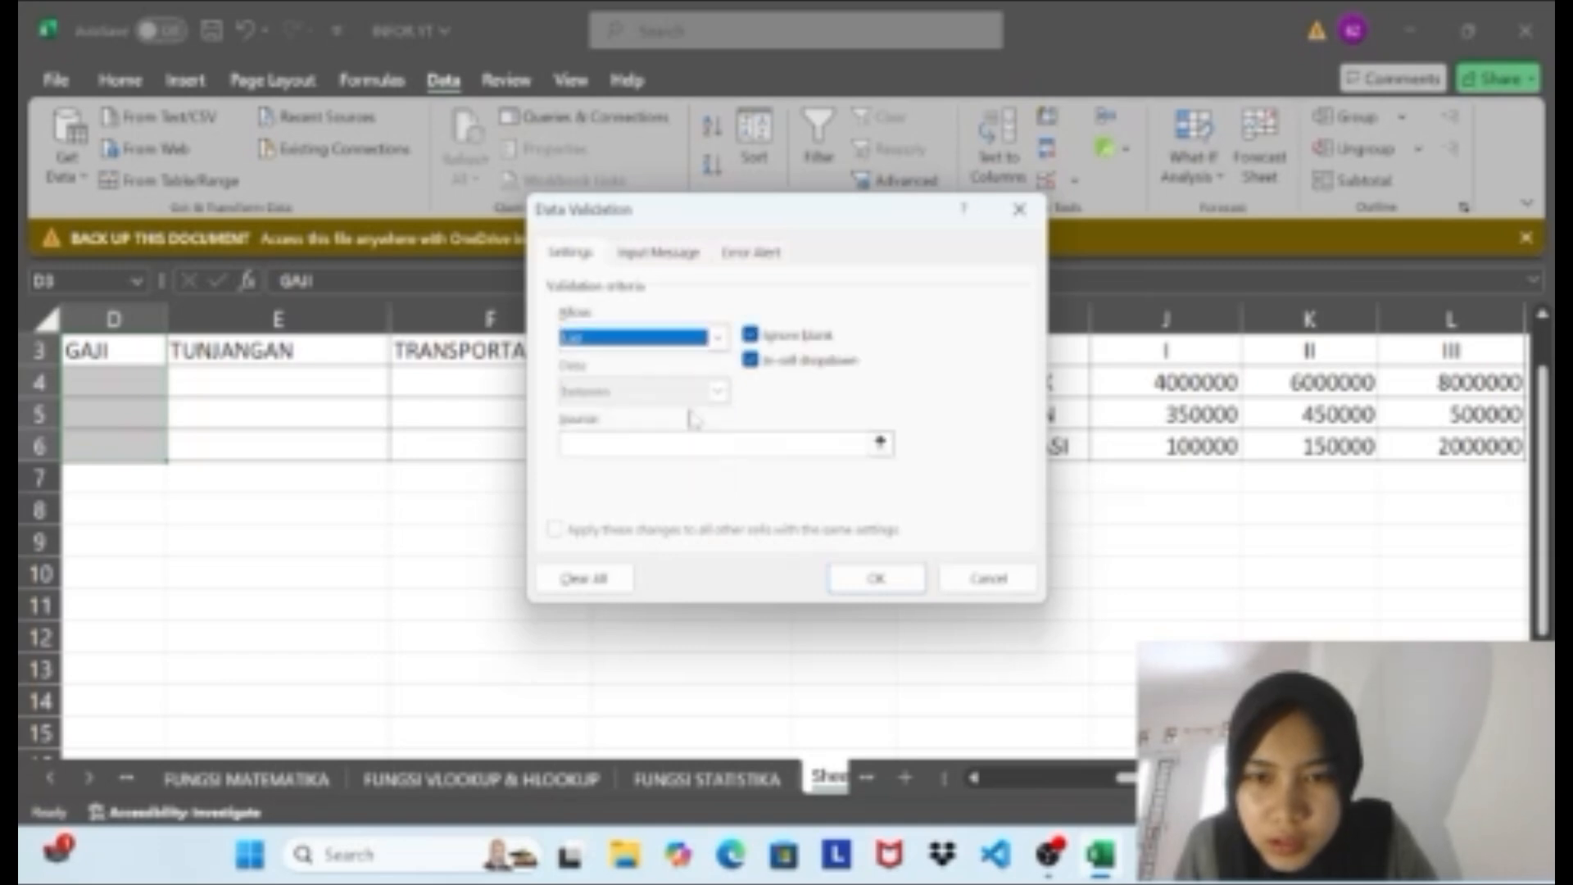
left_click(692, 443)
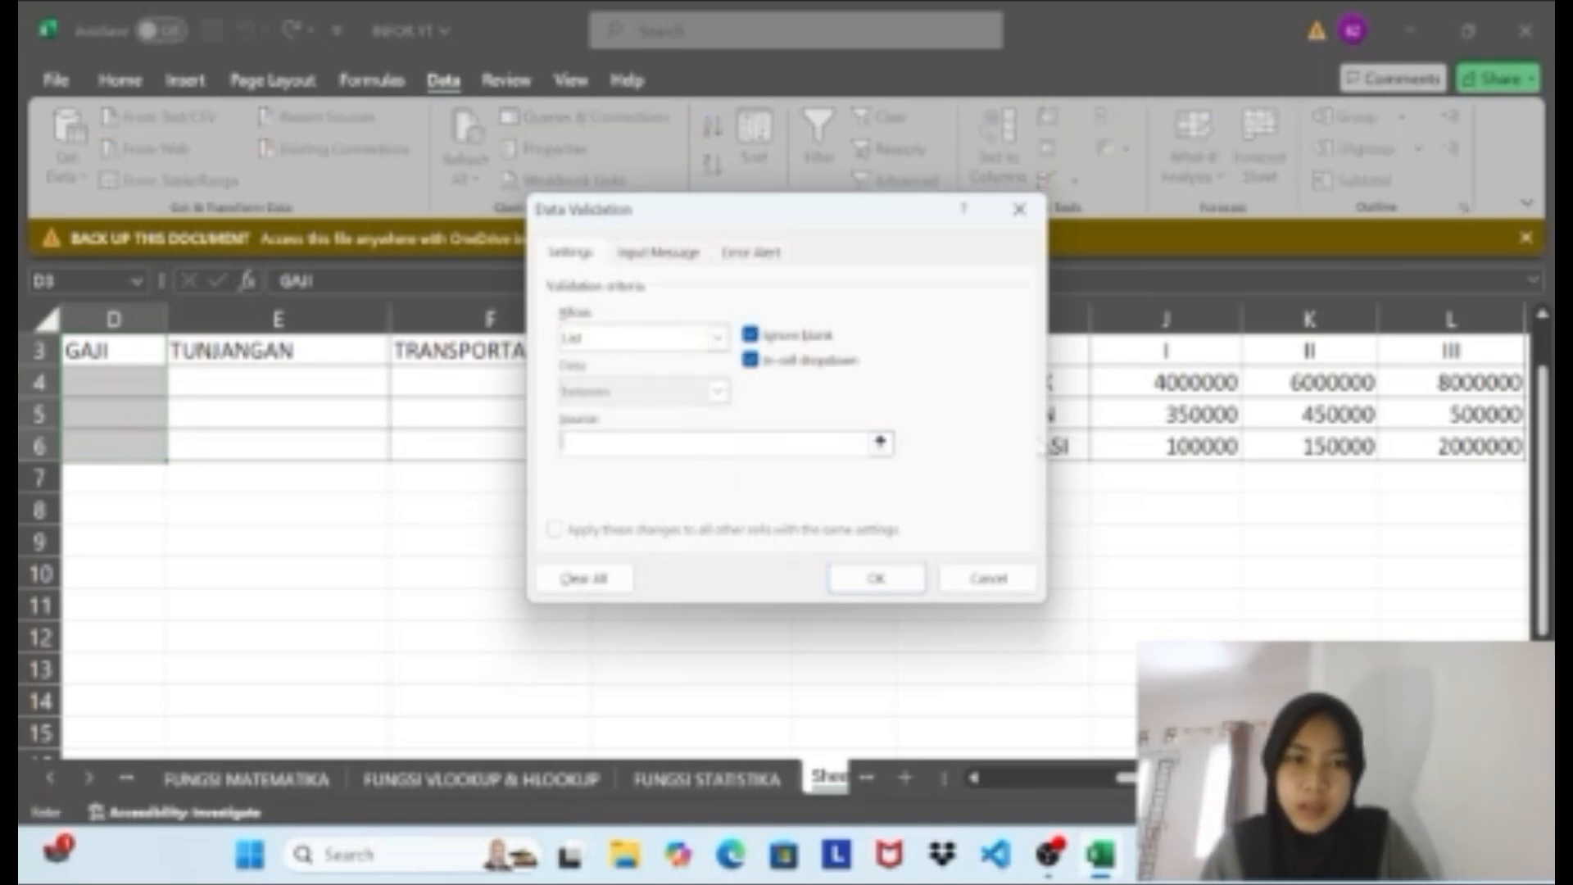
left_click_drag(1164, 382, 1415, 382)
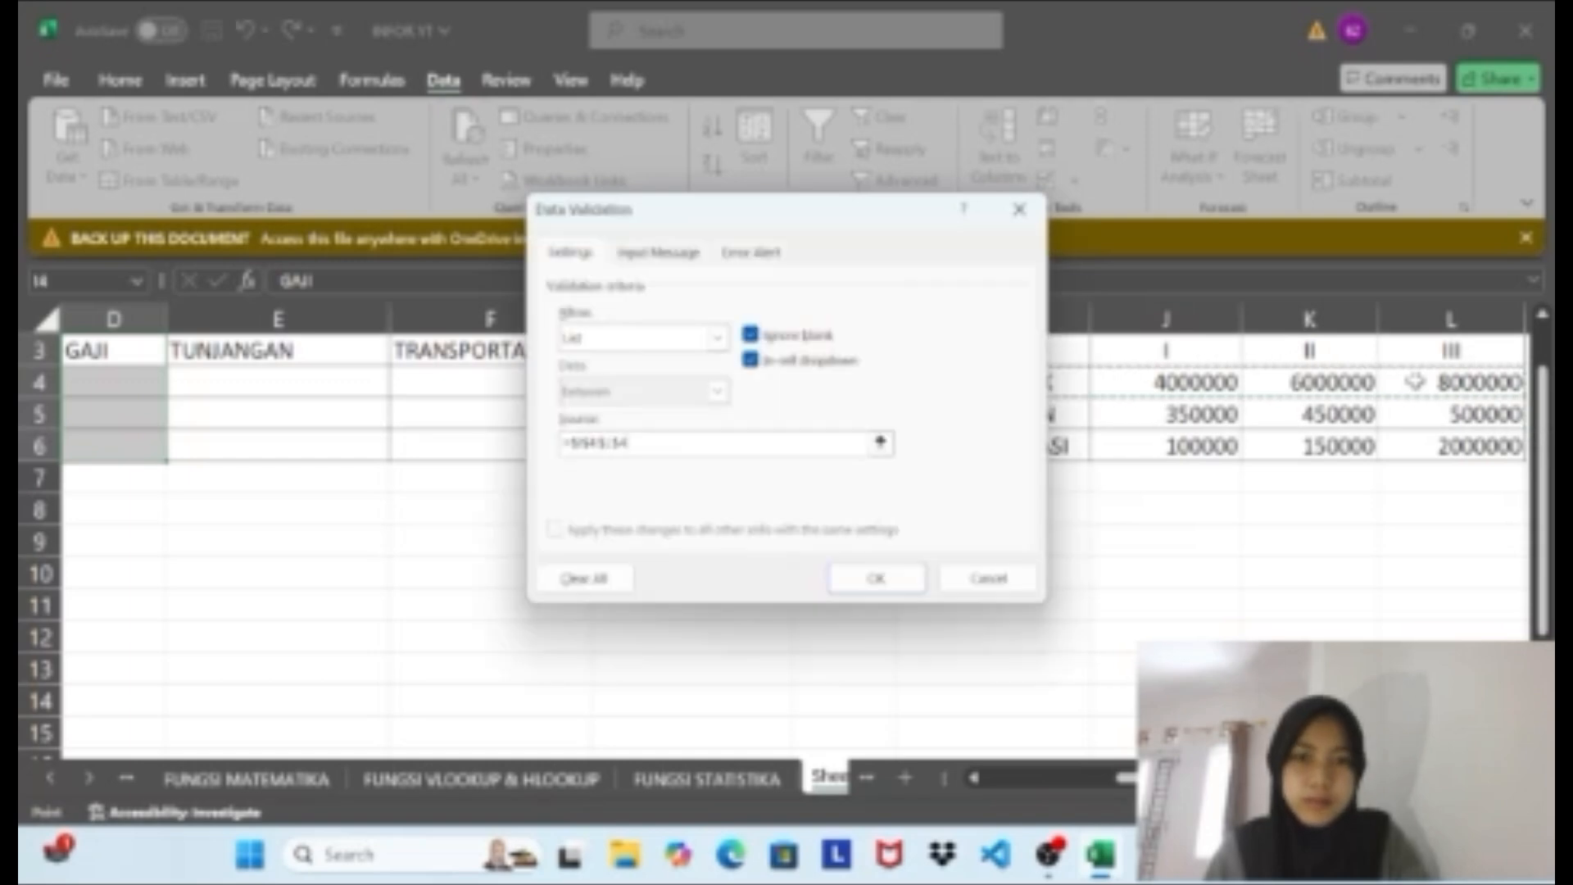
left_click(919, 579)
Choose the salary 8000000 from the list for the first teacher in D4.
scroll(910, 573, "down", 1)
scroll(913, 574, "down", 2)
left_click(319, 402)
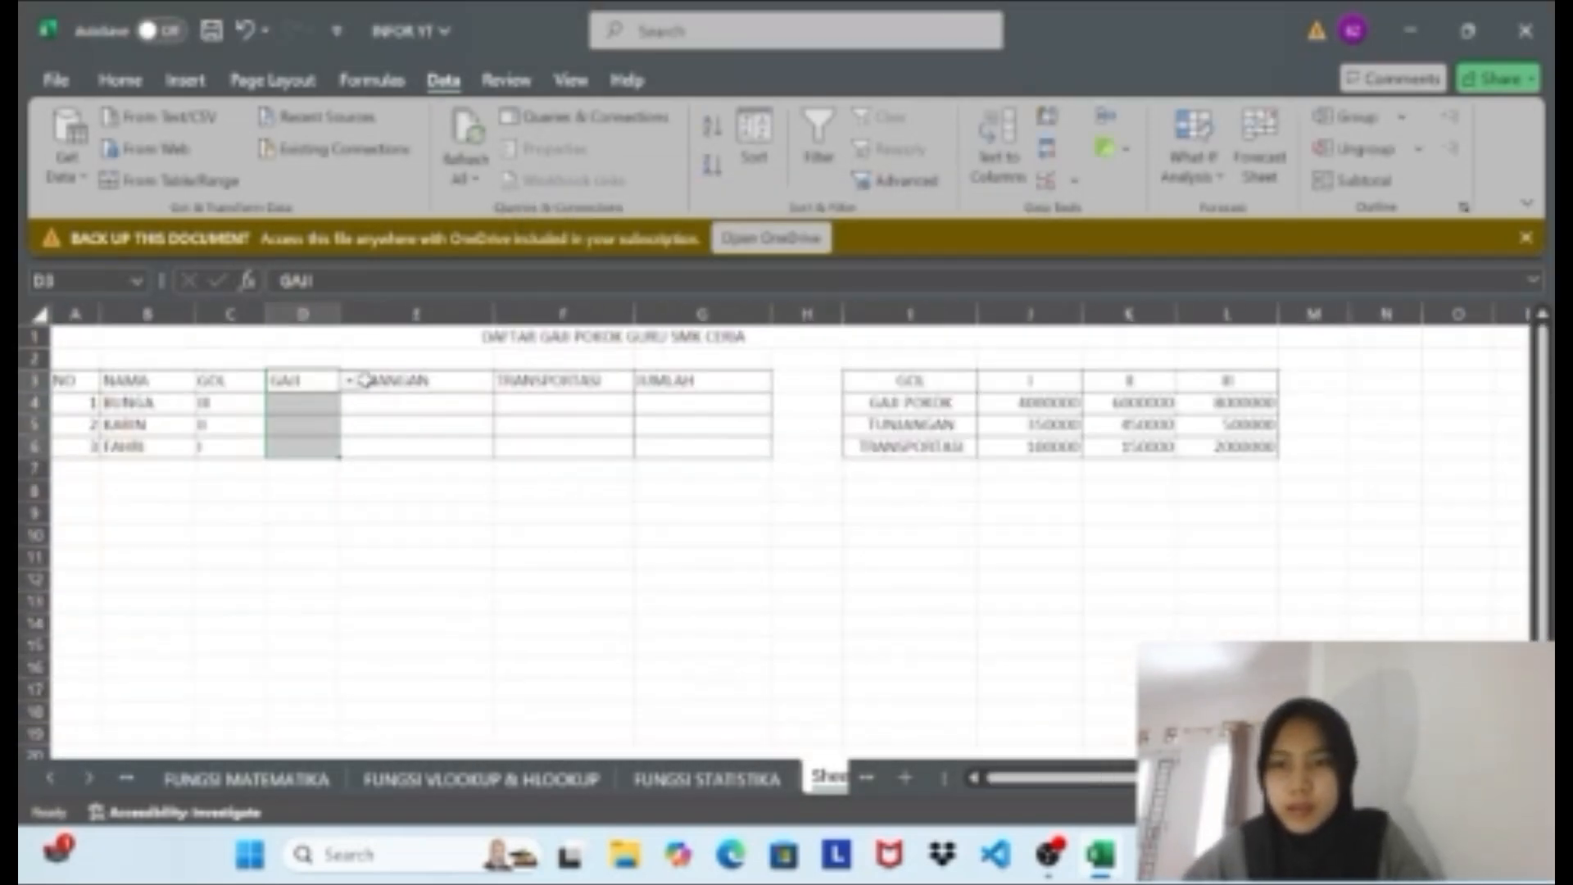
left_click(350, 403)
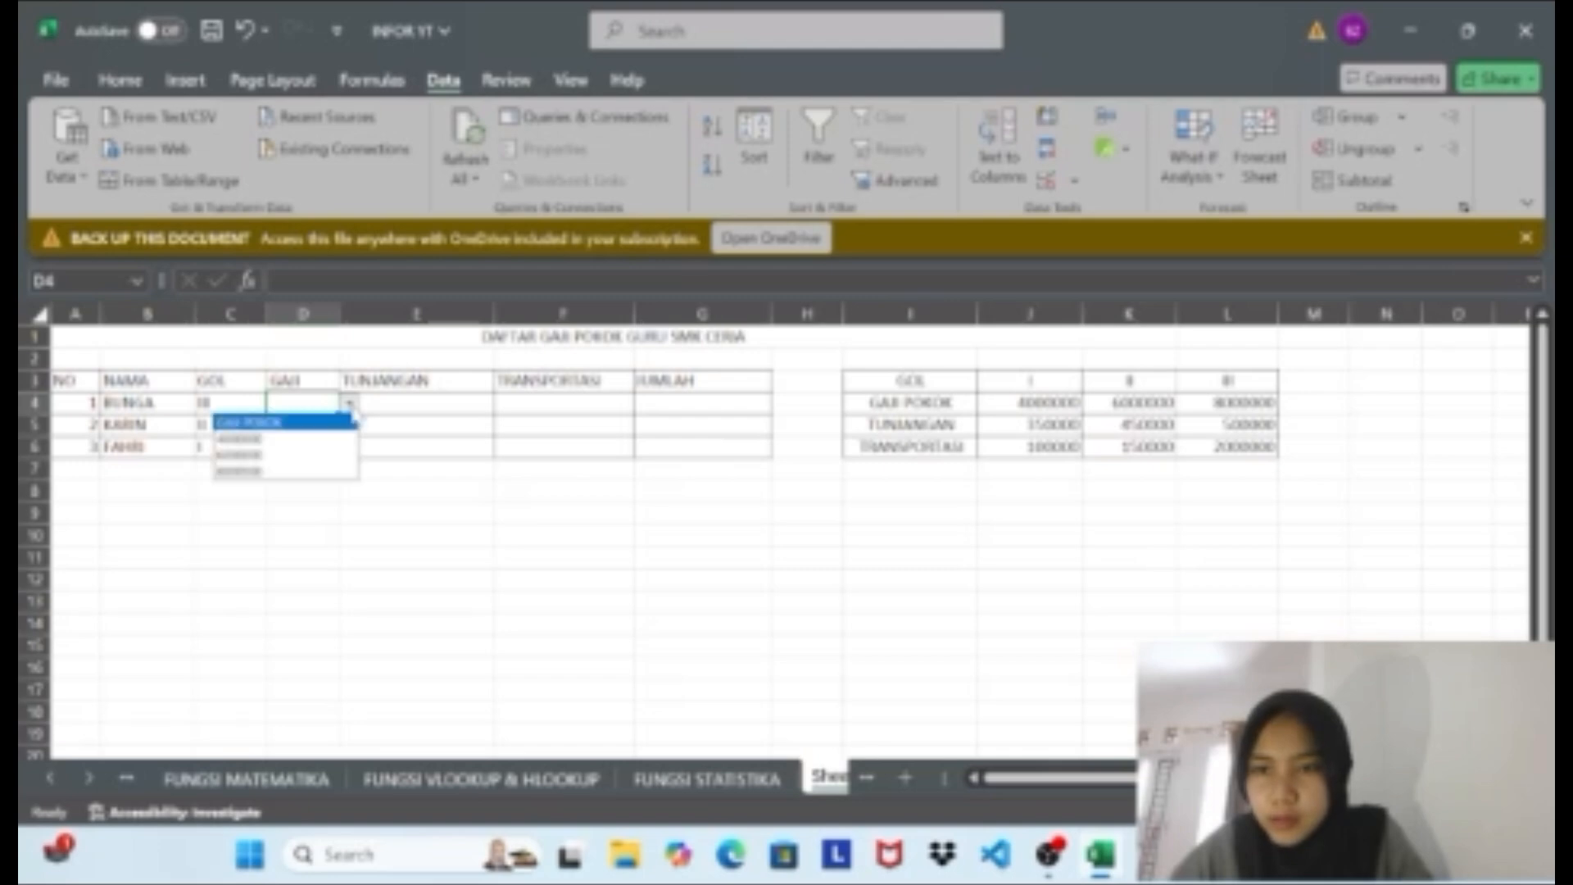
left_click(302, 473)
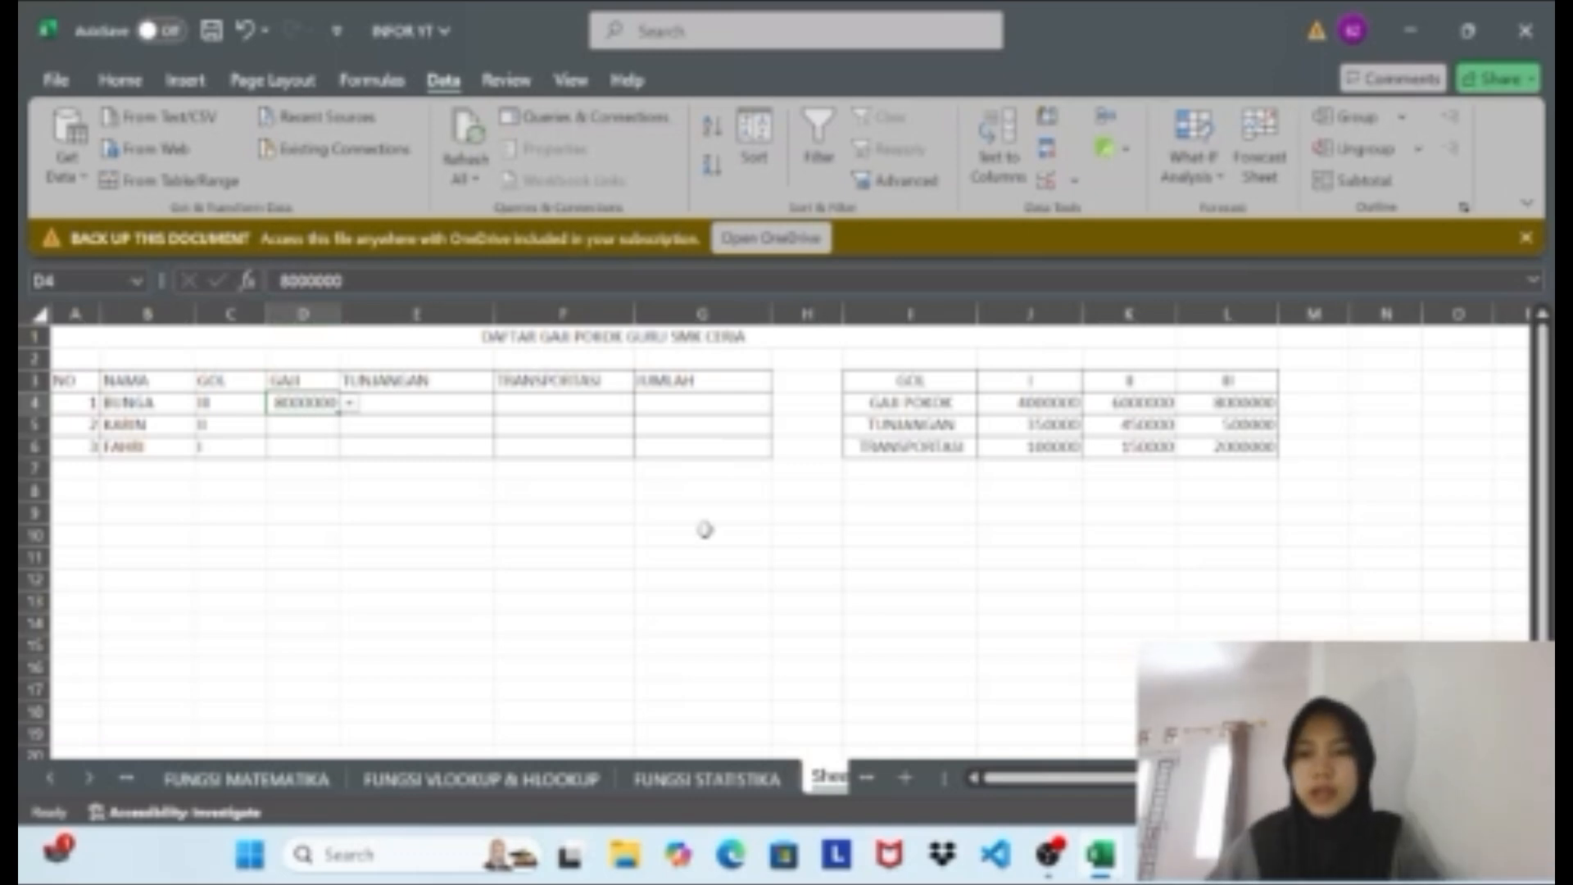
Fill the first teacher's salary from D4 down to D6.
left_click(283, 420)
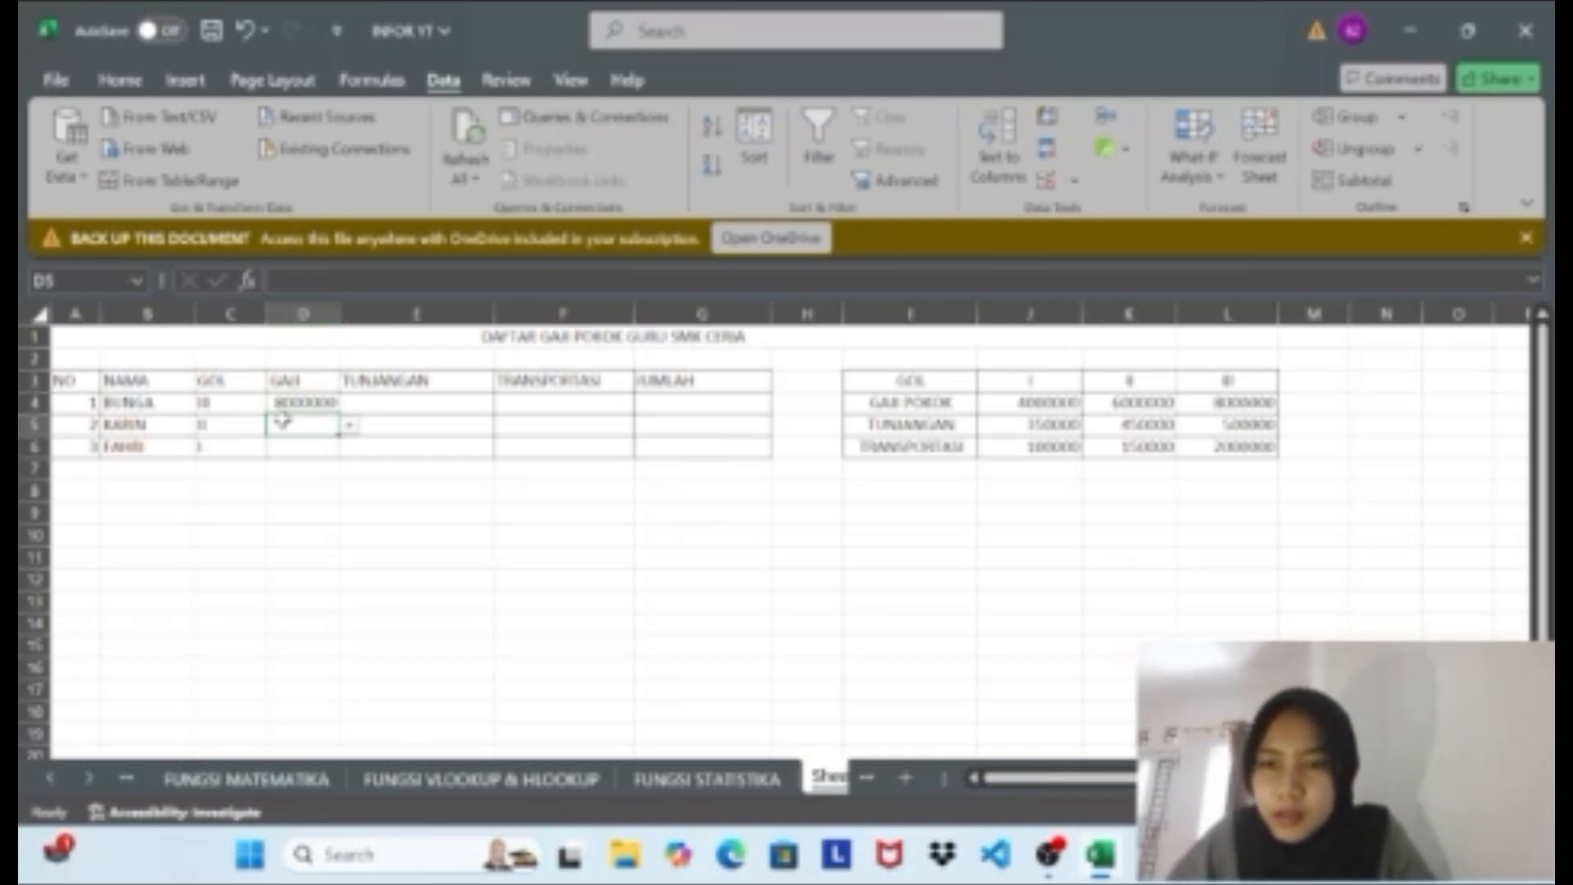
left_click(325, 404)
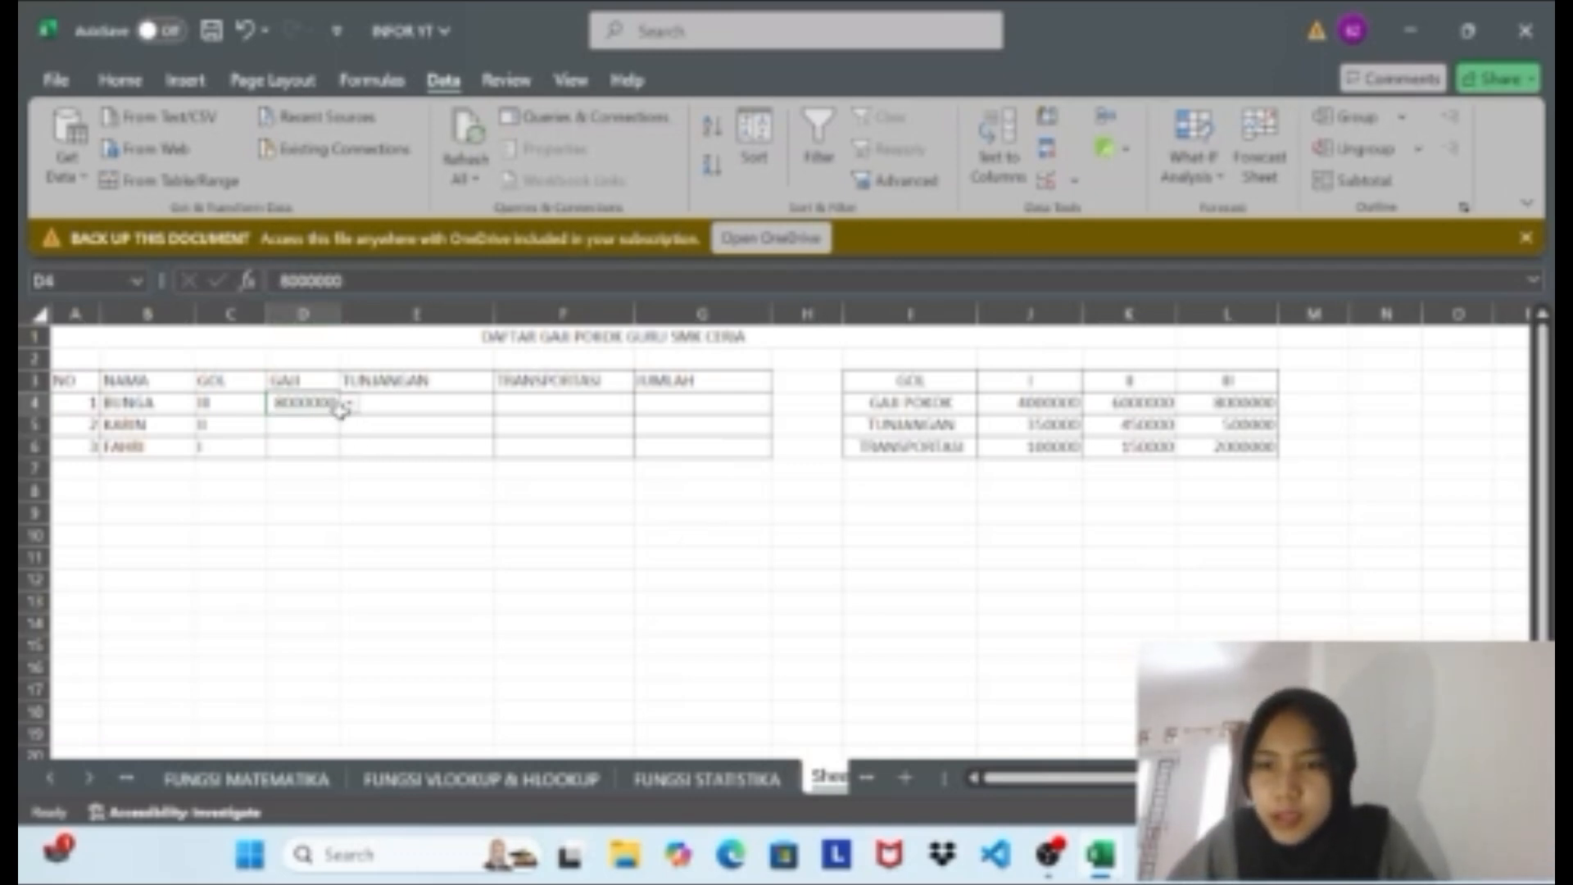
left_click(356, 424)
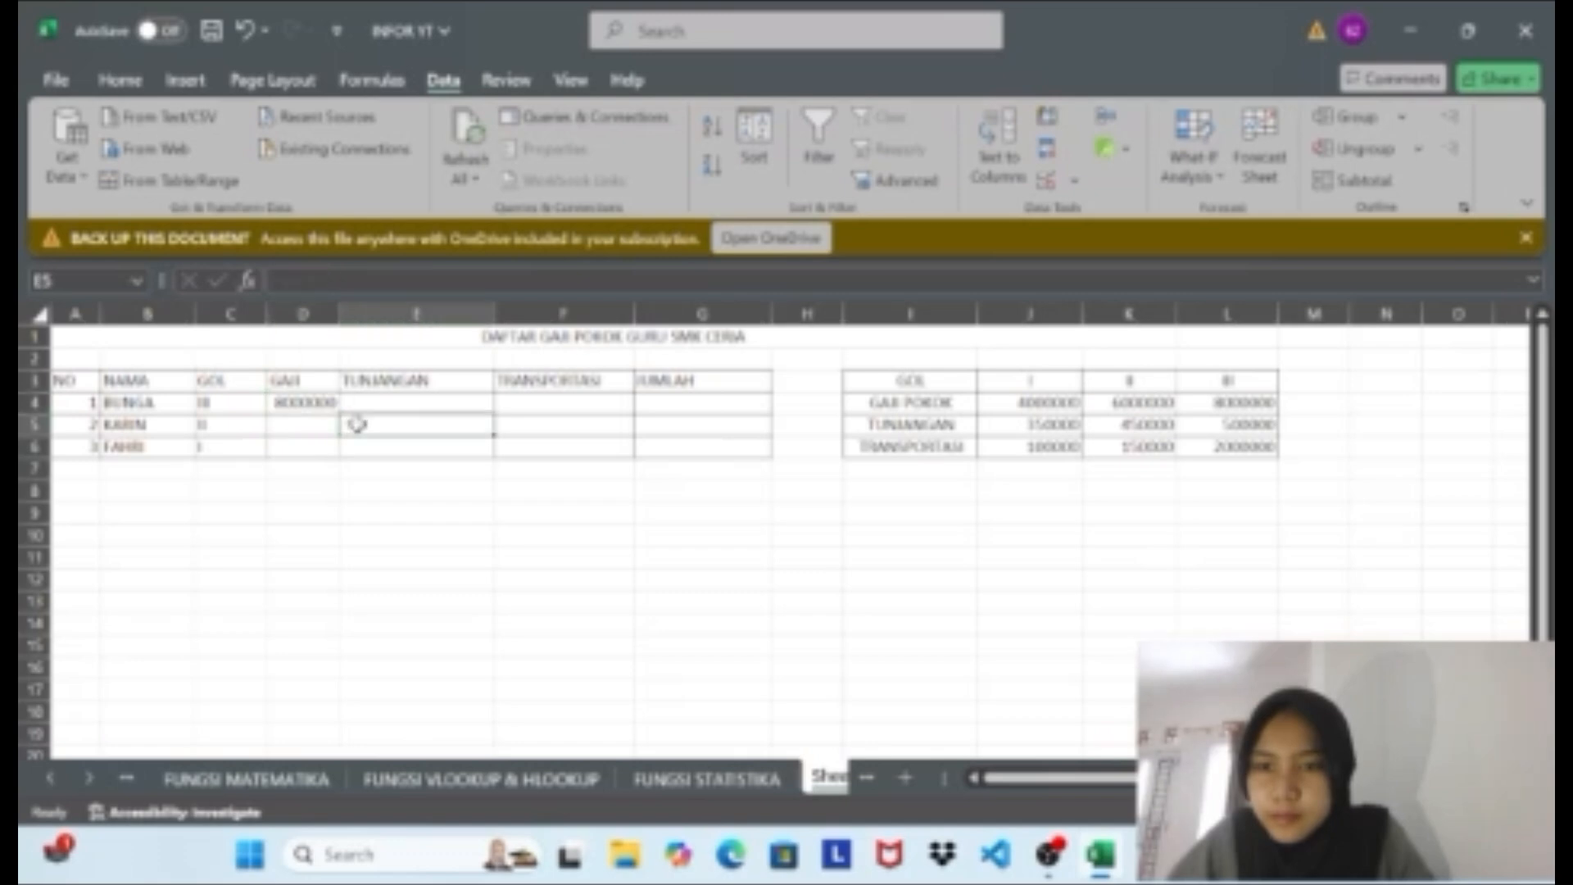
left_click(317, 406)
left_click_drag(337, 408, 335, 449)
left_click(335, 411)
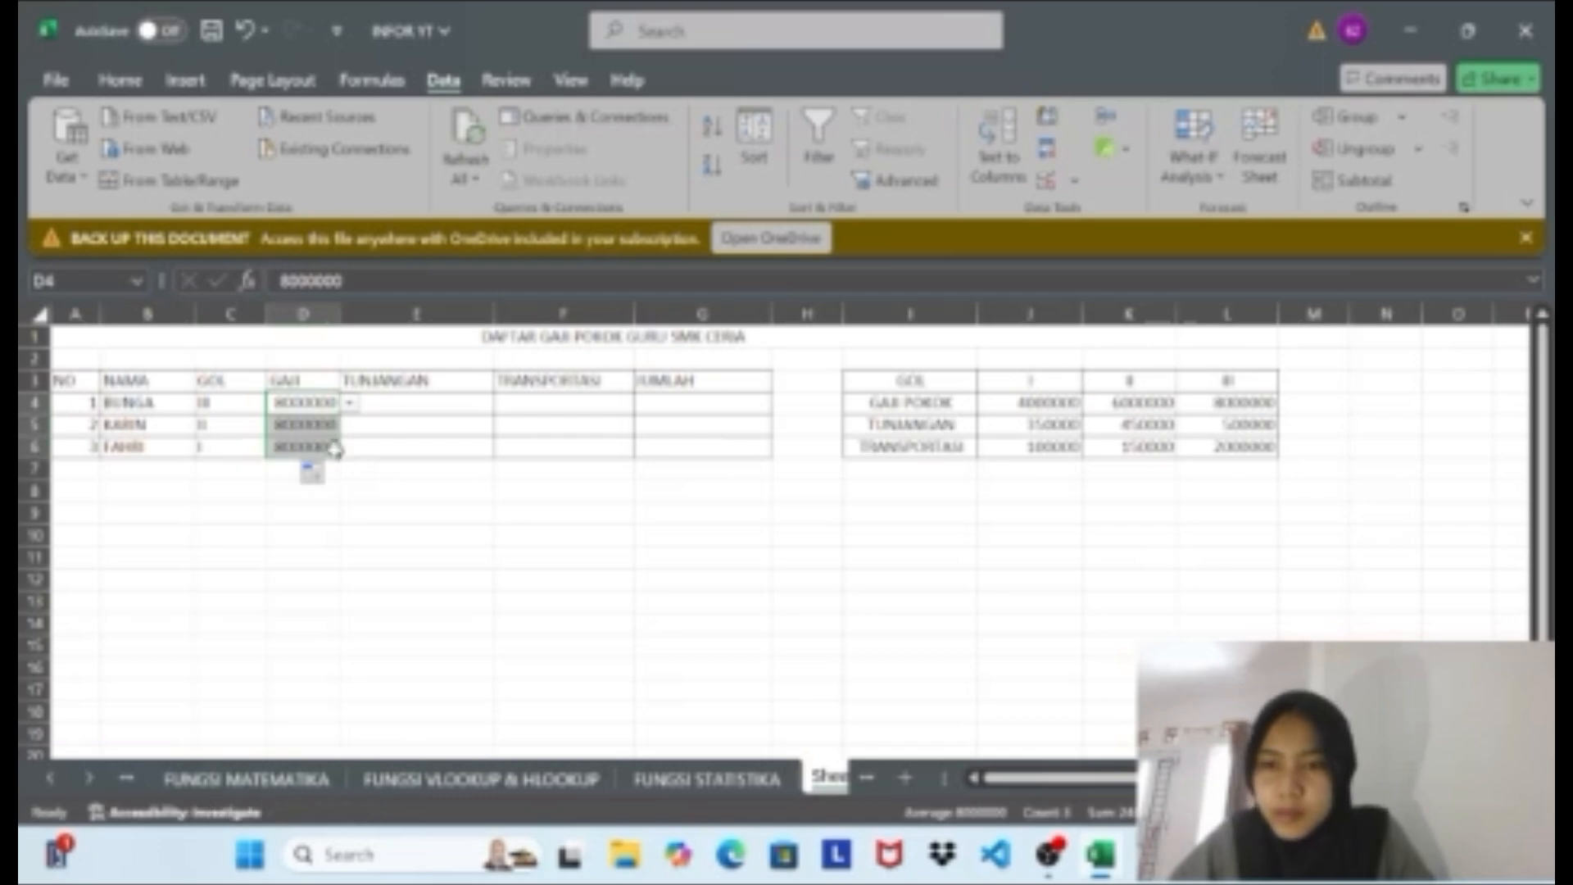
Choose the salary 6000000 from the list for the second teacher in D5 and 4000000 for the third teacher in D6.
left_click(310, 426)
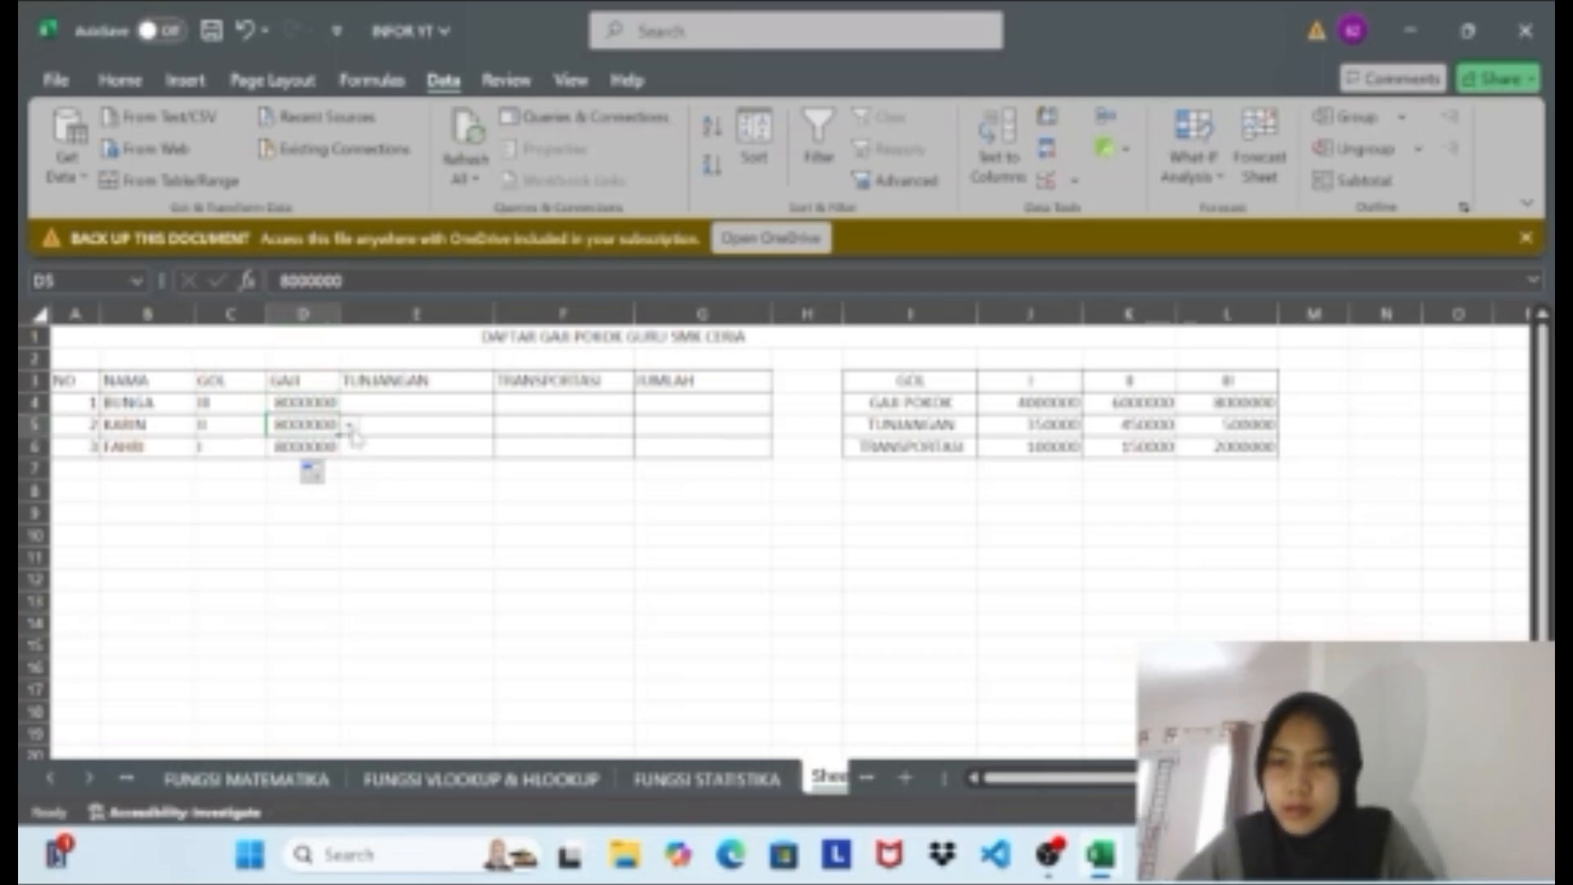
left_click(350, 426)
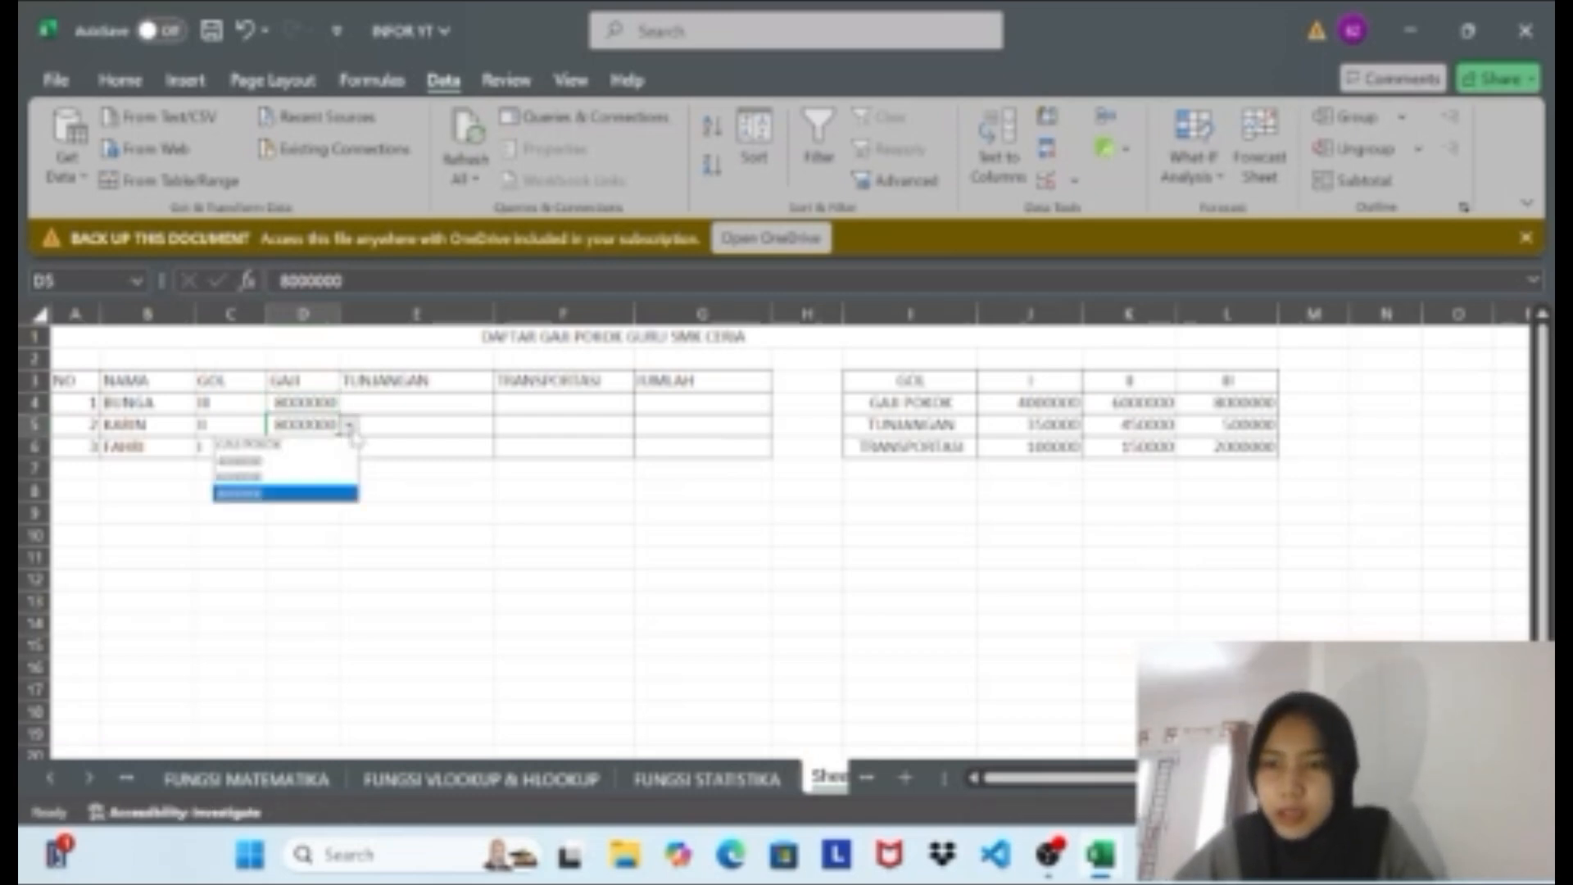
left_click(317, 477)
left_click(313, 447)
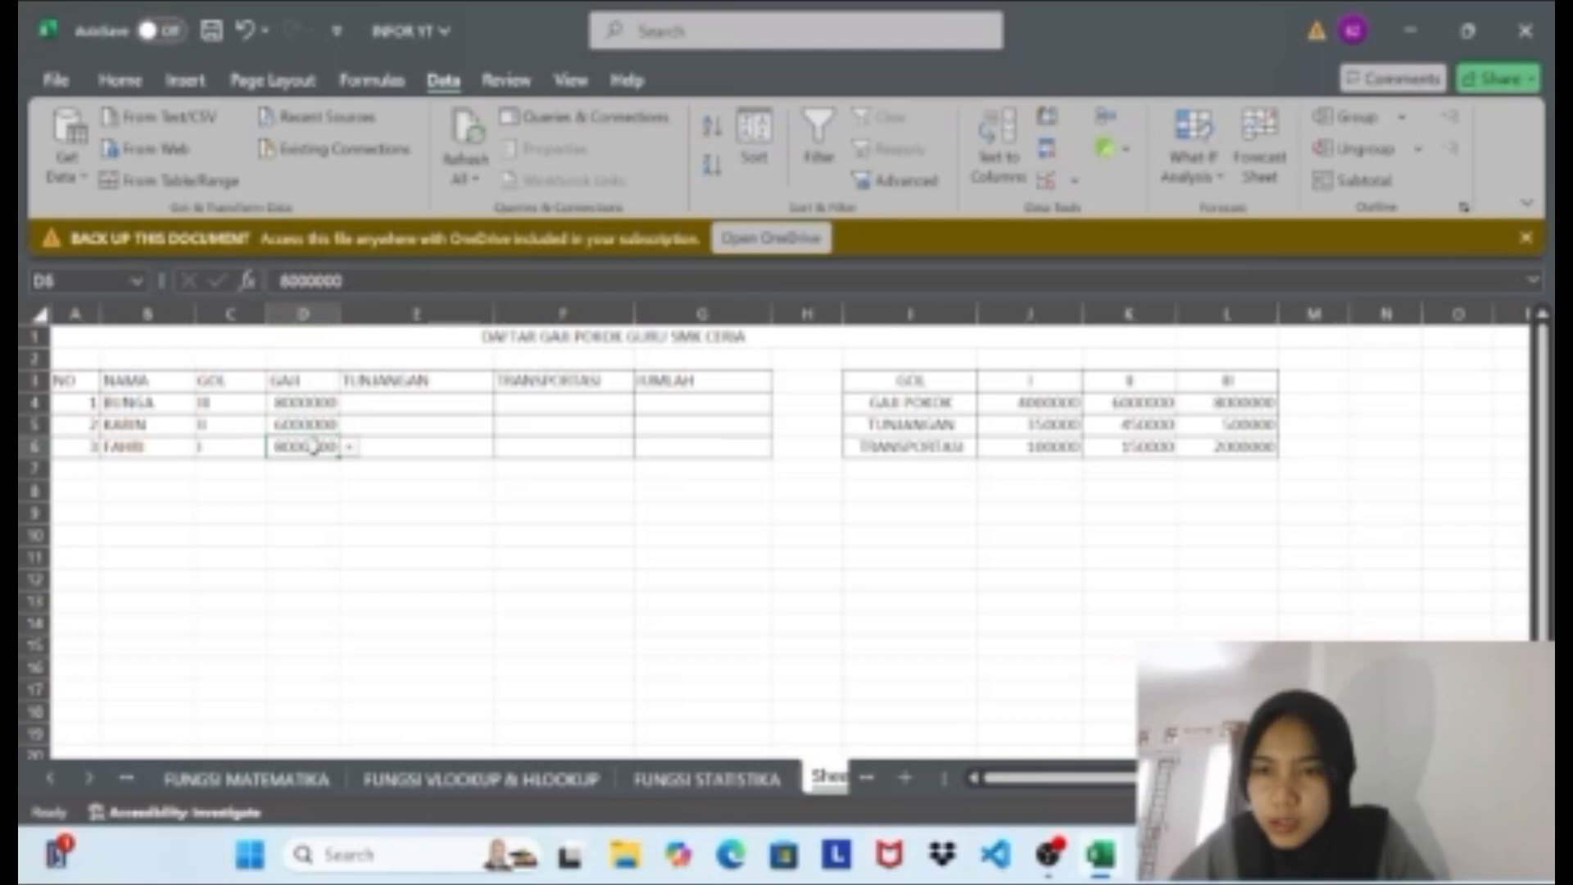
left_click(350, 448)
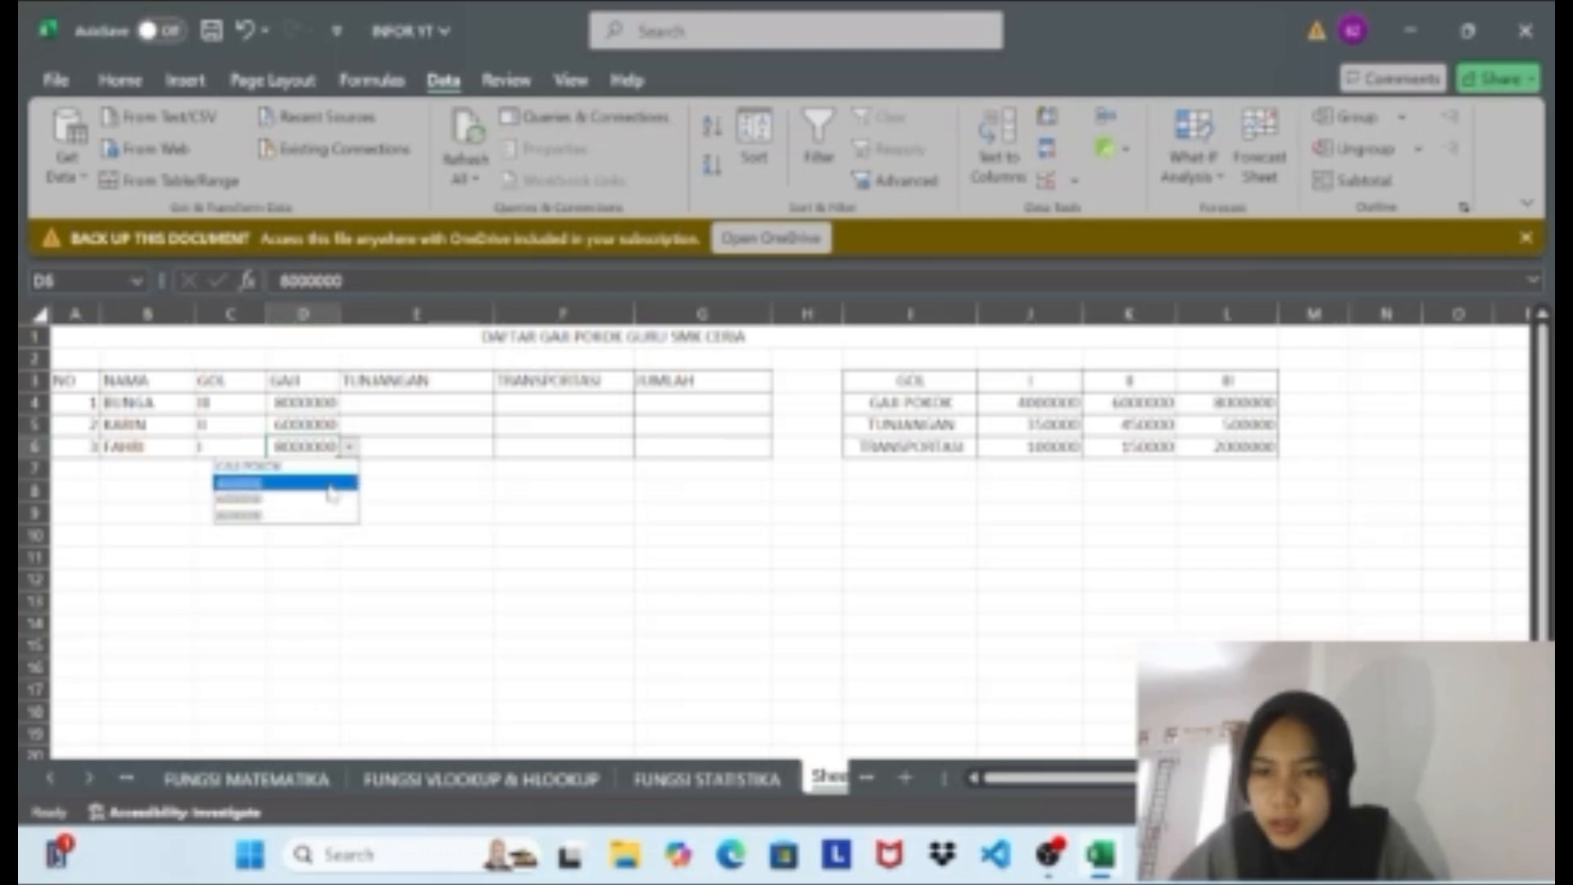
left_click(328, 483)
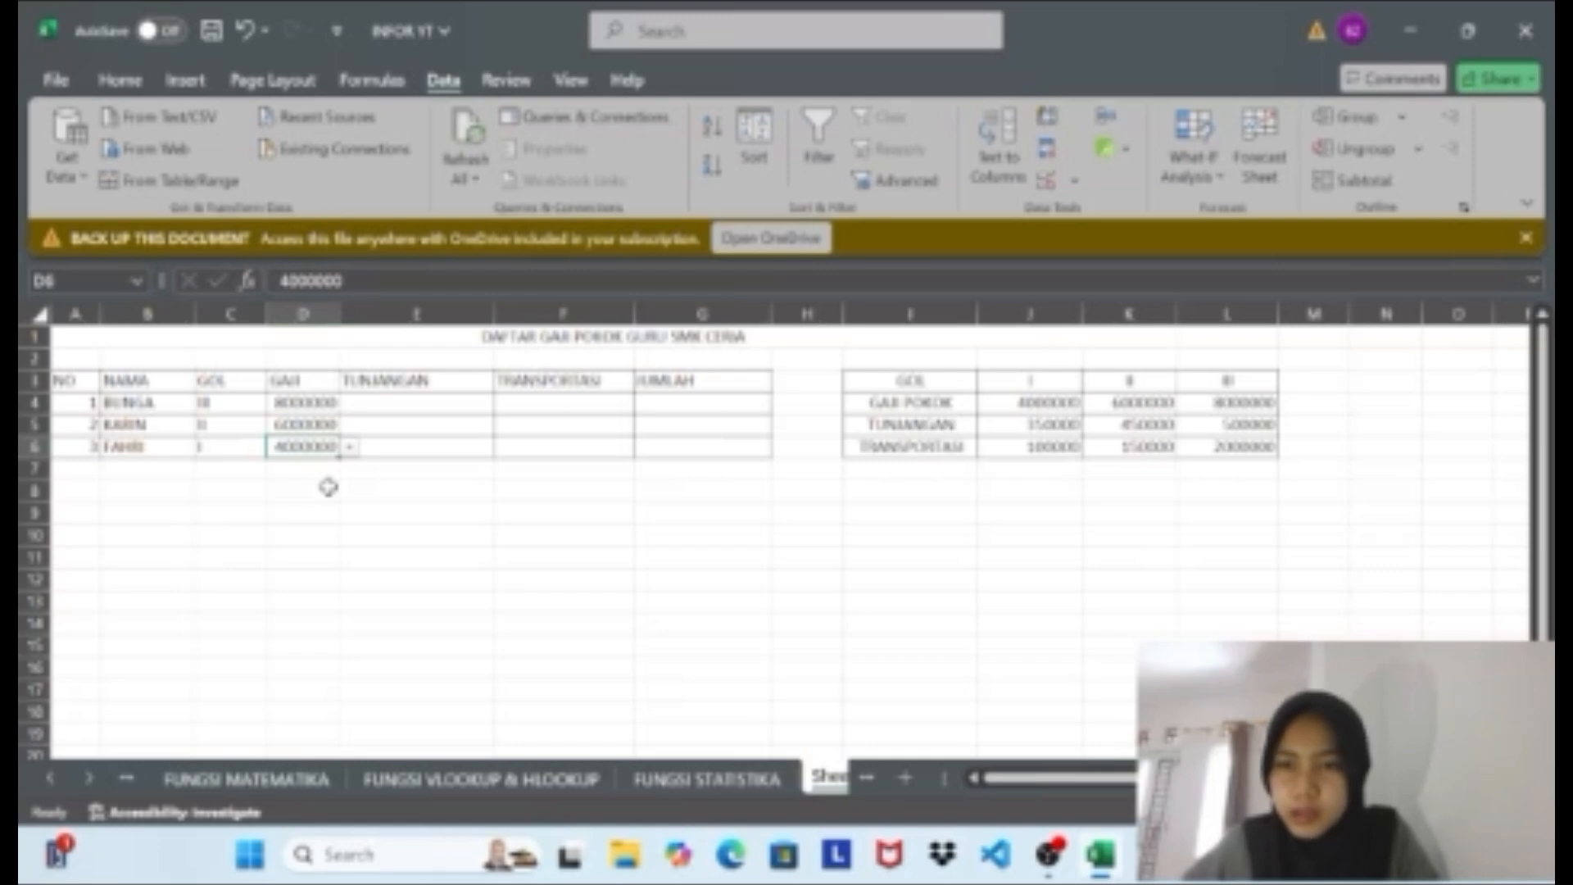
Enter the formula =HLOOKUP(C4,$I$3:$L$6,2,TRUE) in the first teacher's TUNJANGAN cell E4.
left_click(385, 404)
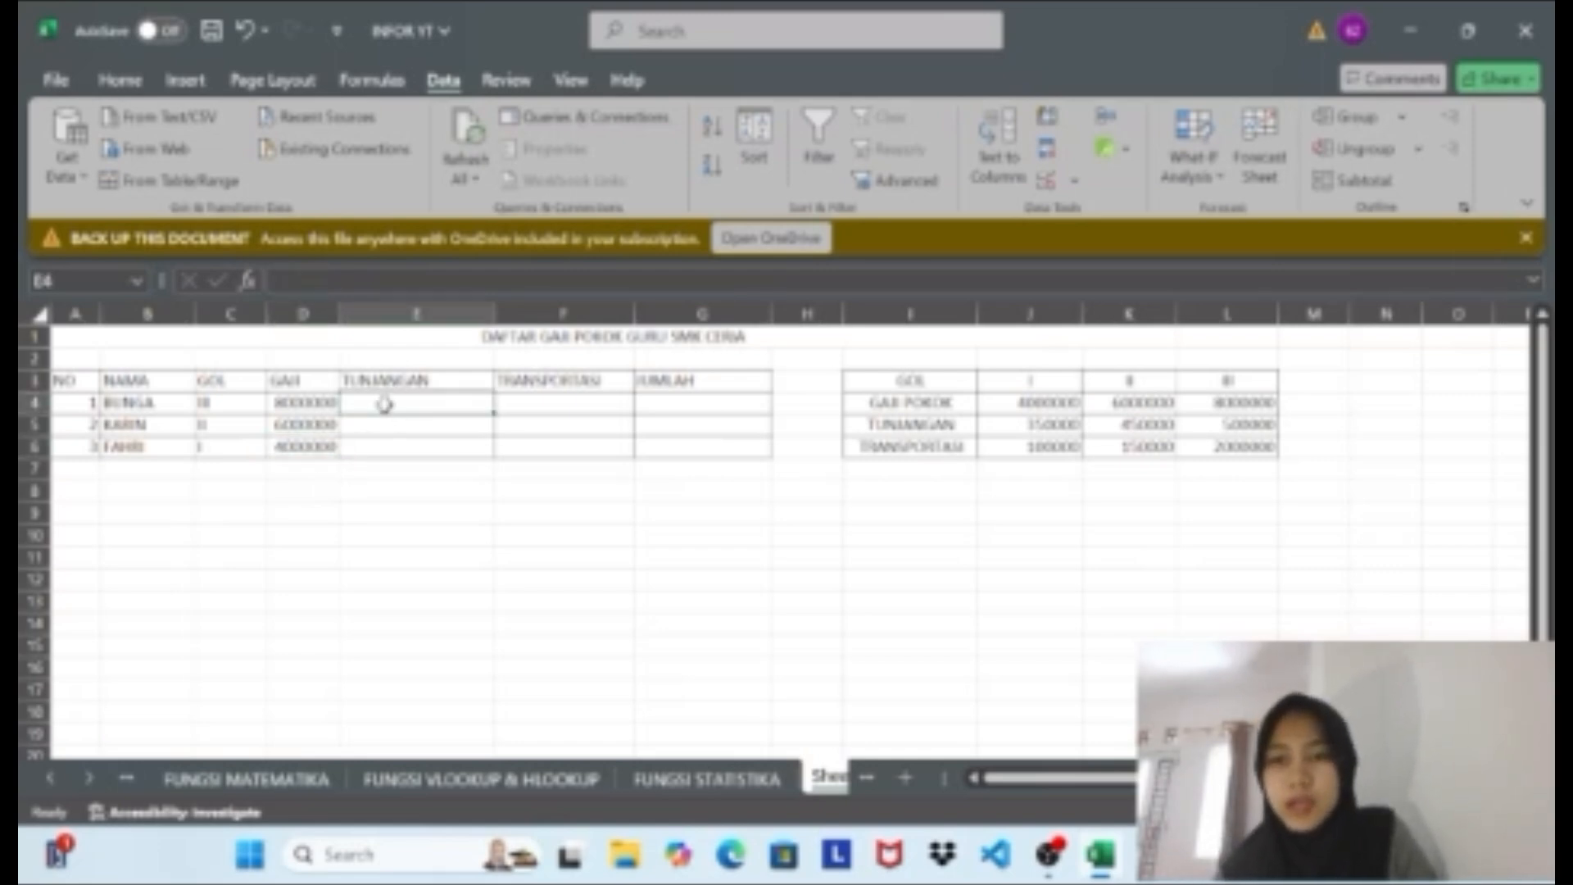
type("=")
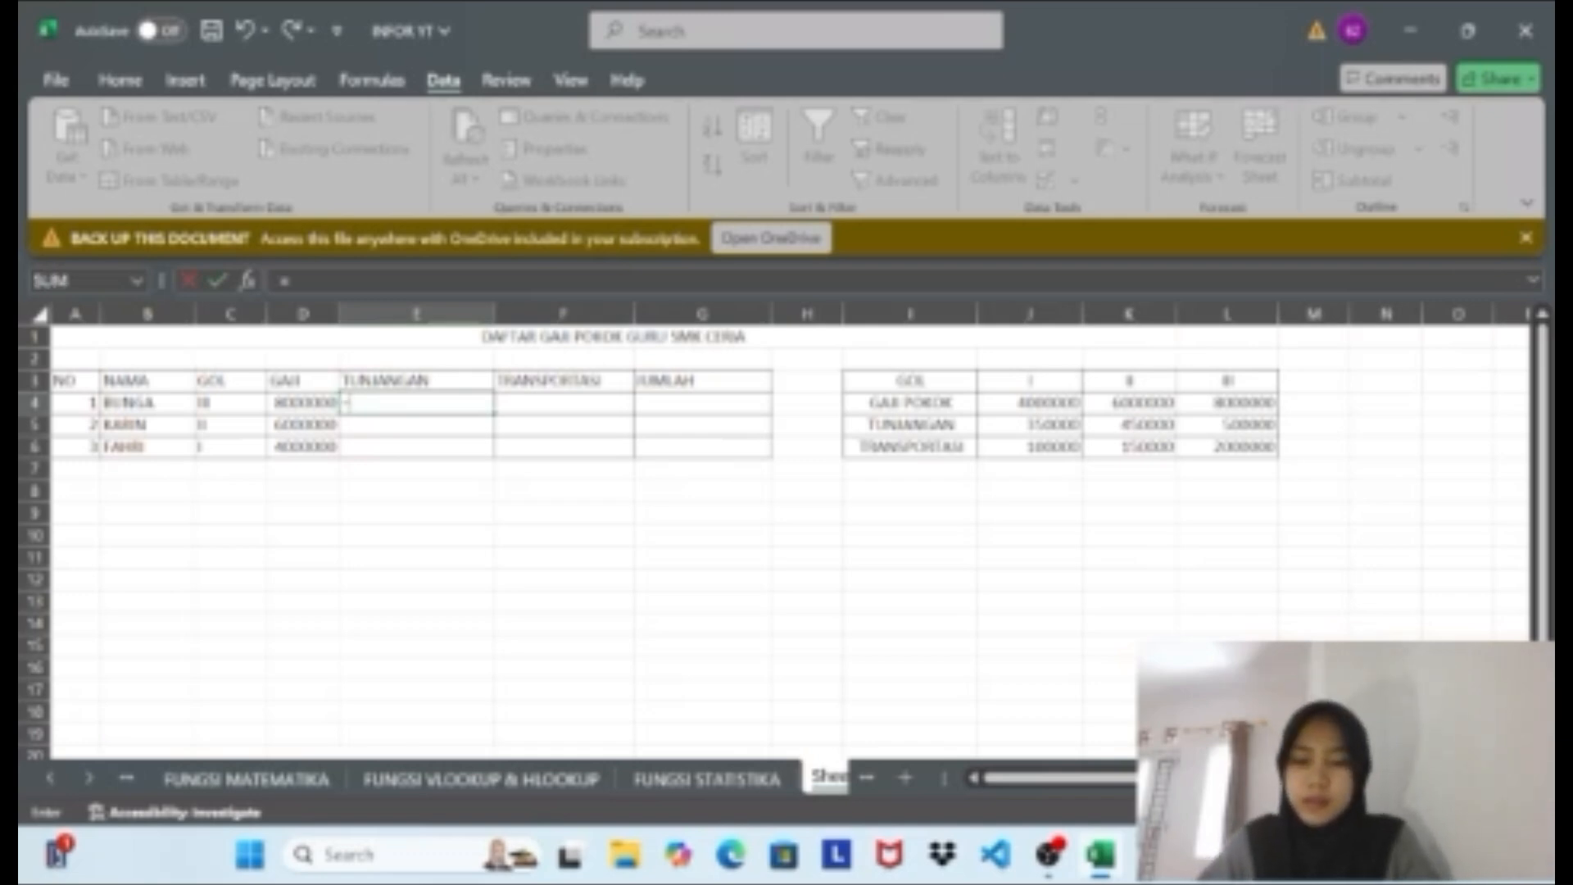
type("HLOOKUP")
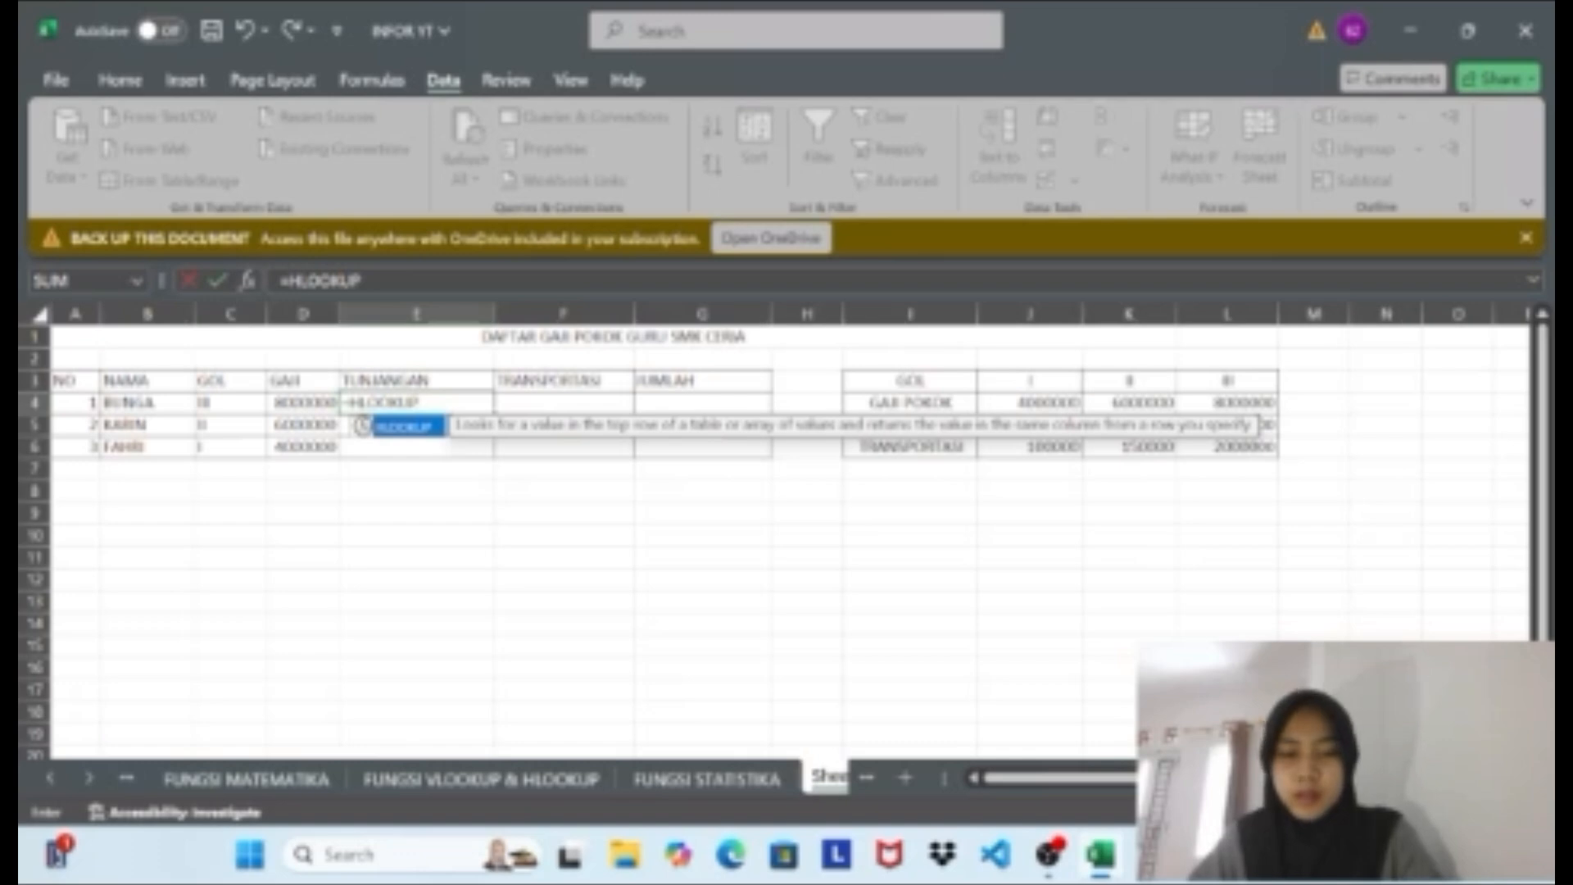
type("(")
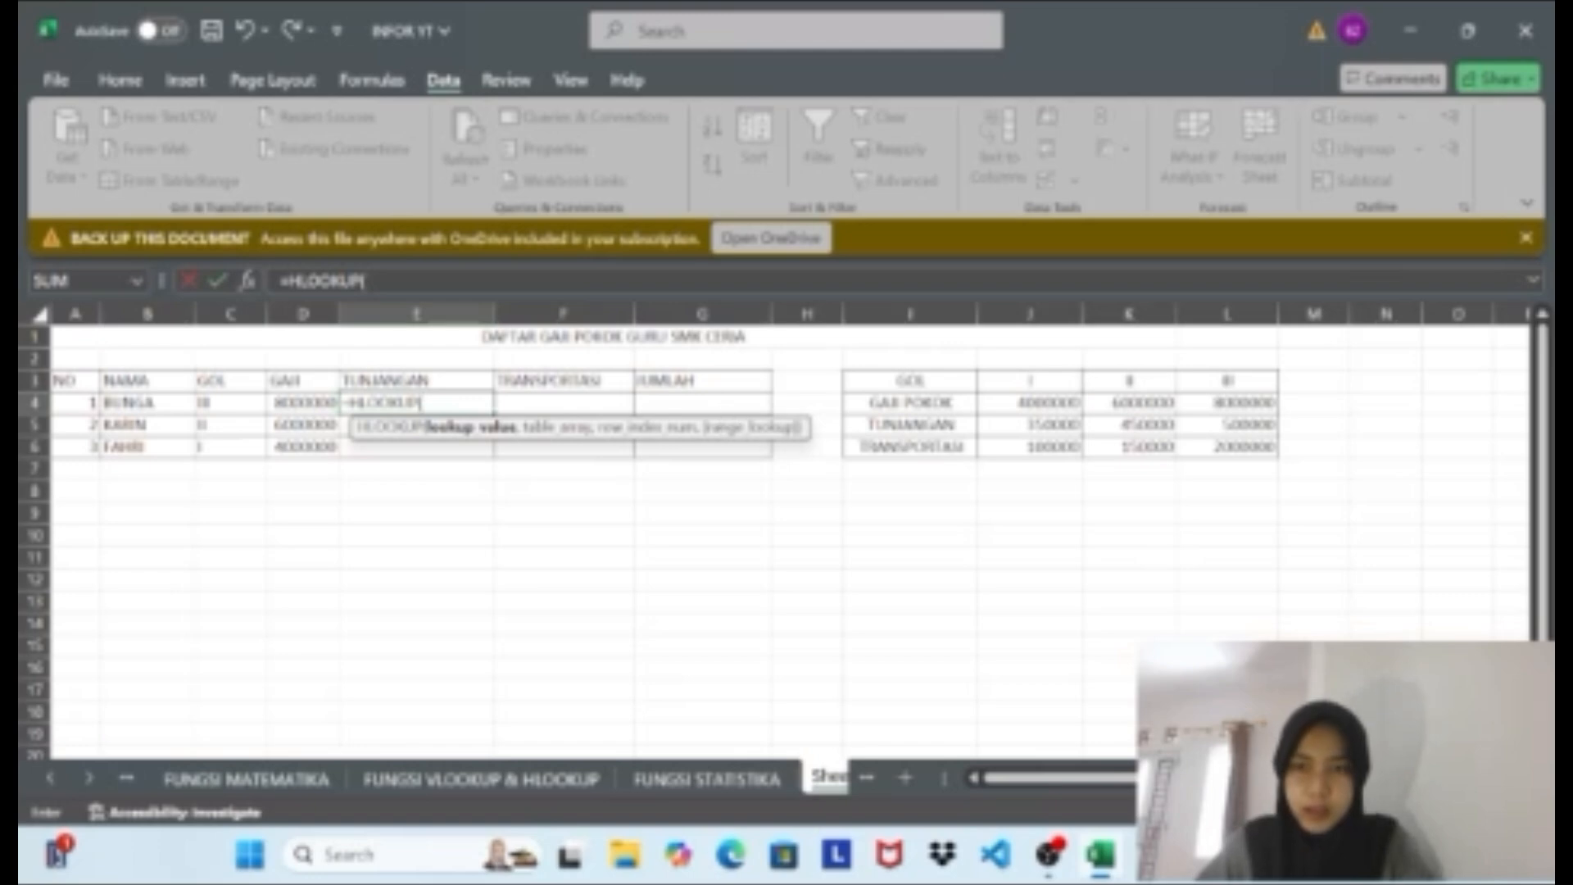
left_click(233, 401)
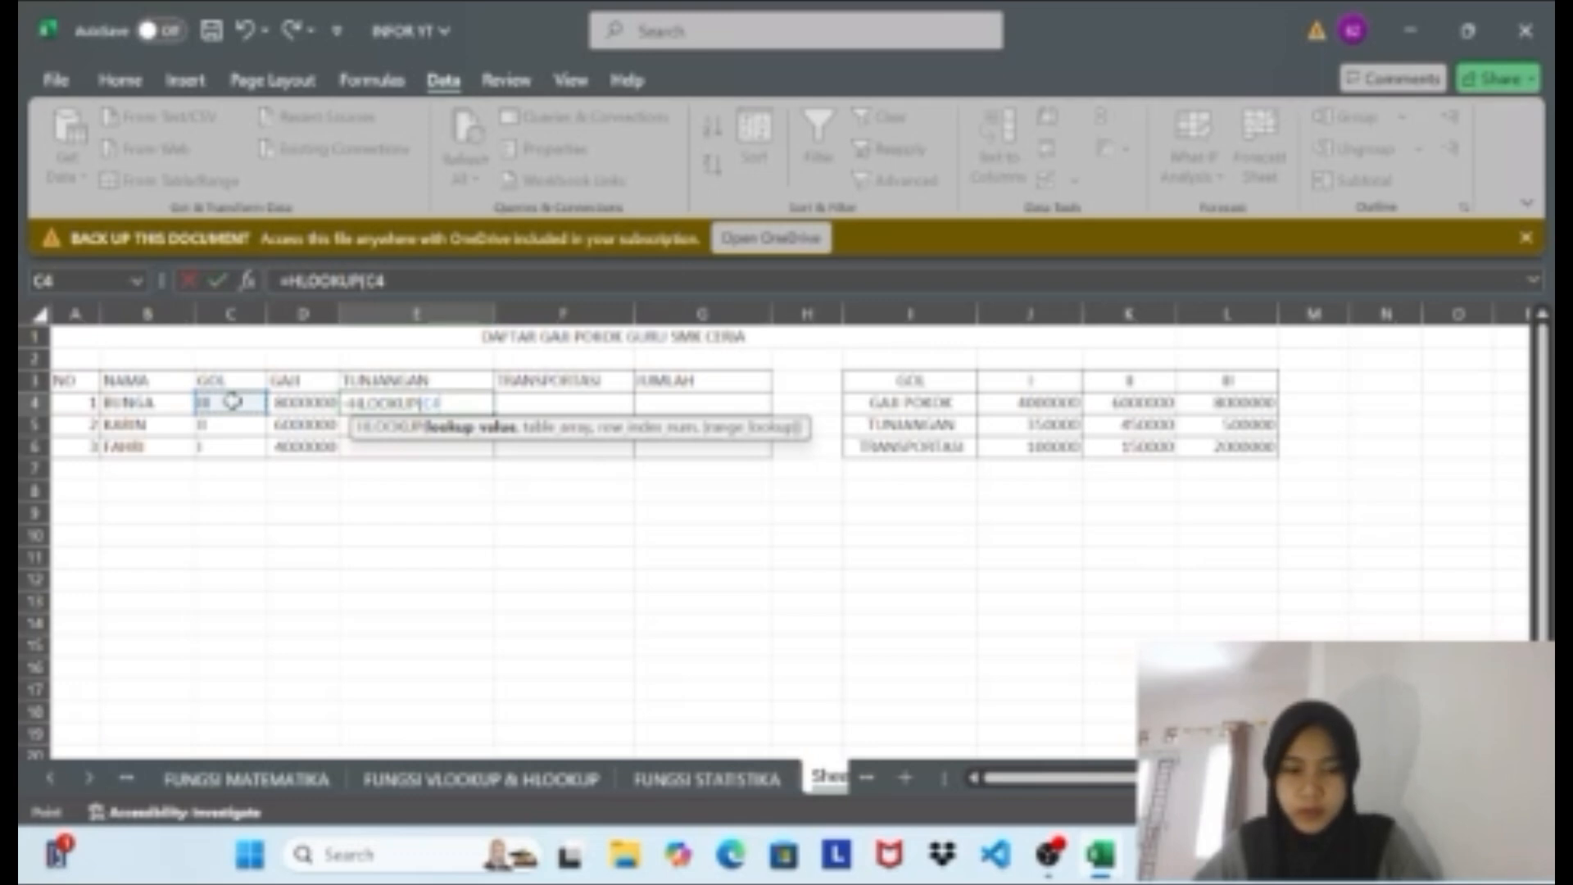
type(",")
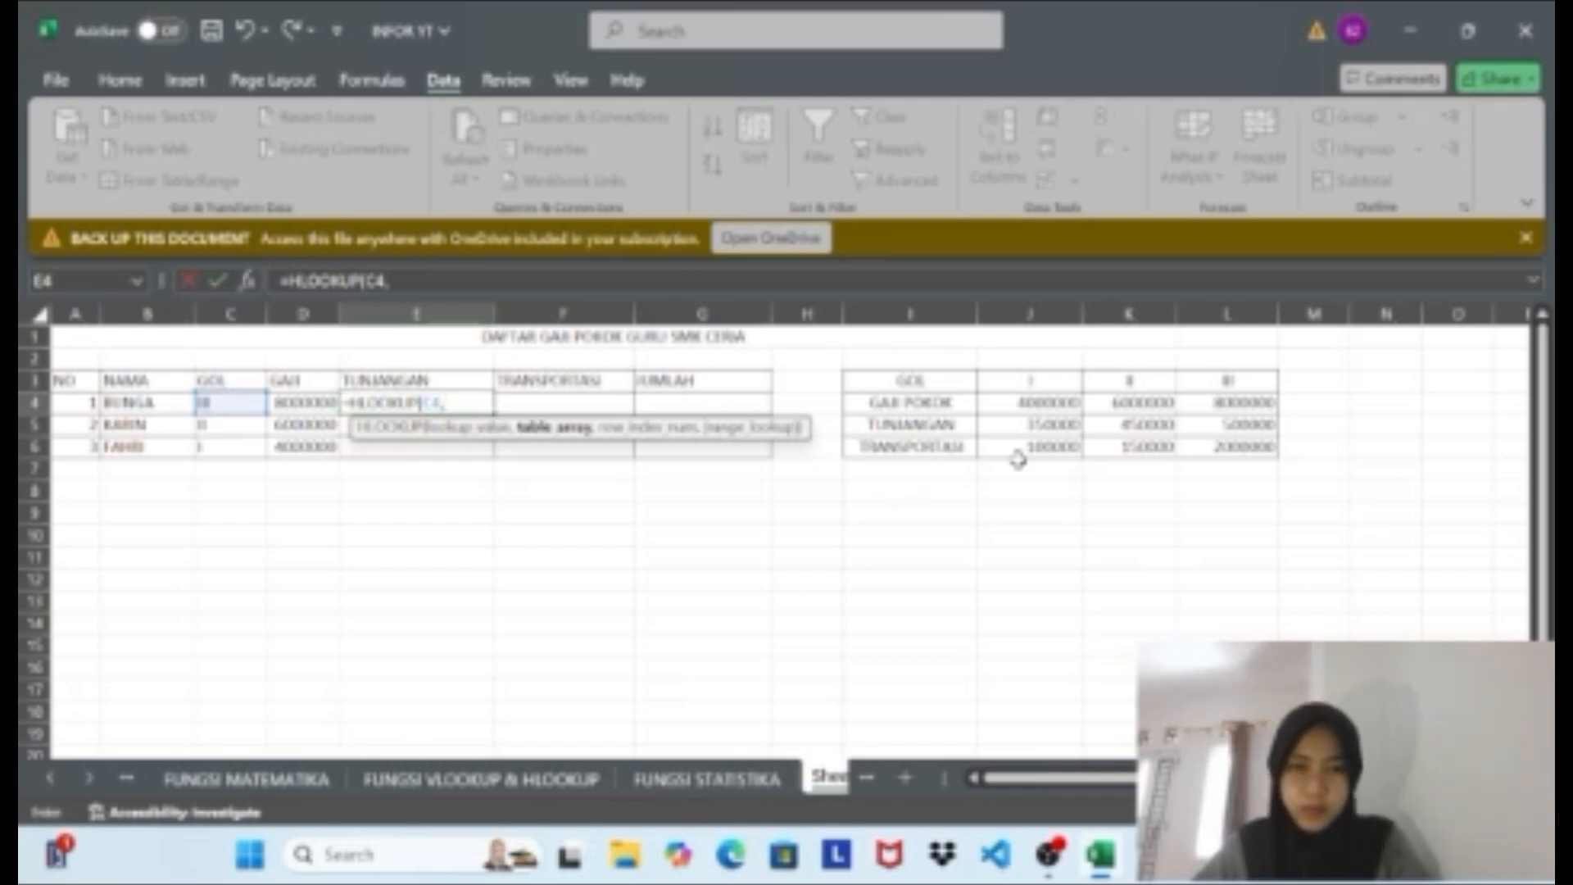
left_click(936, 381)
left_click_drag(937, 381, 1216, 450)
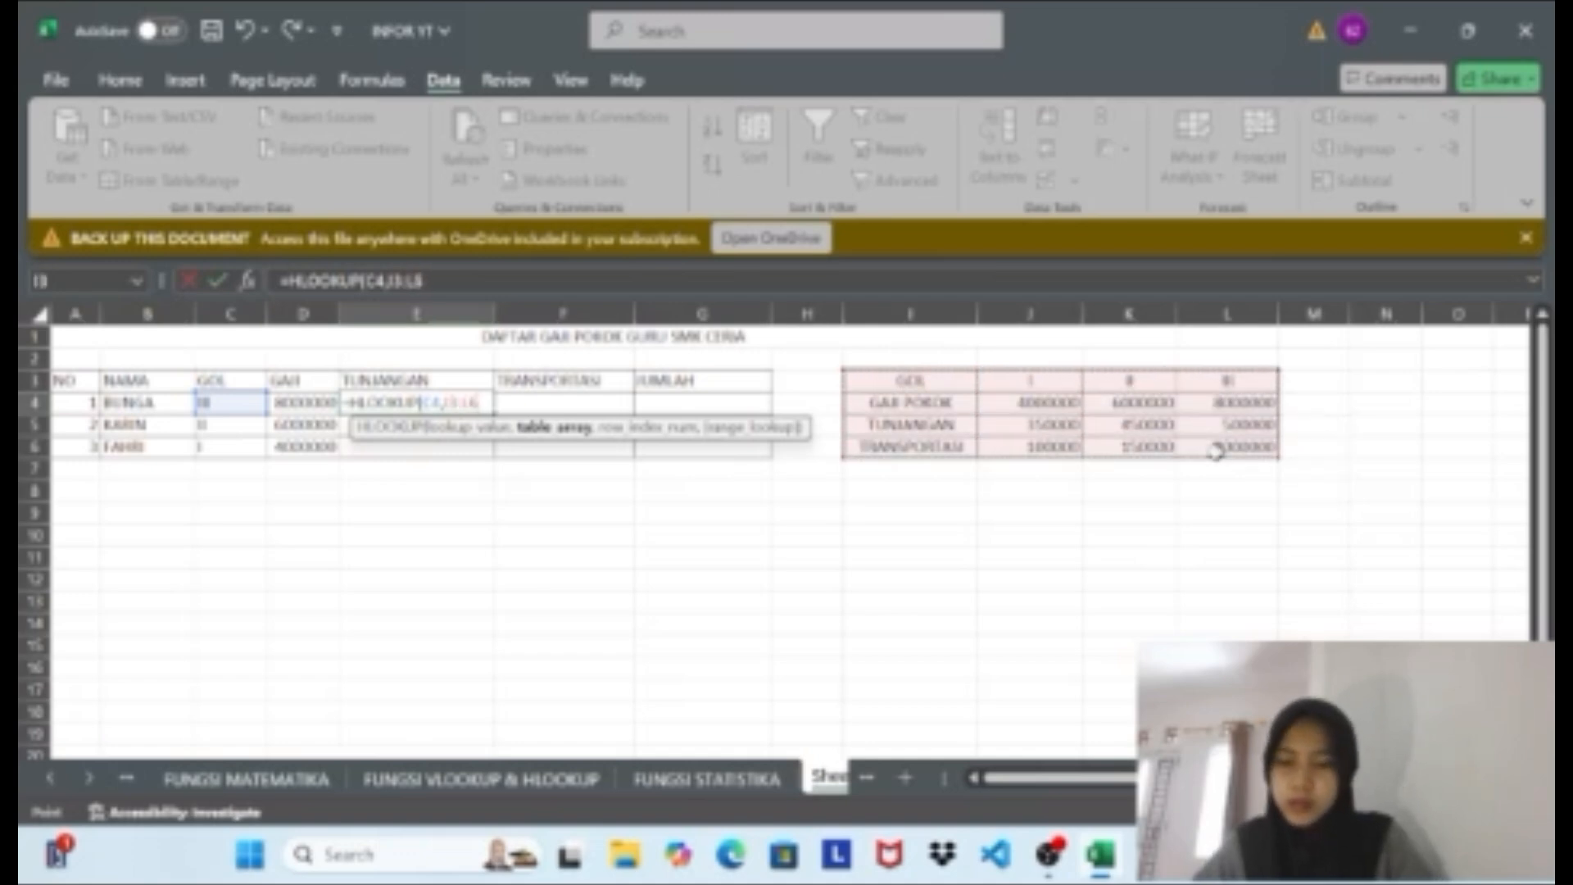
key("F4")
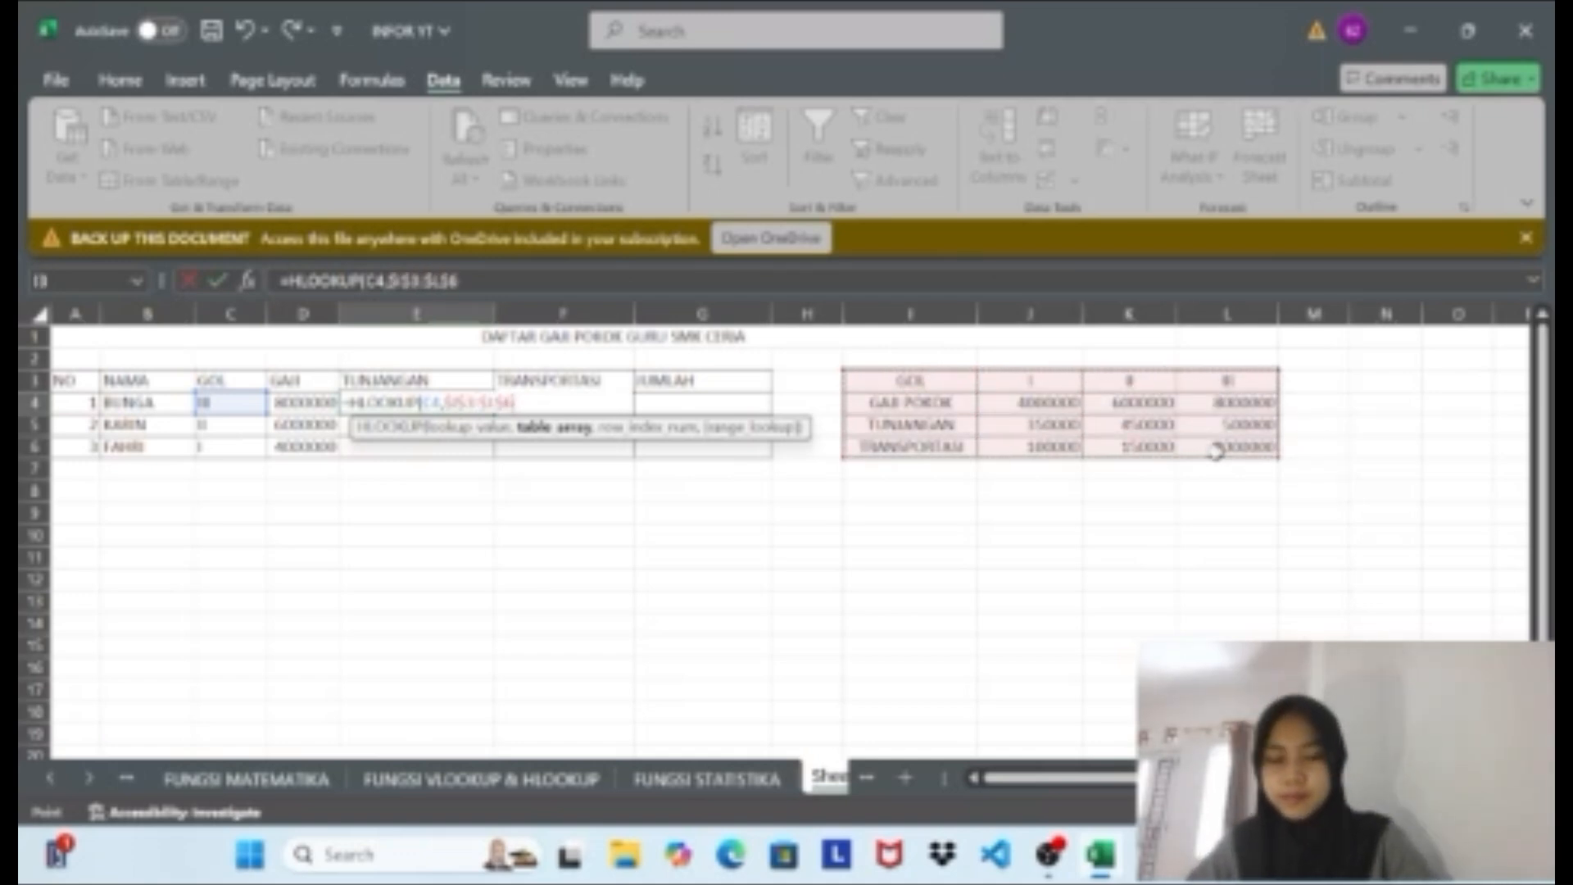
type(",")
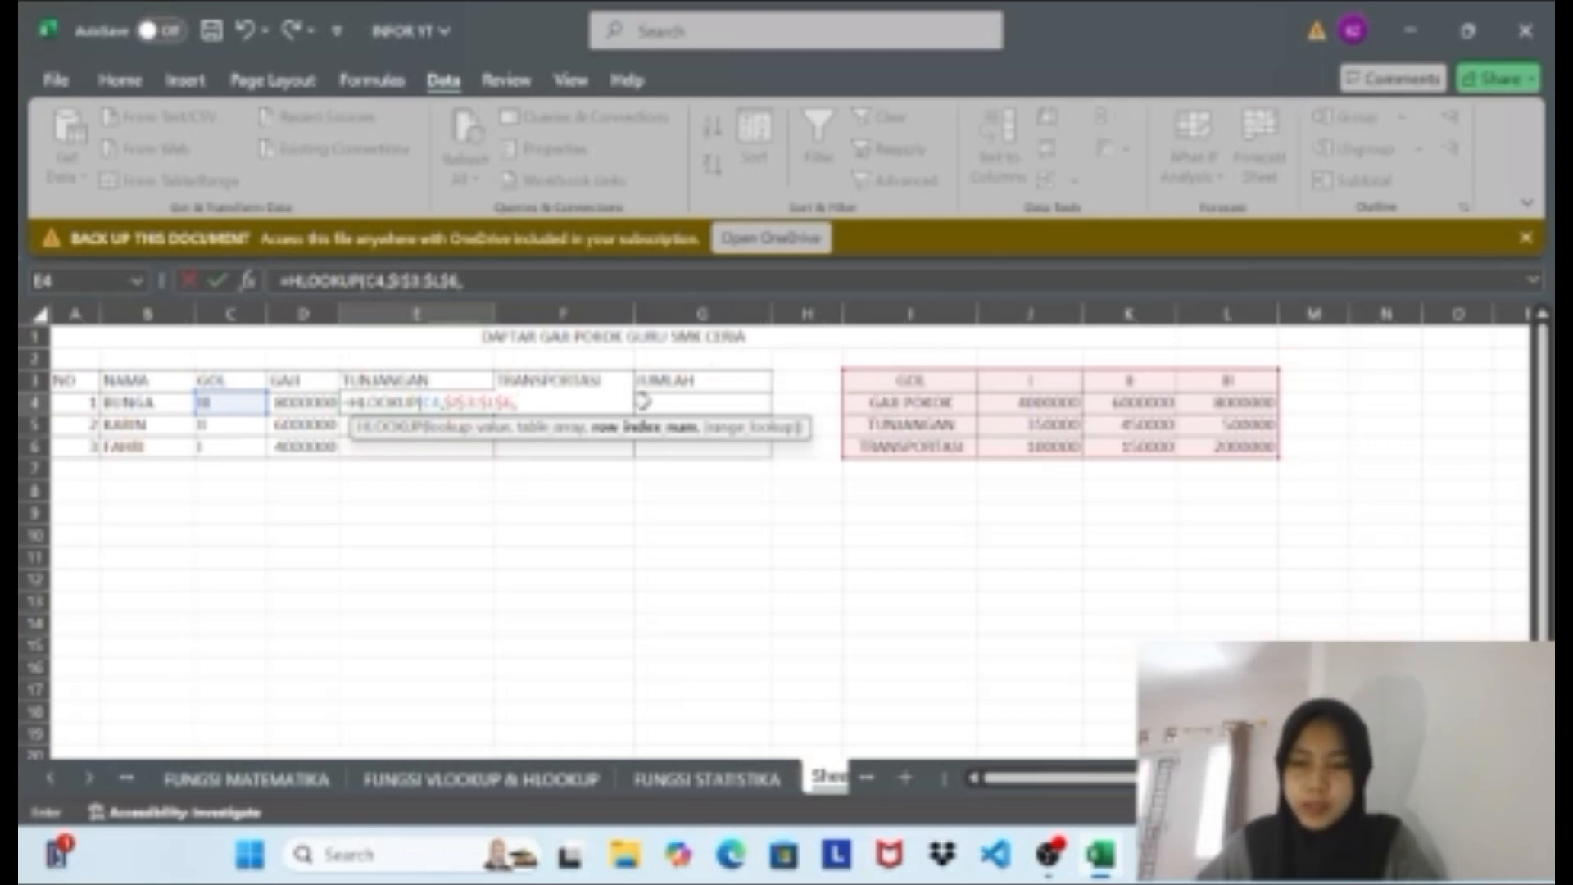
type(",T")
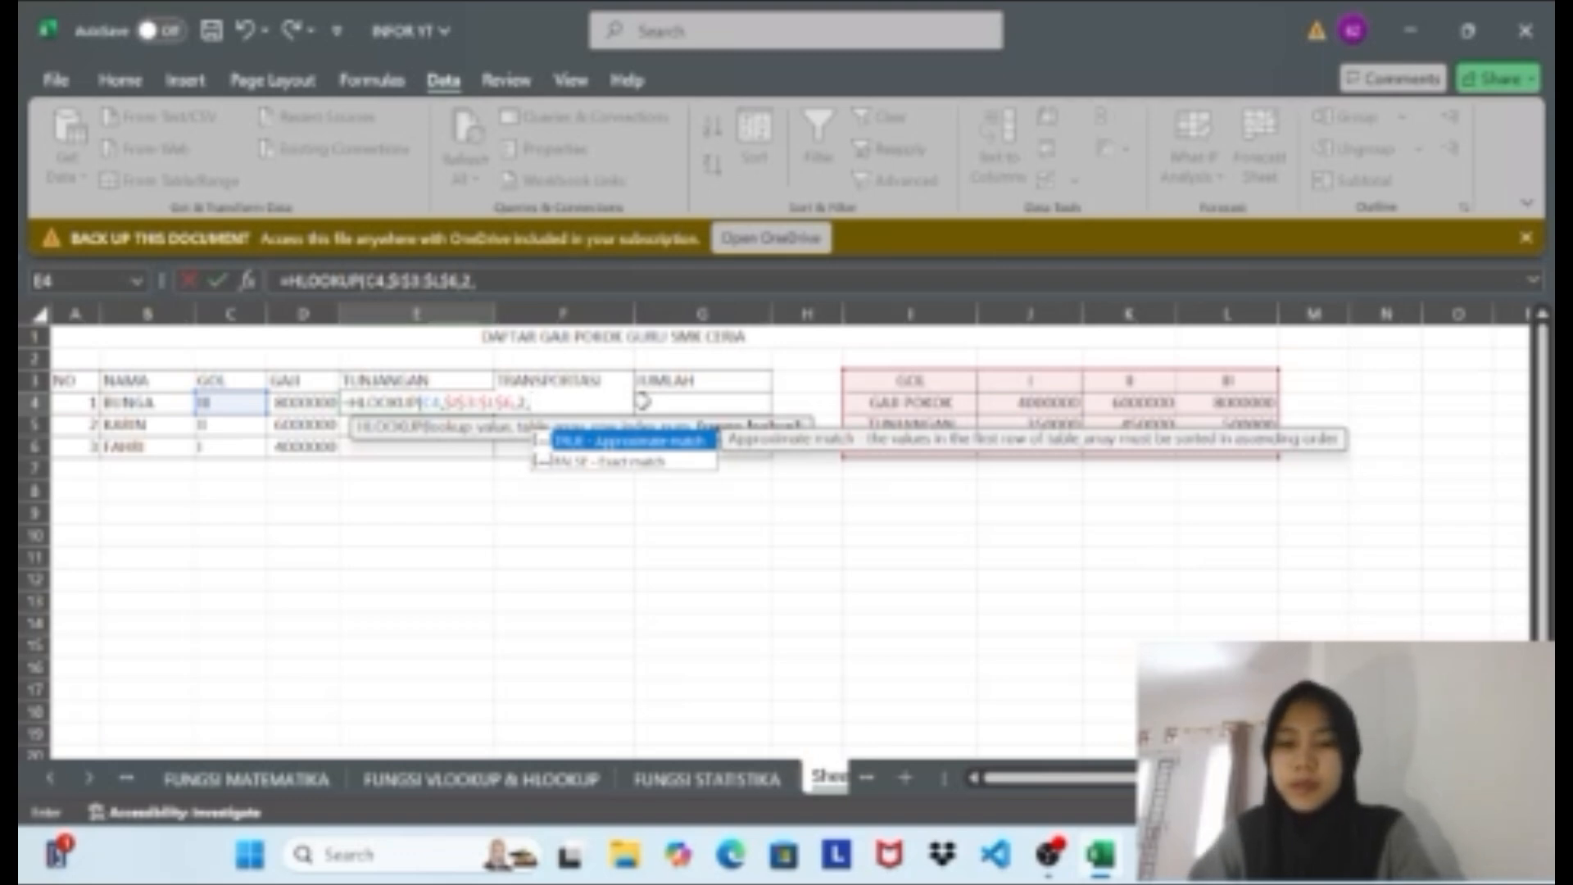
type("RUE")
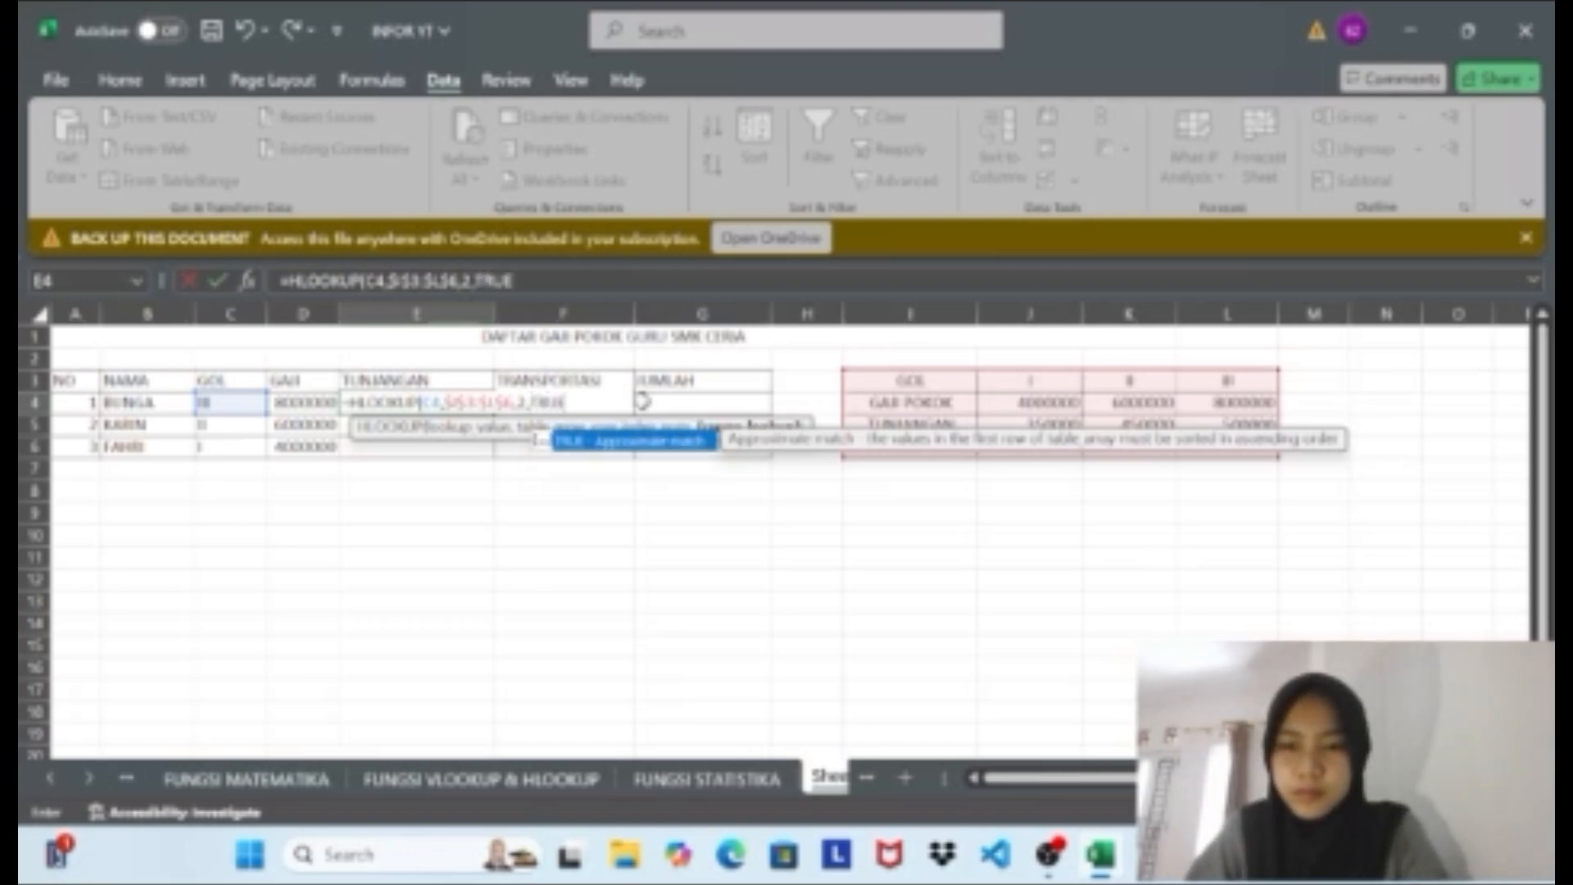
type(")")
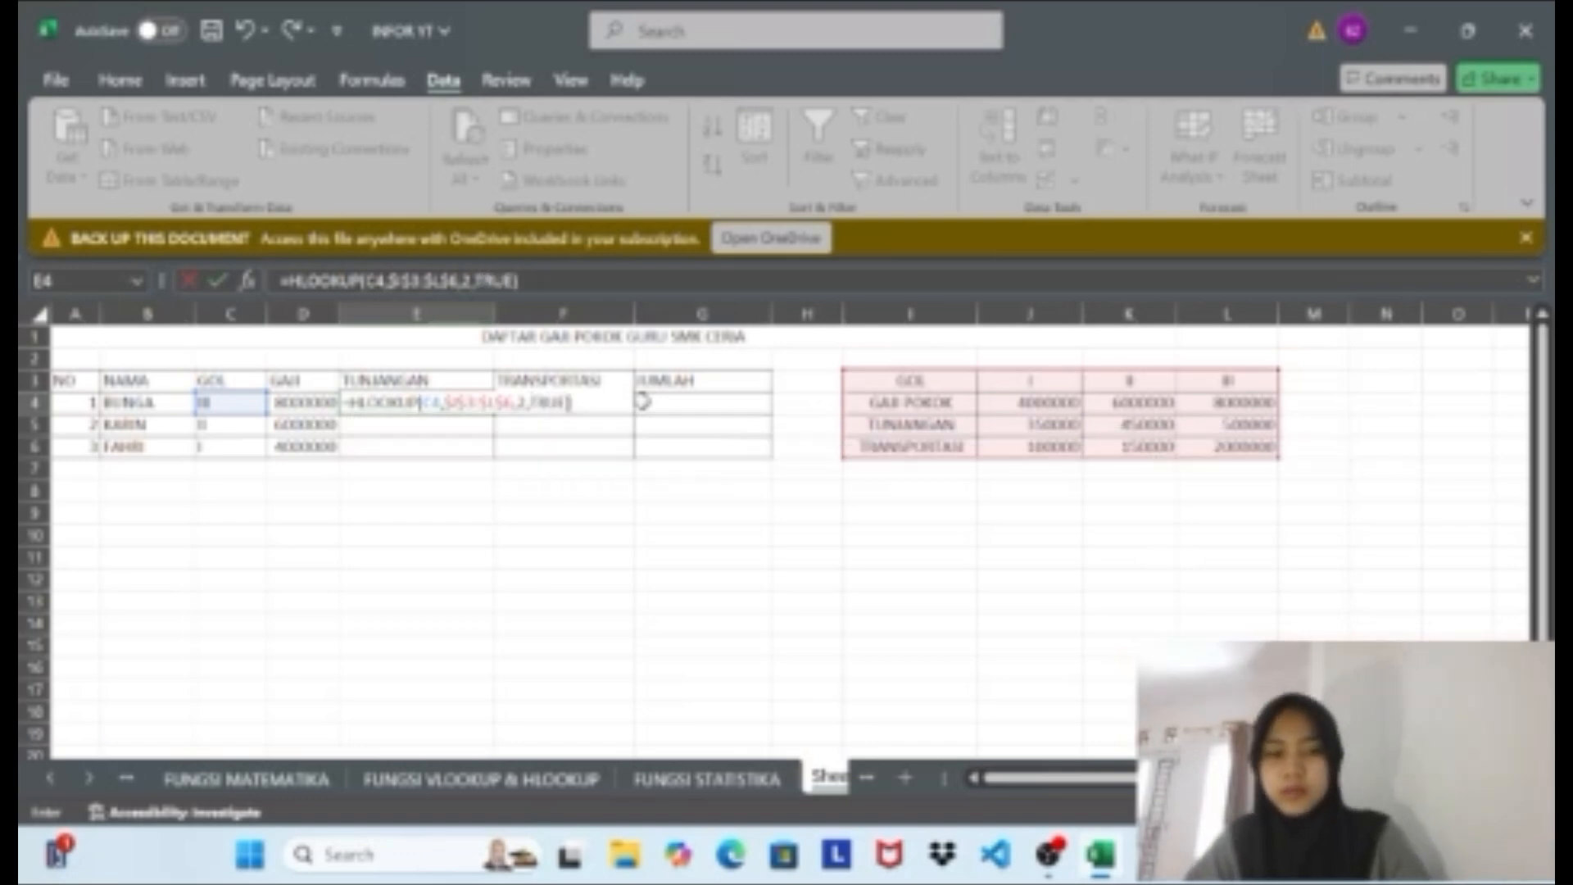
key("Return")
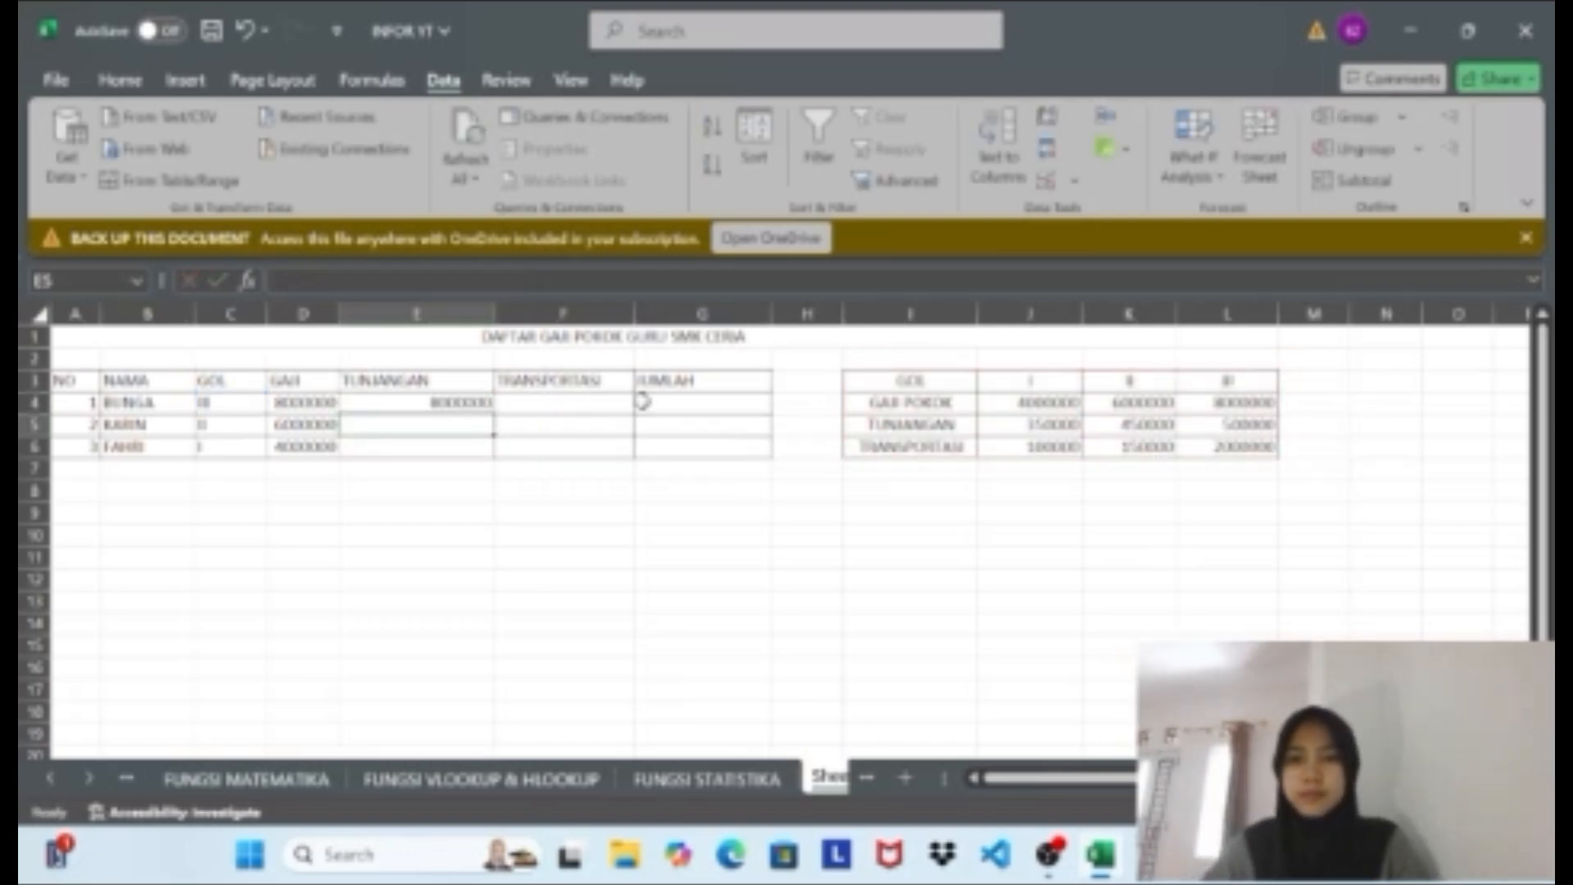
Change the row index of the HLOOKUP formula in TUNJANGAN cell E4 to 3 and fill the formula down to E6.
left_click(462, 405)
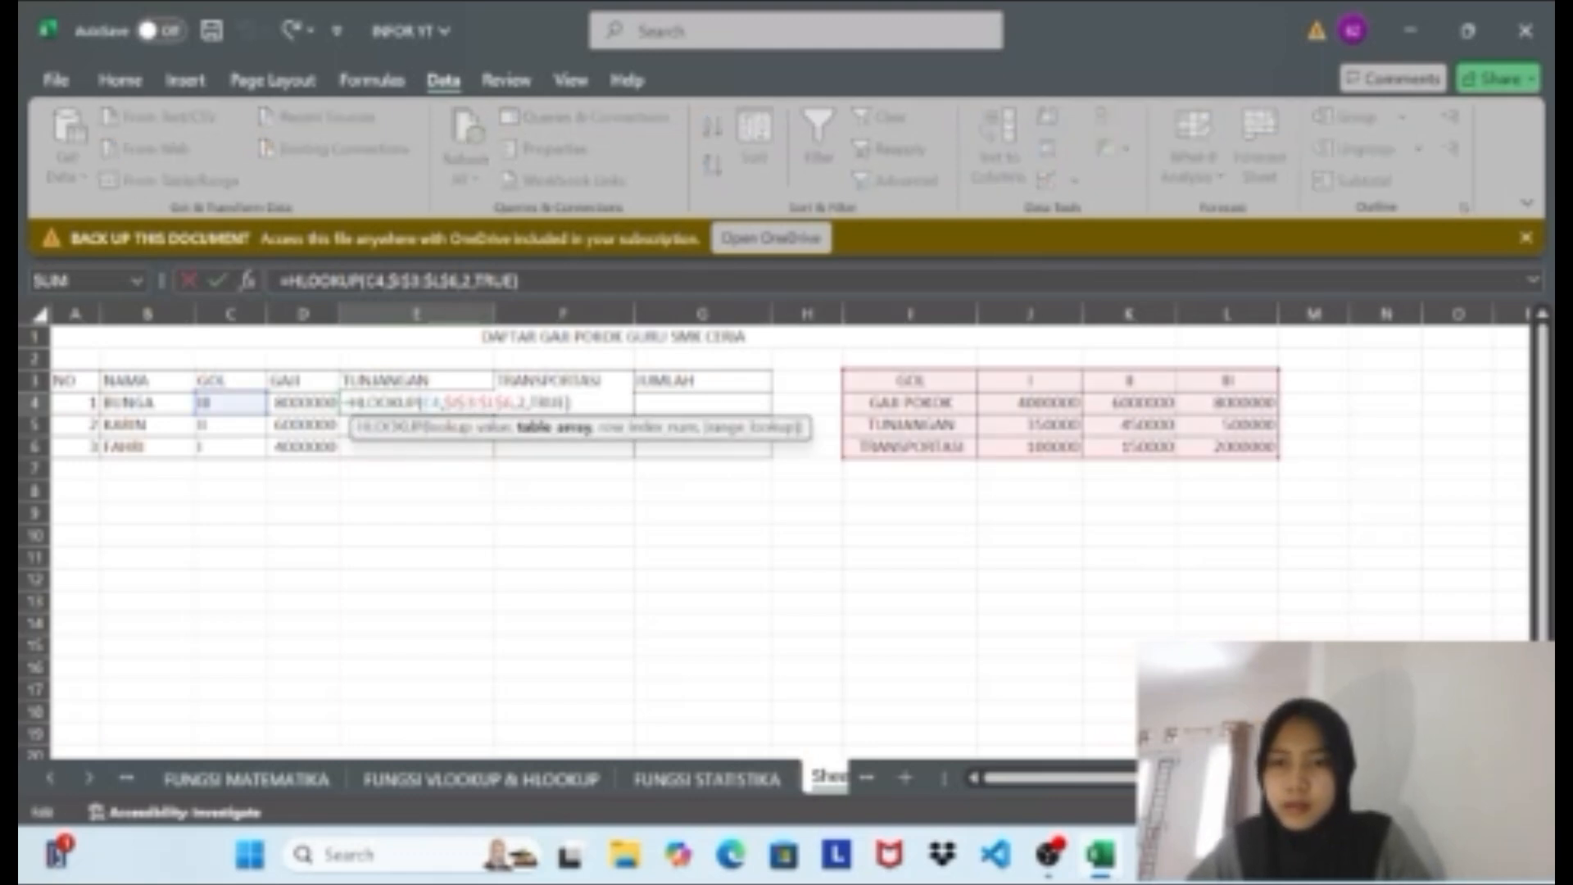
left_click(529, 403)
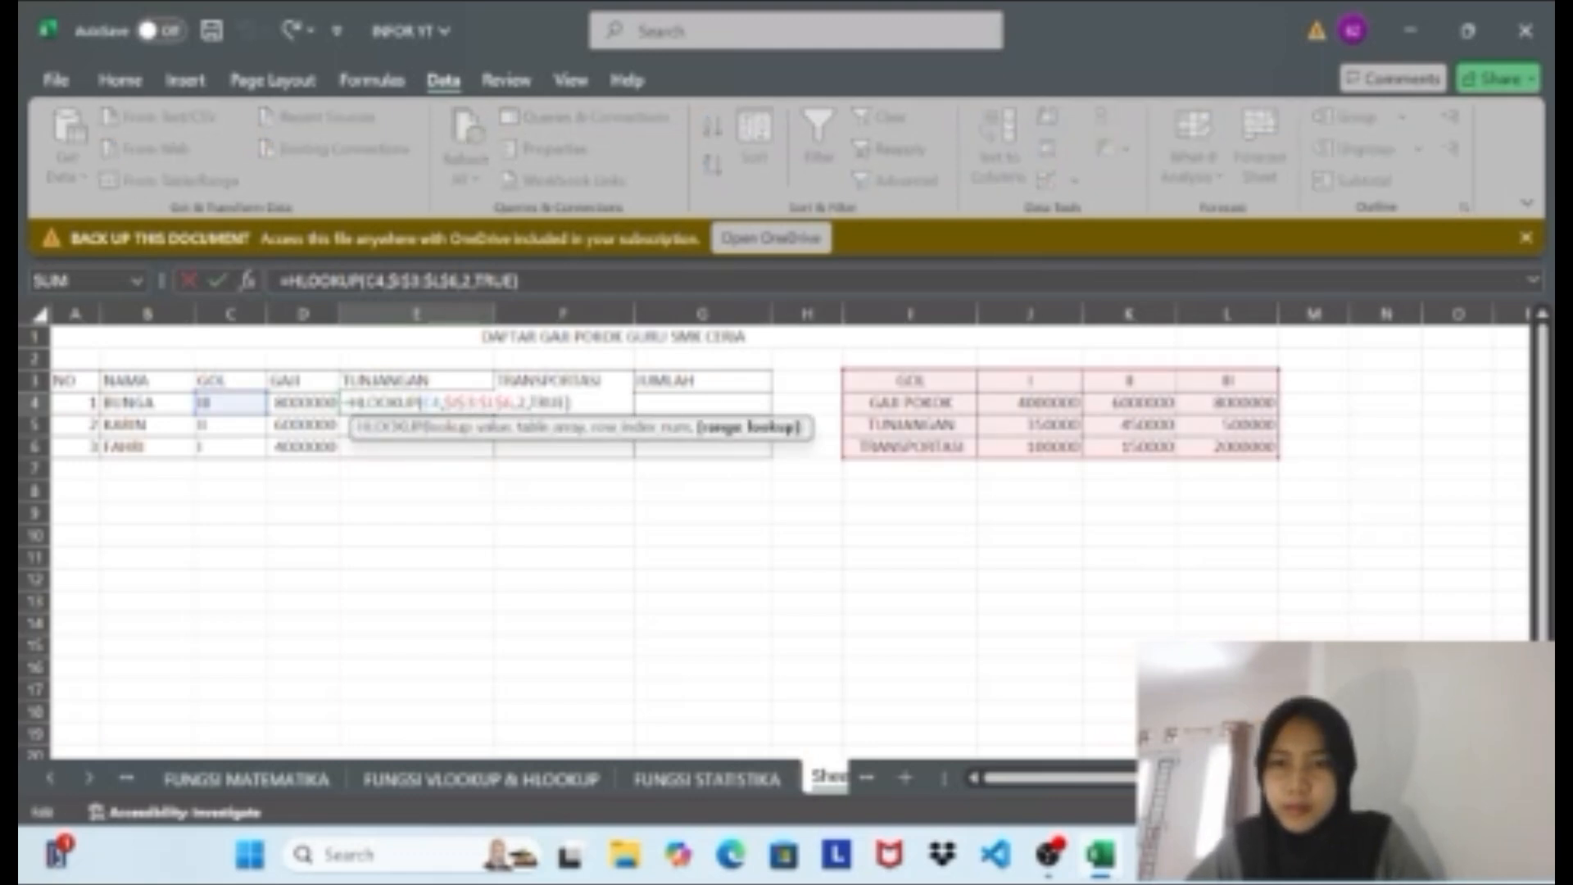
key("Left")
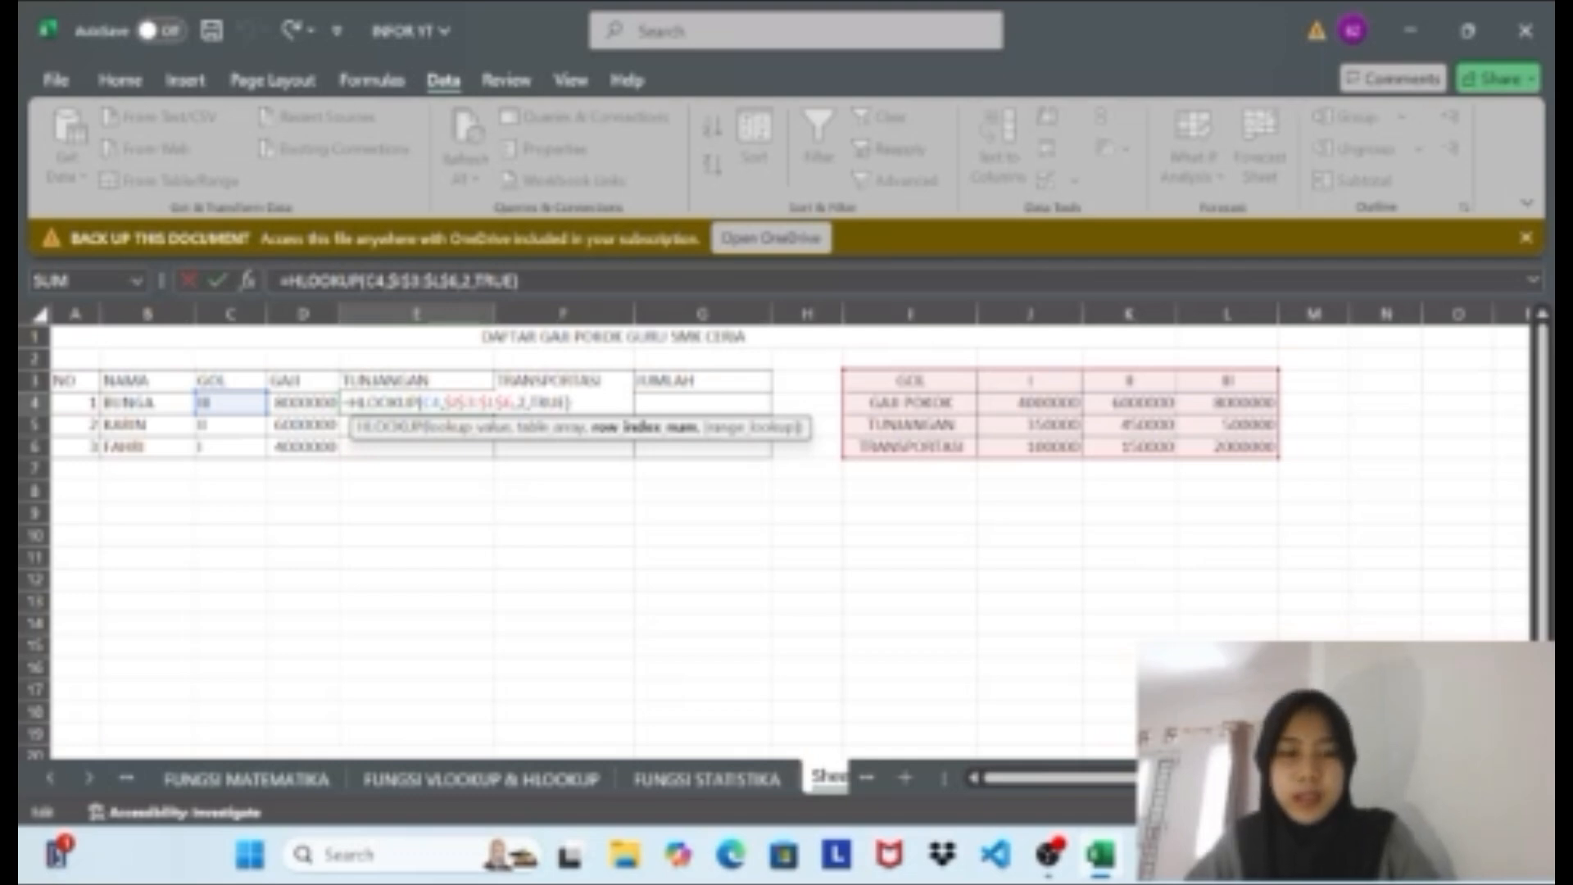
key("BackSpace")
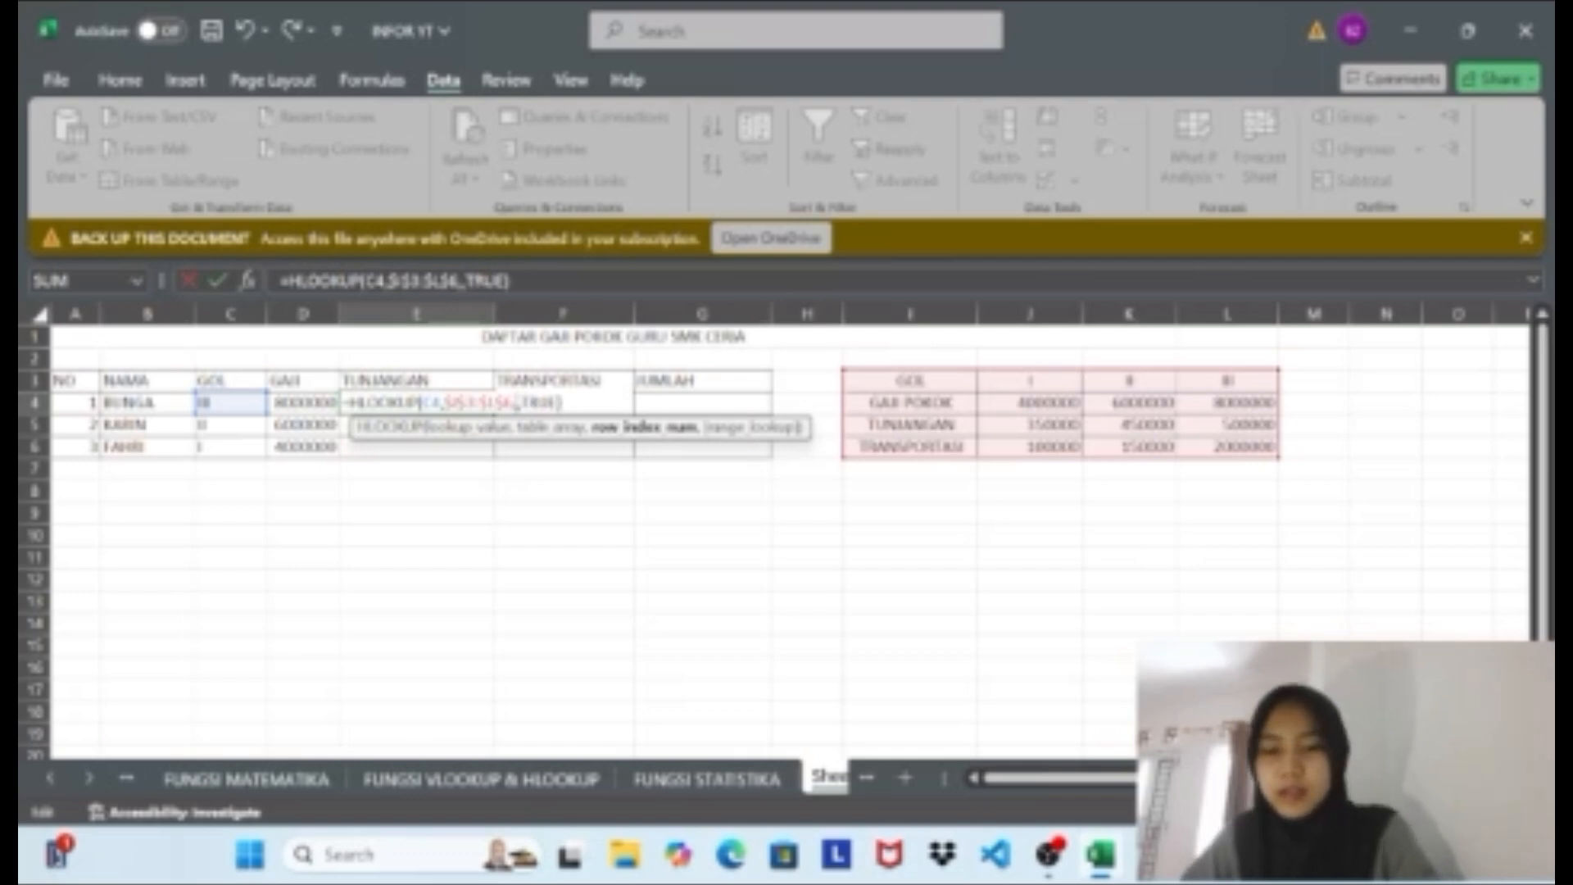
type("3")
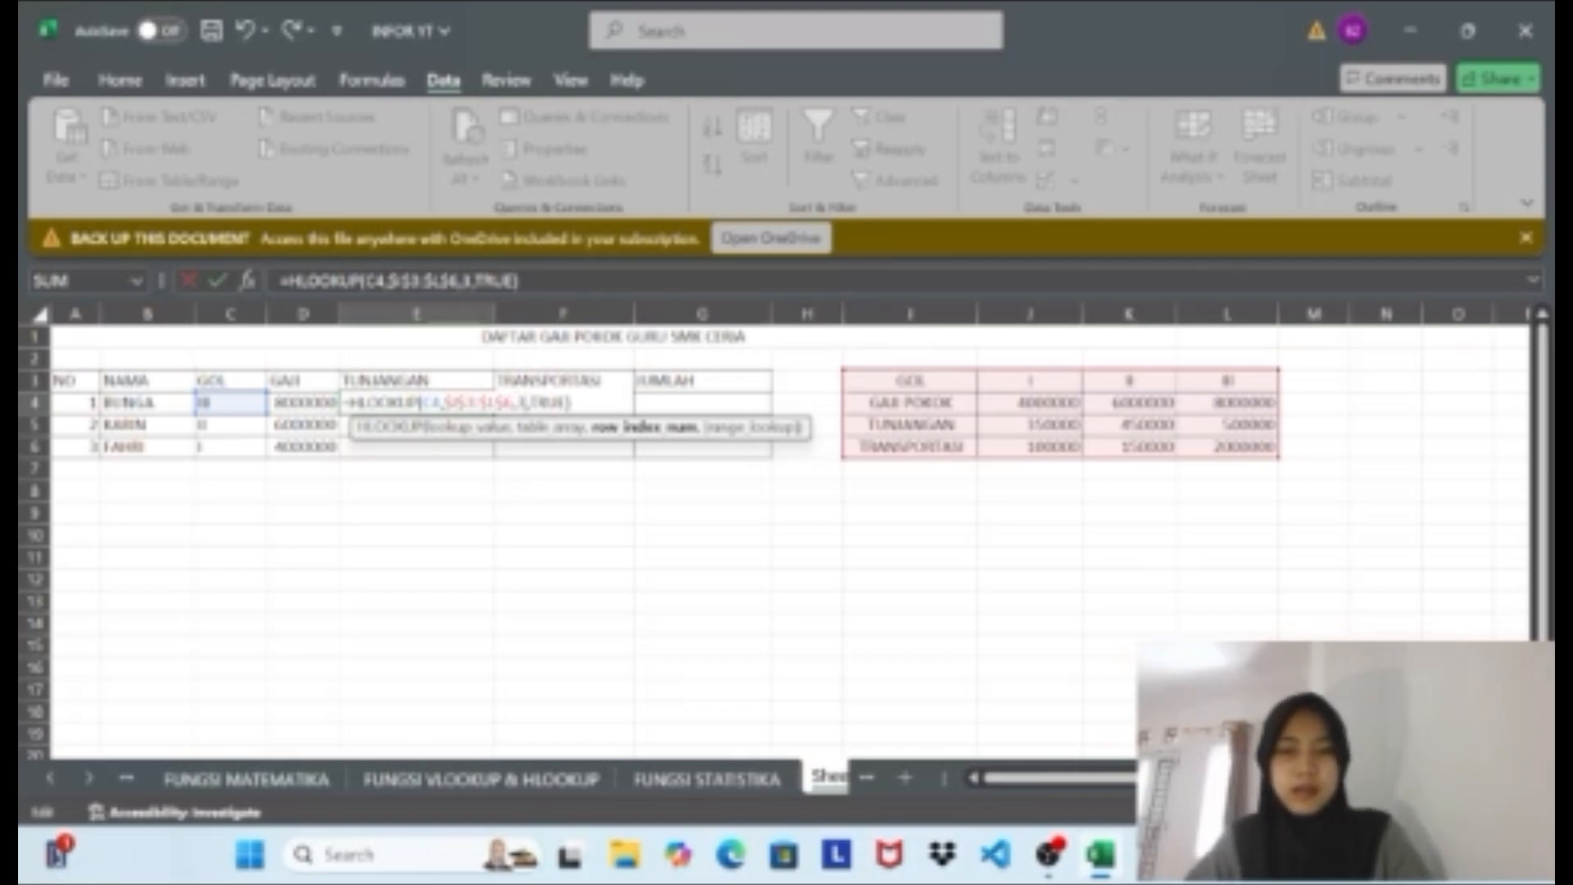
key("ctrl+Return")
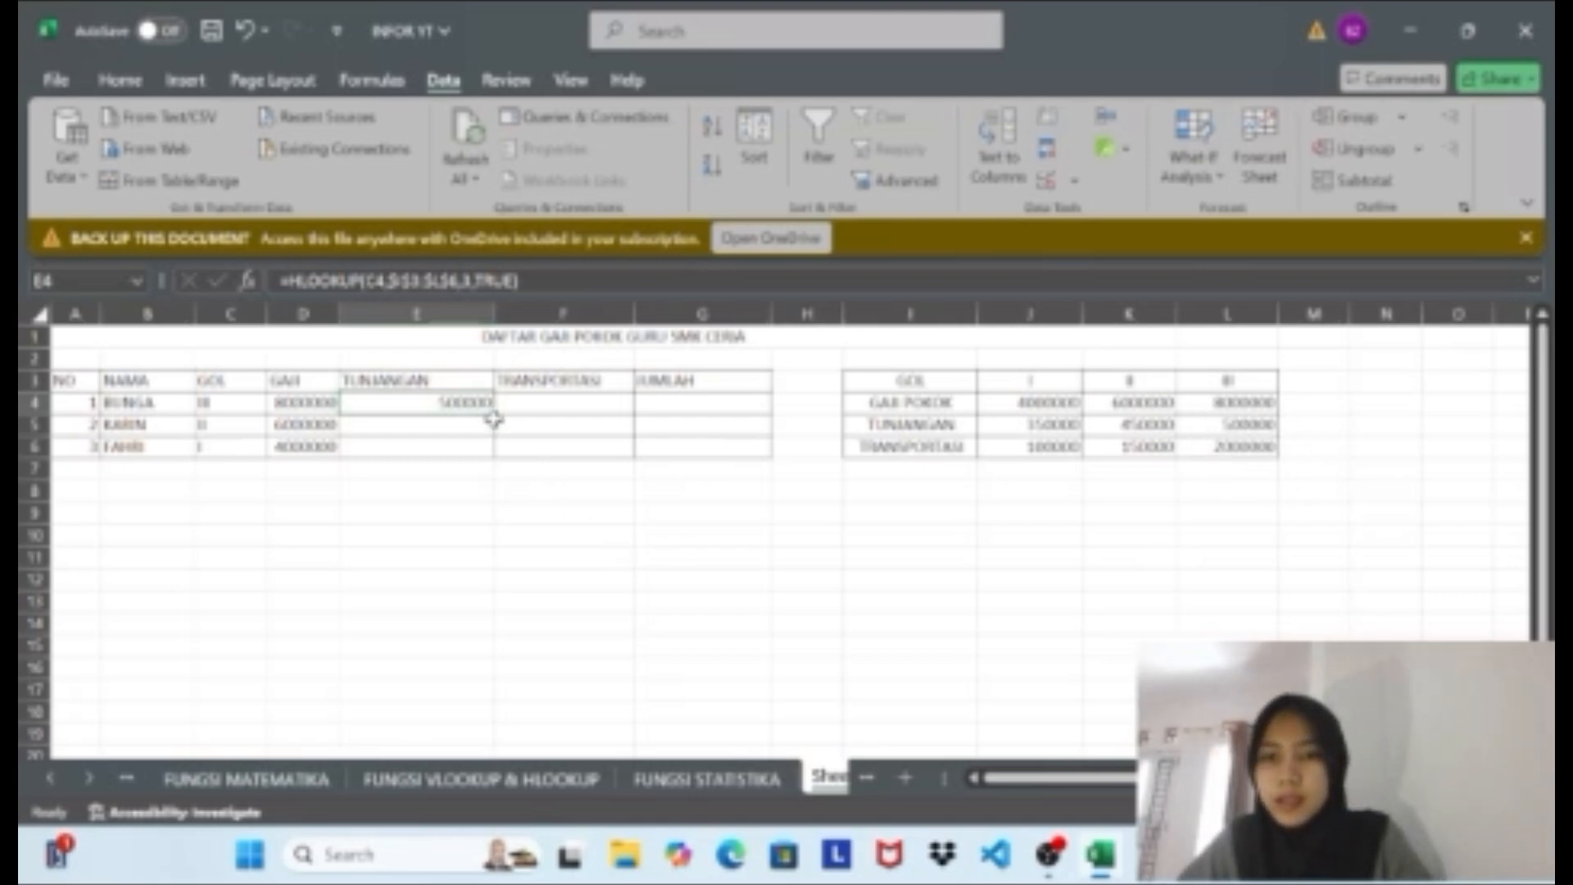
left_click_drag(496, 418, 489, 450)
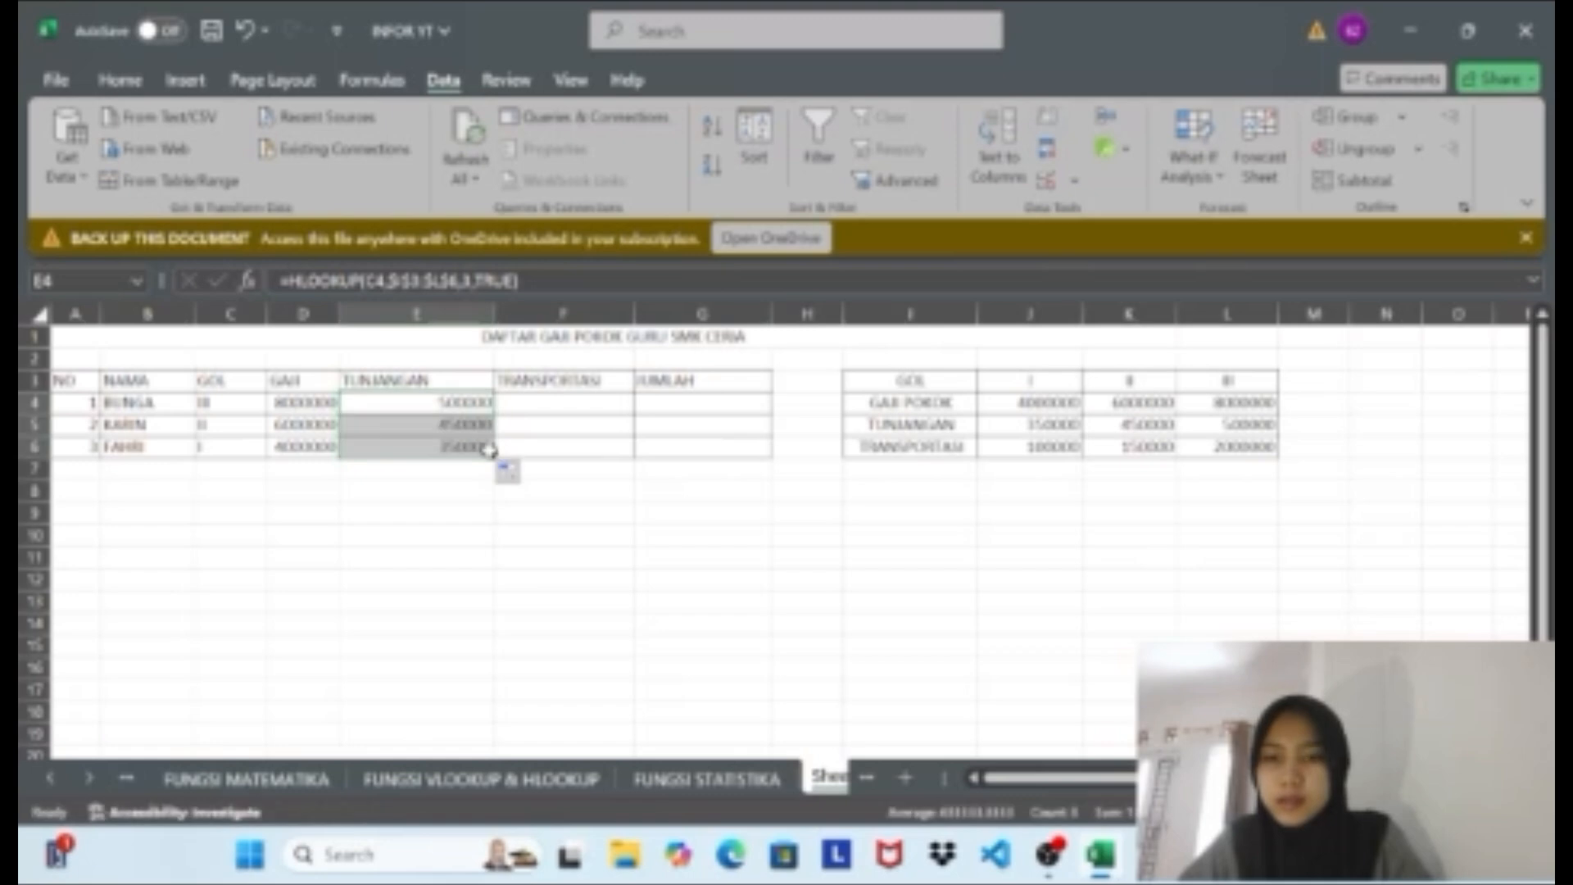
left_click(459, 489)
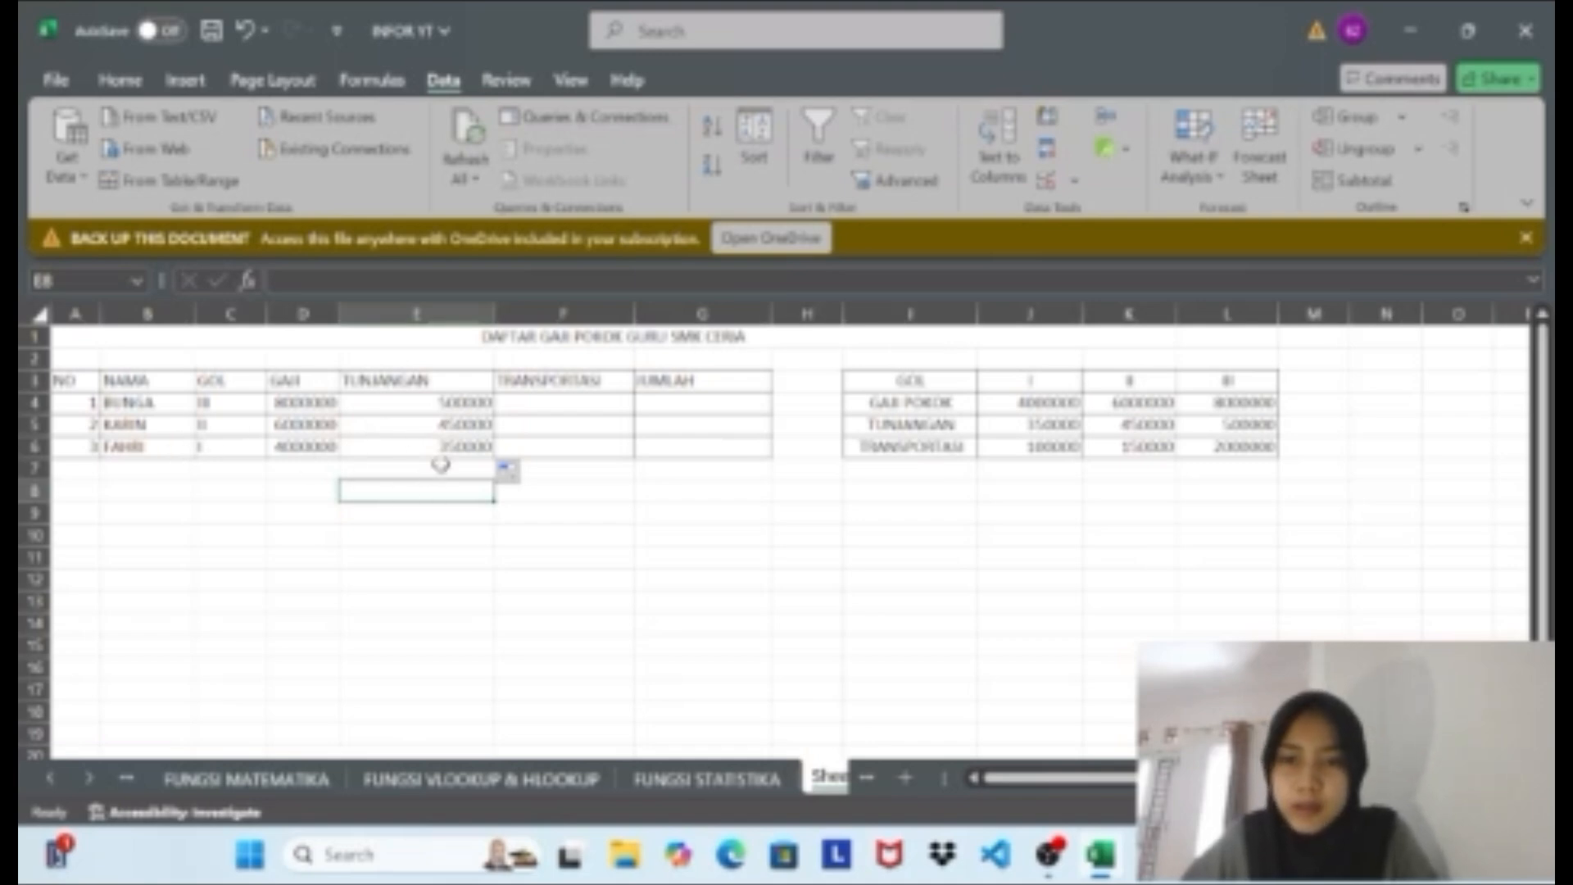
Begin an HLOOKUP formula in TRANSPORTASI cell F4 with C4 as the lookup value.
left_click(567, 401)
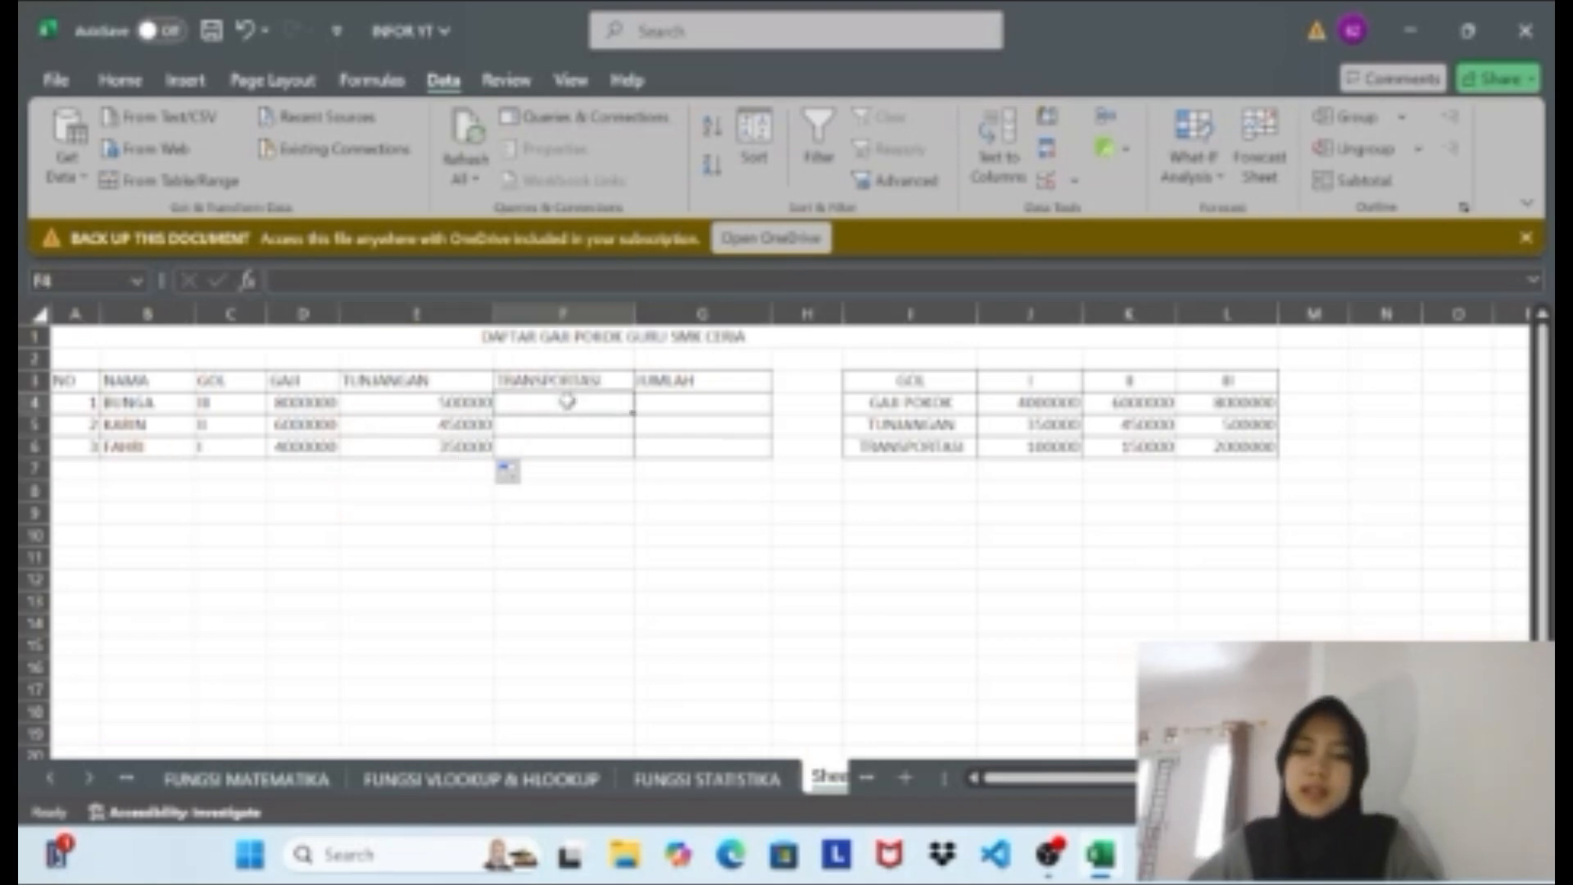
type("=")
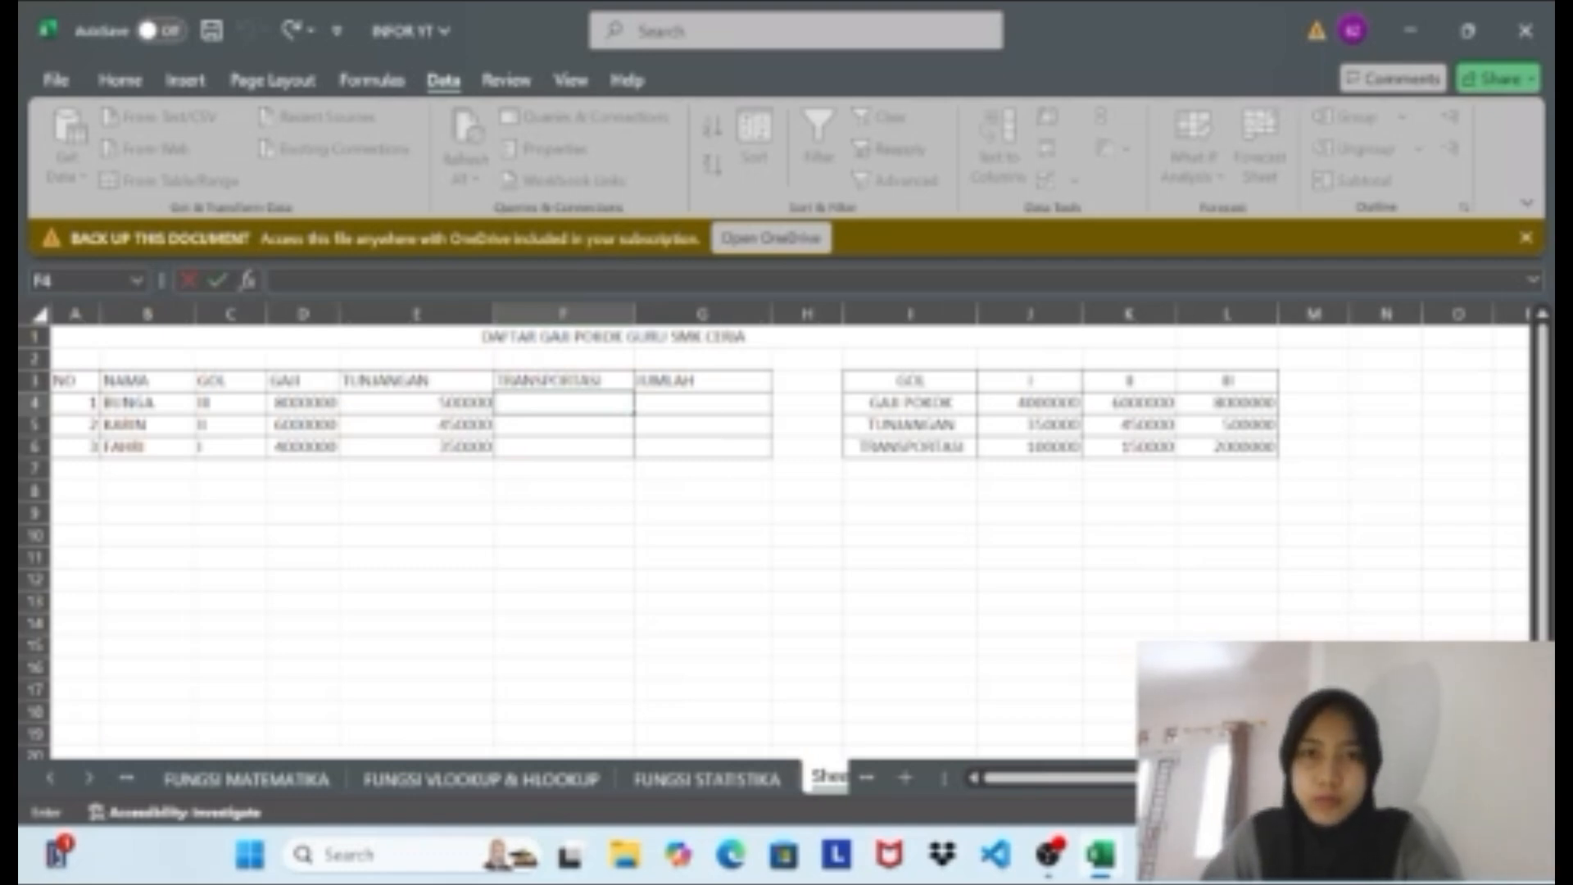
type("=")
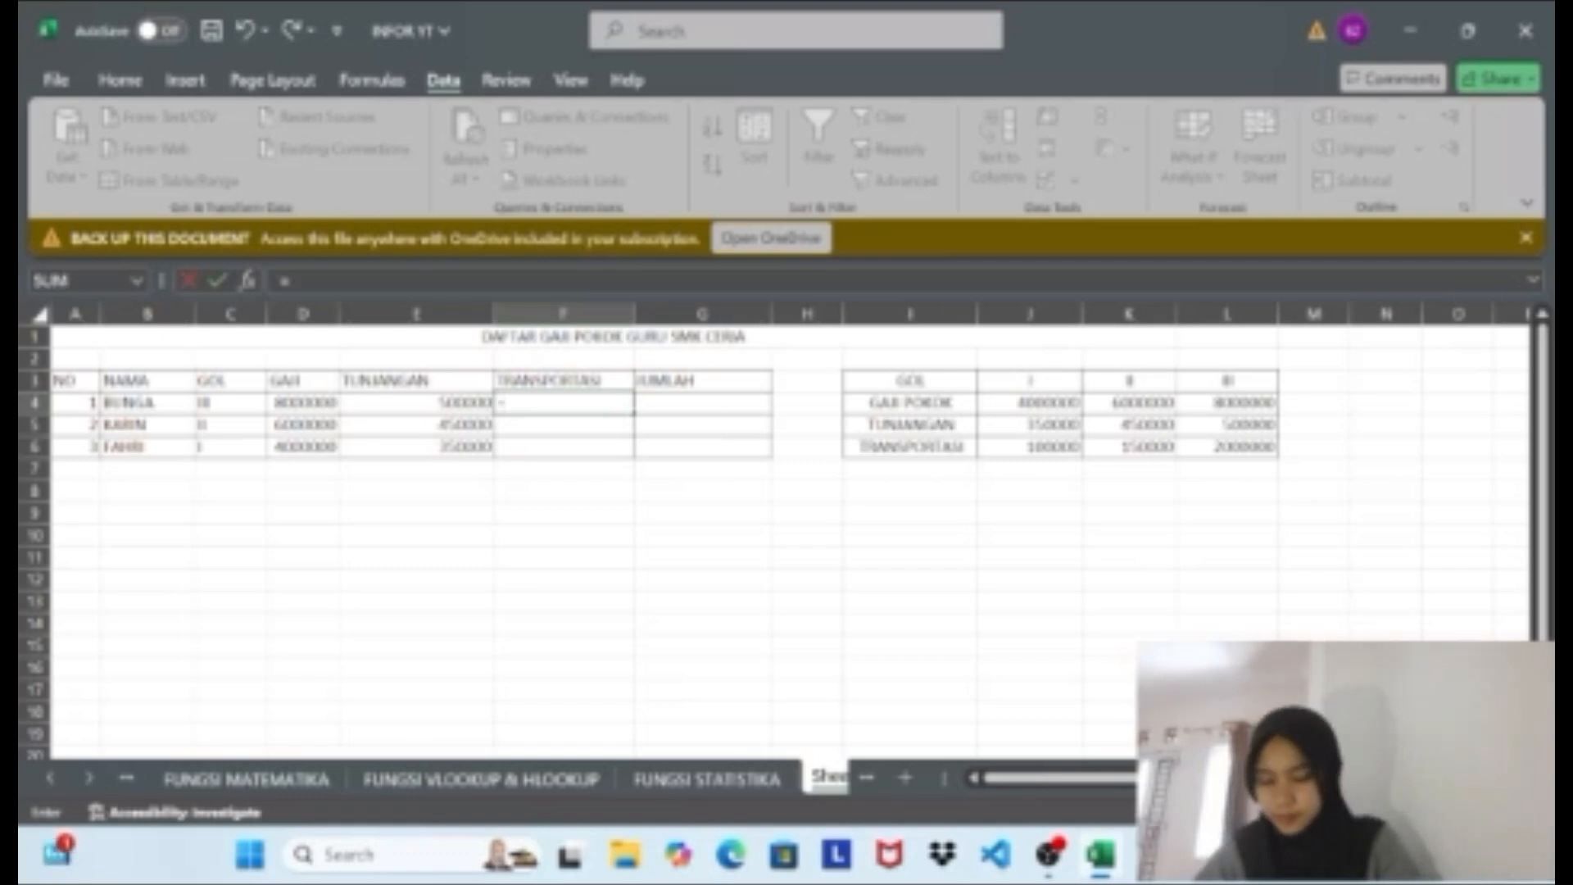
type("H")
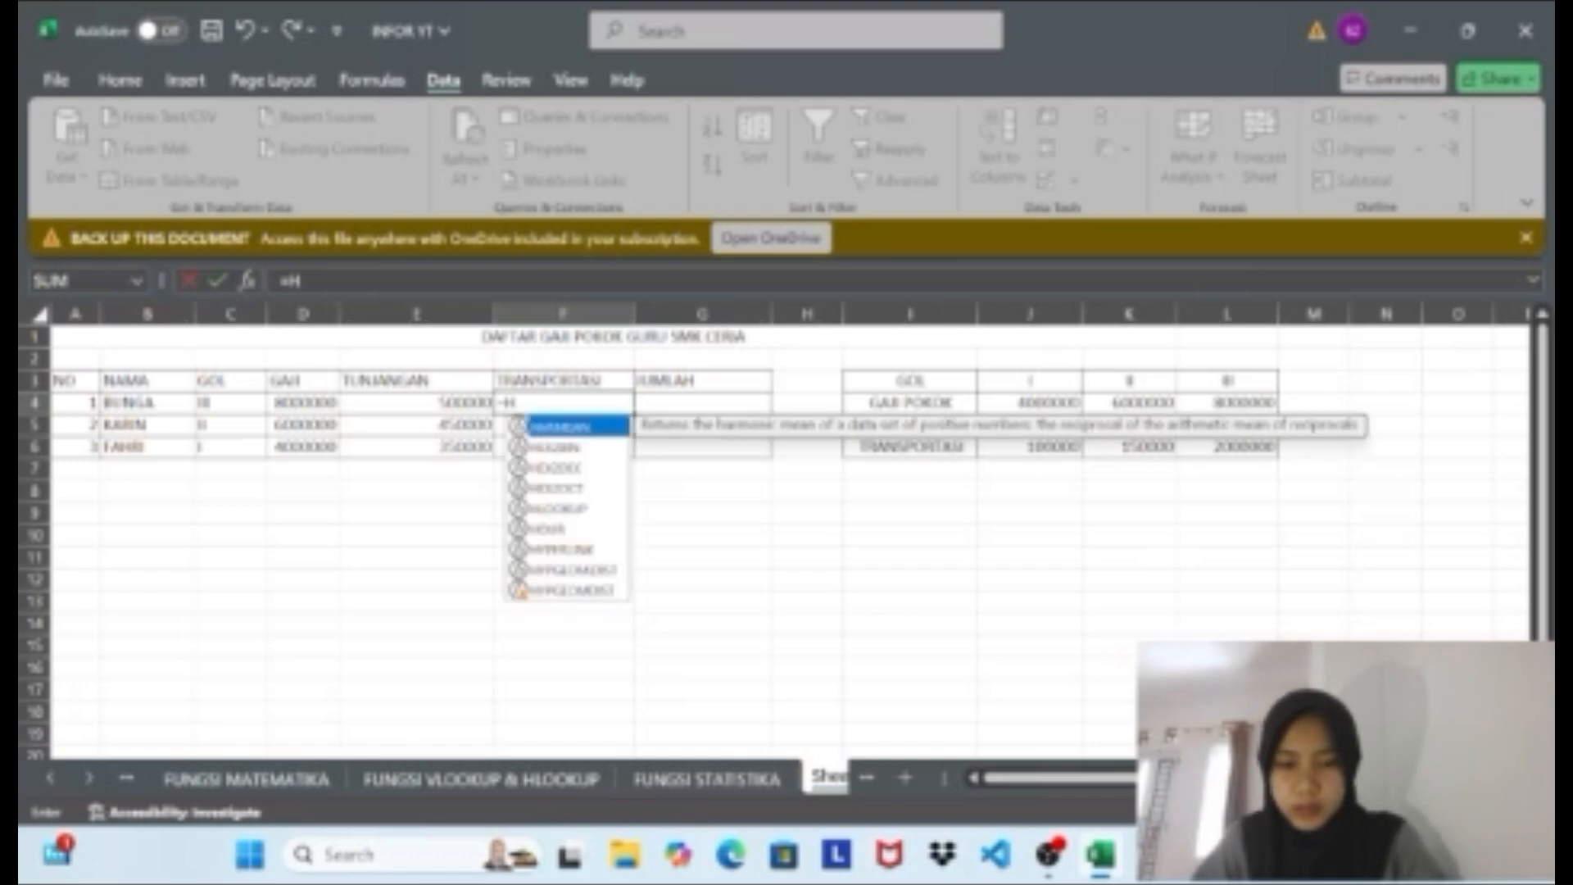
type("LOOKU")
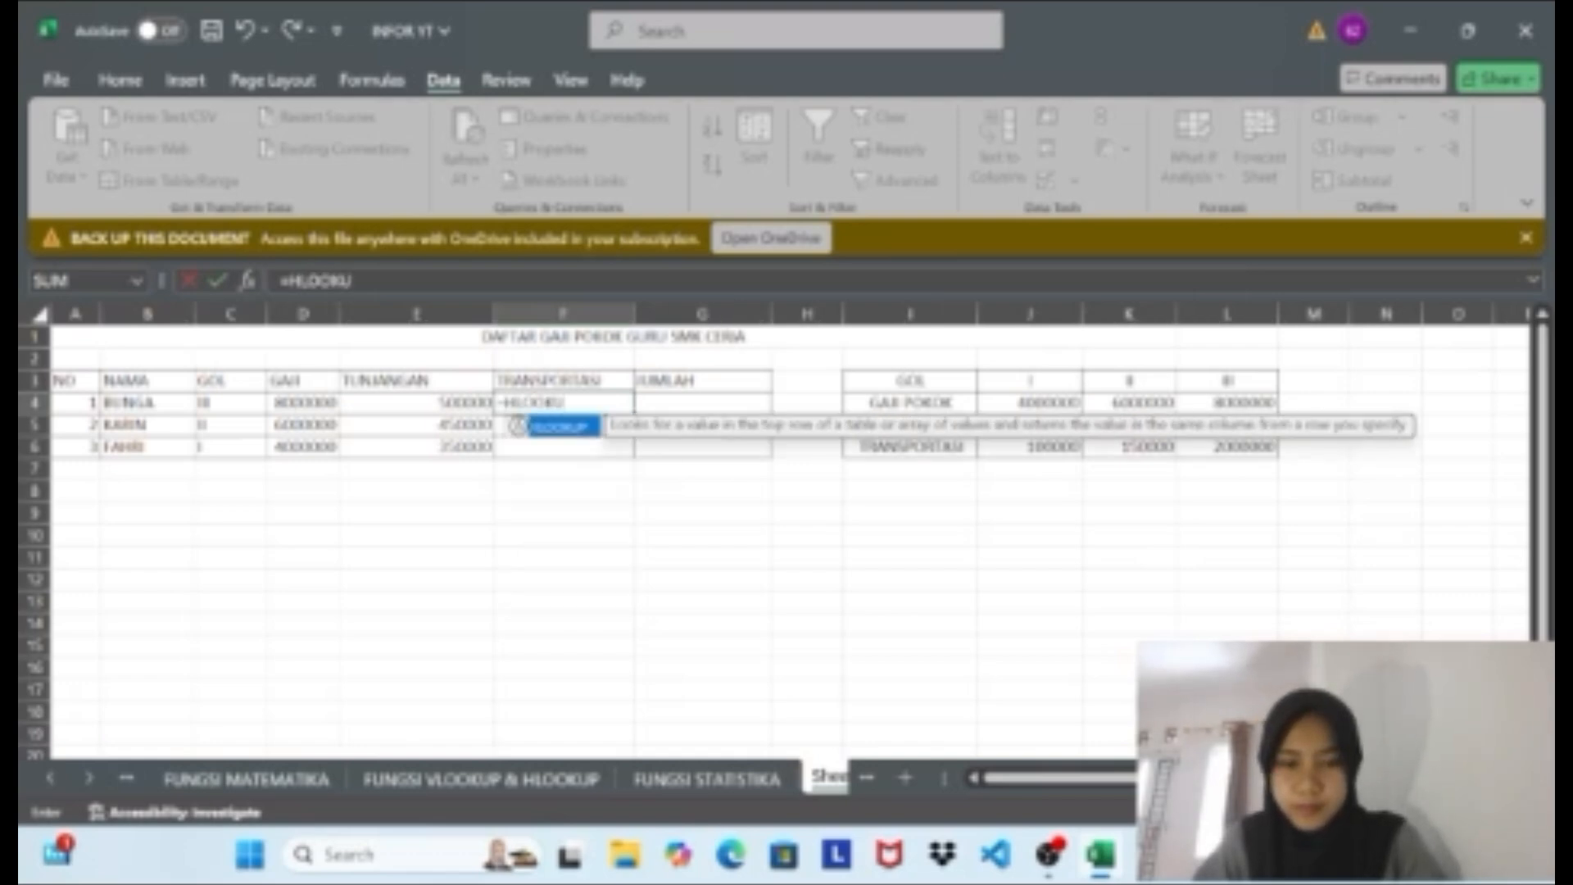
type("P(")
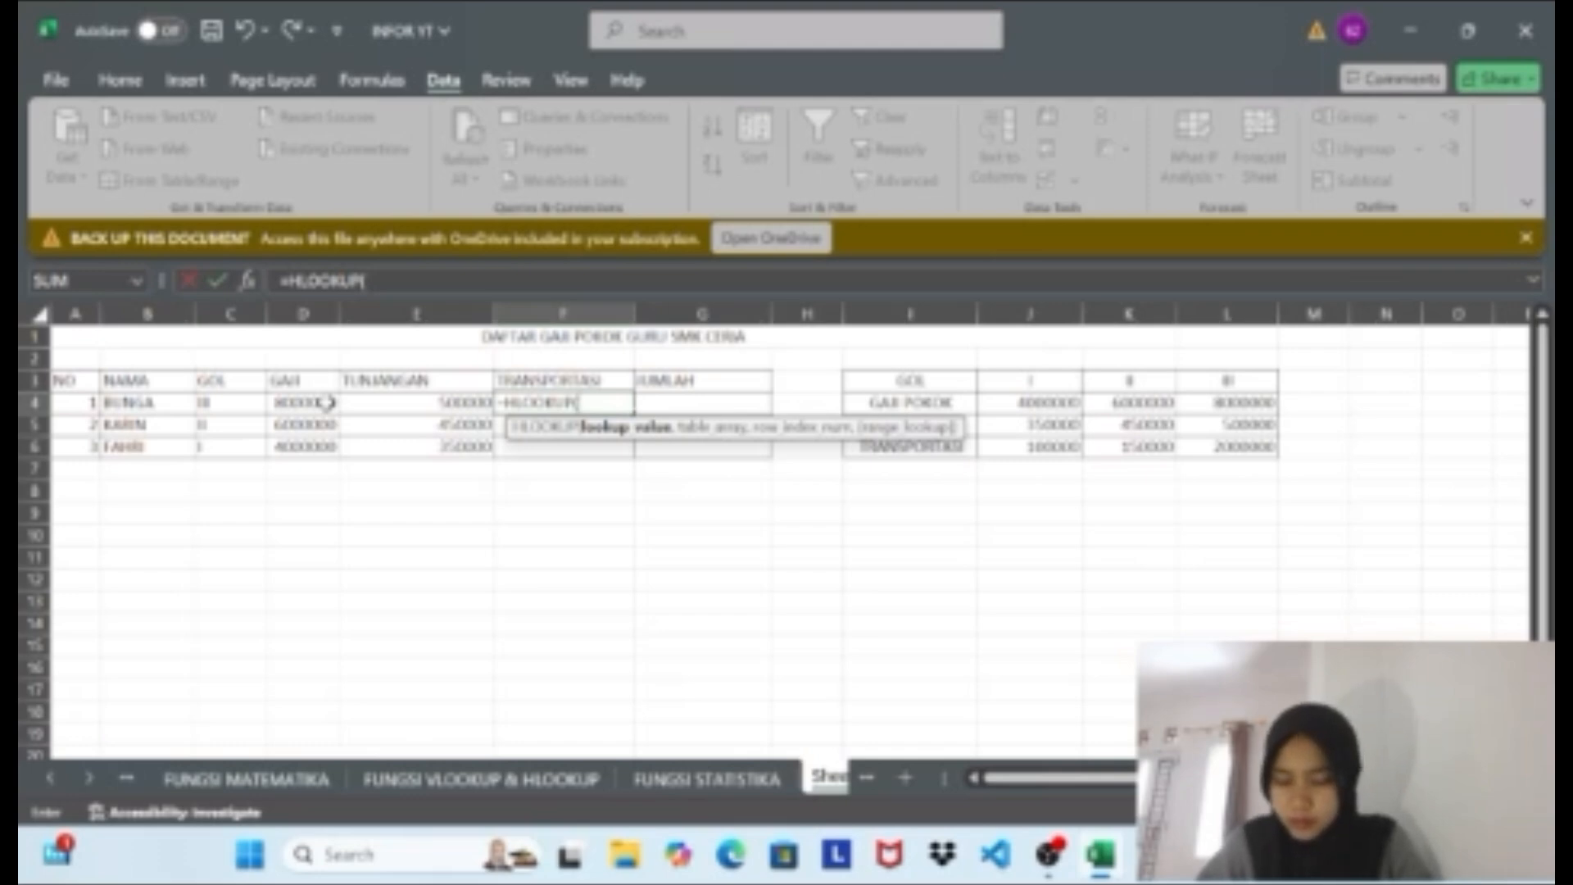
left_click(240, 401)
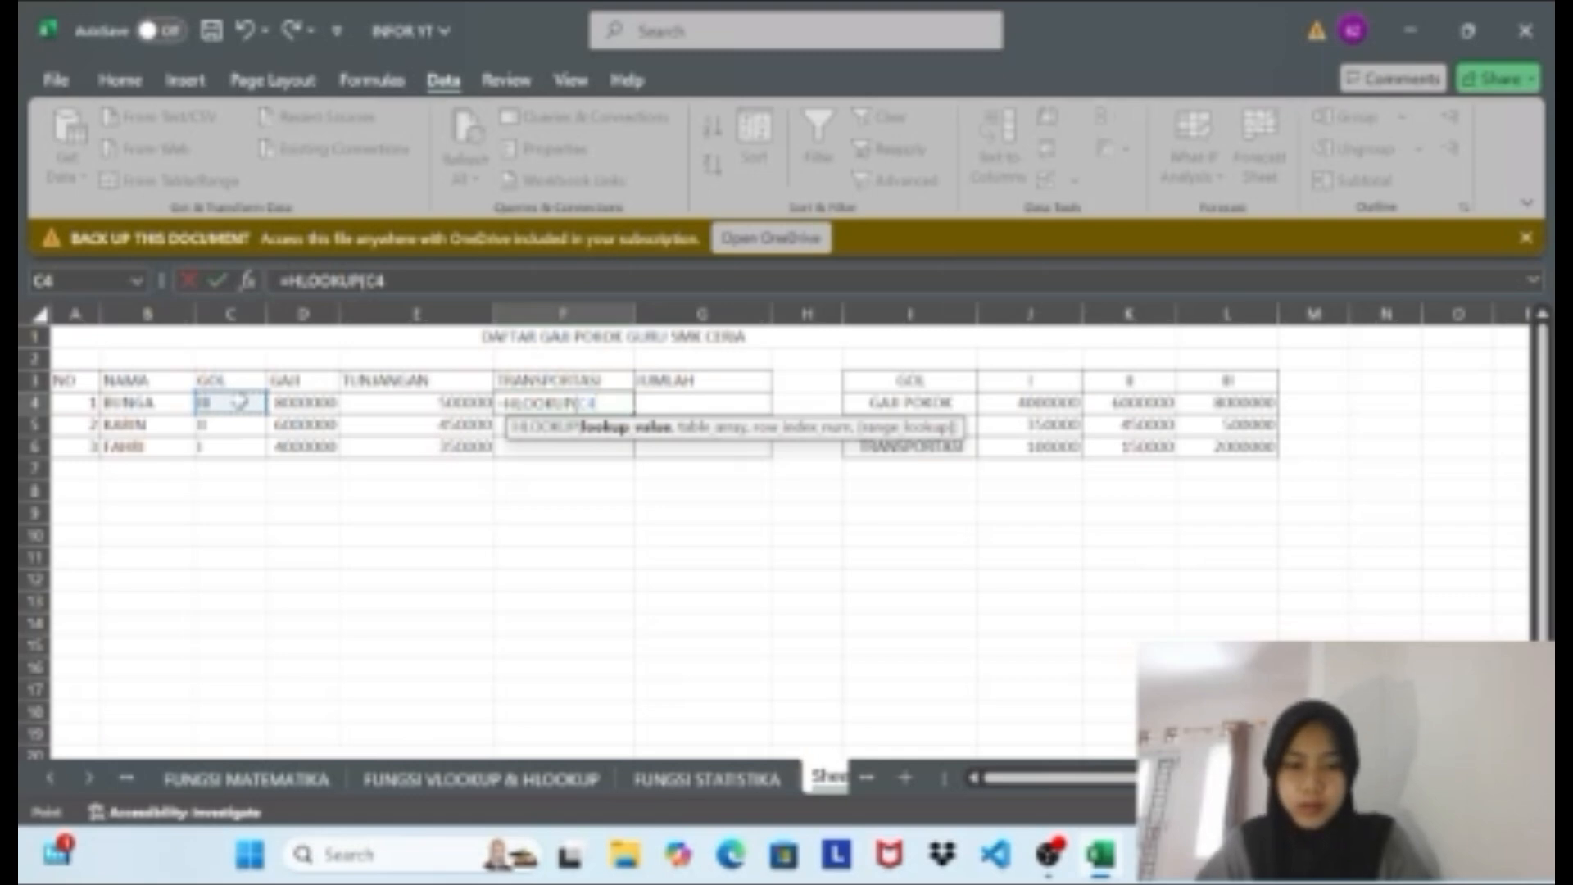
type(",")
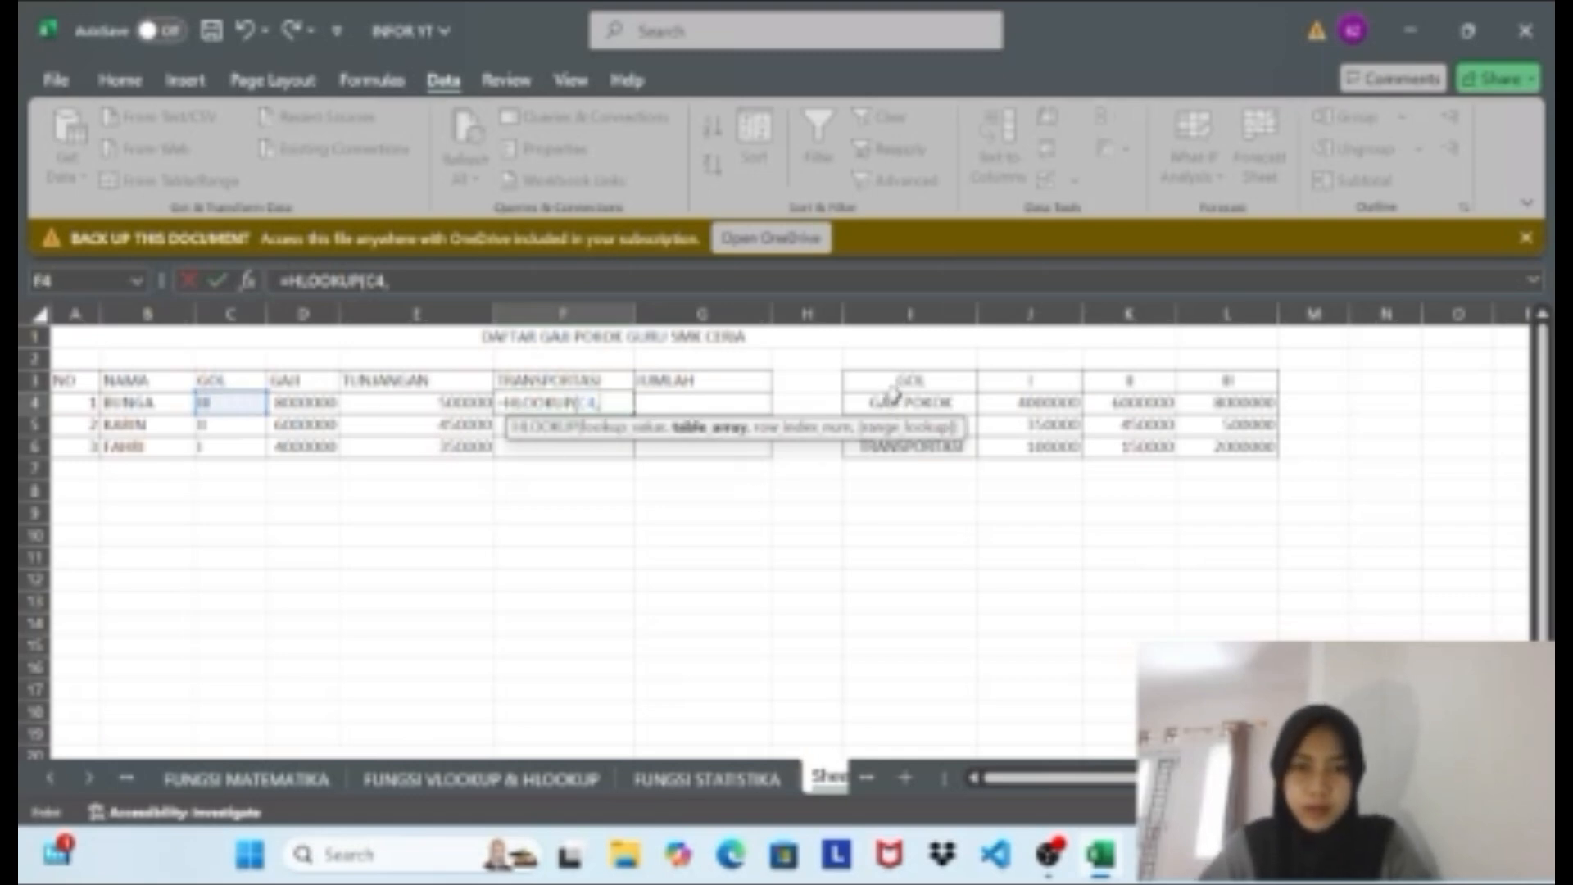
Complete the HLOOKUP in F4 with the absolute range $I$3:$L$6, row index 4 and TRUE, and fill it down to F6.
left_click_drag(905, 379, 1210, 447)
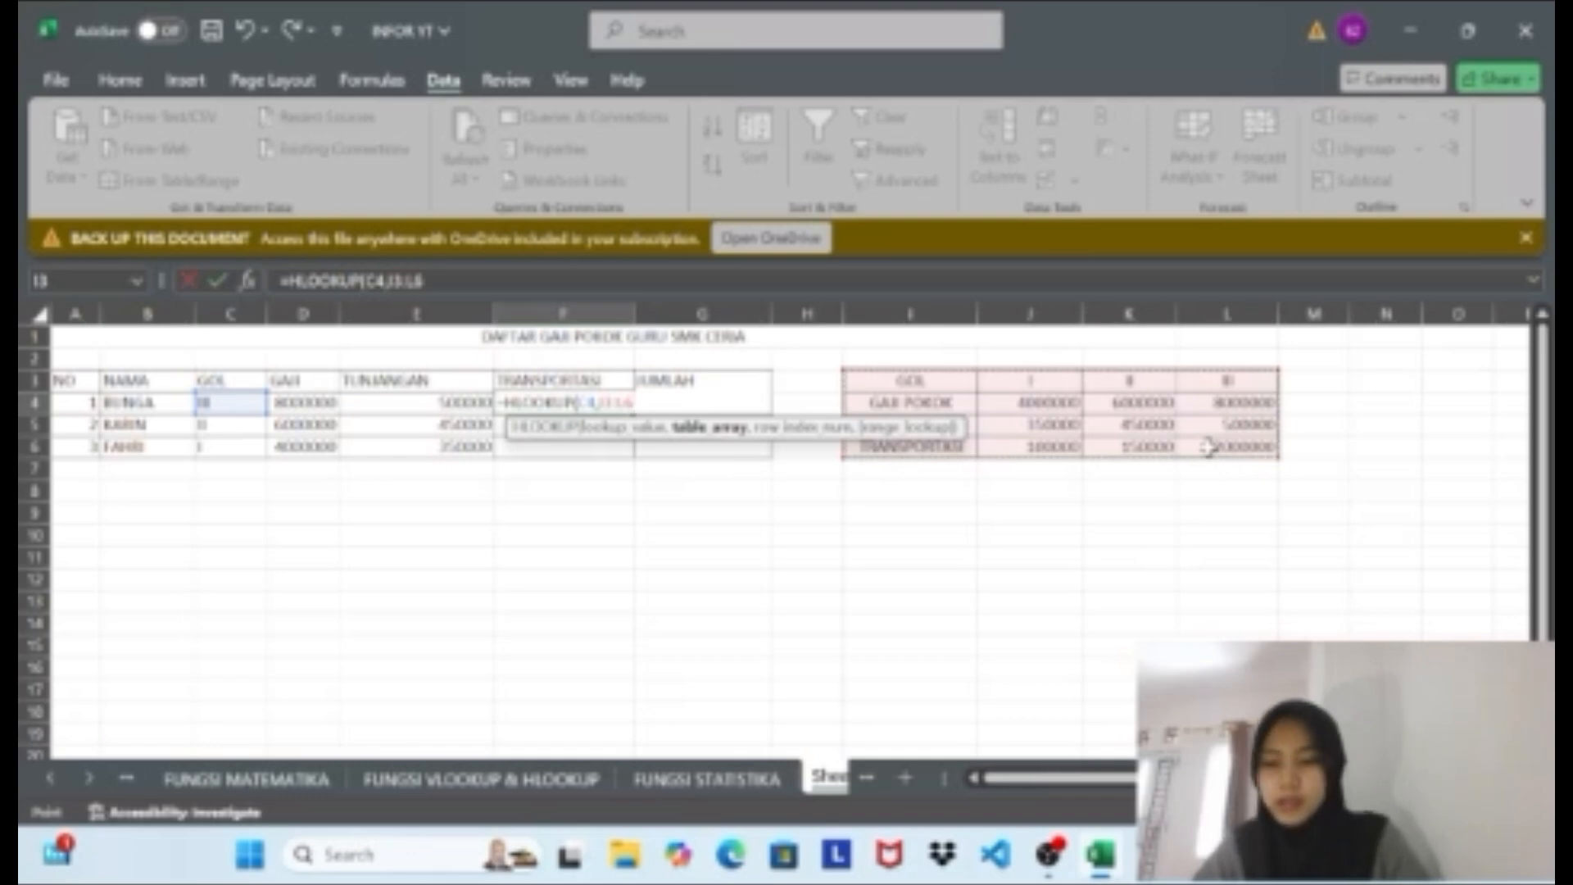
key("F4")
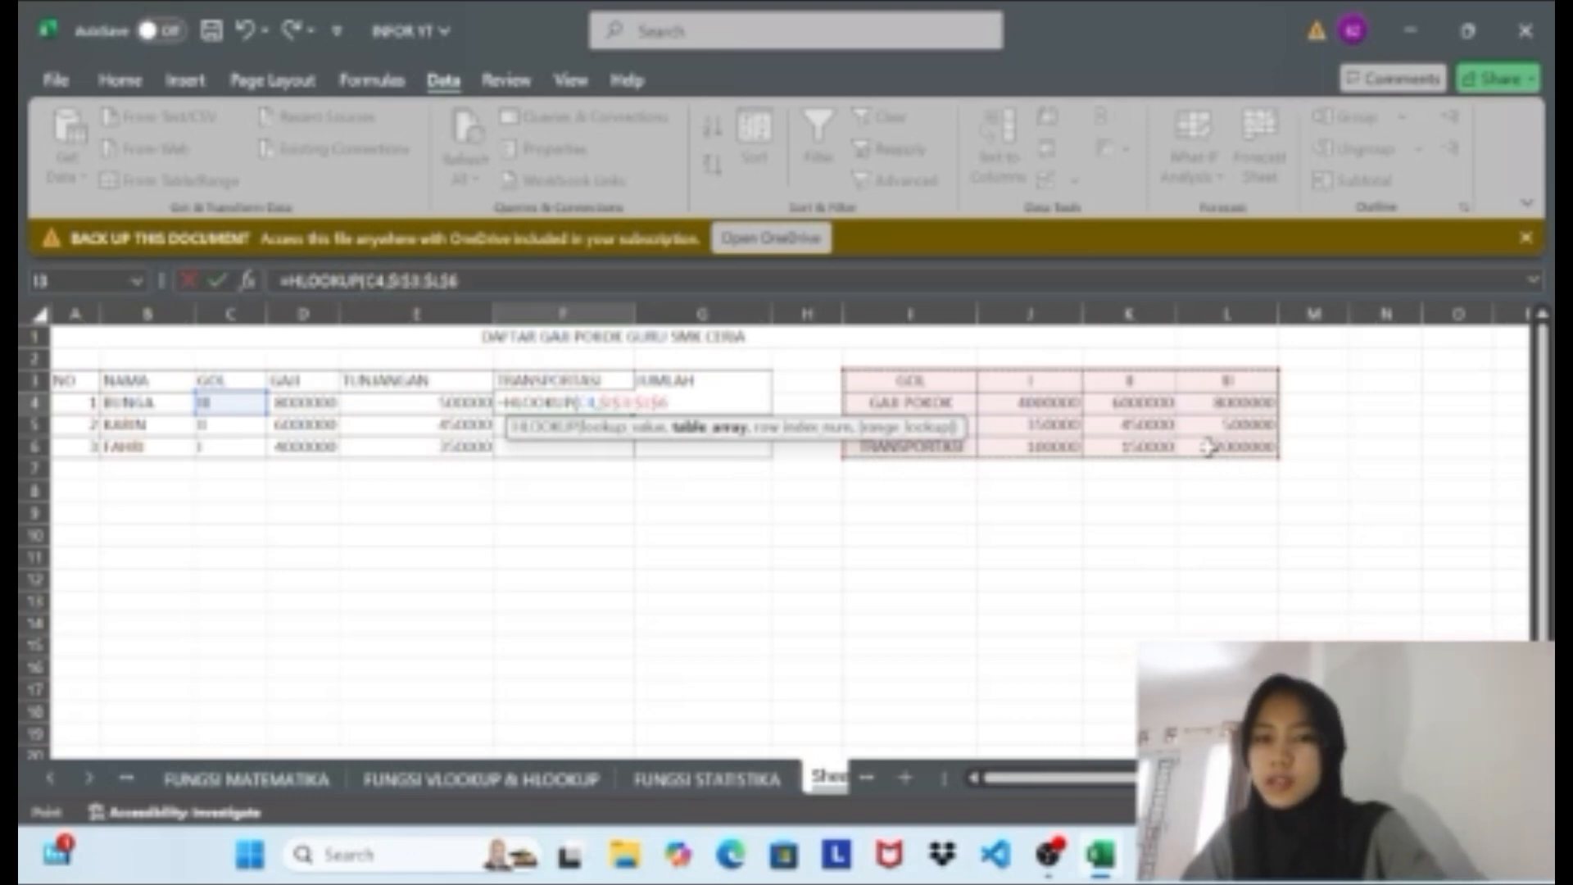
type(",")
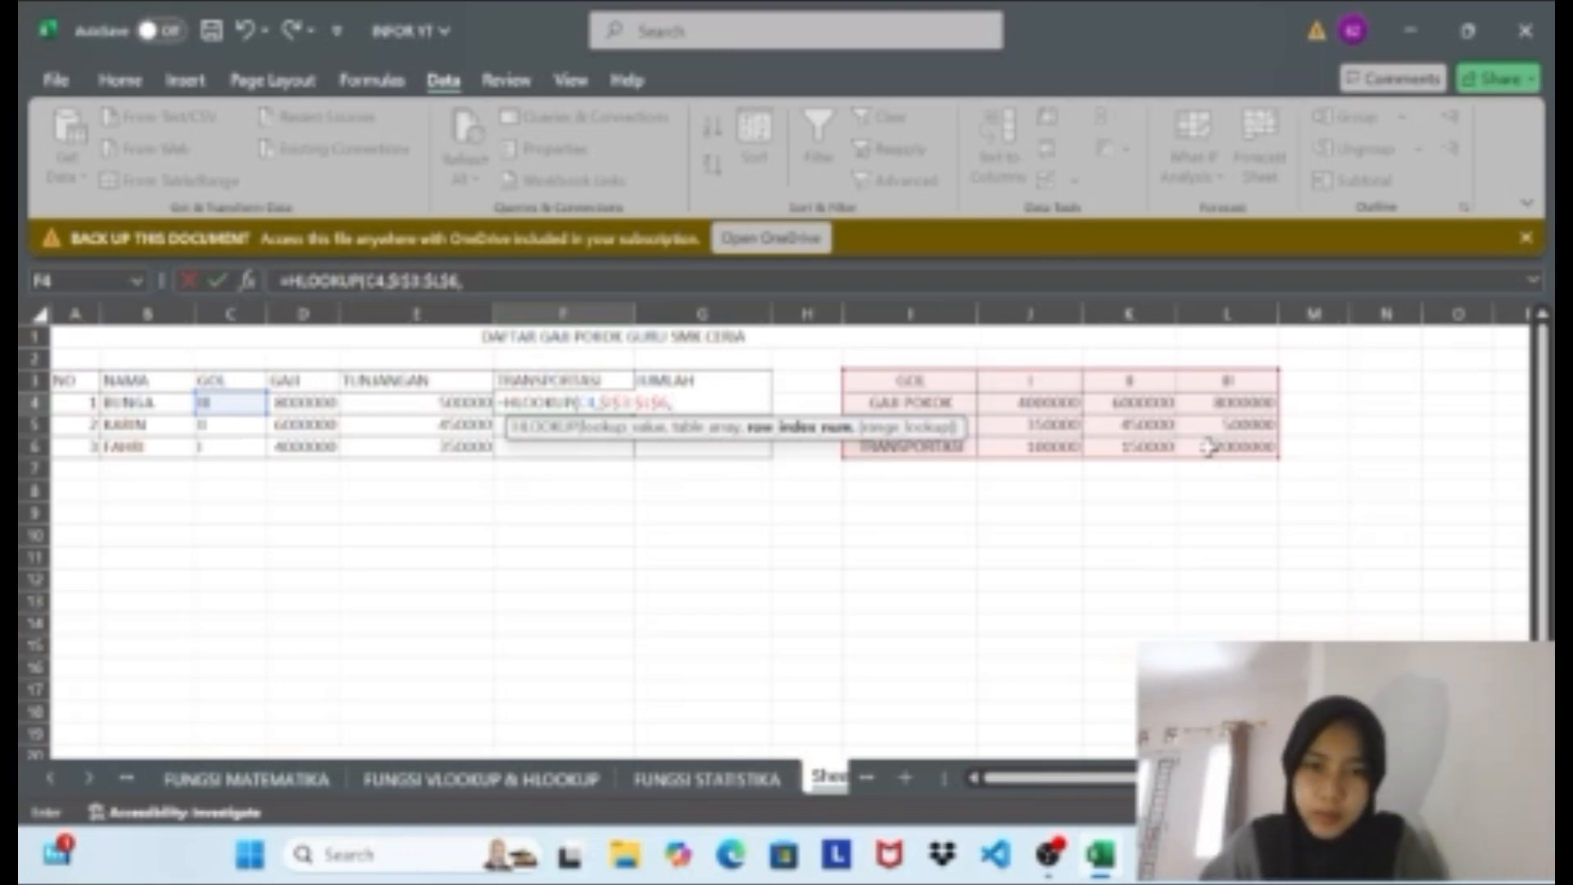
type("4")
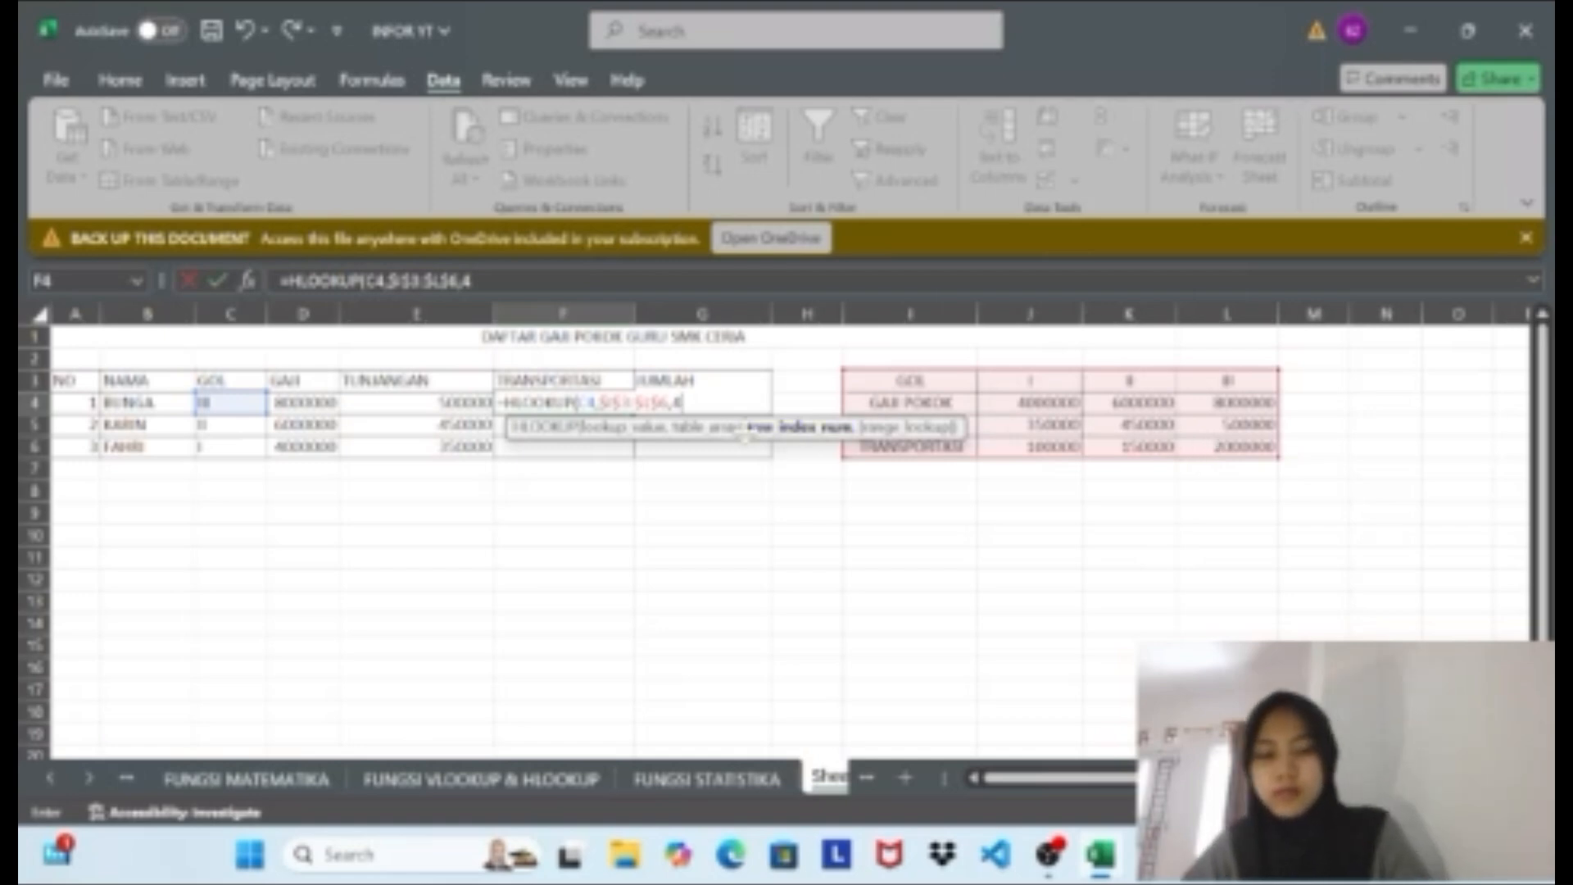
type(",TRU")
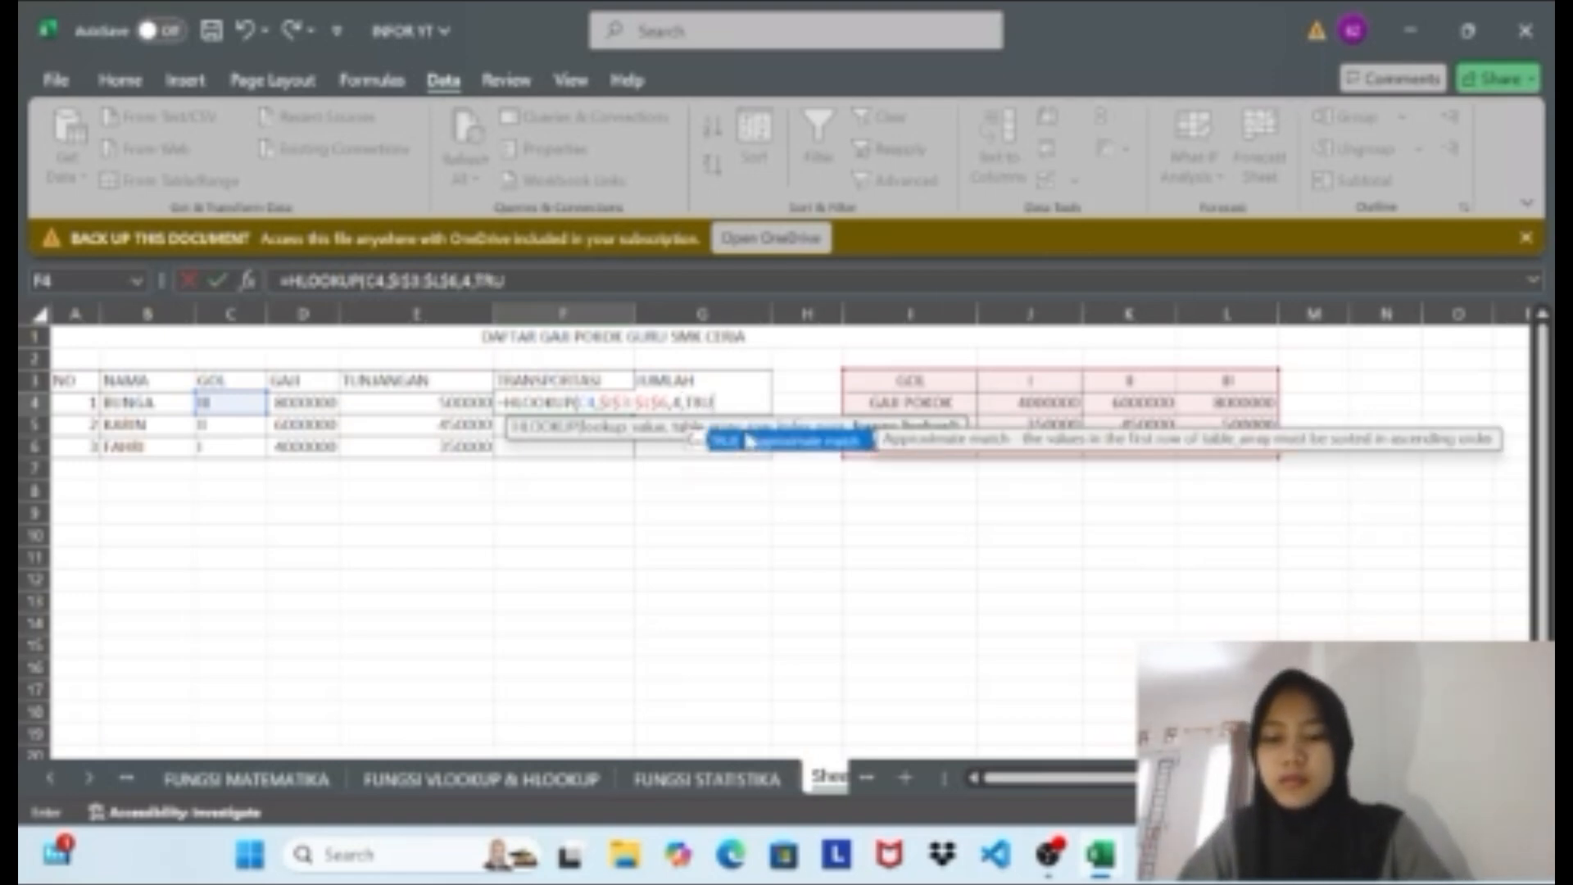
type("E)")
key("Return")
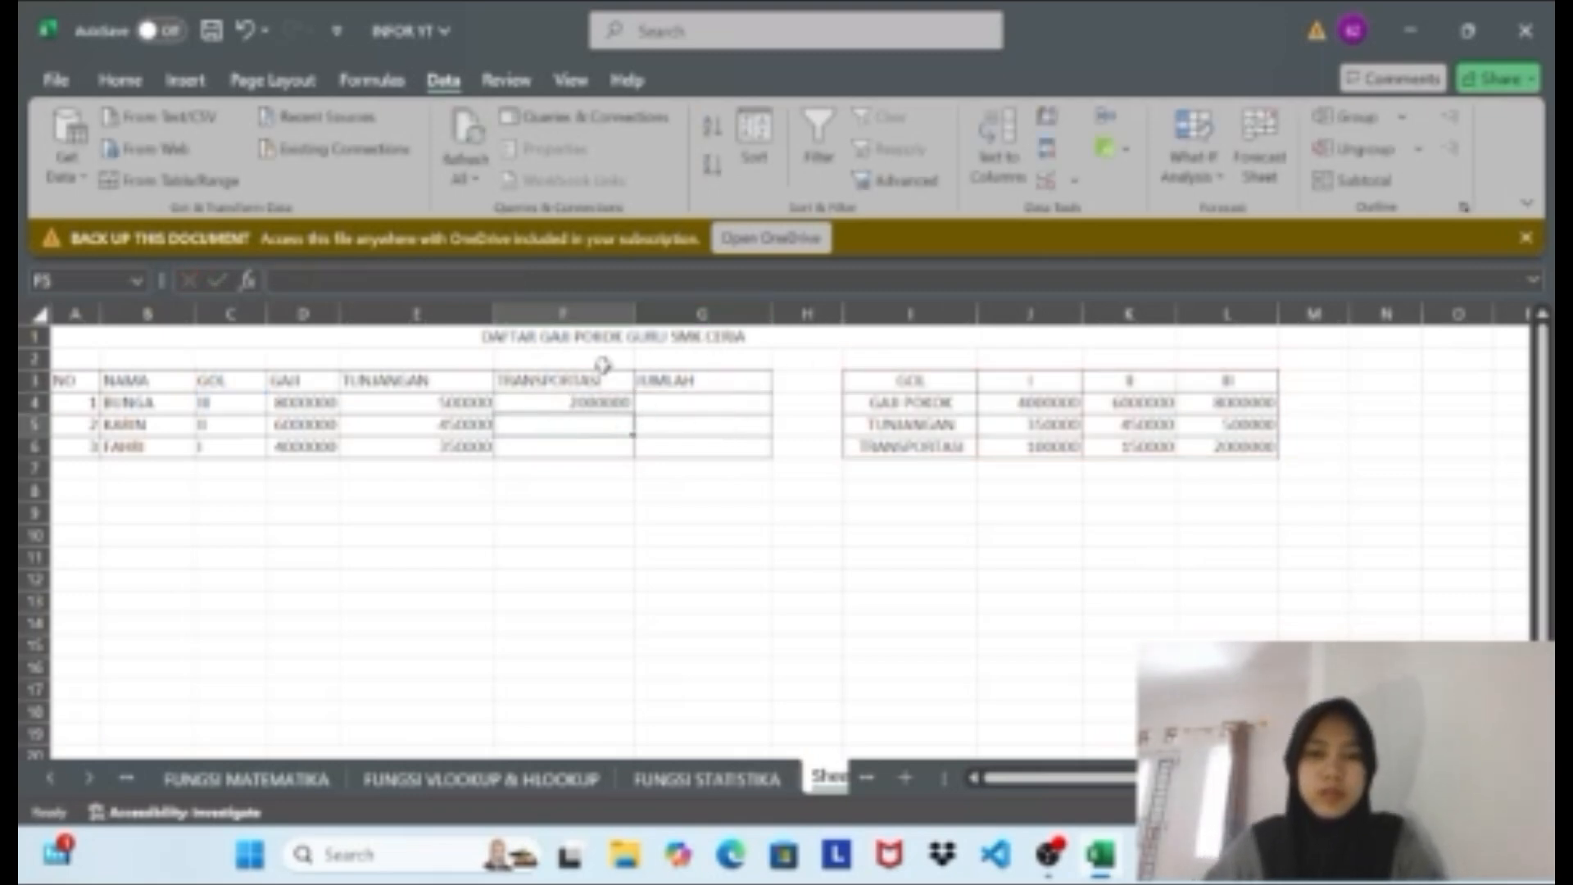
left_click(565, 405)
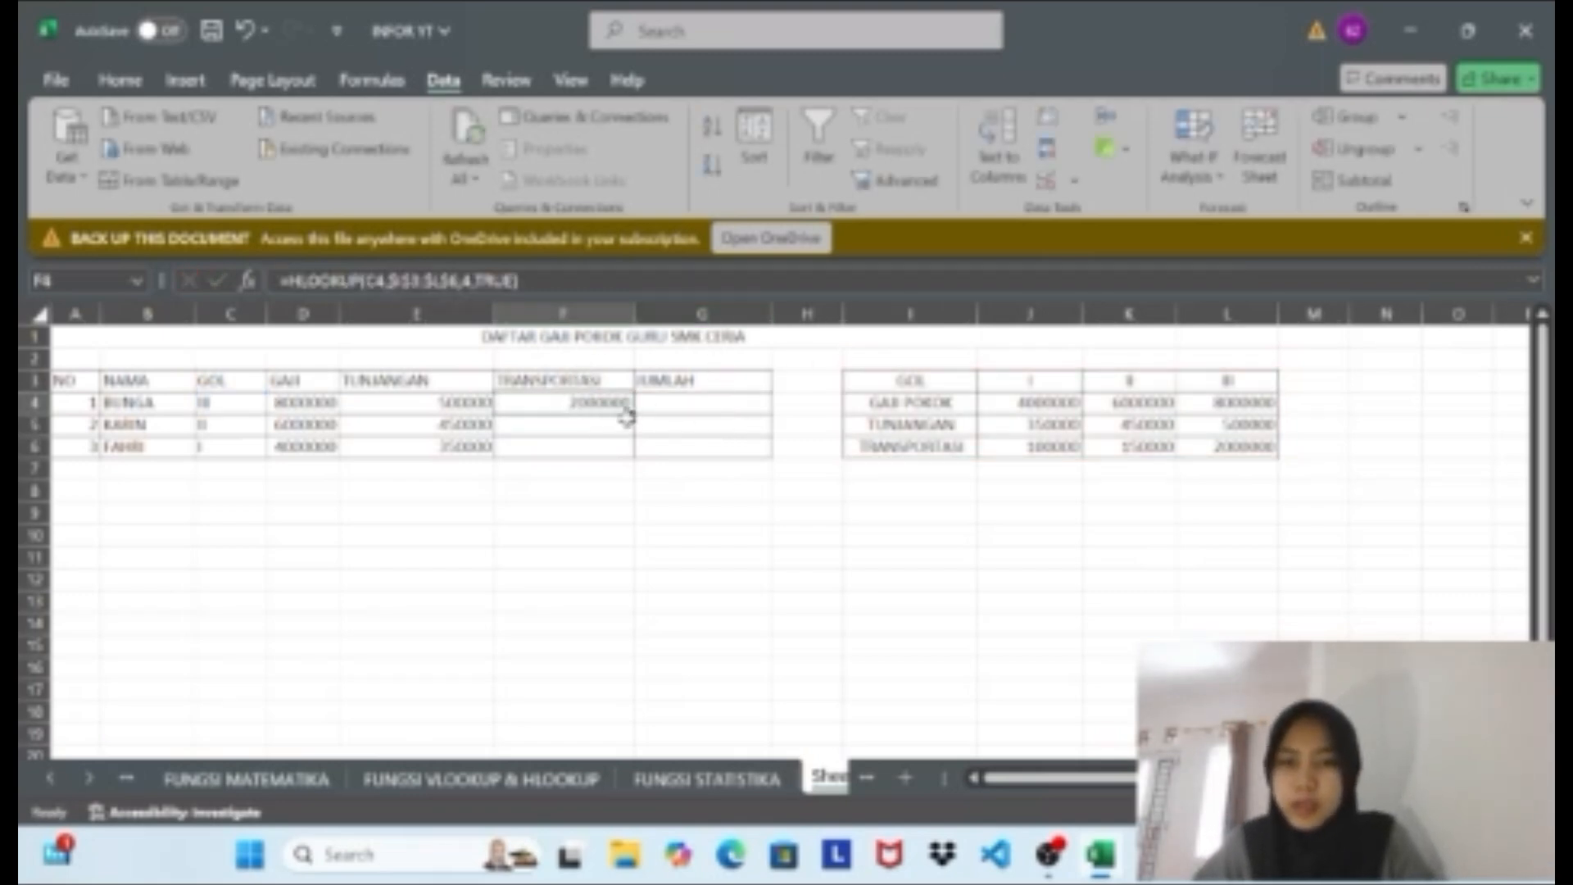
left_click_drag(634, 414, 632, 456)
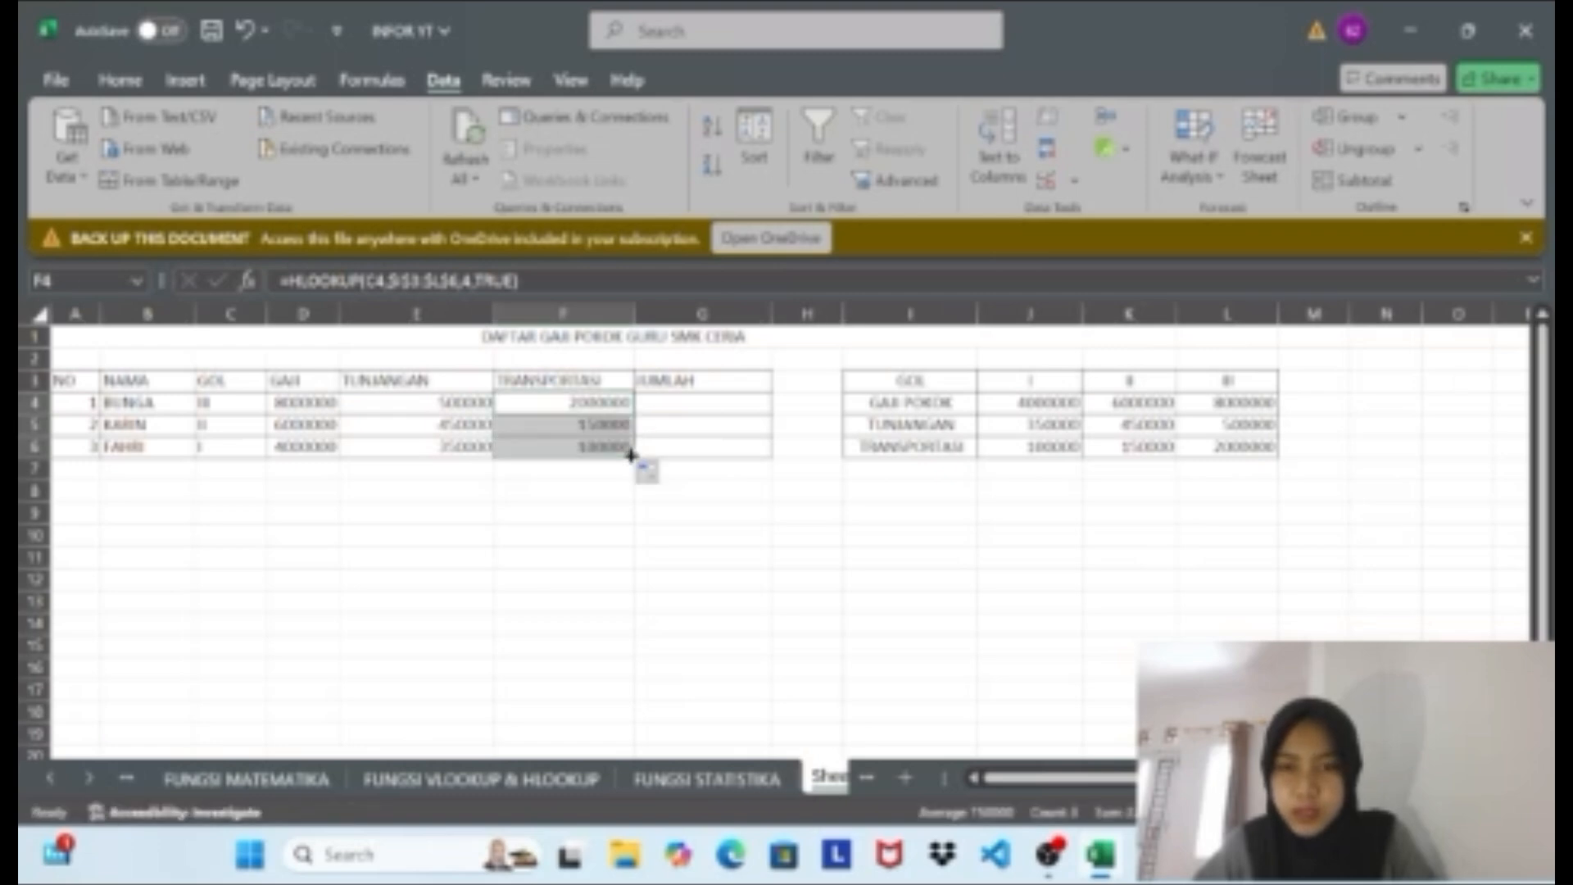
Enter the formula =SUM(D4+E4+F4) in JUMLAH cell G4 to total the first teacher's pay.
left_click(712, 403)
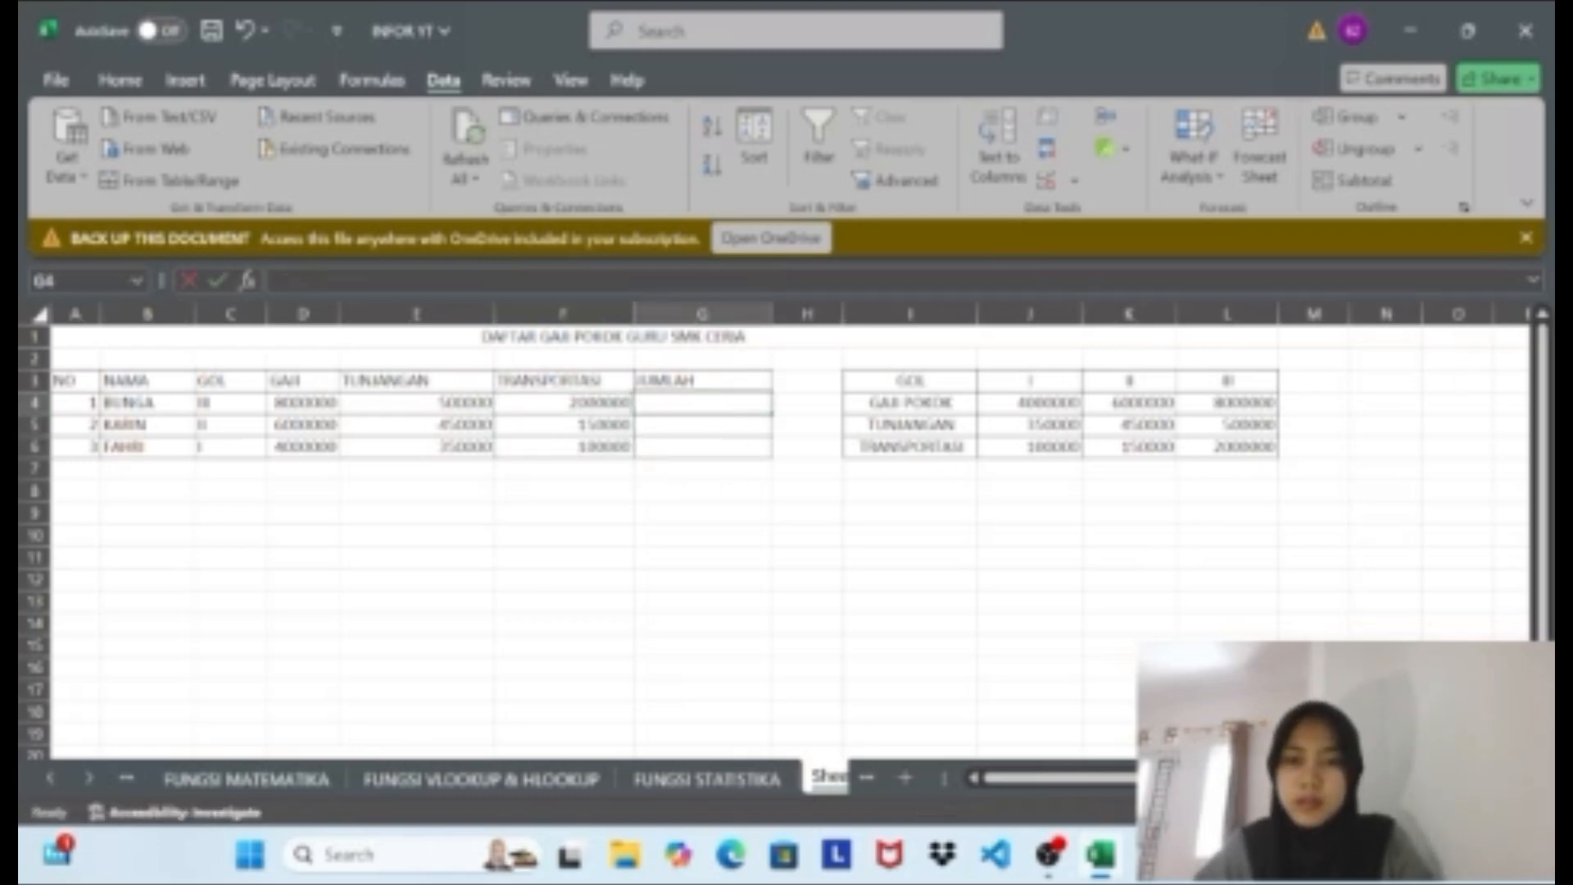
type("=")
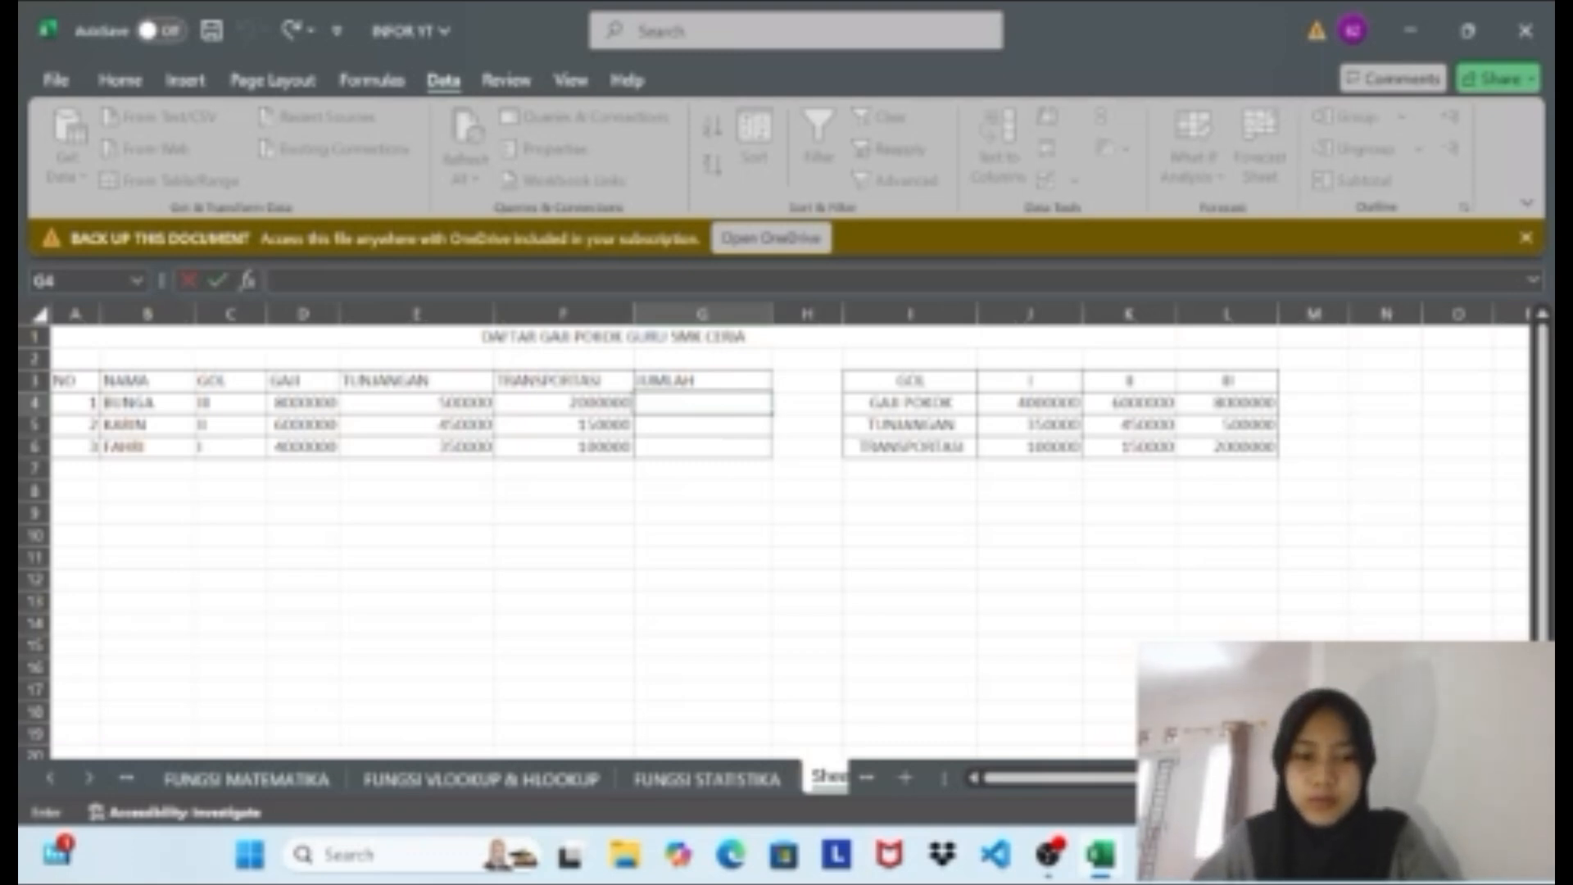
type("=SU")
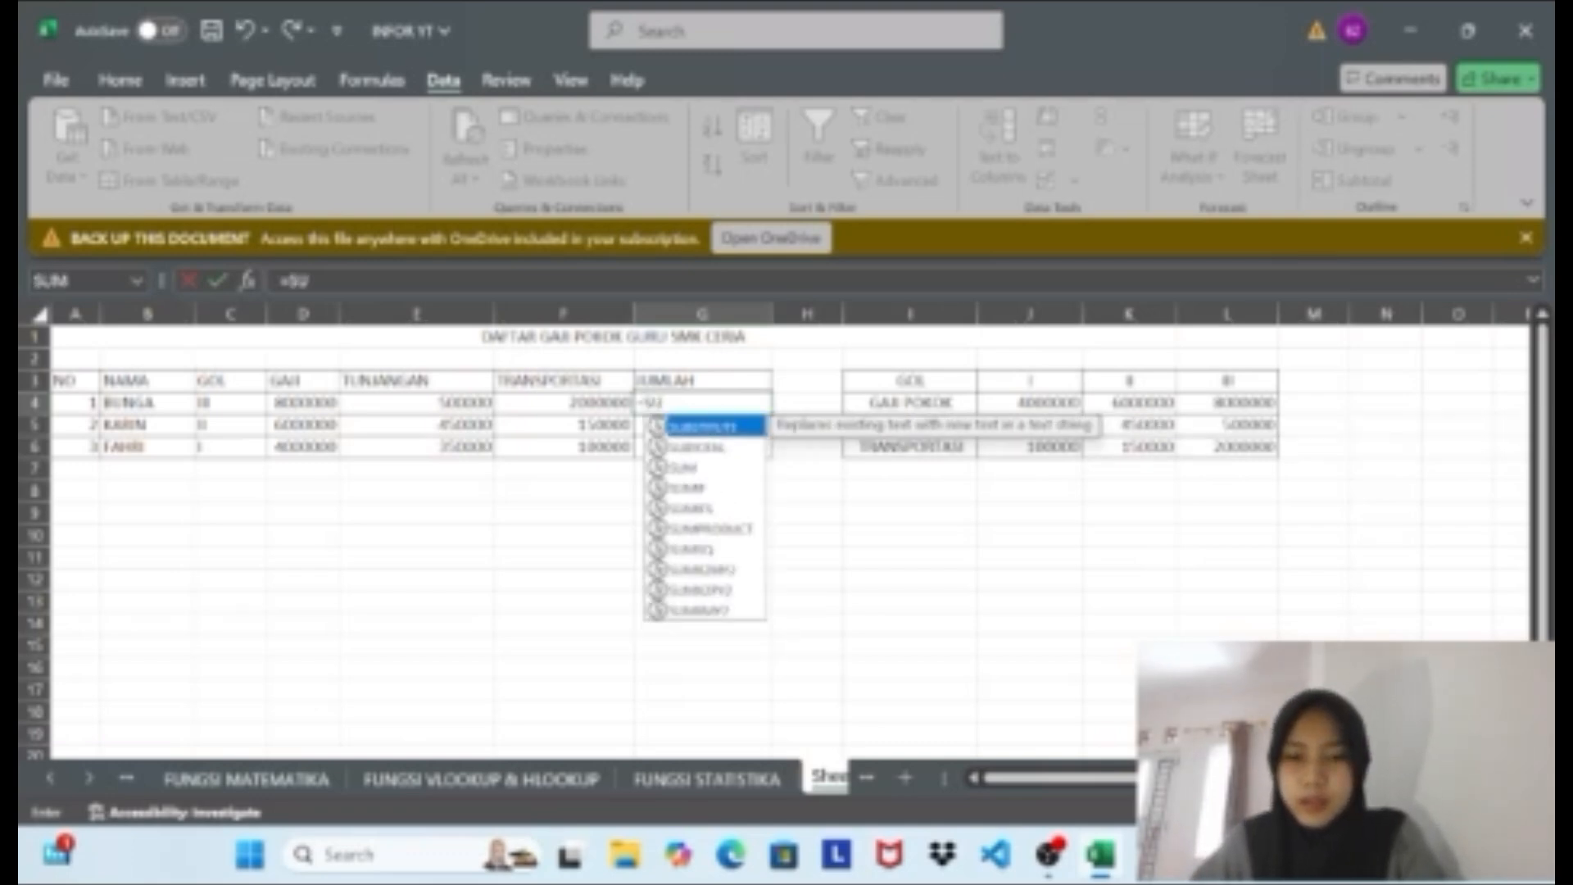
type("M(")
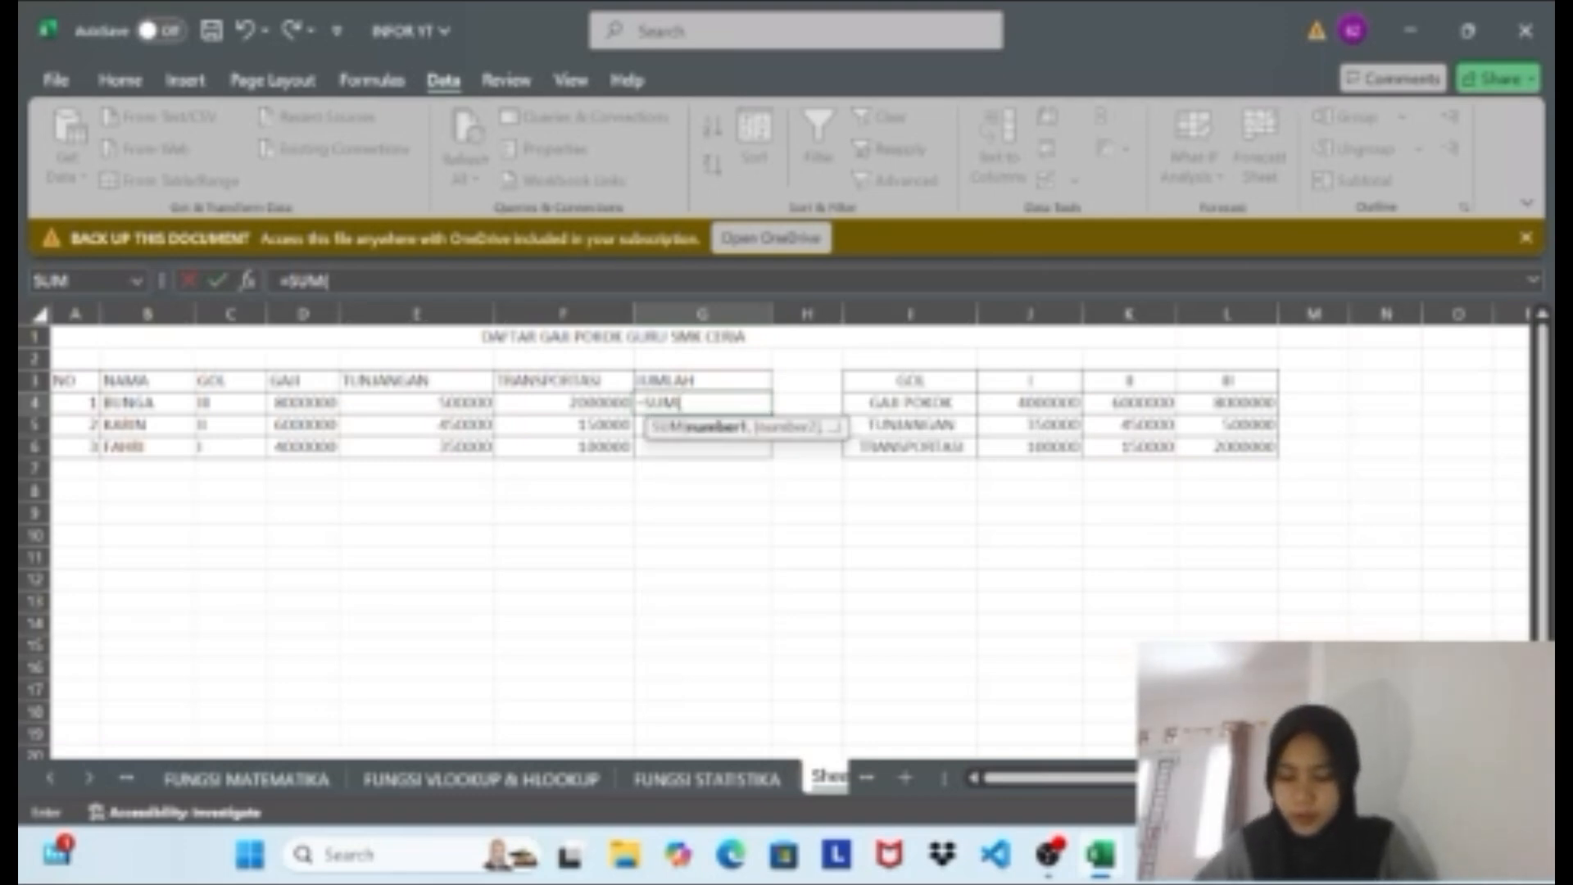
left_click(319, 402)
type(",")
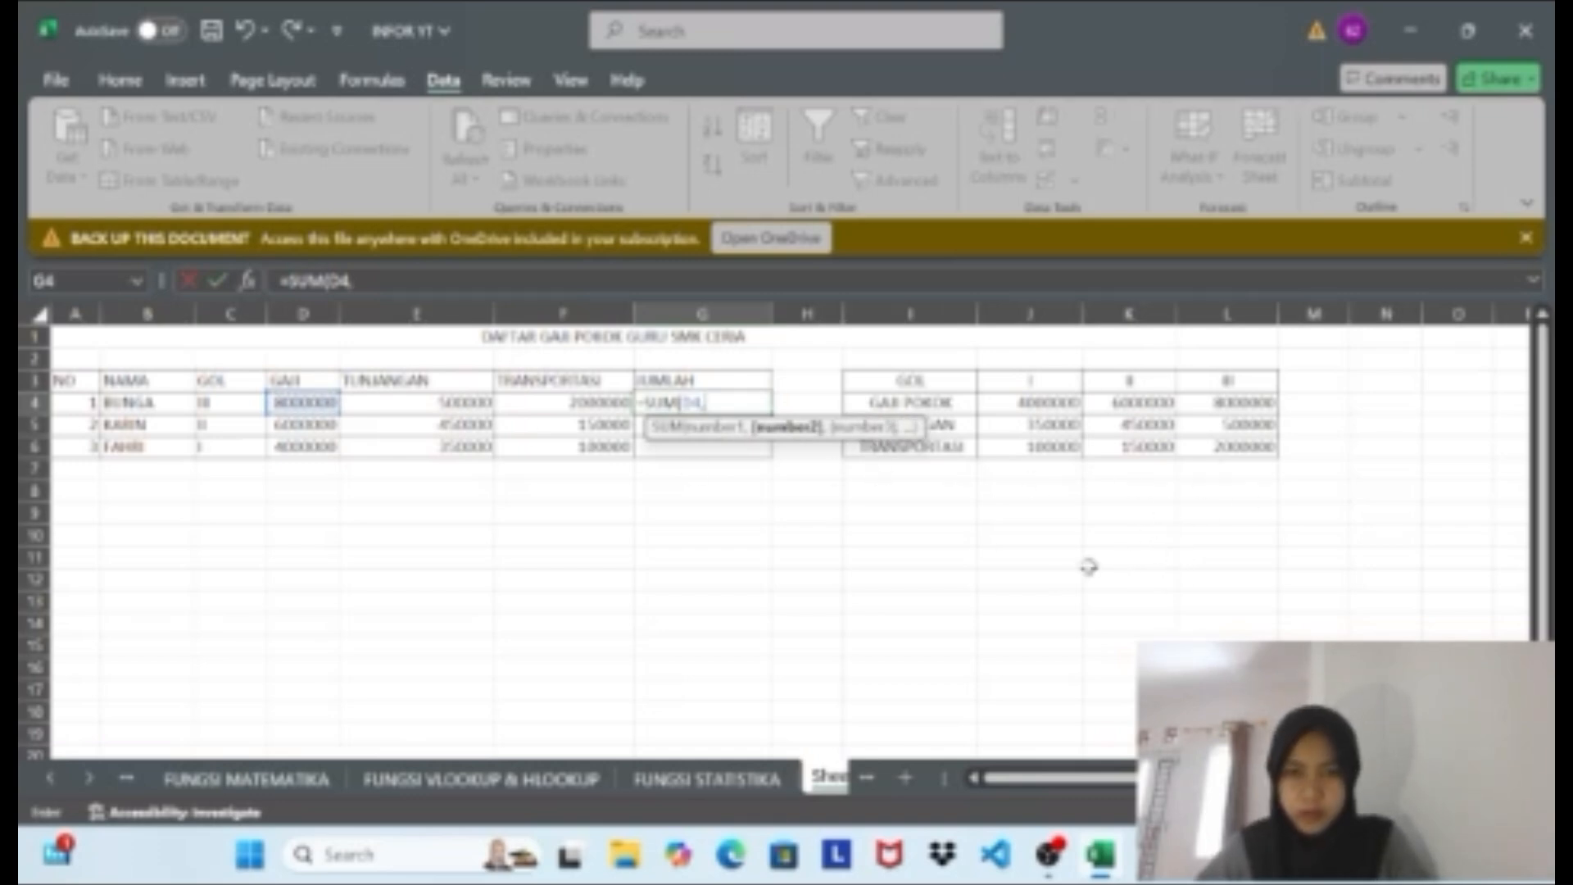
key("BackSpace")
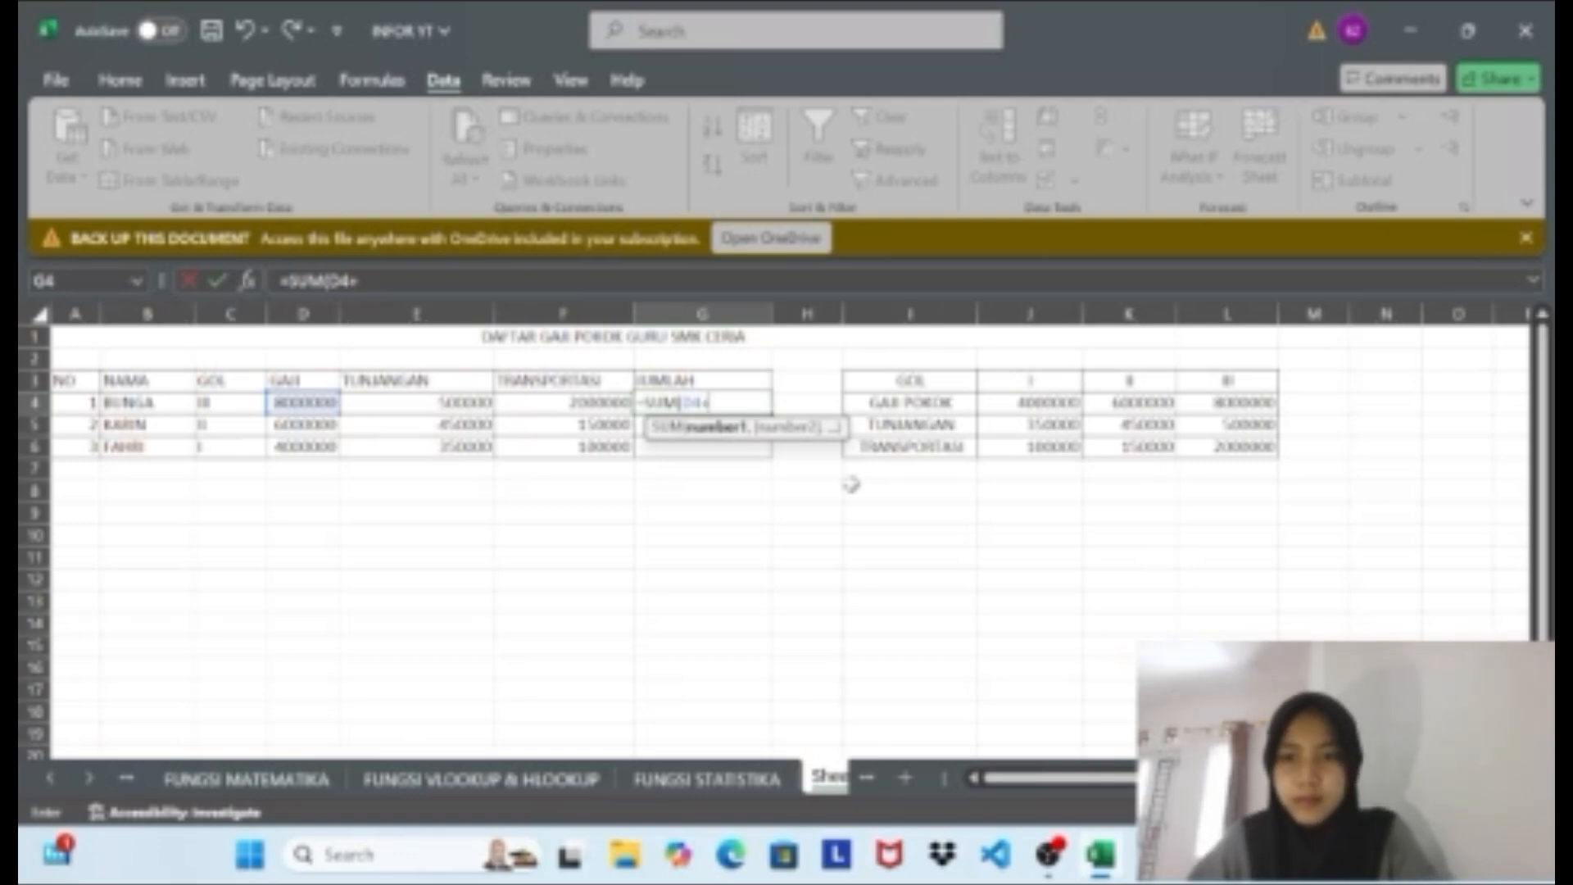
left_click(476, 402)
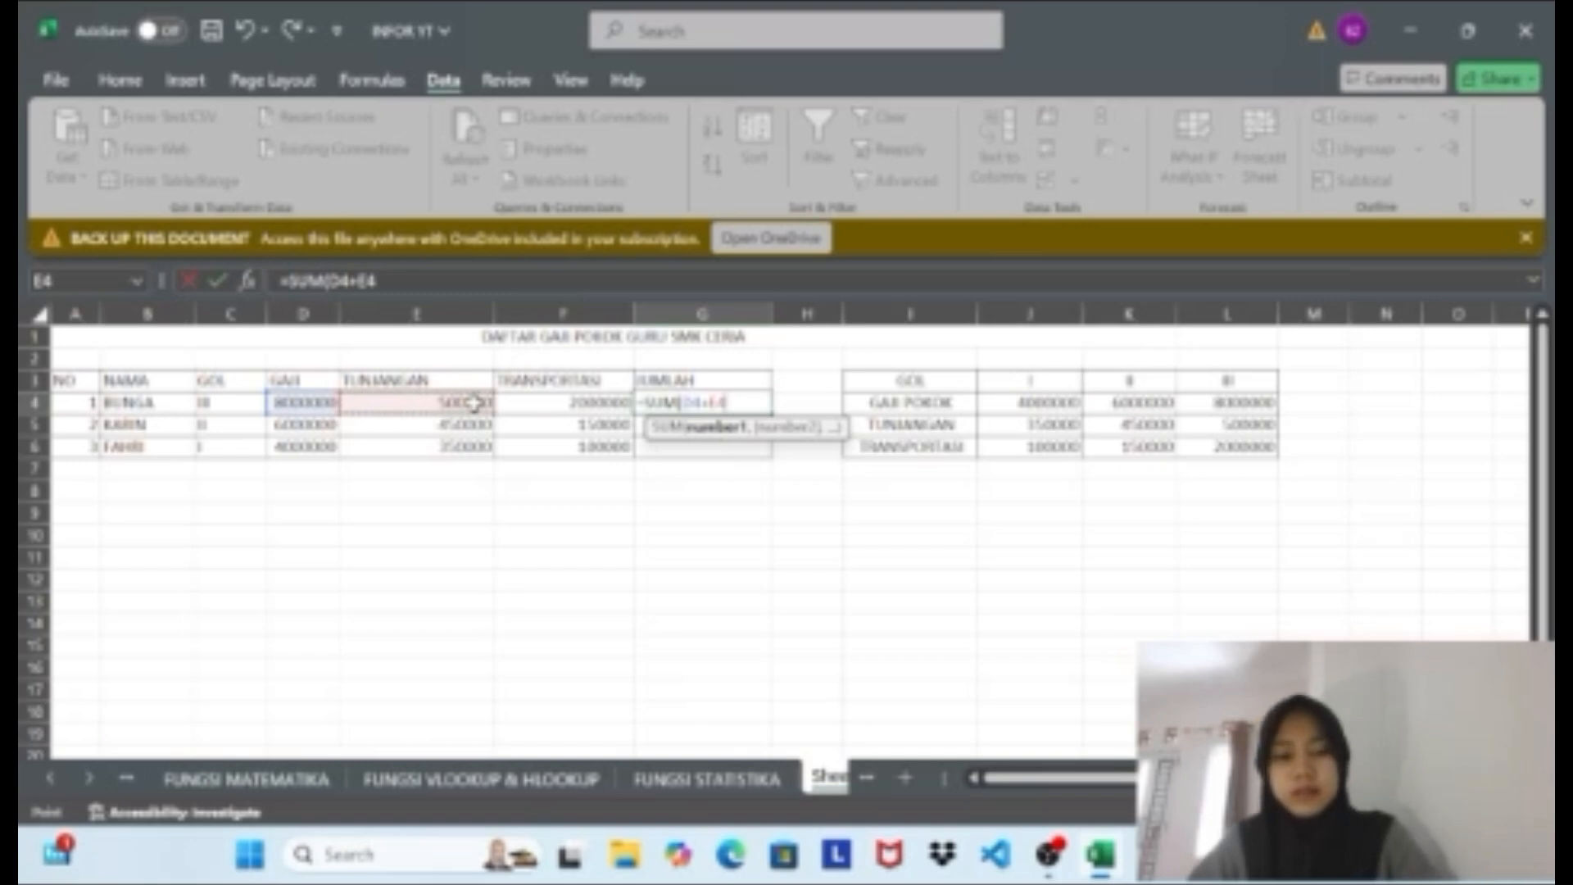
type("+")
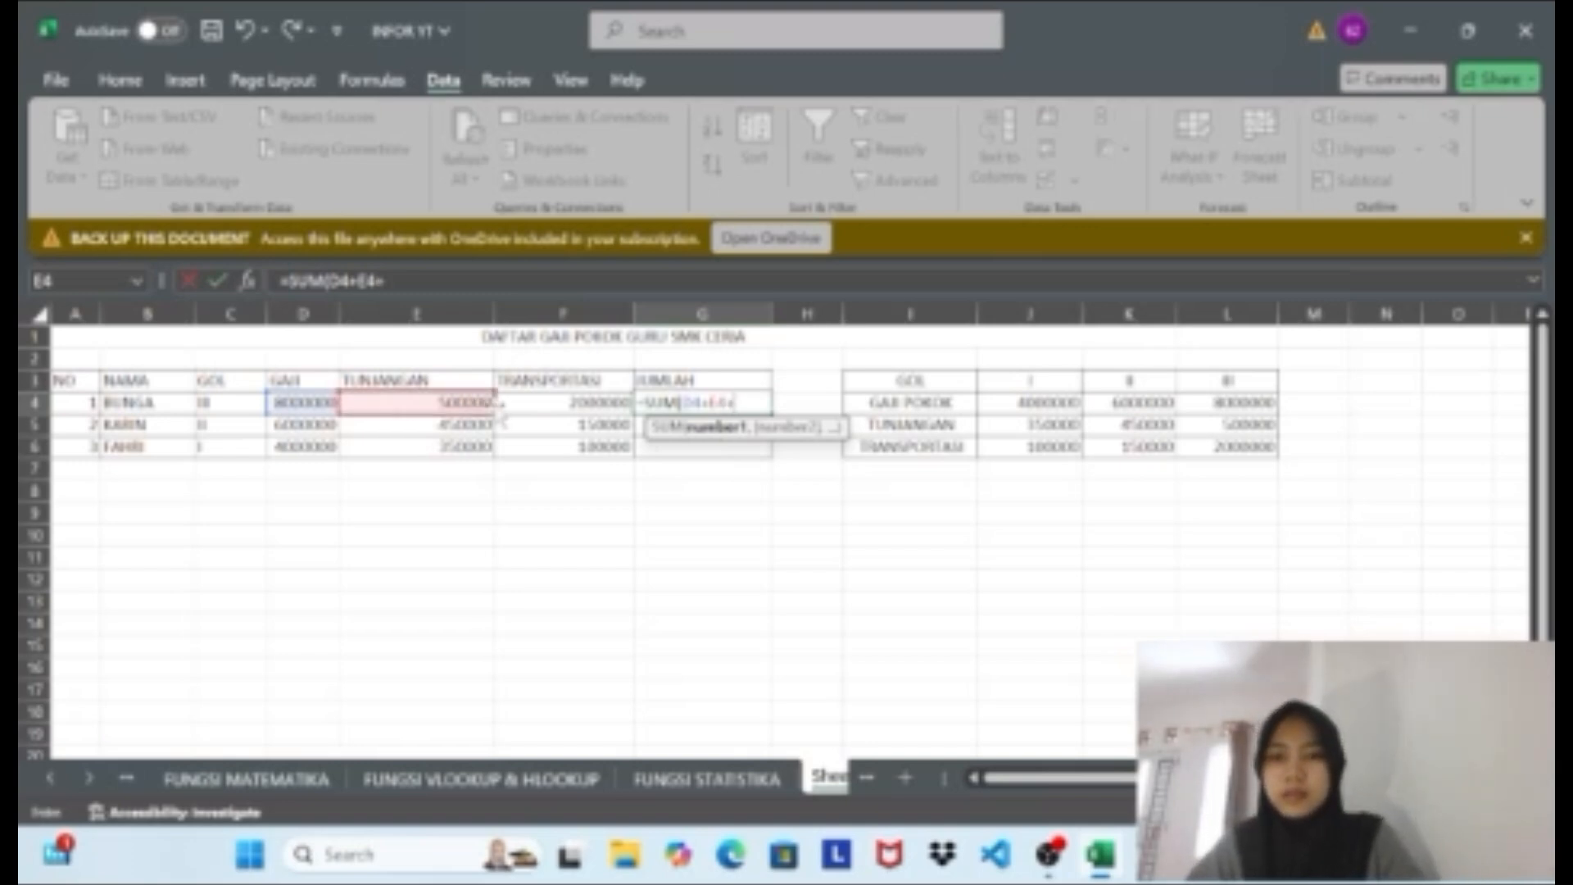
left_click(504, 404)
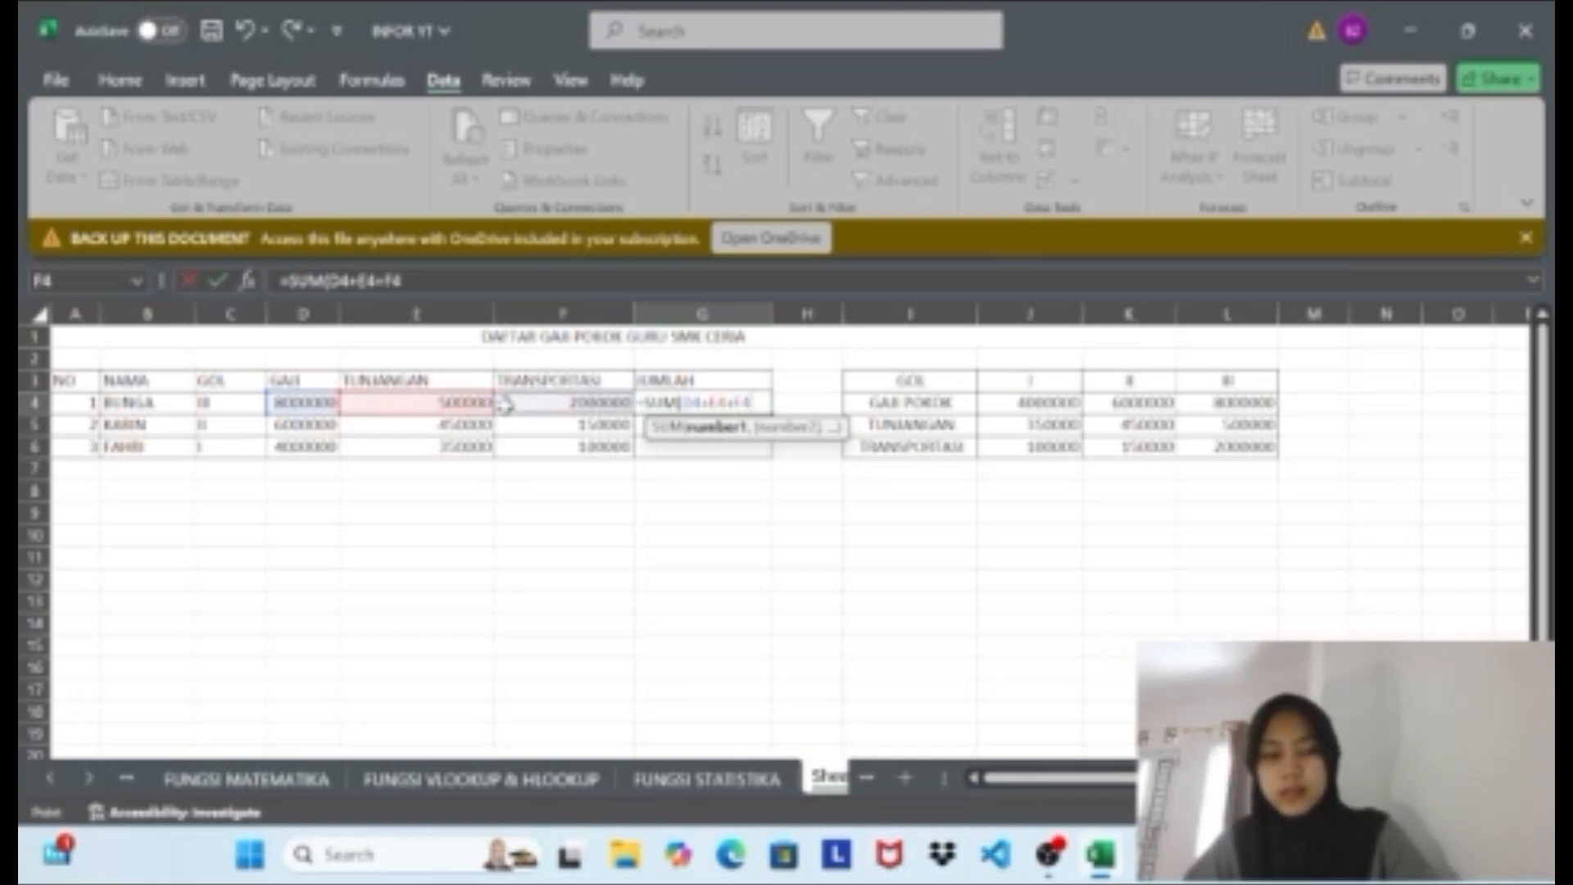
type(")")
key("Return")
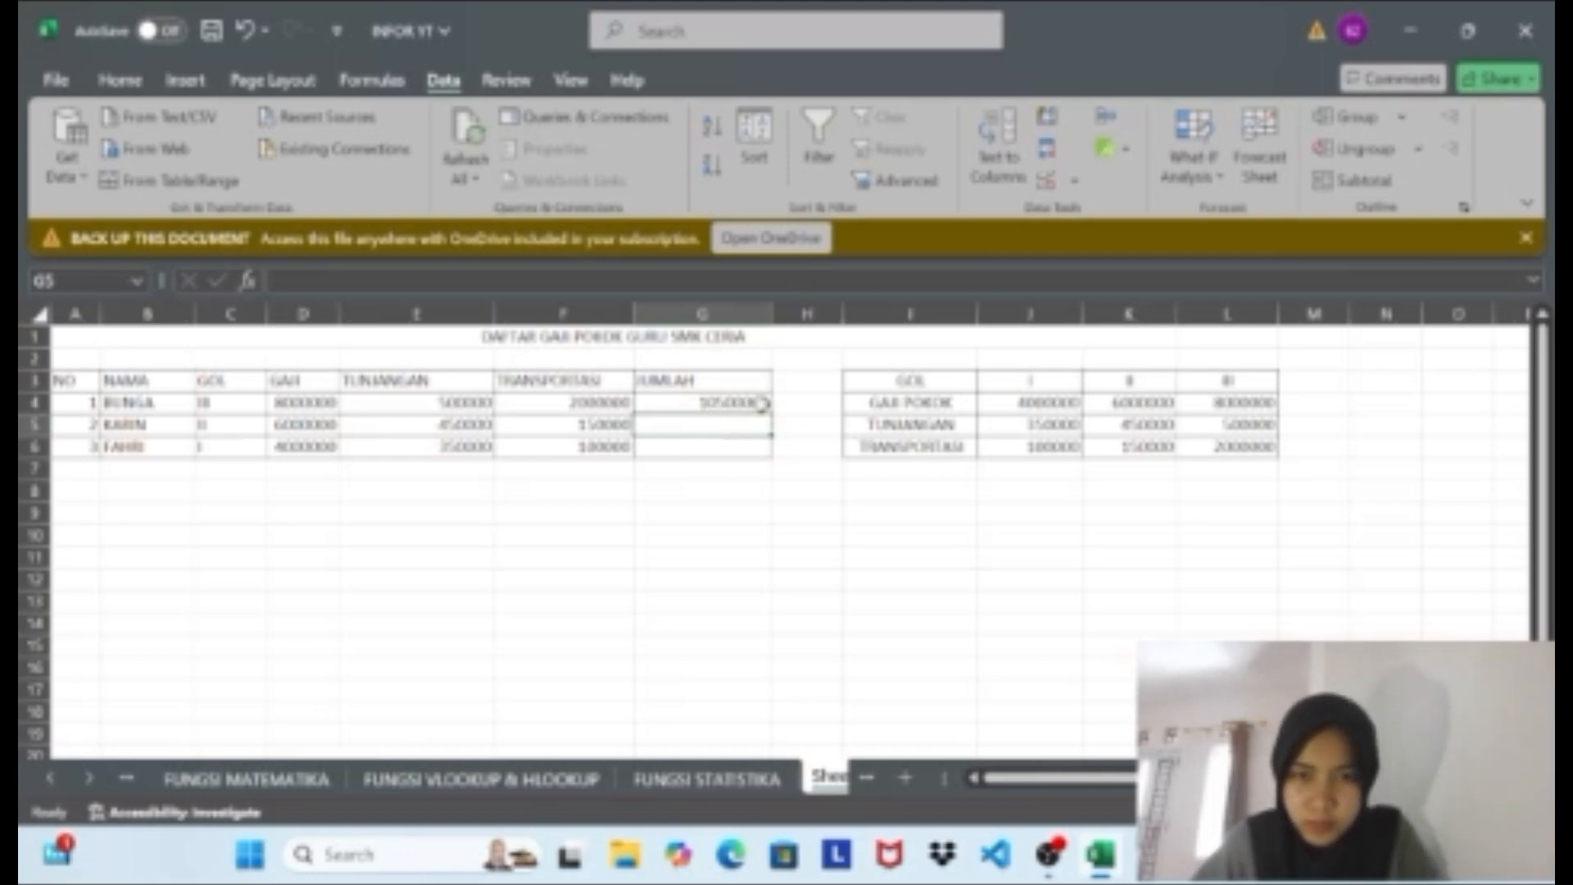
Fill the JUMLAH total formula in G4 down to G6 for the remaining teachers.
left_click(685, 402)
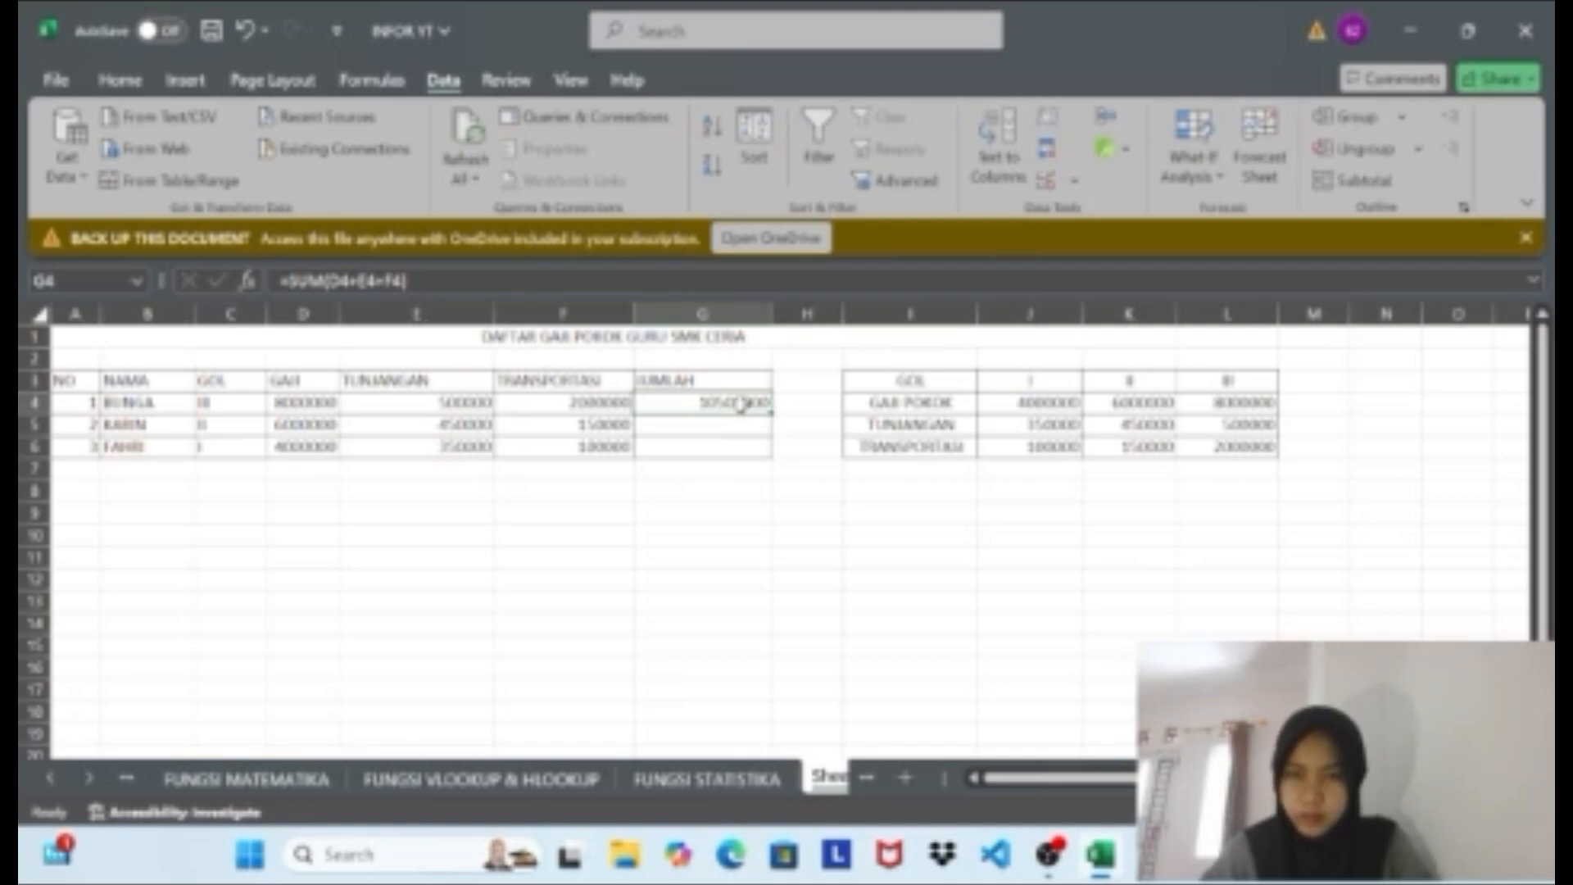
left_click_drag(772, 414, 762, 449)
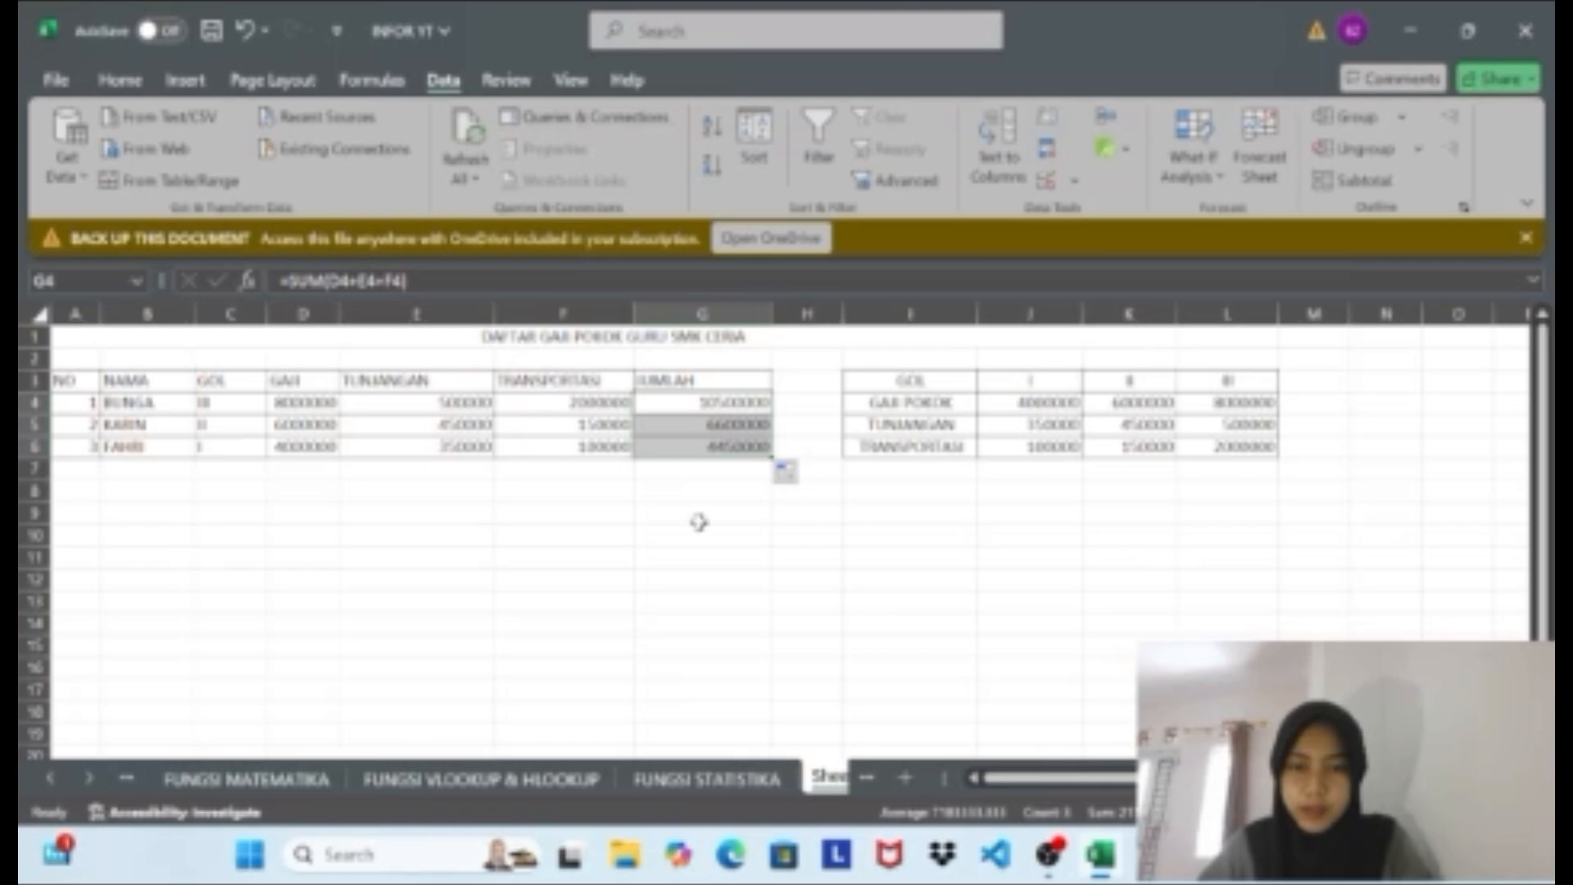
left_click(521, 512)
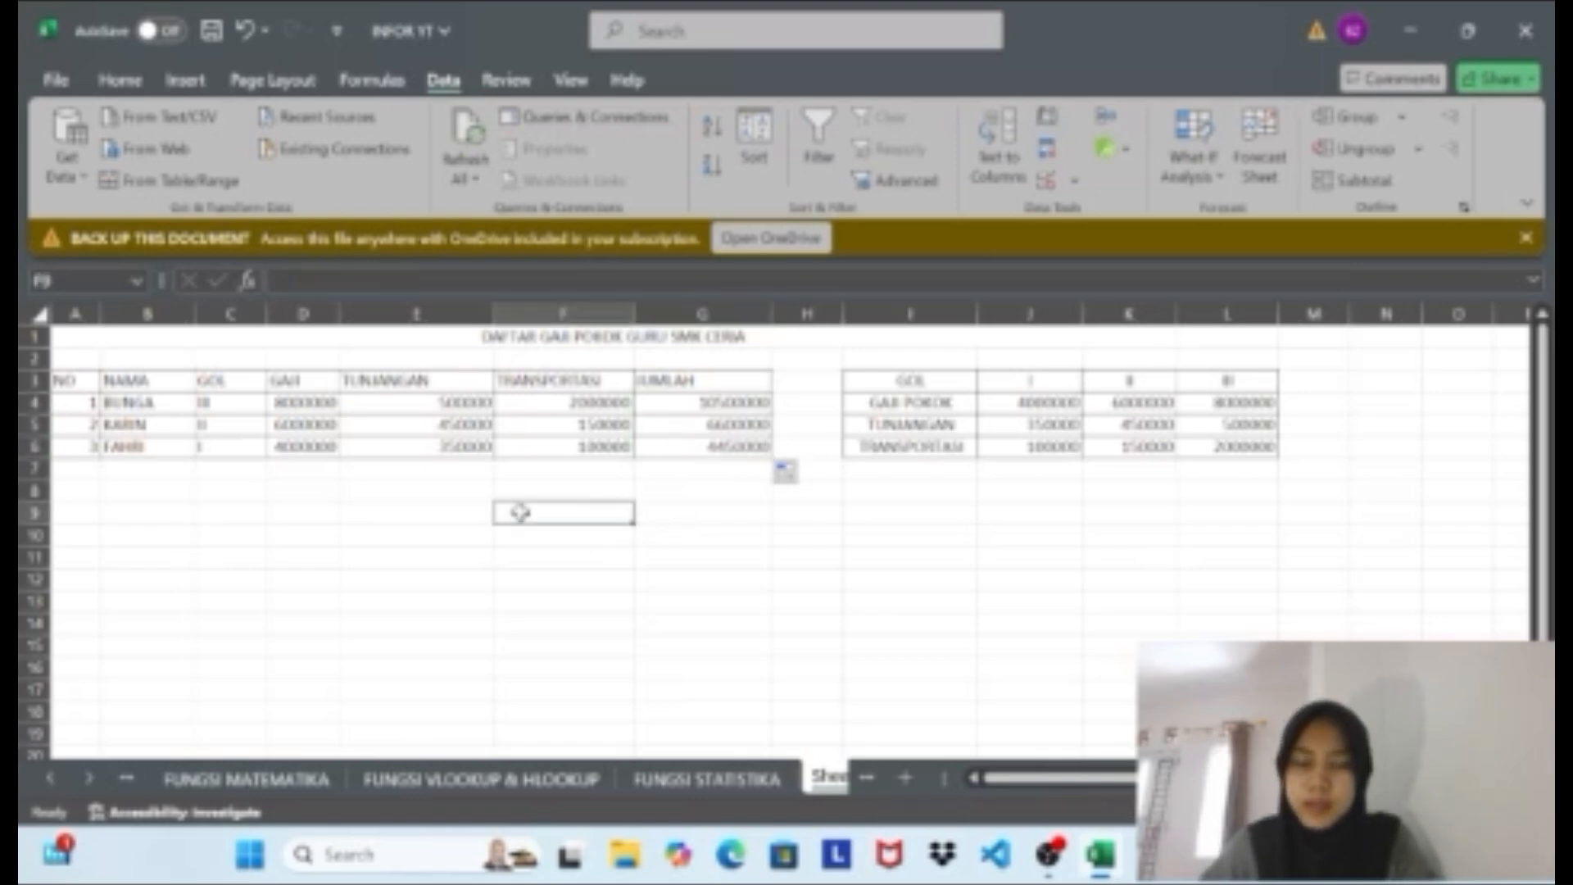
Apply the Accounting number format to the pay amounts in D4:G6.
left_click(308, 400)
left_click_drag(320, 401, 733, 447)
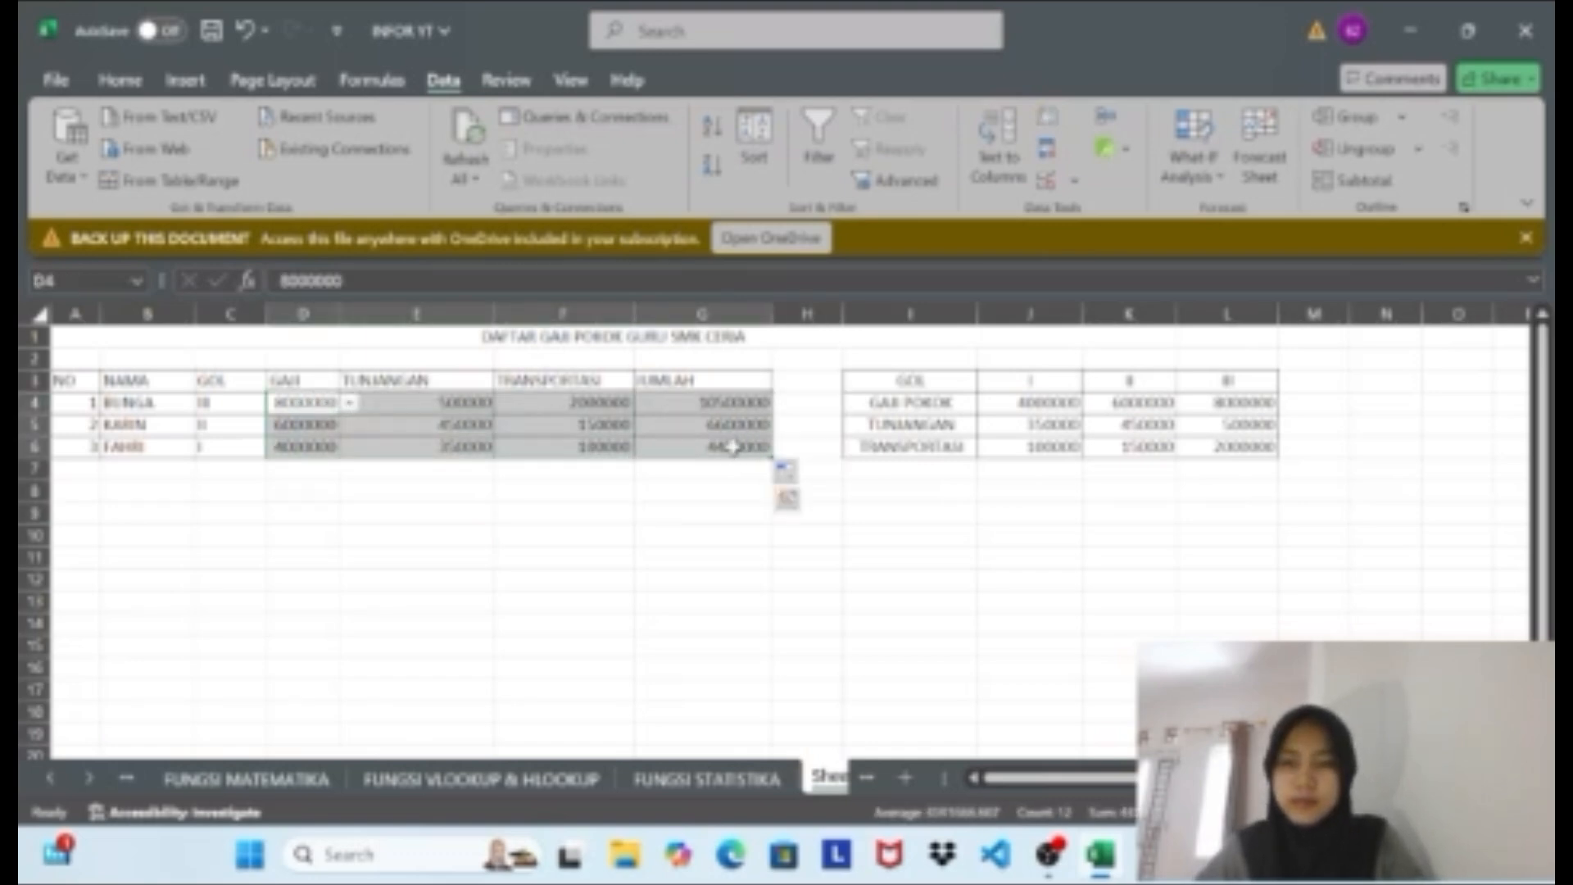
left_click(122, 81)
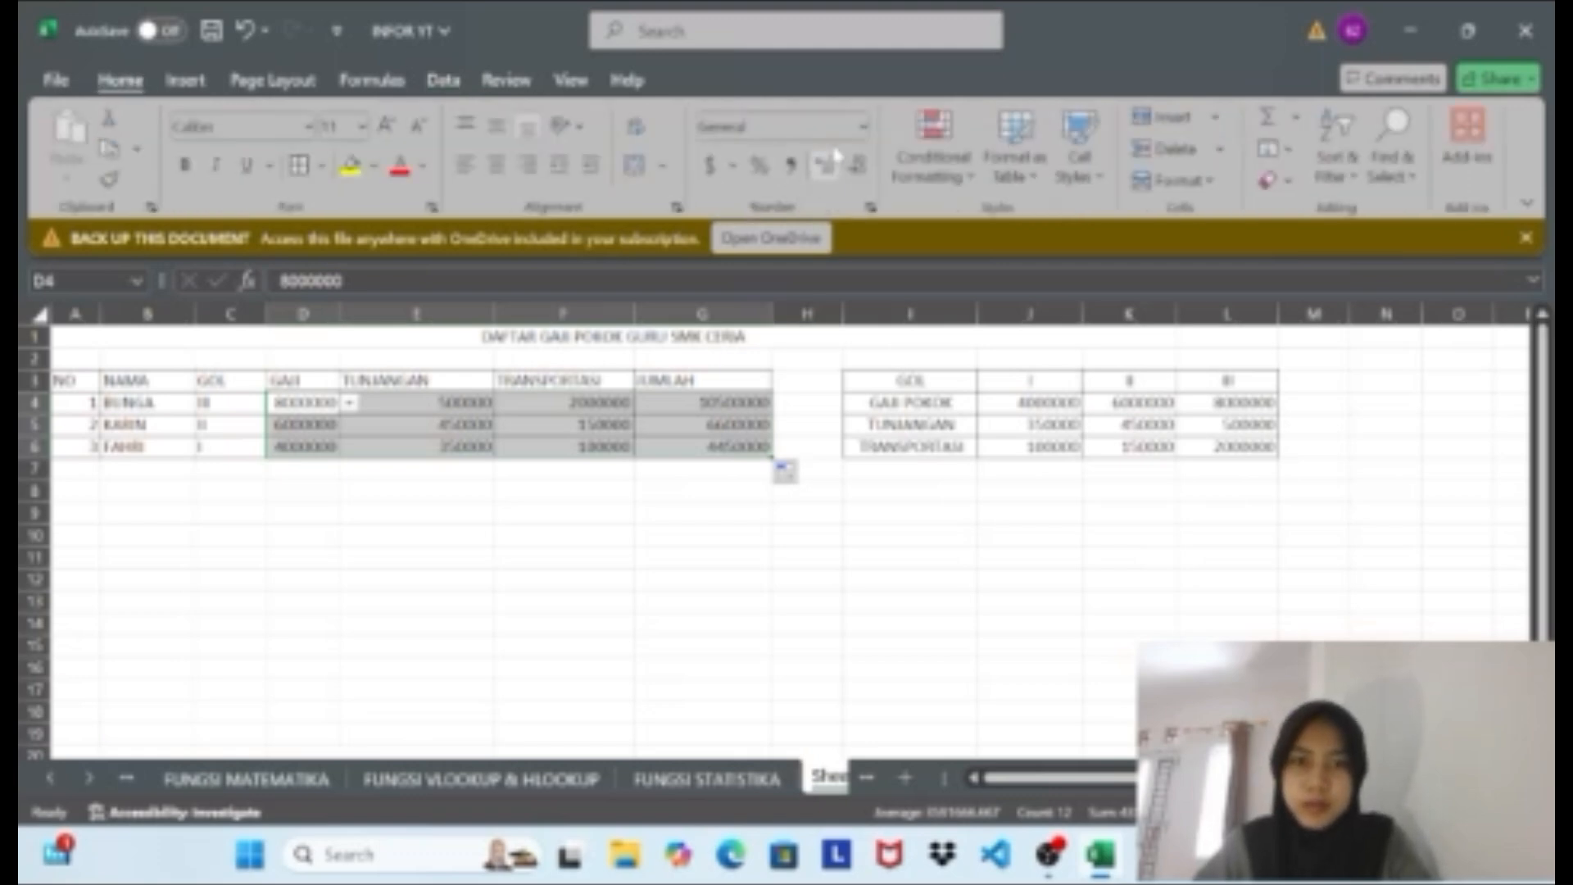
left_click(737, 125)
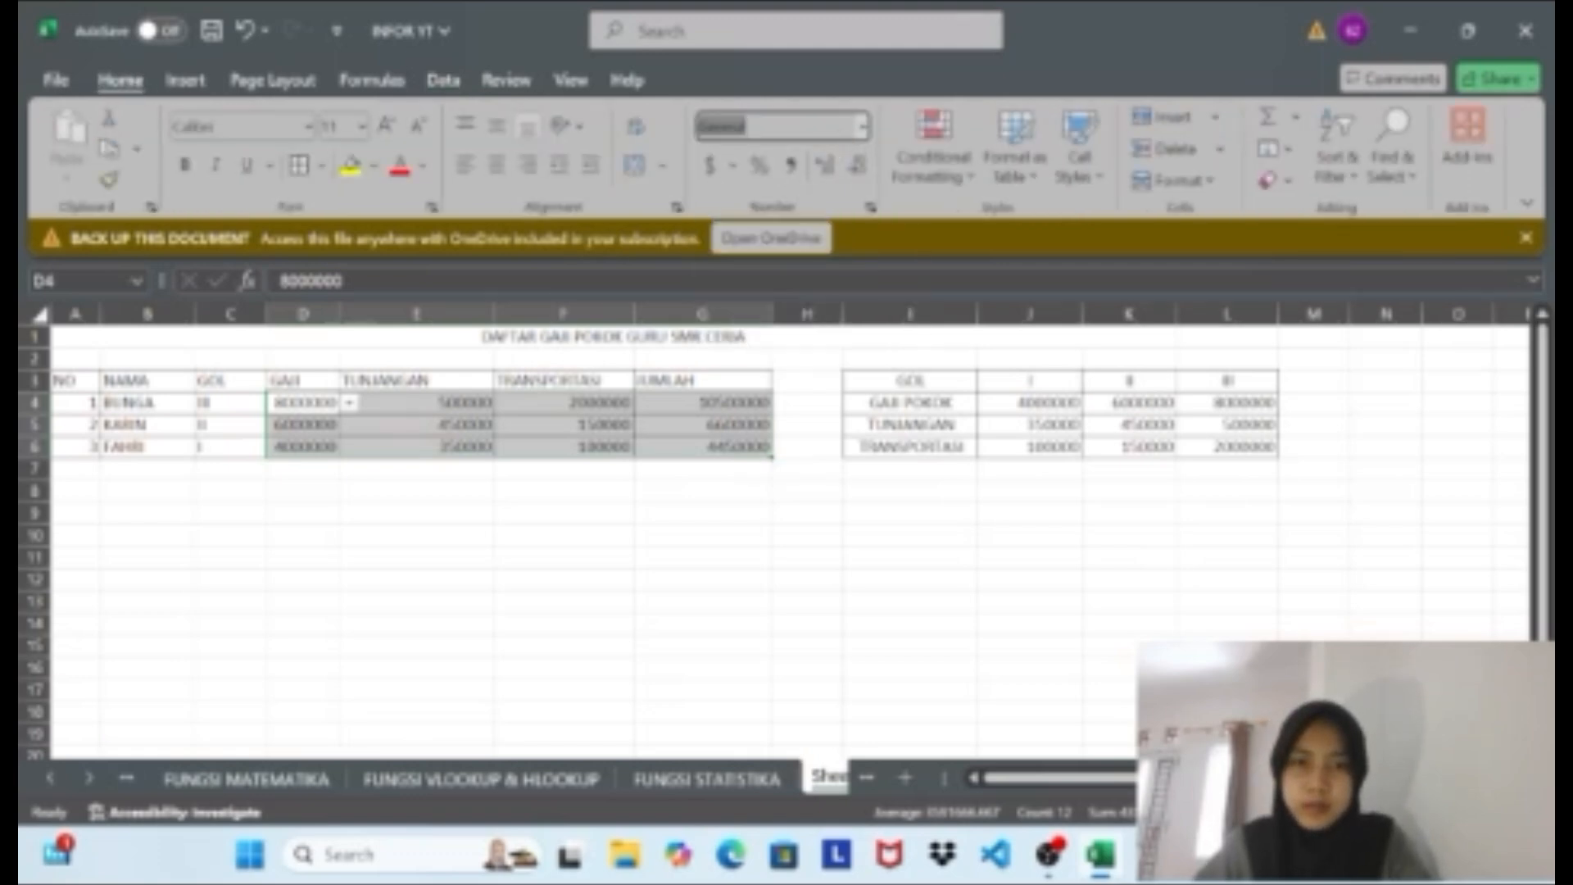
left_click(709, 166)
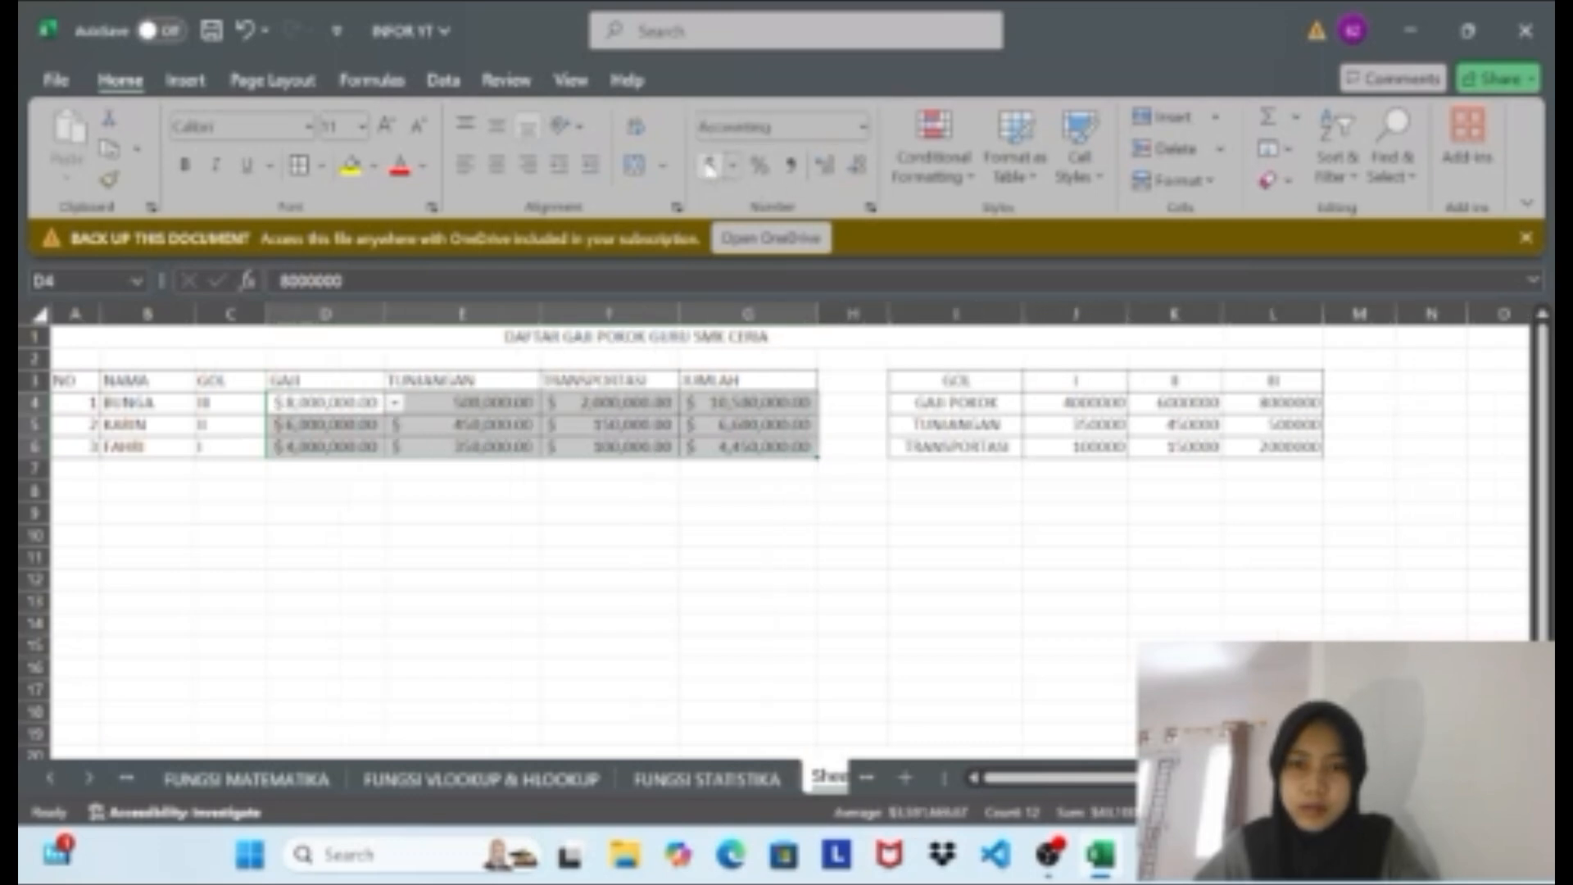
Change the accounting currency symbol of D4:G6 to Rp Indonesian.
left_click(733, 168)
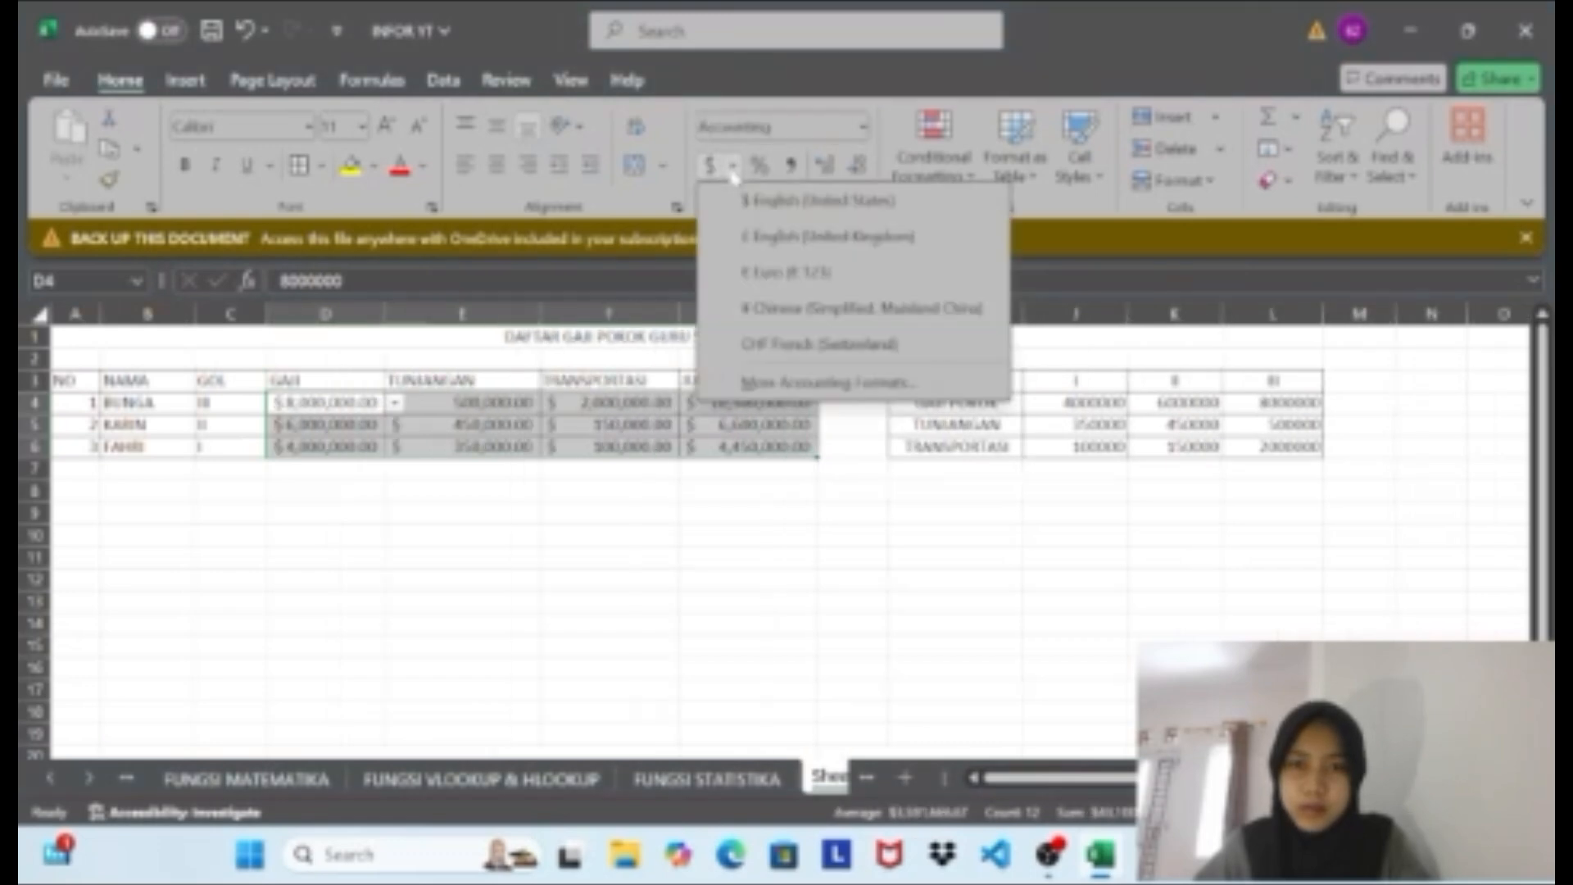
left_click(748, 384)
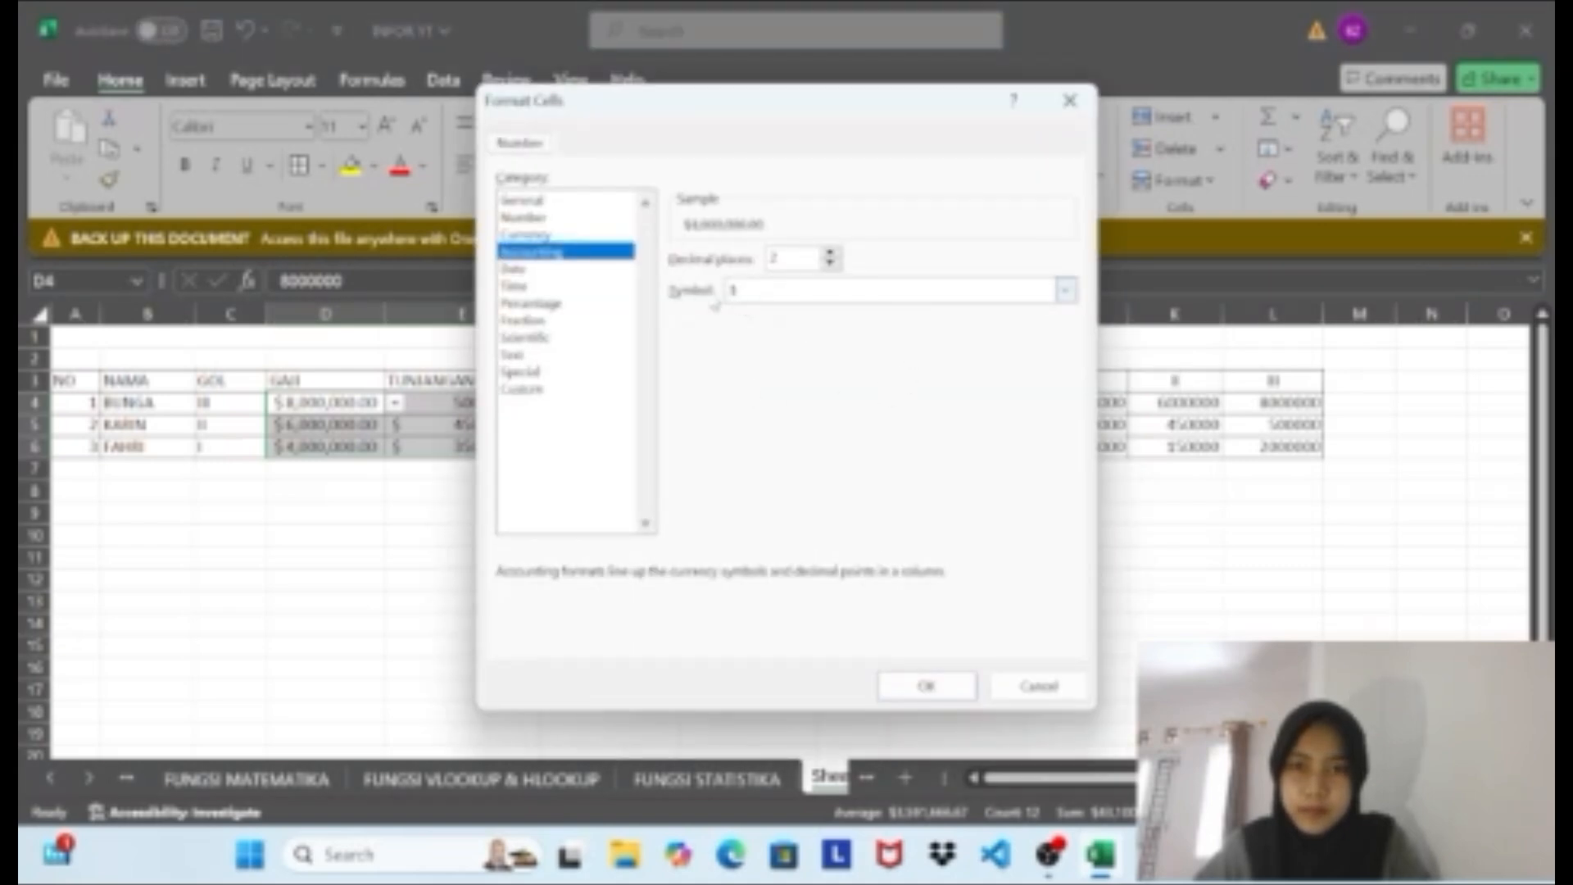
left_click(586, 203)
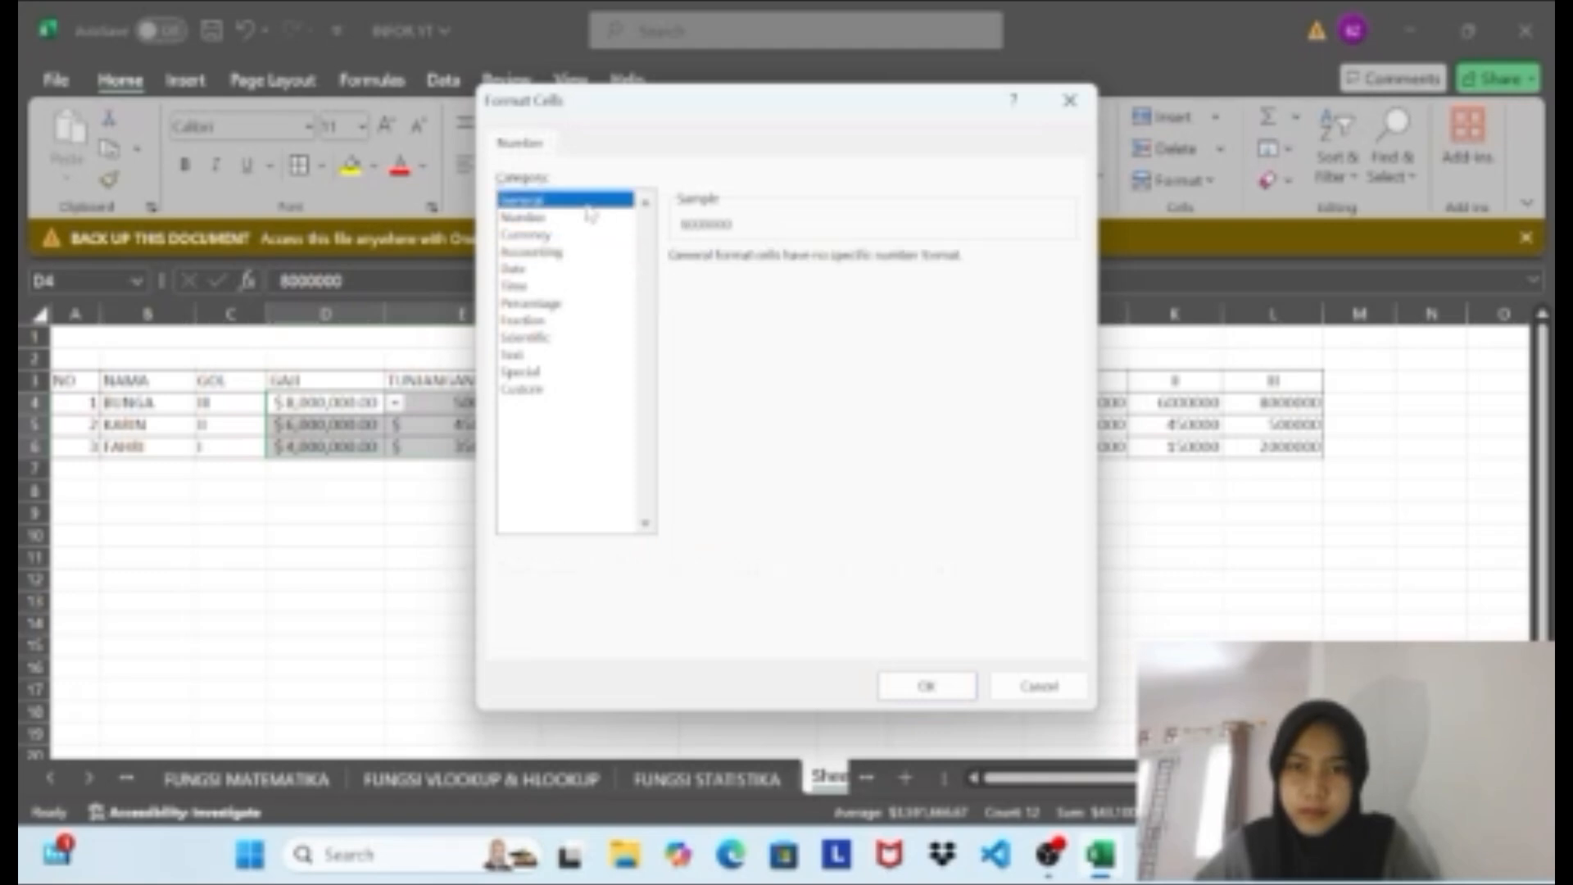
left_click(580, 254)
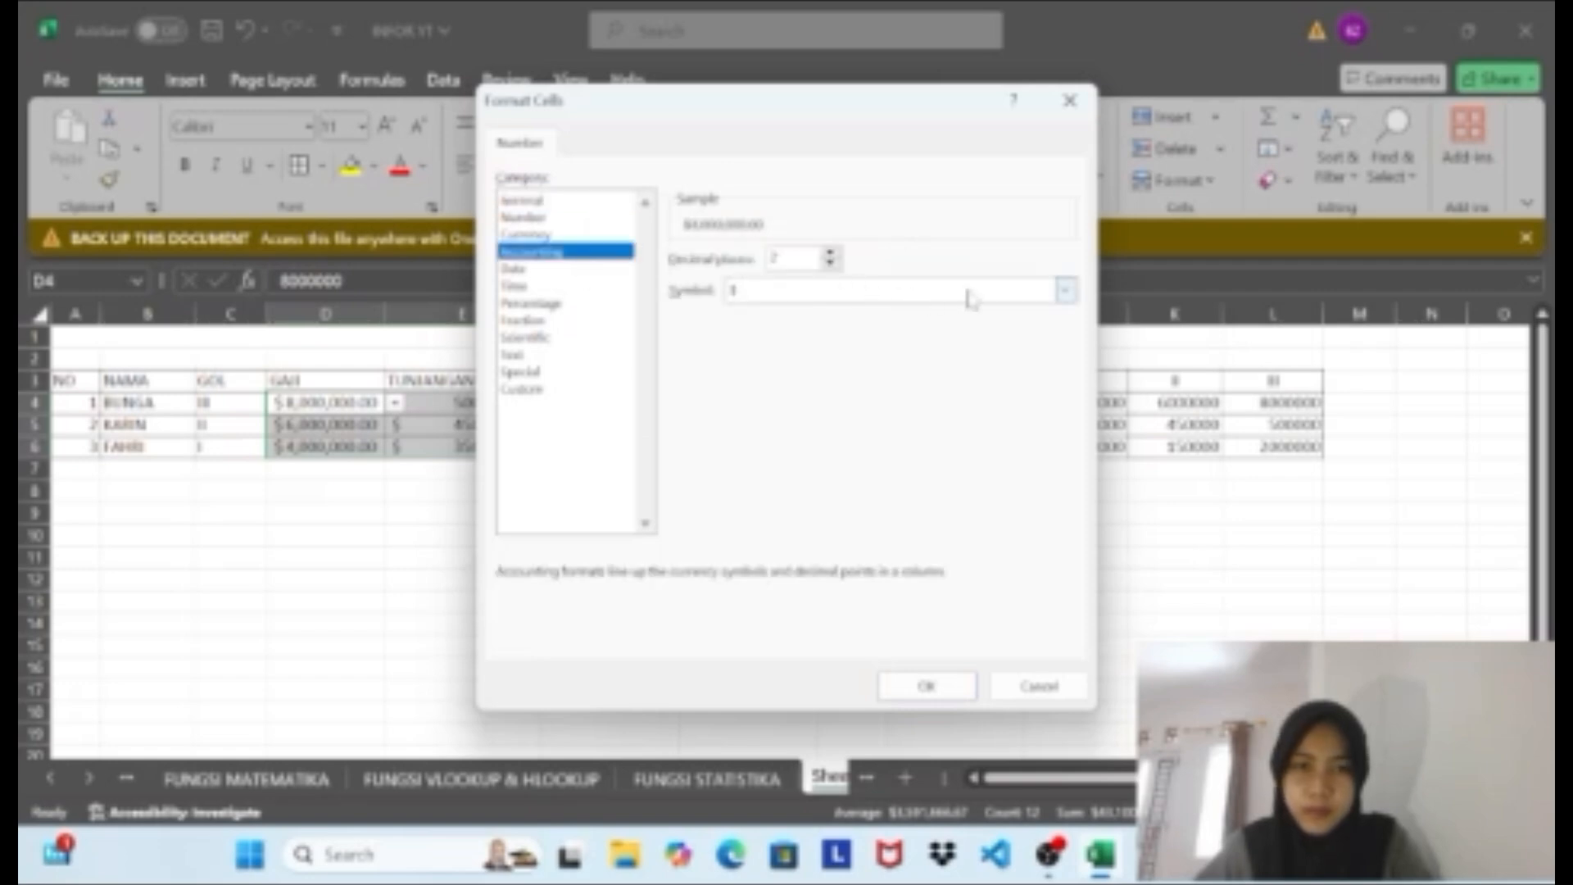
left_click(1065, 291)
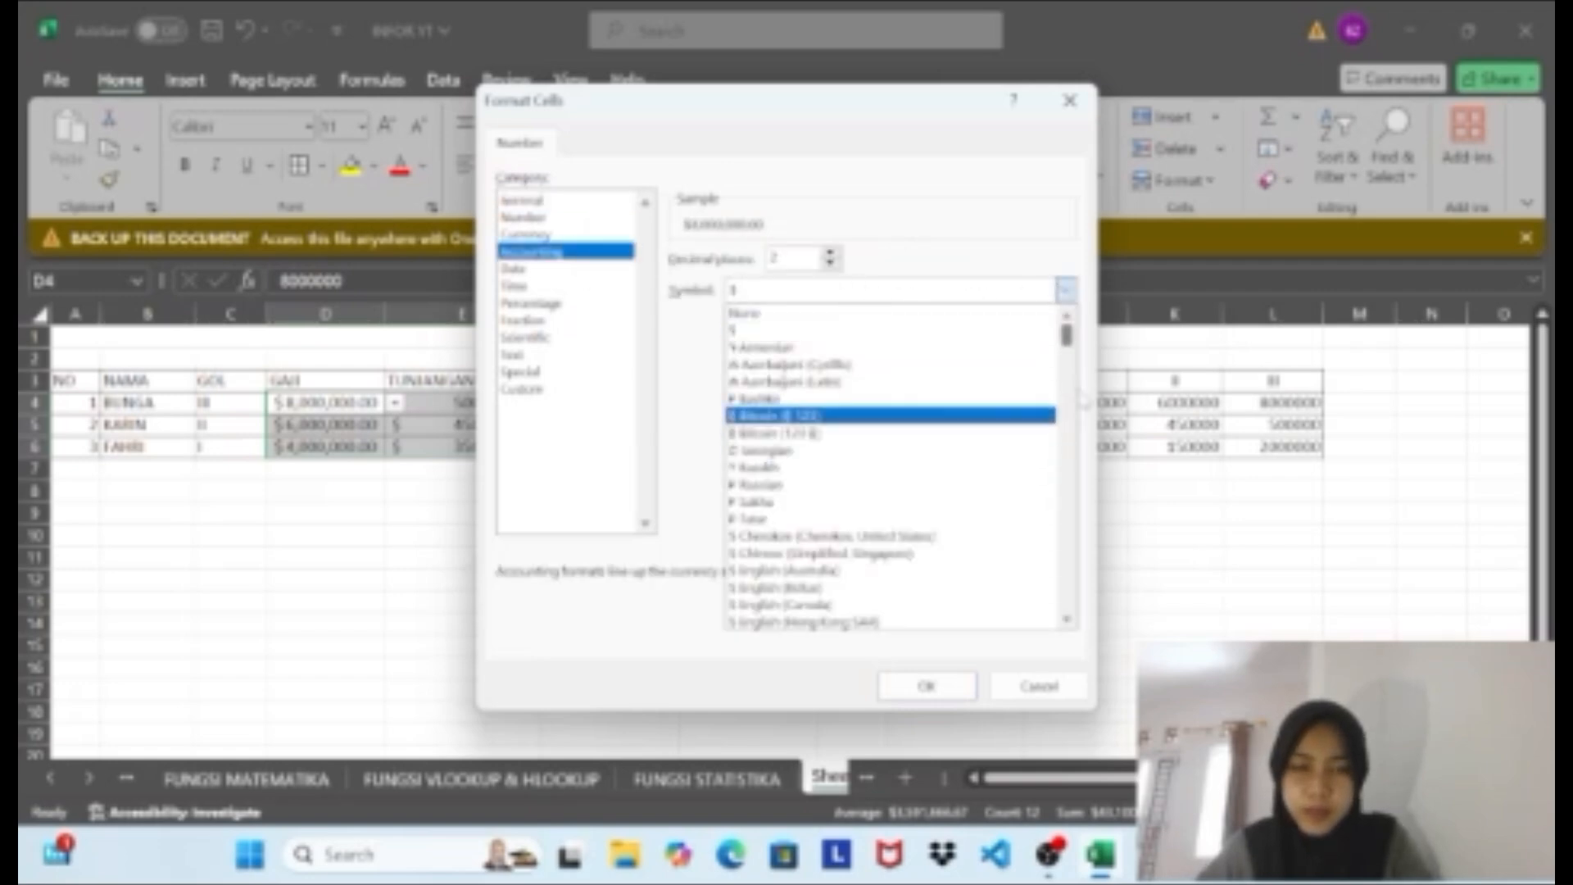
left_click_drag(1068, 343, 1063, 472)
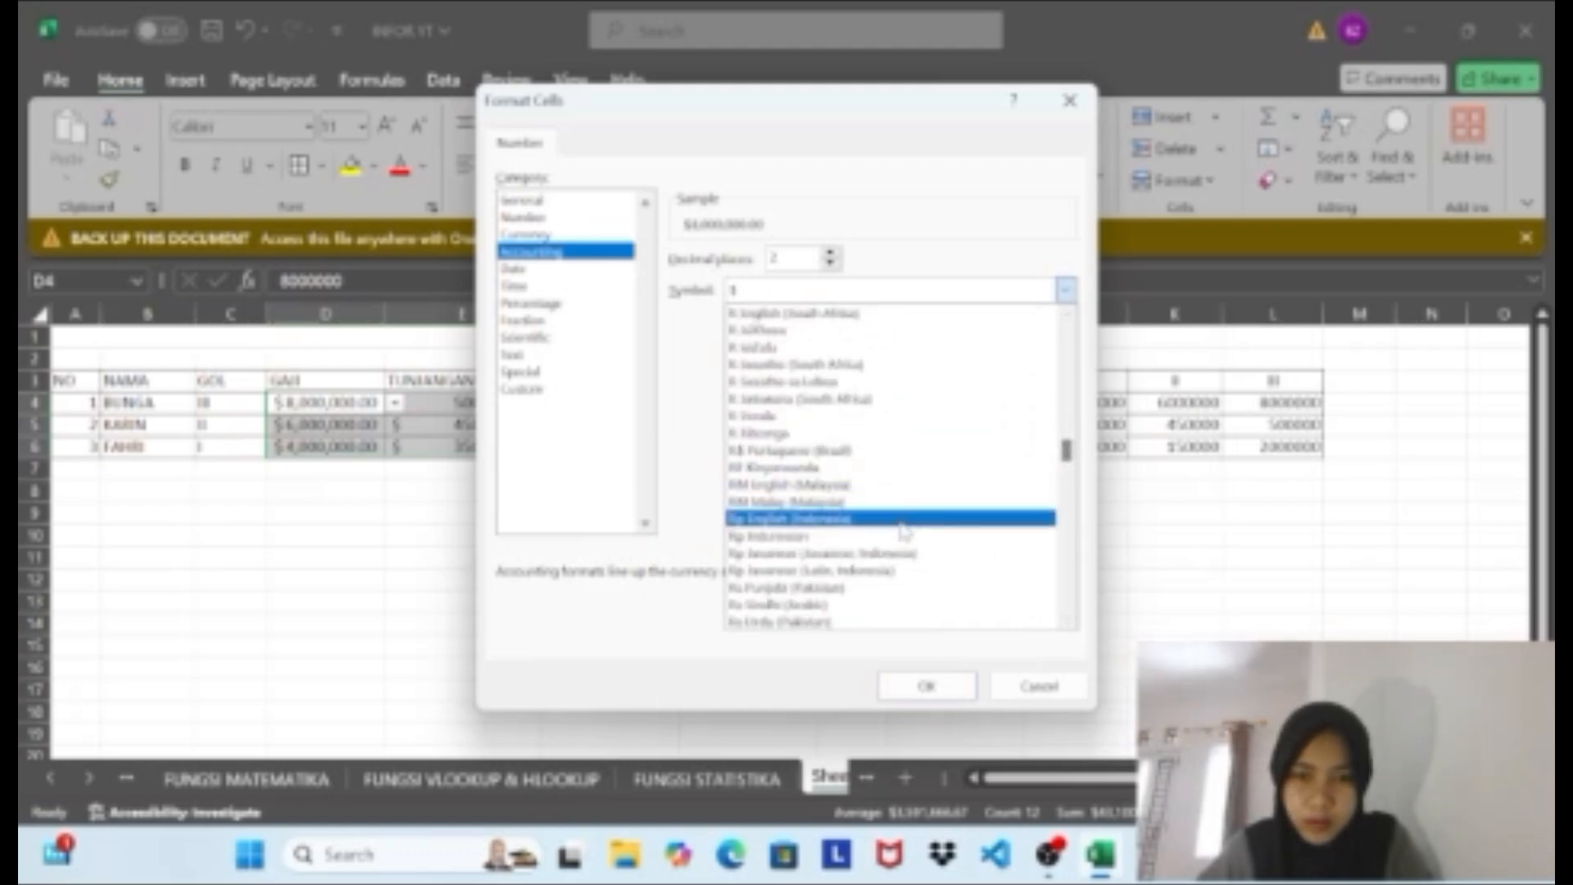
left_click(901, 537)
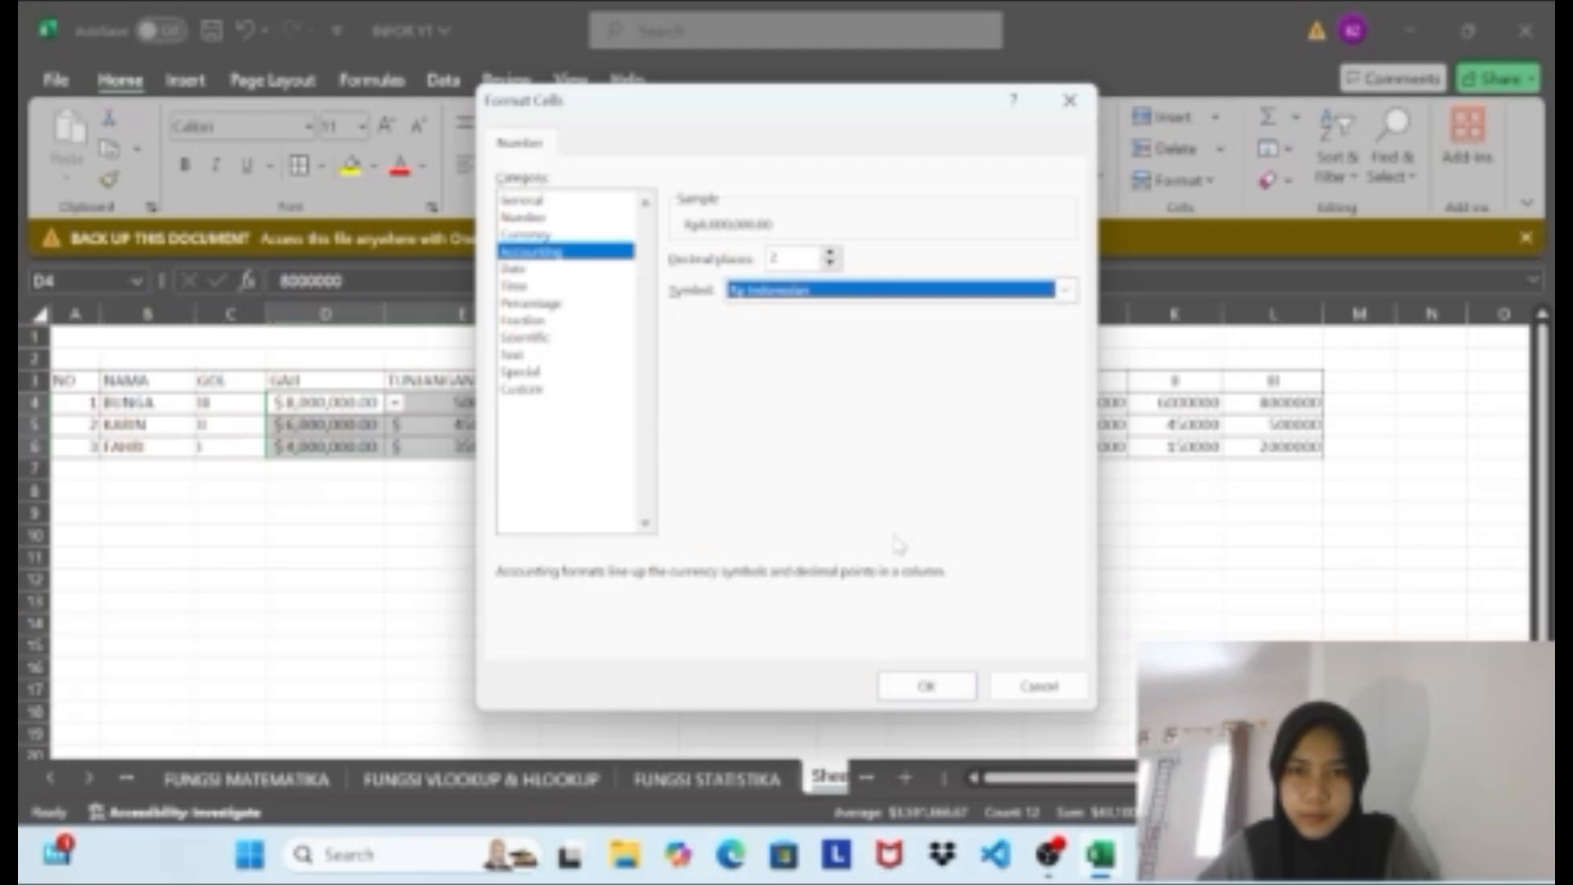
left_click(928, 688)
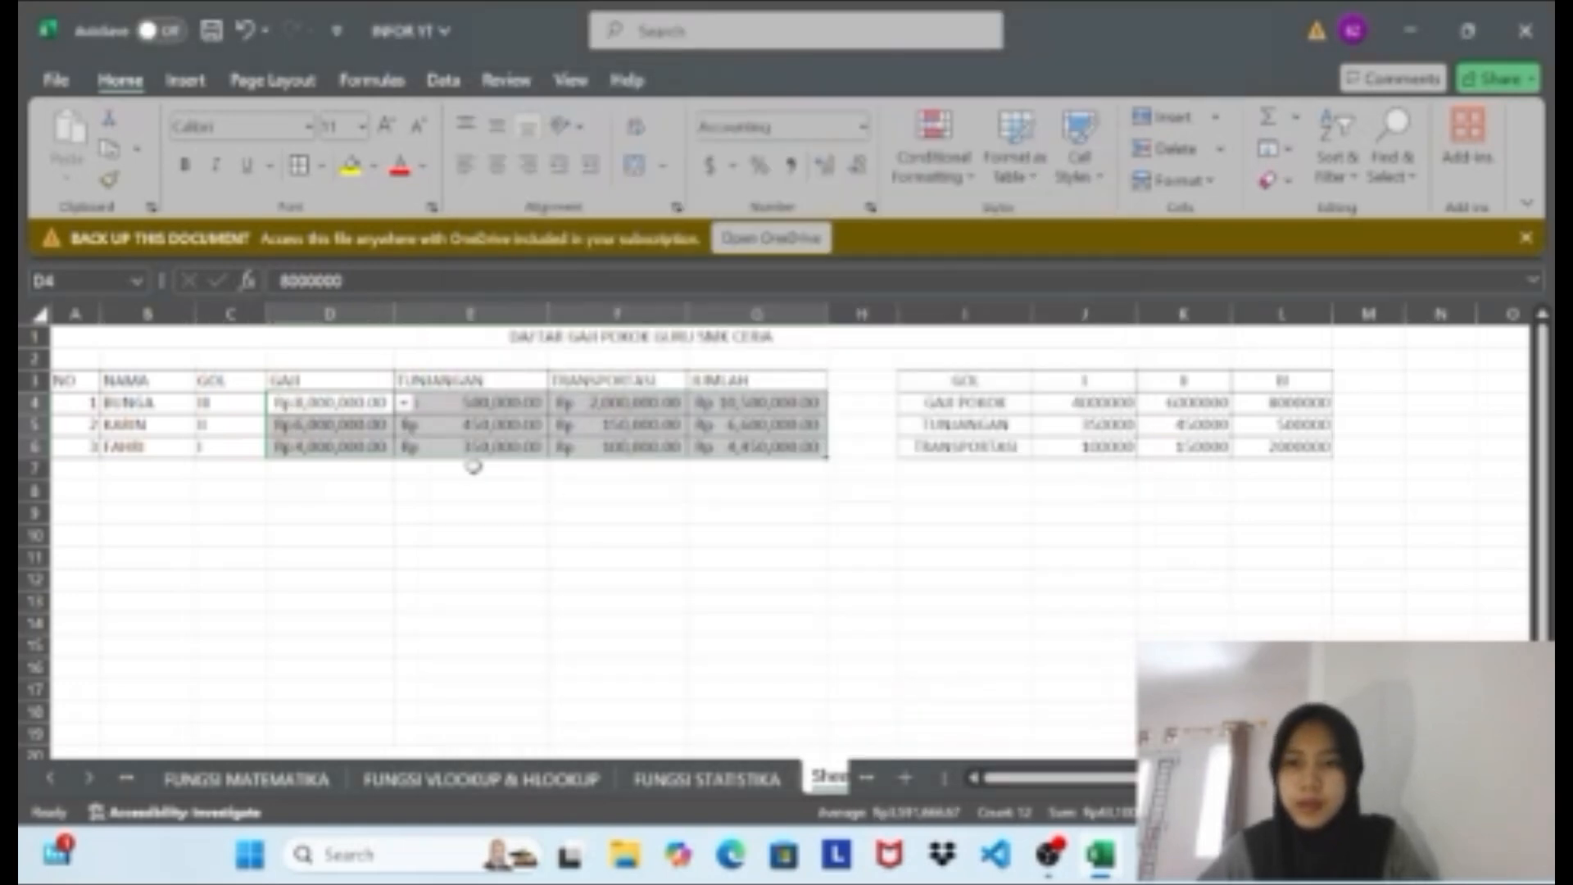
left_click(474, 465)
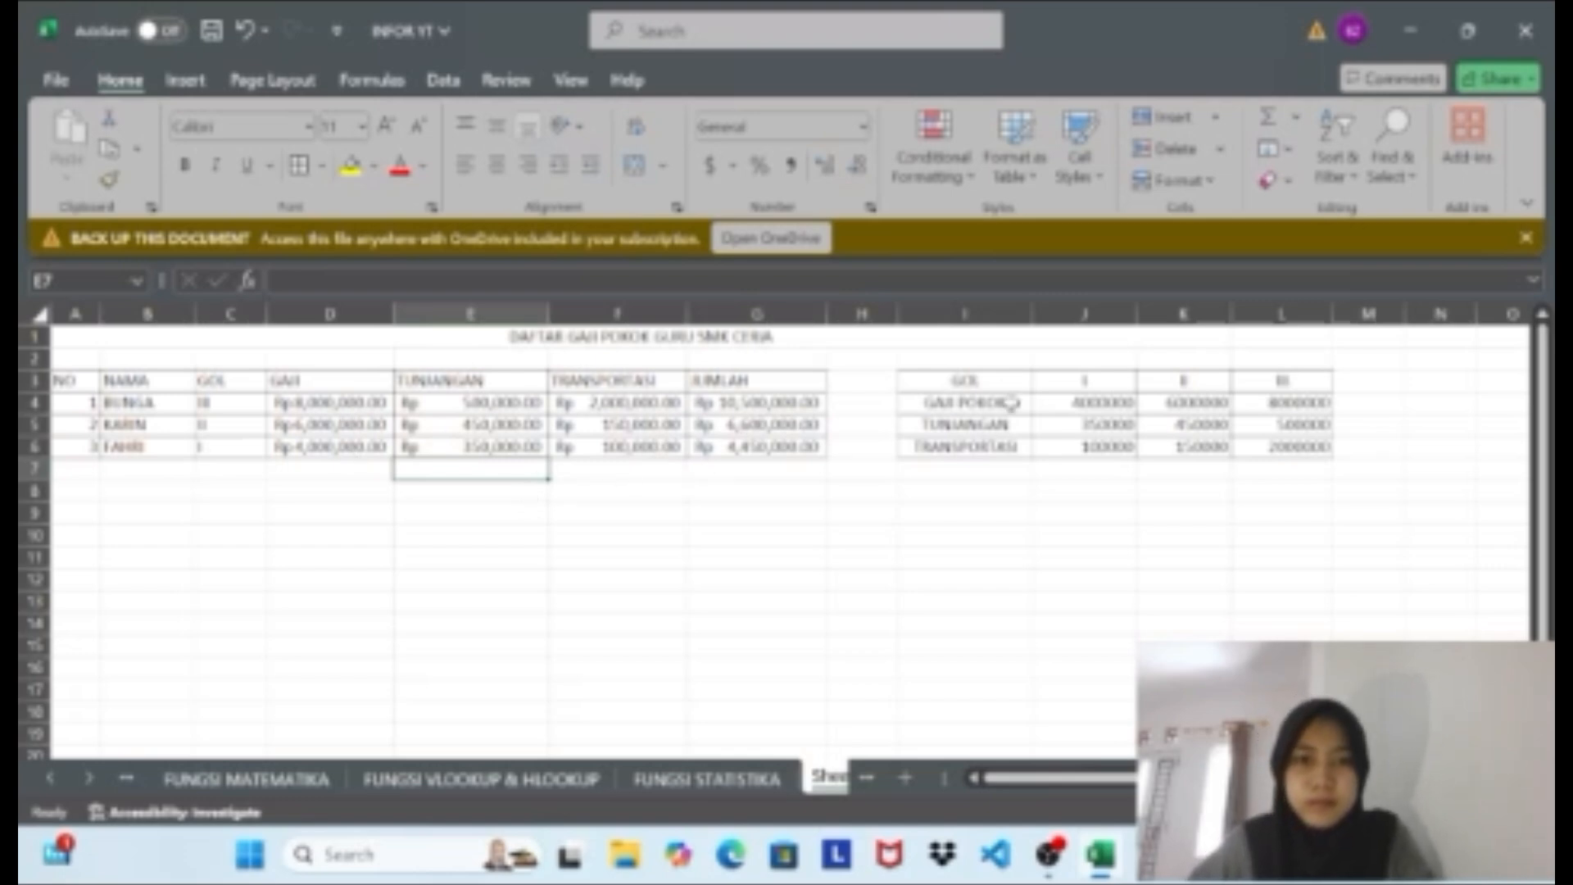
Format the reference table amounts J4:L6 as Accounting with the Rp Indonesian symbol, and widen columns J to L to fit them.
left_click_drag(1168, 407, 1290, 447)
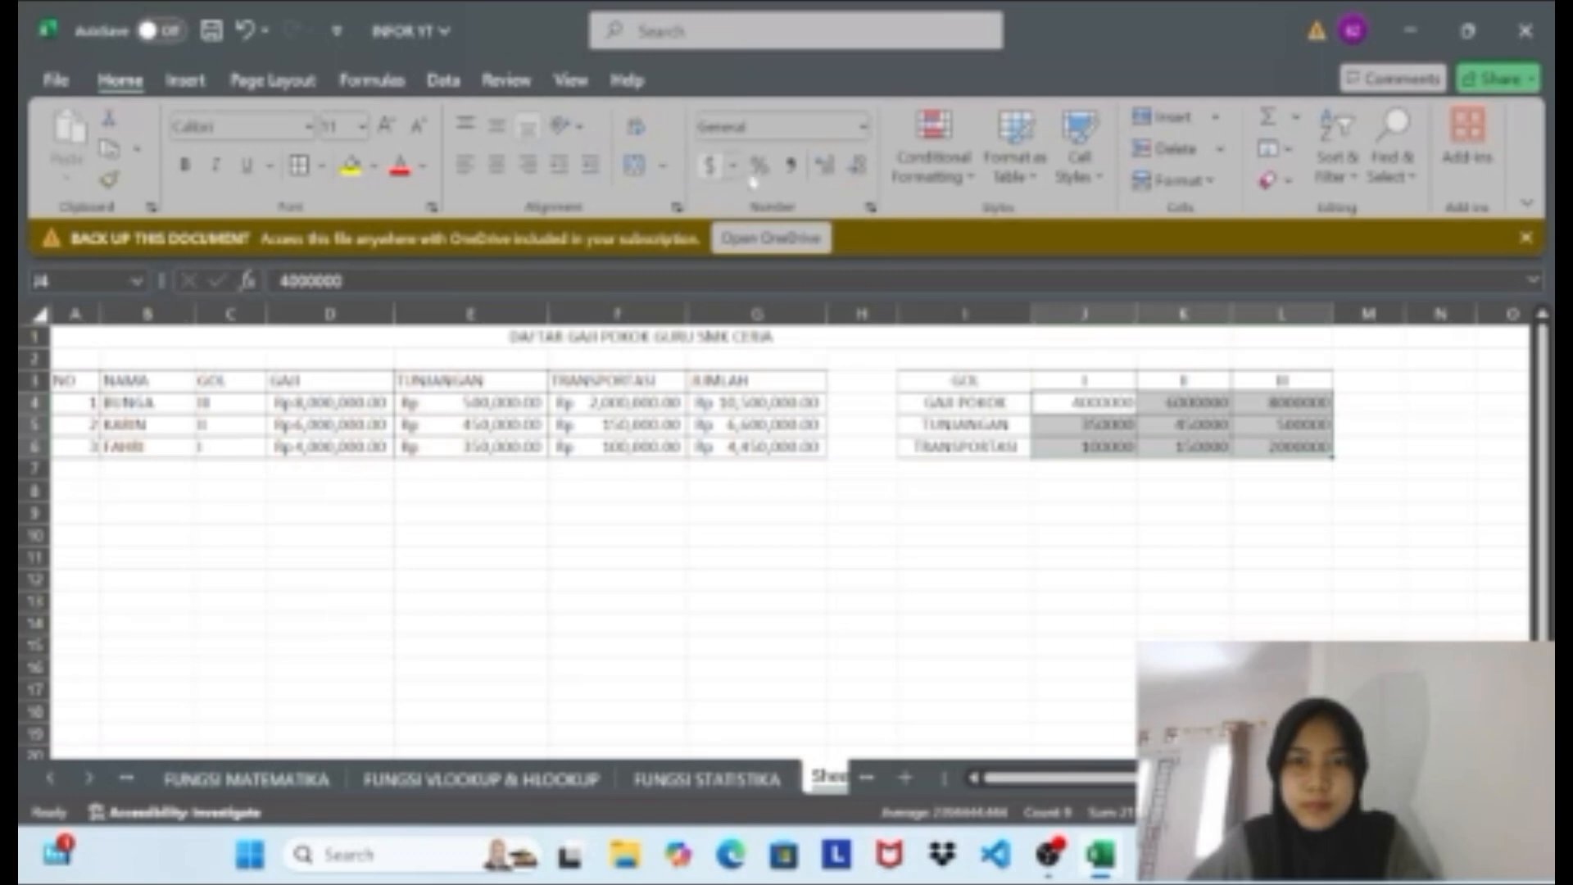
left_click(735, 172)
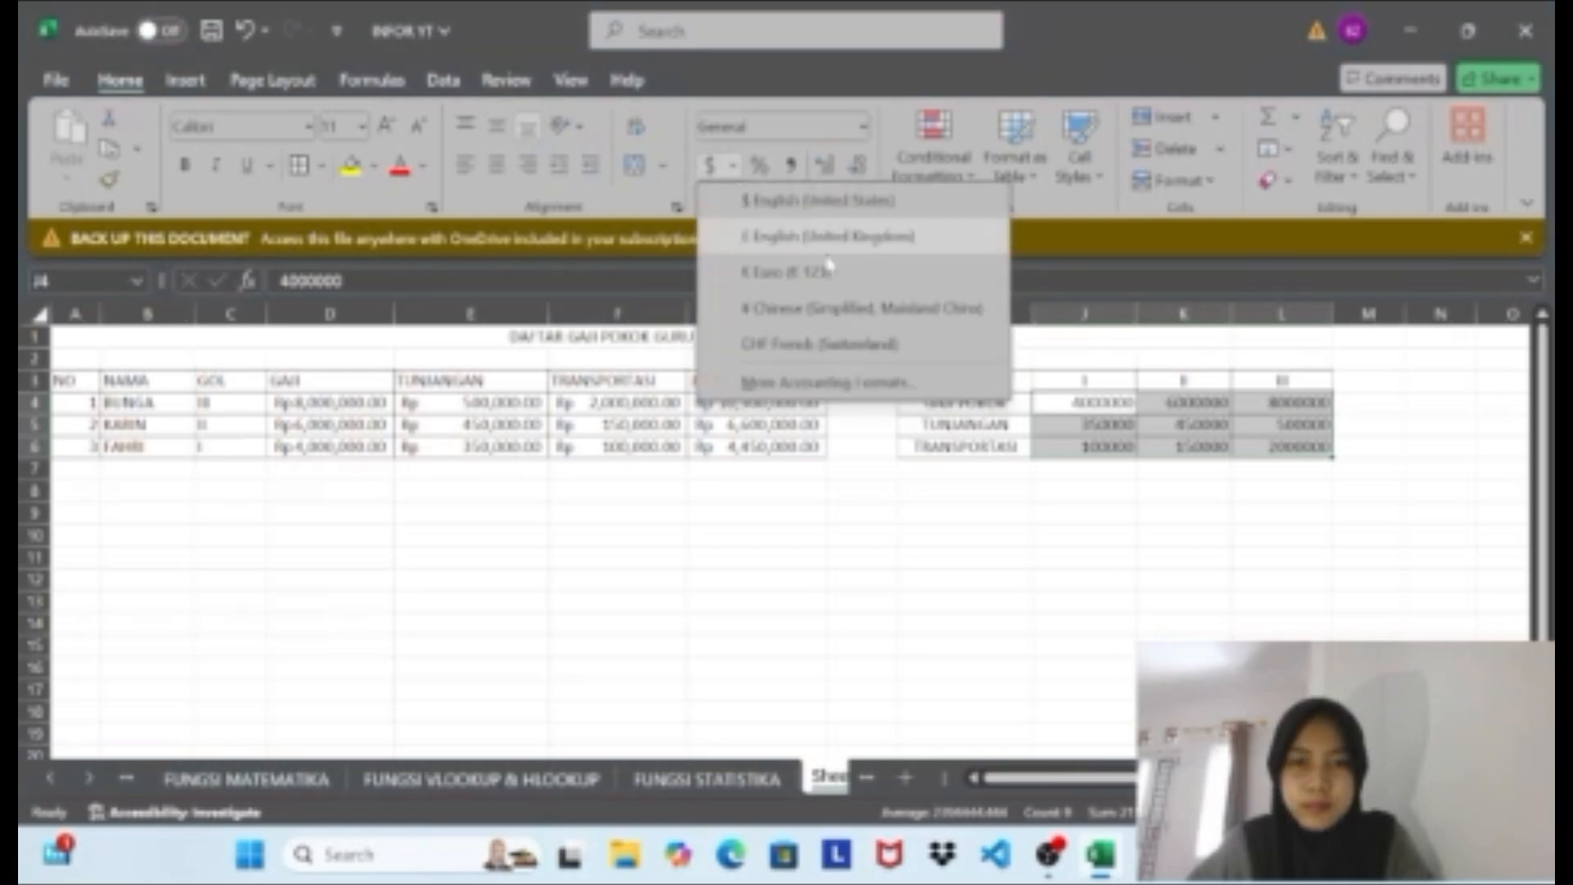
left_click(831, 386)
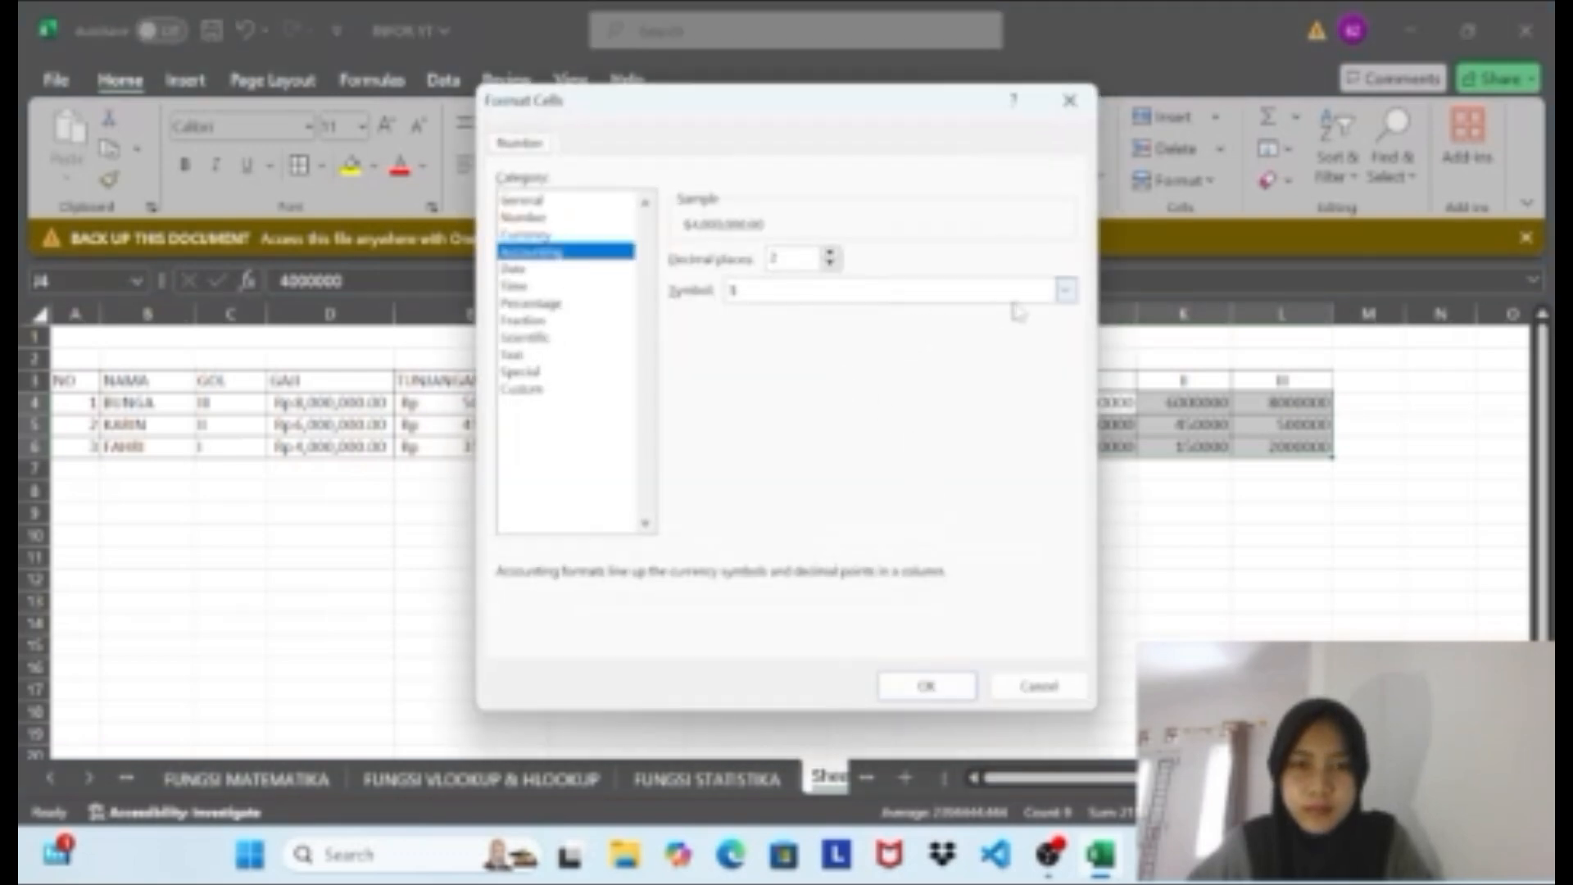
left_click(1068, 291)
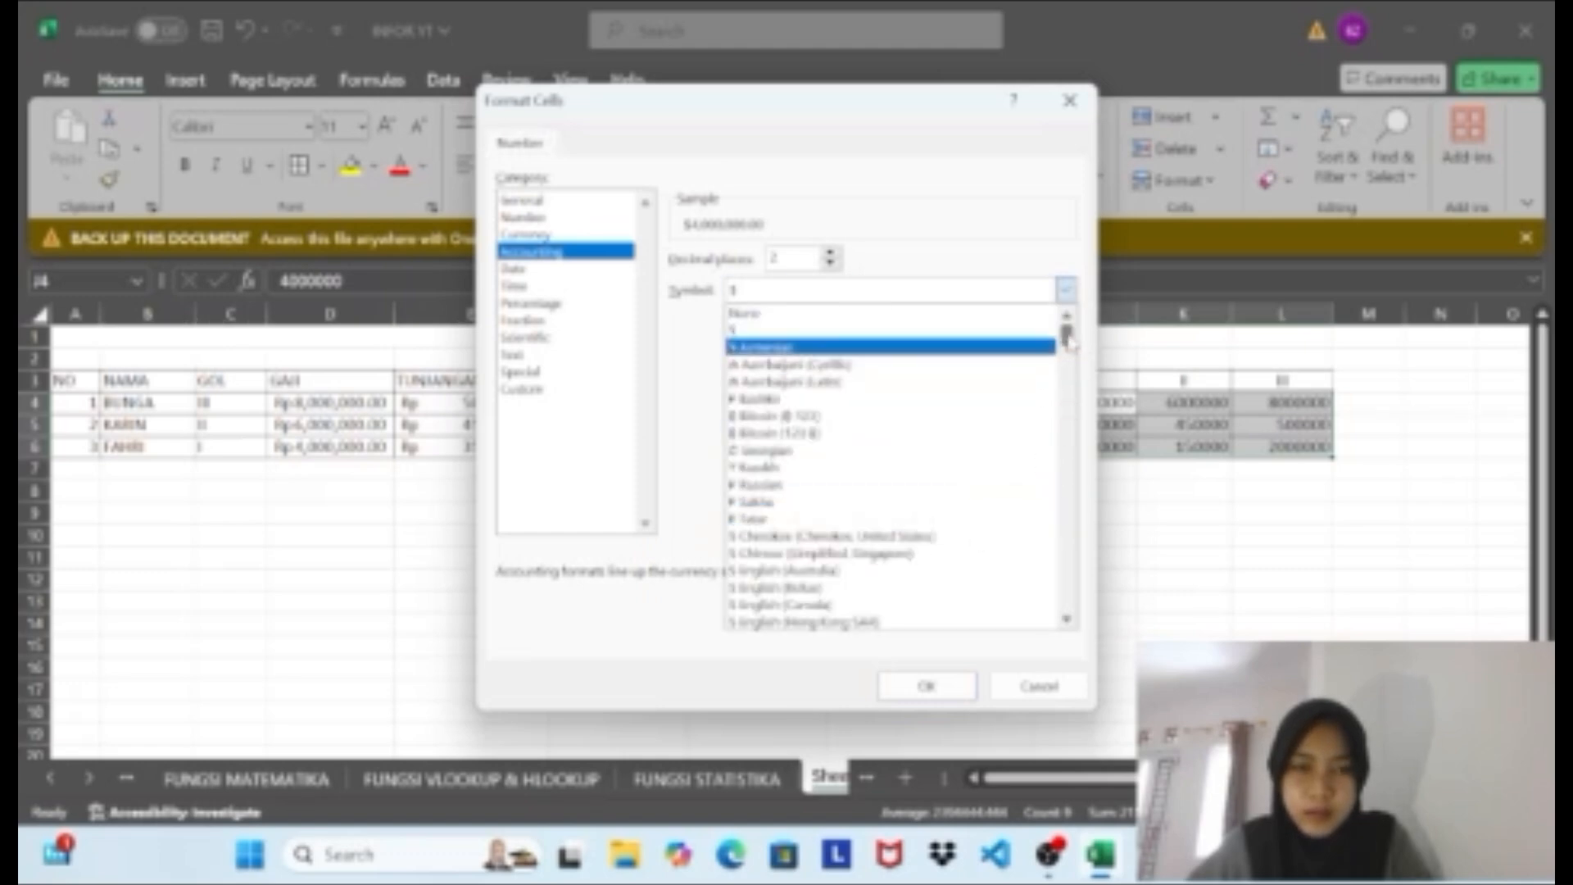
left_click_drag(1067, 338, 1046, 461)
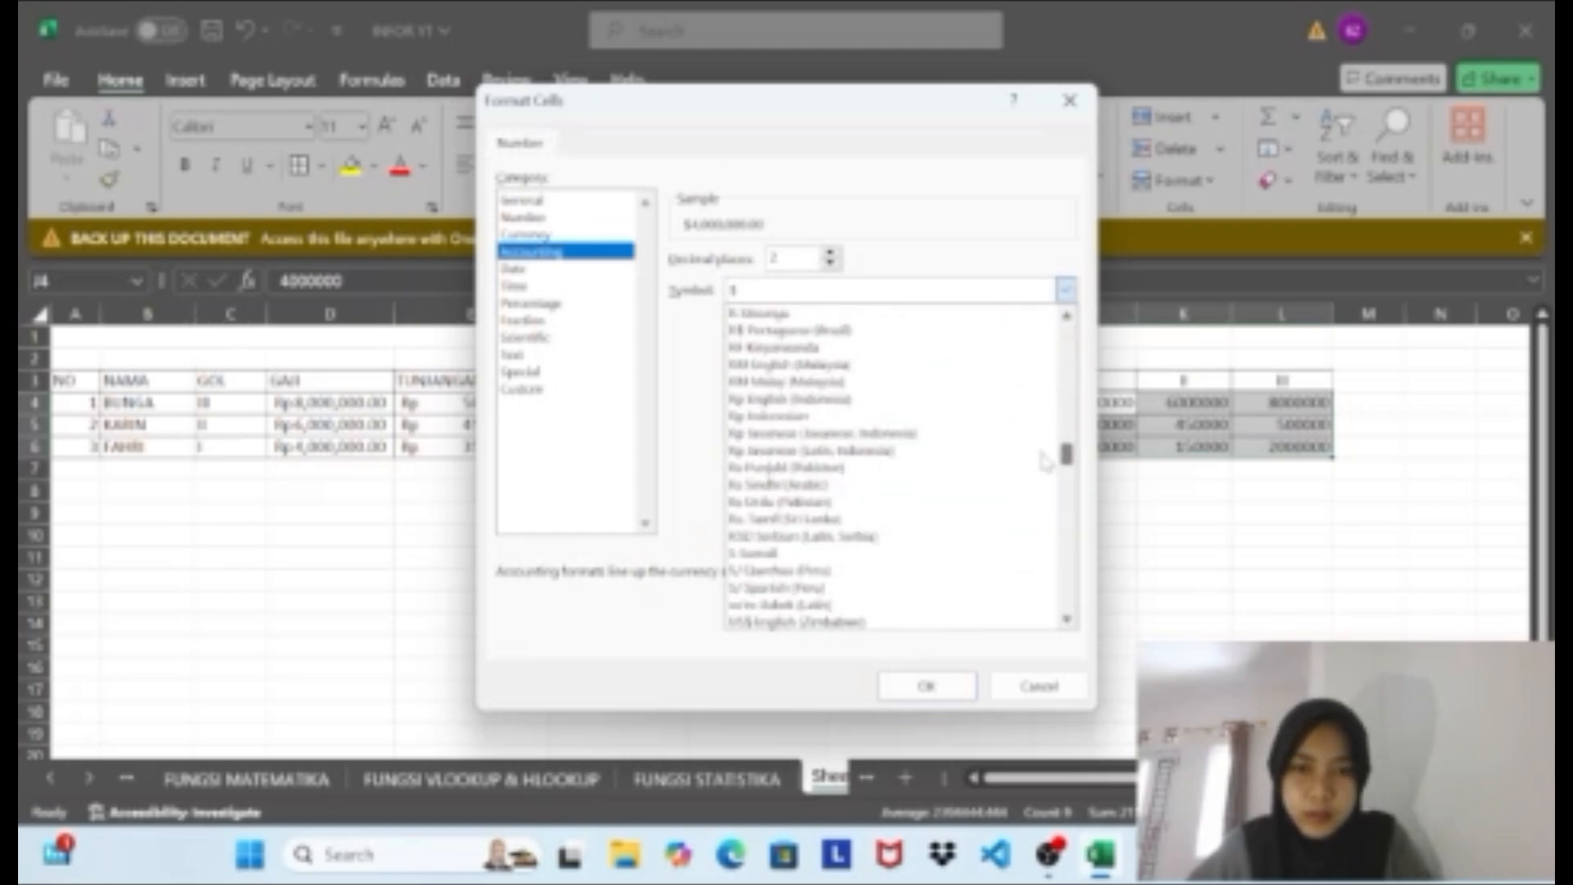
left_click(997, 418)
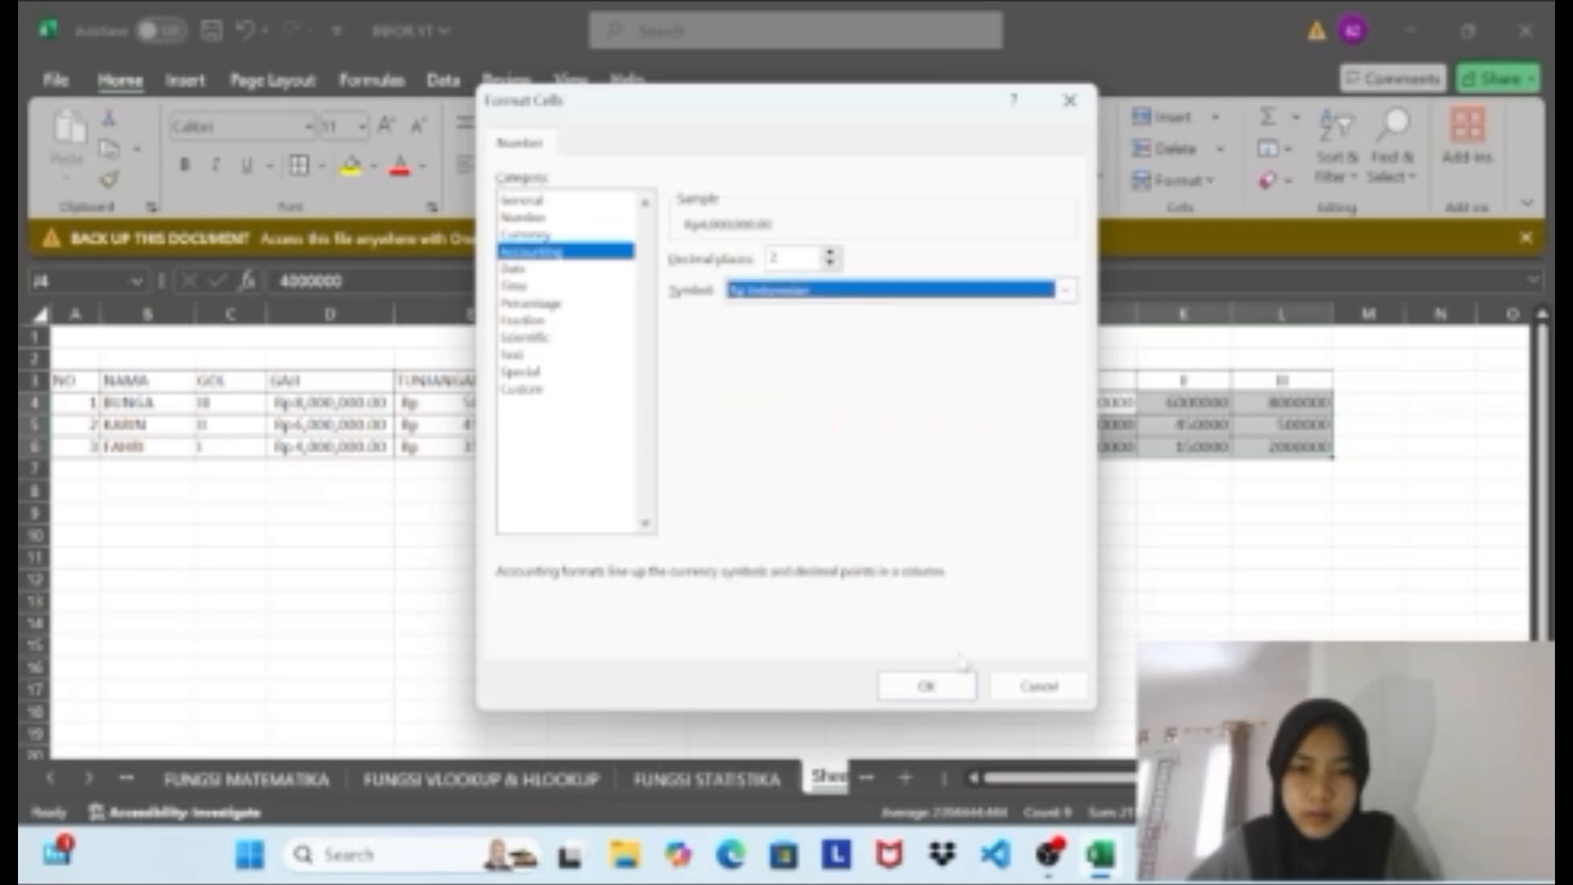
left_click(940, 685)
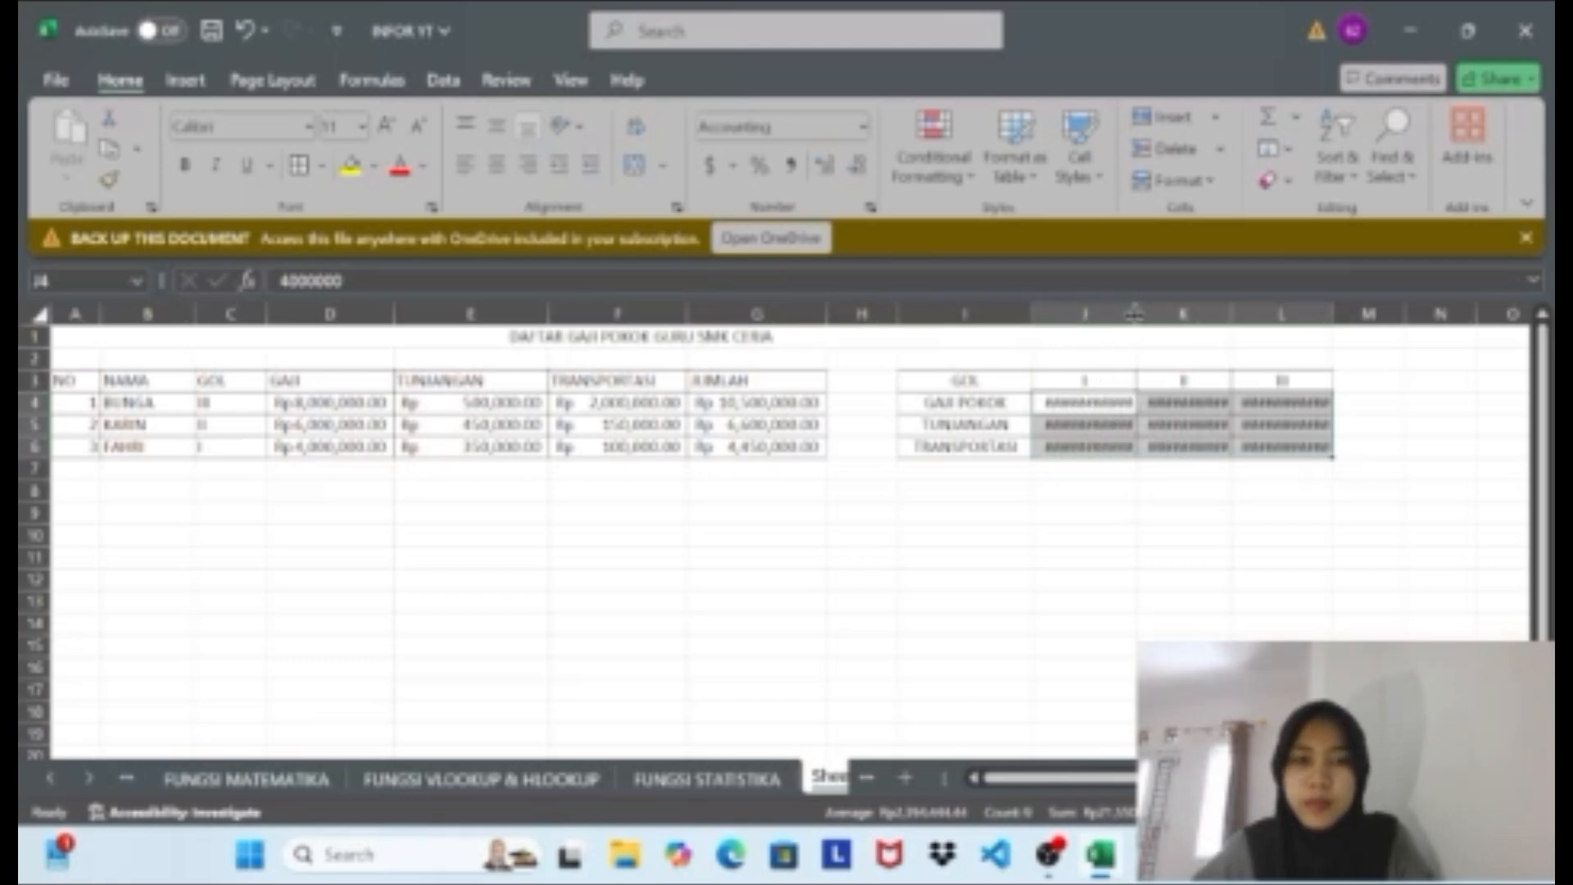
left_click_drag(1137, 314, 1335, 314)
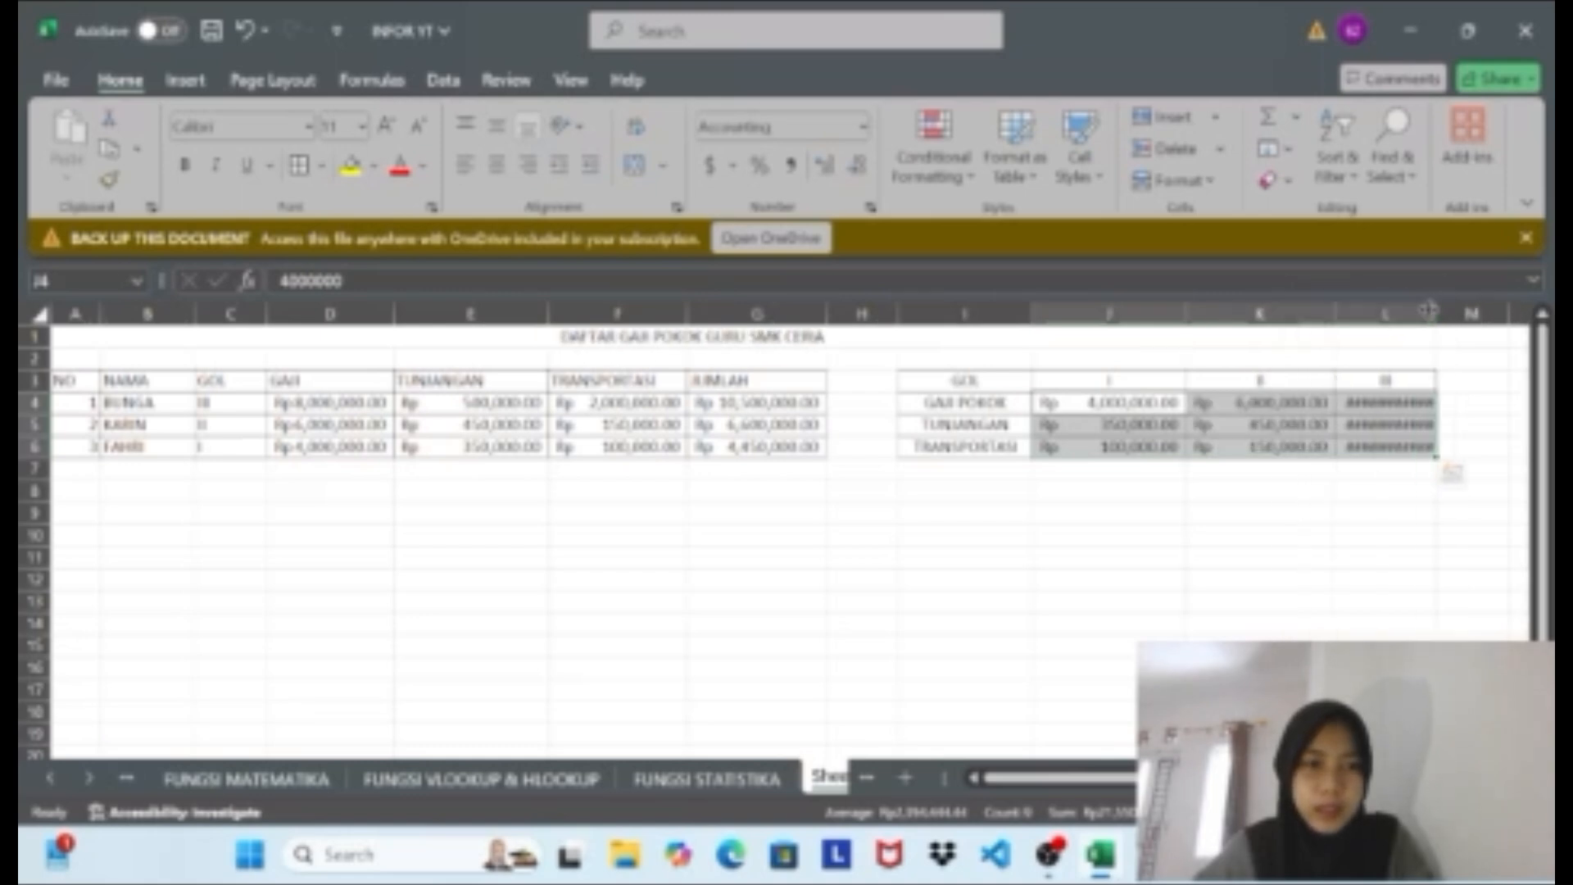
left_click_drag(1434, 313, 1483, 313)
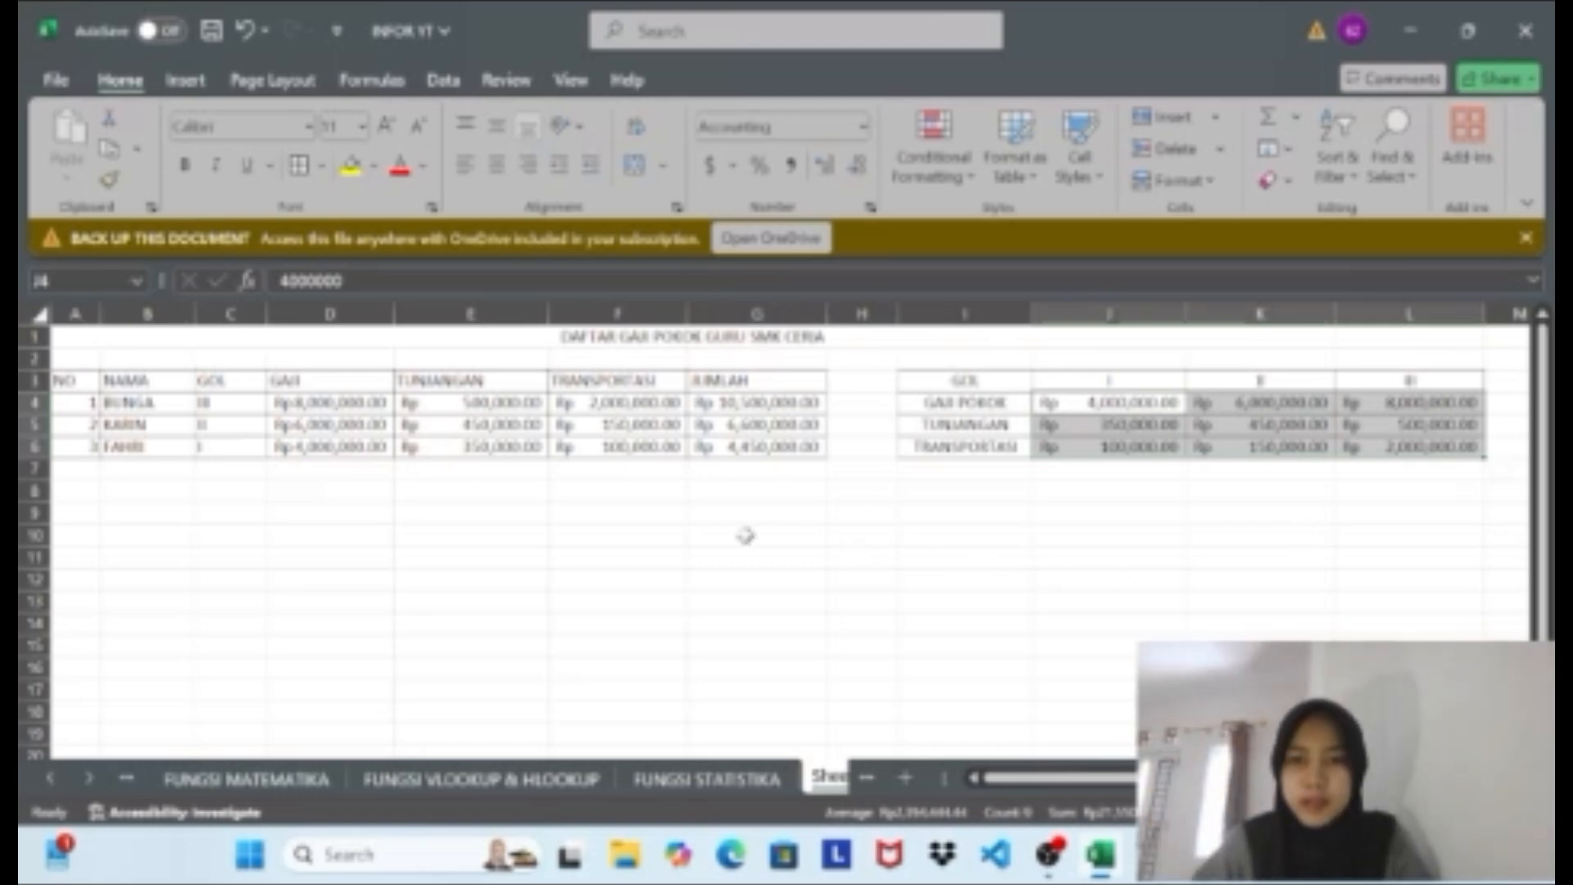
Center the contents of A3:C6 and the salary table headings in D3:G3.
left_click_drag(80, 380, 240, 435)
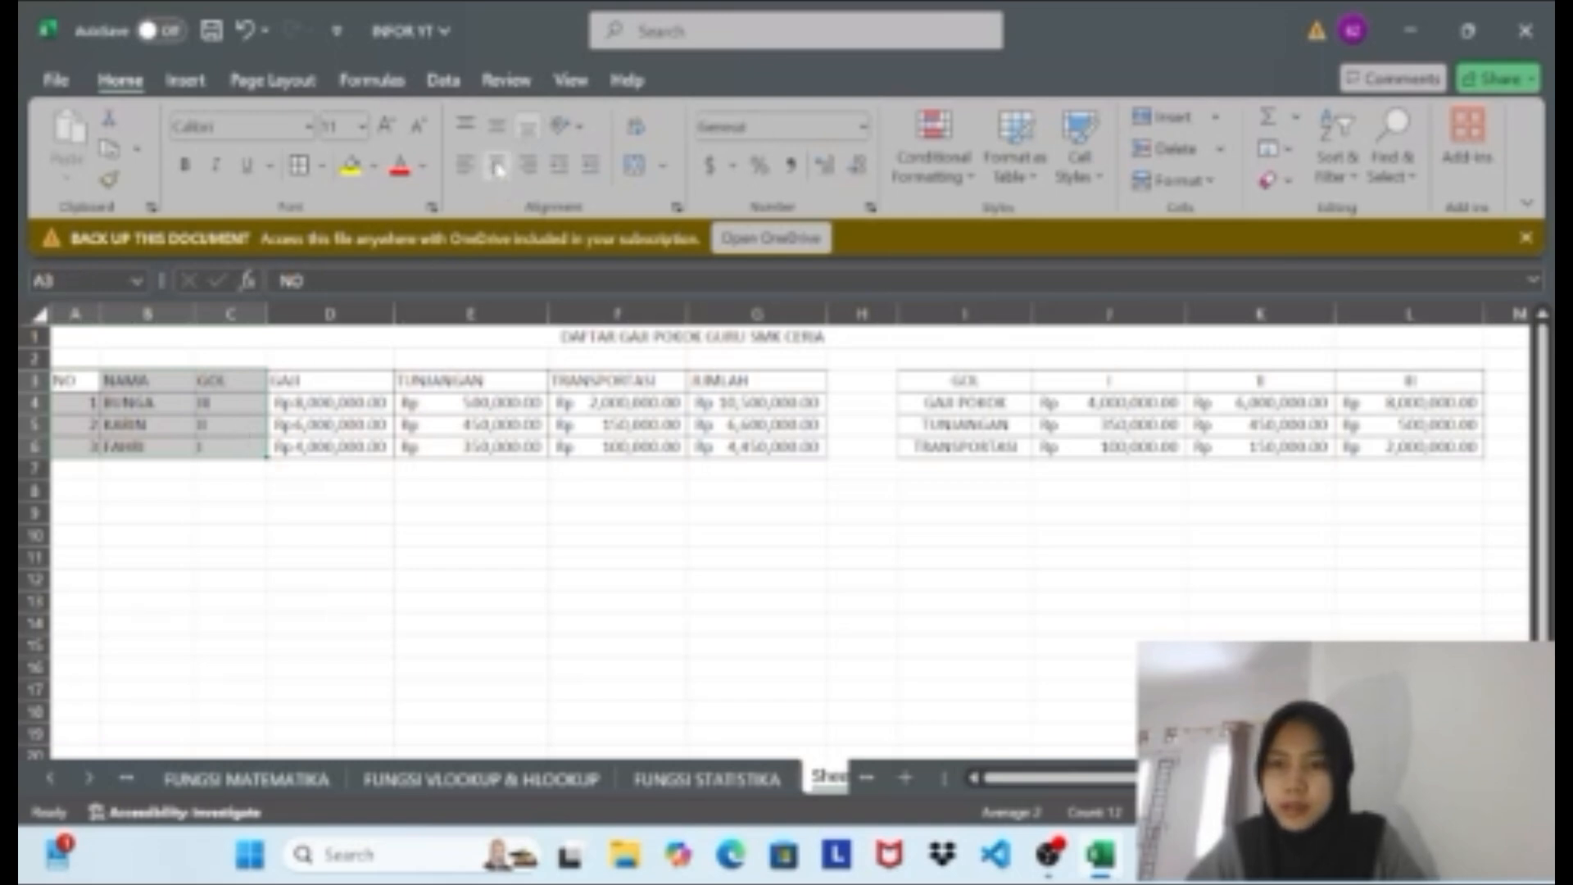
left_click(497, 164)
left_click_drag(364, 385, 808, 380)
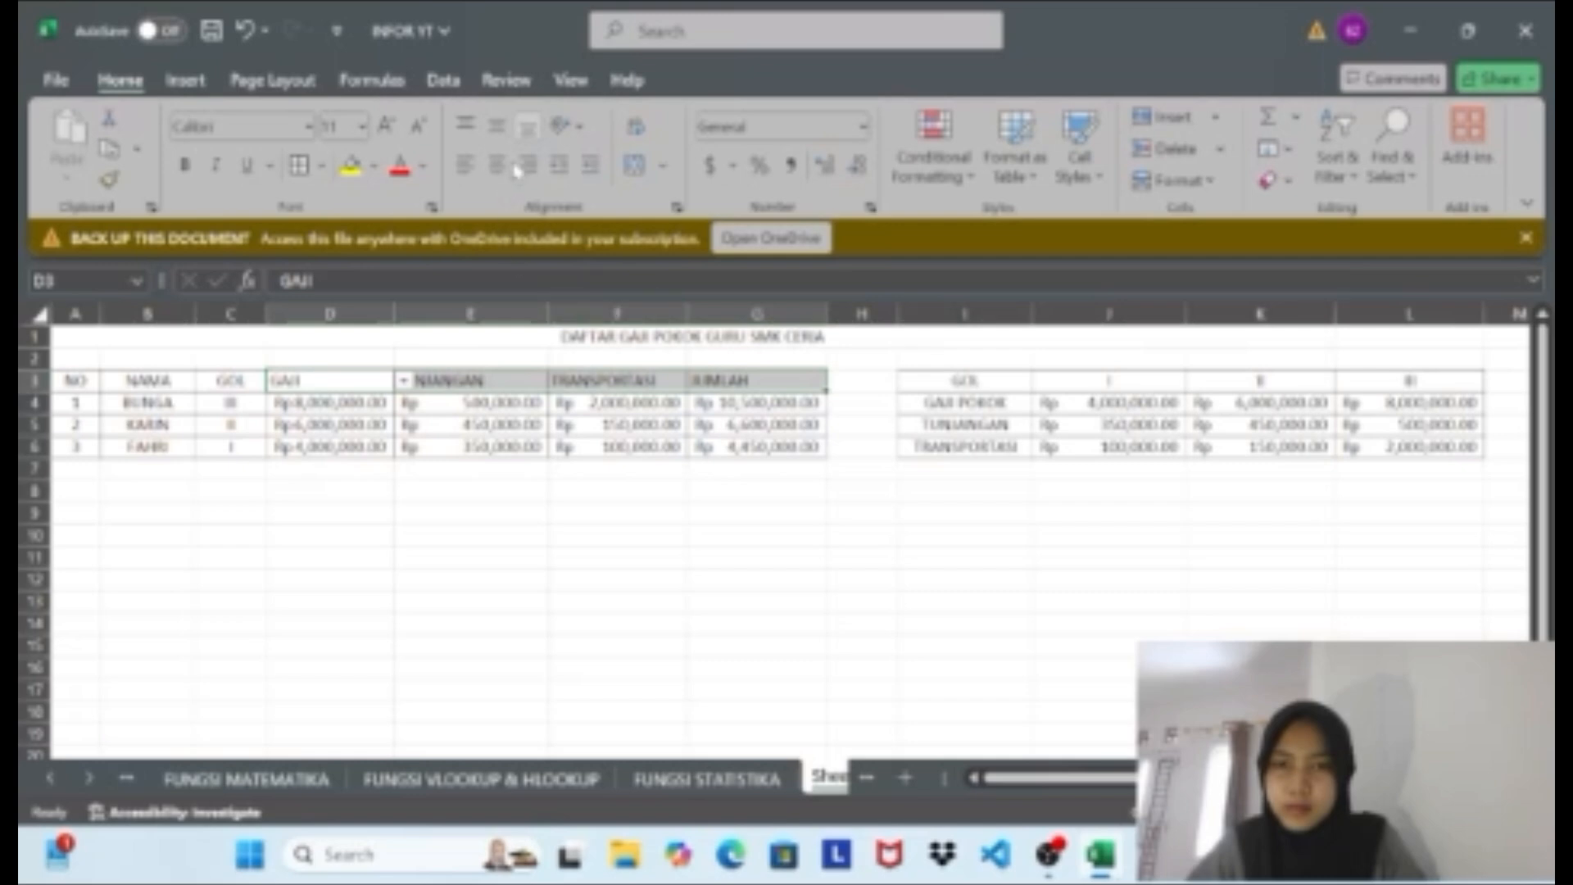
left_click(498, 165)
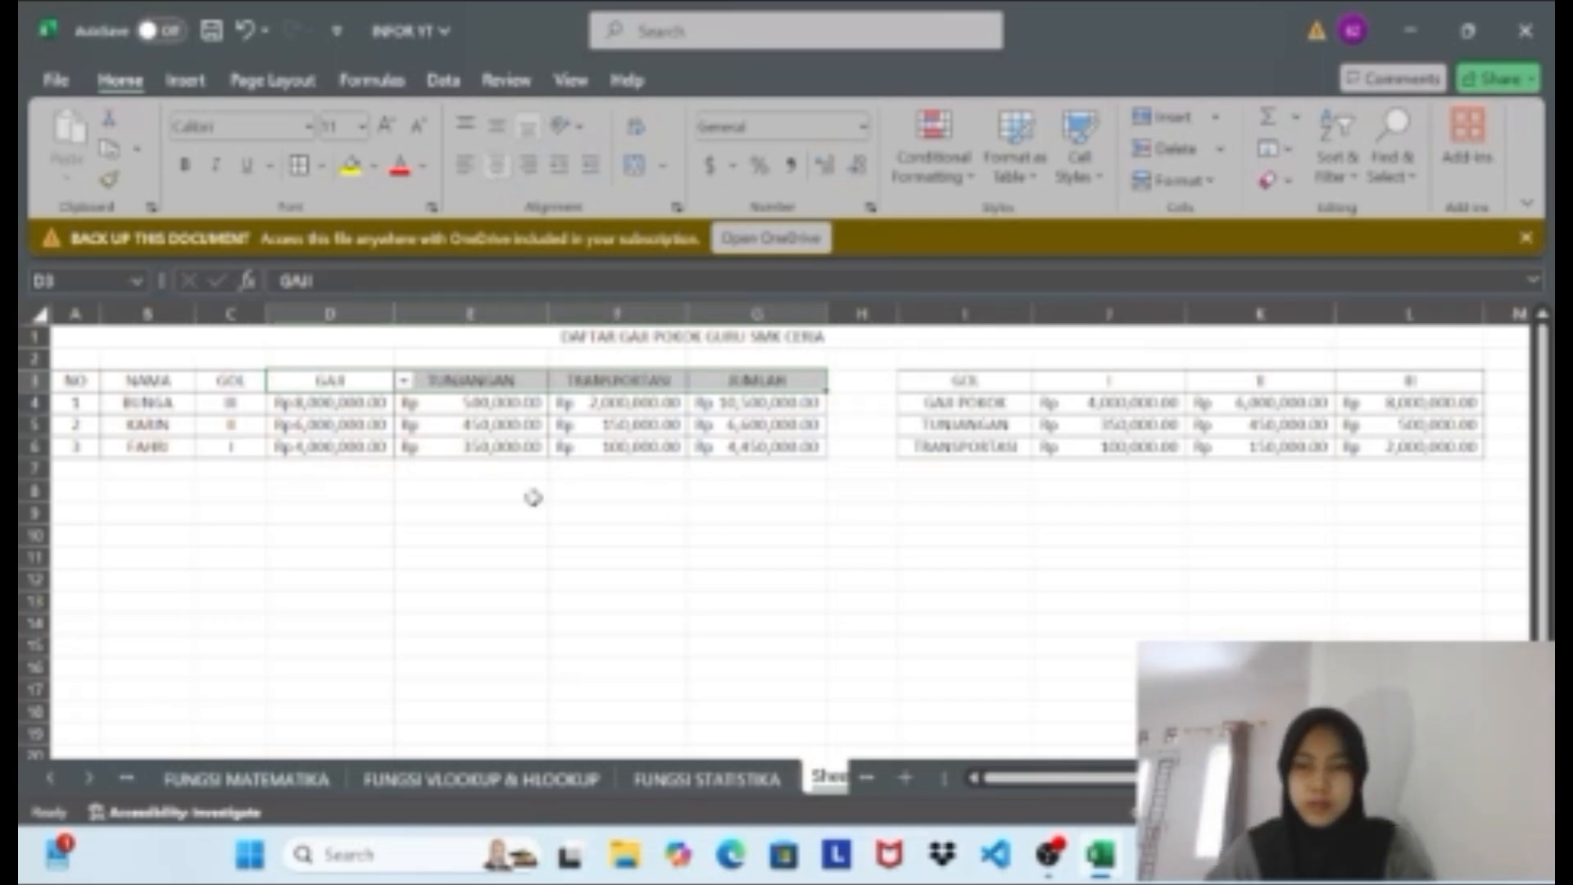
Fill the header rows A3:G3 and I3:L3 with light gold and make their text bold.
left_click(82, 381)
left_click_drag(125, 381, 757, 381)
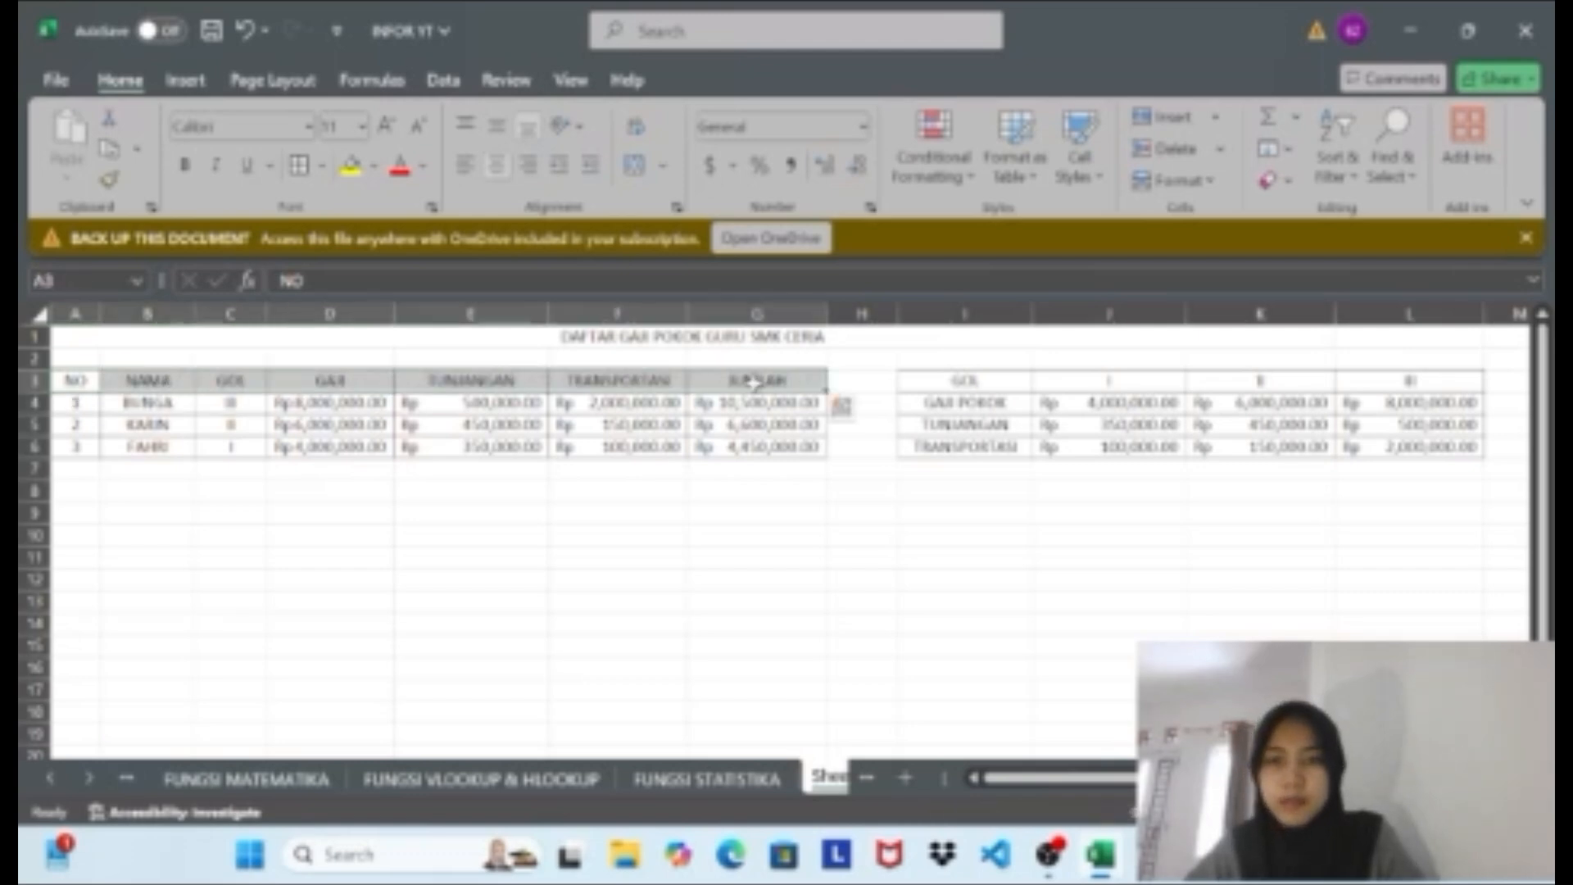
left_click(378, 166)
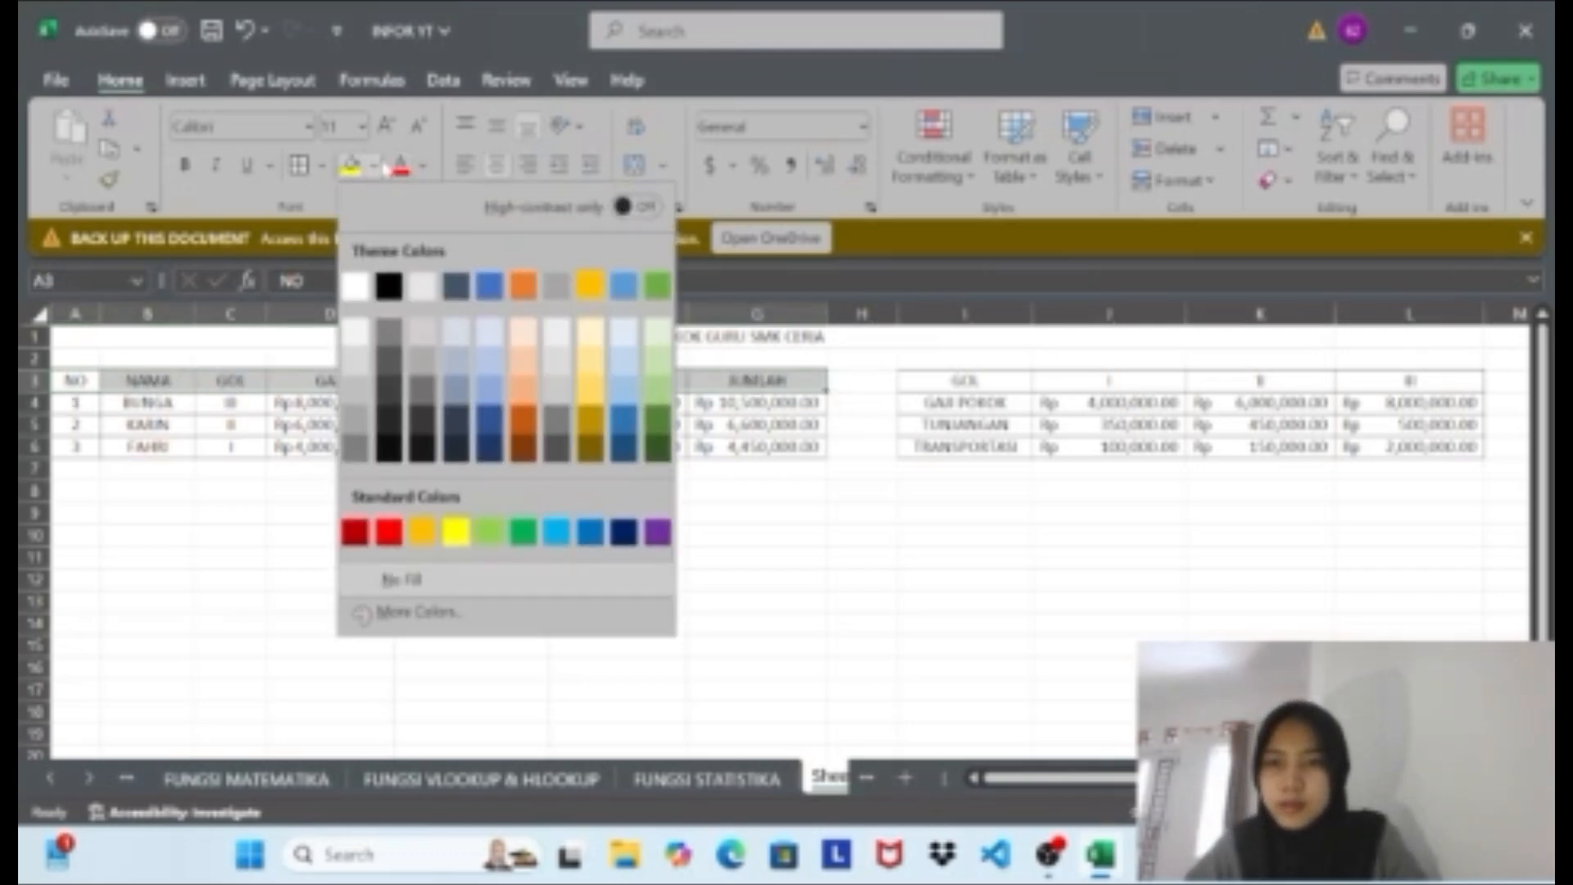
left_click(591, 374)
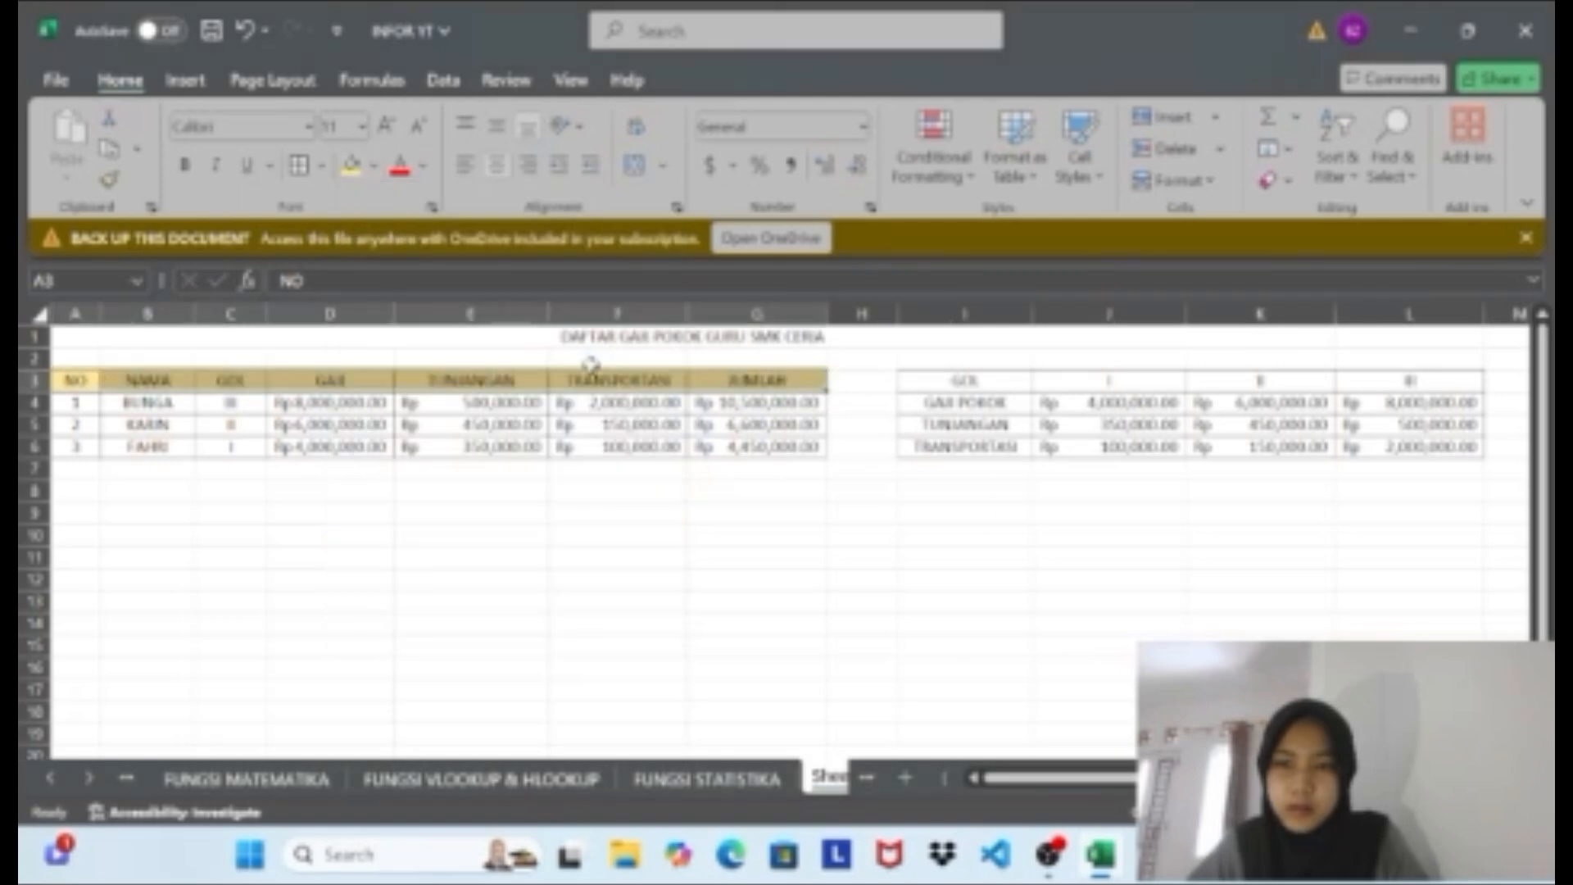
left_click_drag(932, 379, 1406, 384)
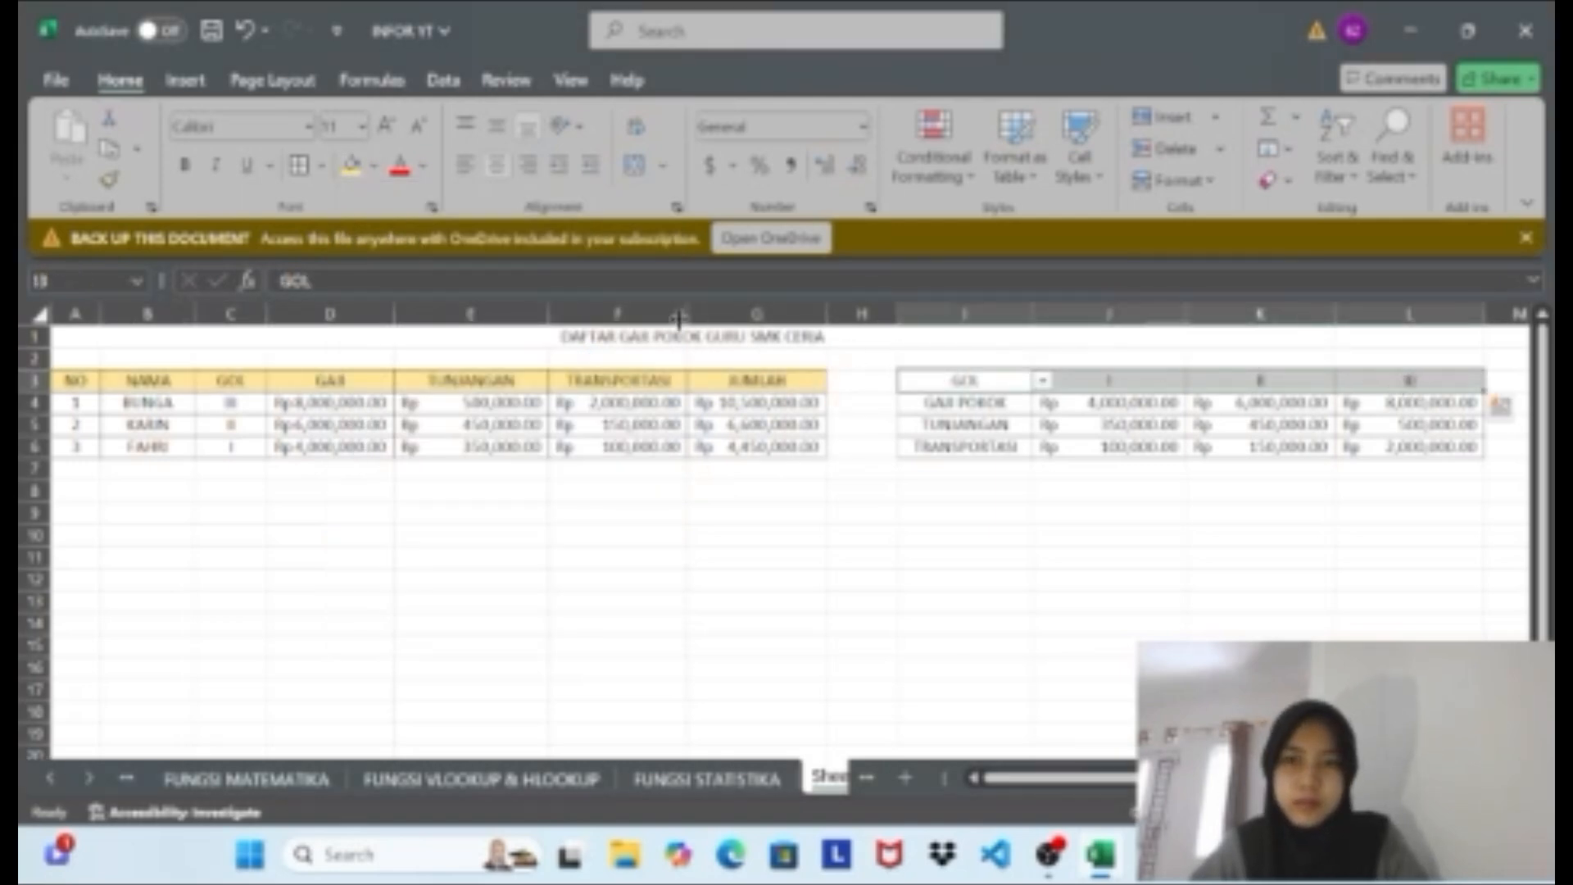
left_click(347, 170)
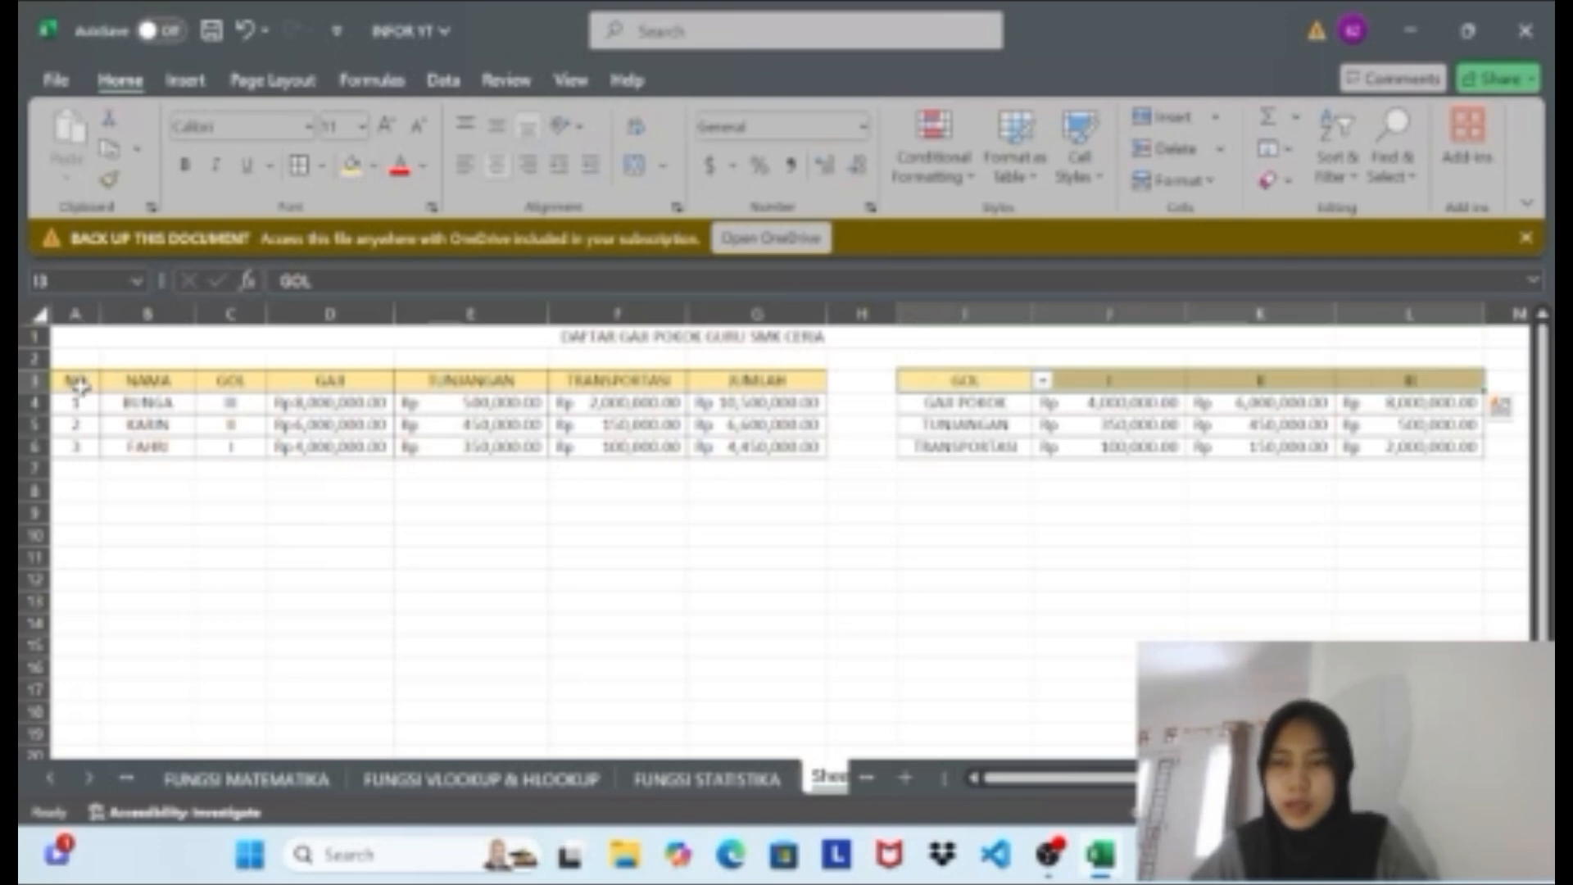
left_click_drag(79, 385, 715, 385)
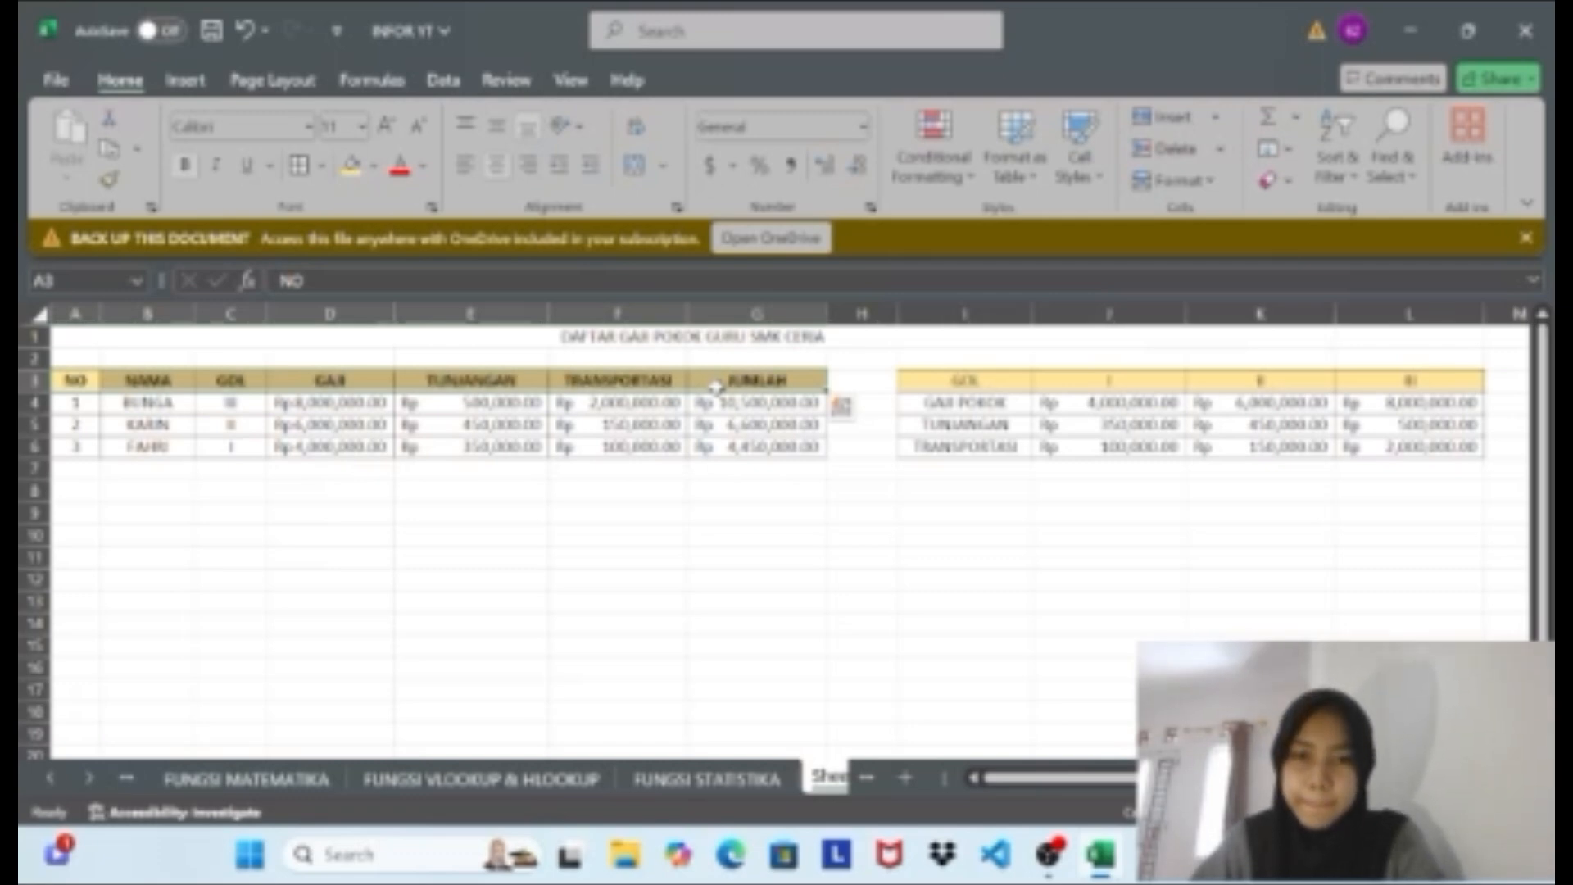
left_click_drag(936, 384, 1350, 381)
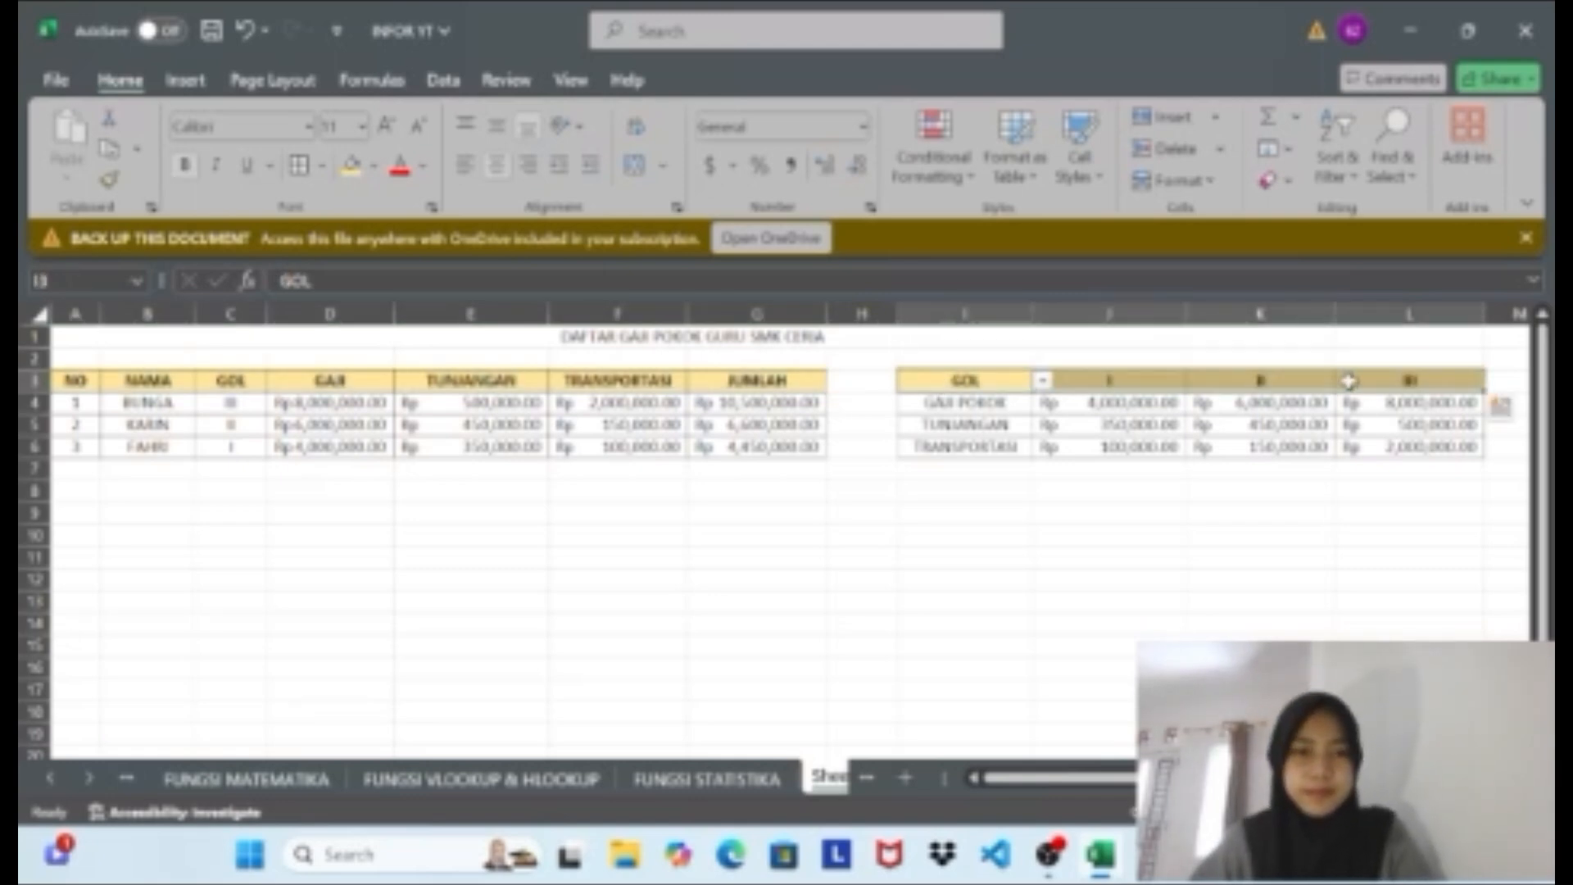
Make the merged salary list title in row 1 bold.
left_click(576, 337)
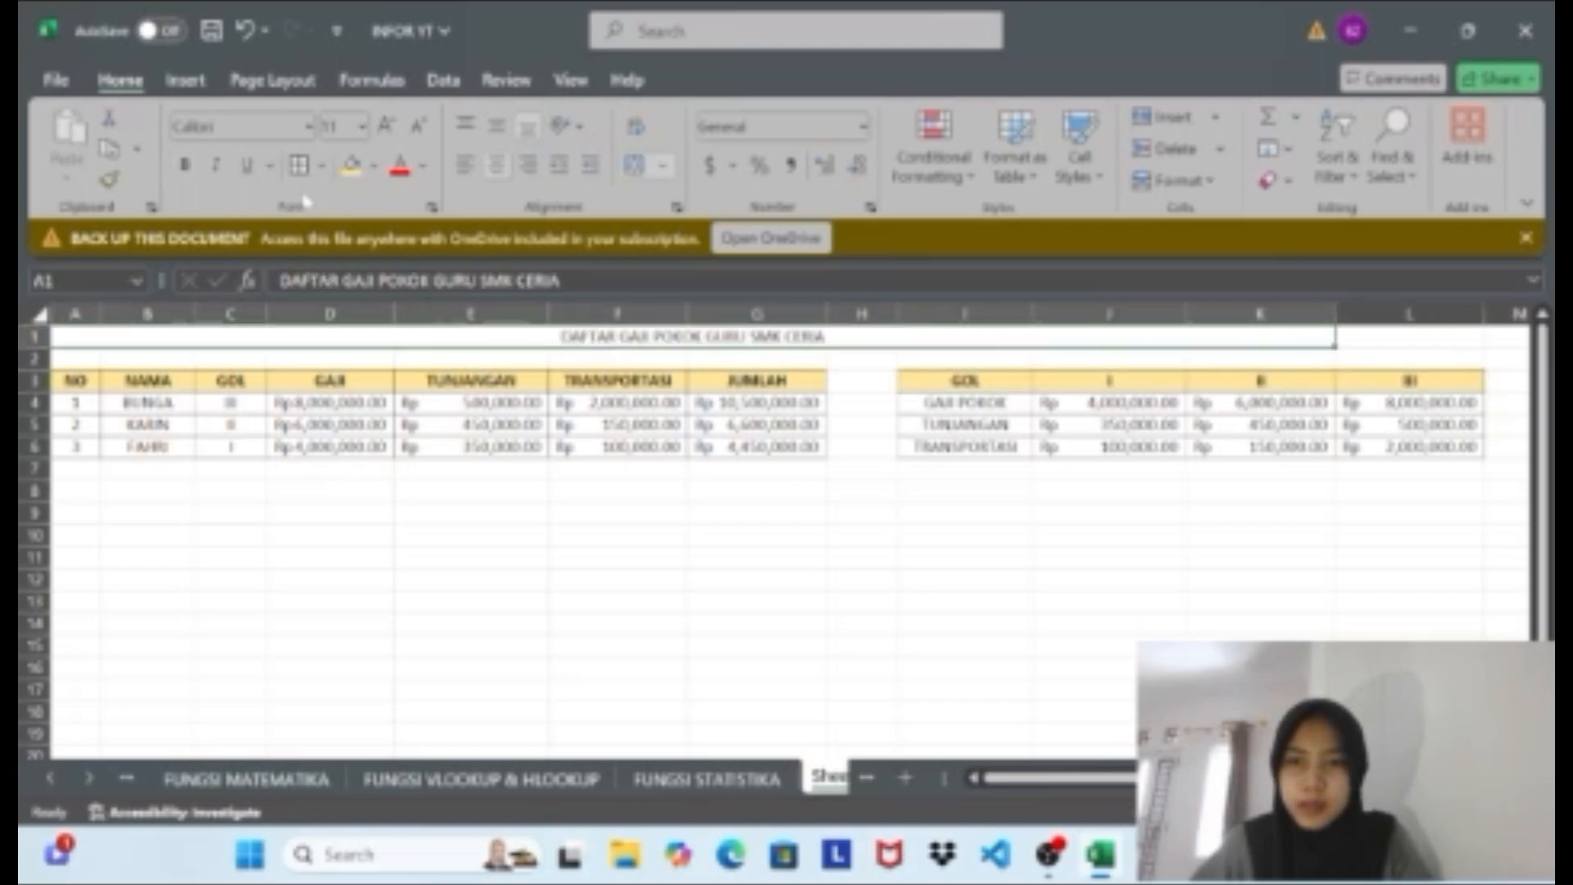
left_click(184, 167)
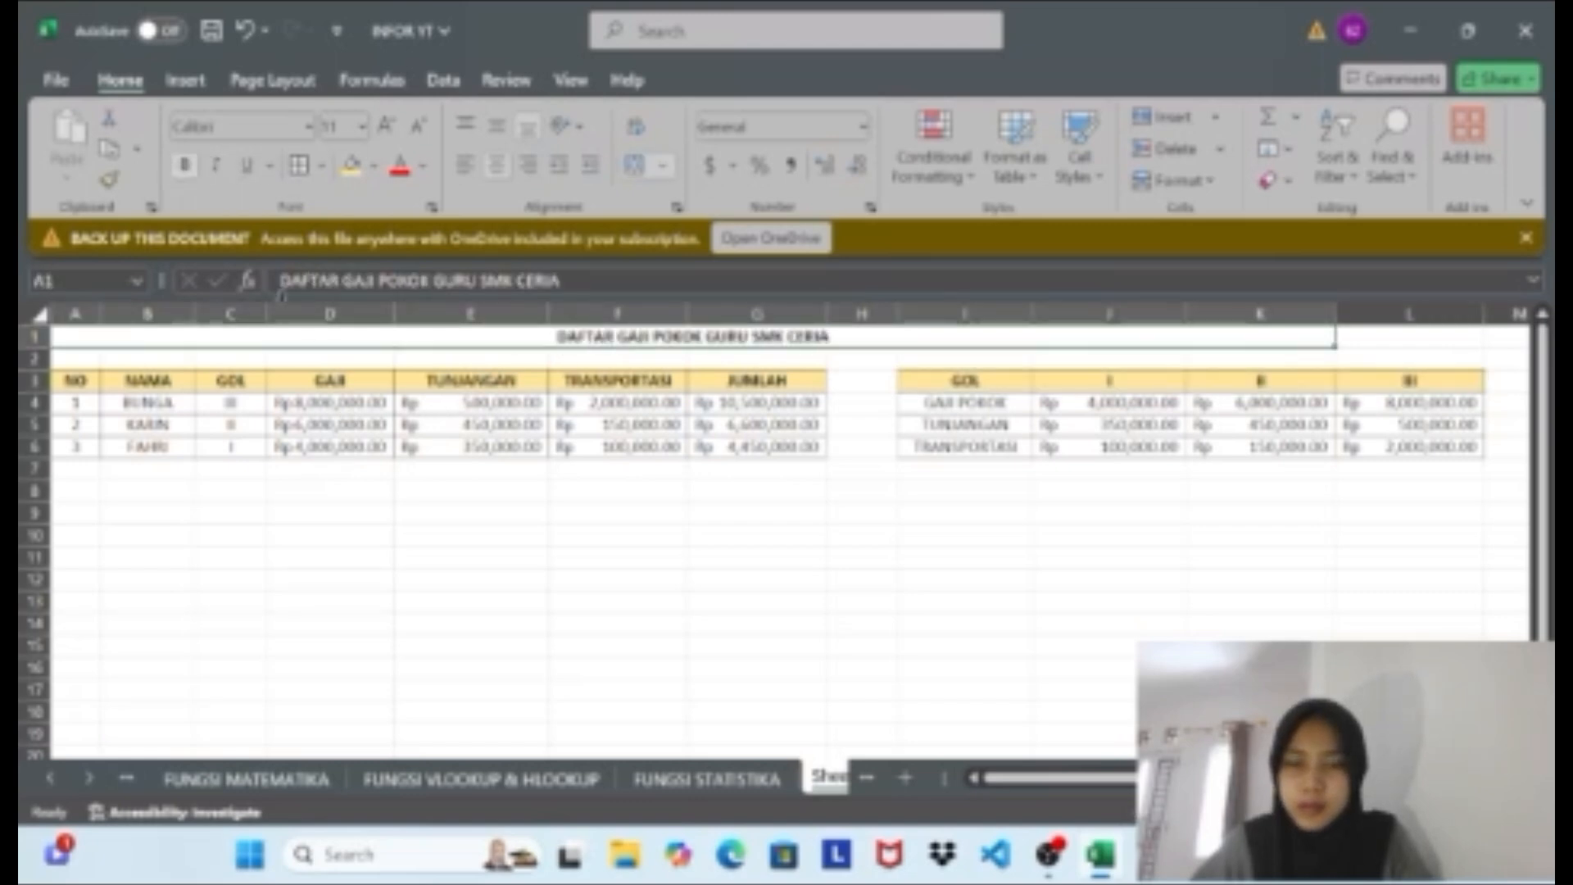
scroll(587, 525, "right", 2)
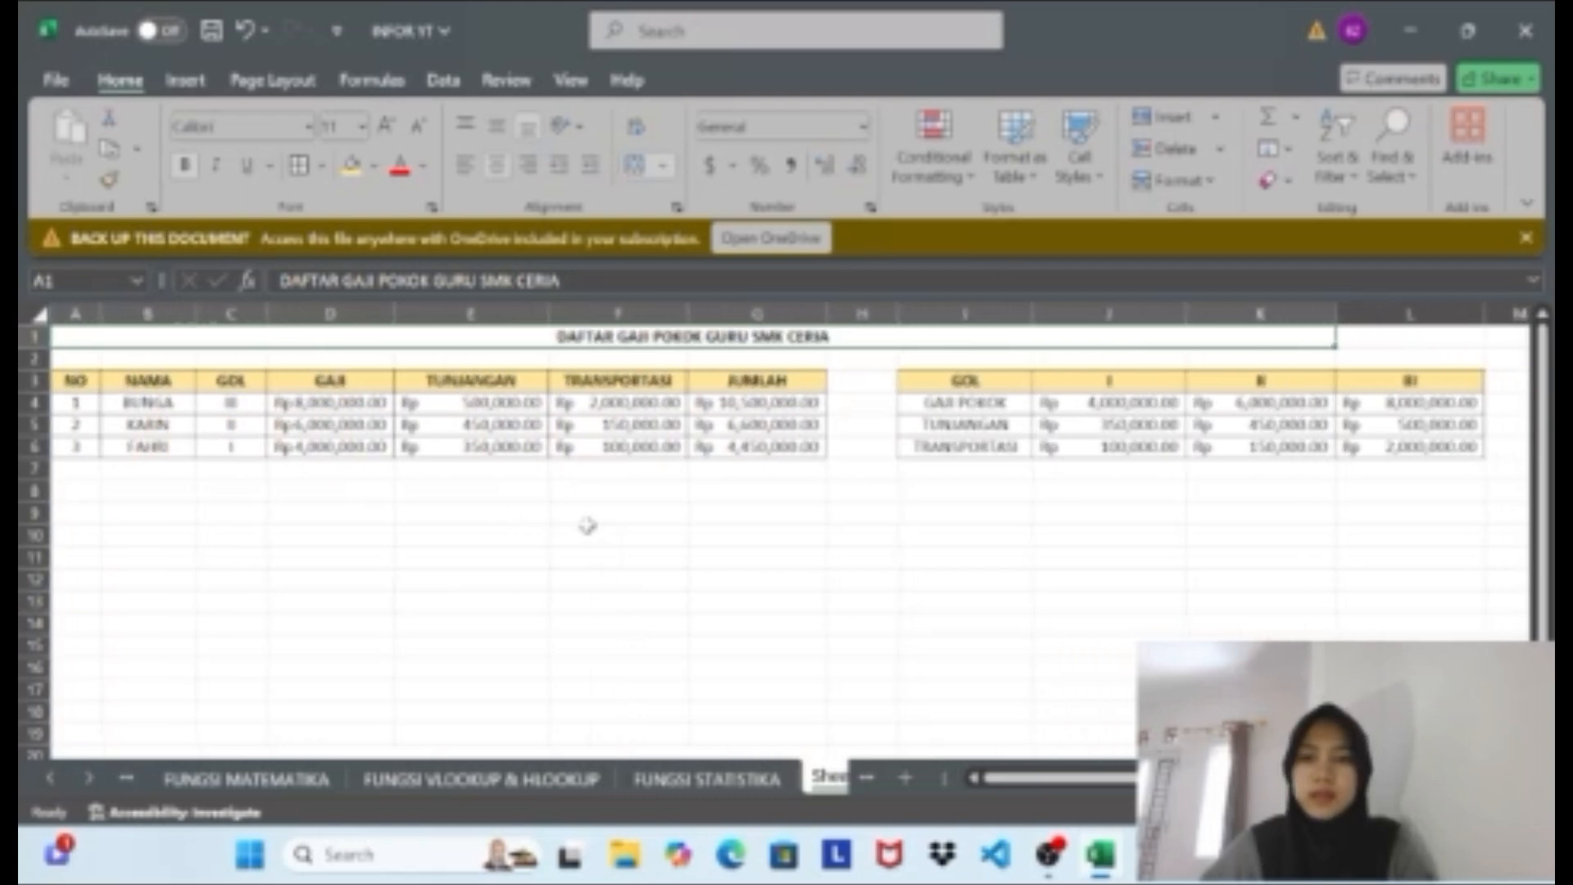
scroll(587, 525, "right", 1)
scroll(587, 525, "left", 3)
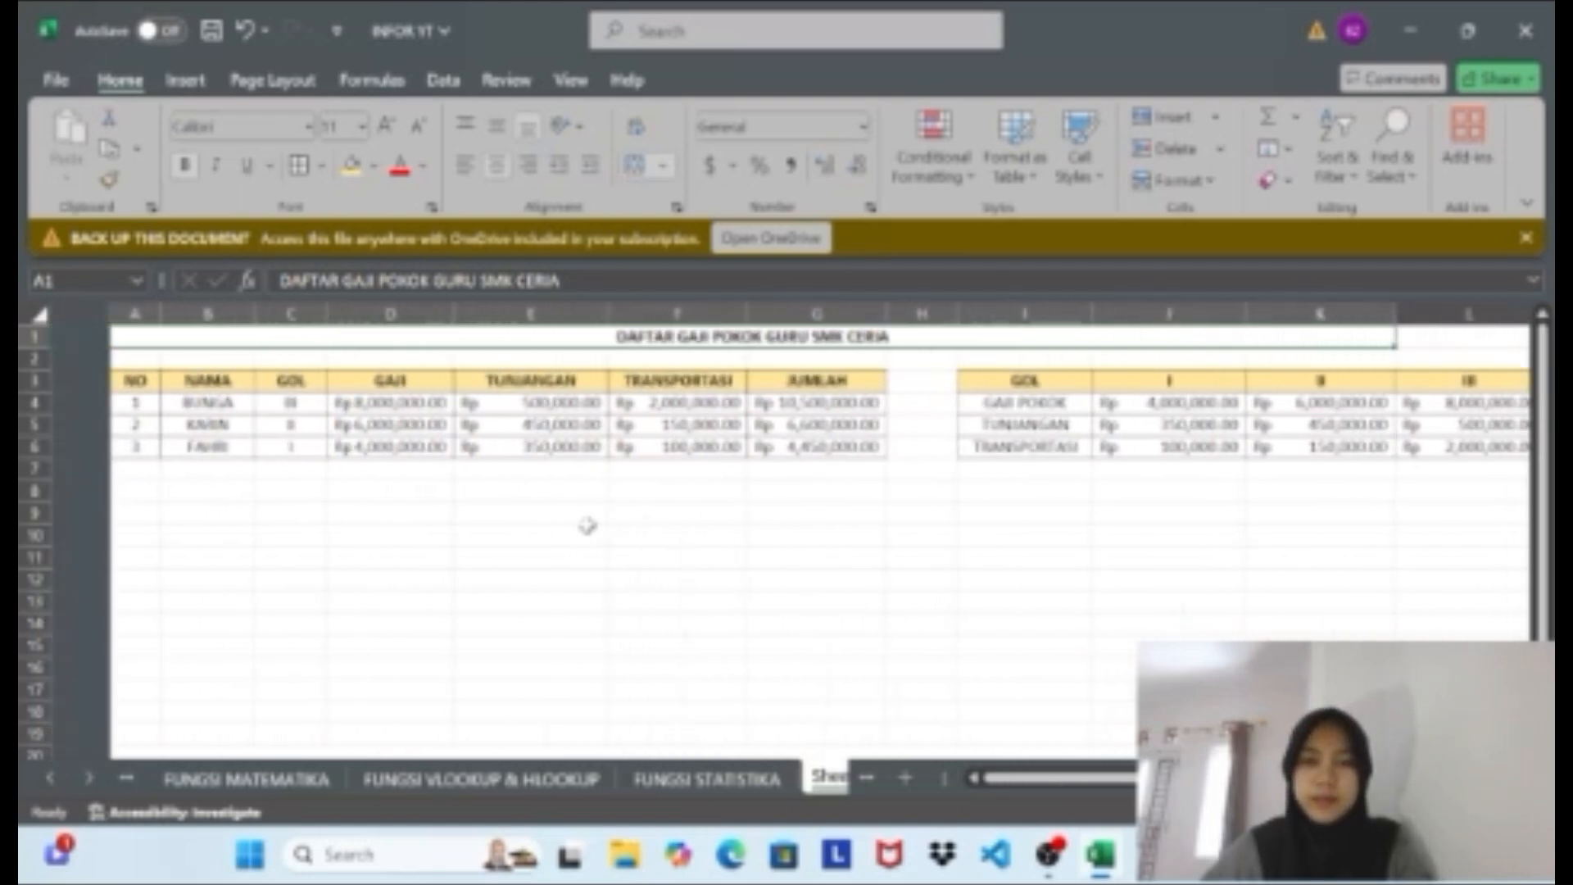
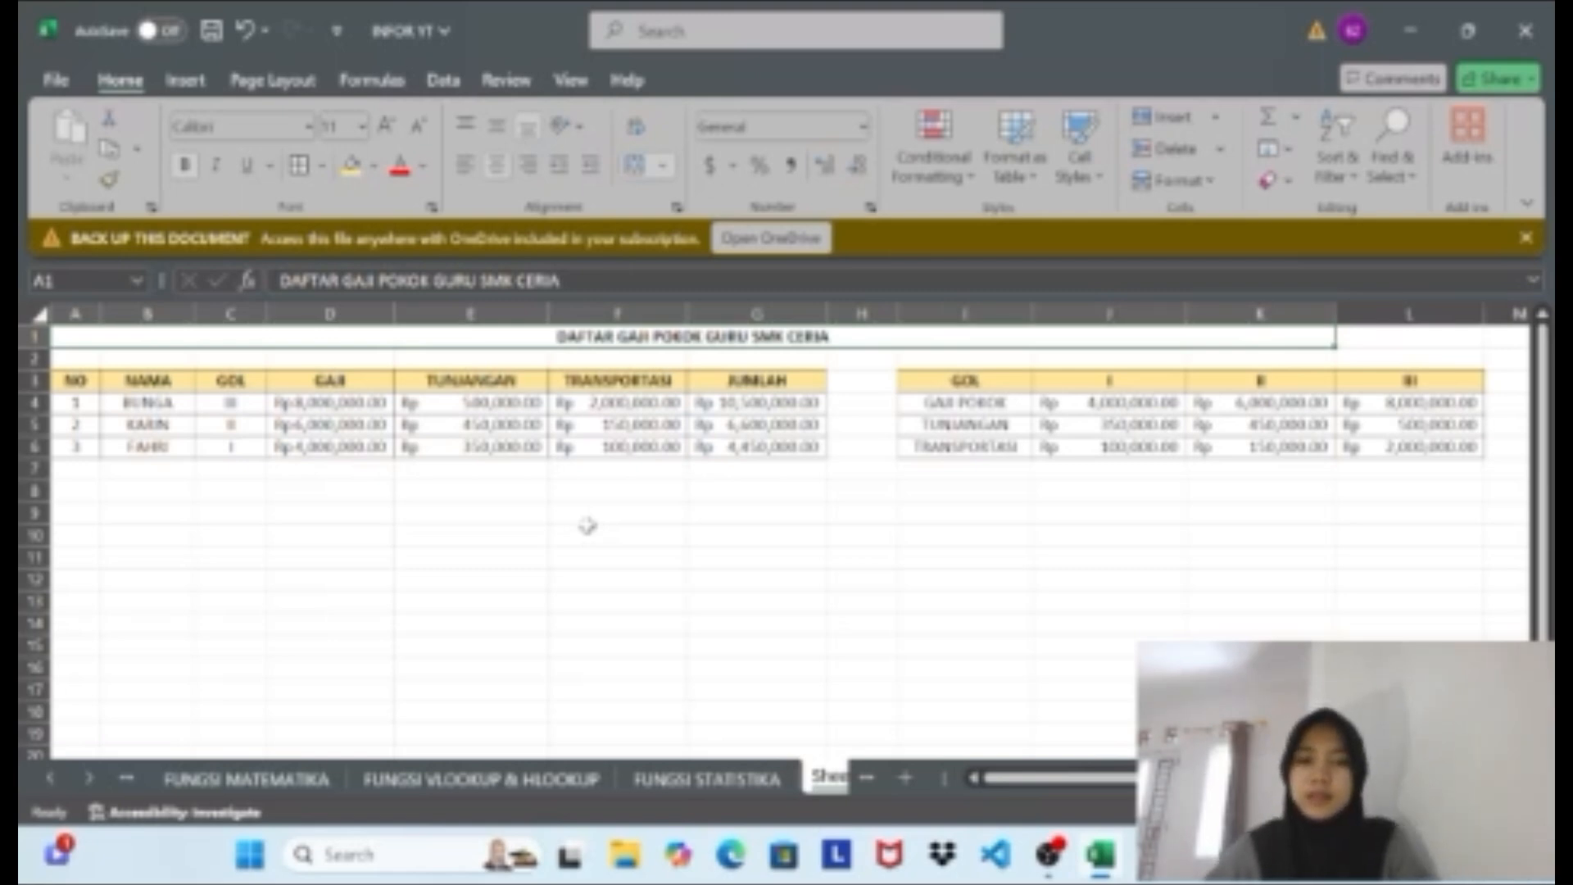
scroll(736, 634, "right", 1)
scroll(735, 634, "left", 2)
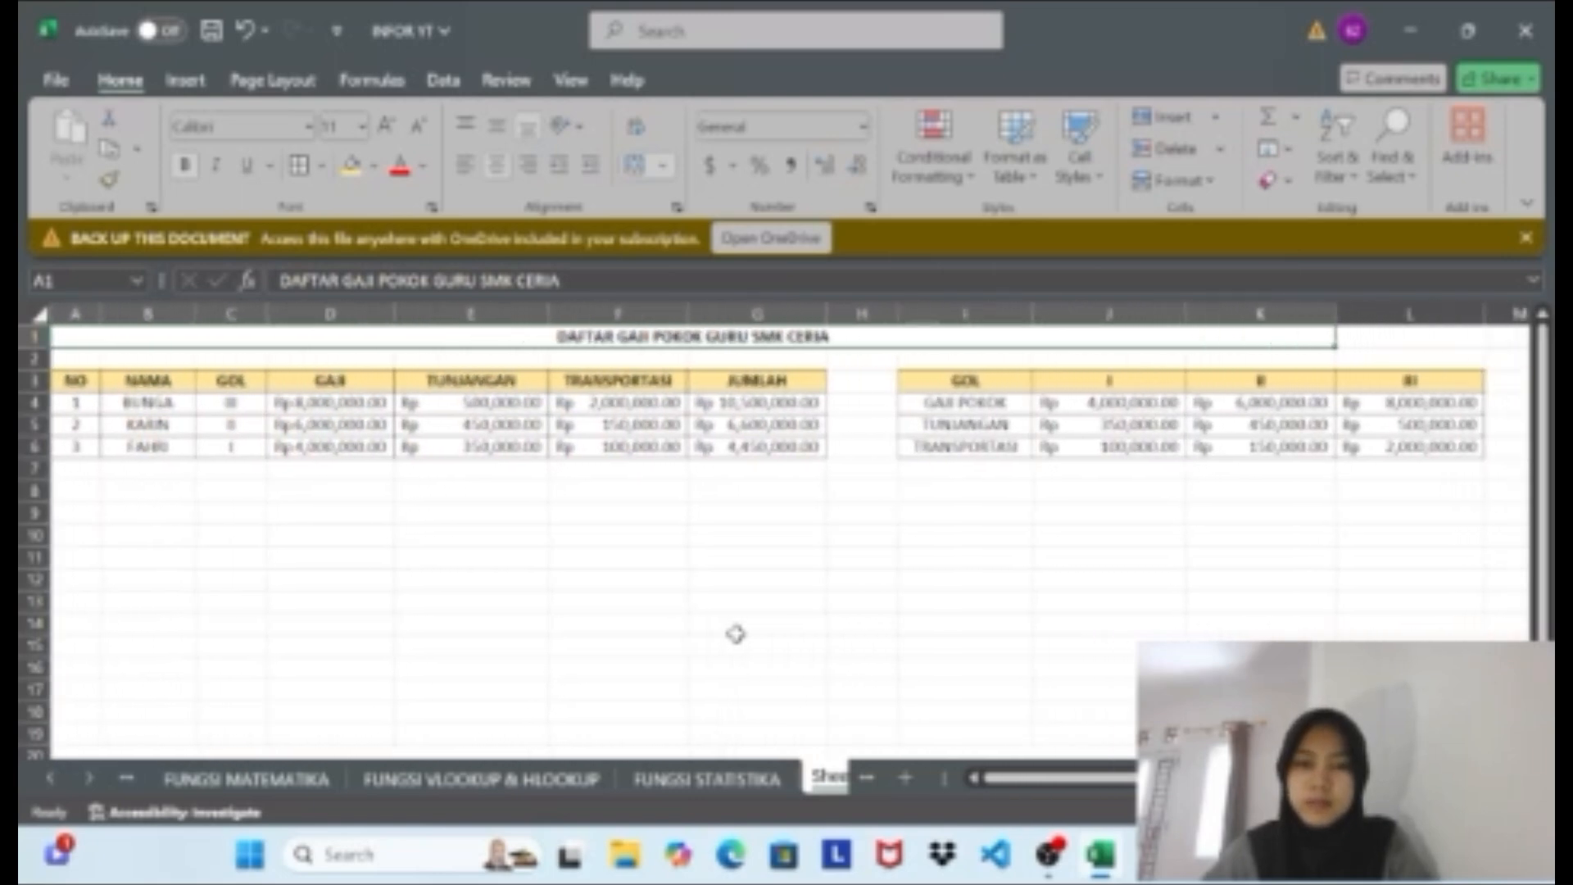
Rename the salary worksheet Sheet1 as DAFTAR GAJI.
left_click(866, 777)
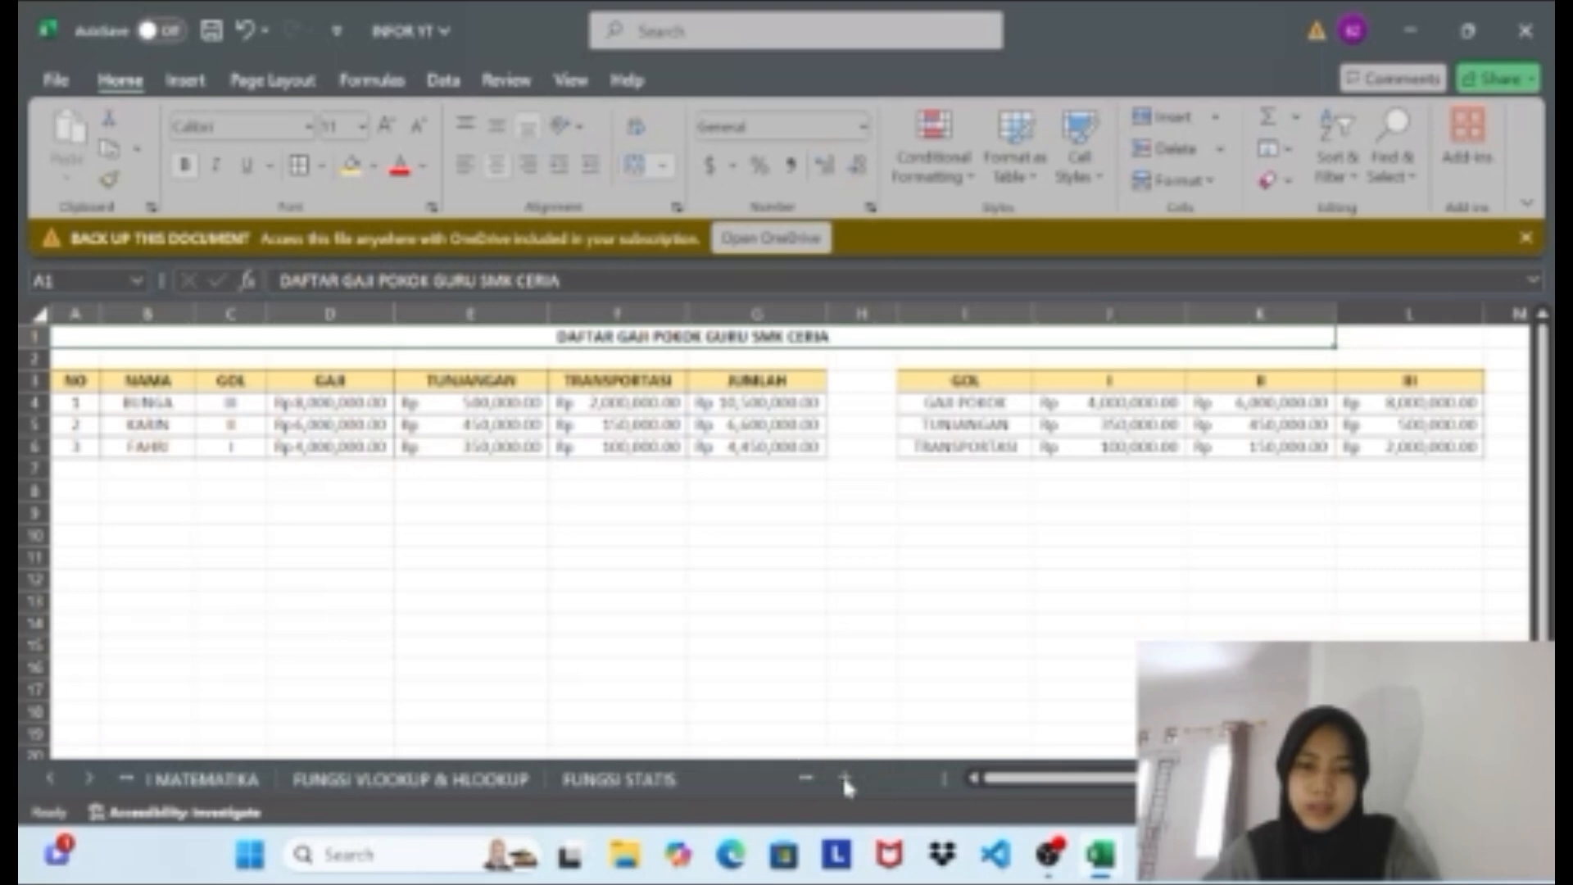
double_click(636, 777)
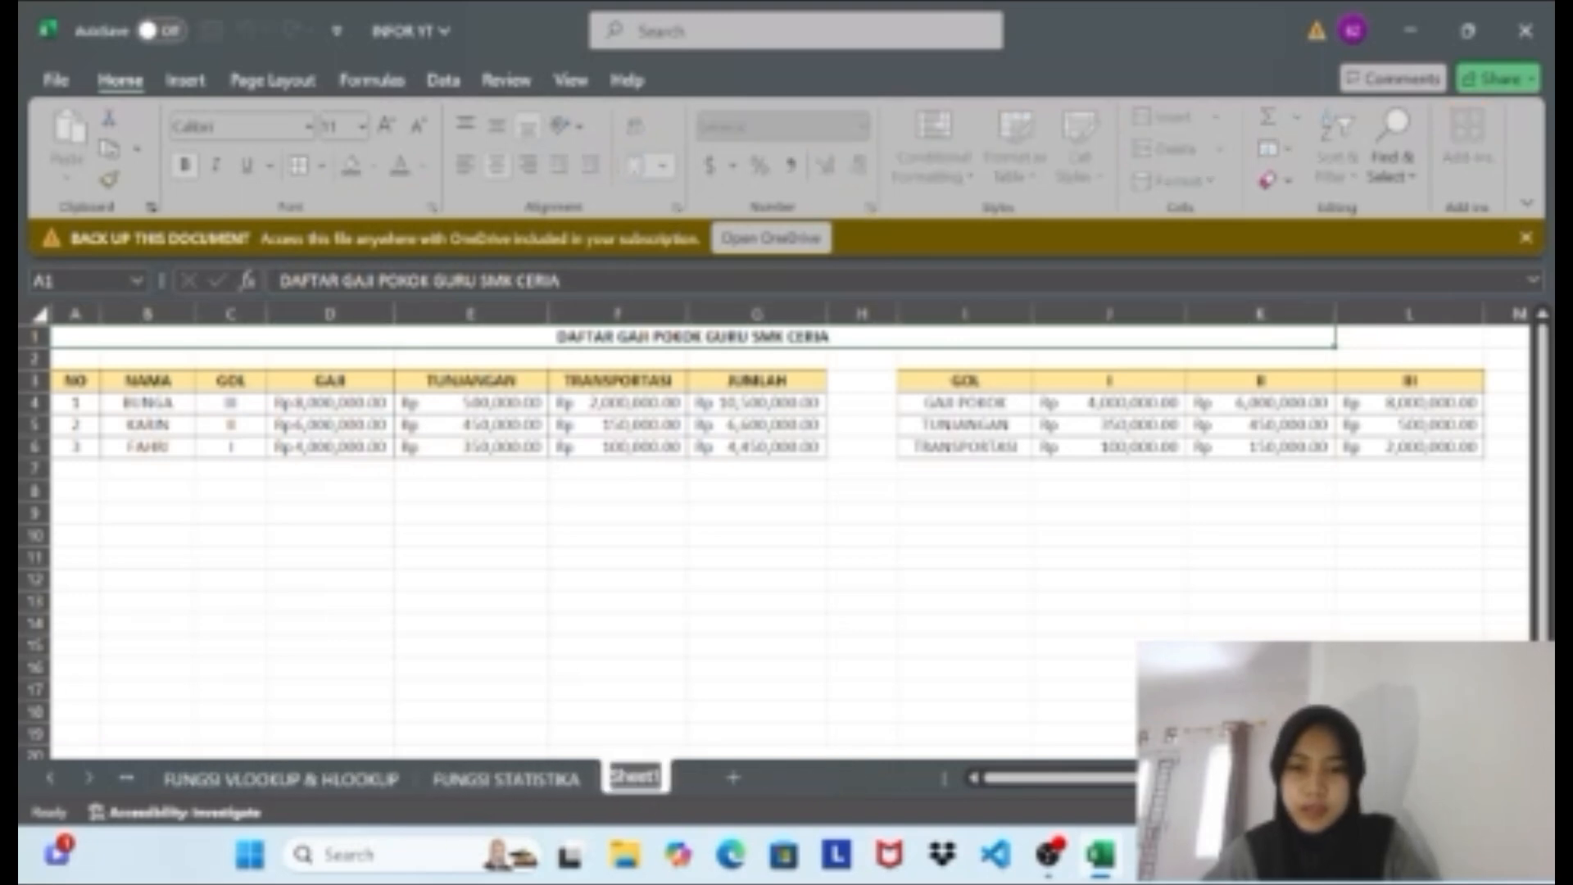
key("BackSpace")
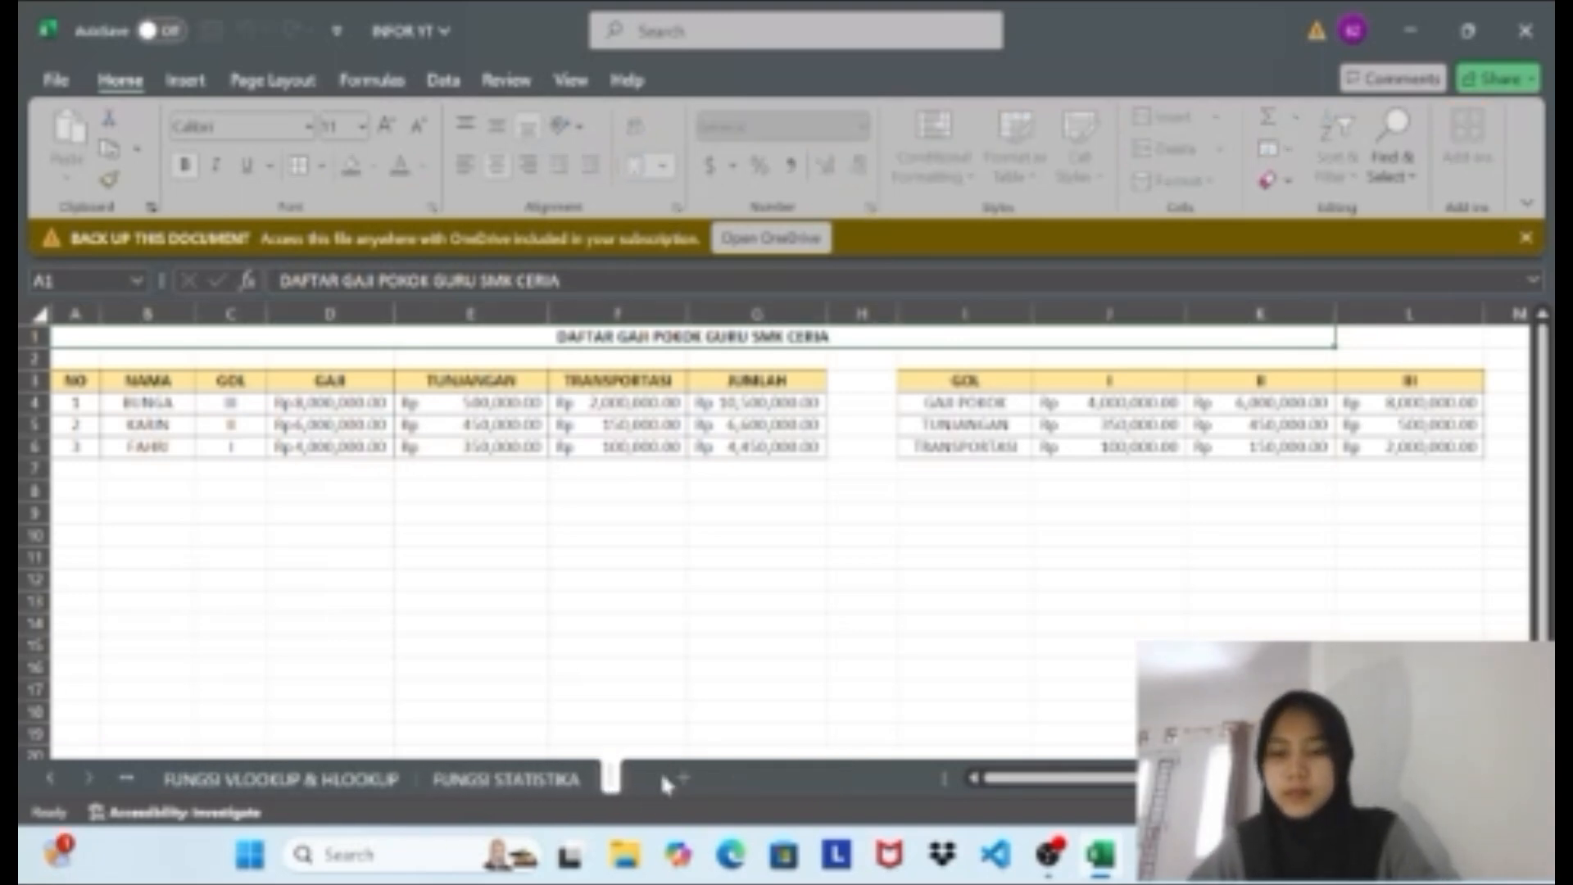
type("DAFTA")
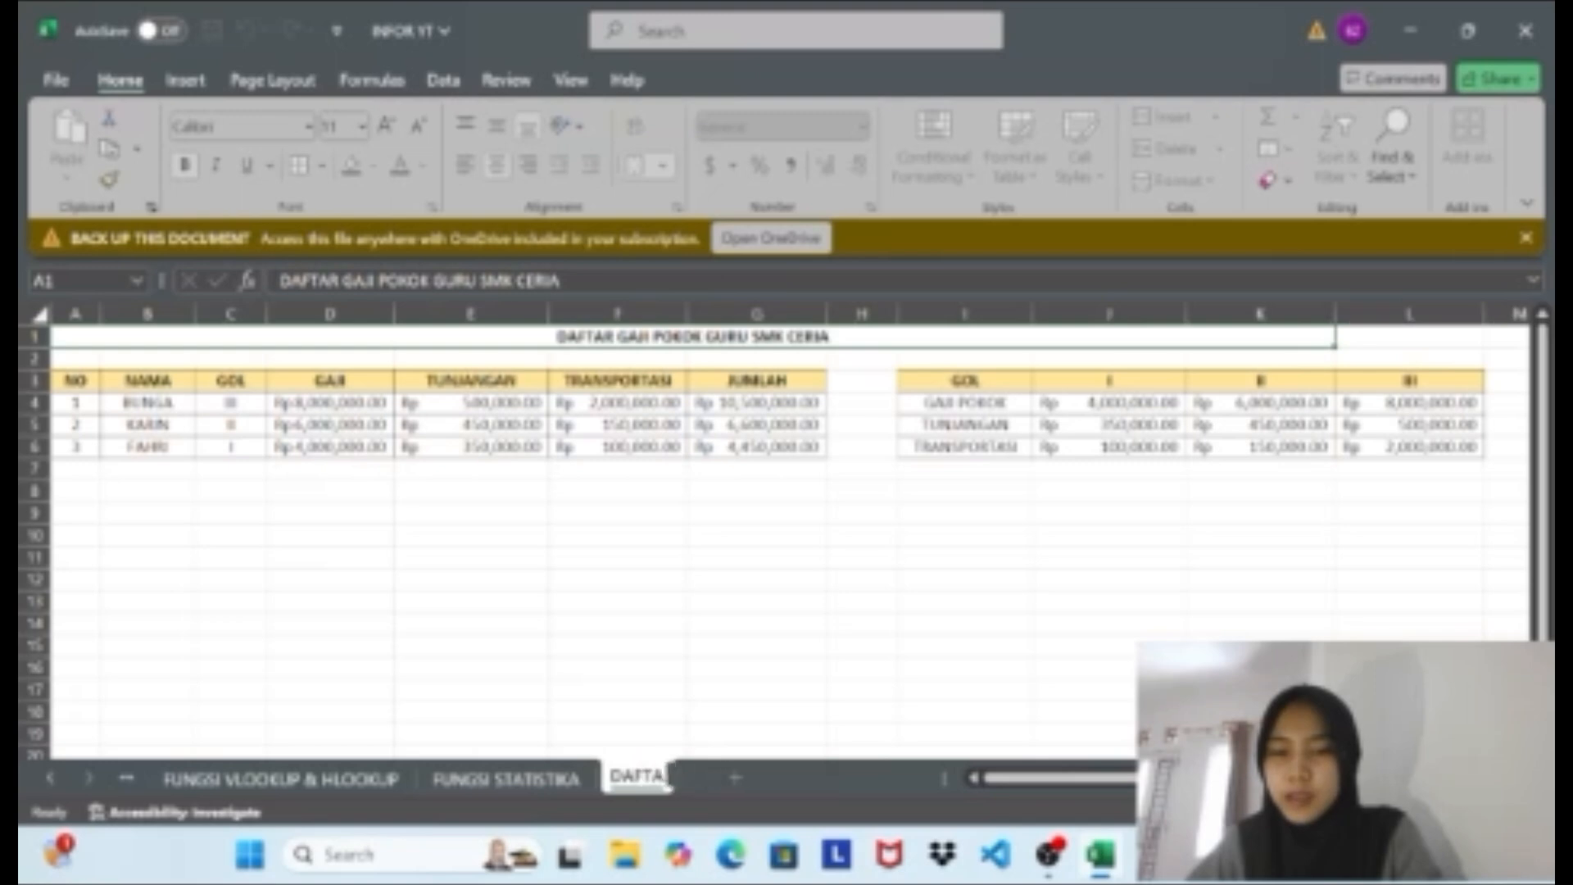
type("R GAJI")
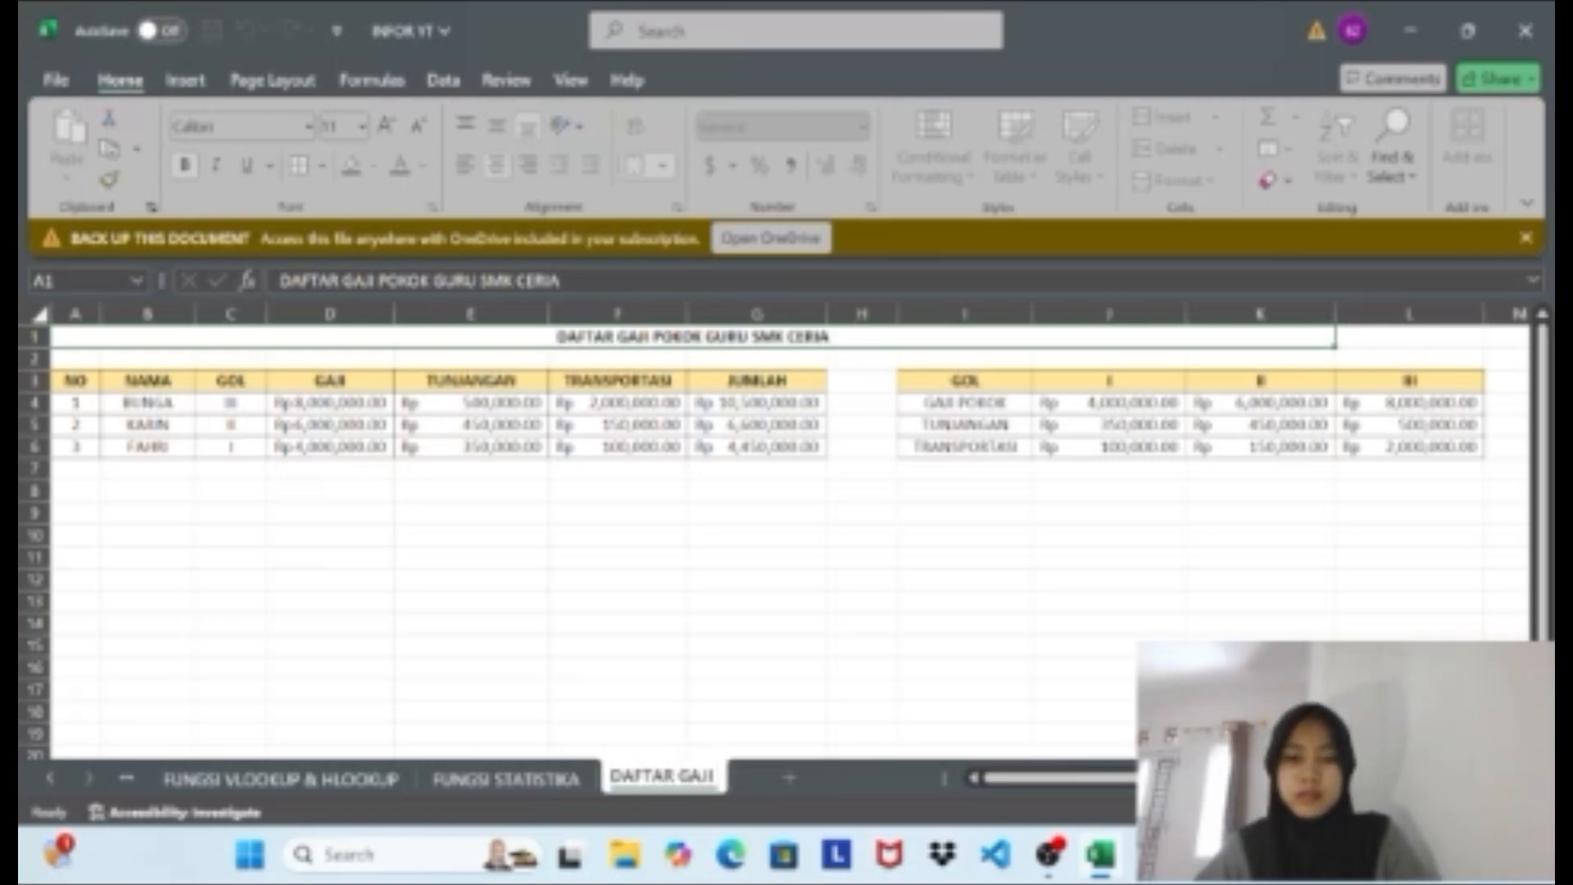
Add a new worksheet and enter the title STRUKTUR ORGANISASI KELAS X BAHAGIA in A1.
left_click(786, 777)
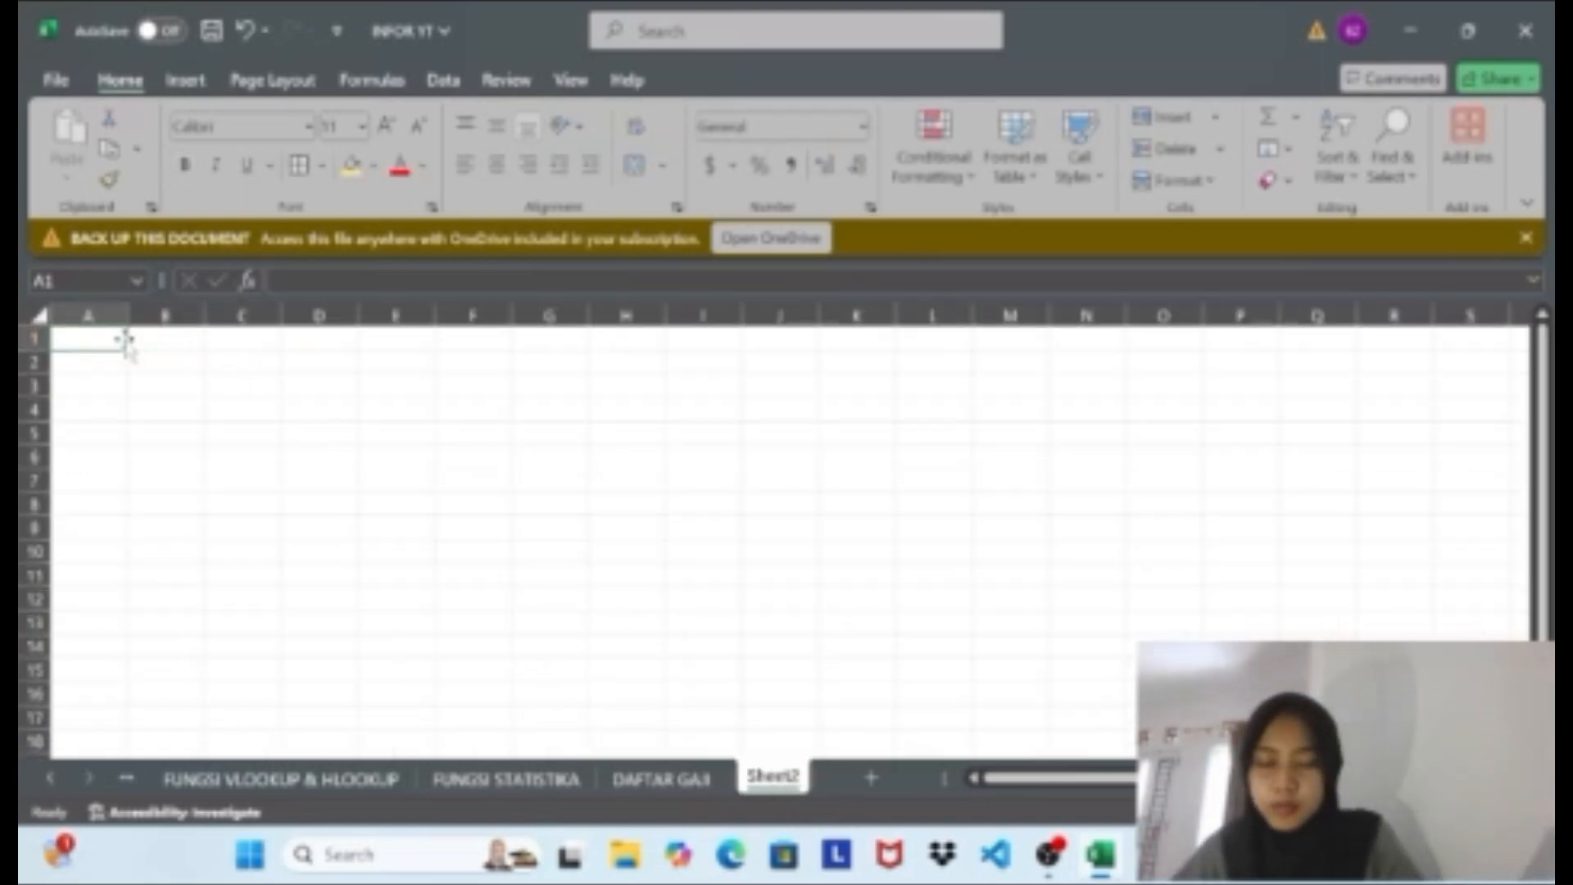
double_click(90, 339)
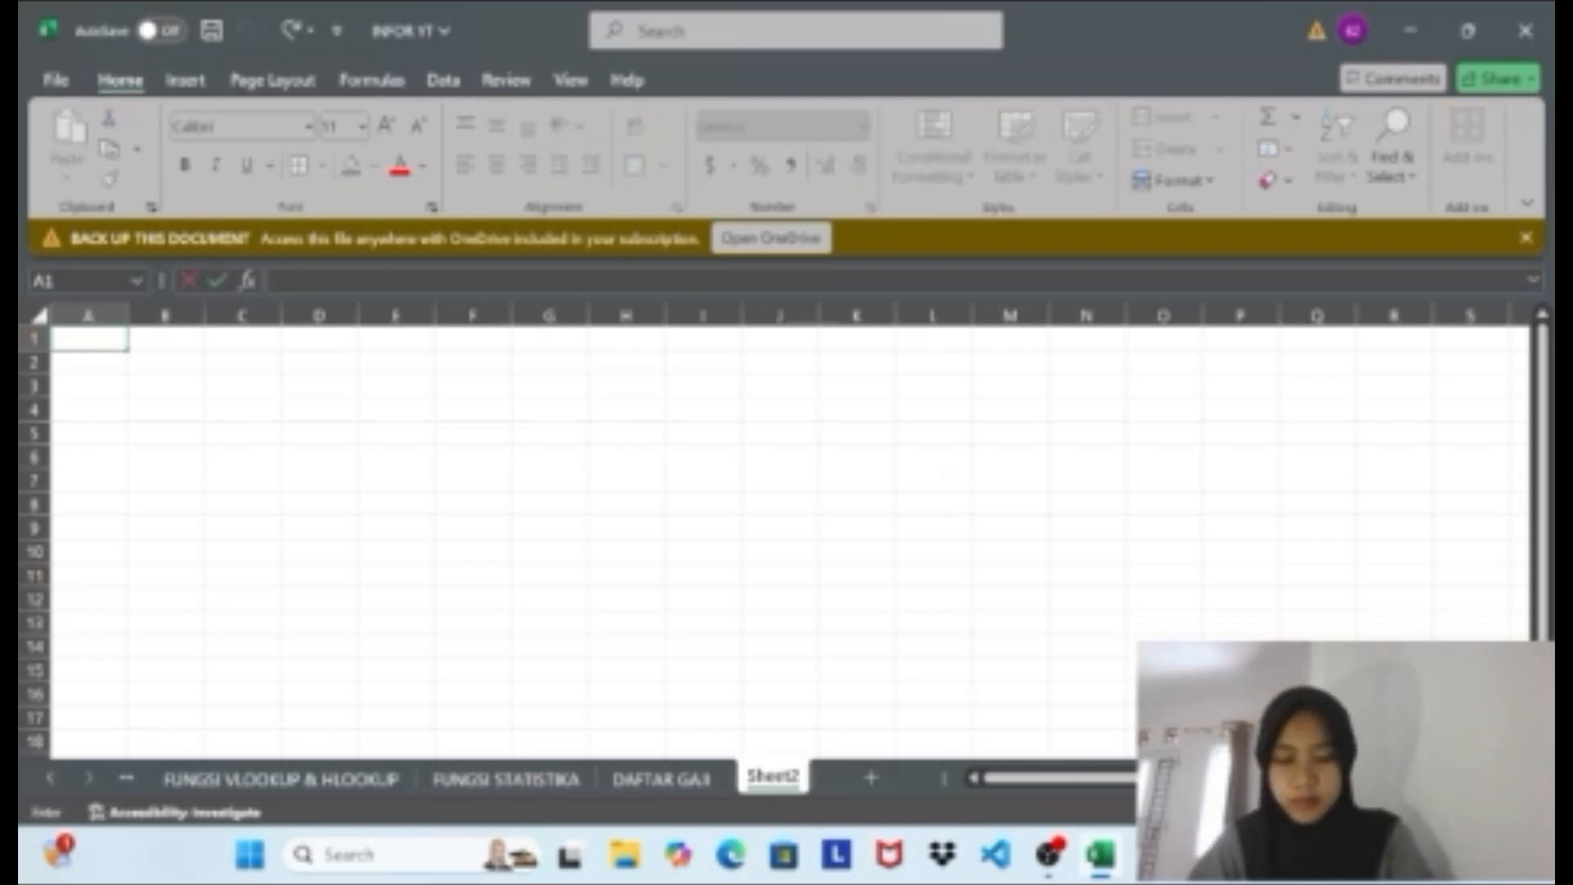
type("STR")
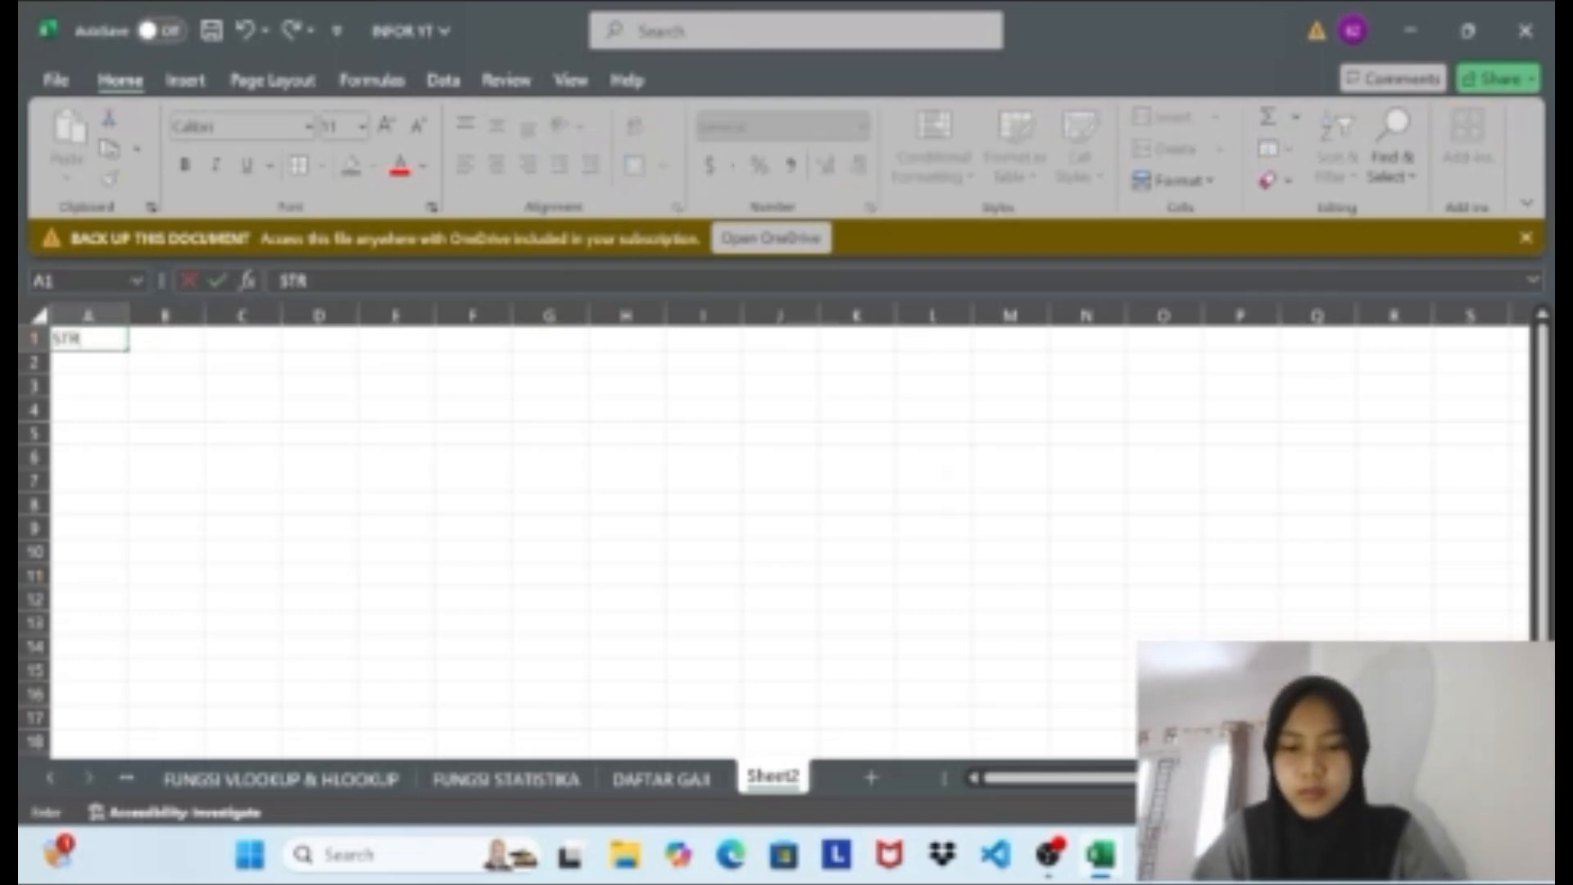
type("UKTUR ORGANISASI KELAS X")
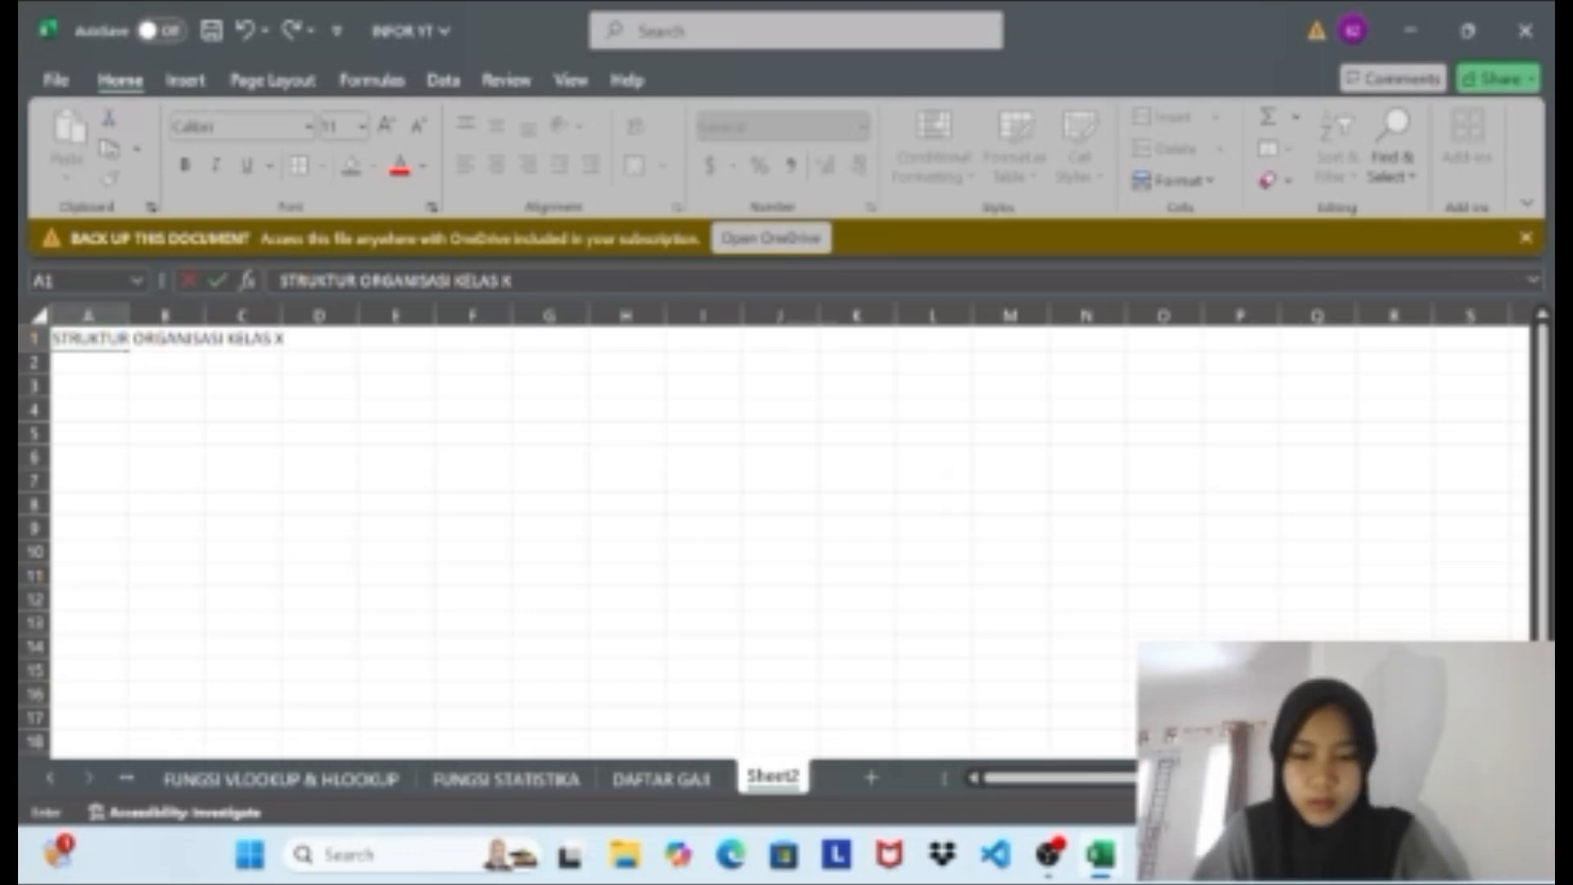
type("HAGIAN")
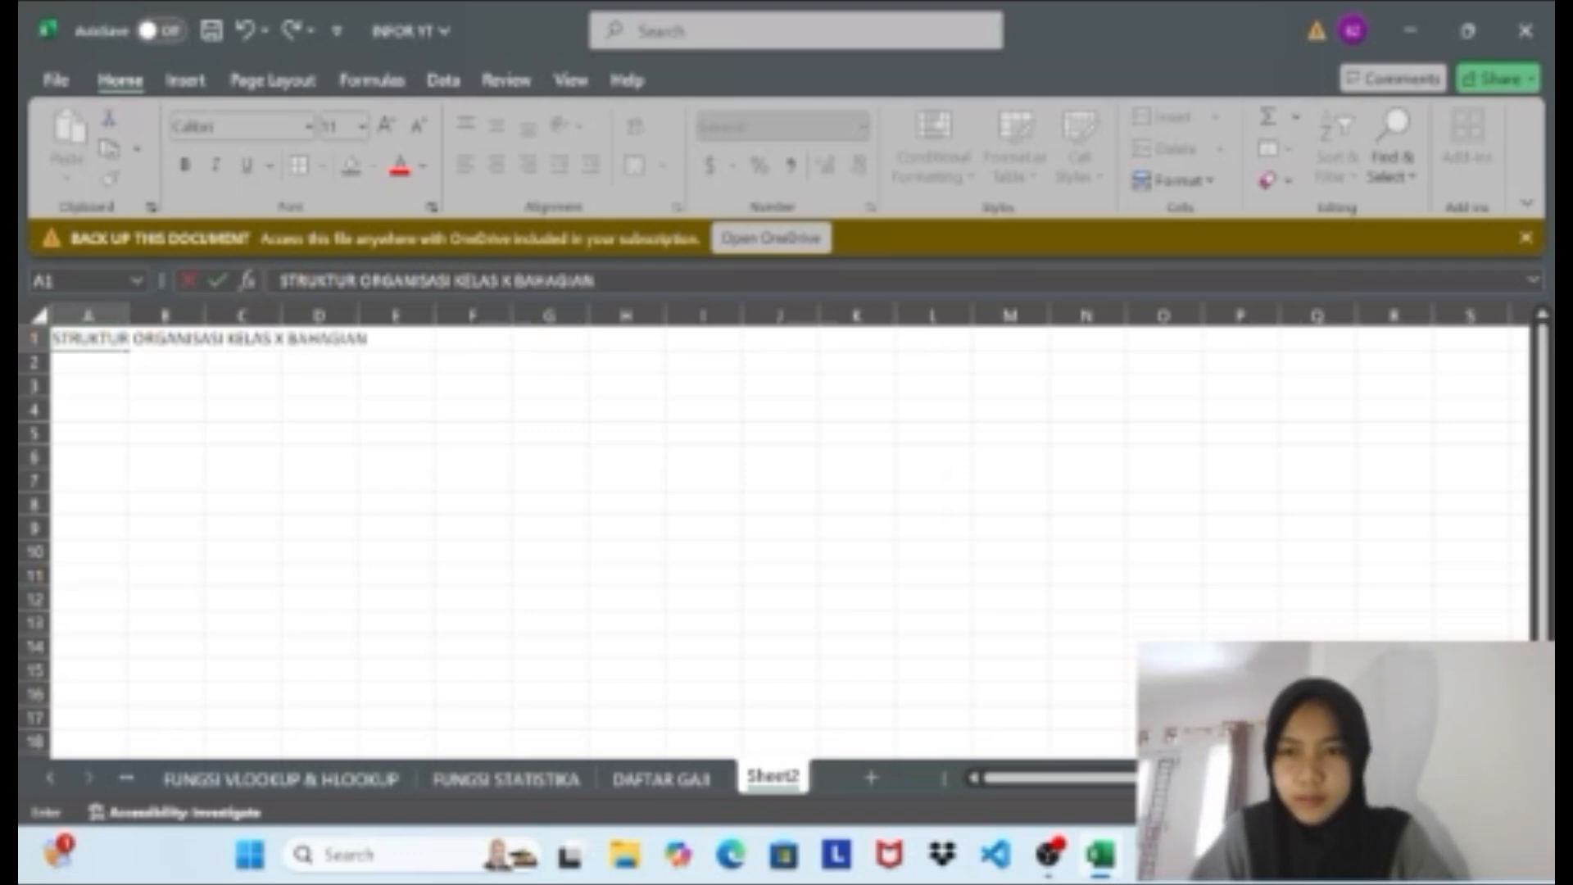
key("BackSpace")
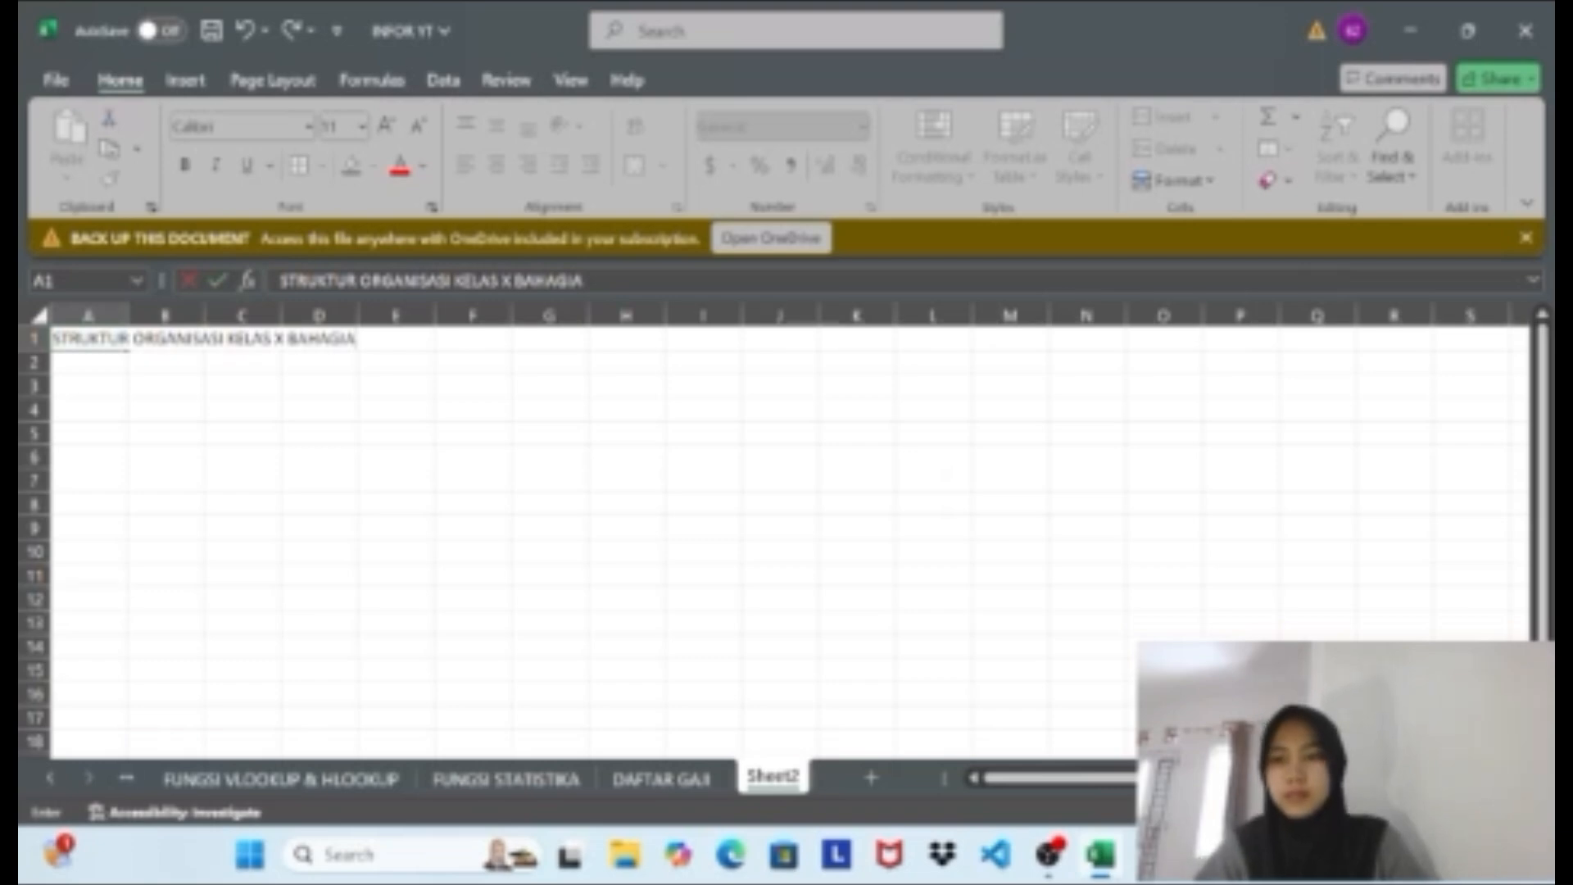
key("Return")
Merge and center the title across A1:K1.
left_click(106, 338)
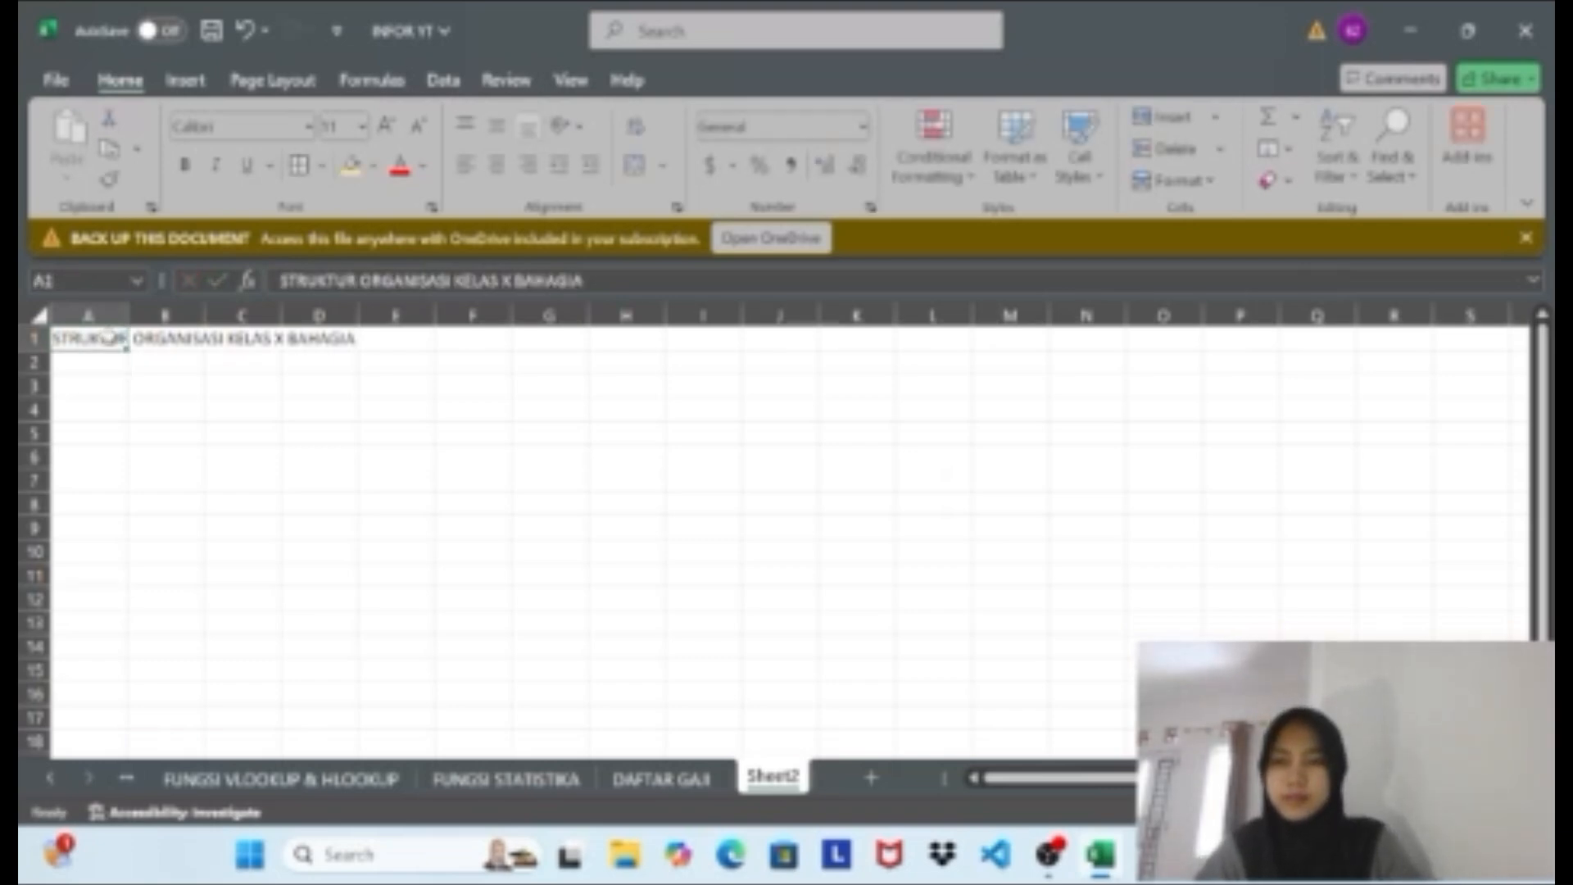
key("Return")
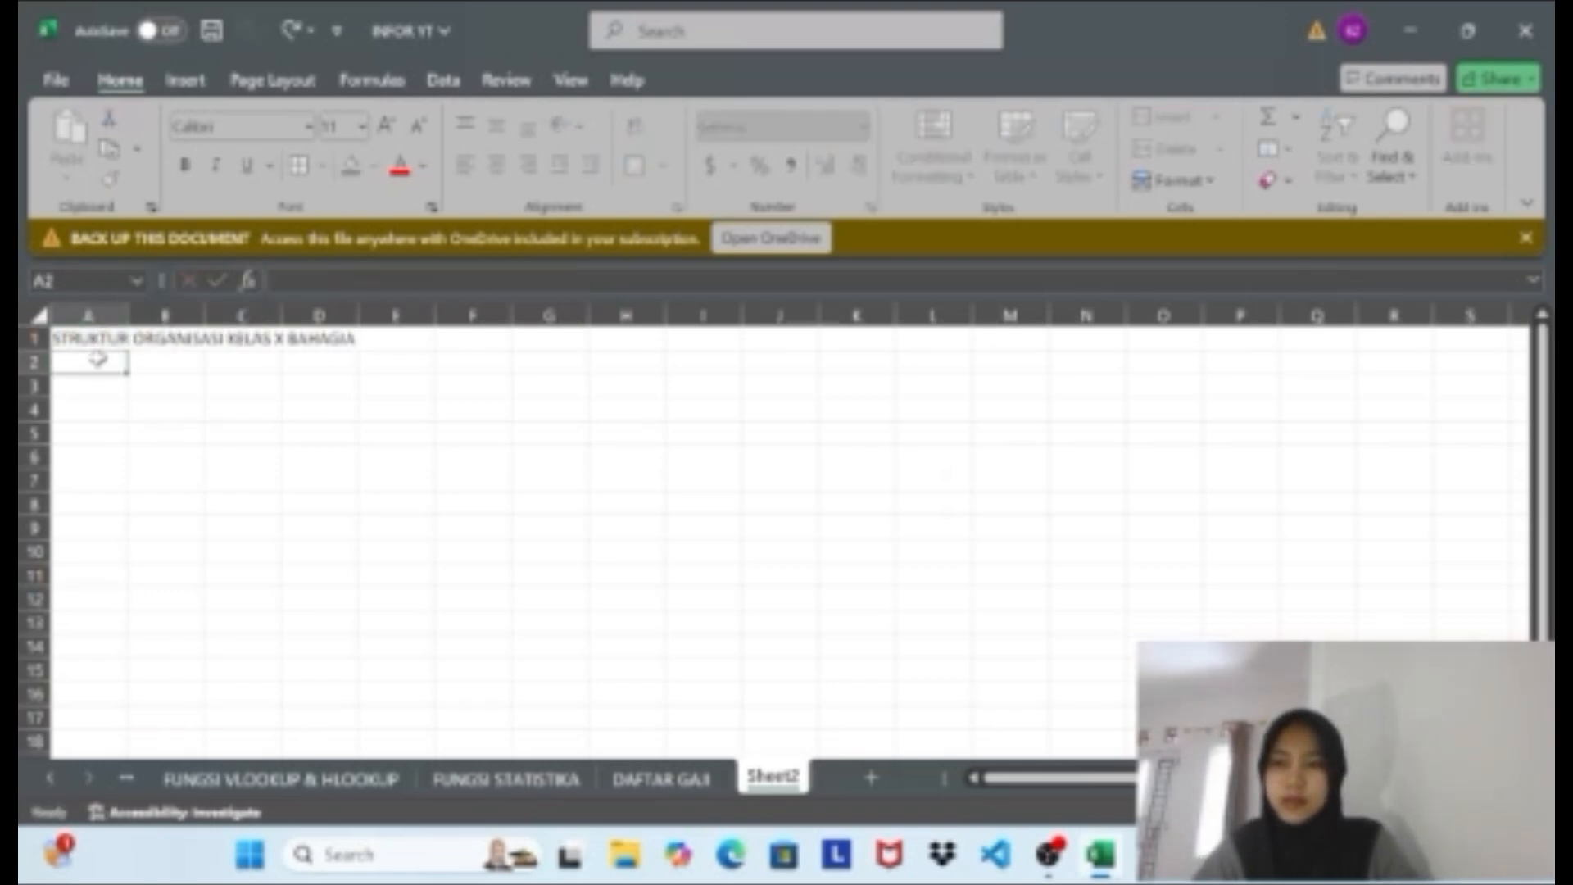
left_click_drag(102, 338, 868, 336)
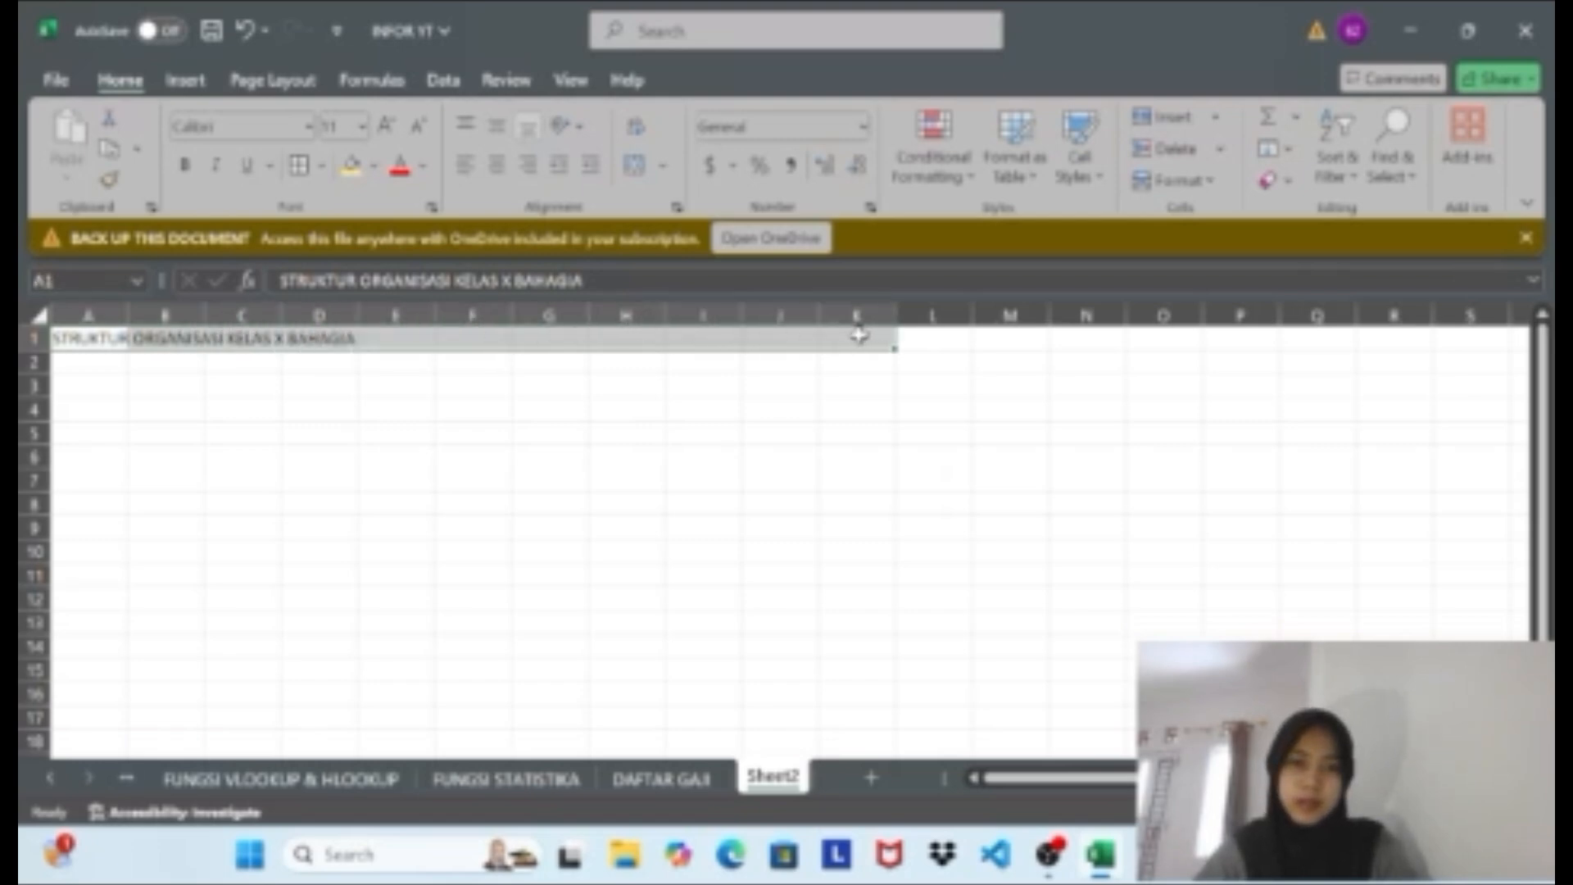
left_click(639, 166)
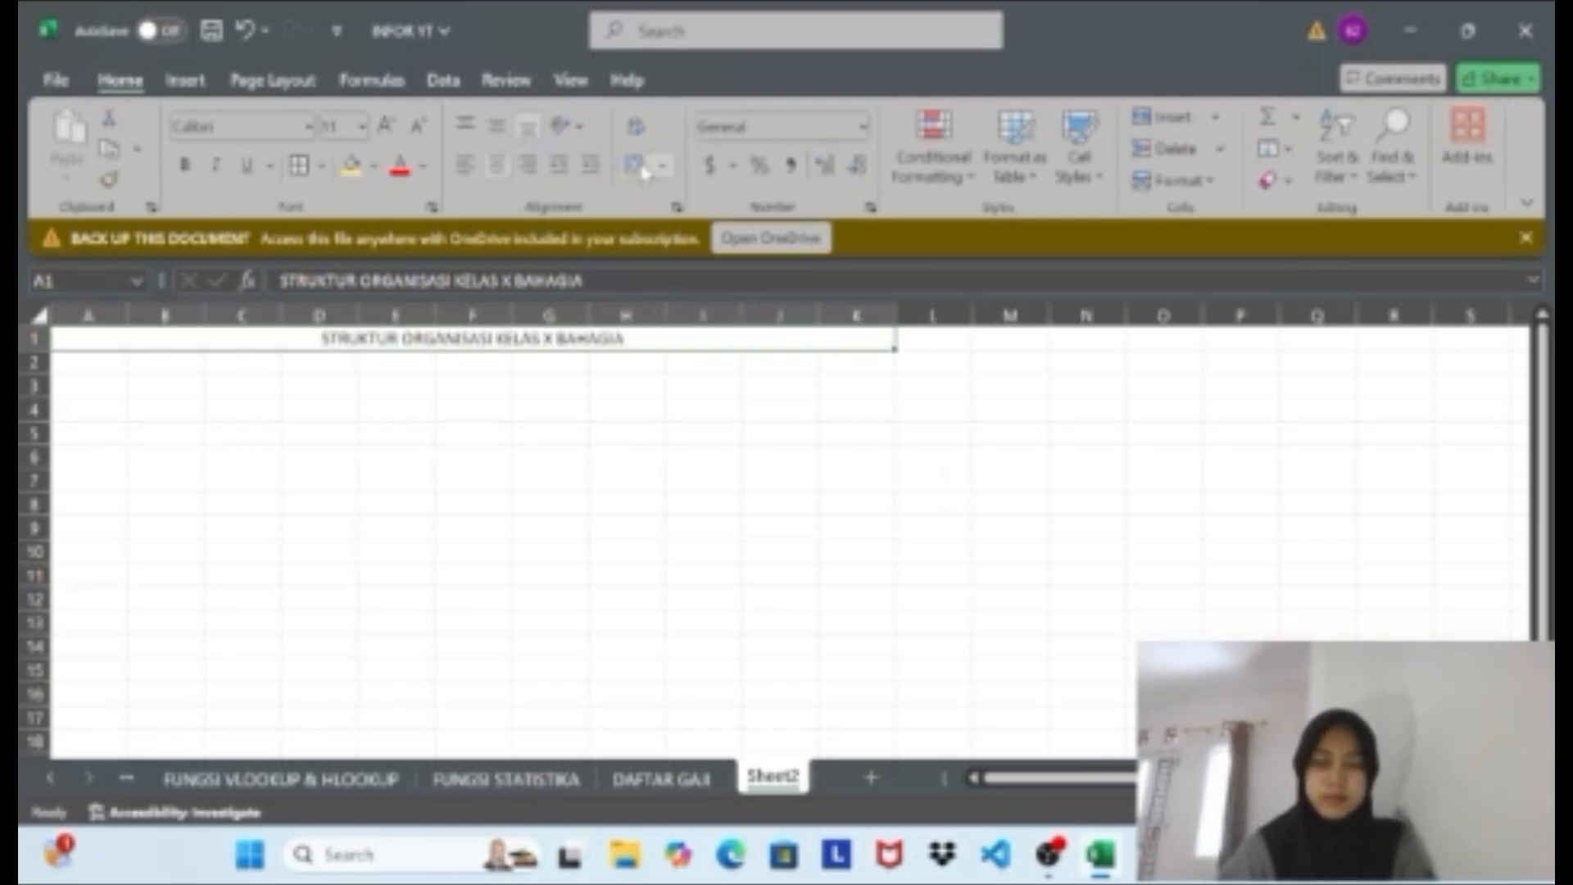
Start inserting a SmartArt graphic with E3 selected and show the Hierarchy layouts.
left_click(424, 388)
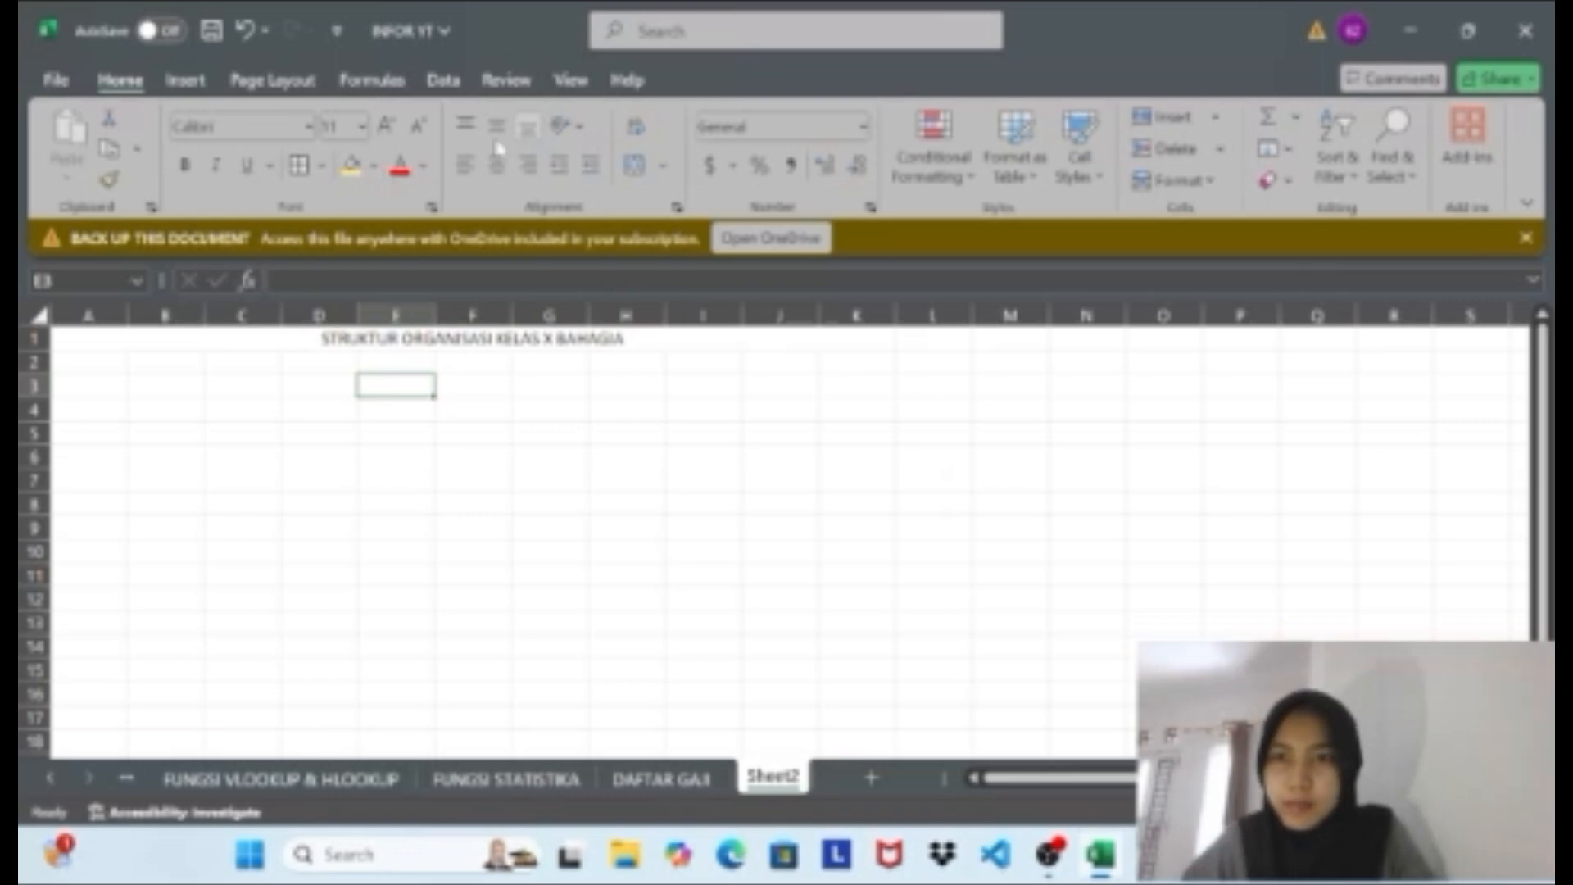
left_click(571, 80)
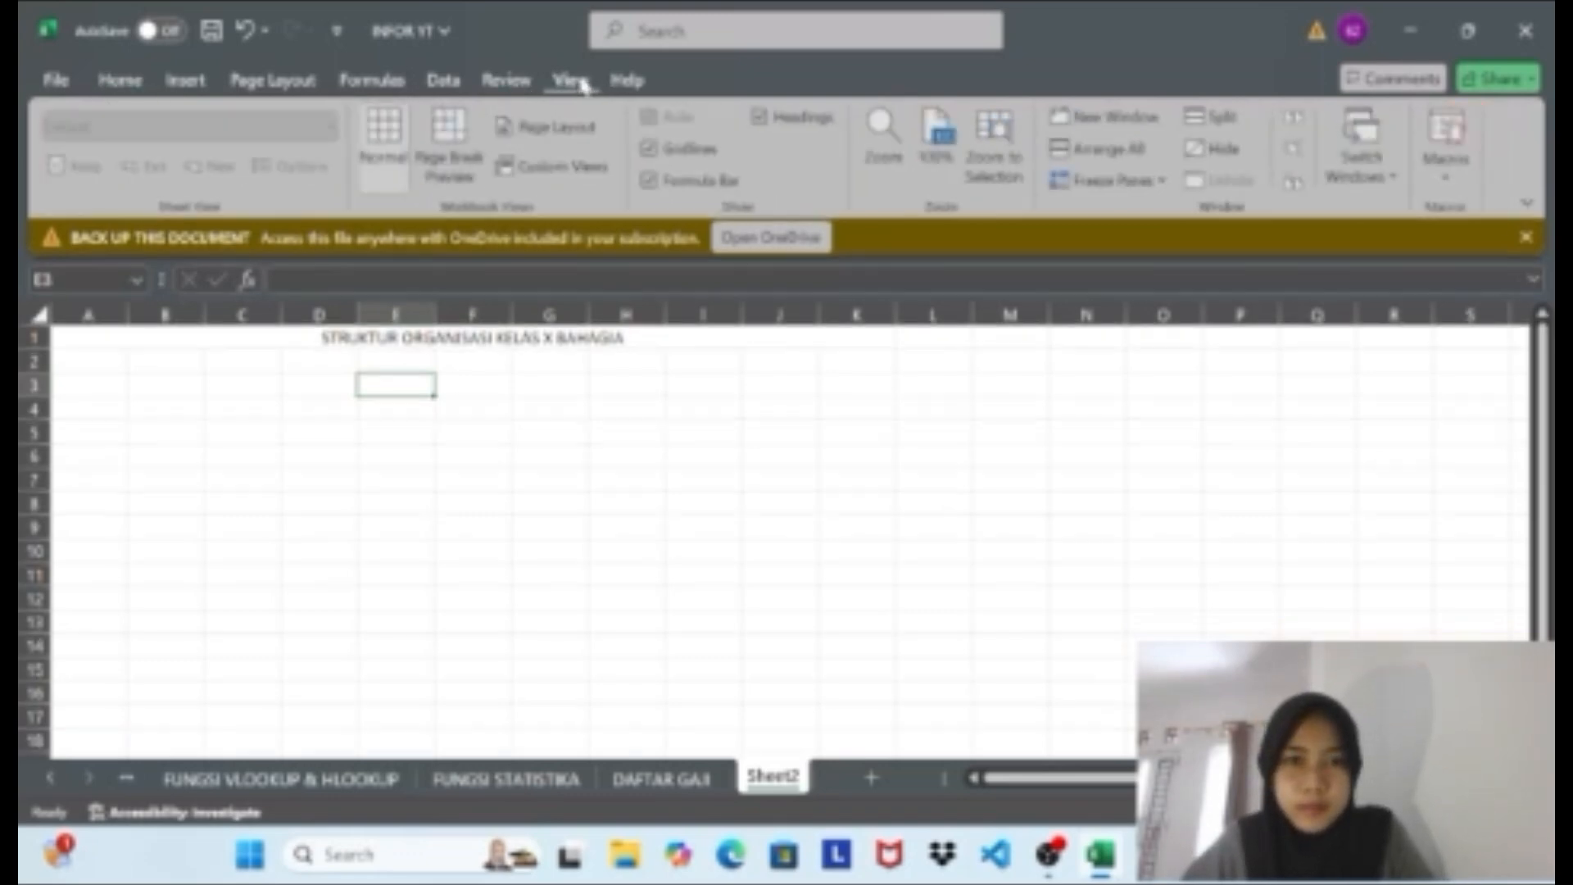
left_click(520, 84)
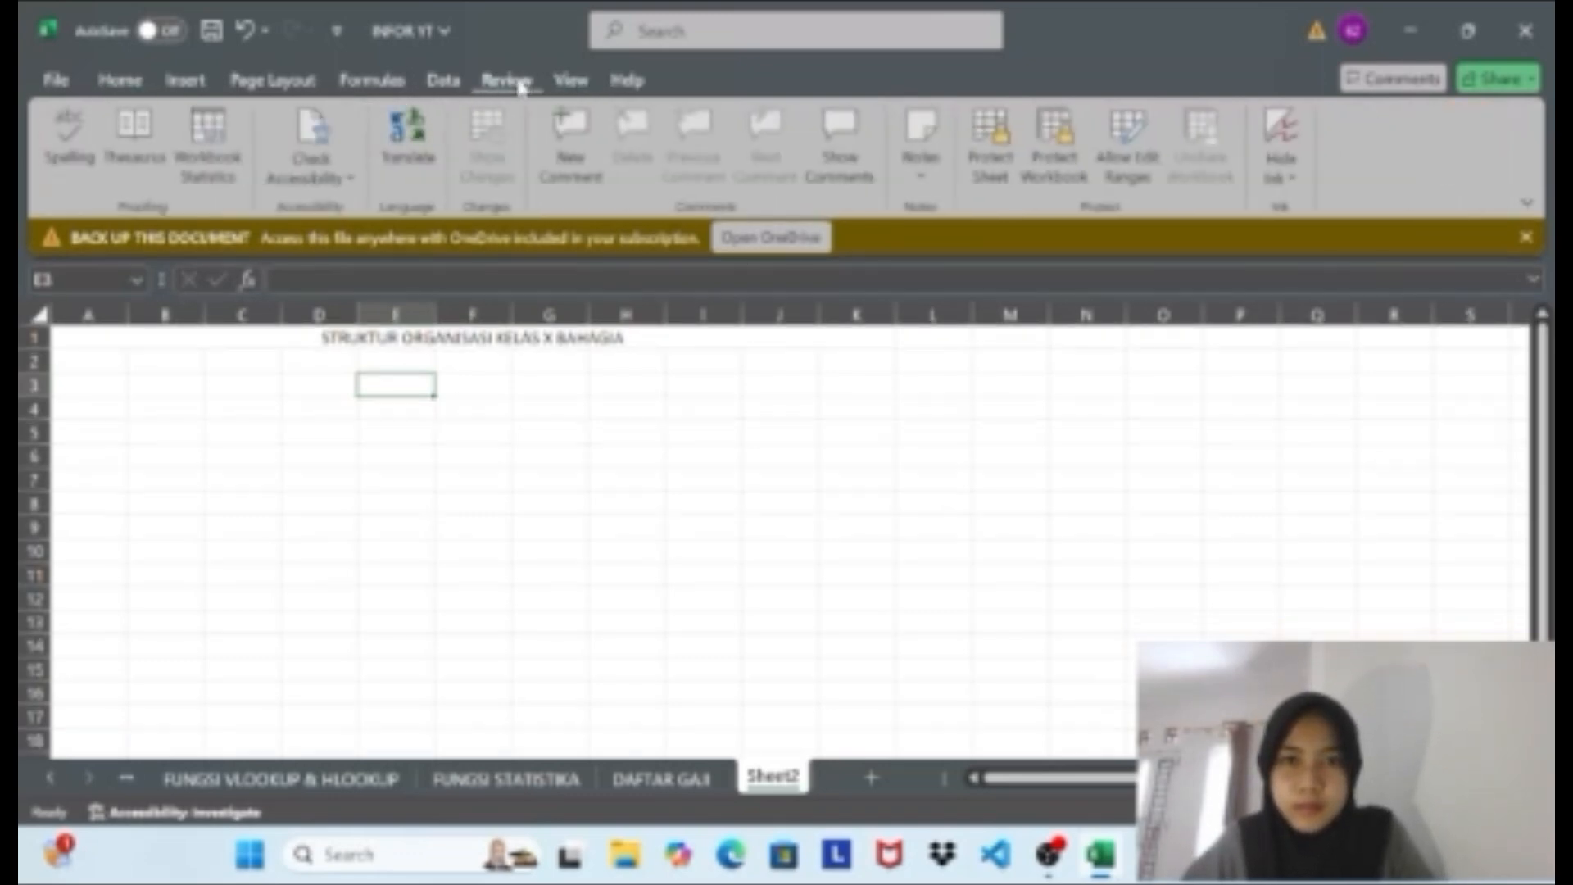
left_click(443, 81)
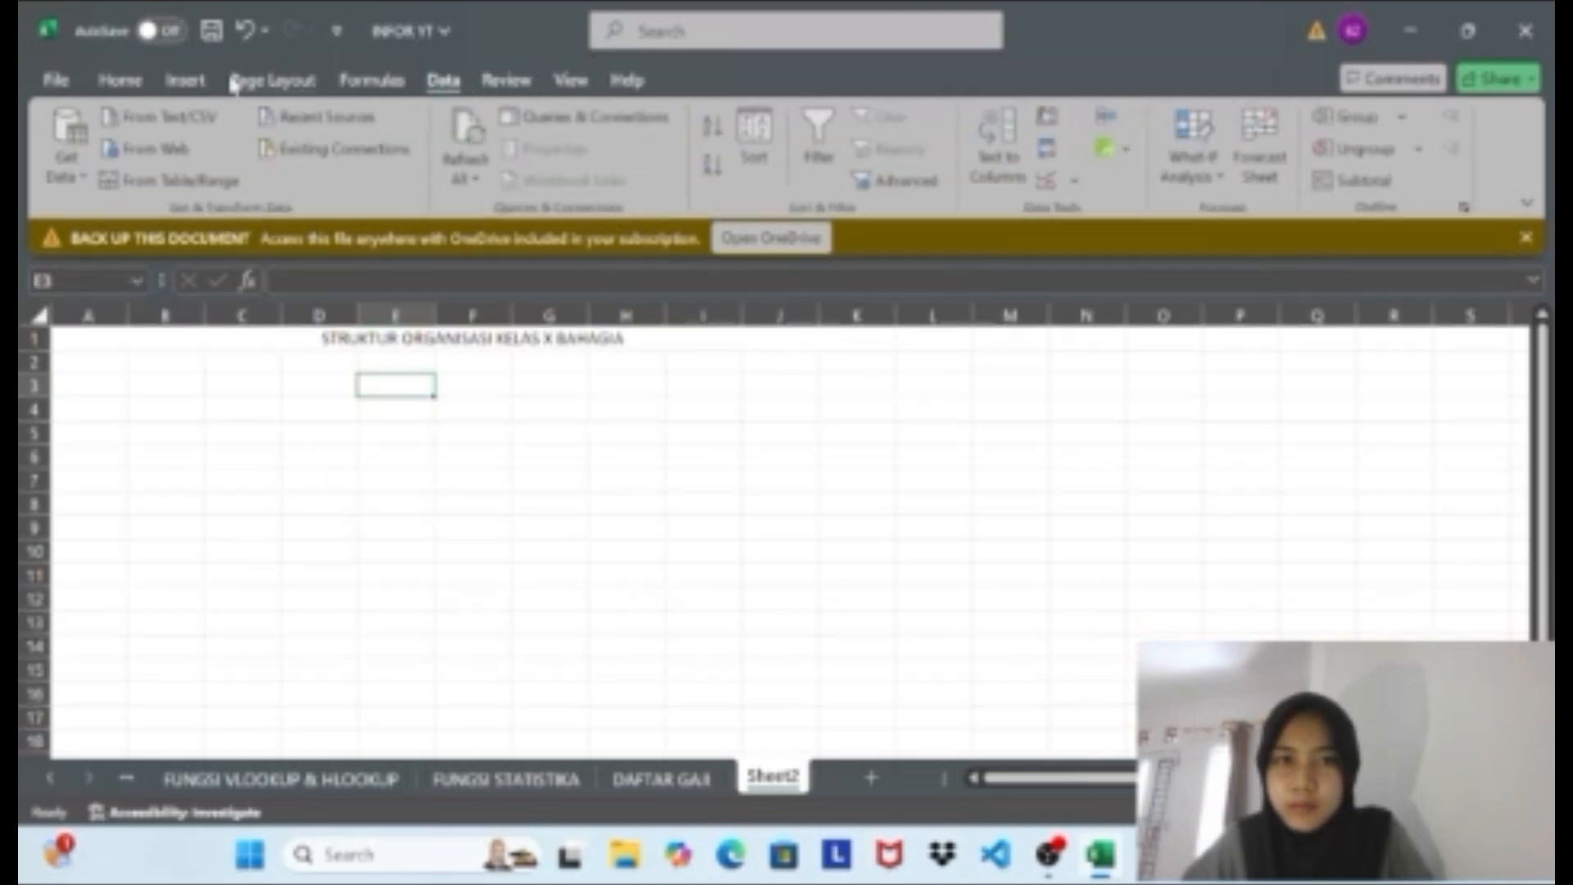
left_click(187, 80)
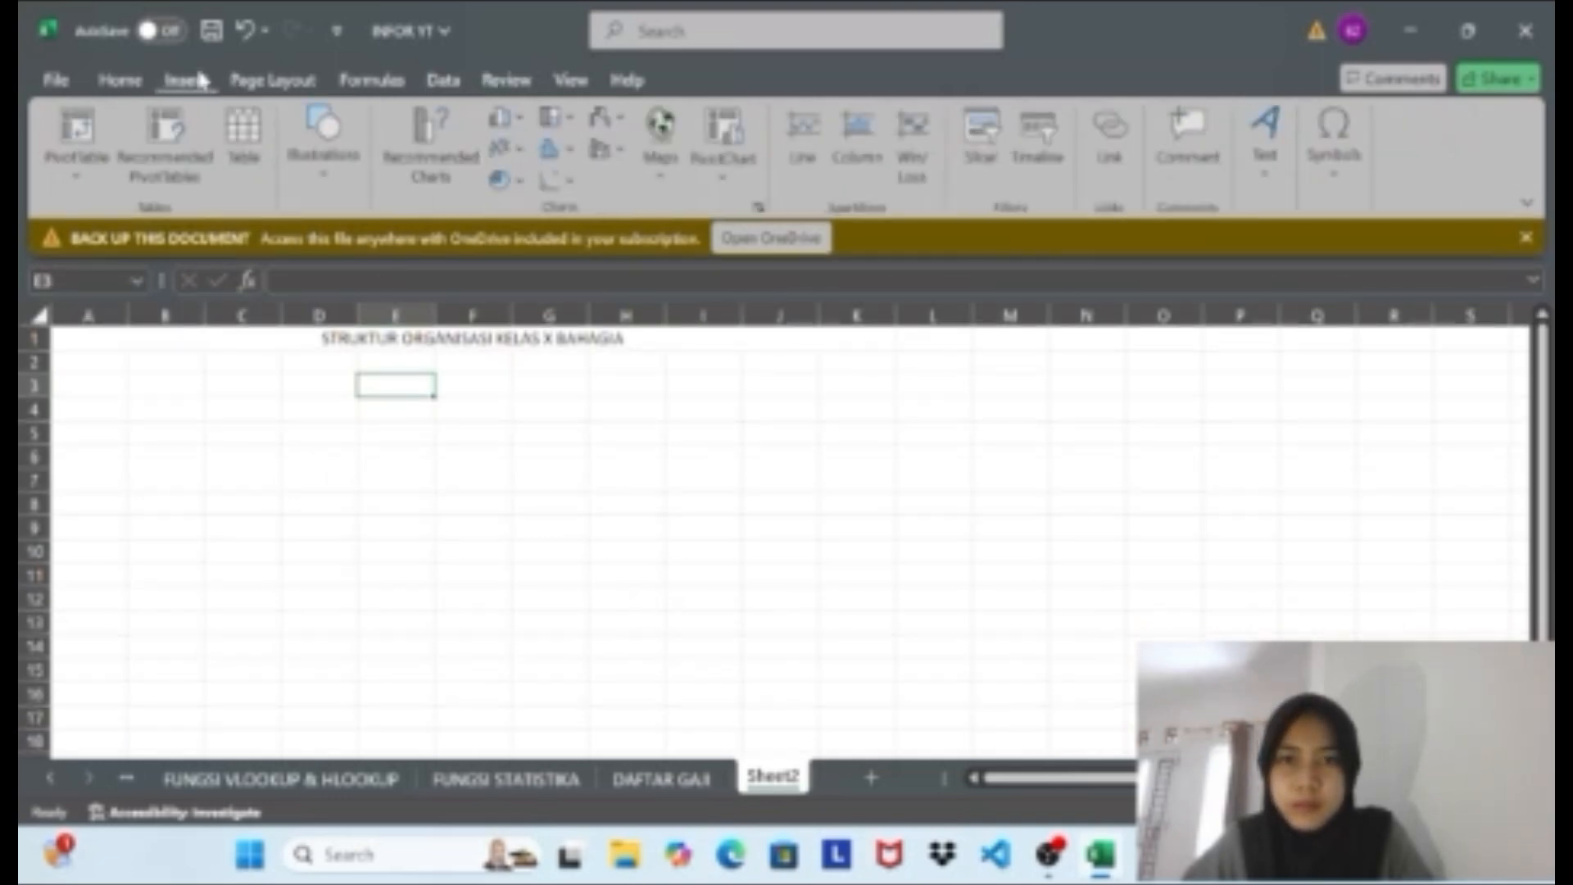
left_click(325, 182)
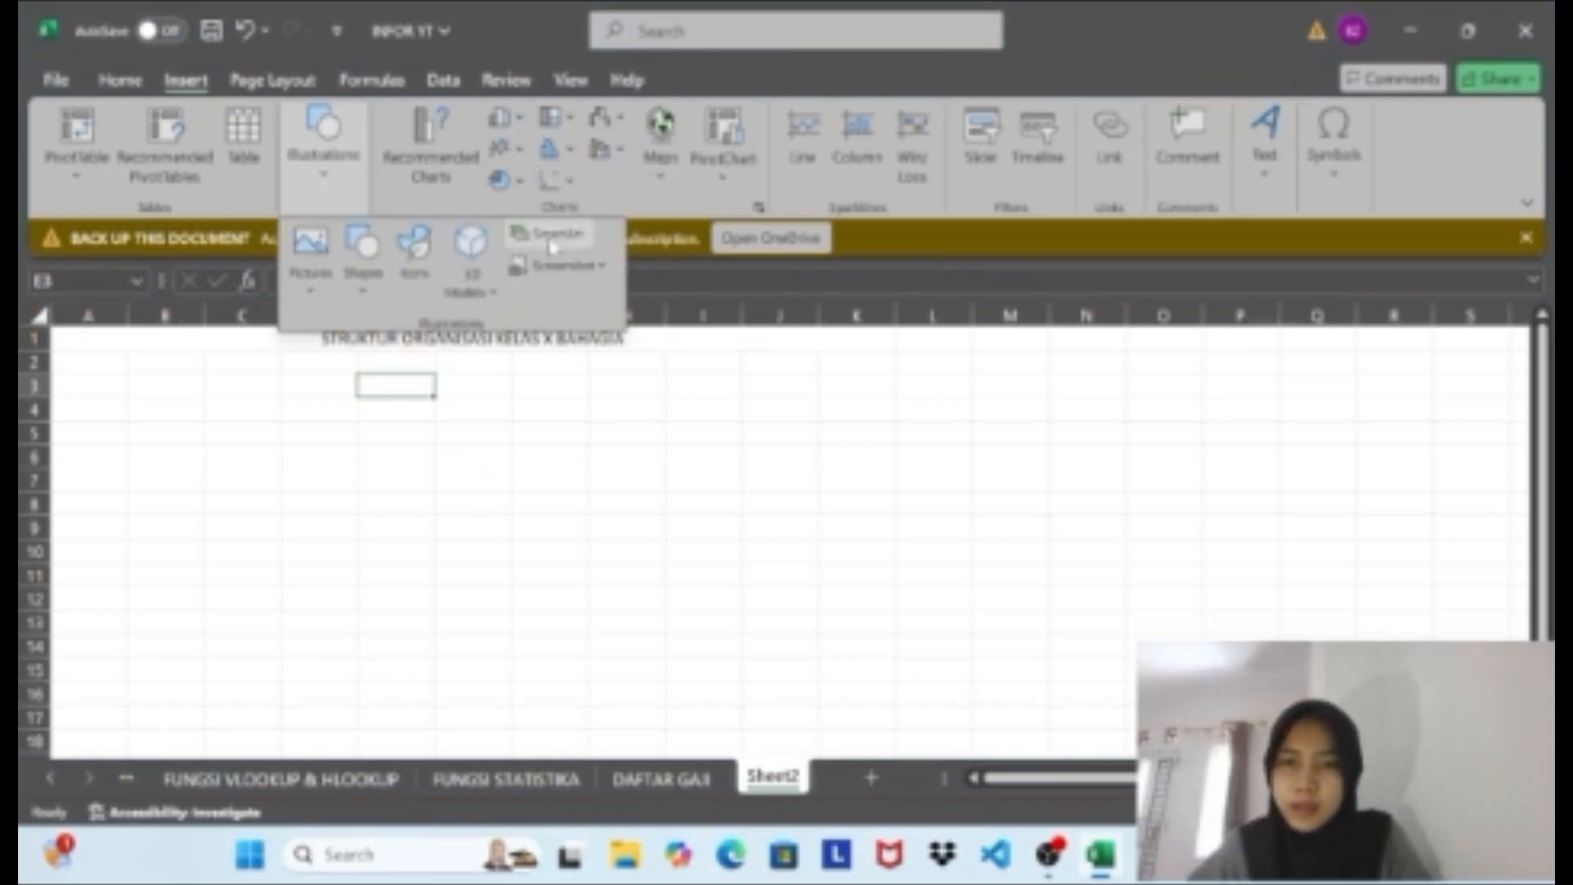
left_click(576, 237)
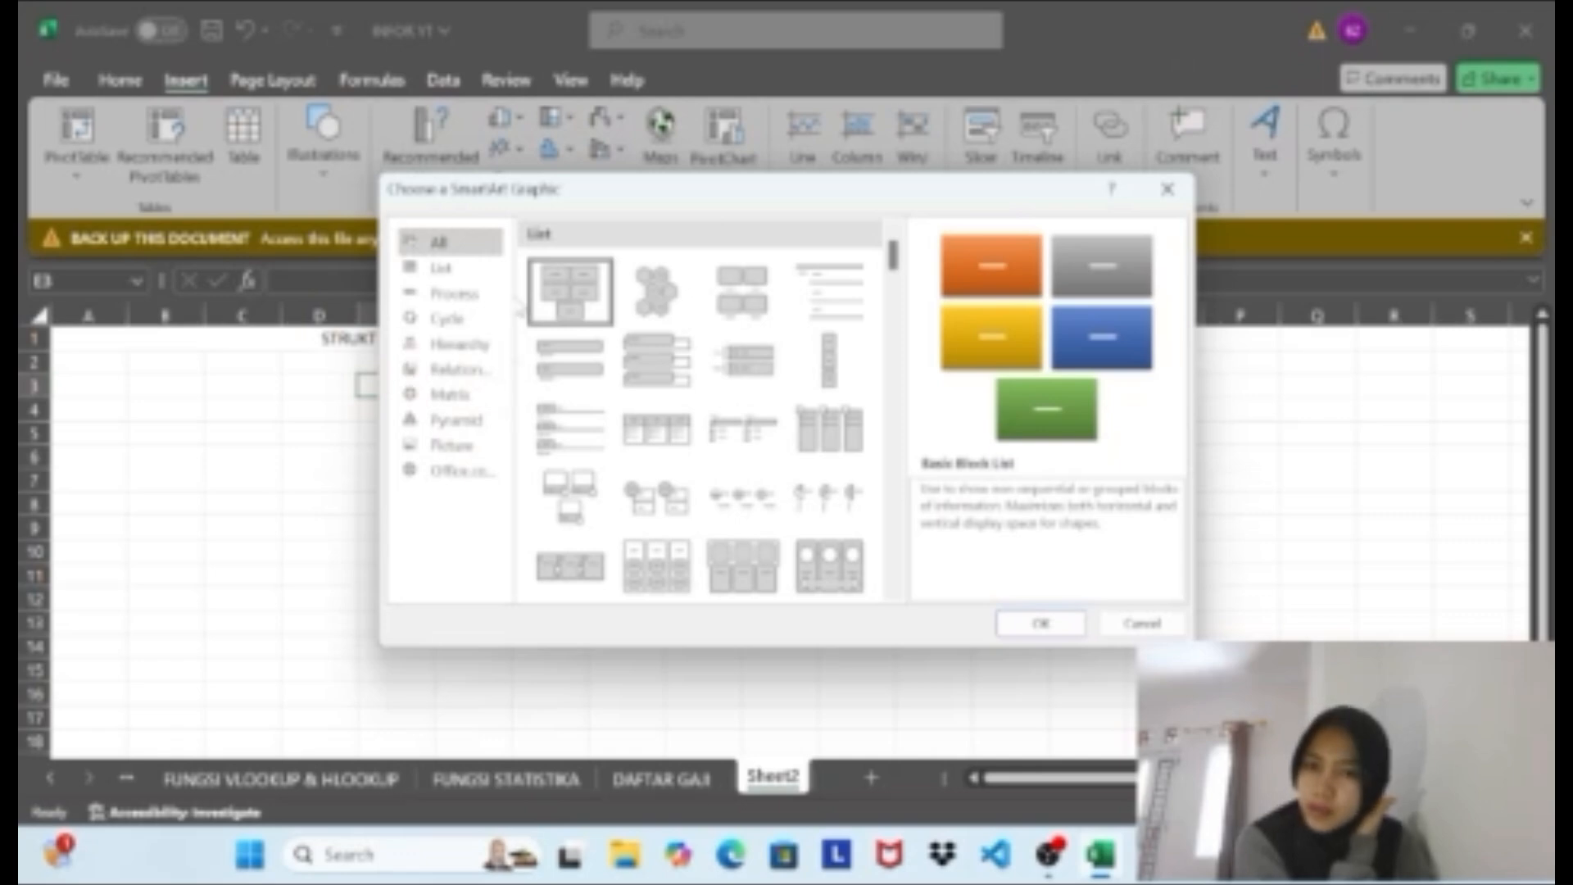
left_click(489, 352)
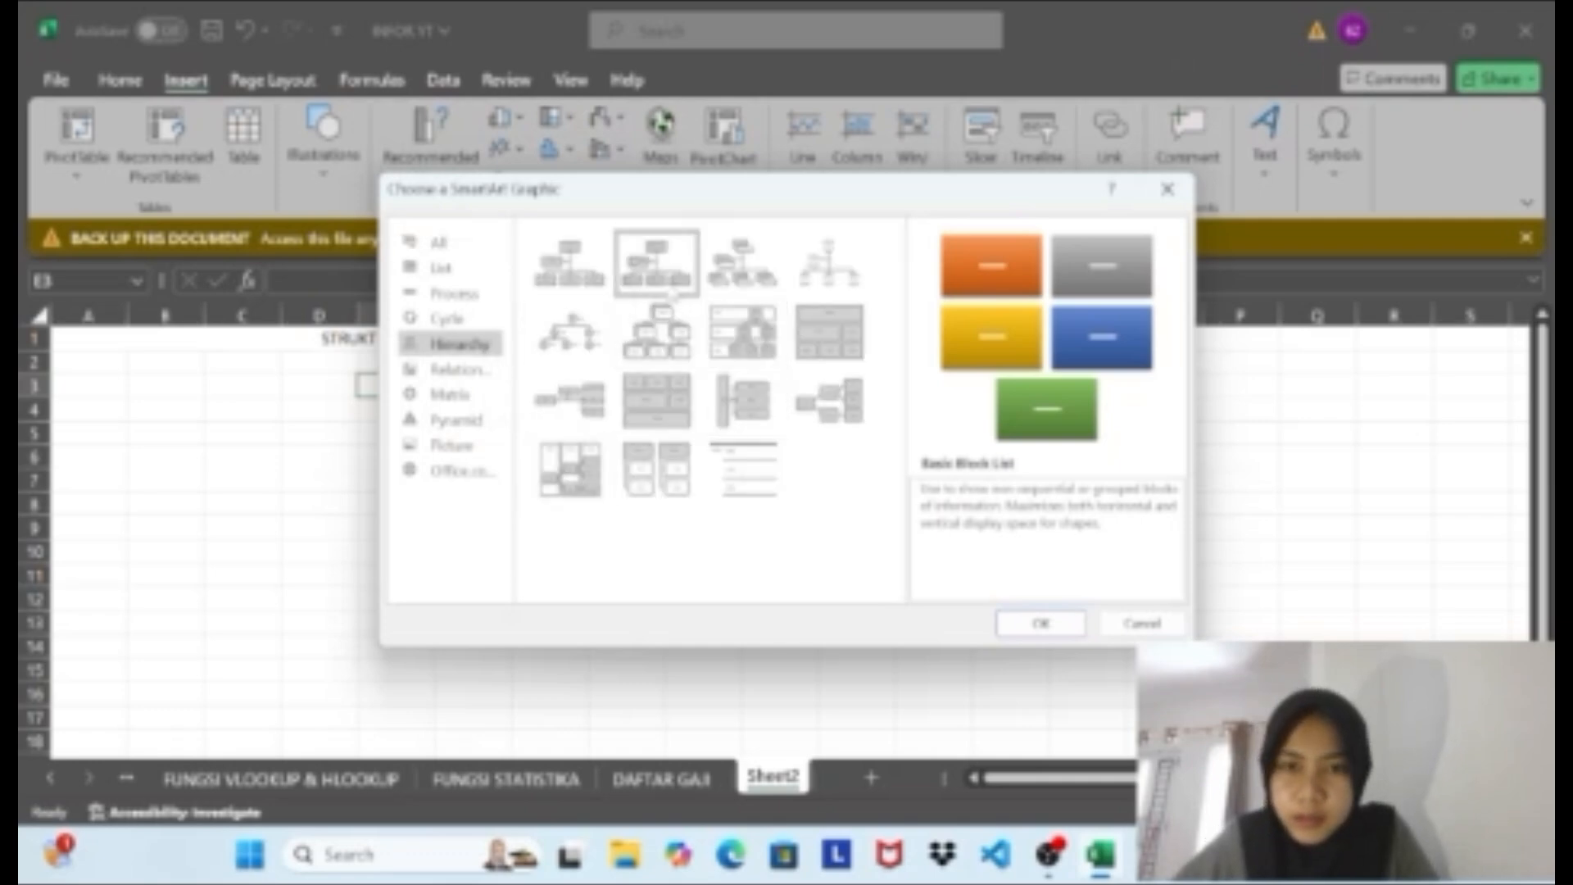
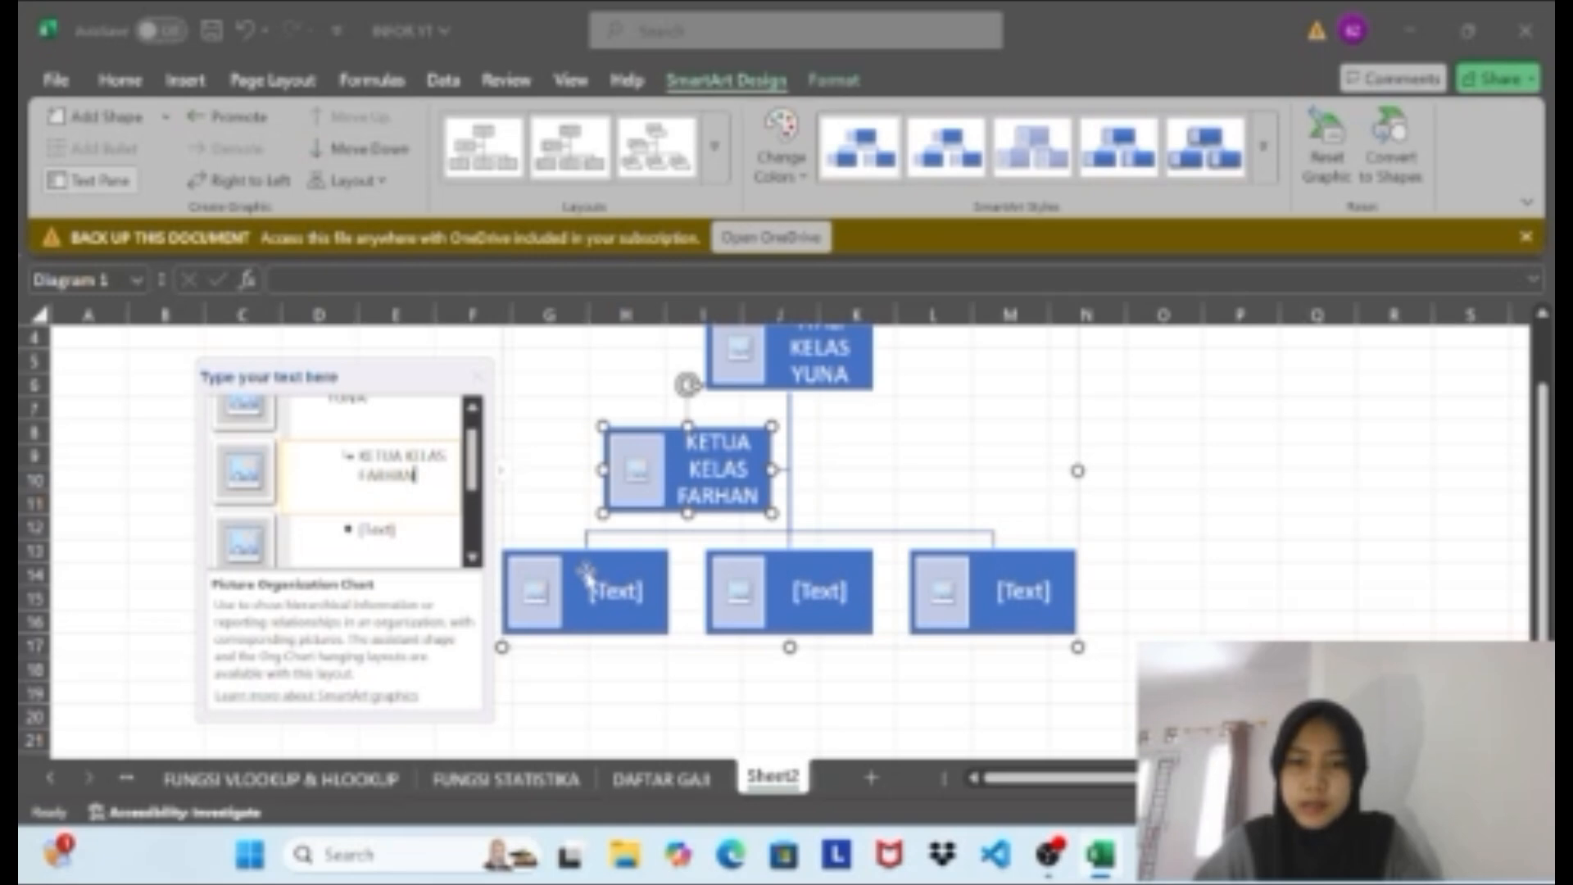
Delete the first empty text box in the lowest row of the organization chart.
left_click(587, 582)
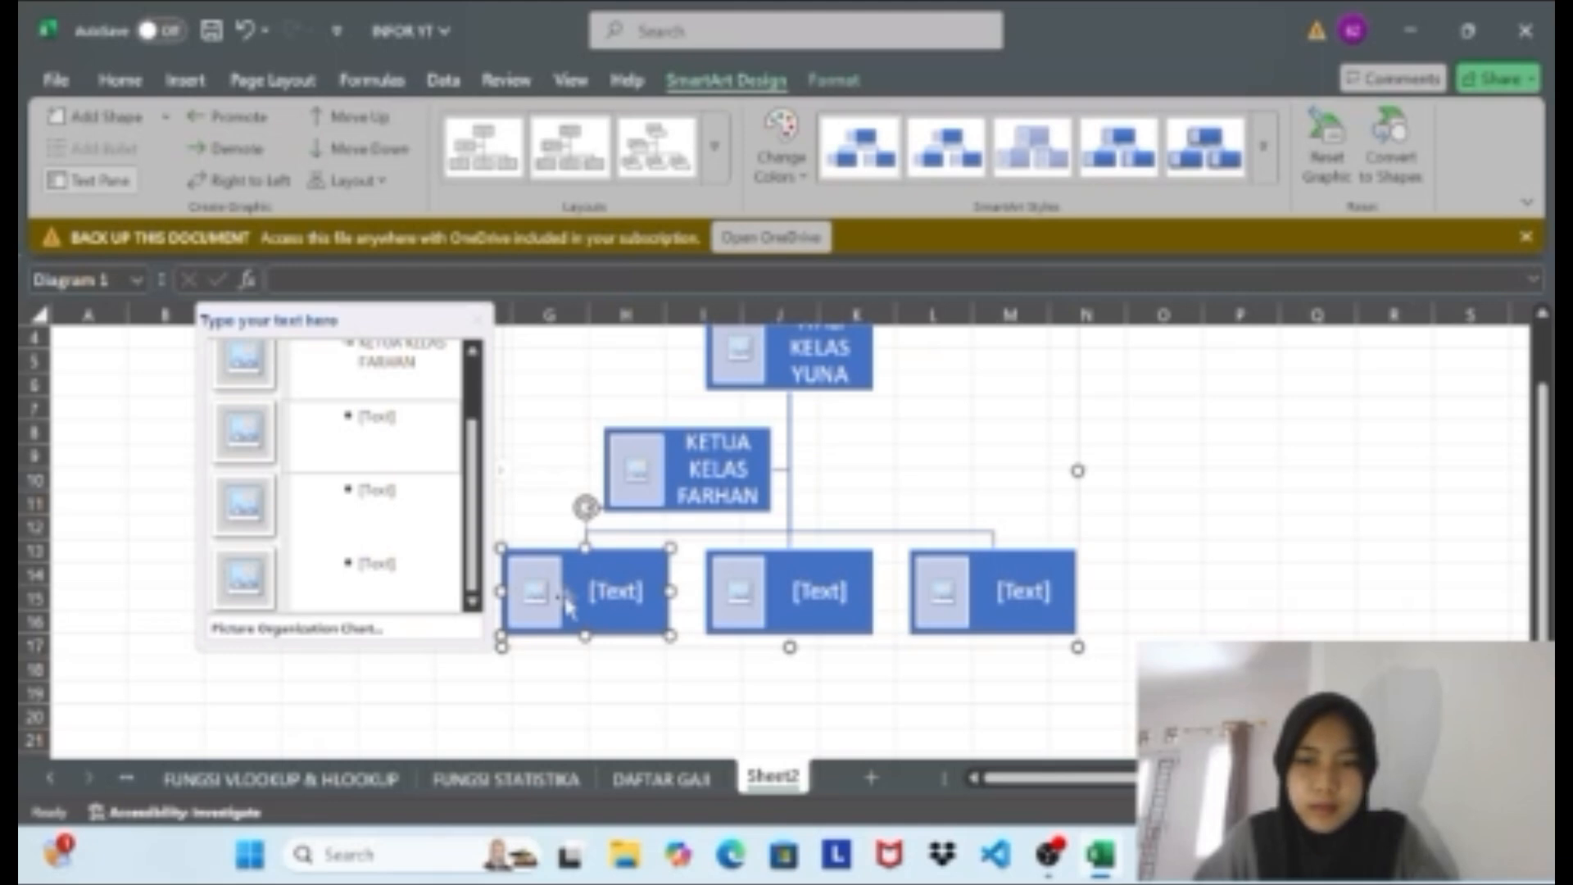
key("Delete")
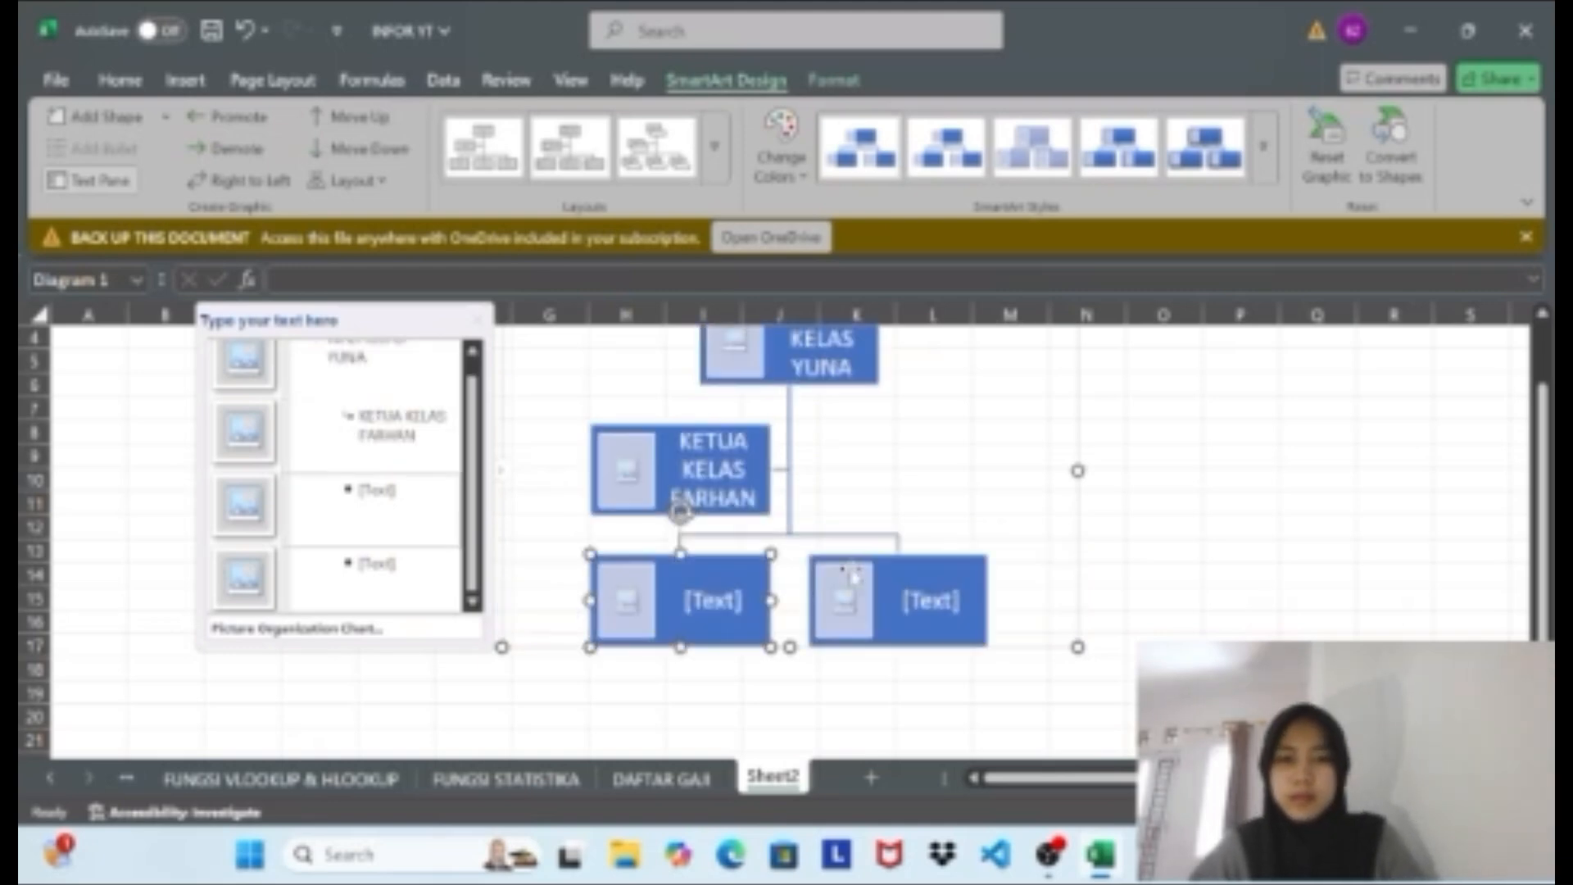
Add a new shape below the KETUA KELAS box in the organization chart.
left_click(668, 469)
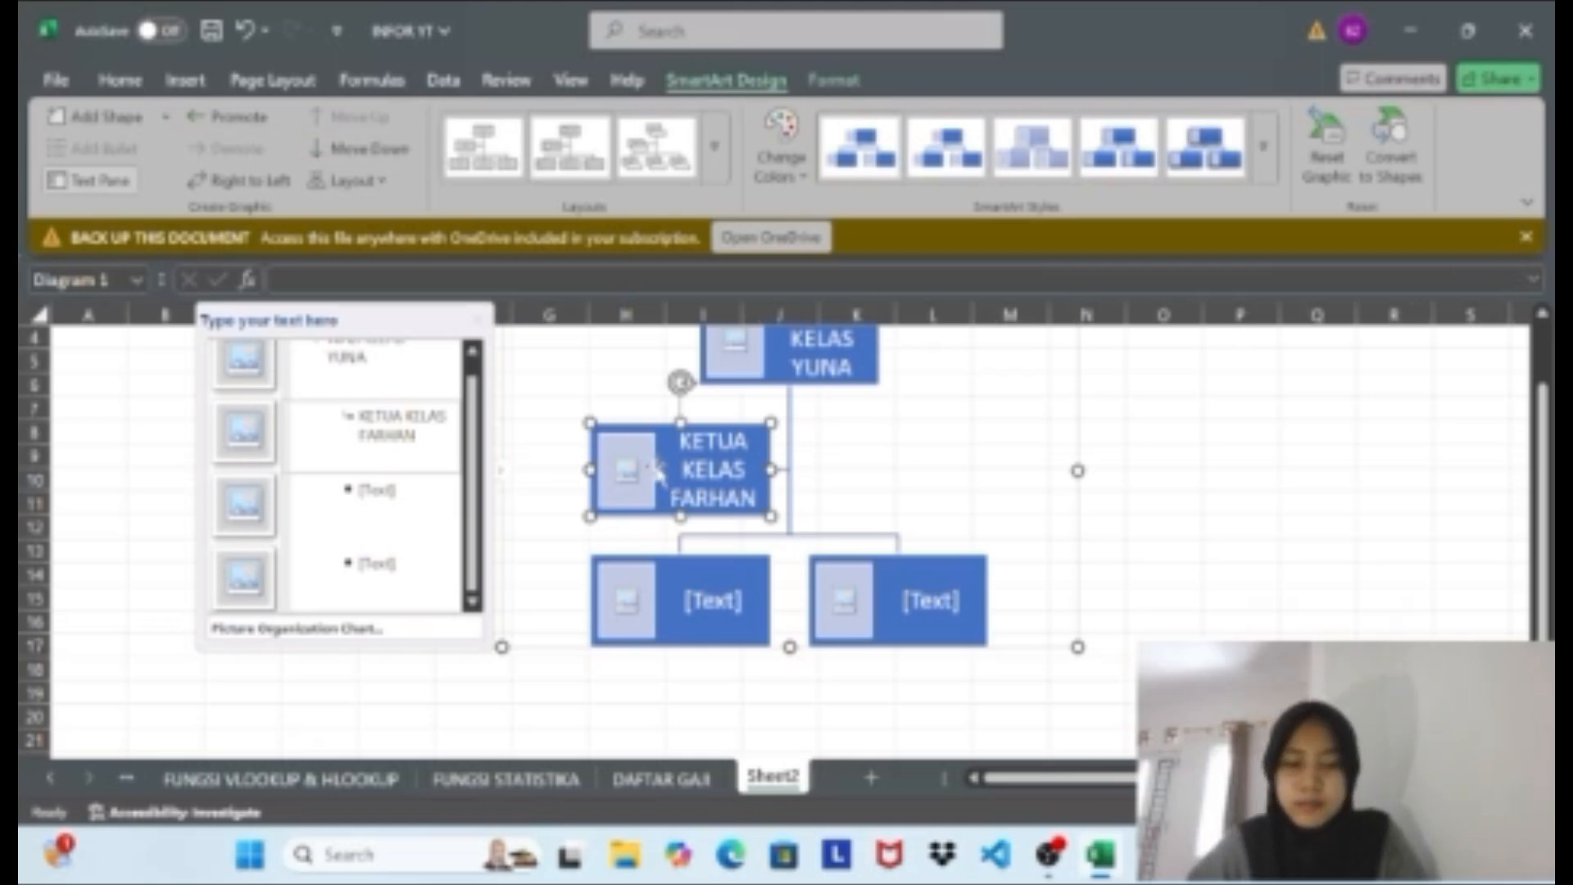
right_click(657, 474)
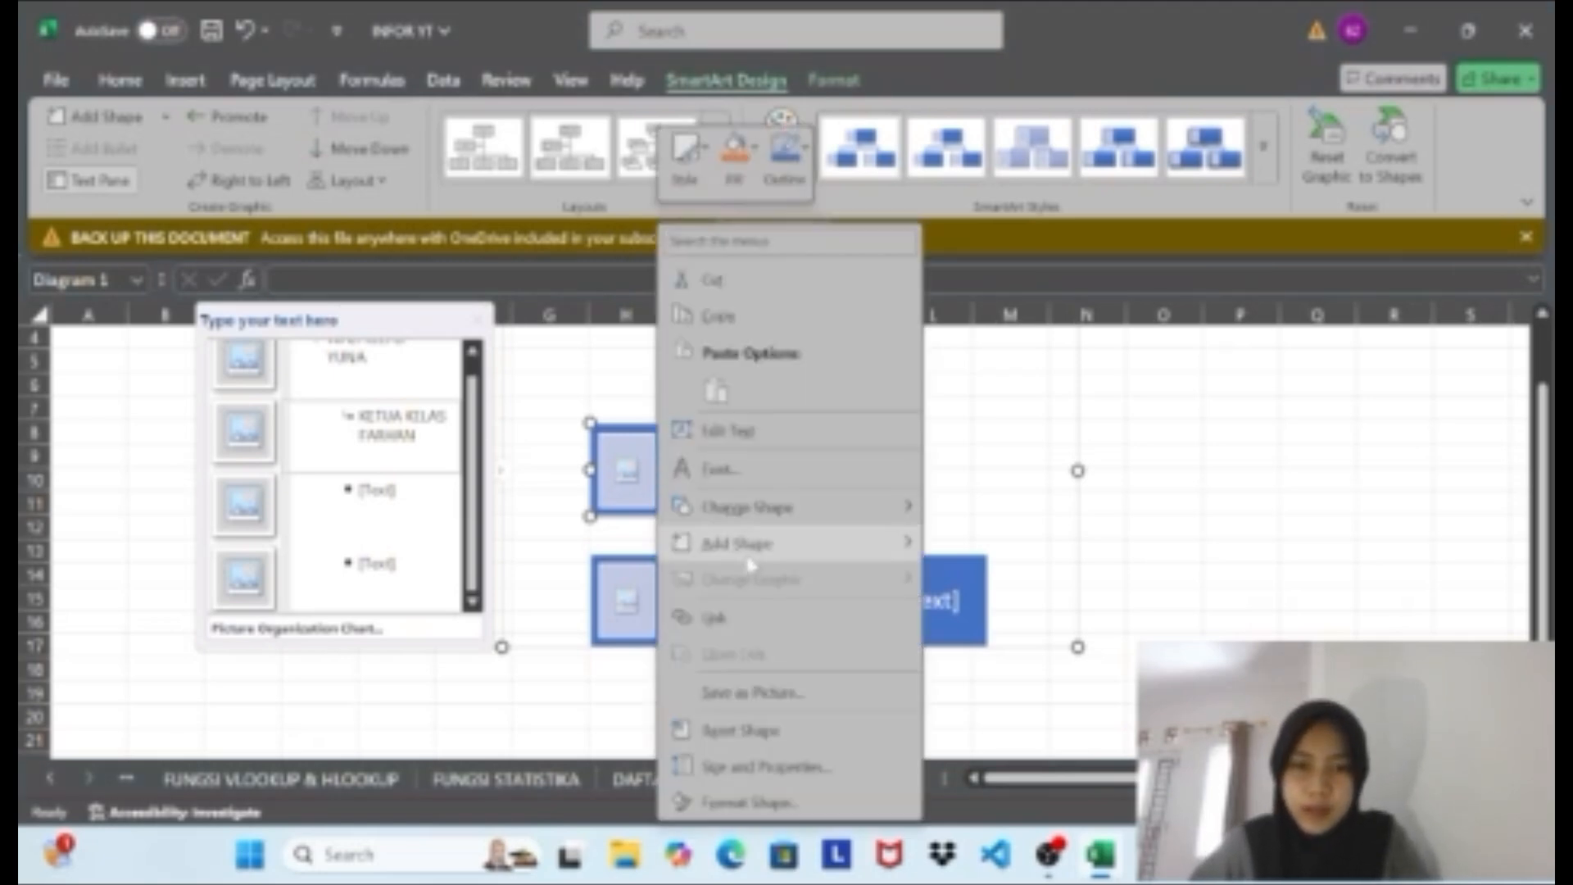
mouse_move(752, 558)
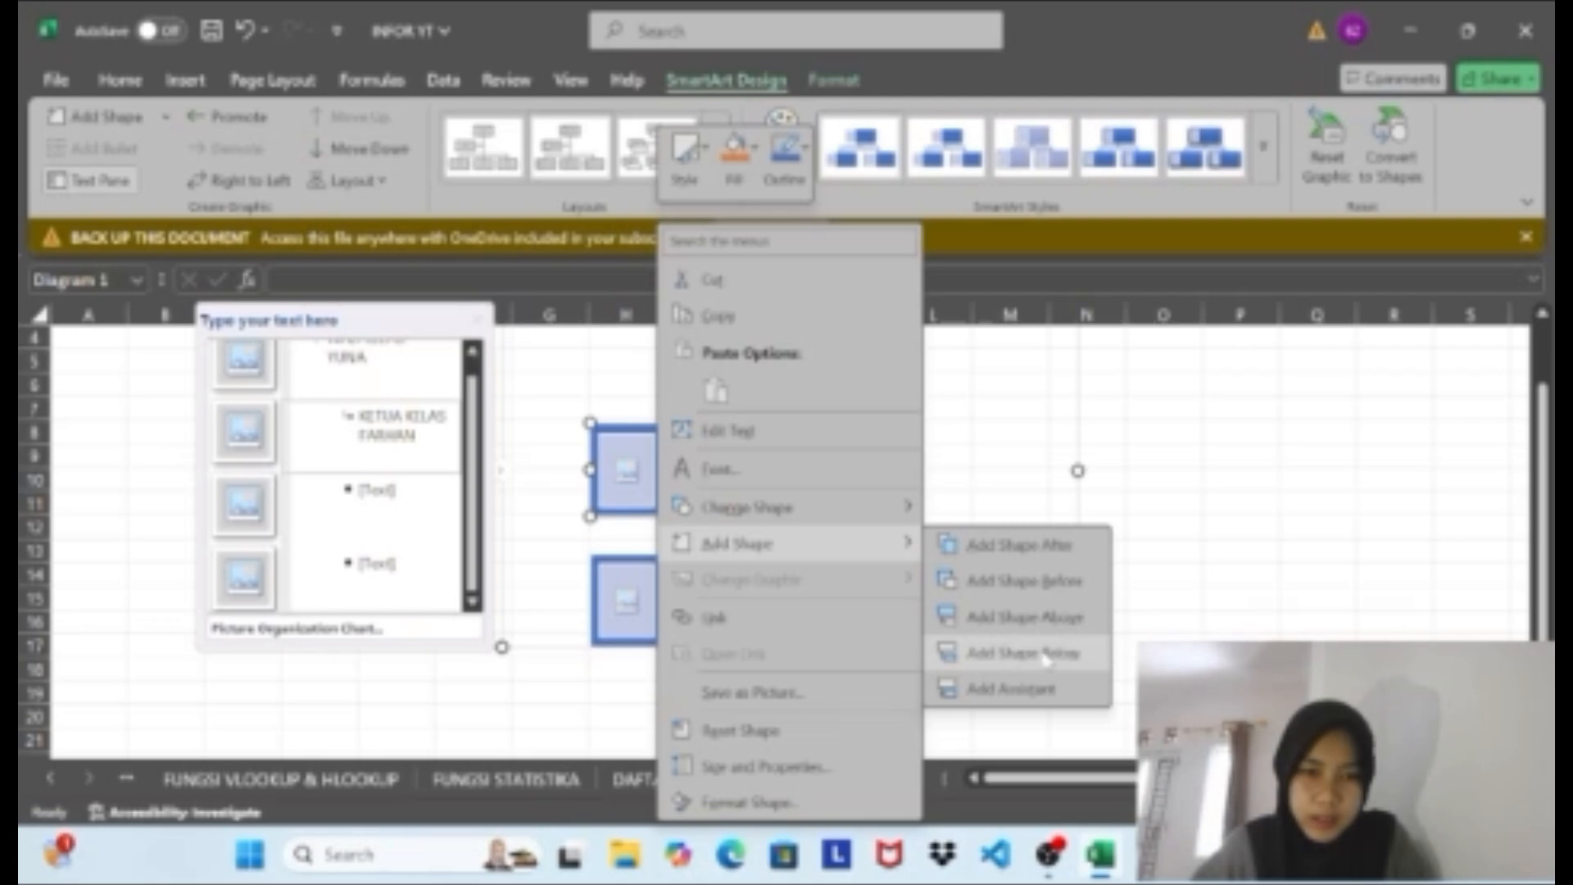
left_click(980, 656)
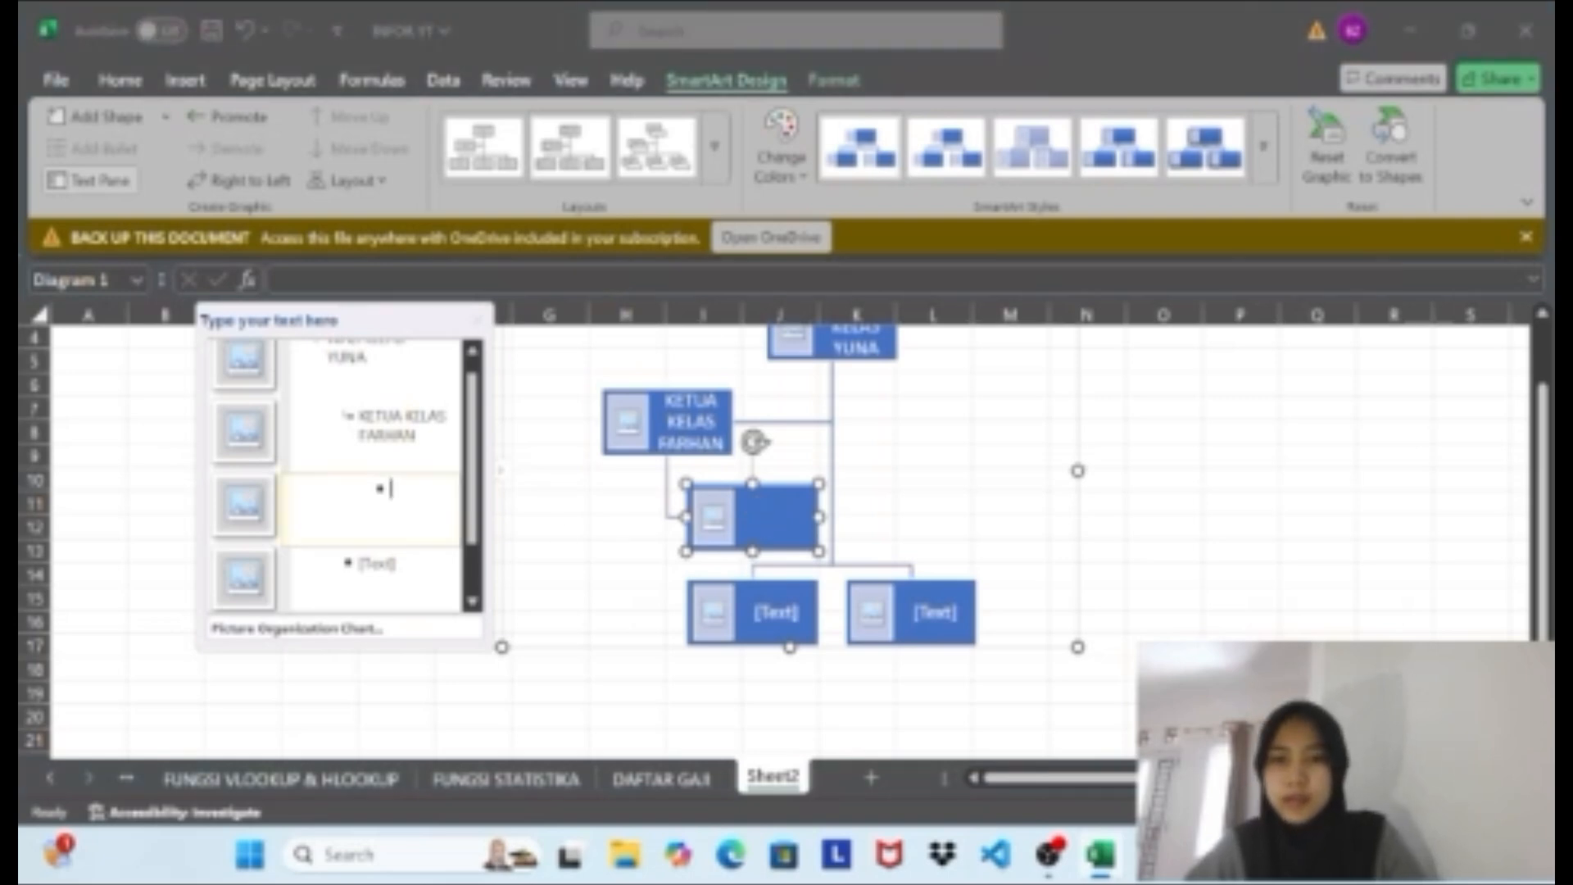
Label the new box under KETUA KELAS as WAKIL KETUA KELAS, followed by the vice leader's name.
type("WAKI")
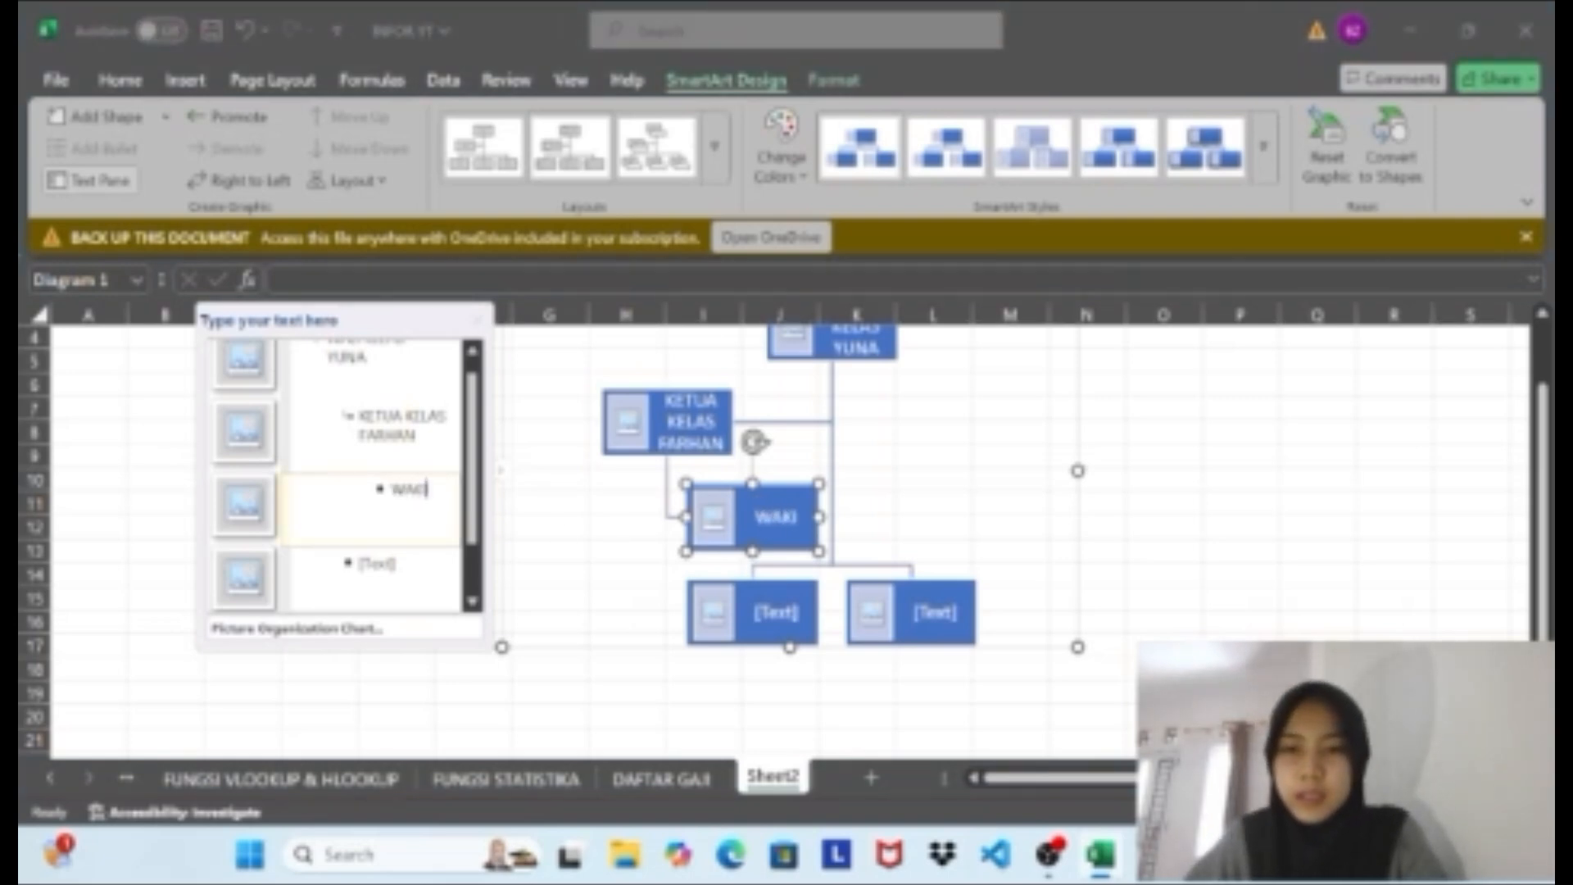
type("L KET")
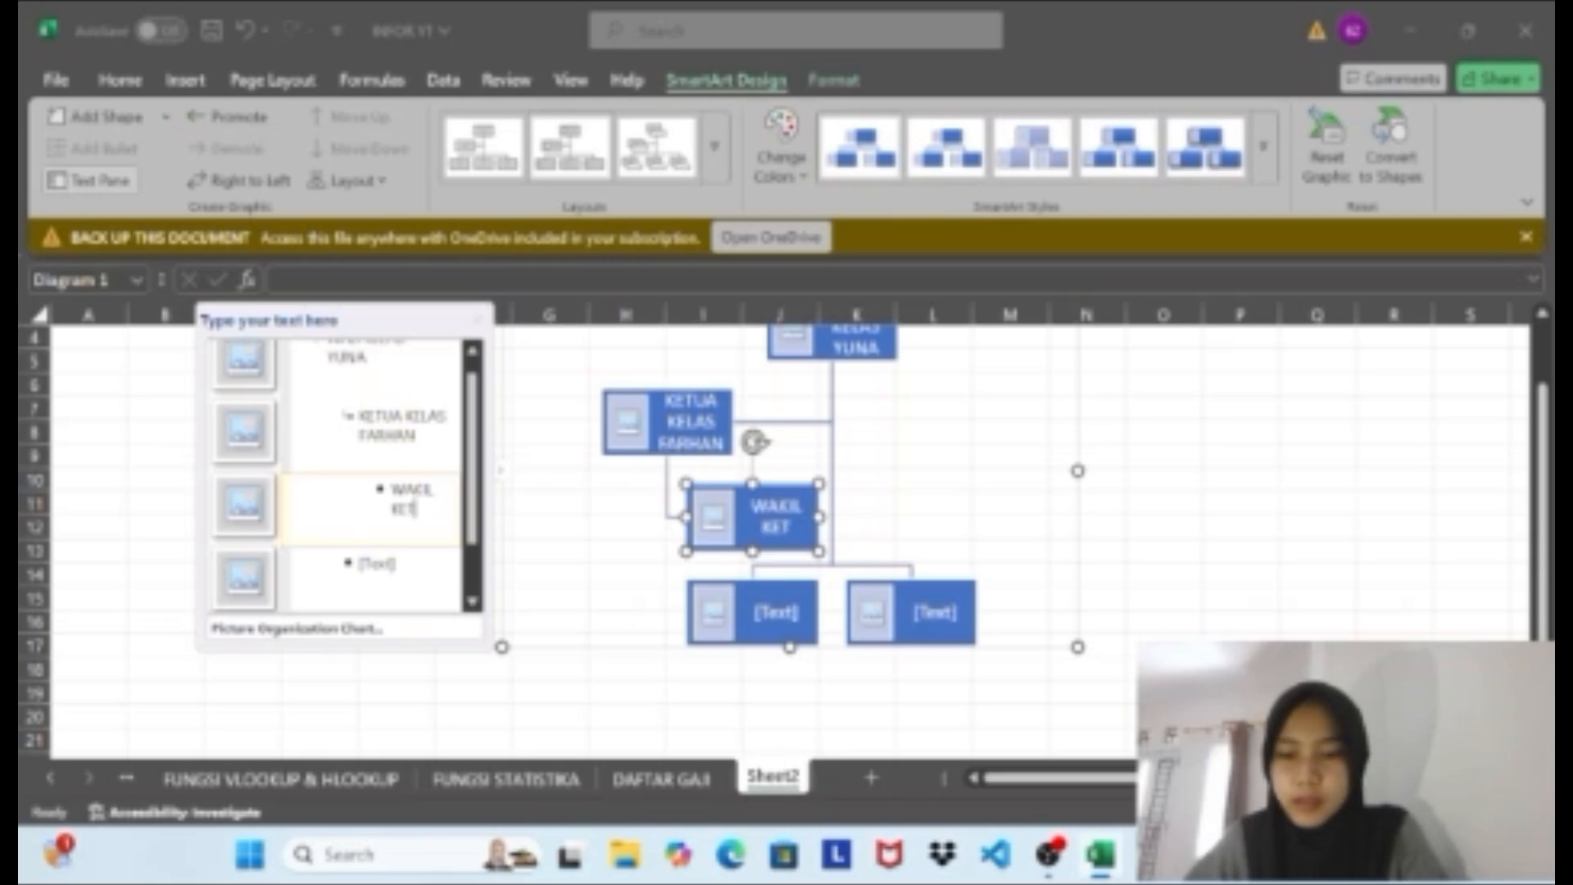
type("UA KELAS")
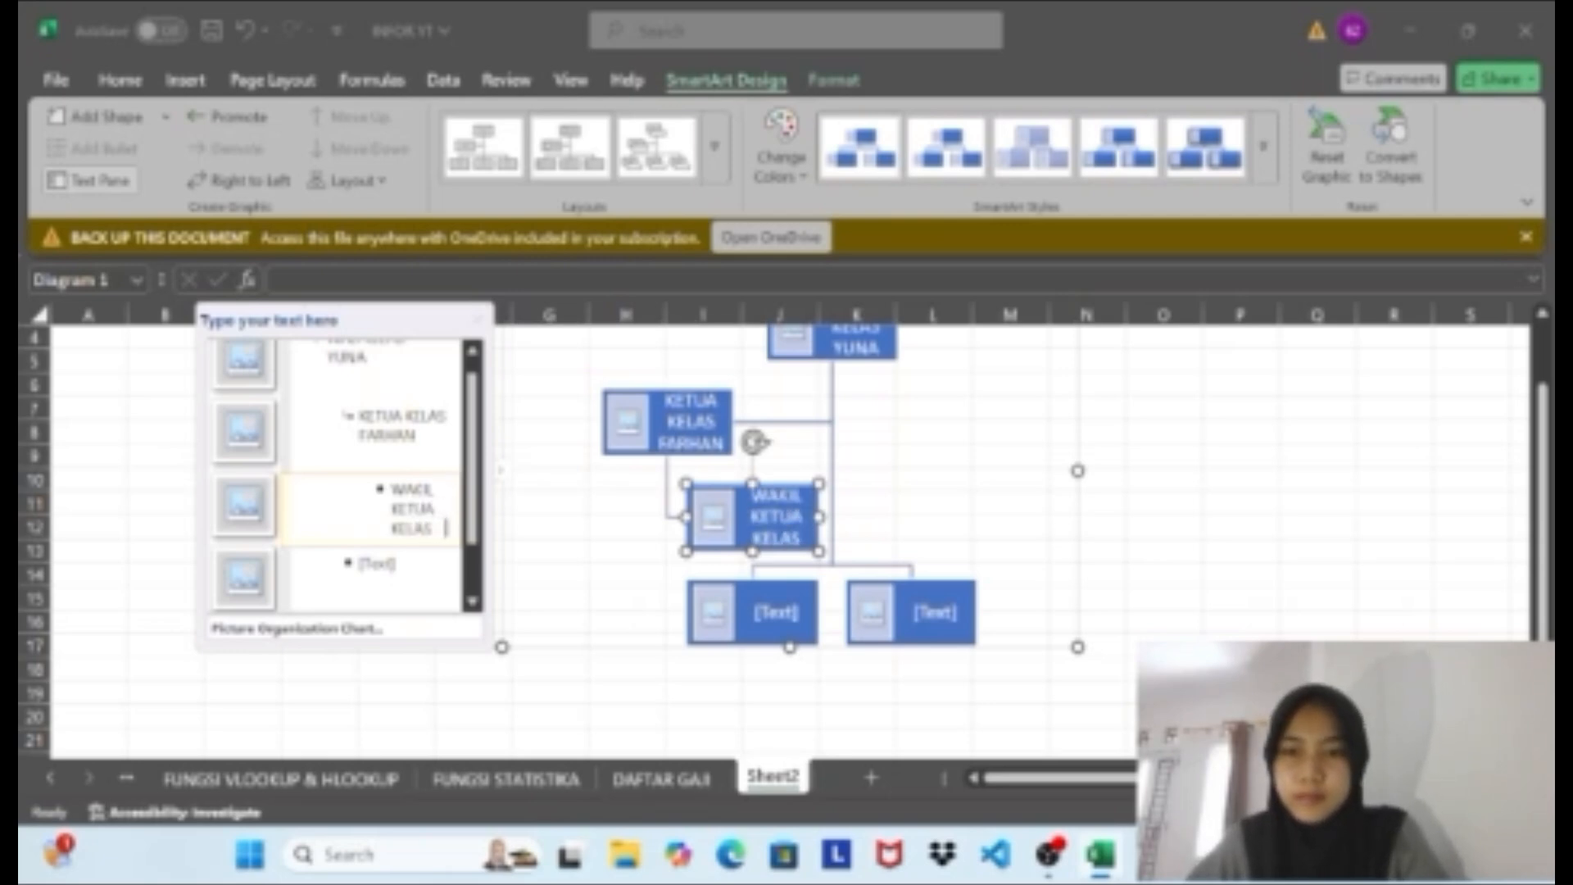
type(" B")
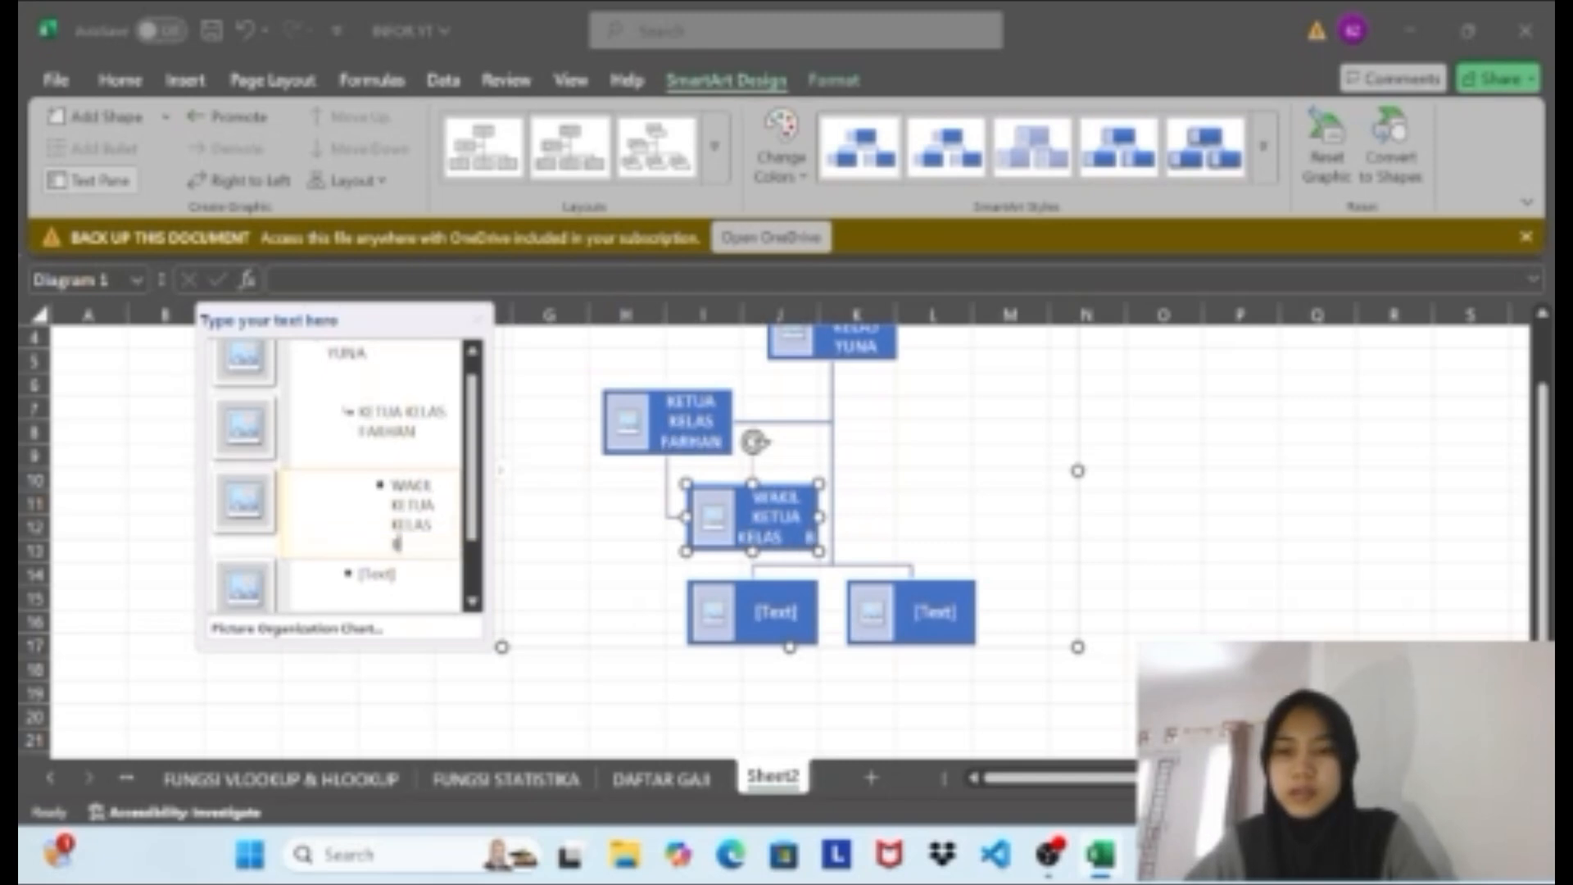
key("BackSpace")
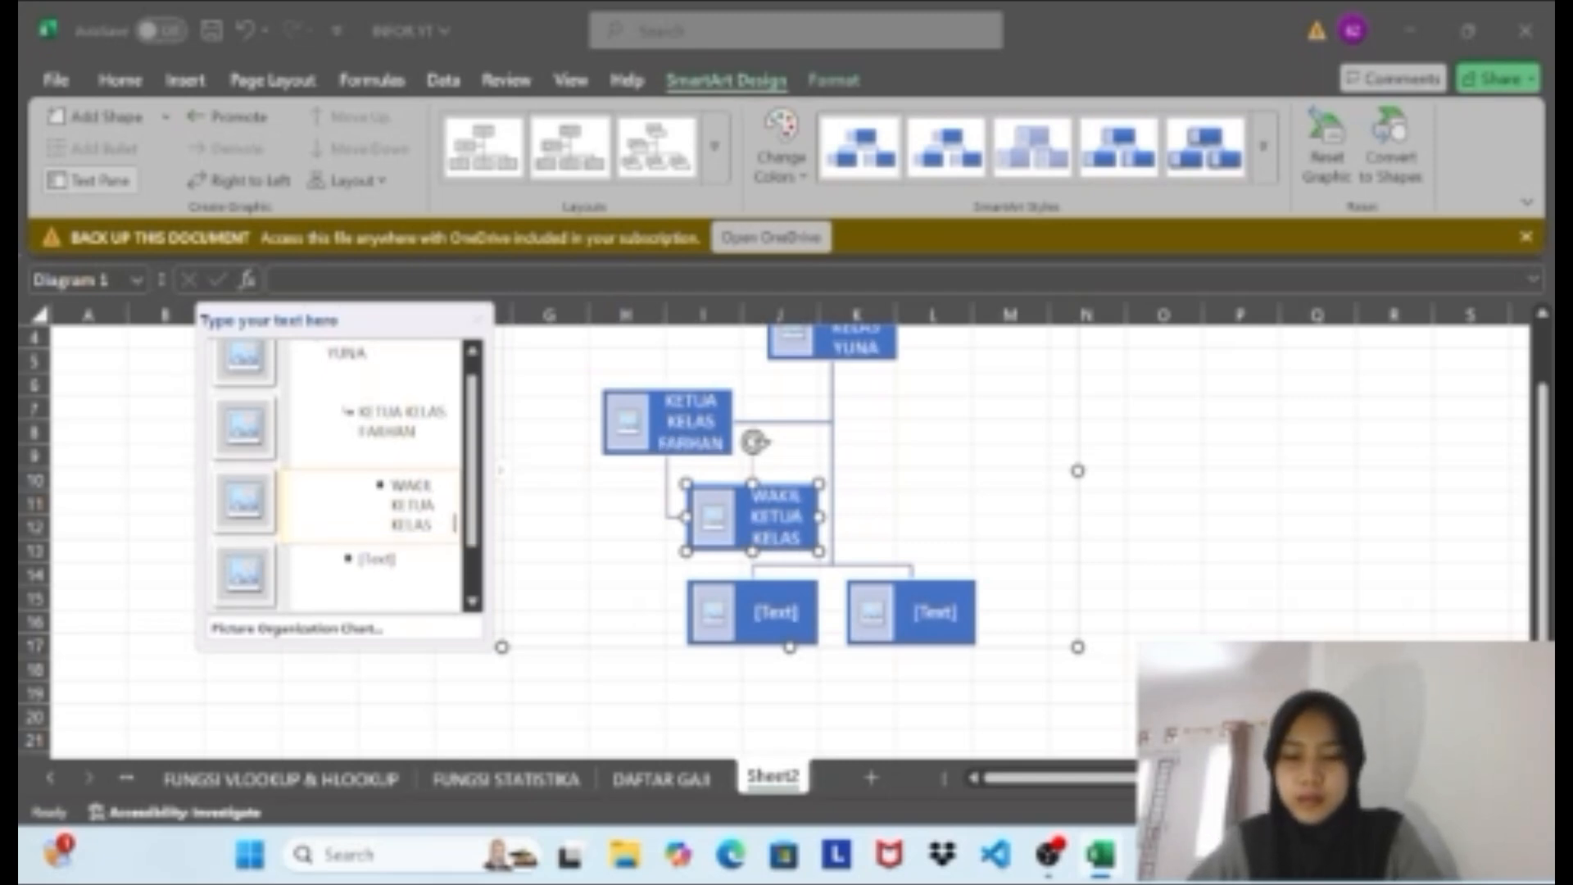
type("RANGGA")
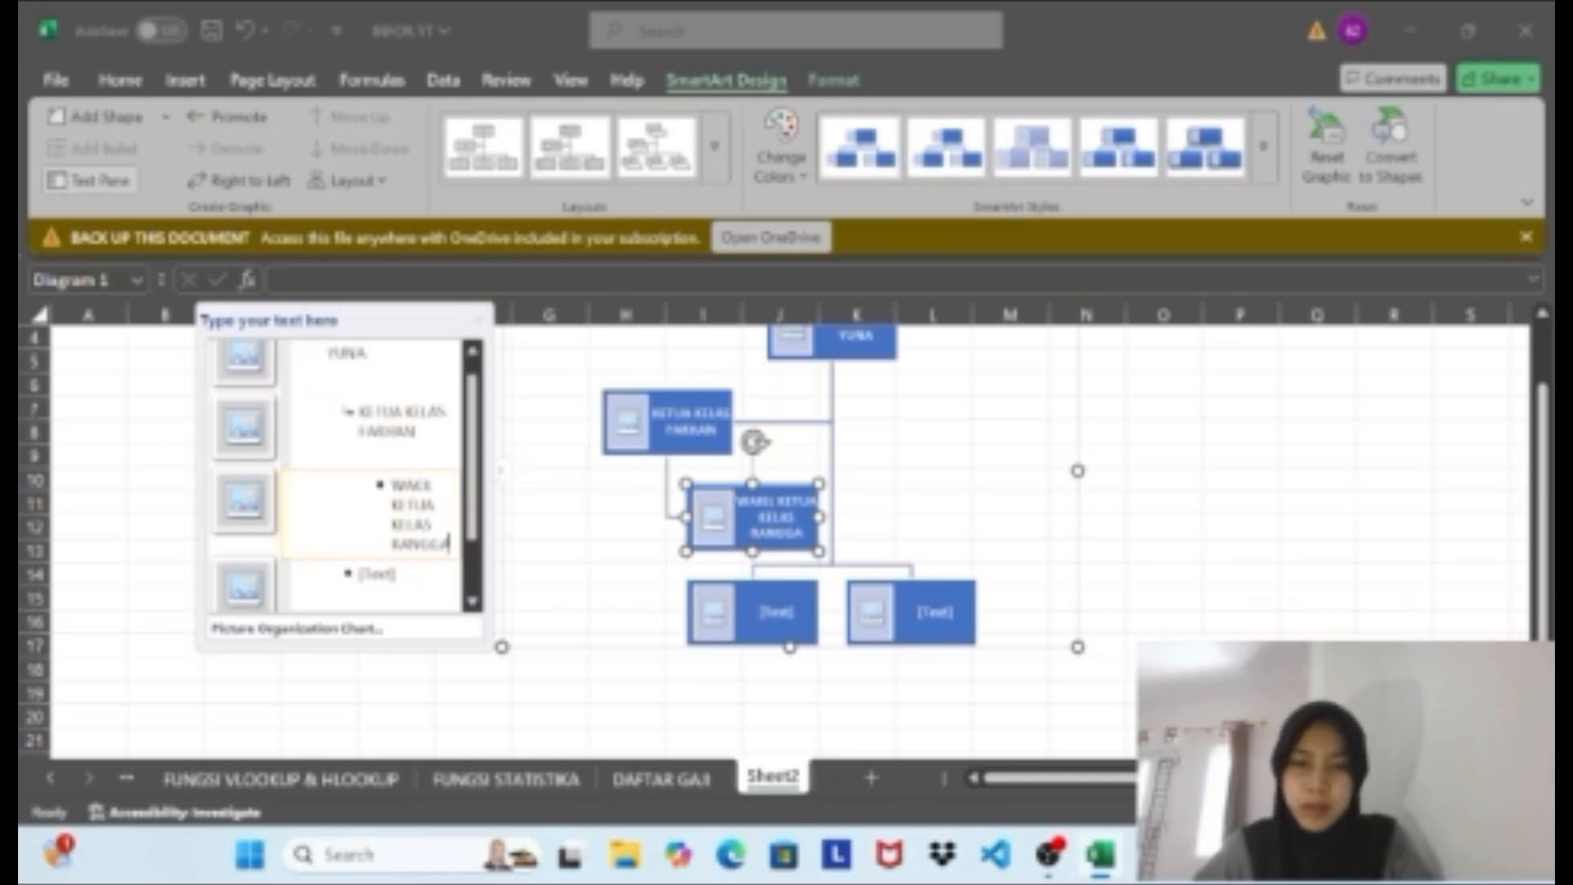
Fill the first empty box in the lowest row with SEKRETARIS 1 and the first secretary's name.
key("Down")
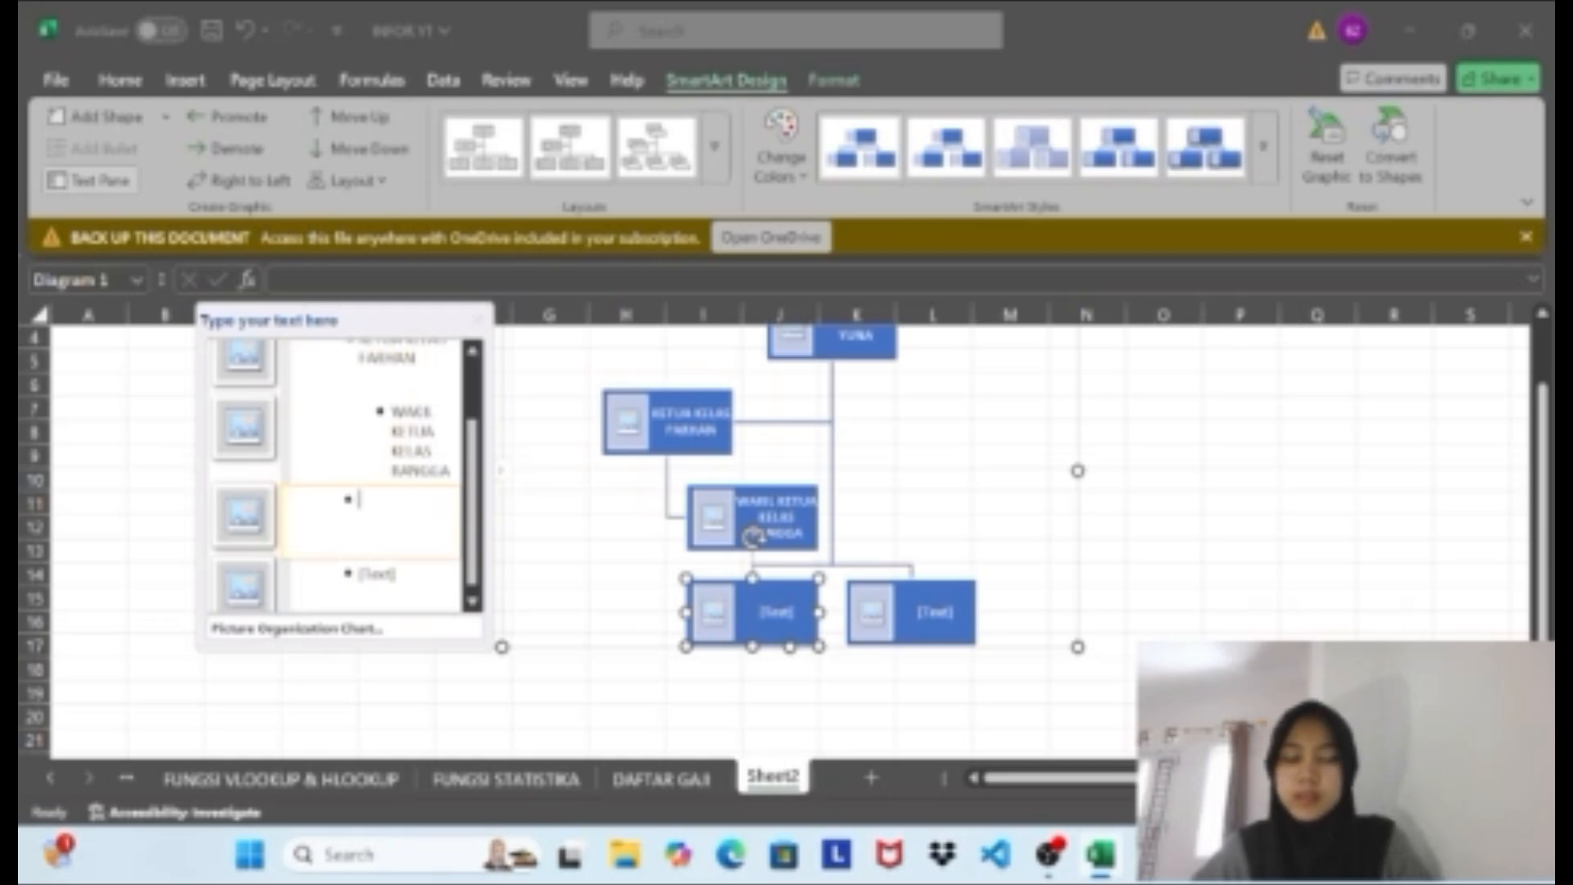
type("SEKRETA")
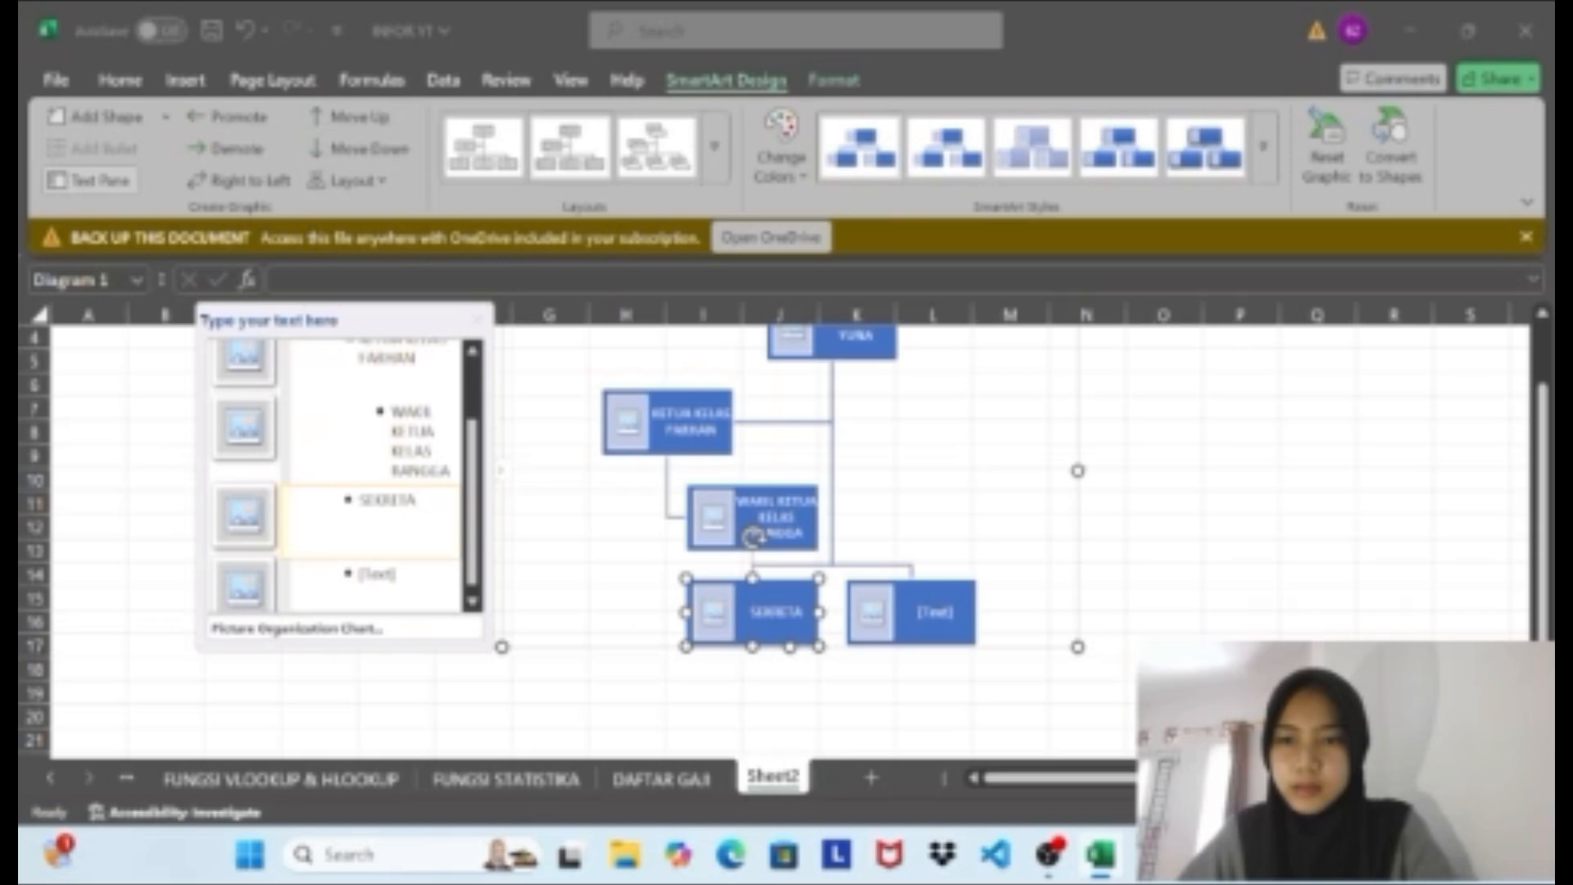
type("RIS")
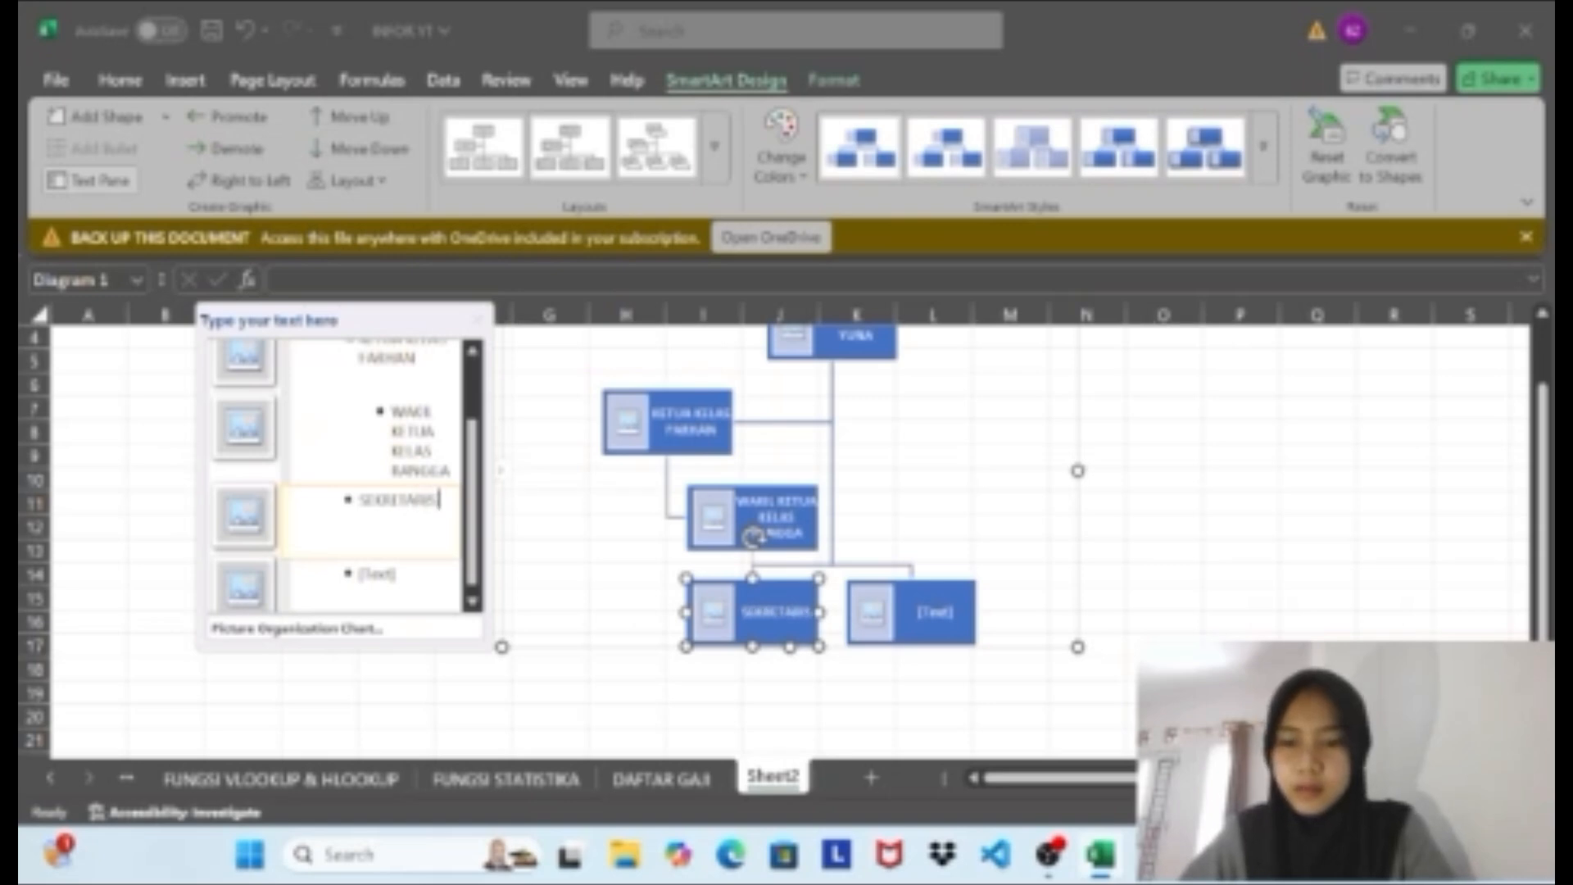
type(" 1")
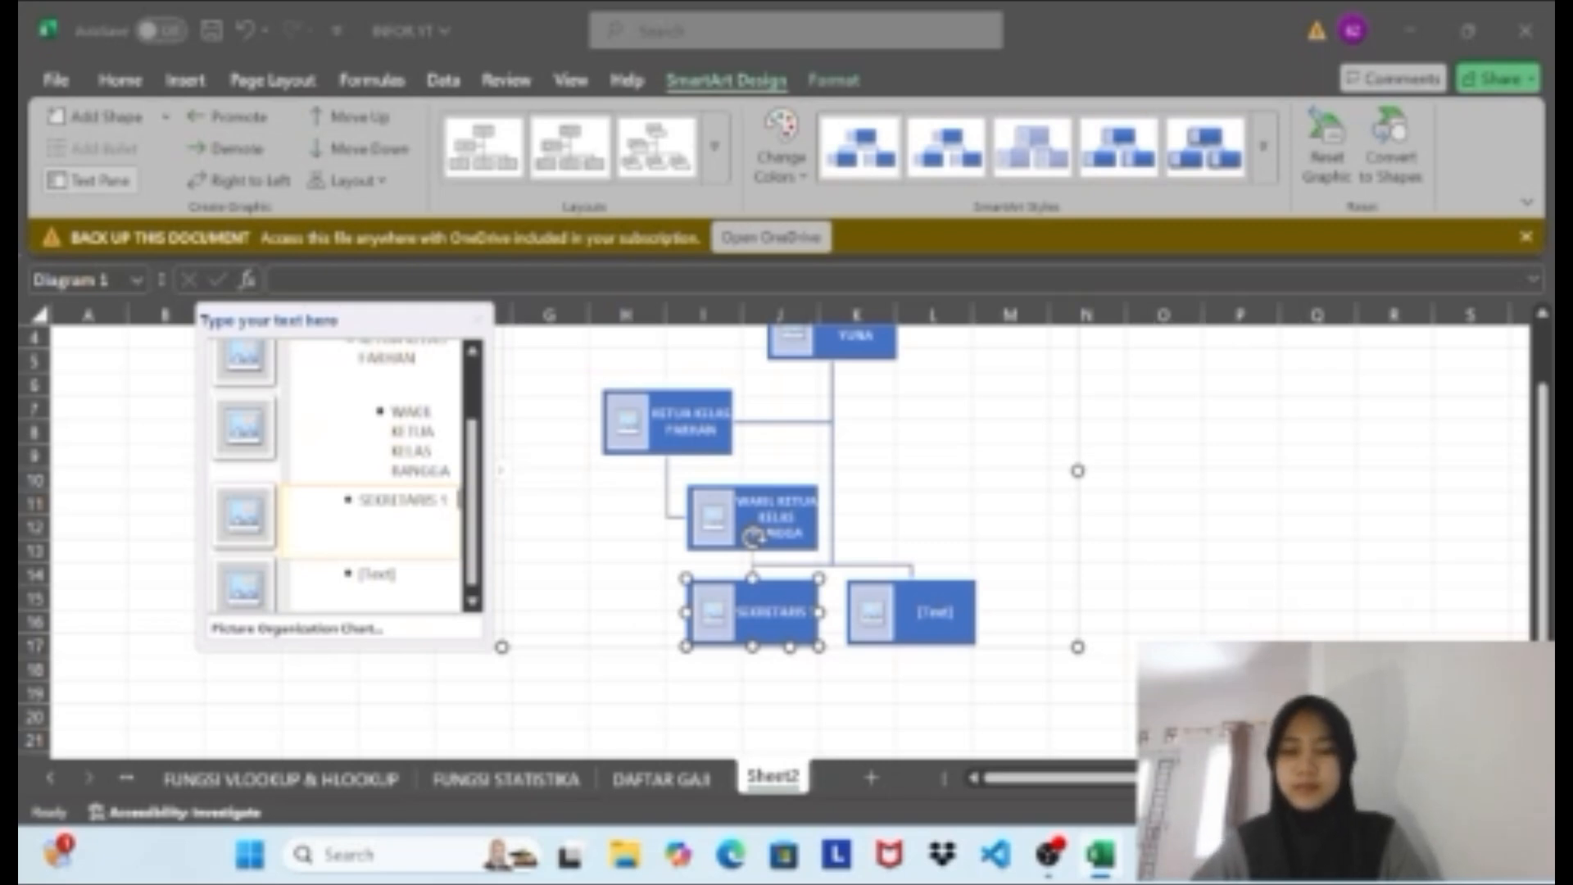
type("KAI")
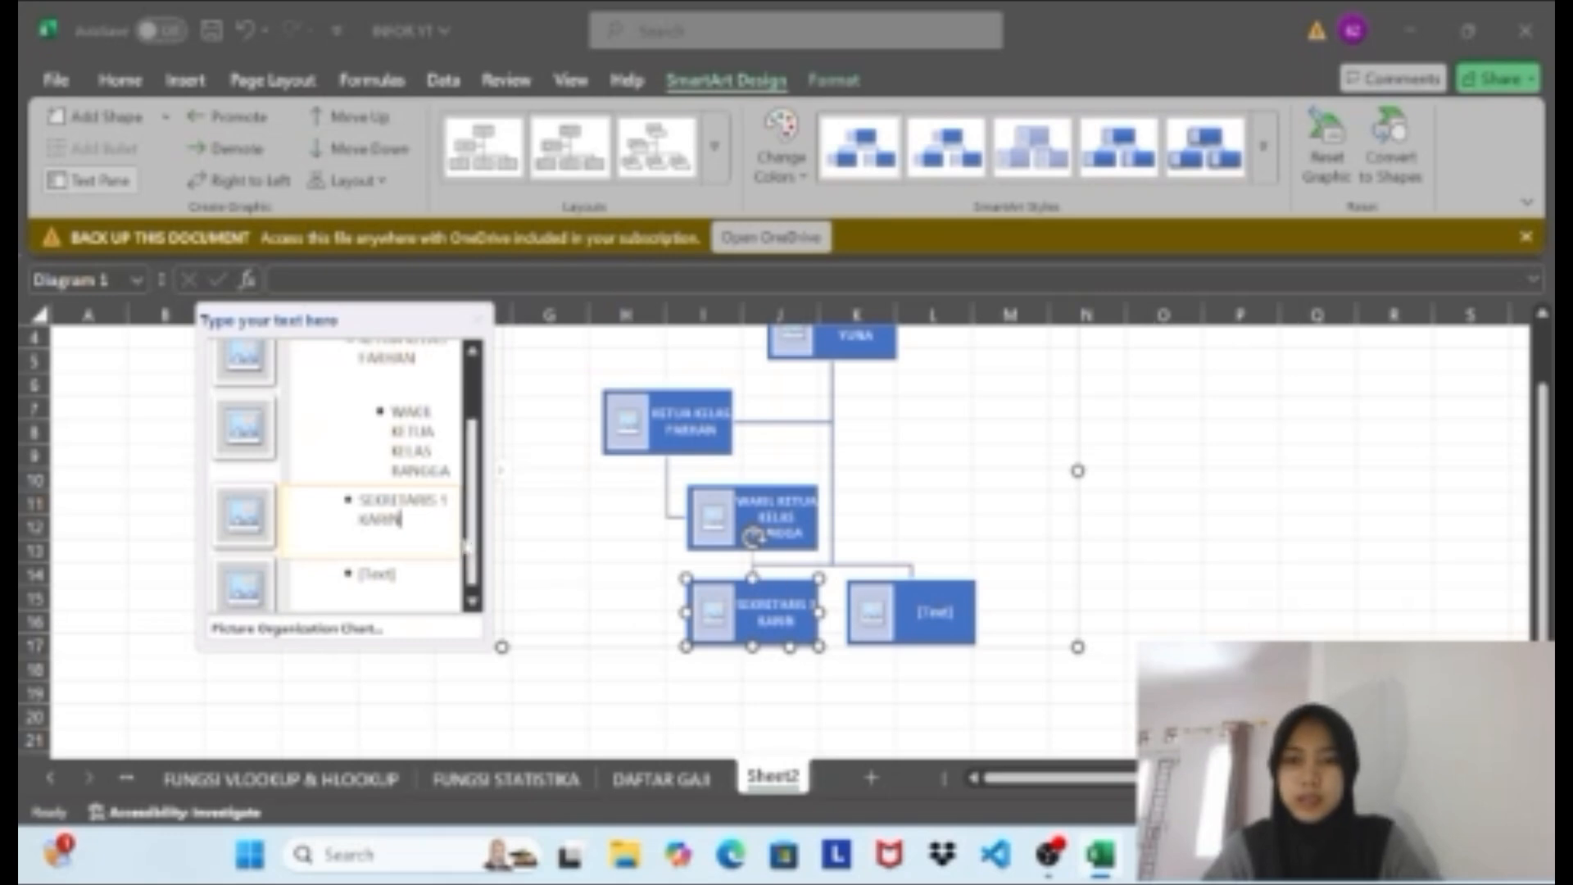
Fill the remaining empty box in the lowest row with SEKRETARIS 2 and the second secretary's name.
key("Down")
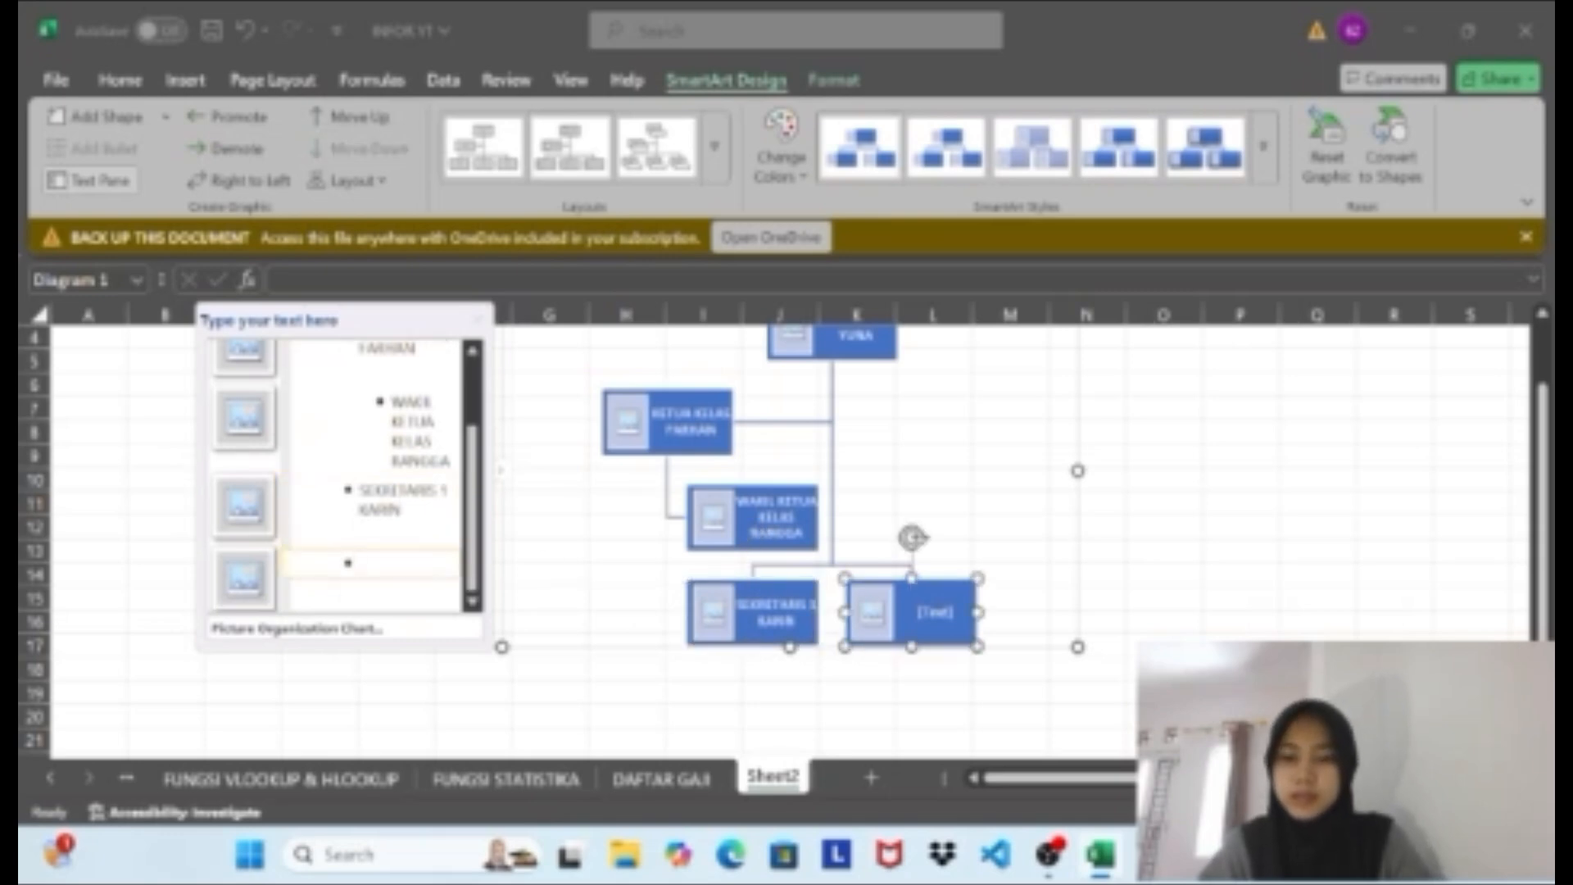
type("SEKRET")
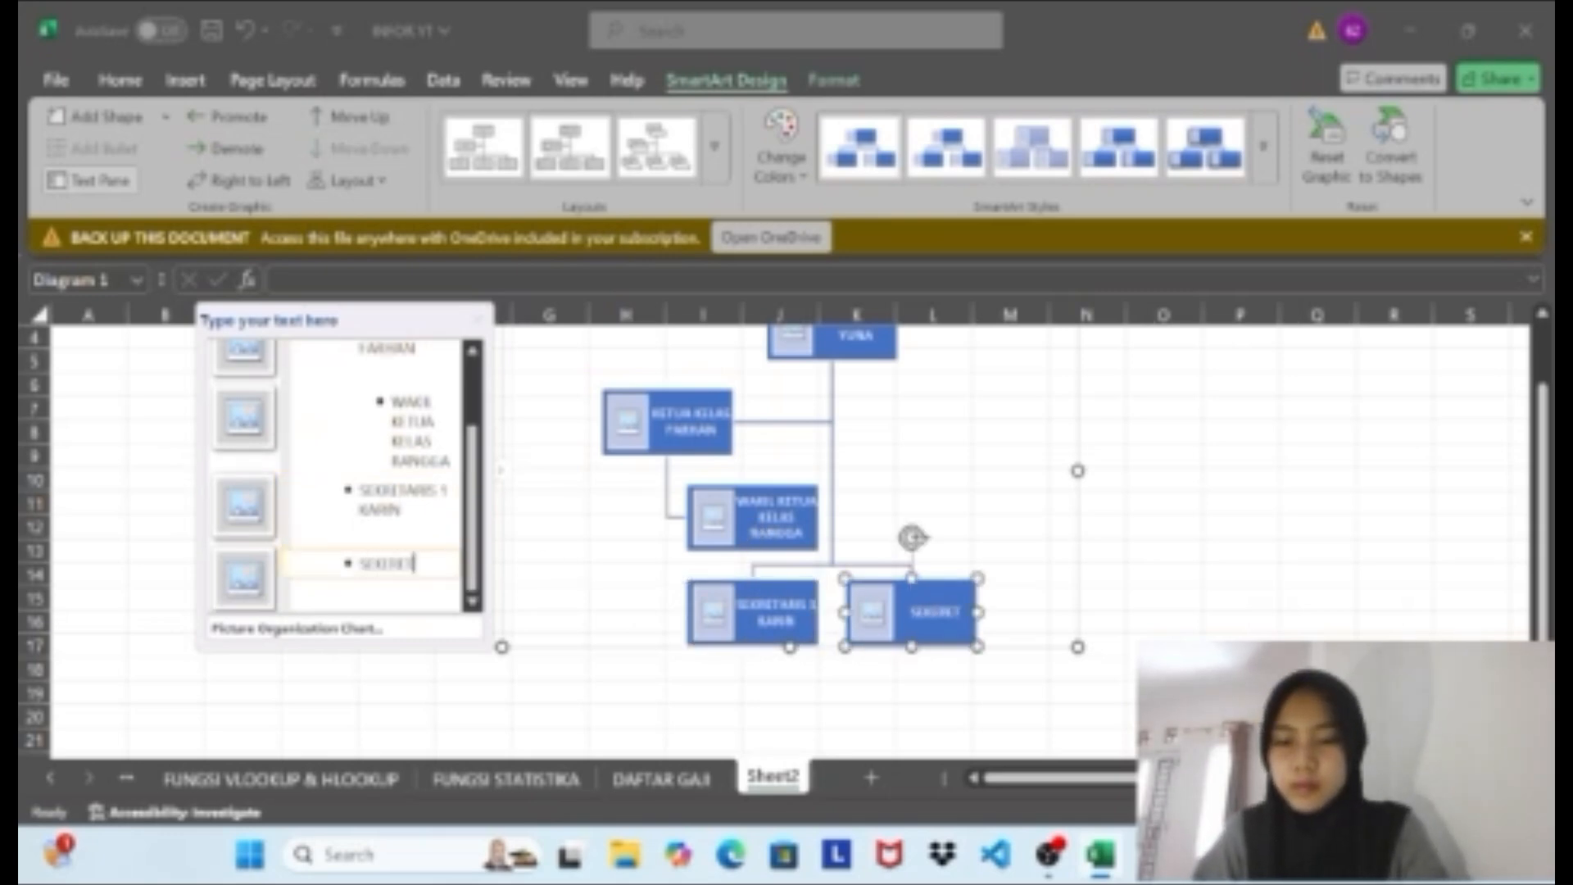
type("ARIS 2")
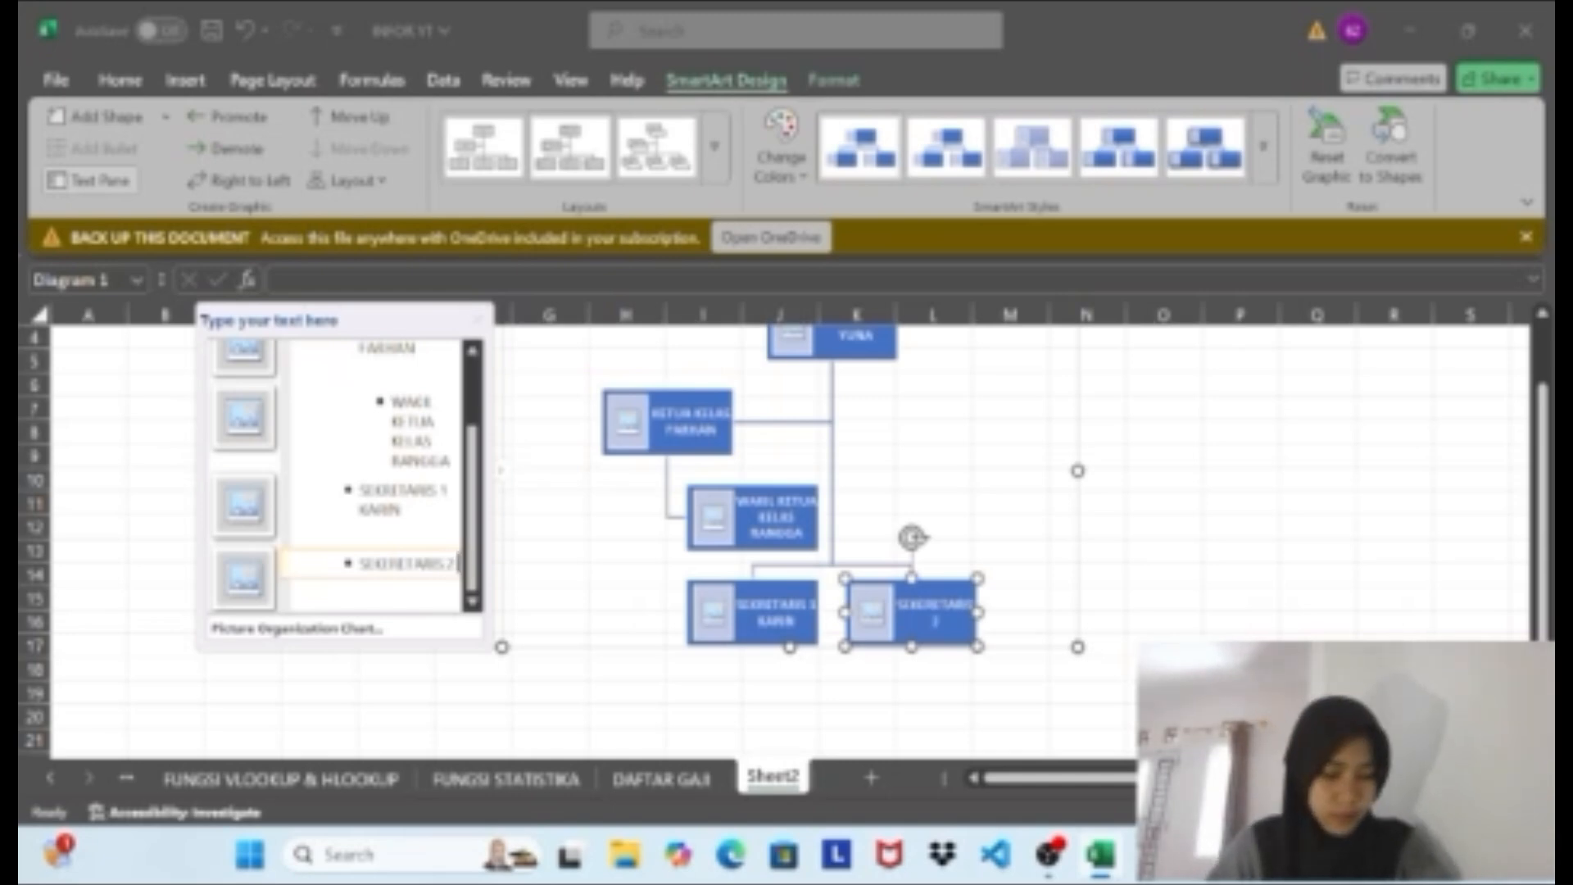
type(" LALA")
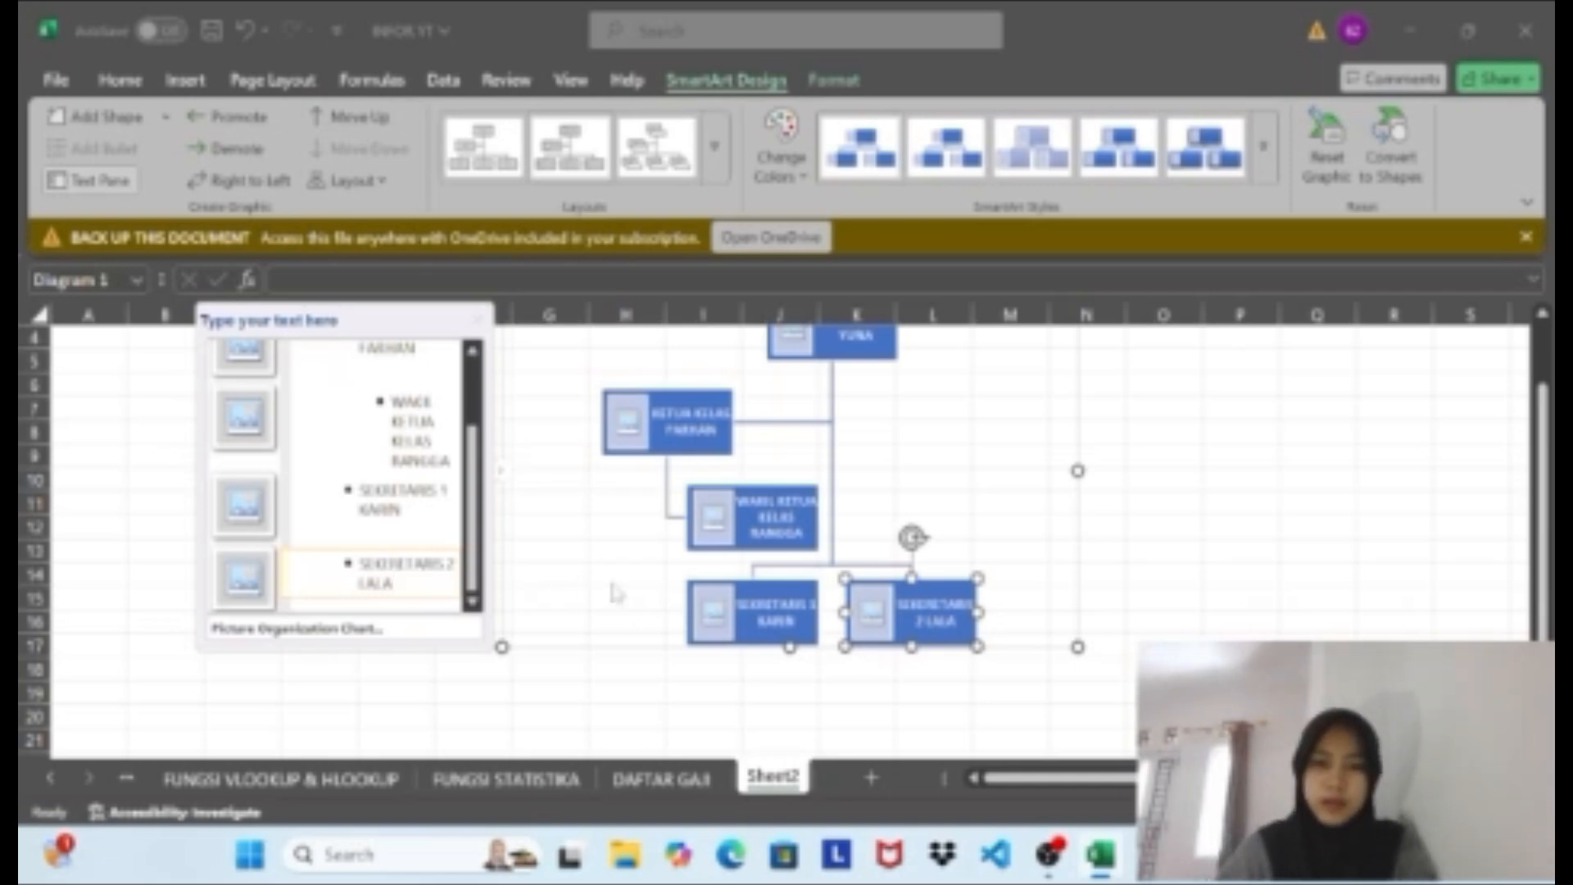
Add a shape below the SEKRETARIS 1 box and label it BENDAHARA with the treasurer's name.
left_click(727, 603)
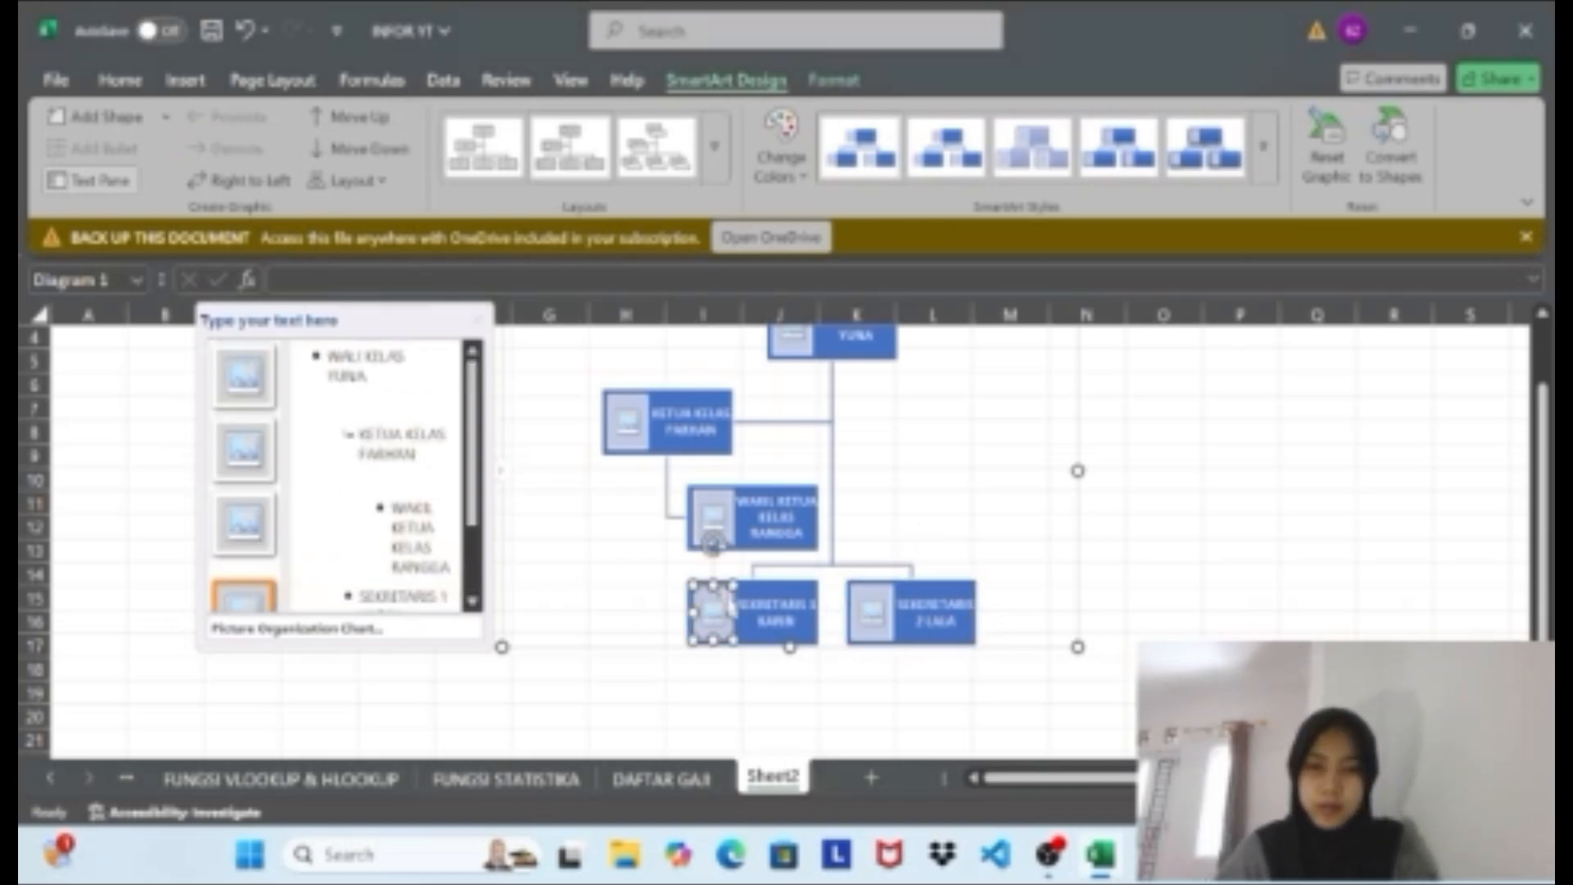
left_click(752, 635)
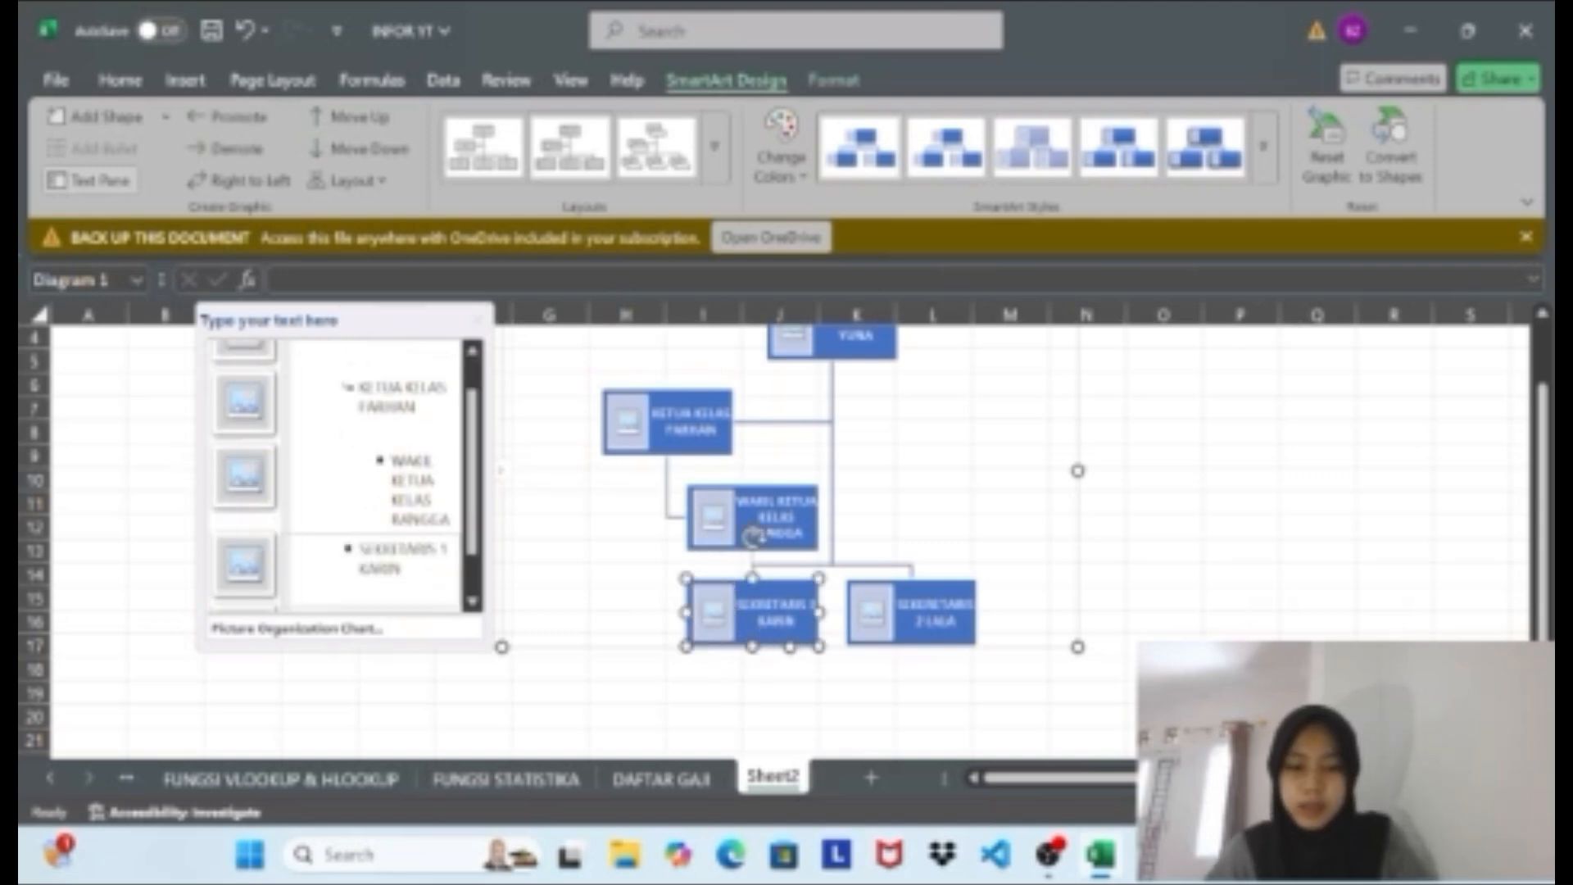
right_click(752, 537)
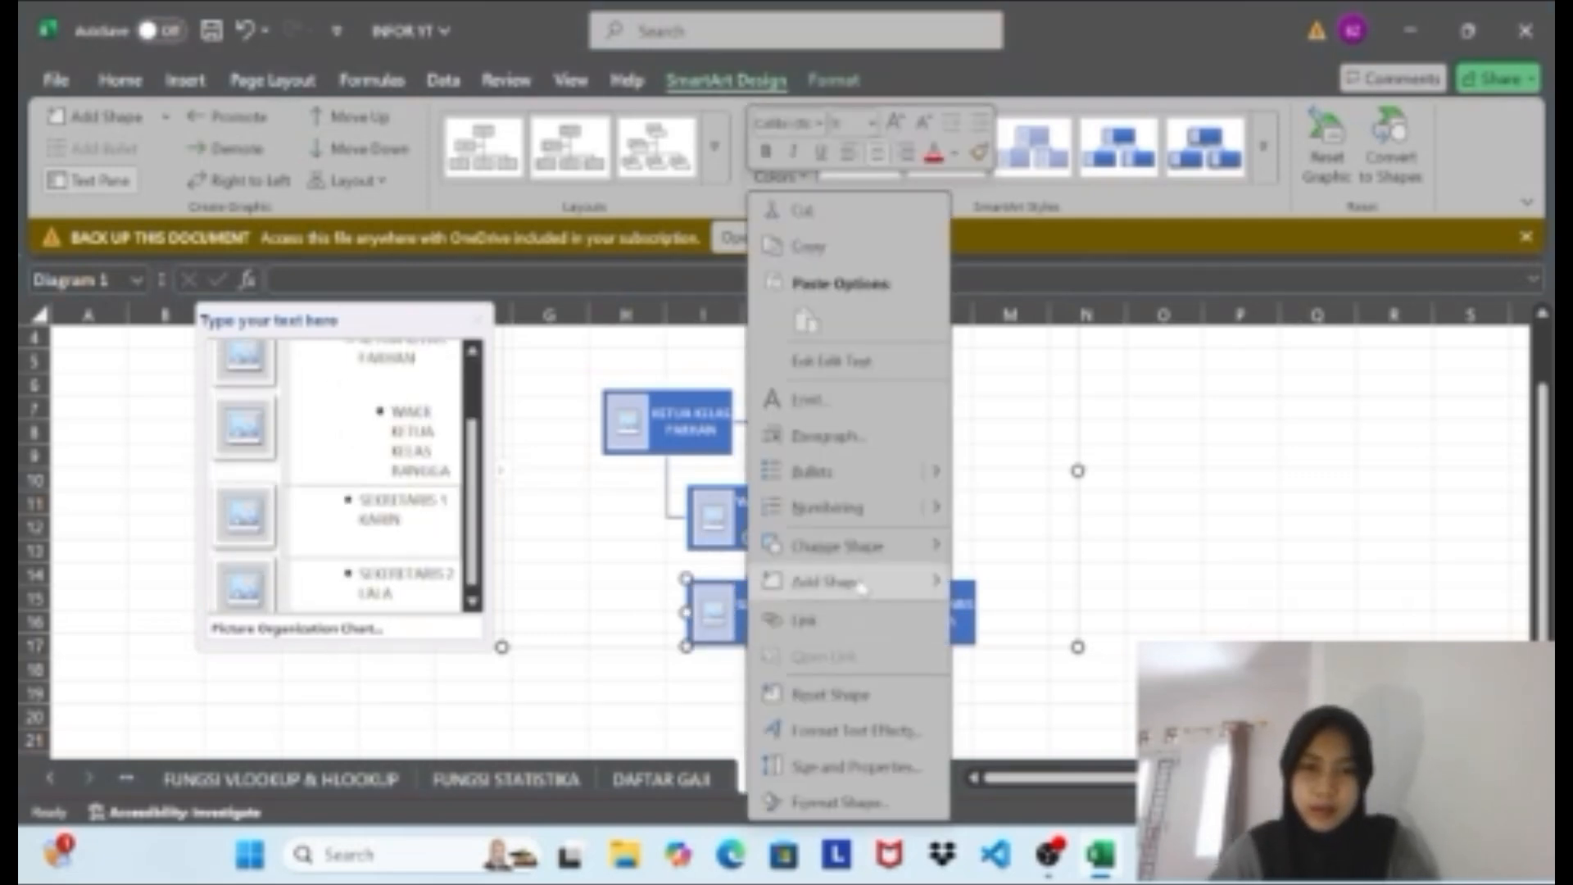
mouse_move(856, 585)
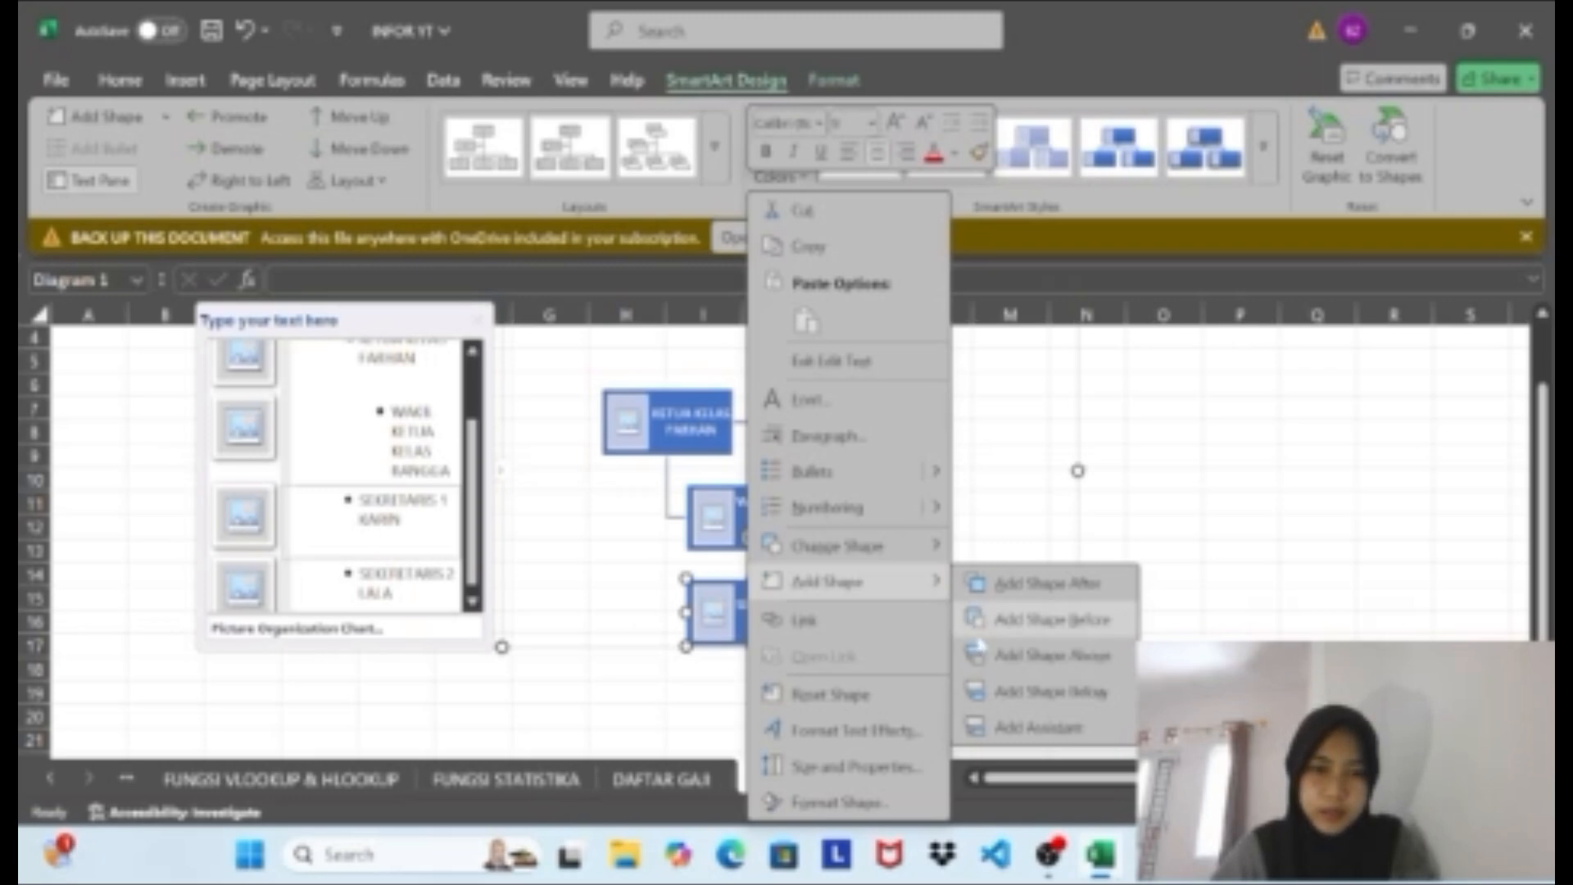
left_click(1012, 693)
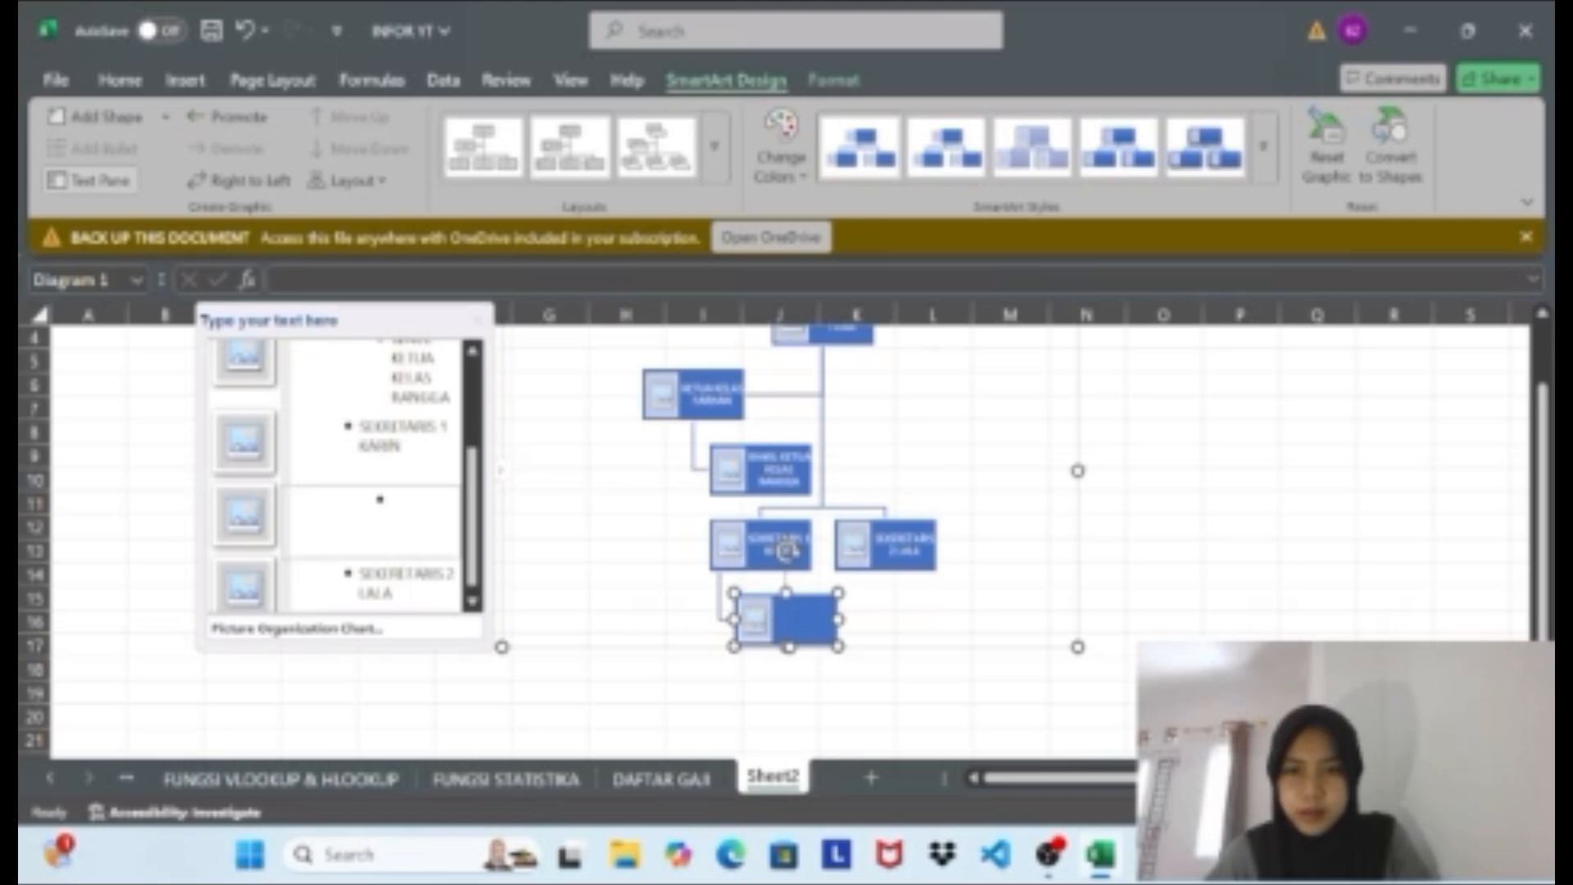
left_click(391, 500)
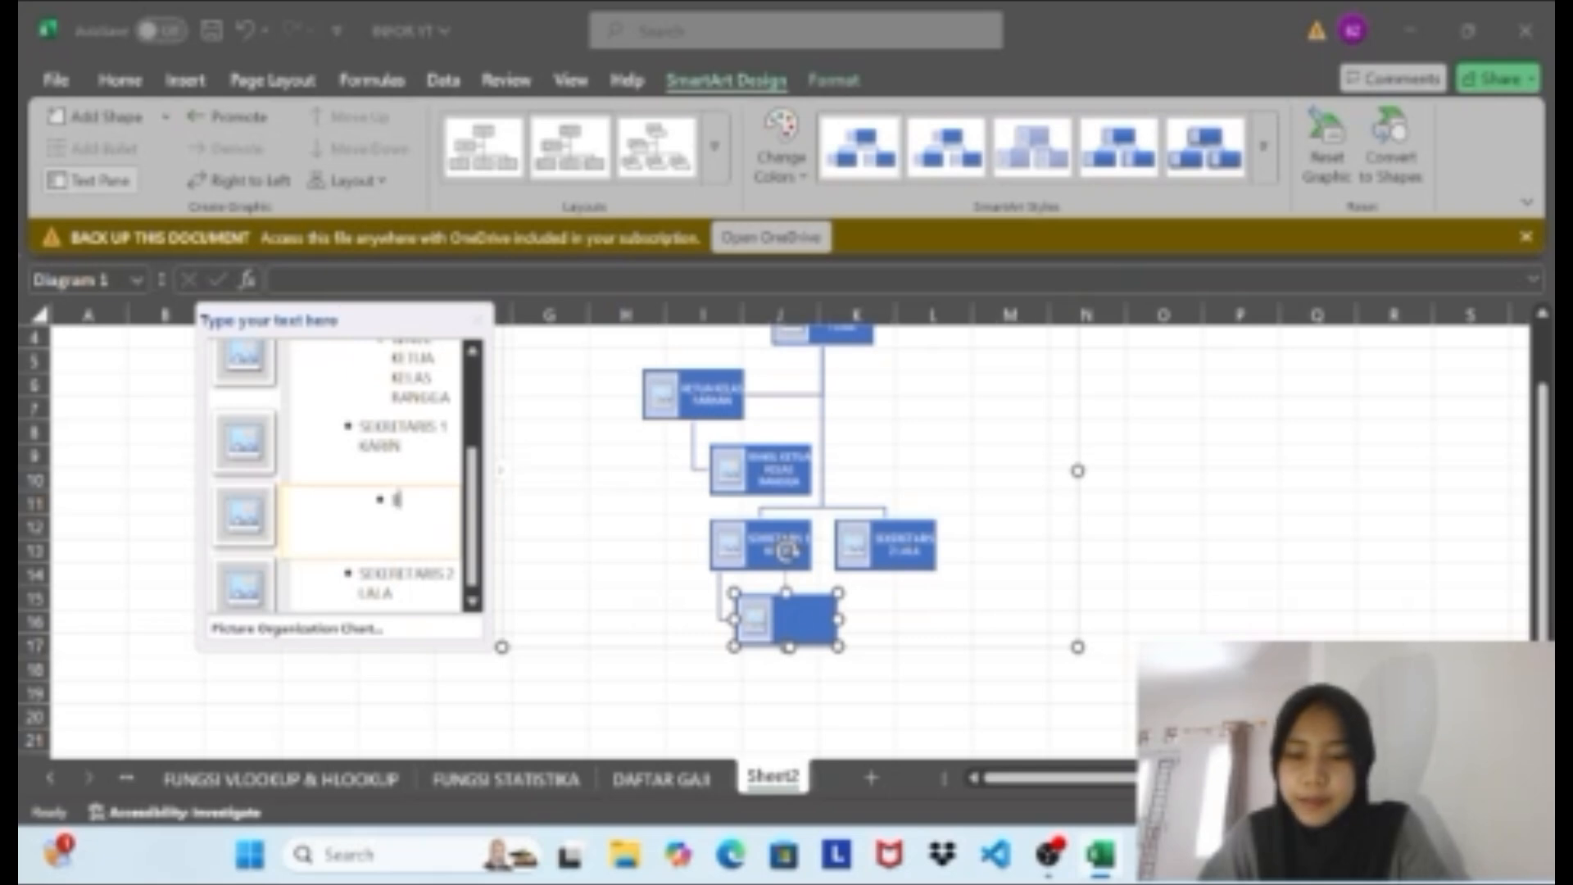
type("BENDAHARA KARA")
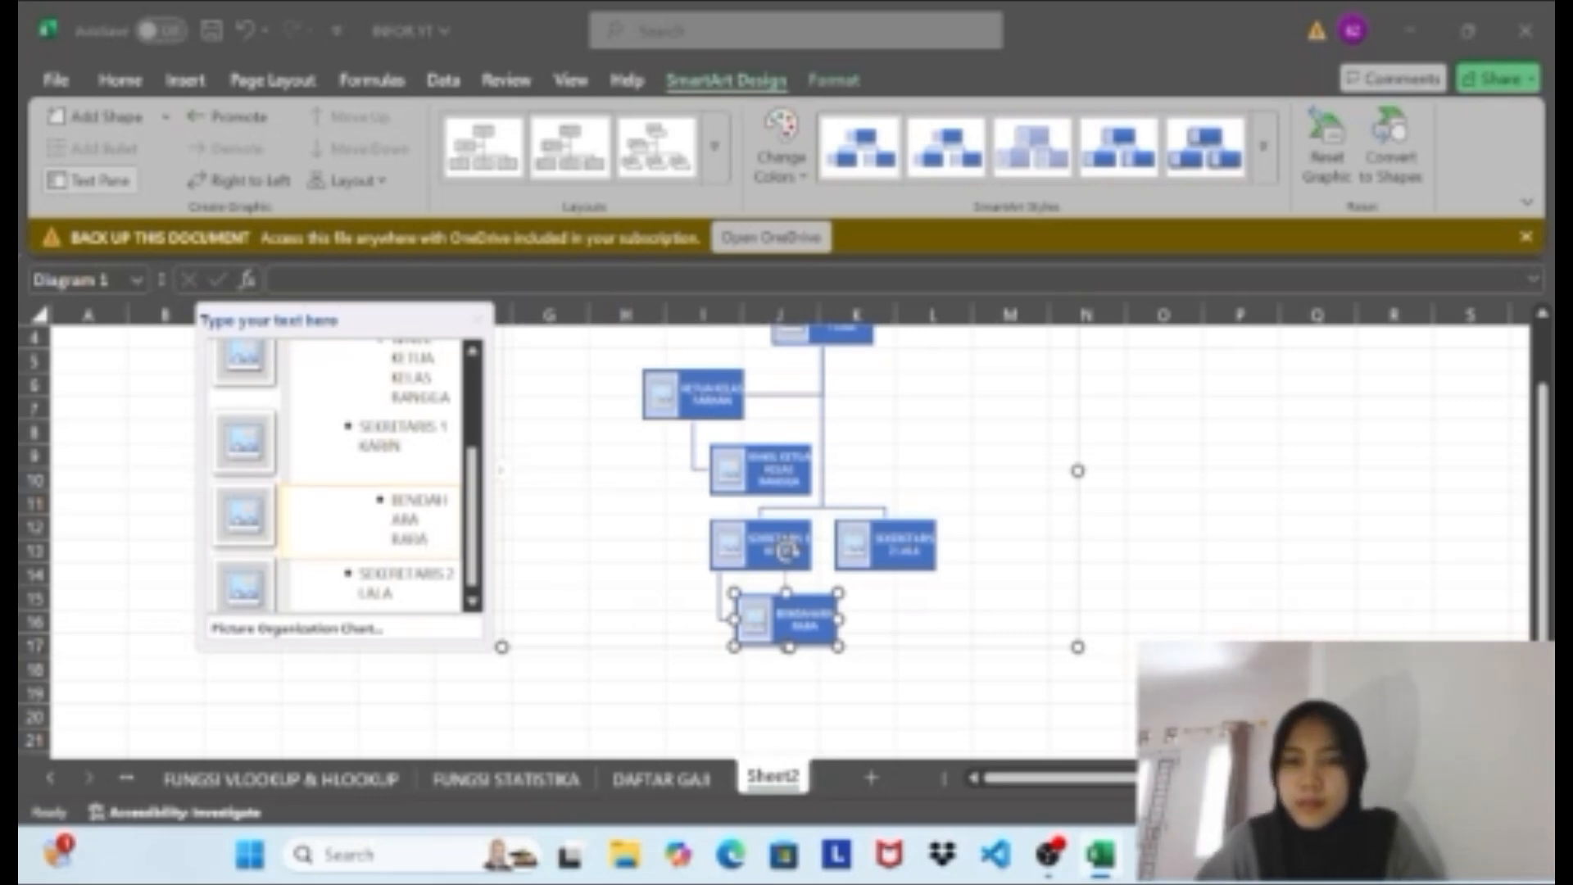
Start inserting a picture from a file for the WALI KELAS box of the organization chart.
scroll(611, 494, "up", 1)
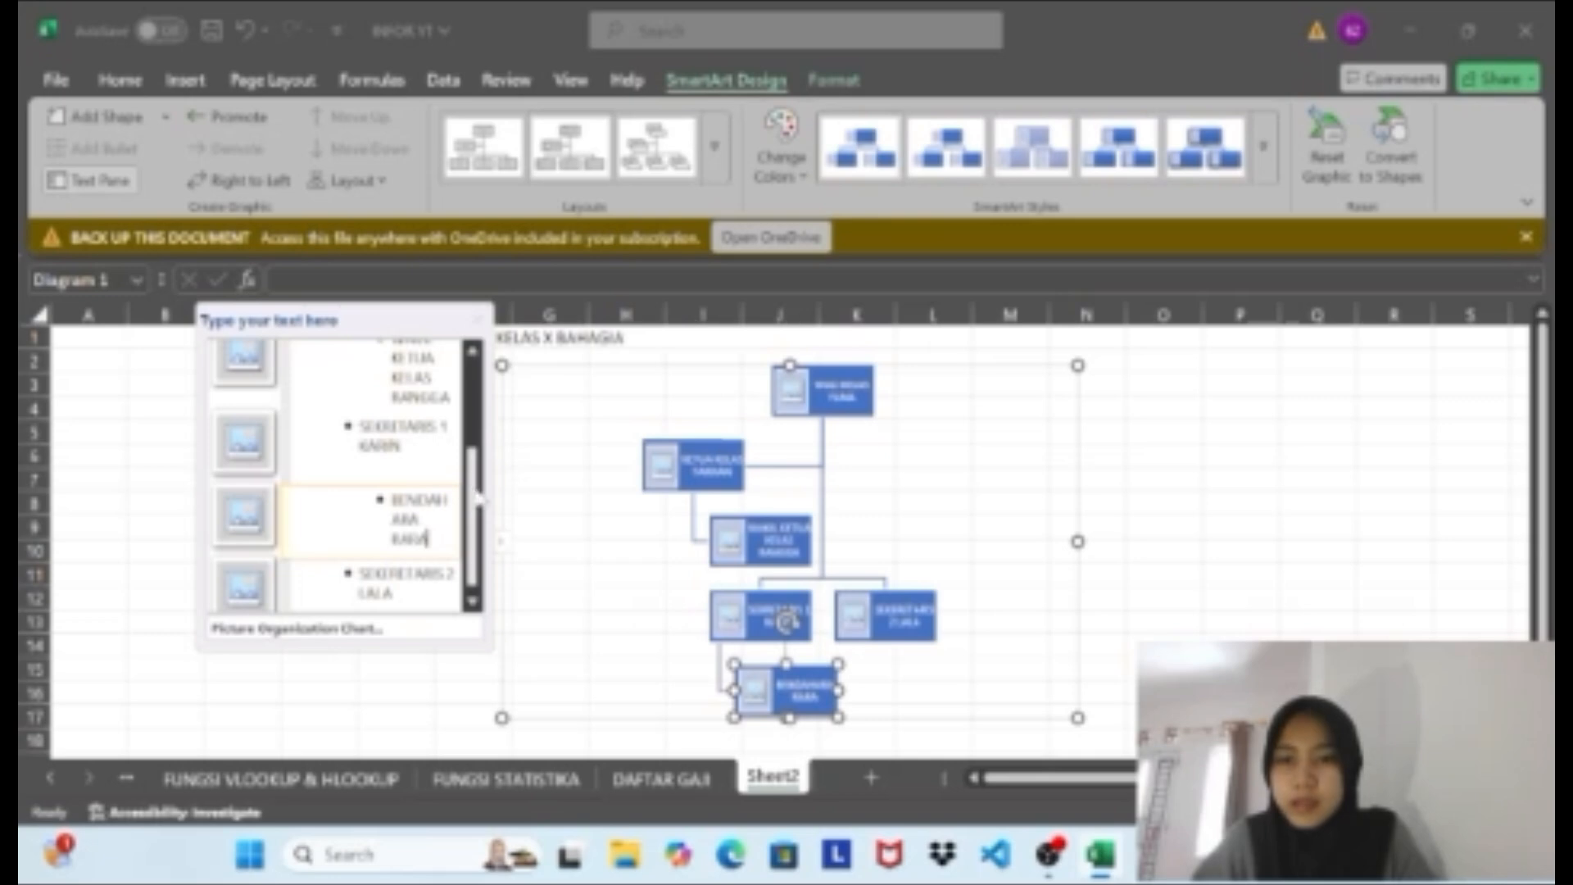
scroll(481, 426, "up", 3)
scroll(482, 426, "up", 1)
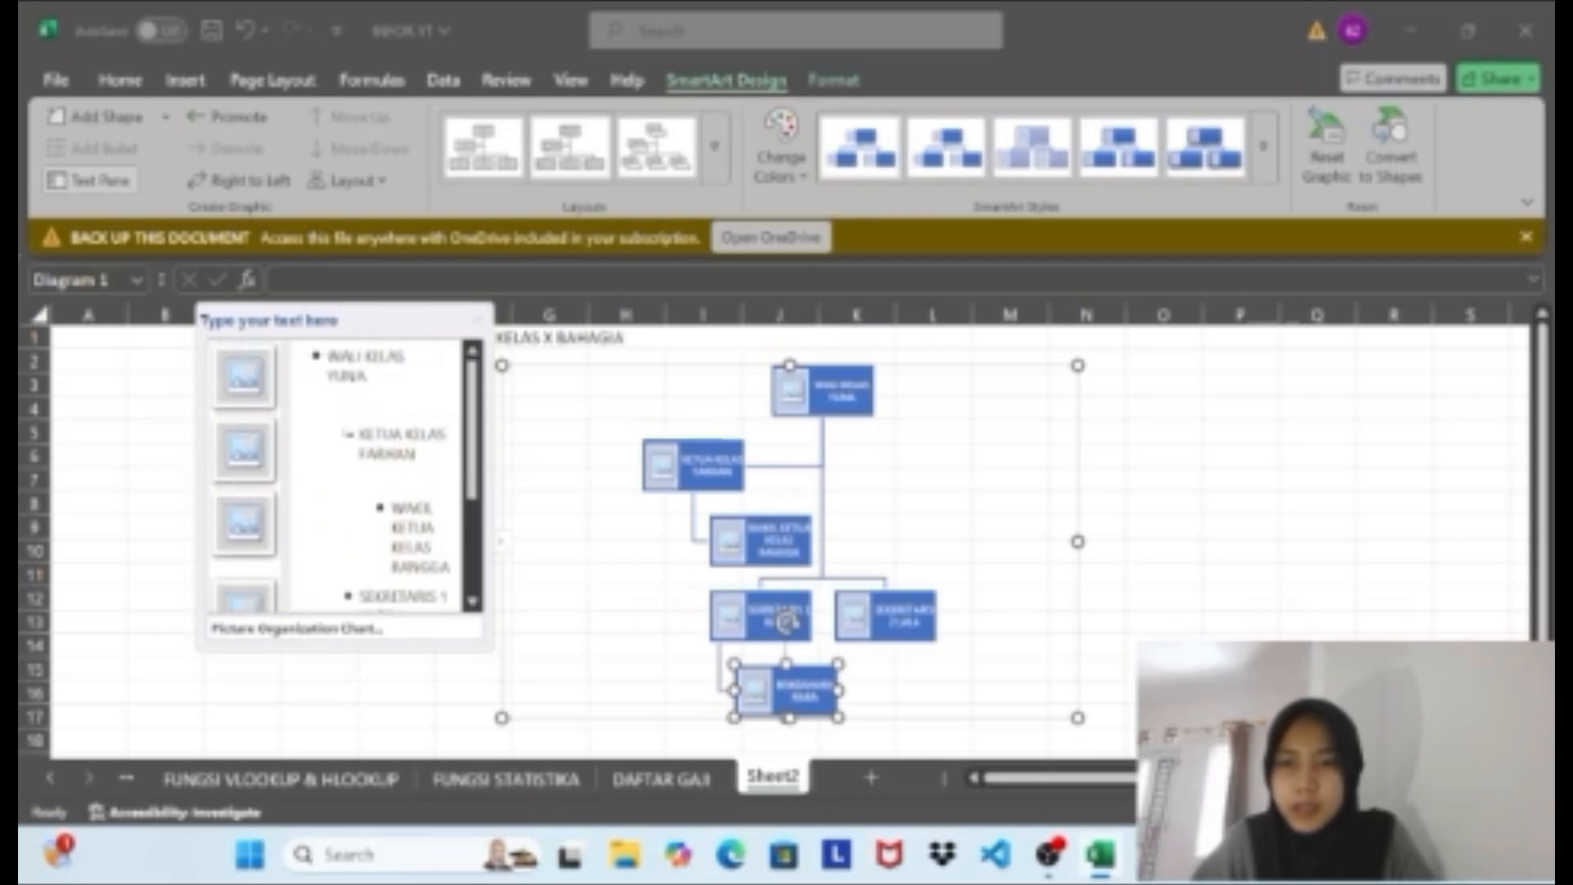
left_click(242, 382)
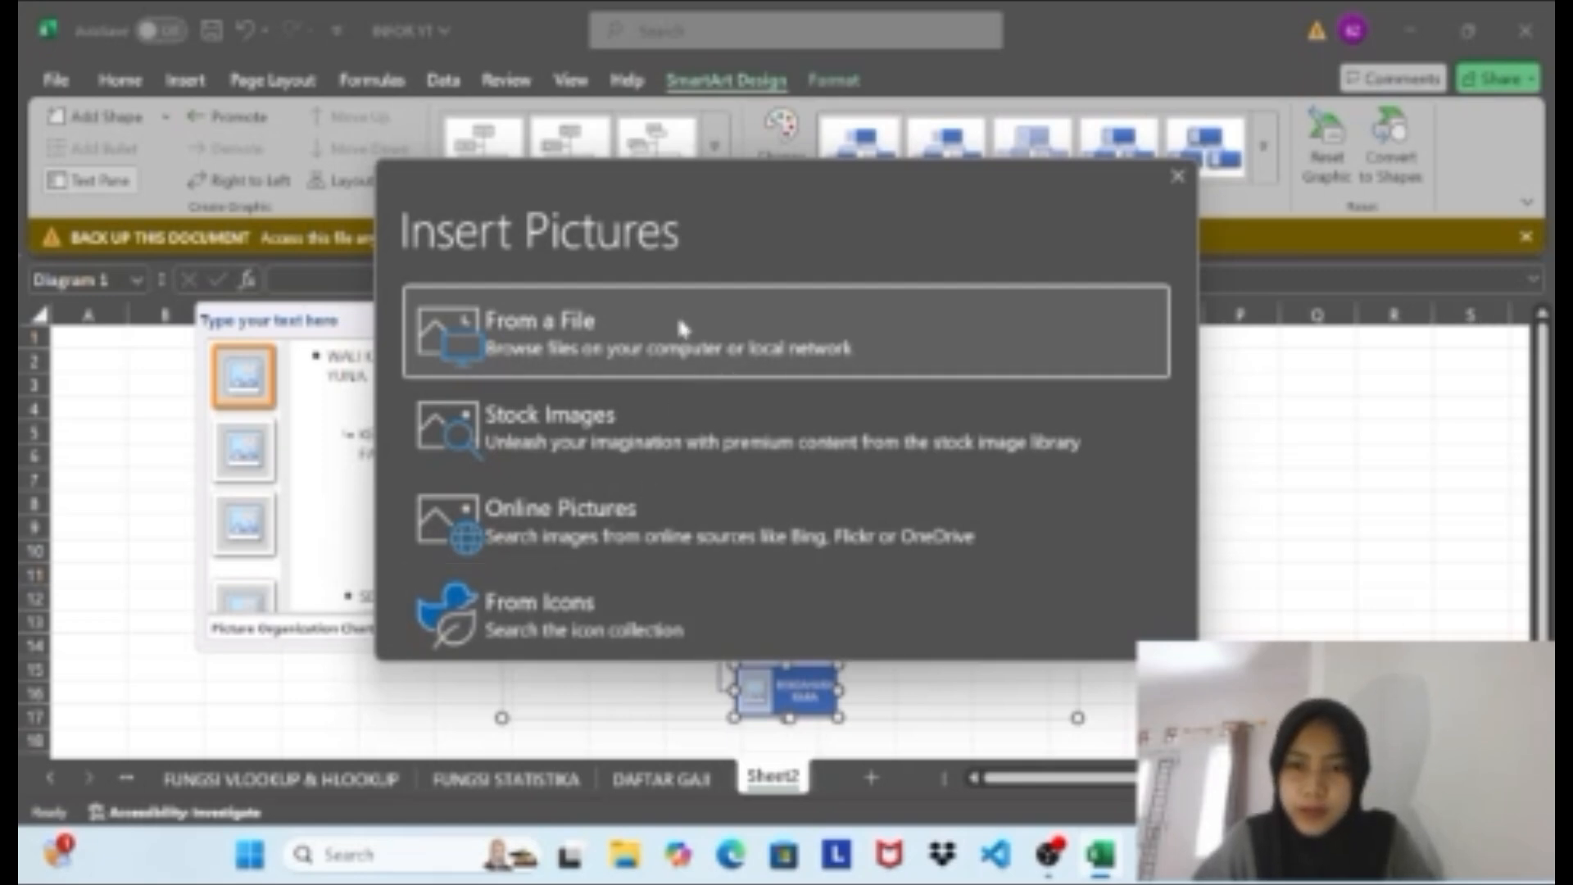
left_click(683, 328)
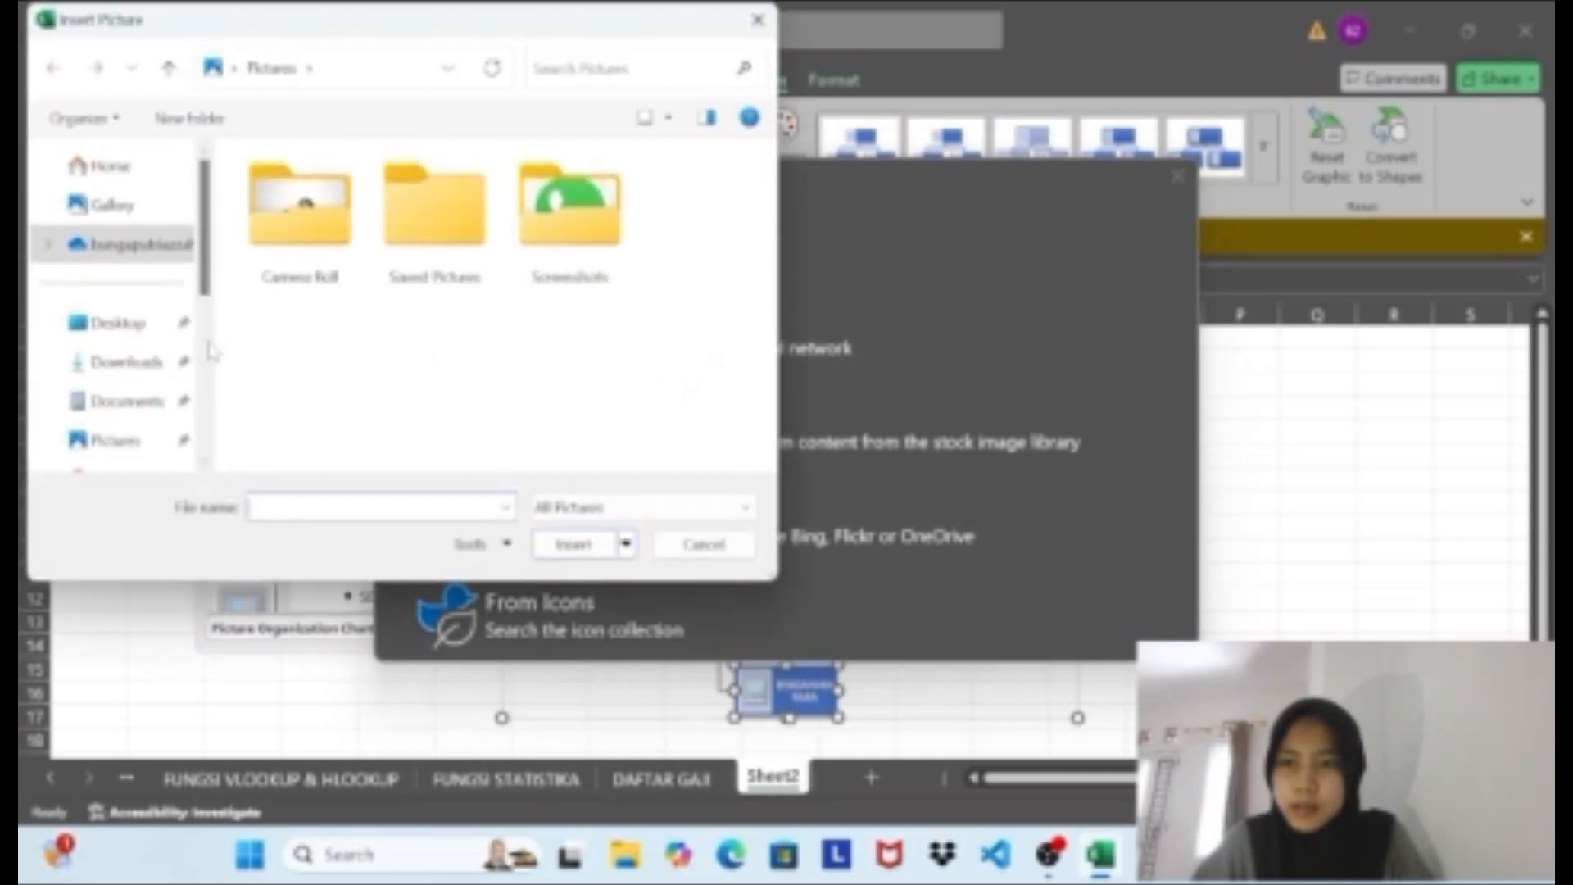
Search the Desktop, Documents, Downloads, Pictures and Gallery locations for the class members' portrait pictures.
left_click(153, 331)
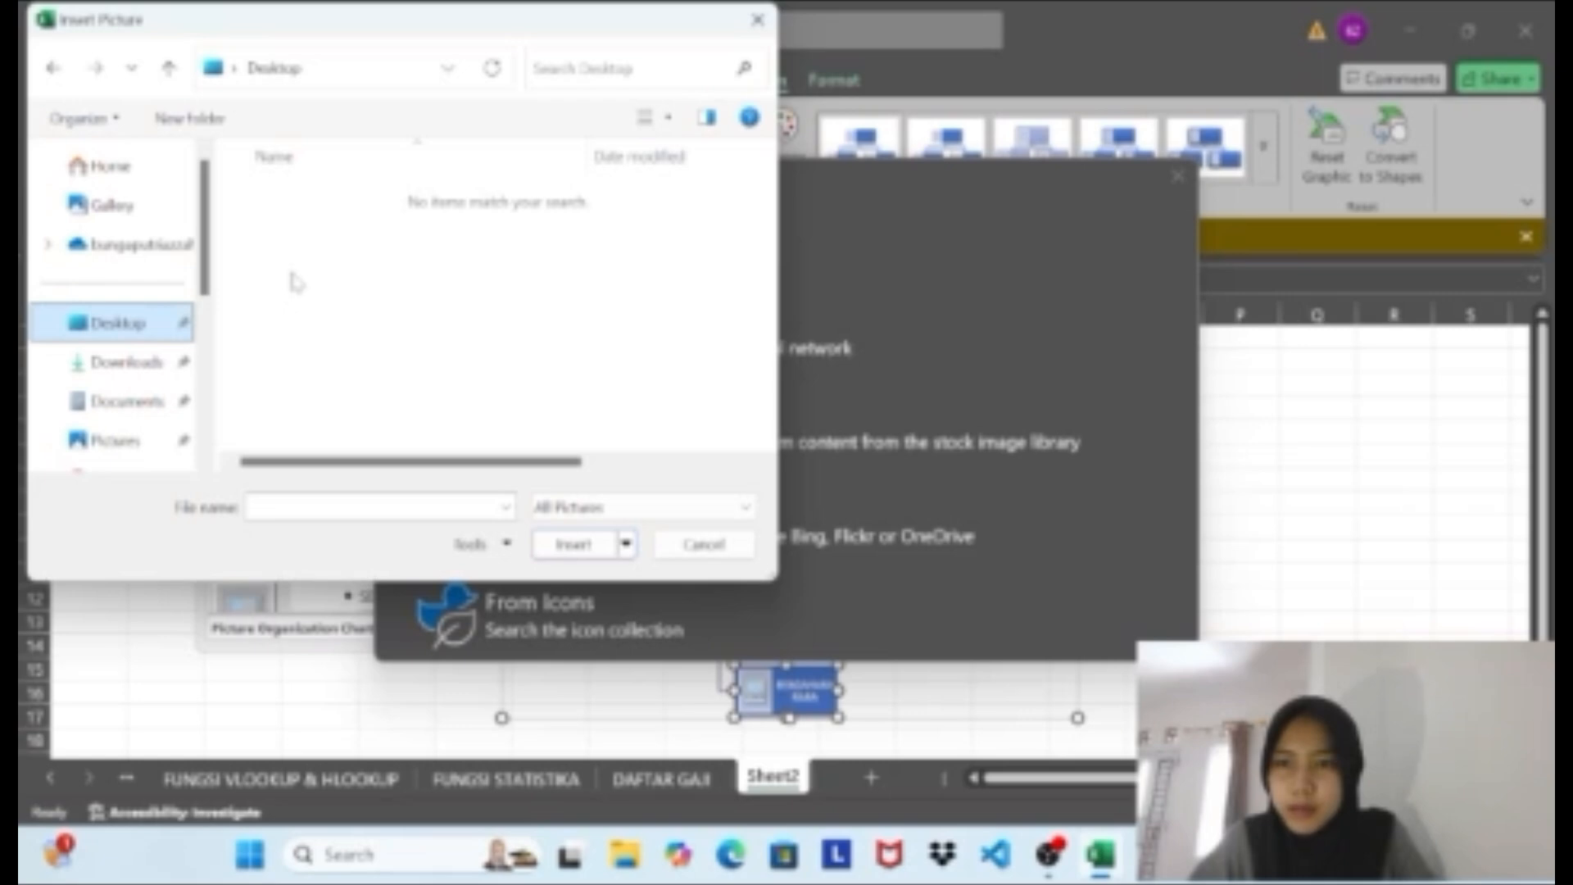
scroll(293, 274, "right", 1)
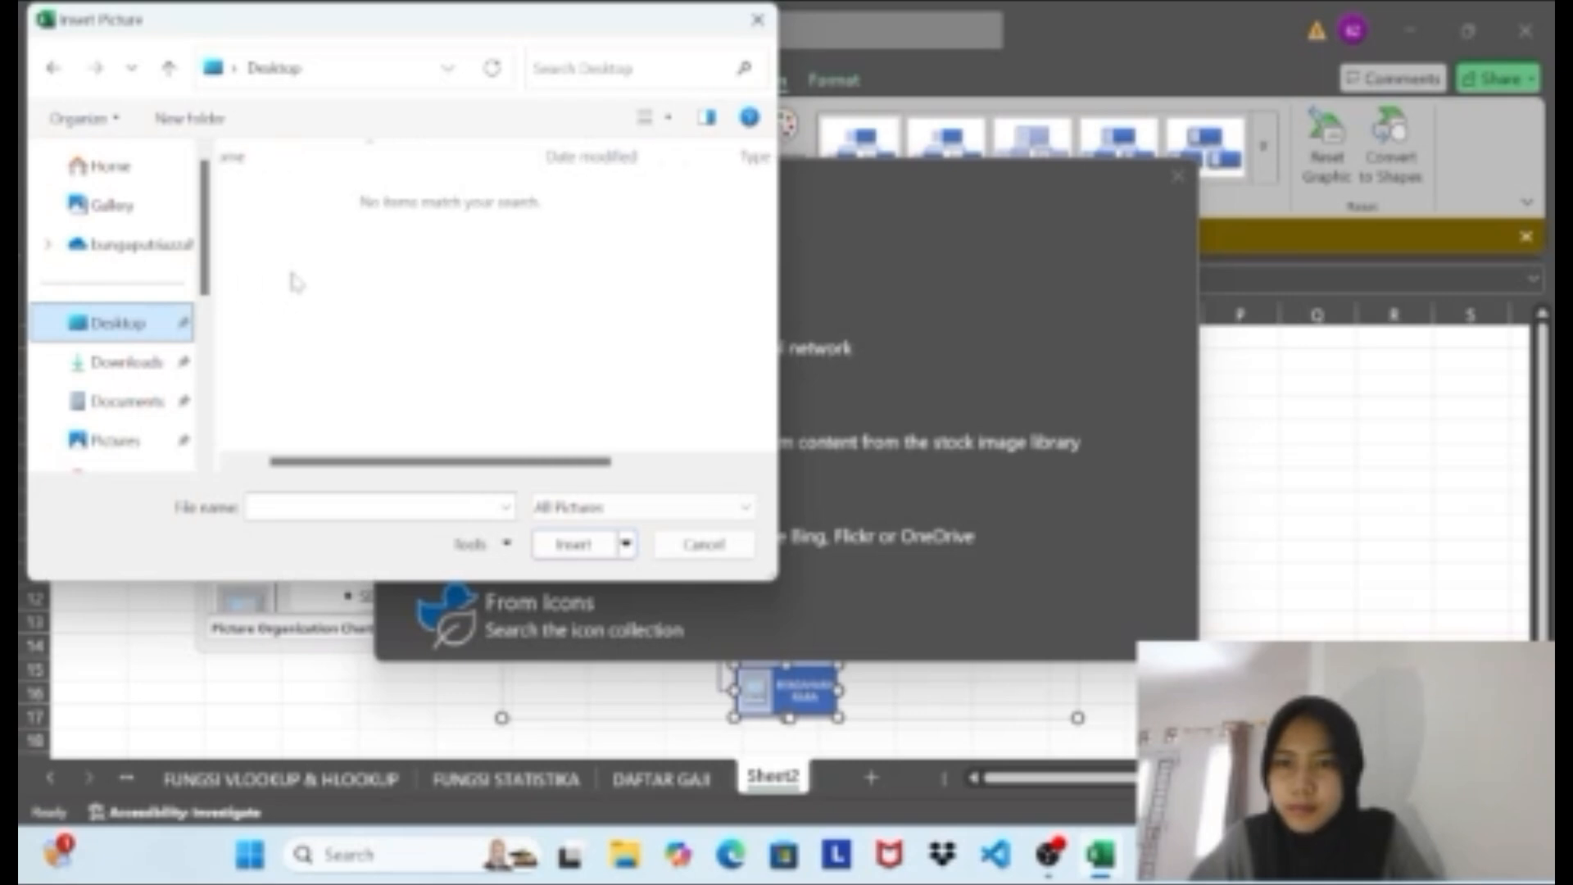
left_click(135, 407)
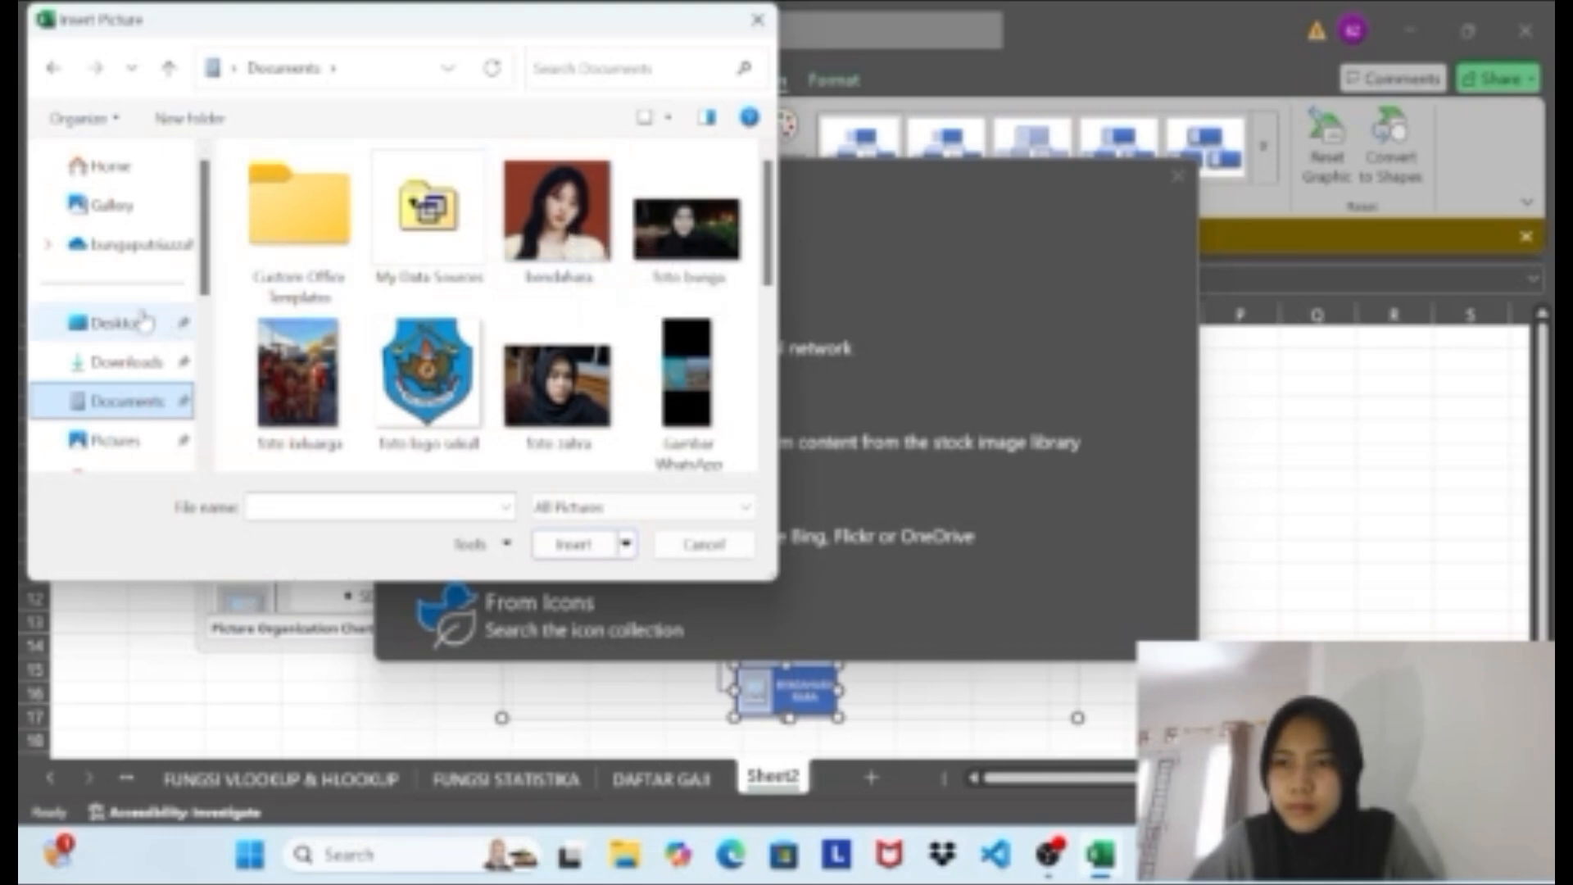
left_click(129, 369)
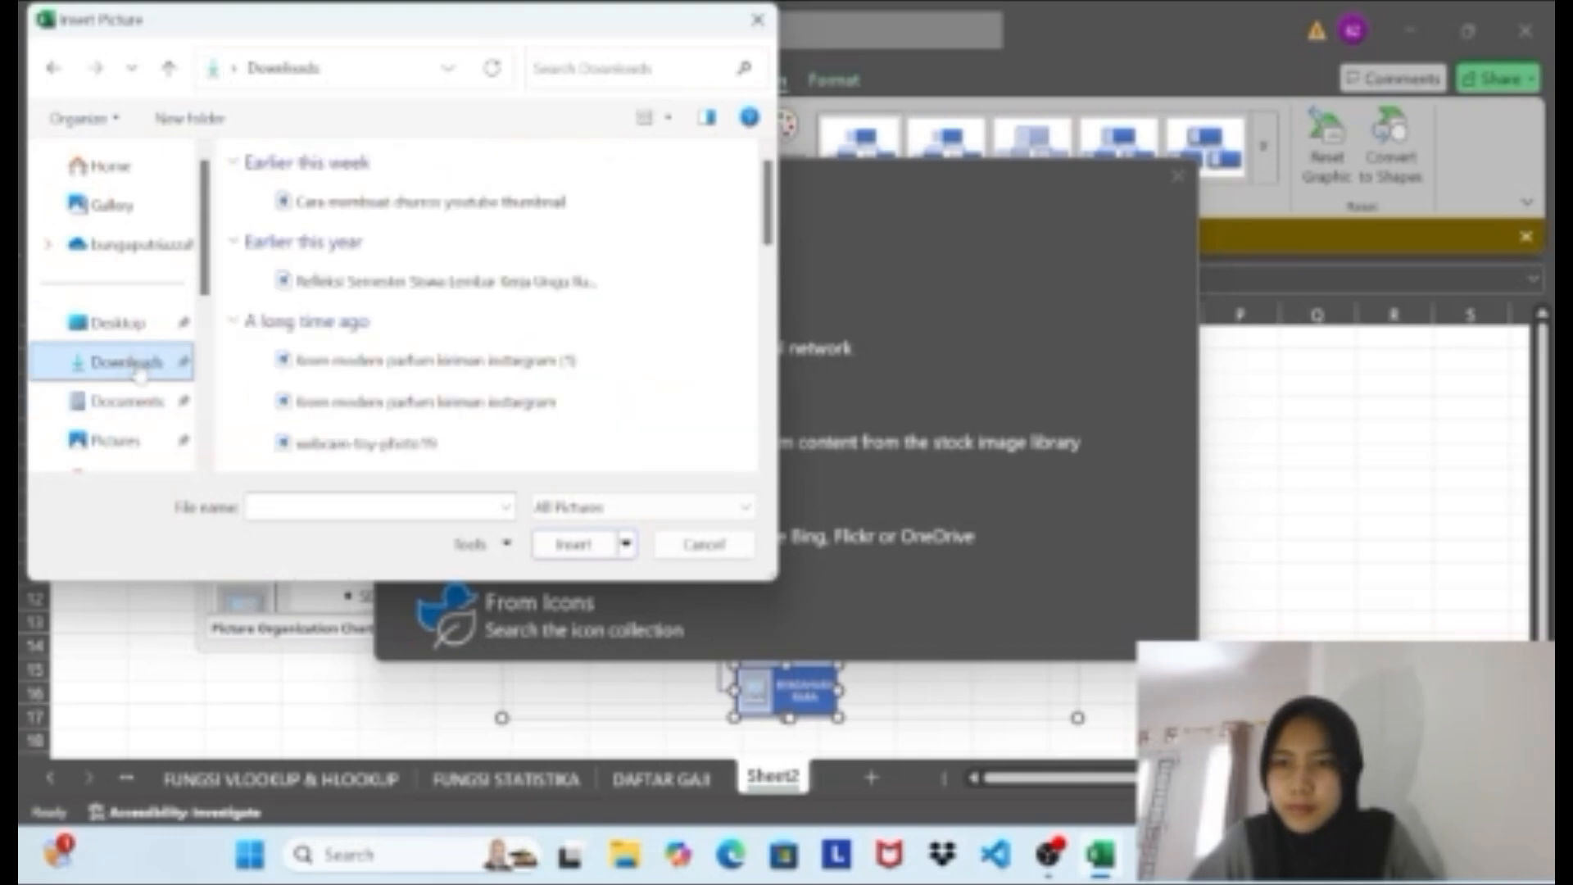
scroll(151, 364, "down", 1)
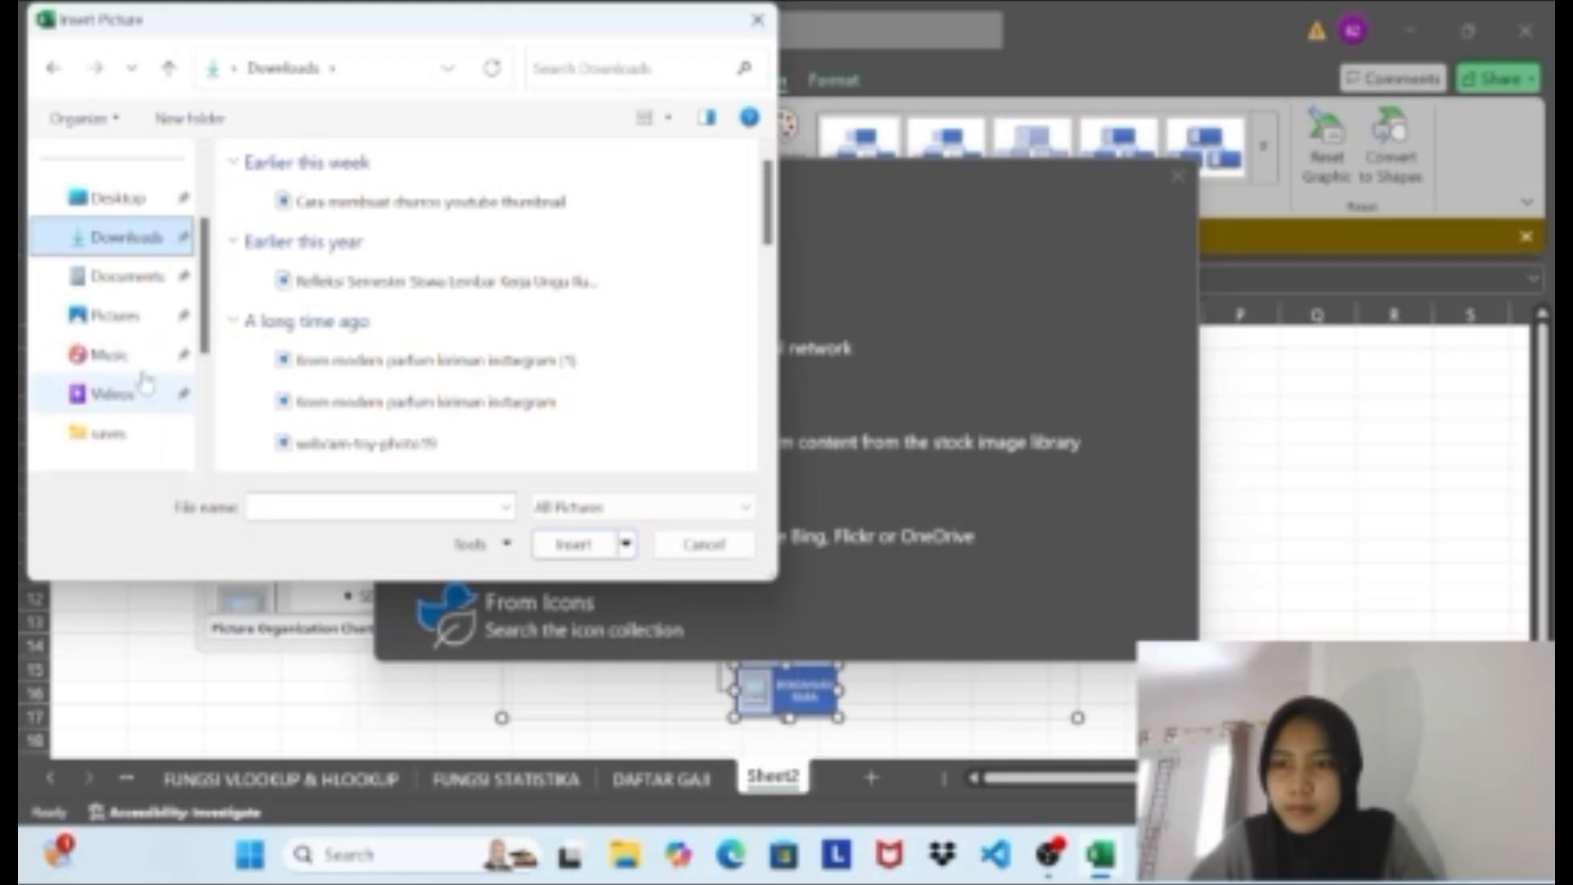
left_click(152, 322)
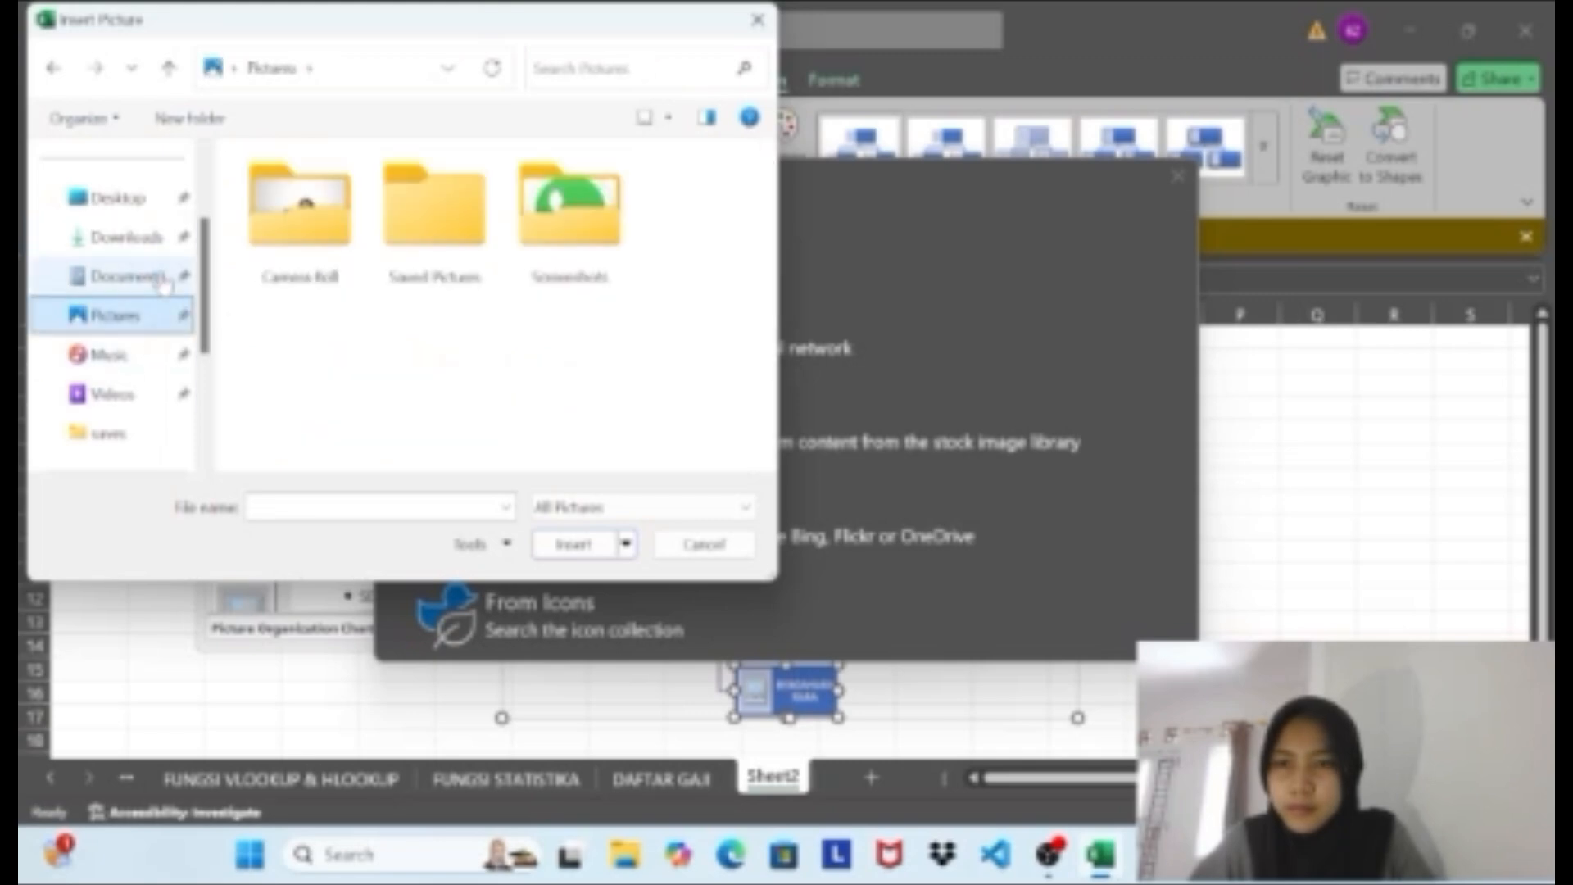
scroll(164, 287, "up", 1)
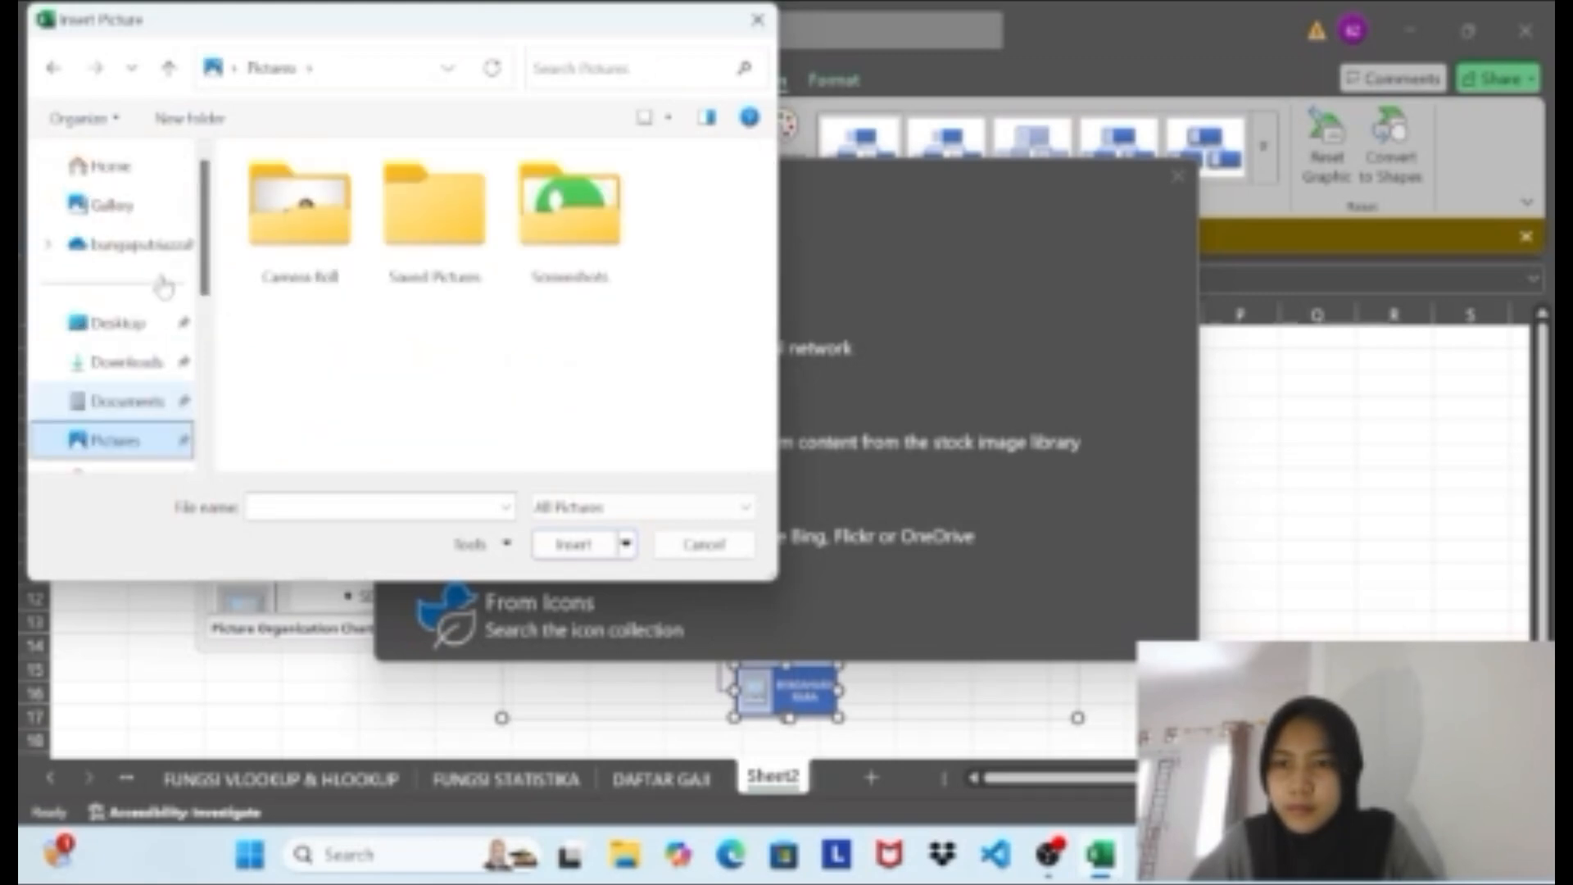
left_click(144, 324)
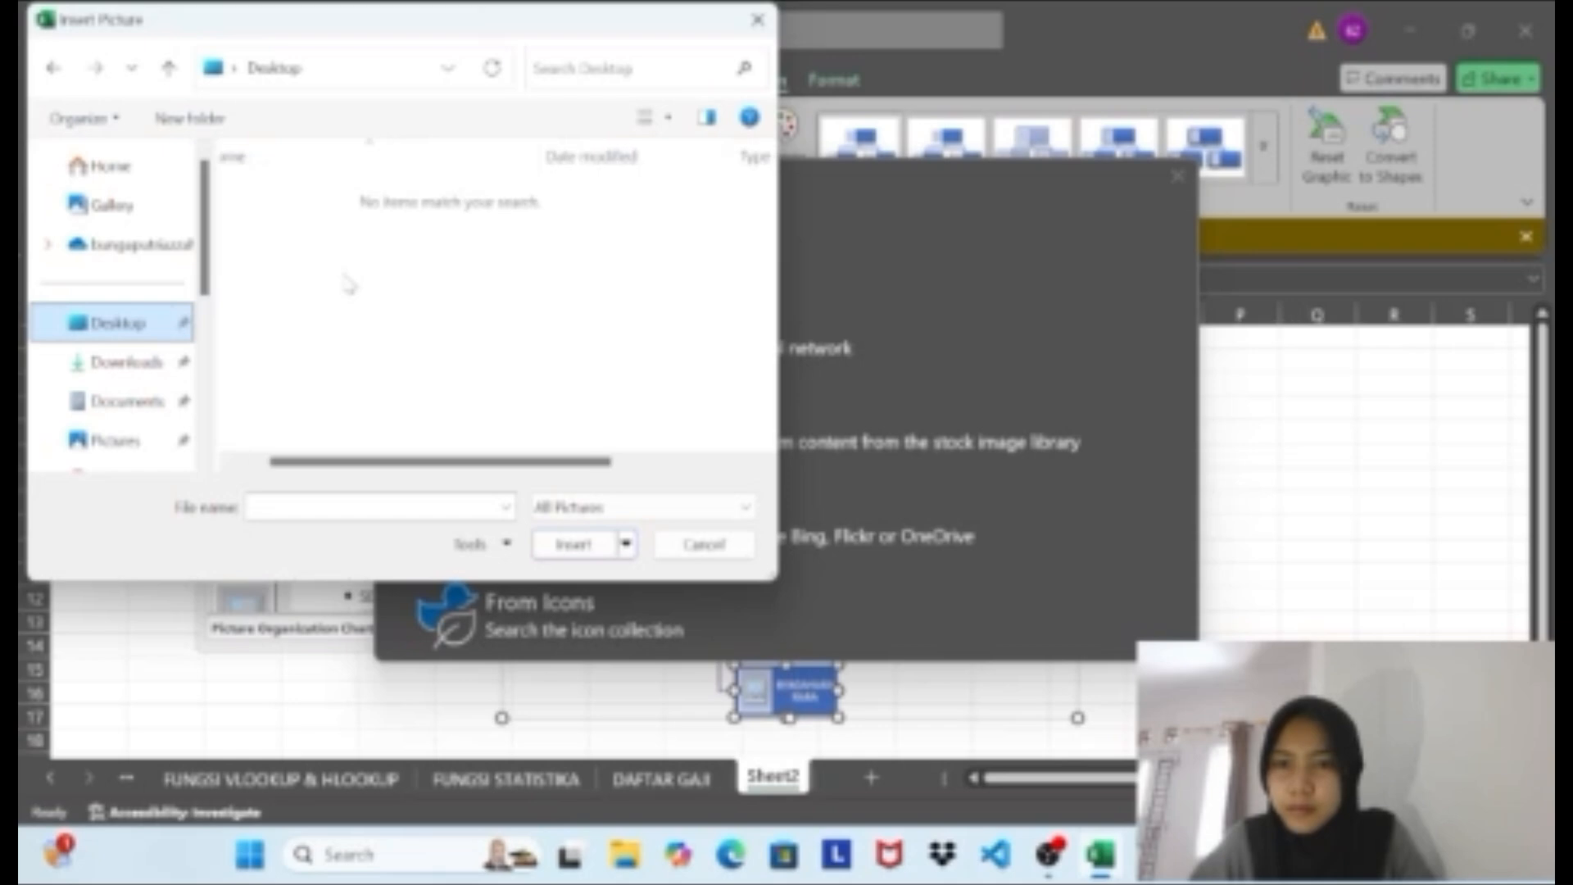
scroll(350, 285, "right", 1)
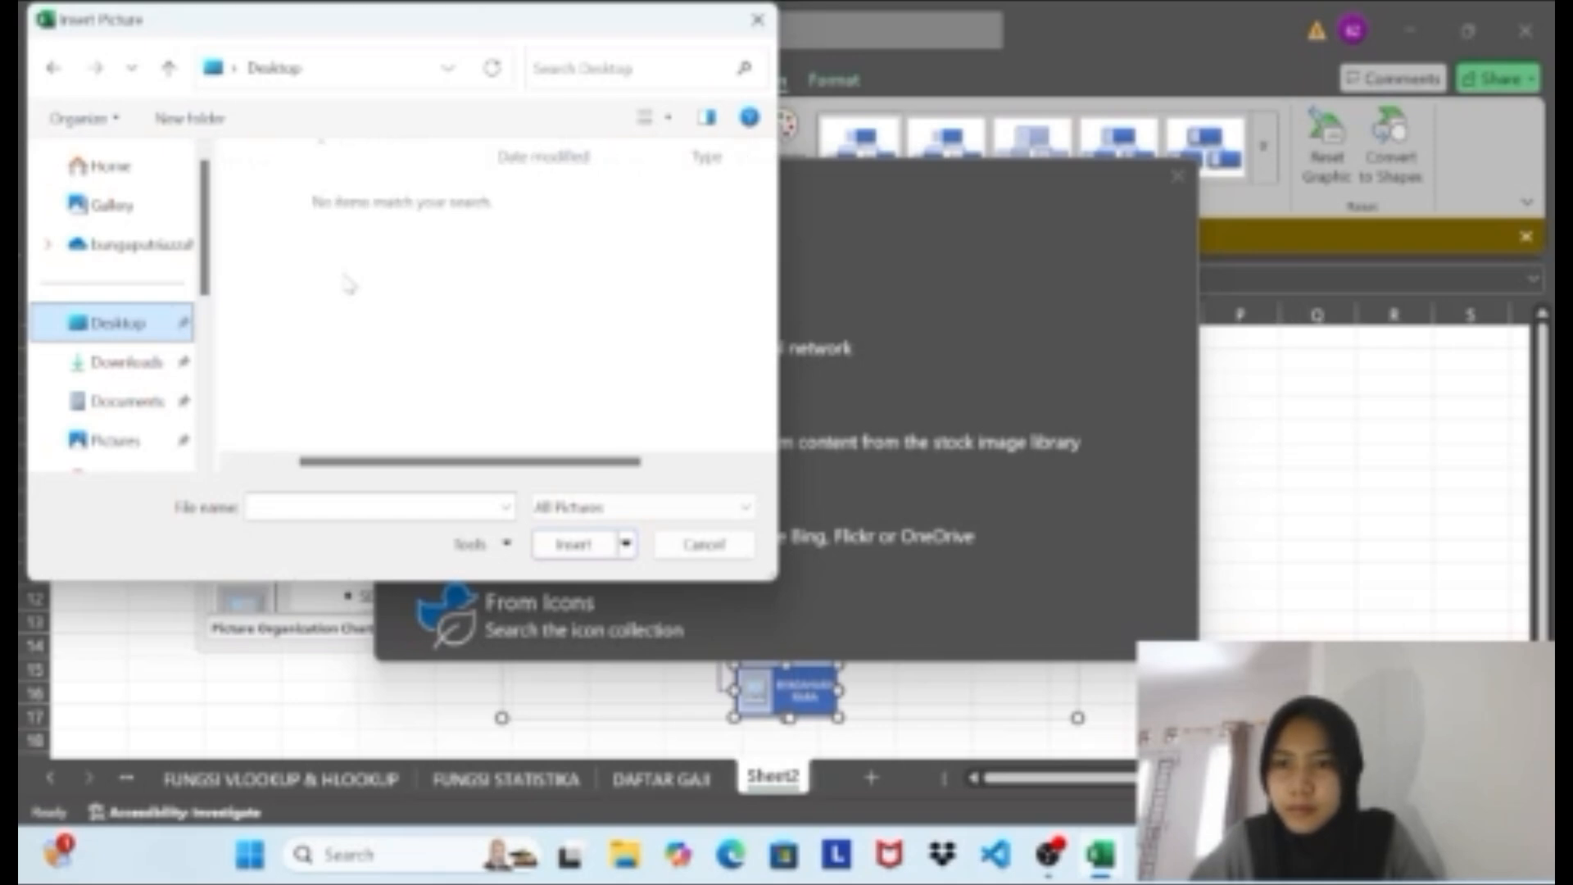
left_click(158, 207)
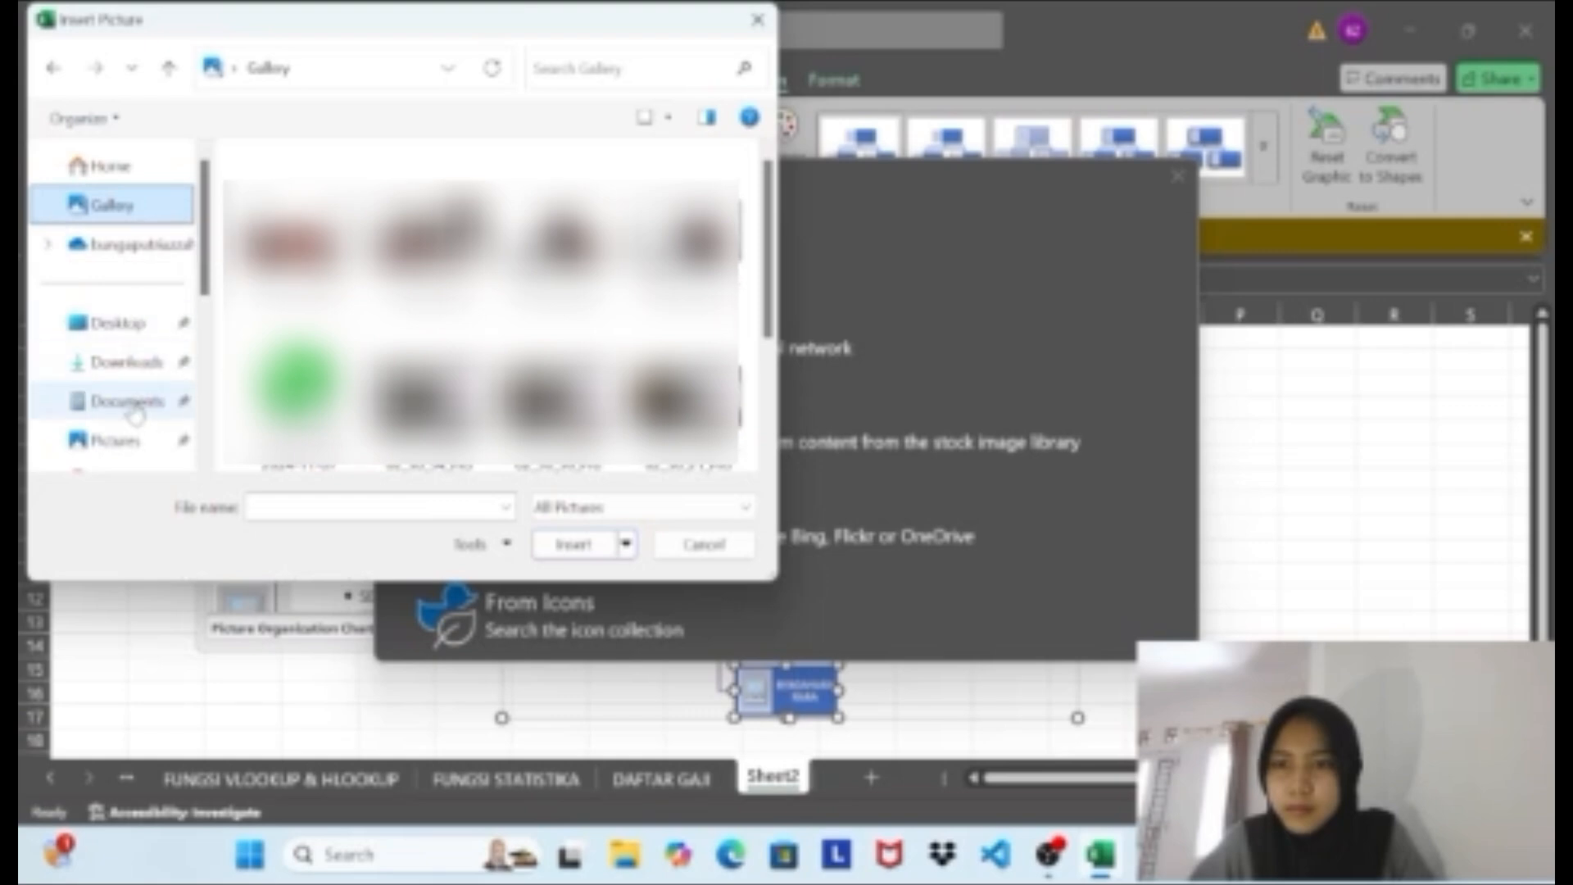
Insert the "wali kelas" picture from the Documents folder into the WALI KELAS box.
left_click(131, 403)
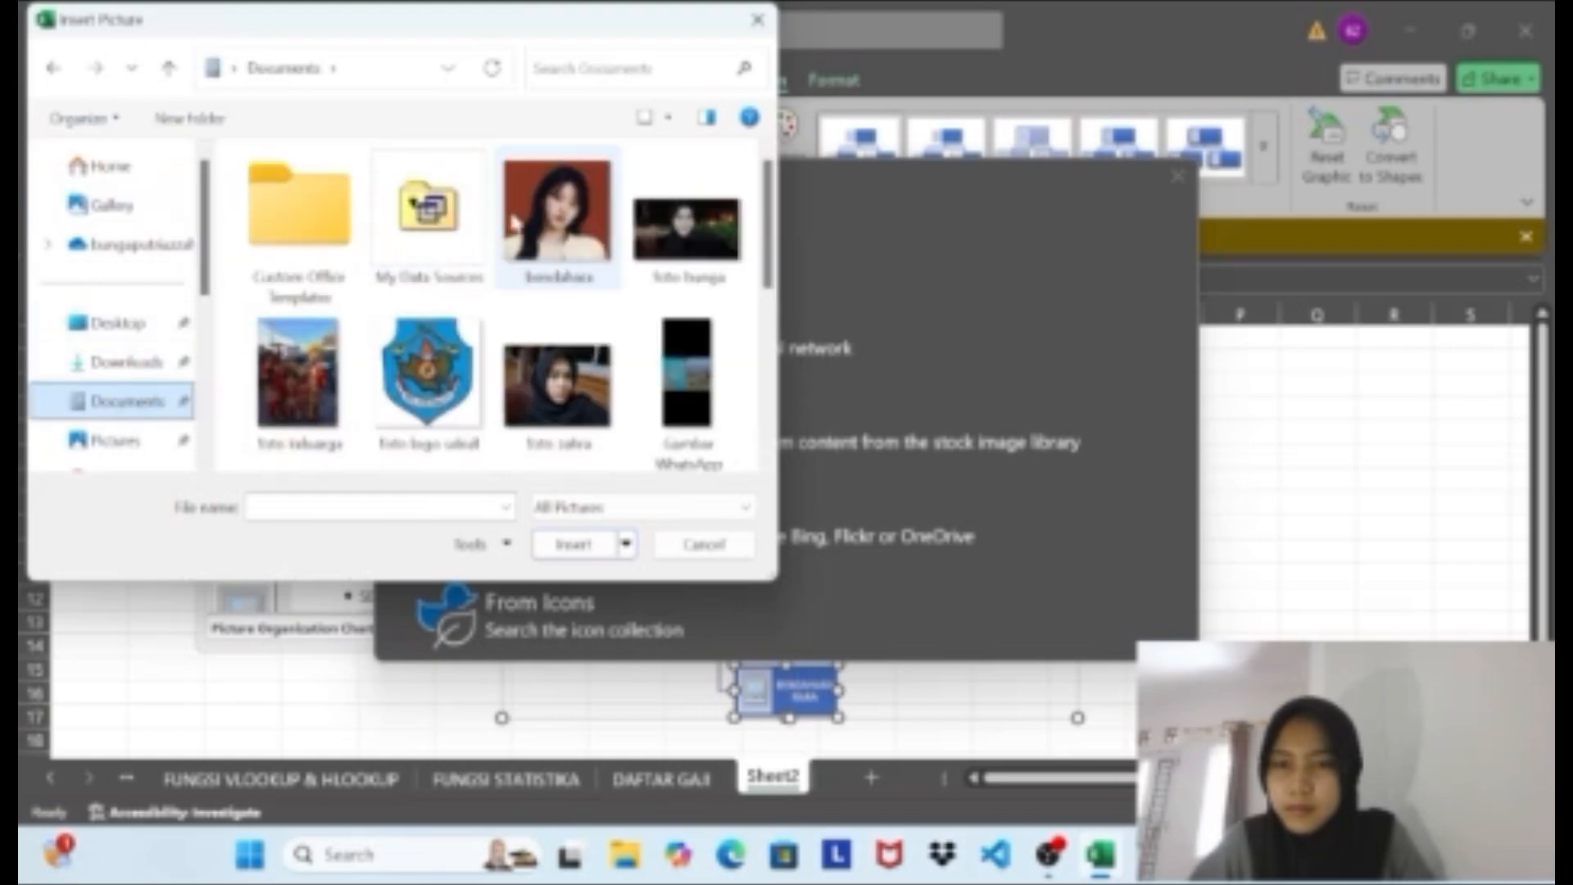
scroll(524, 238, "down", 3)
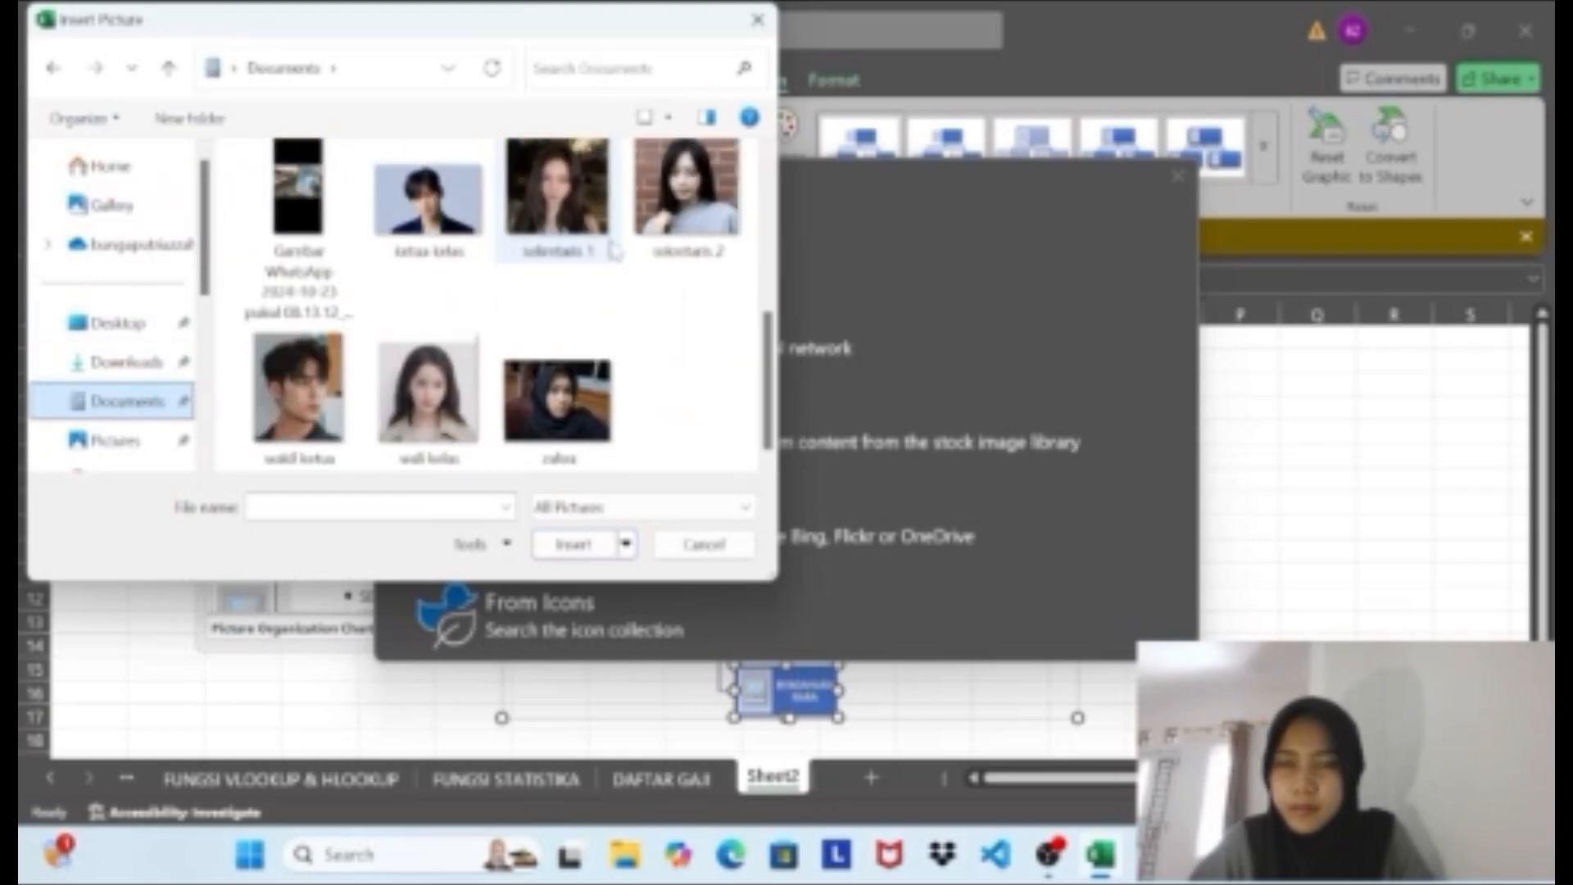
left_click(428, 394)
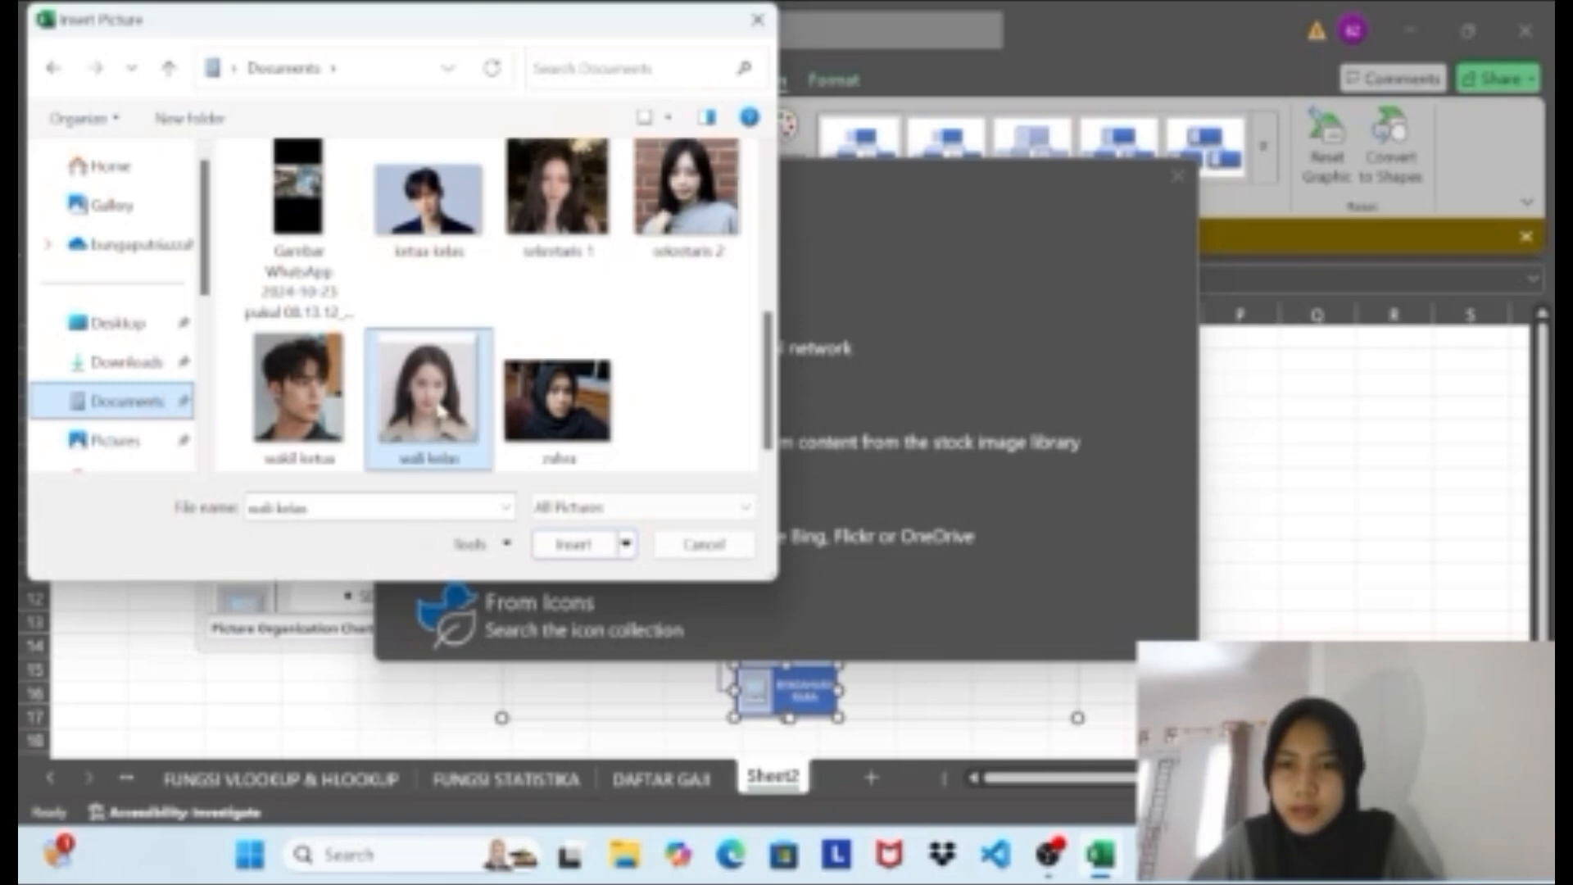
left_click(574, 544)
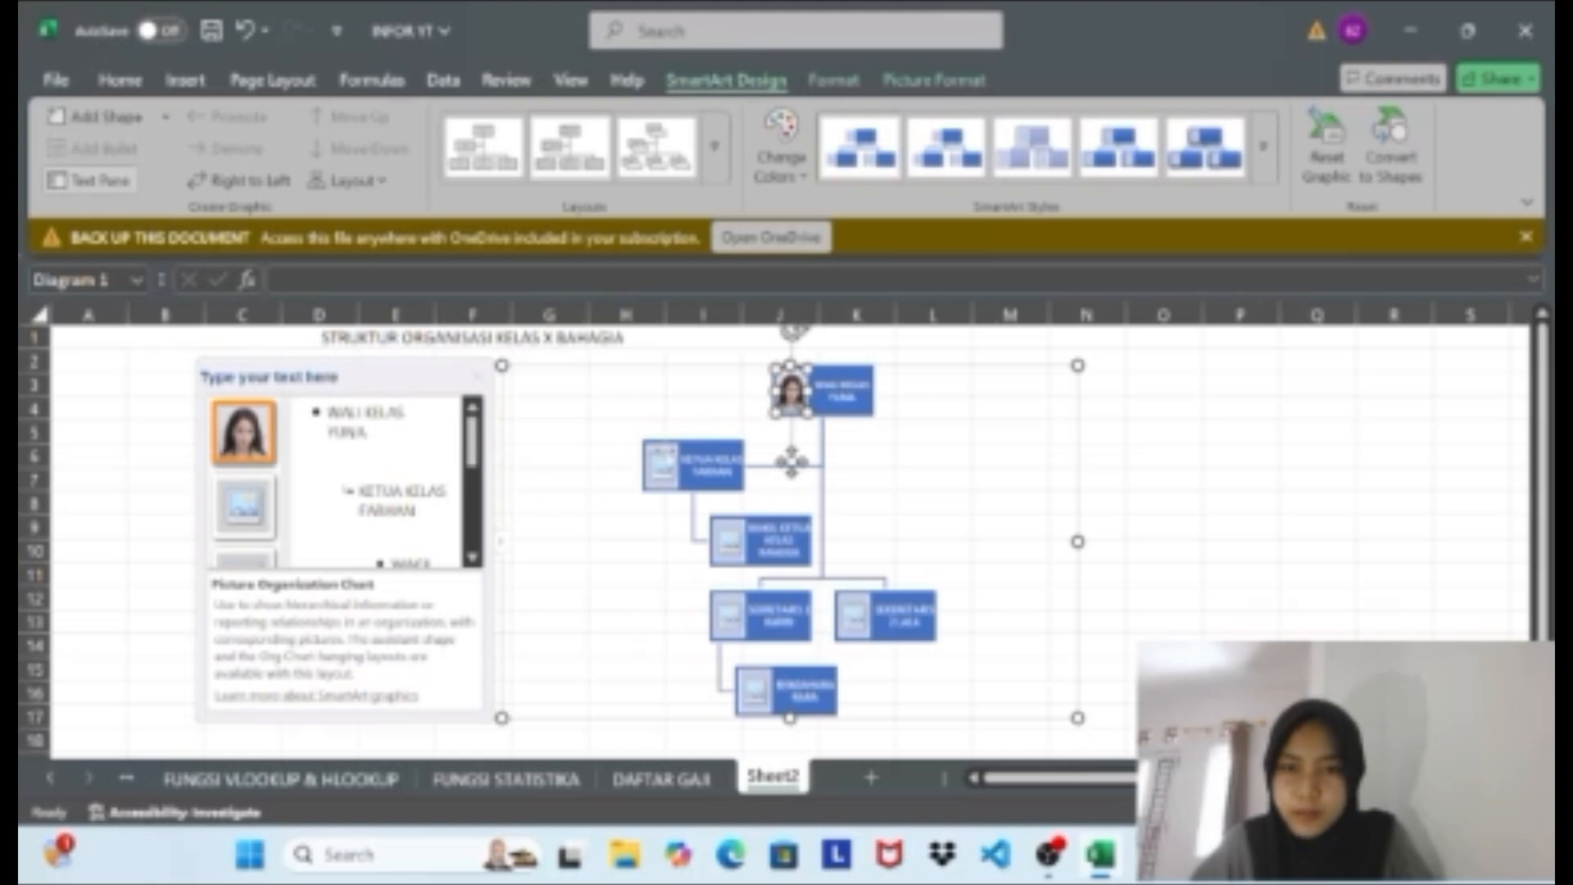
Insert the "ketua kelas" picture from the Documents folder into the KETUA KELAS box.
left_click(249, 516)
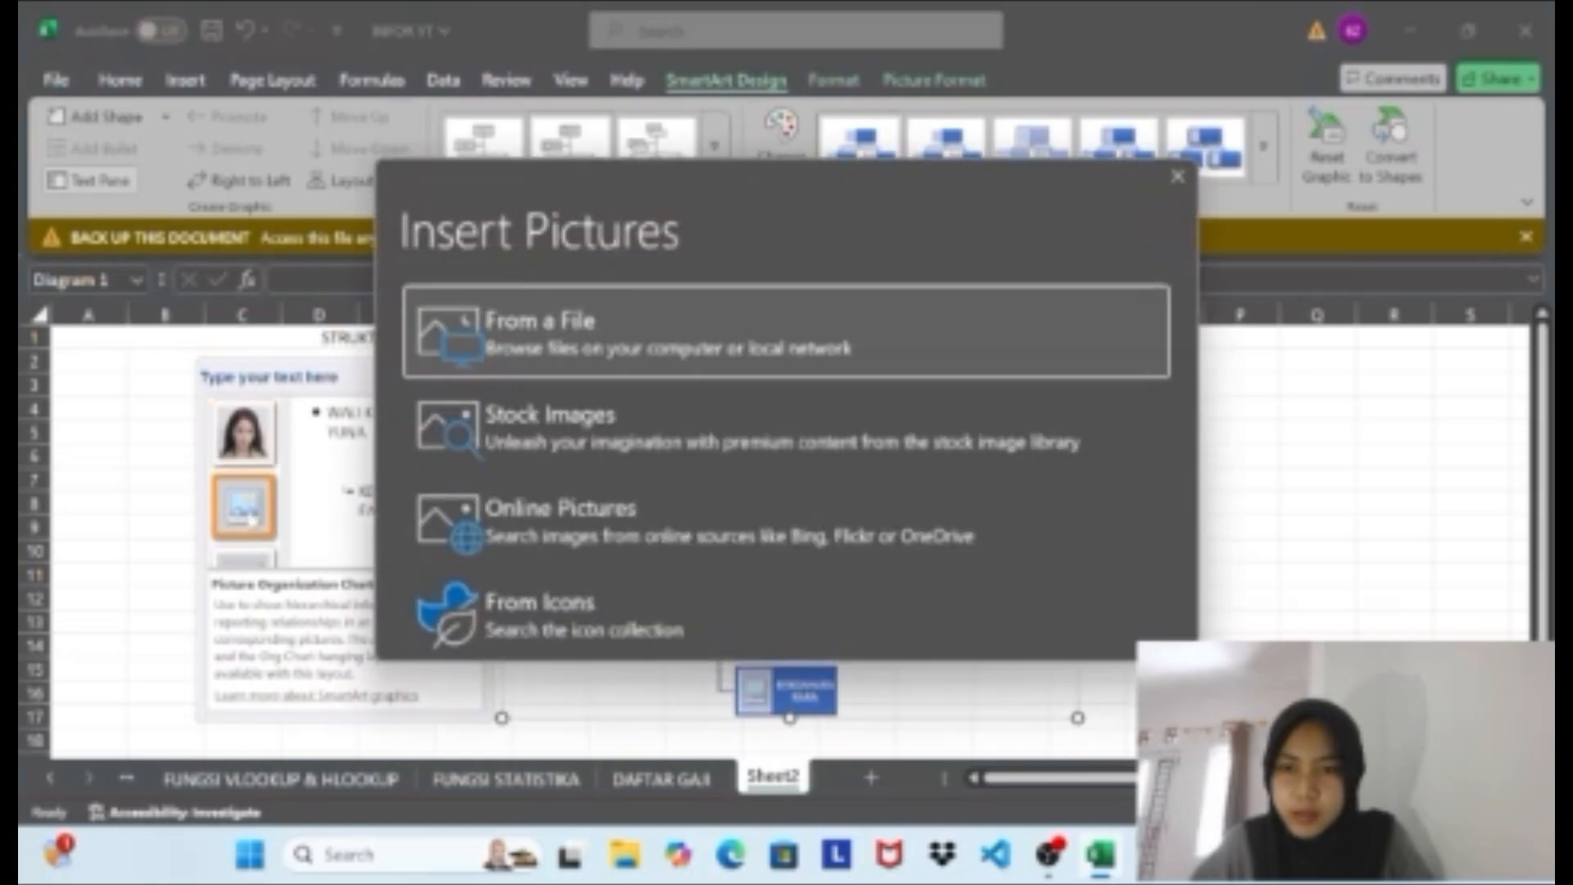
left_click(640, 326)
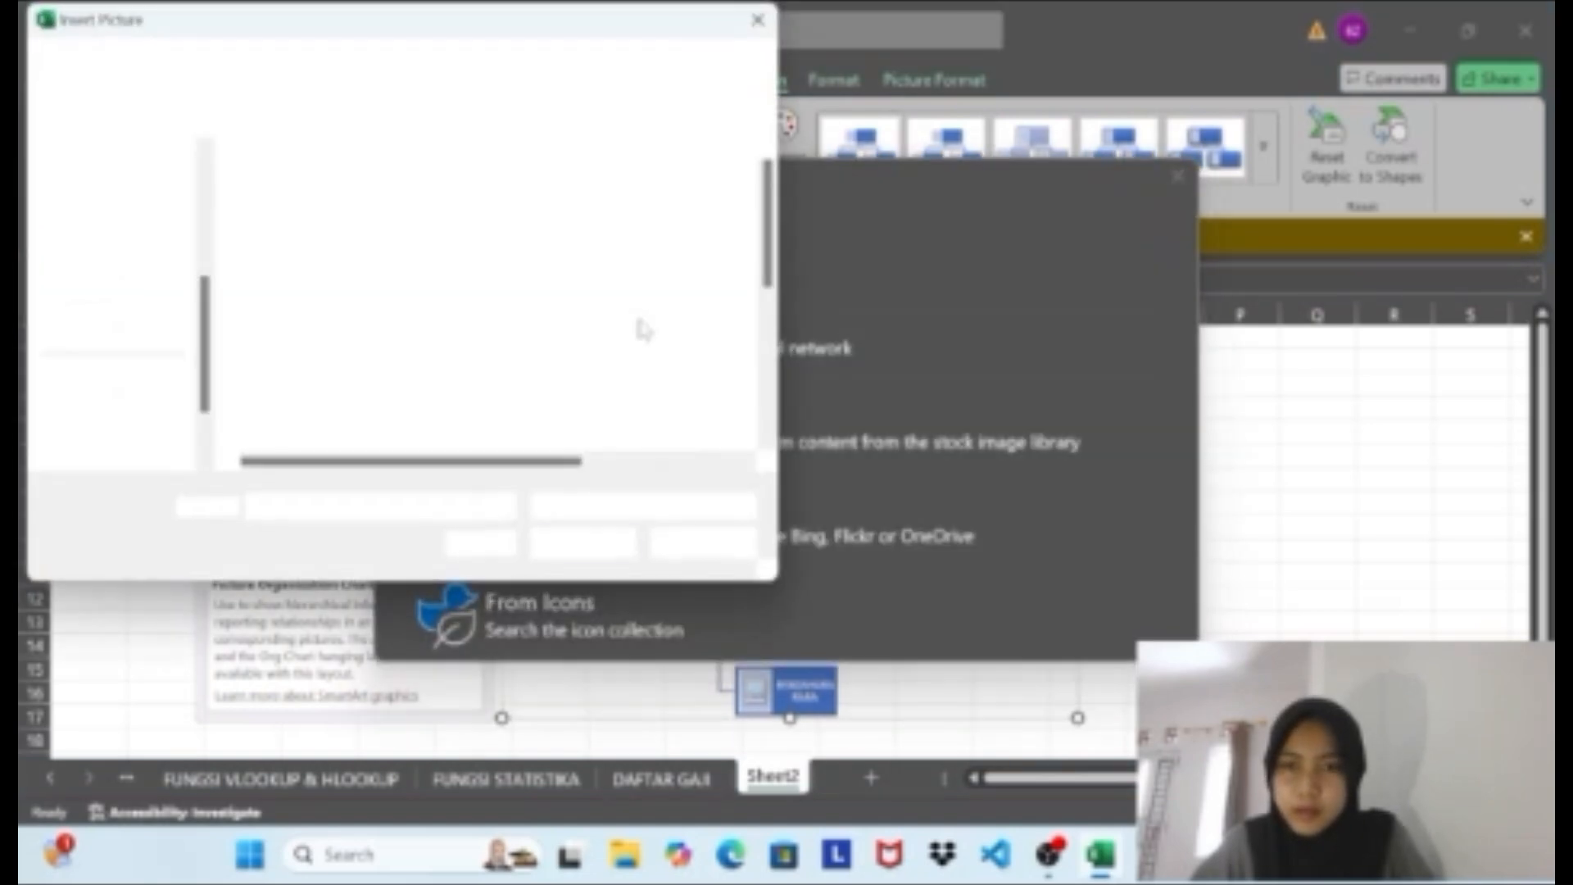
scroll(547, 275, "down", 2)
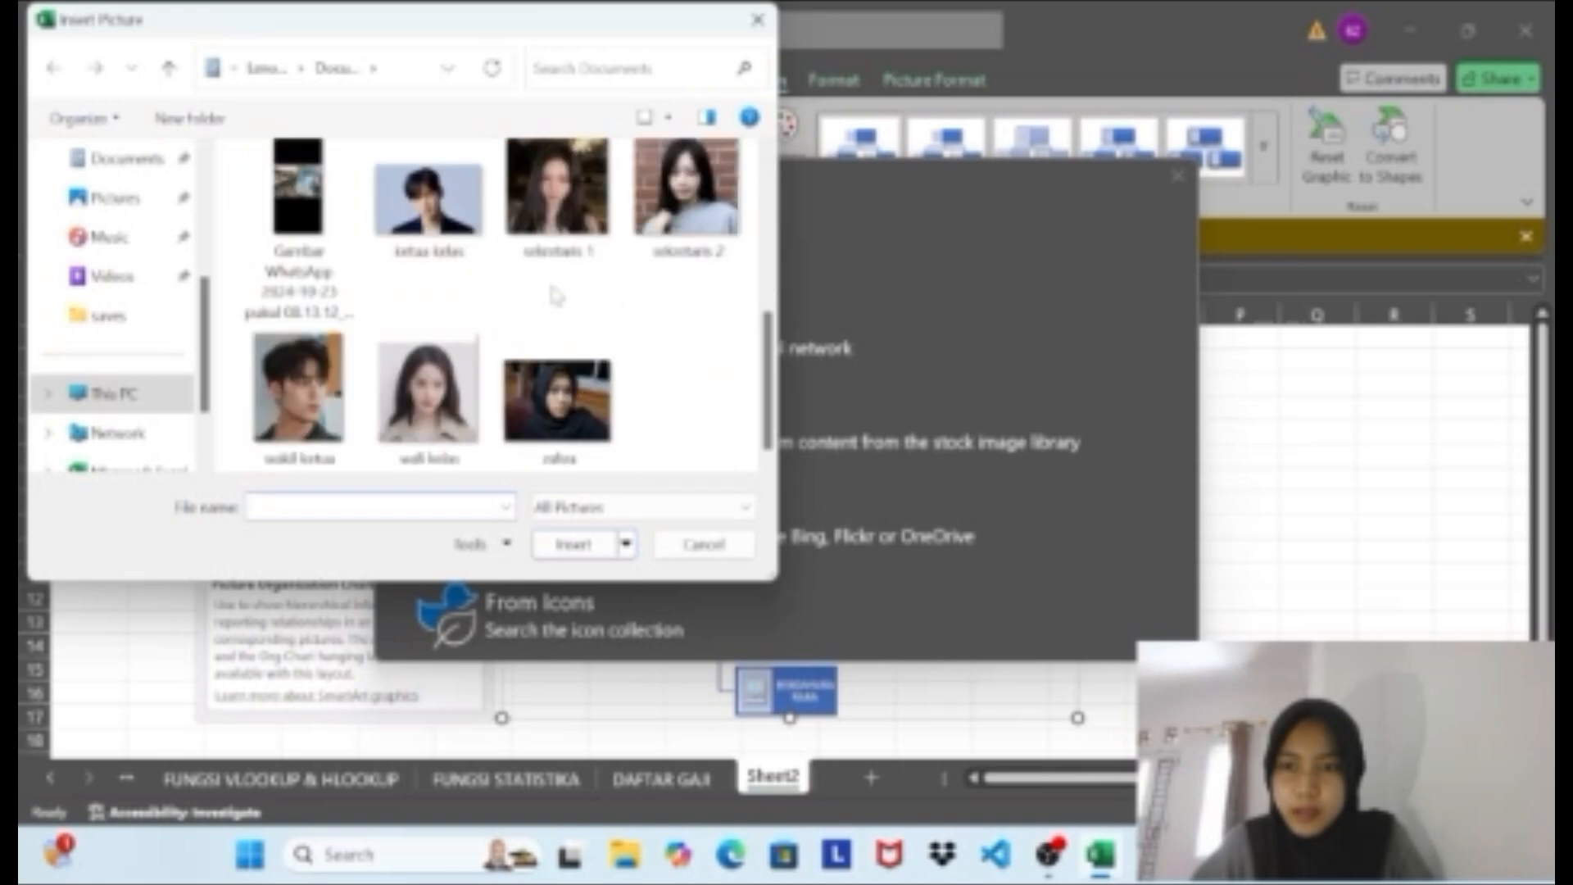
left_click(440, 215)
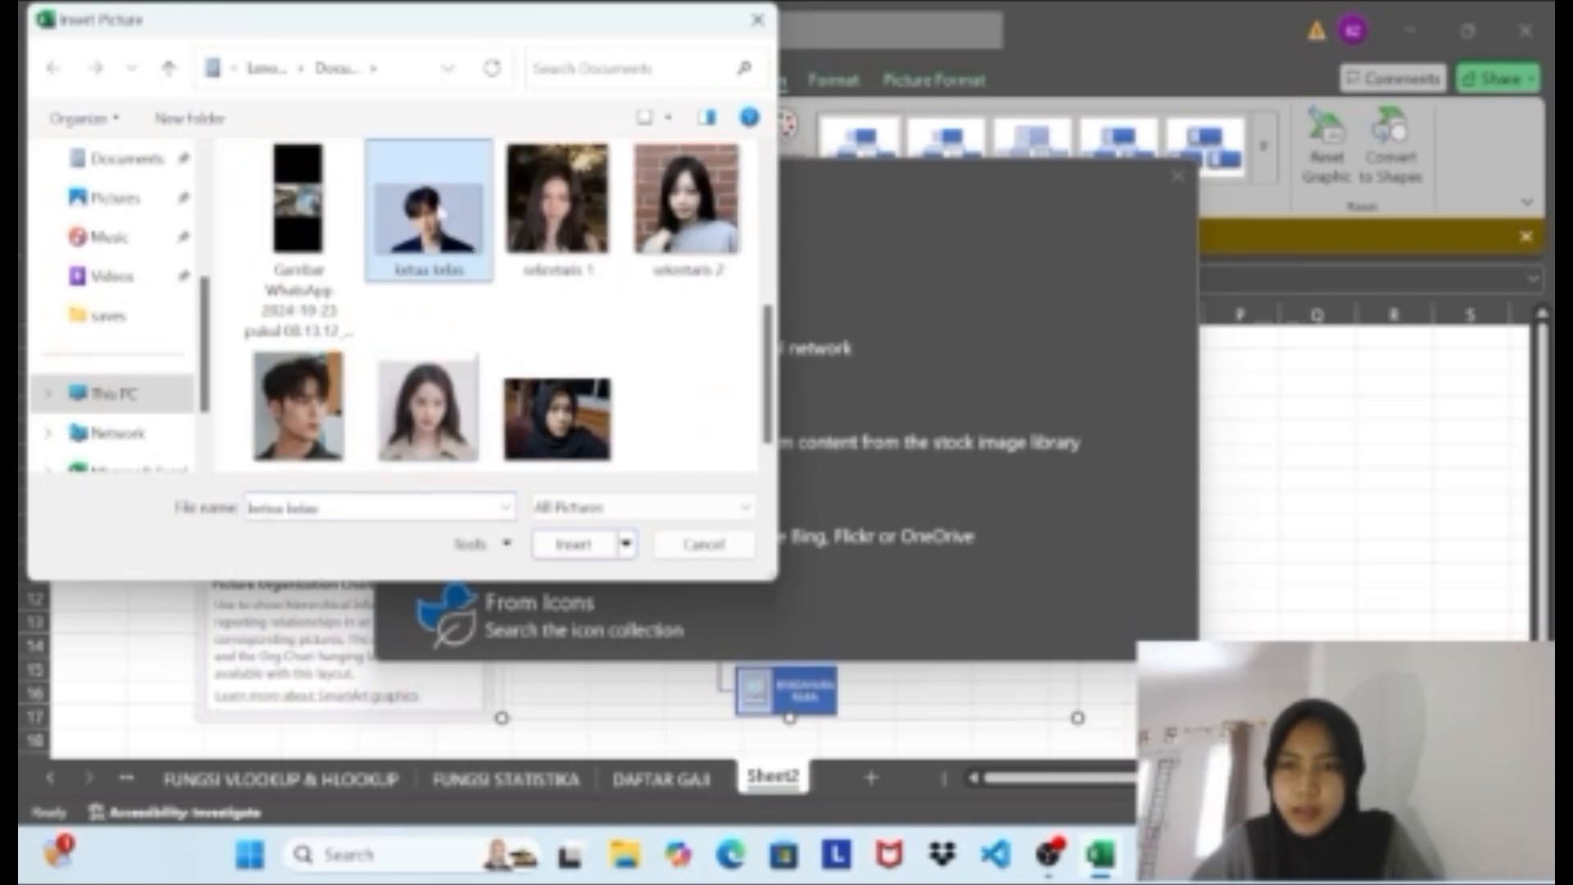
left_click(559, 547)
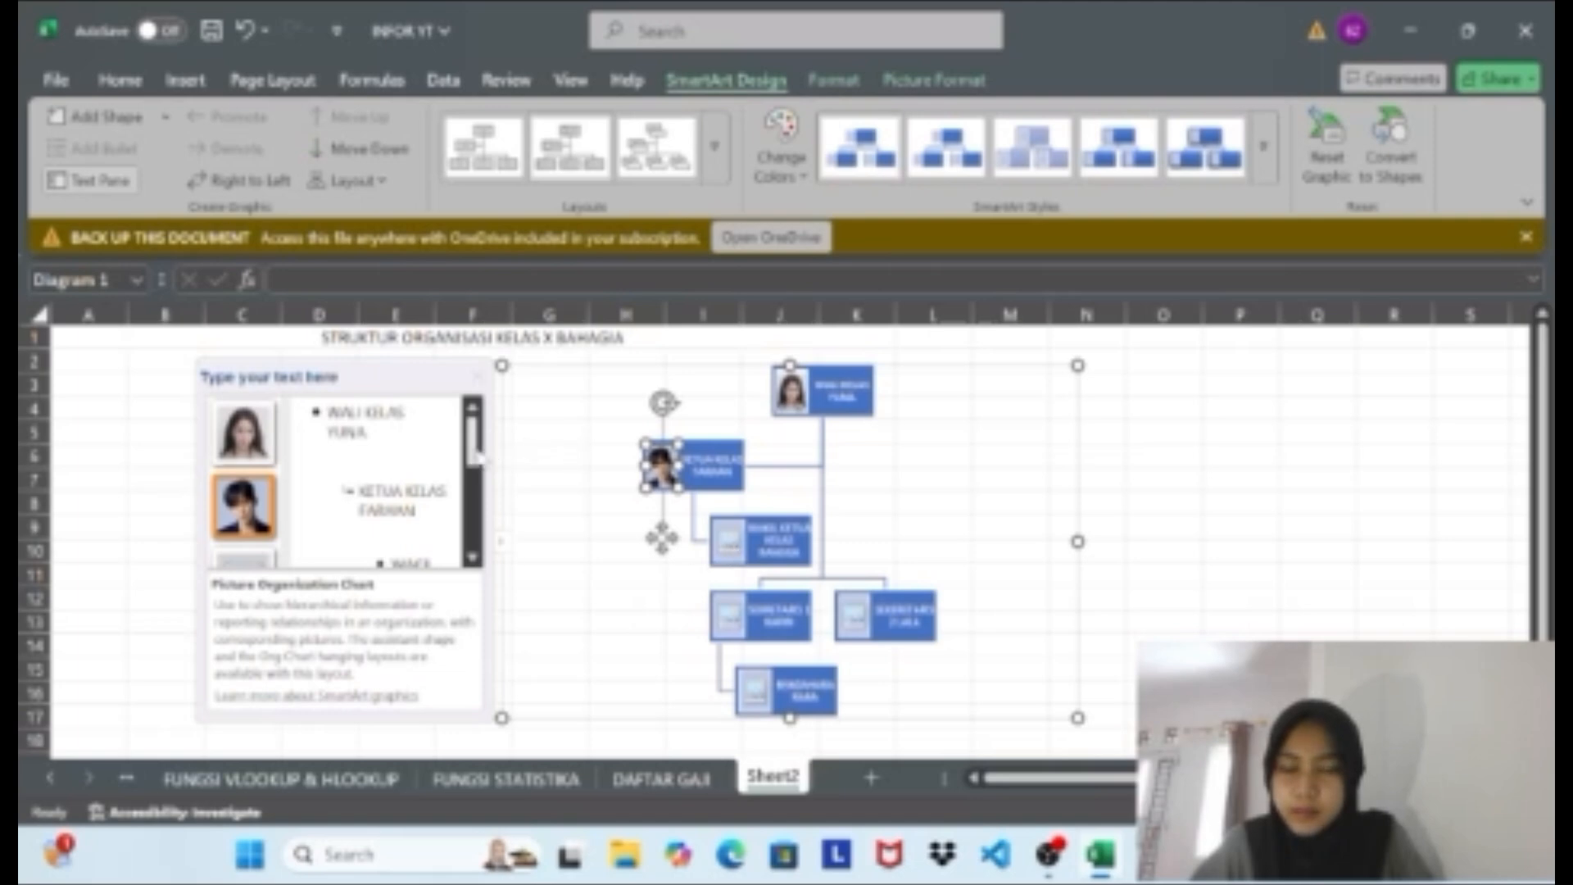
Insert the "wakil ketua" picture from the Documents folder into the WAKIL KETUA KELAS box.
left_click_drag(472, 446, 472, 480)
left_click(243, 463)
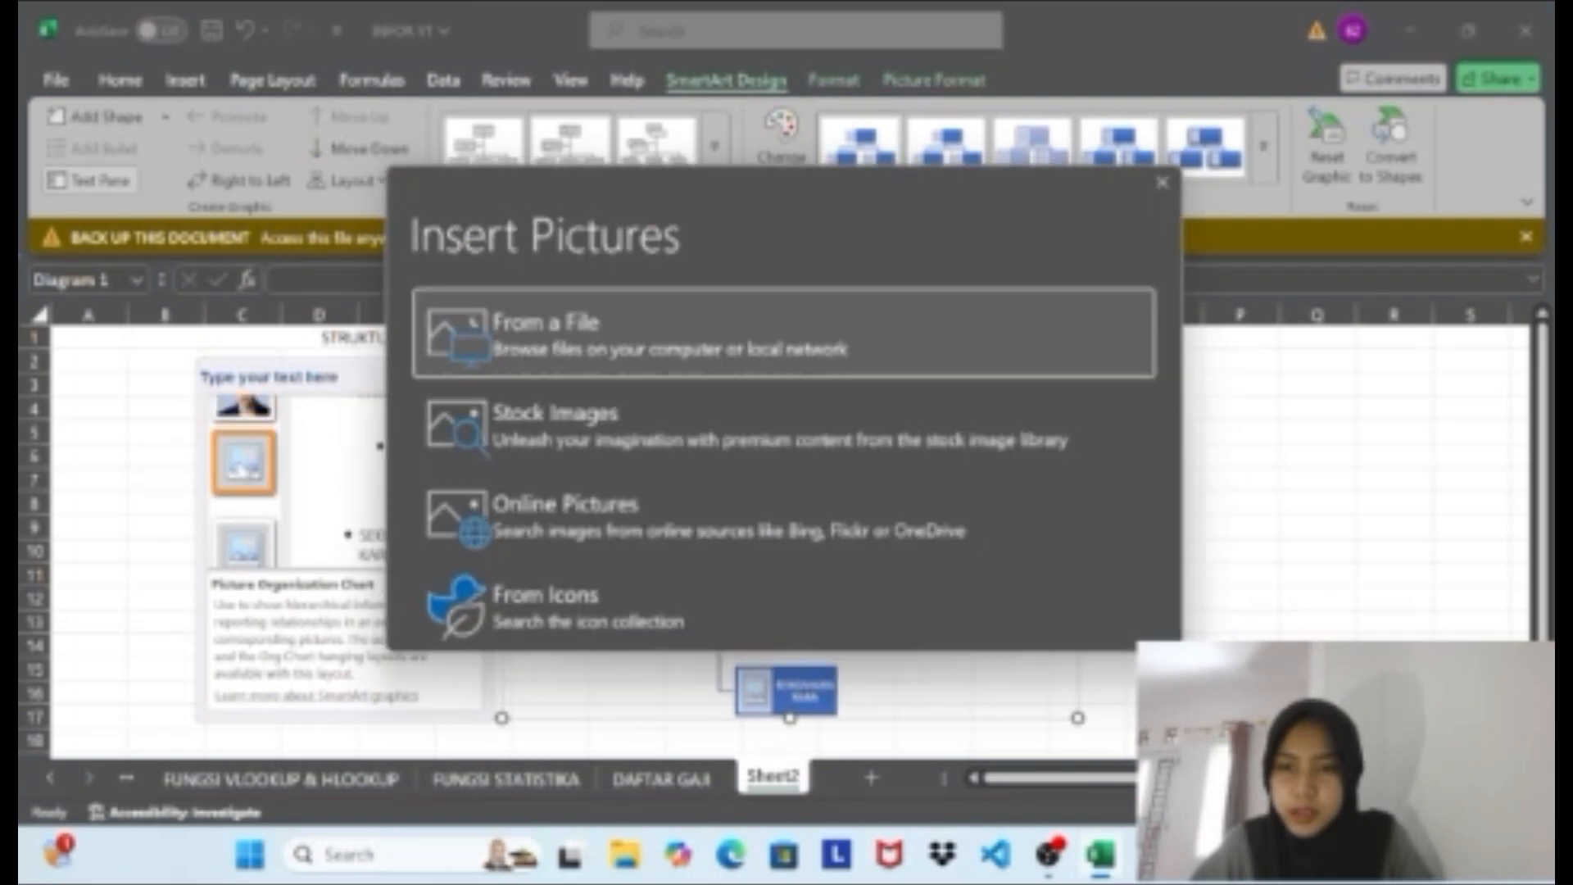
left_click(642, 318)
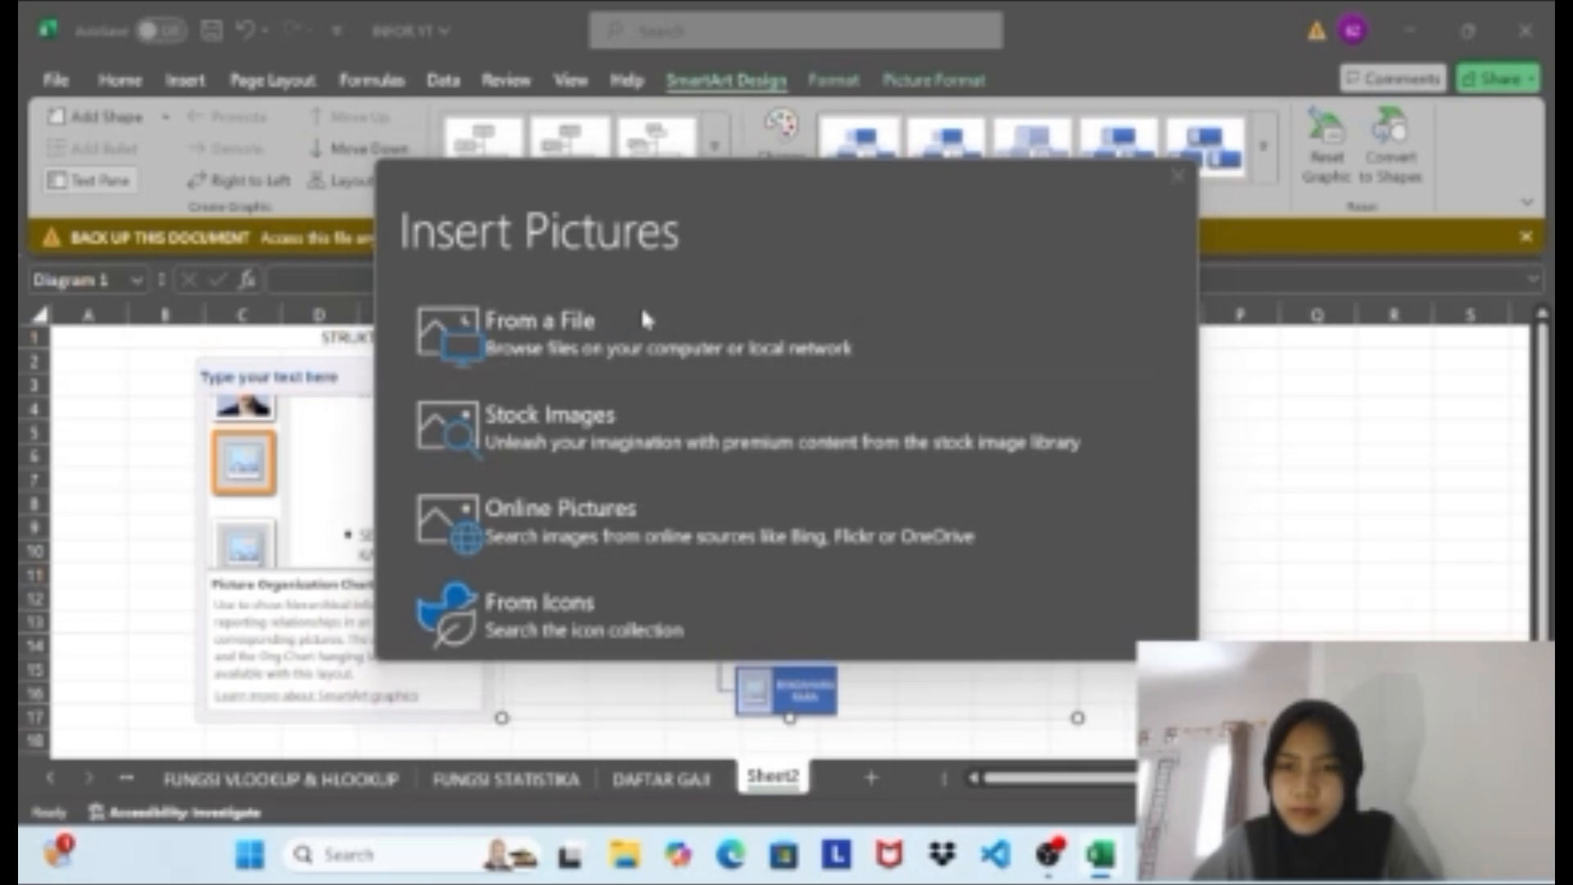
scroll(430, 447, "down", 3)
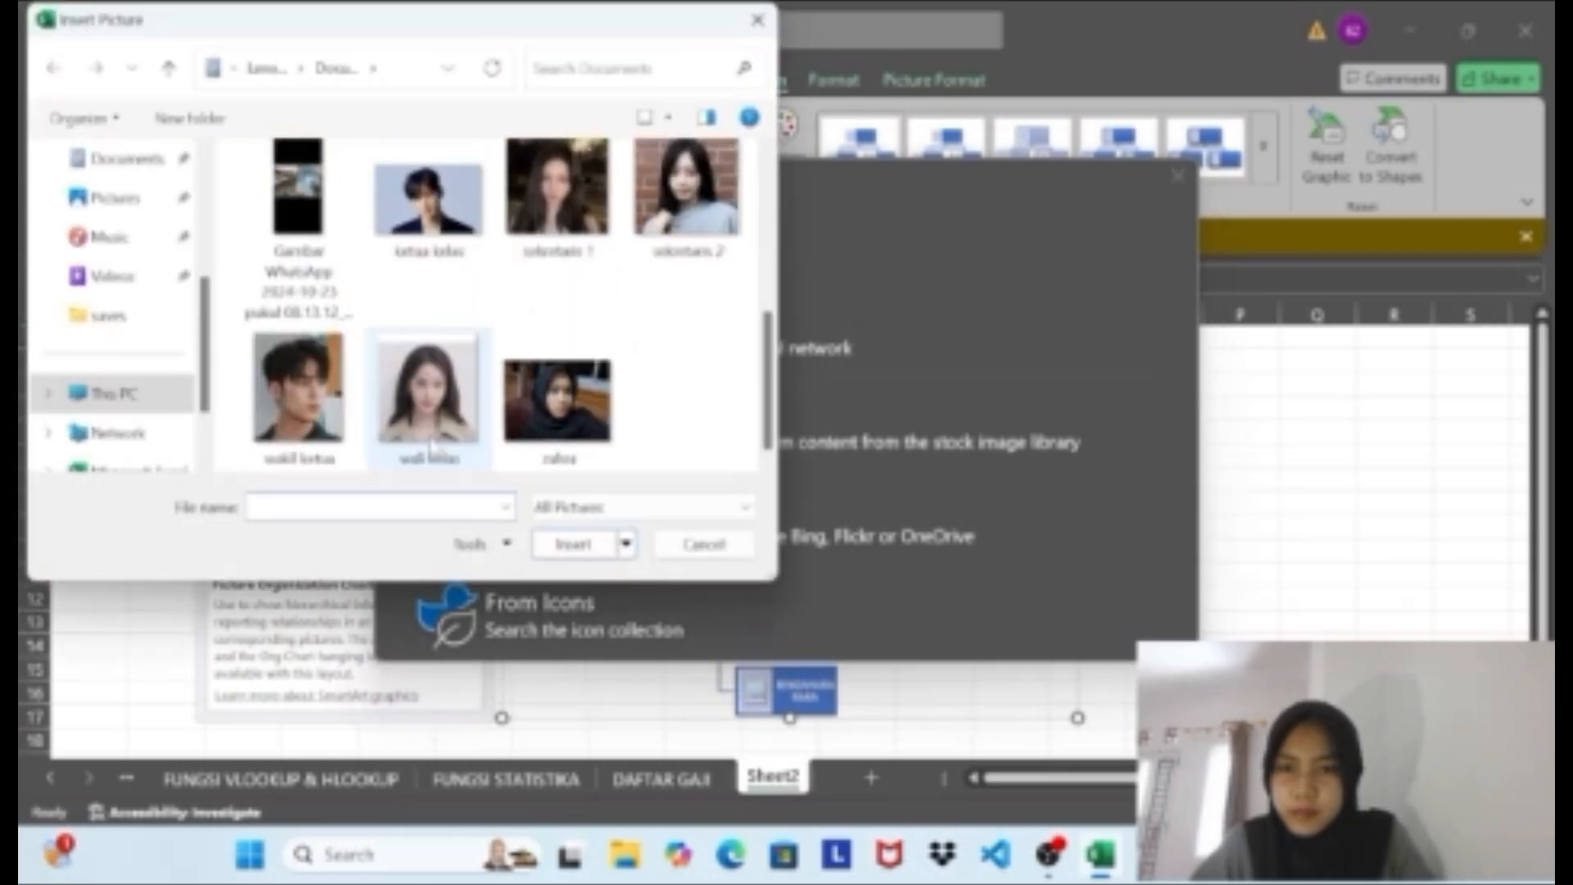
left_click(296, 418)
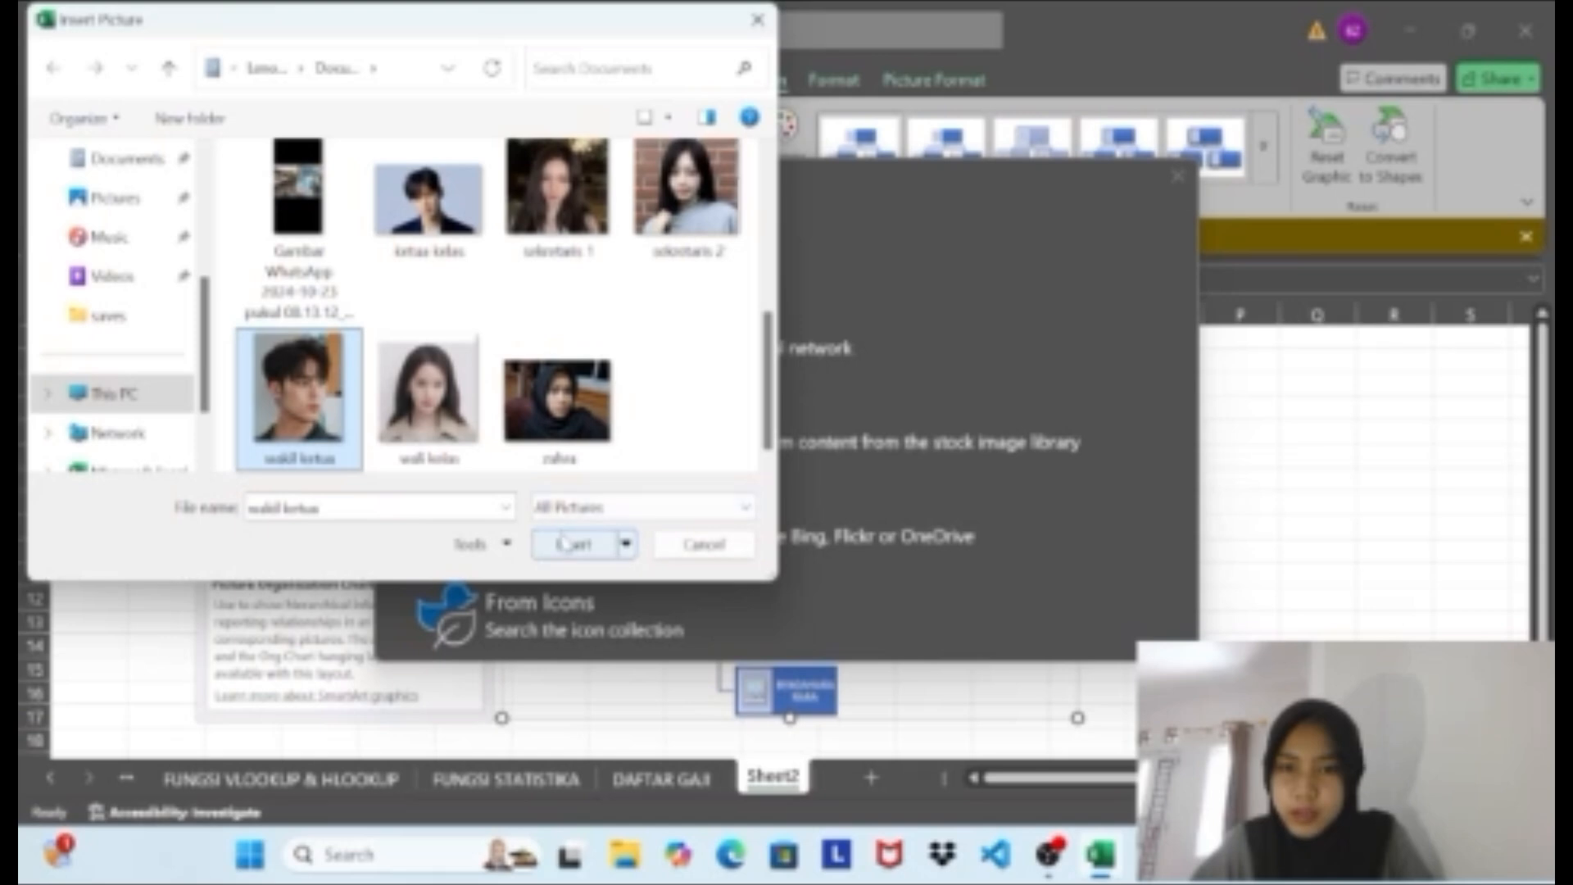
left_click(572, 545)
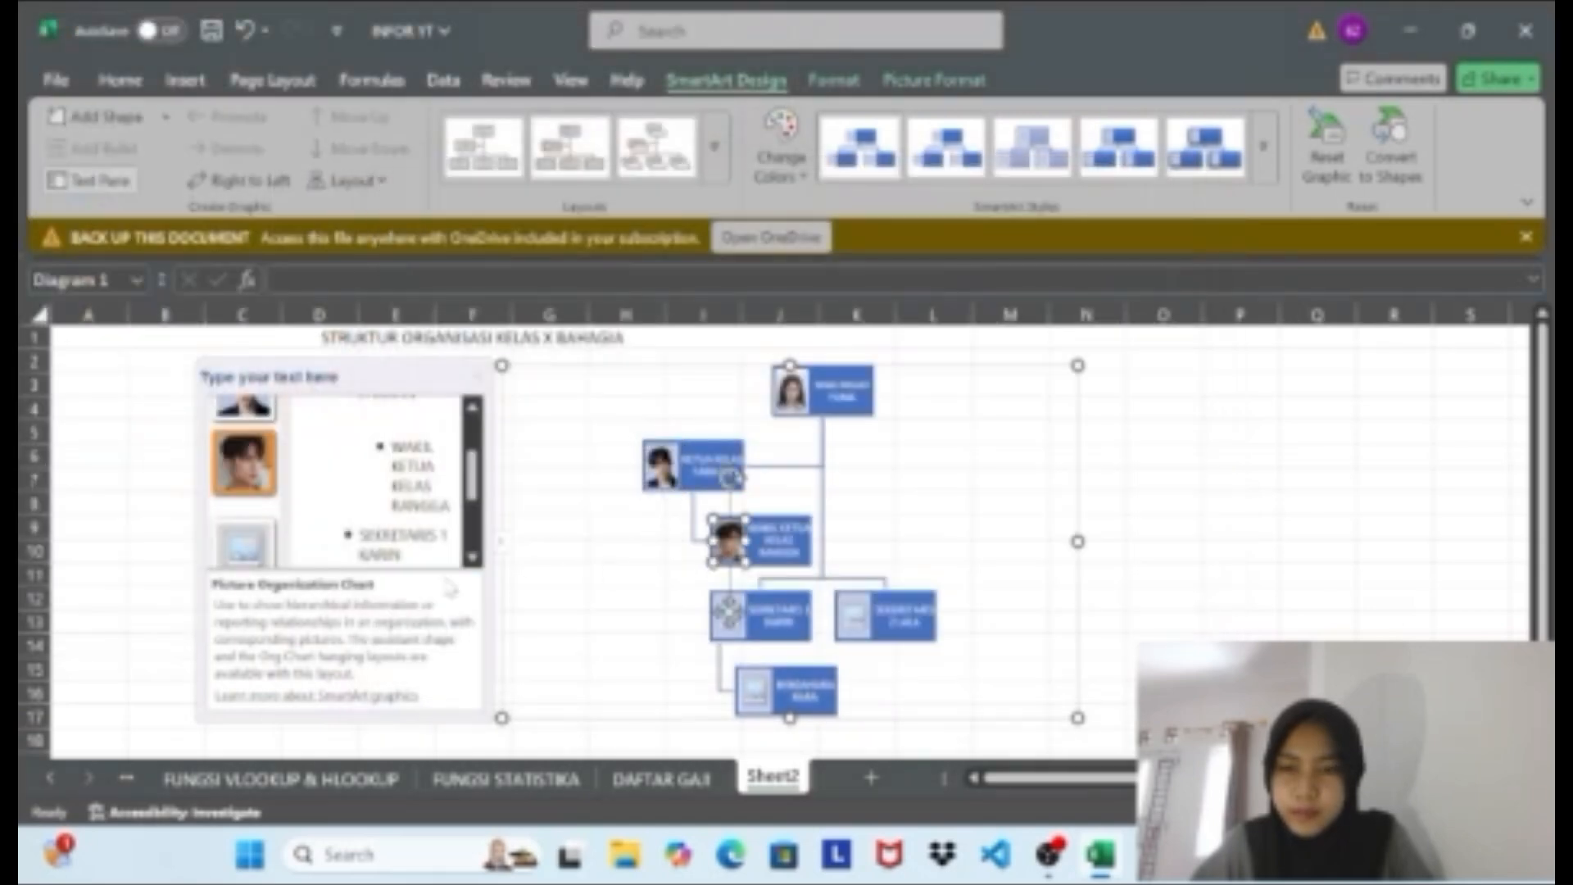
Insert the "sekretaris 1" picture from the Documents folder into the SEKRETARIS 1 box.
left_click(267, 556)
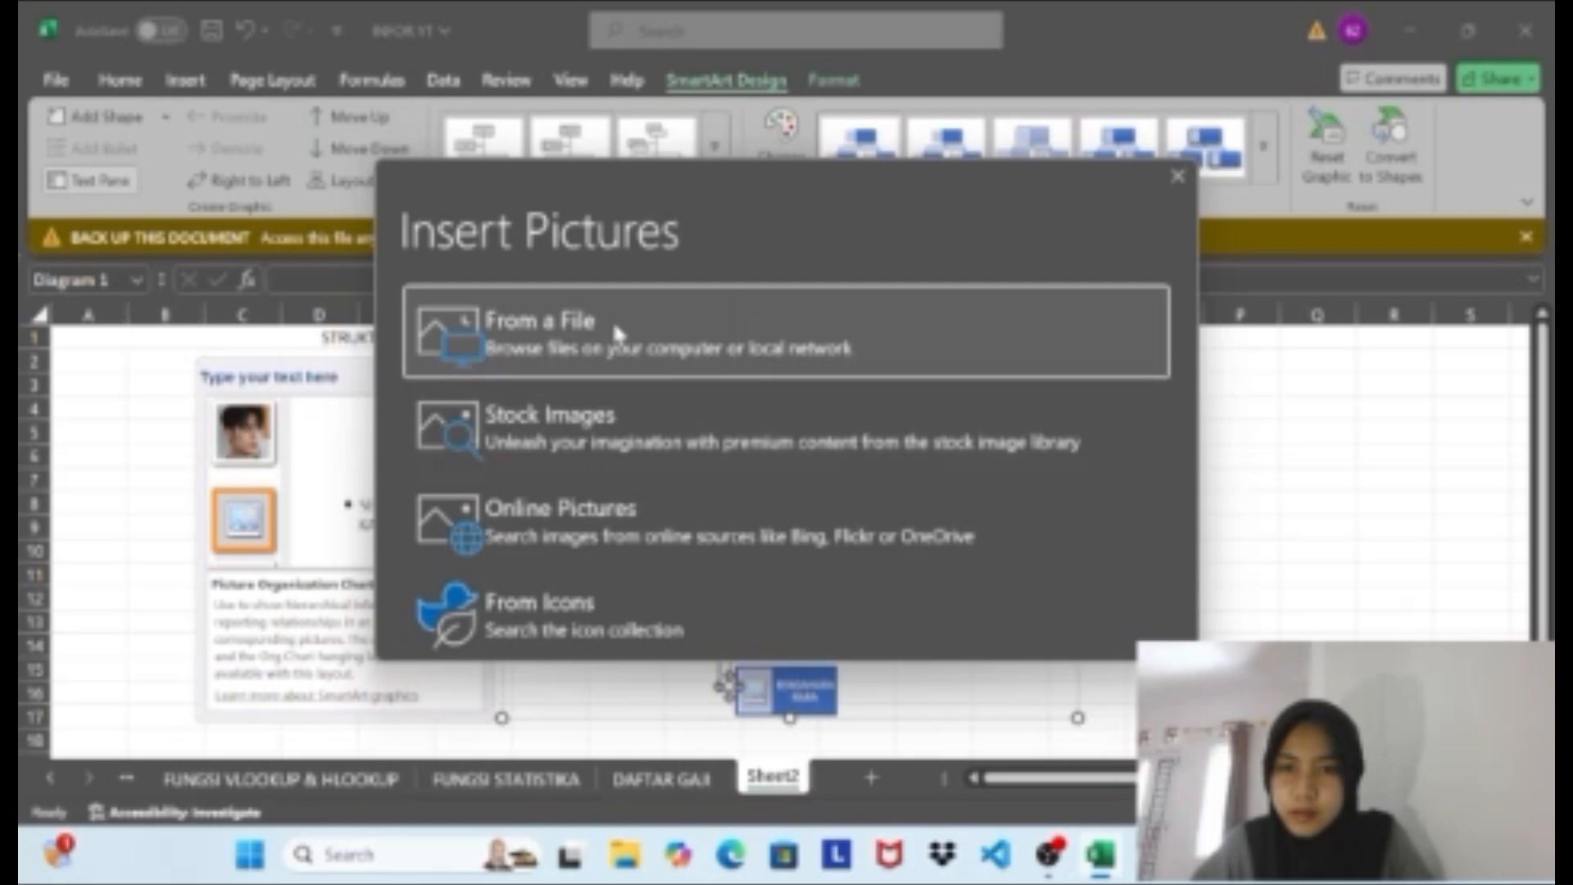
left_click(613, 318)
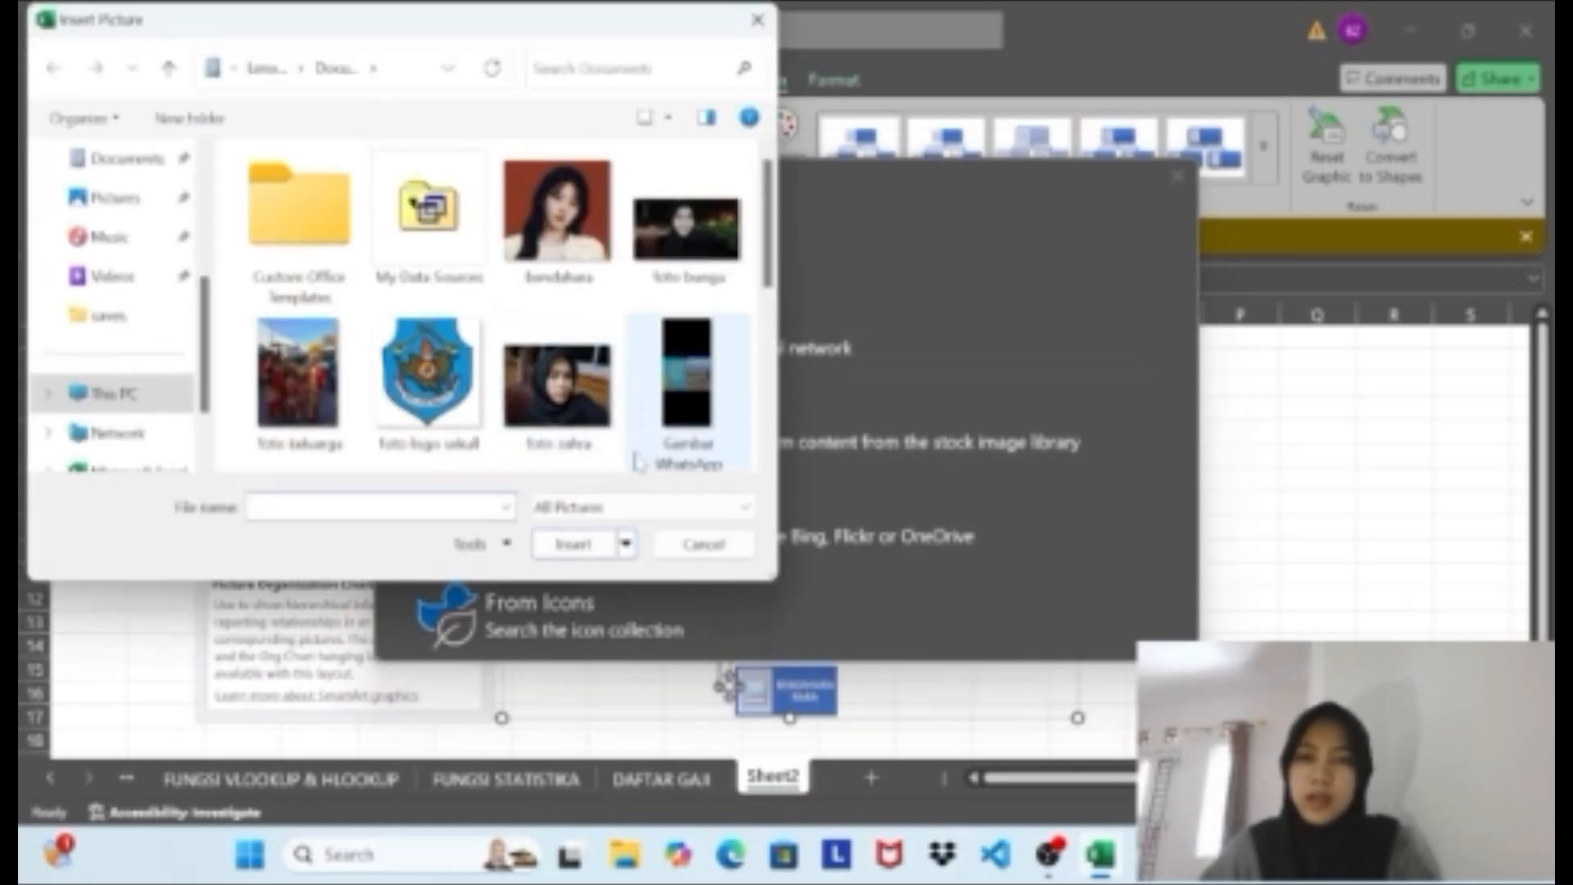
scroll(505, 291, "down", 3)
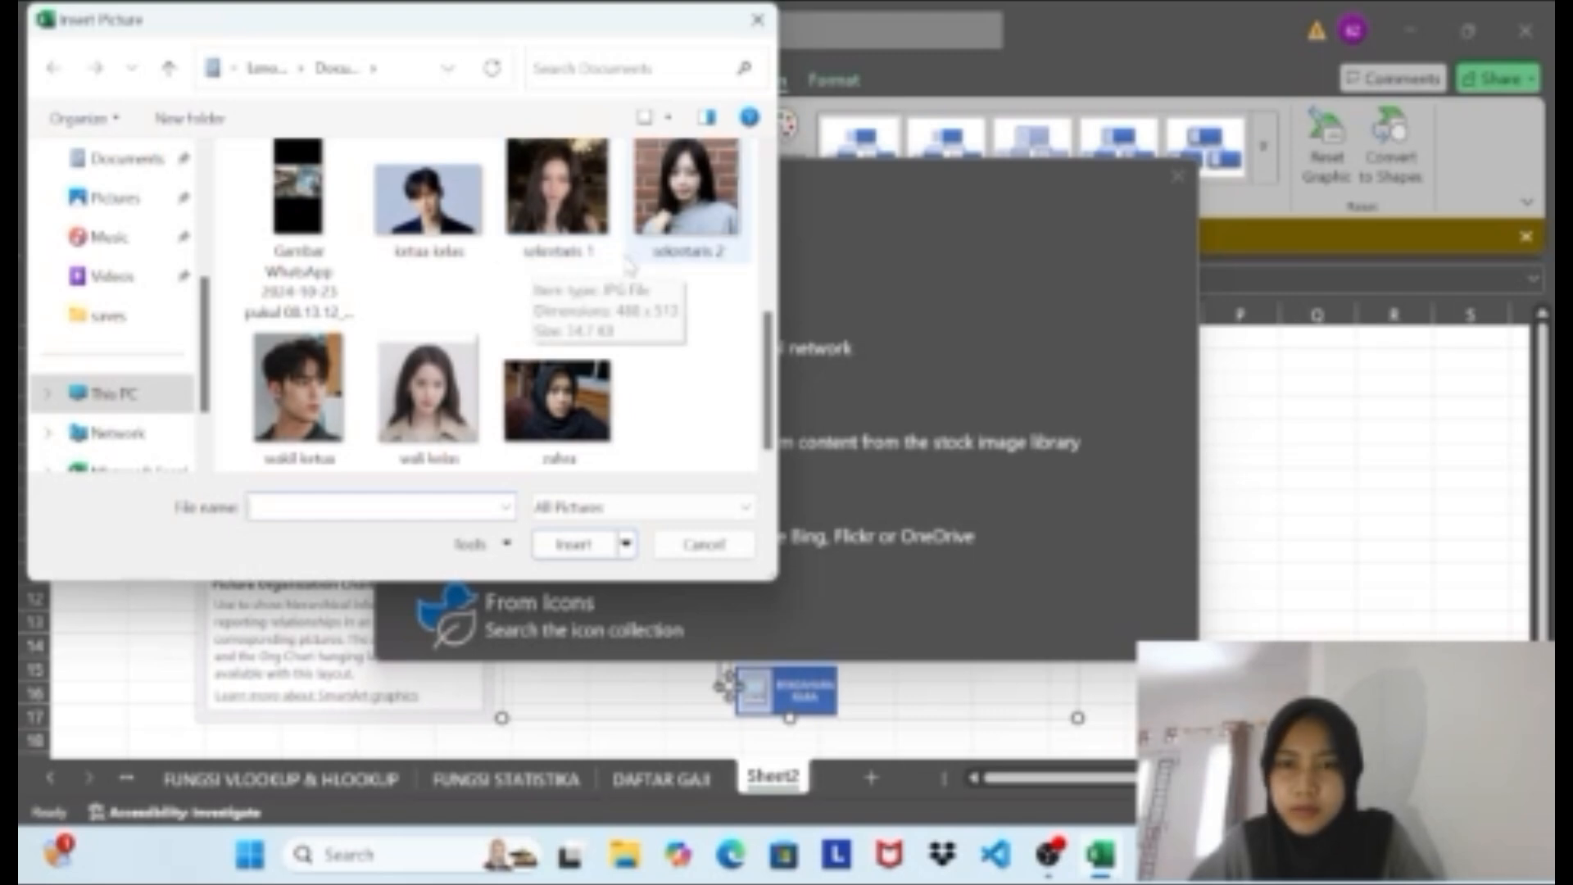
left_click(579, 209)
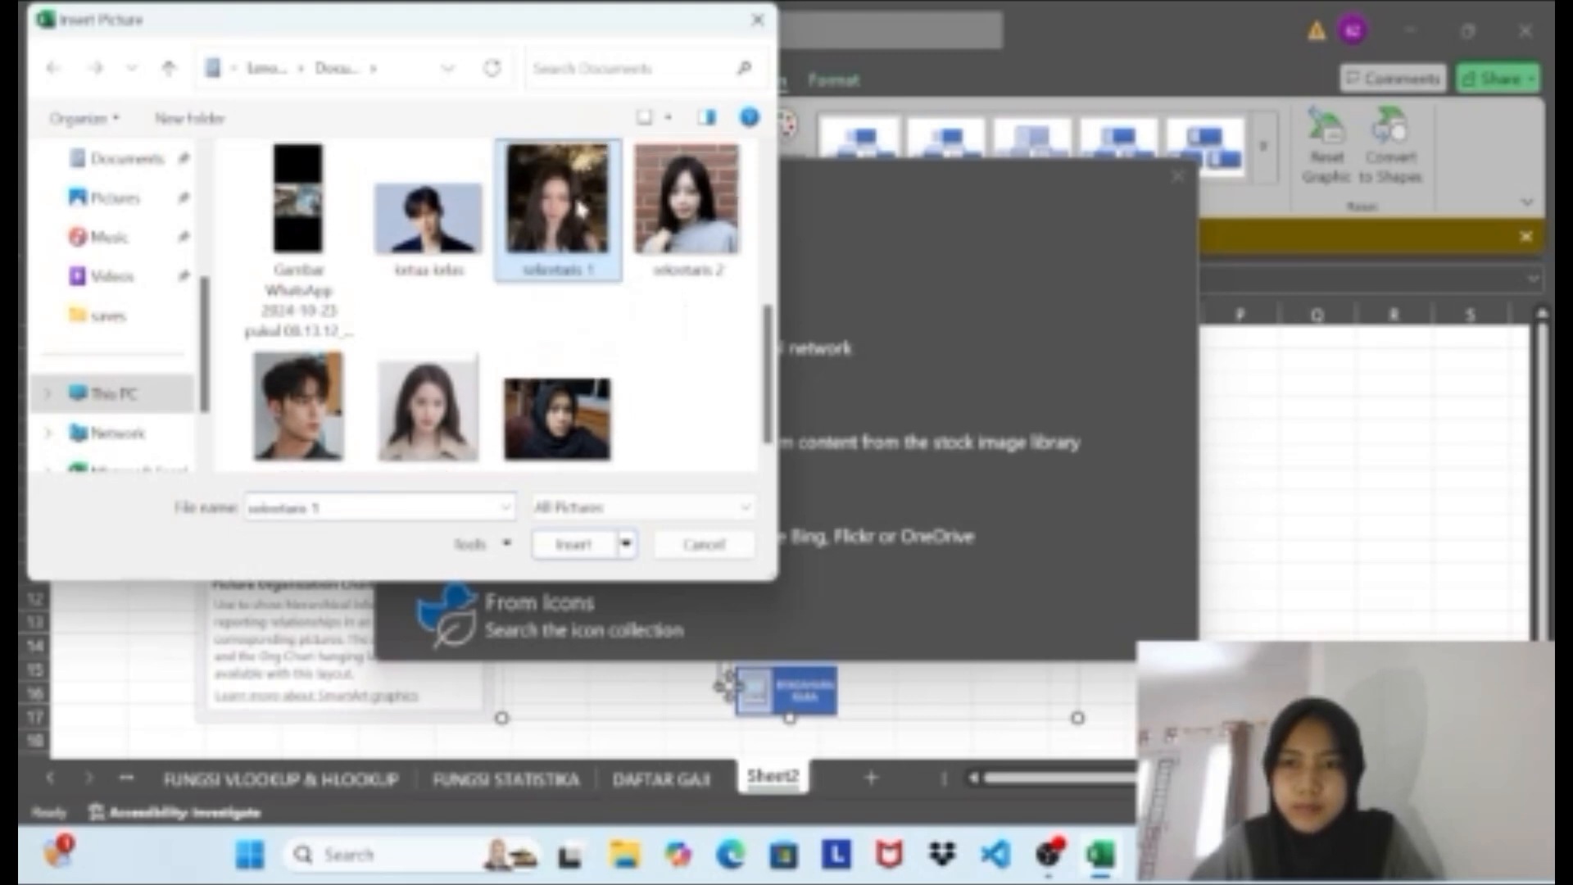
left_click(566, 545)
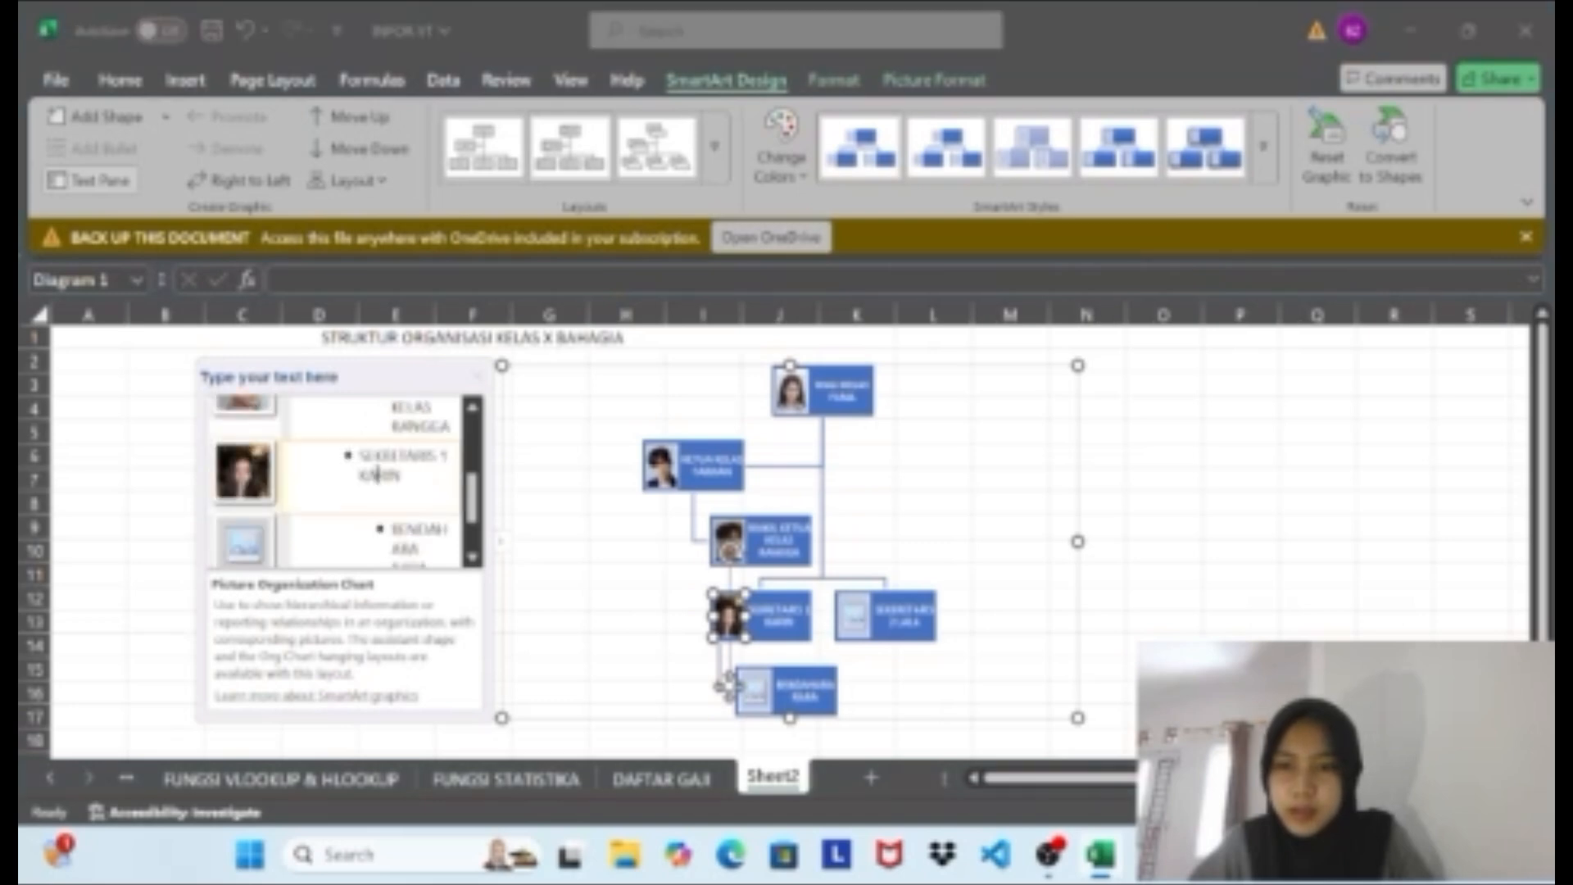
left_click(770, 616)
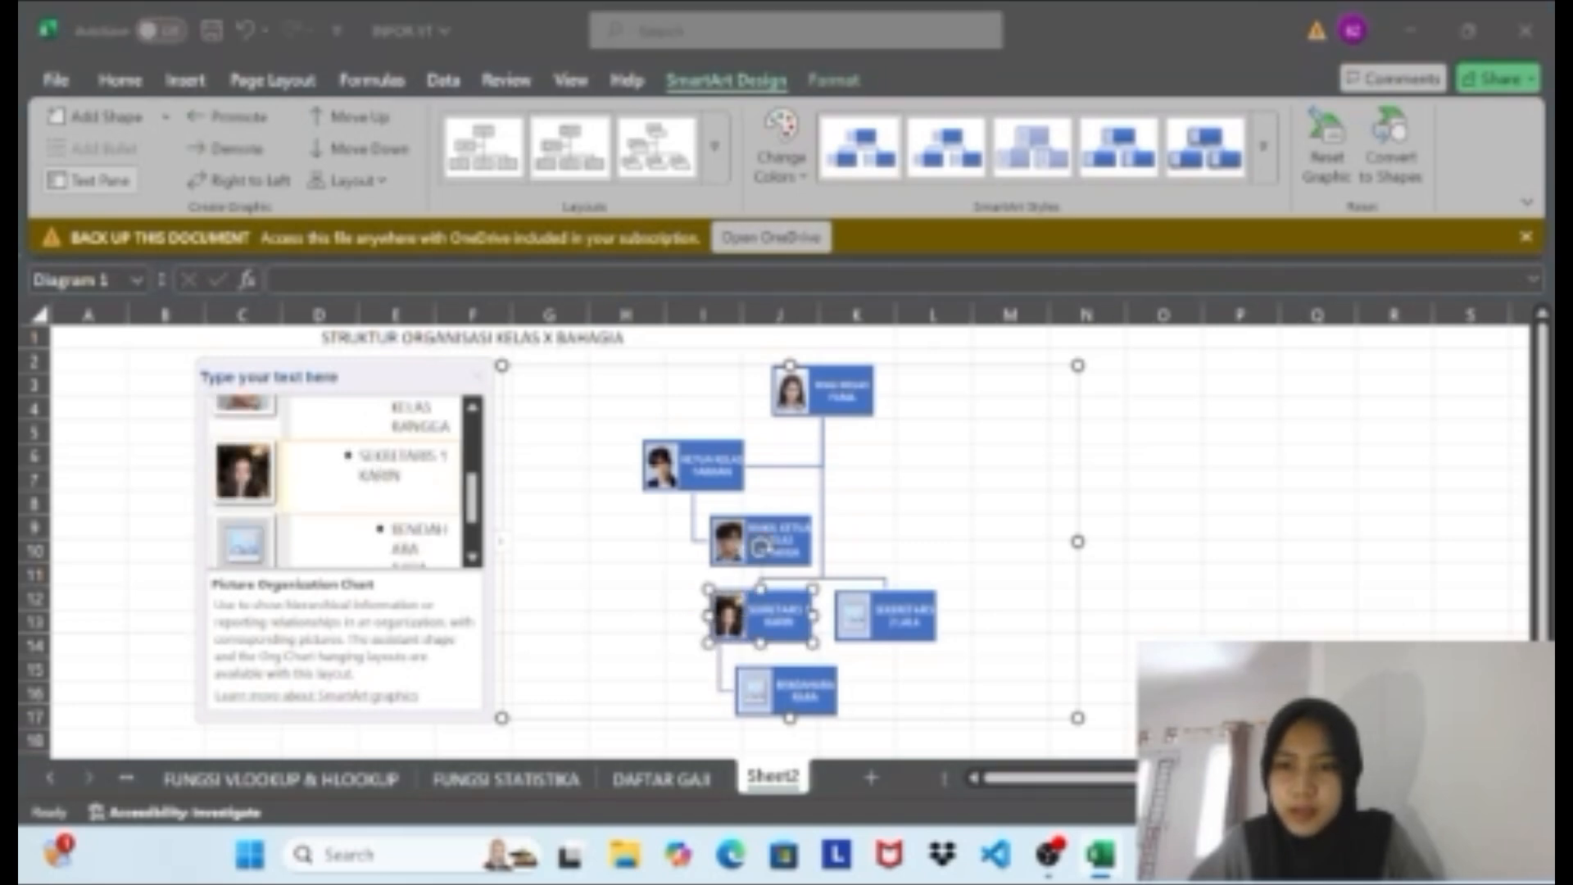
left_click(264, 542)
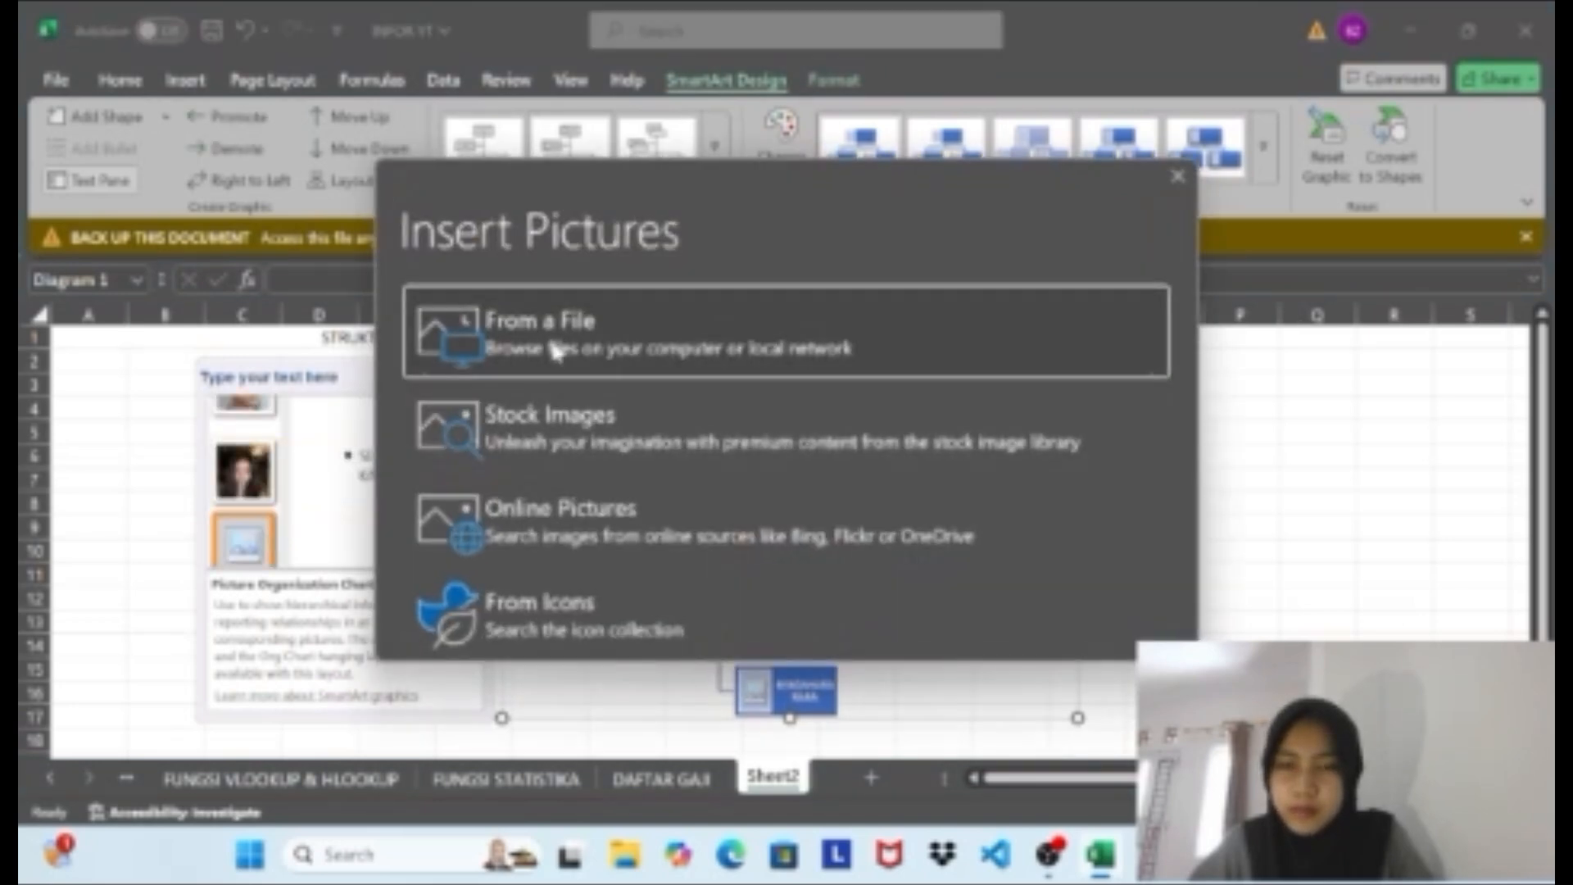
left_click(557, 351)
scroll(603, 446, "down", 3)
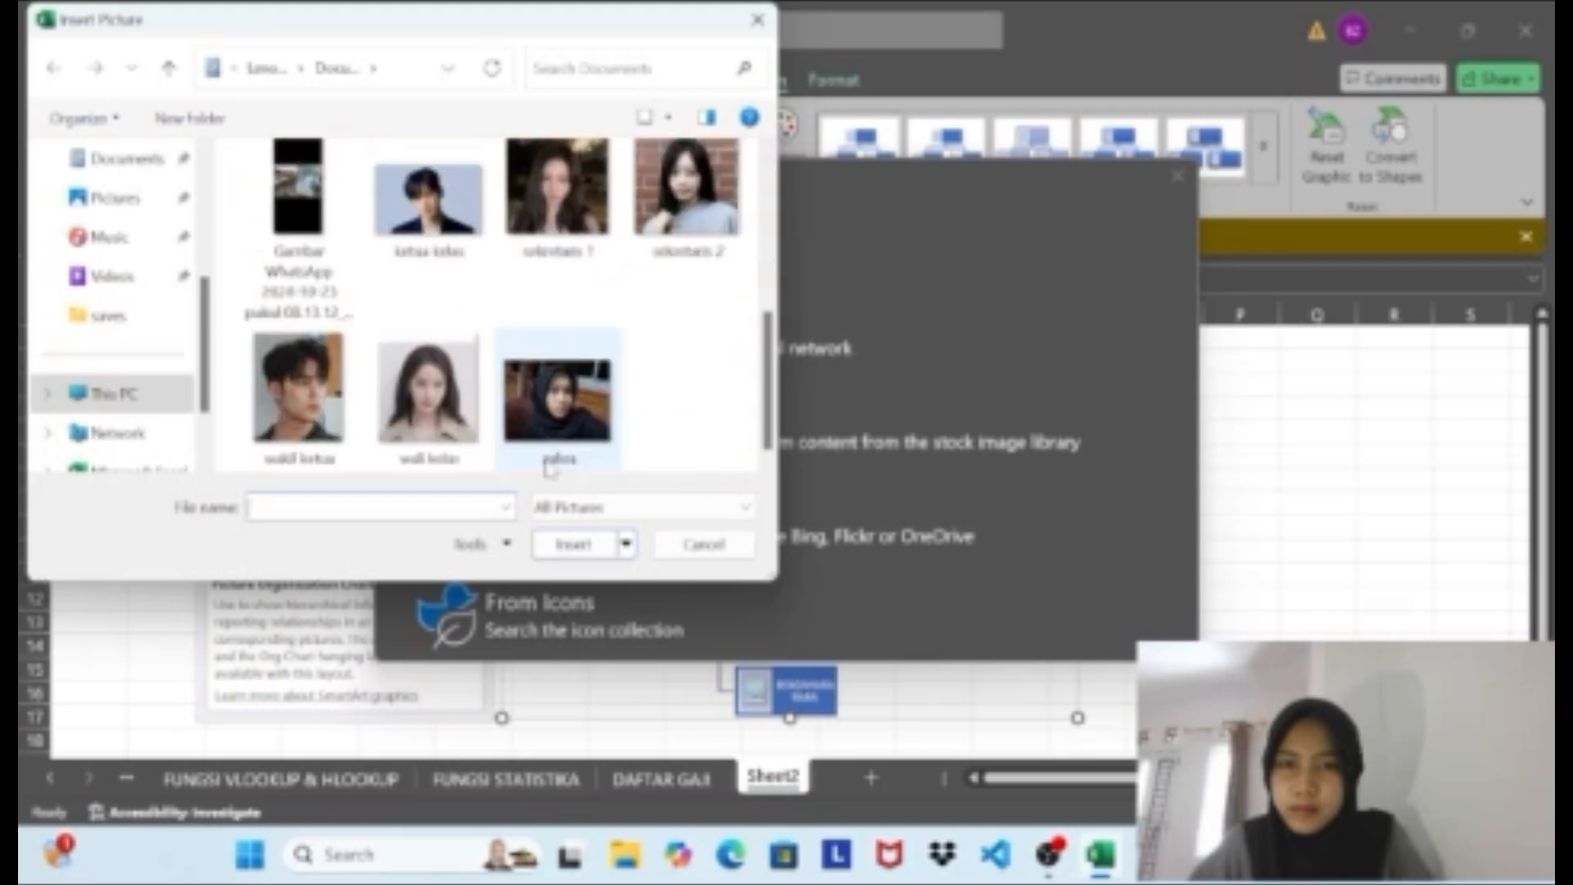
left_click(685, 214)
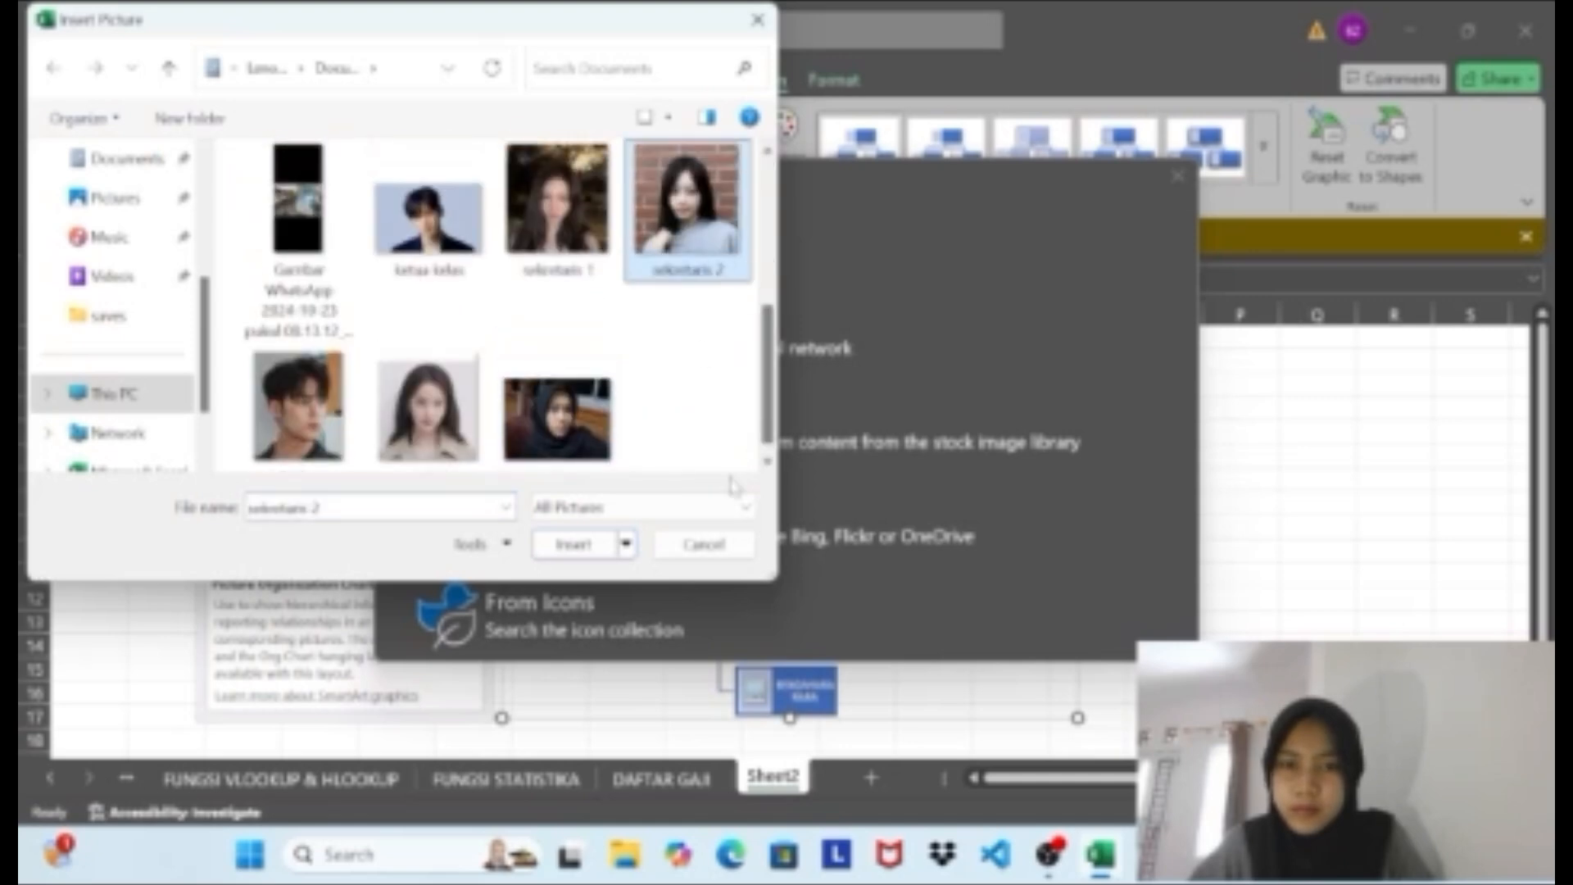
left_click(576, 545)
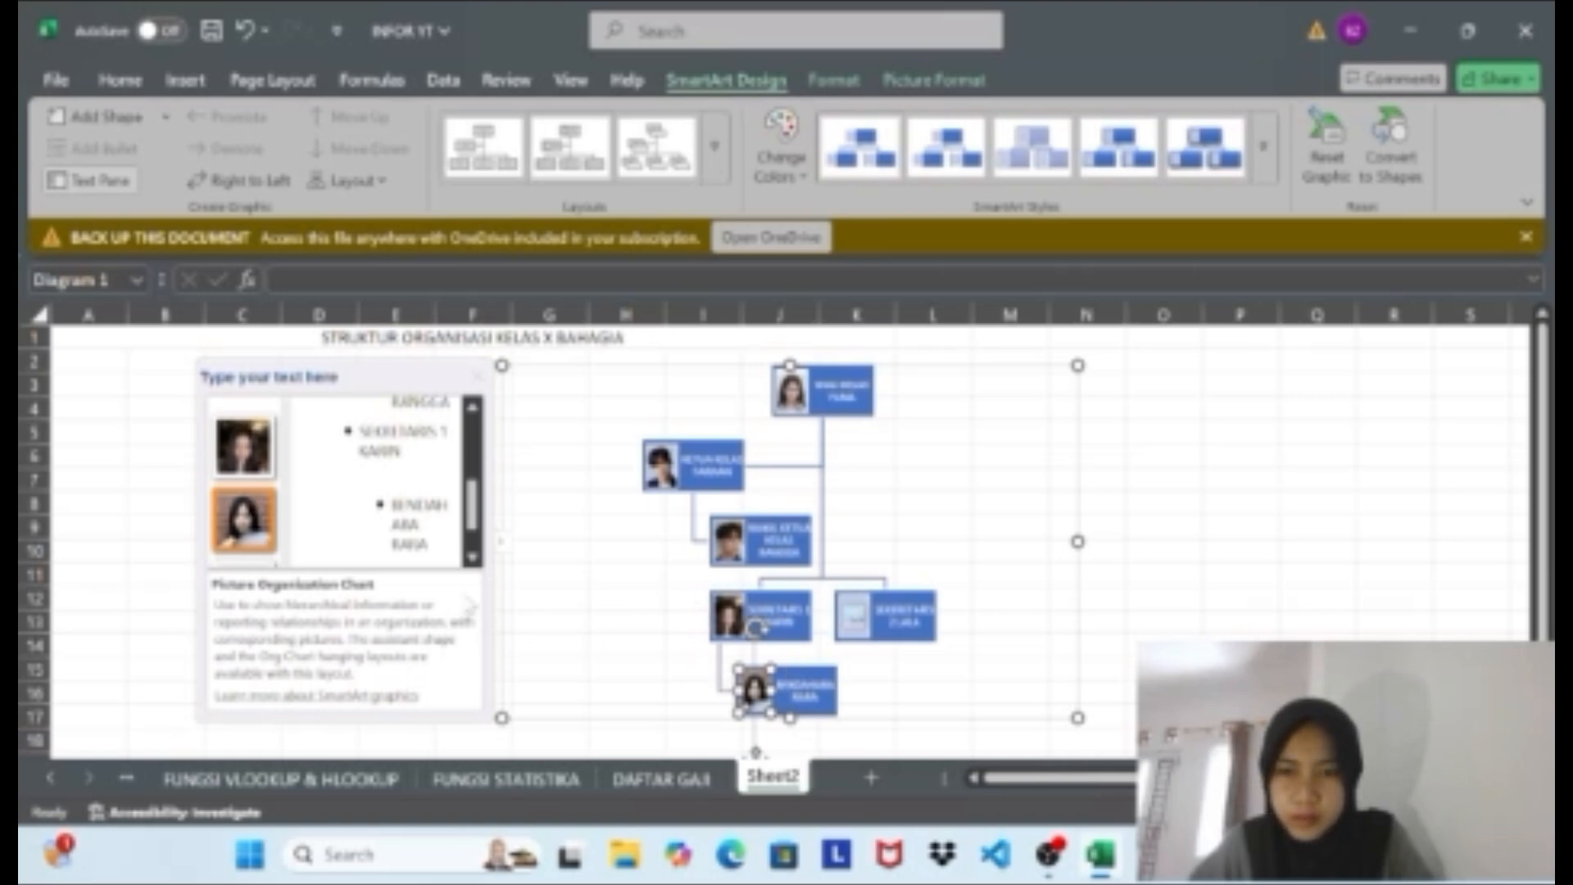
left_click(263, 526)
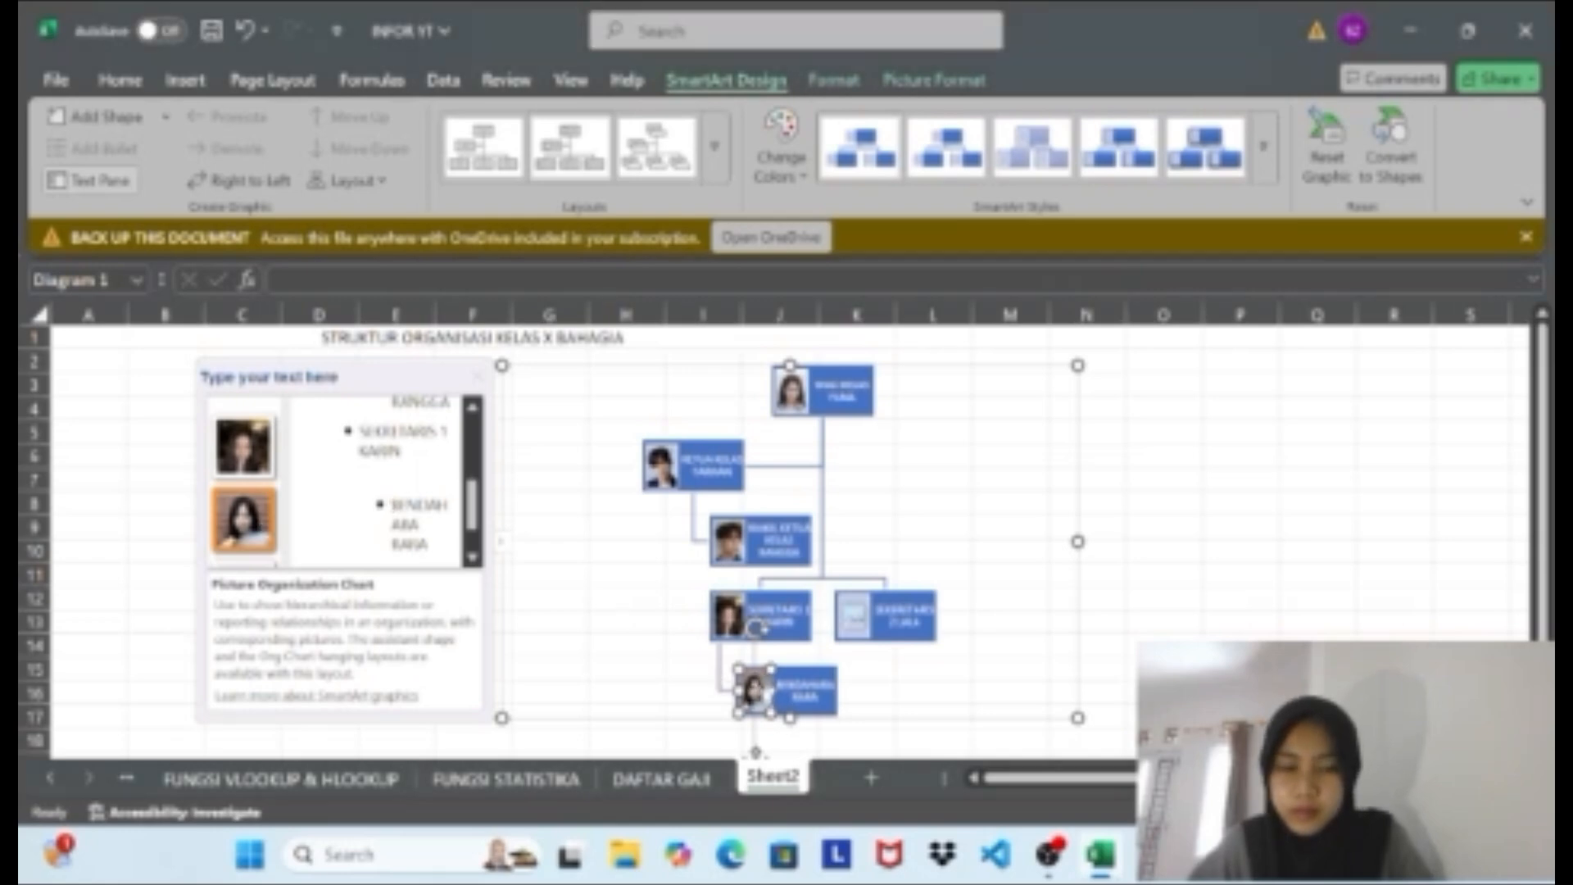
key("Delete")
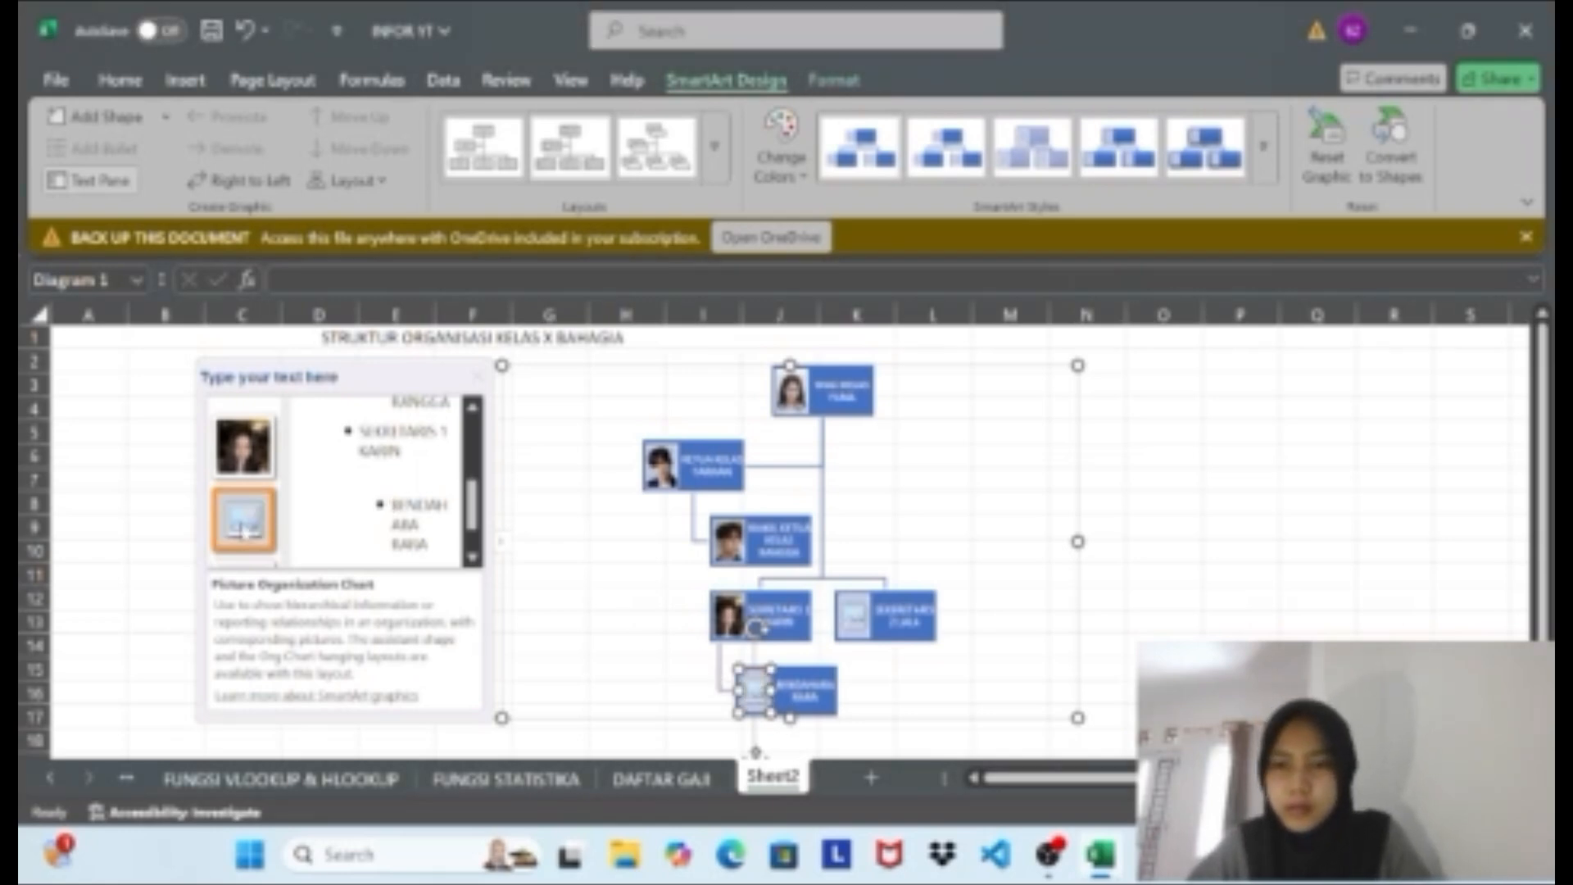
Insert the "bendahara" picture from the Documents folder into the BENDAHARA box.
left_click(243, 524)
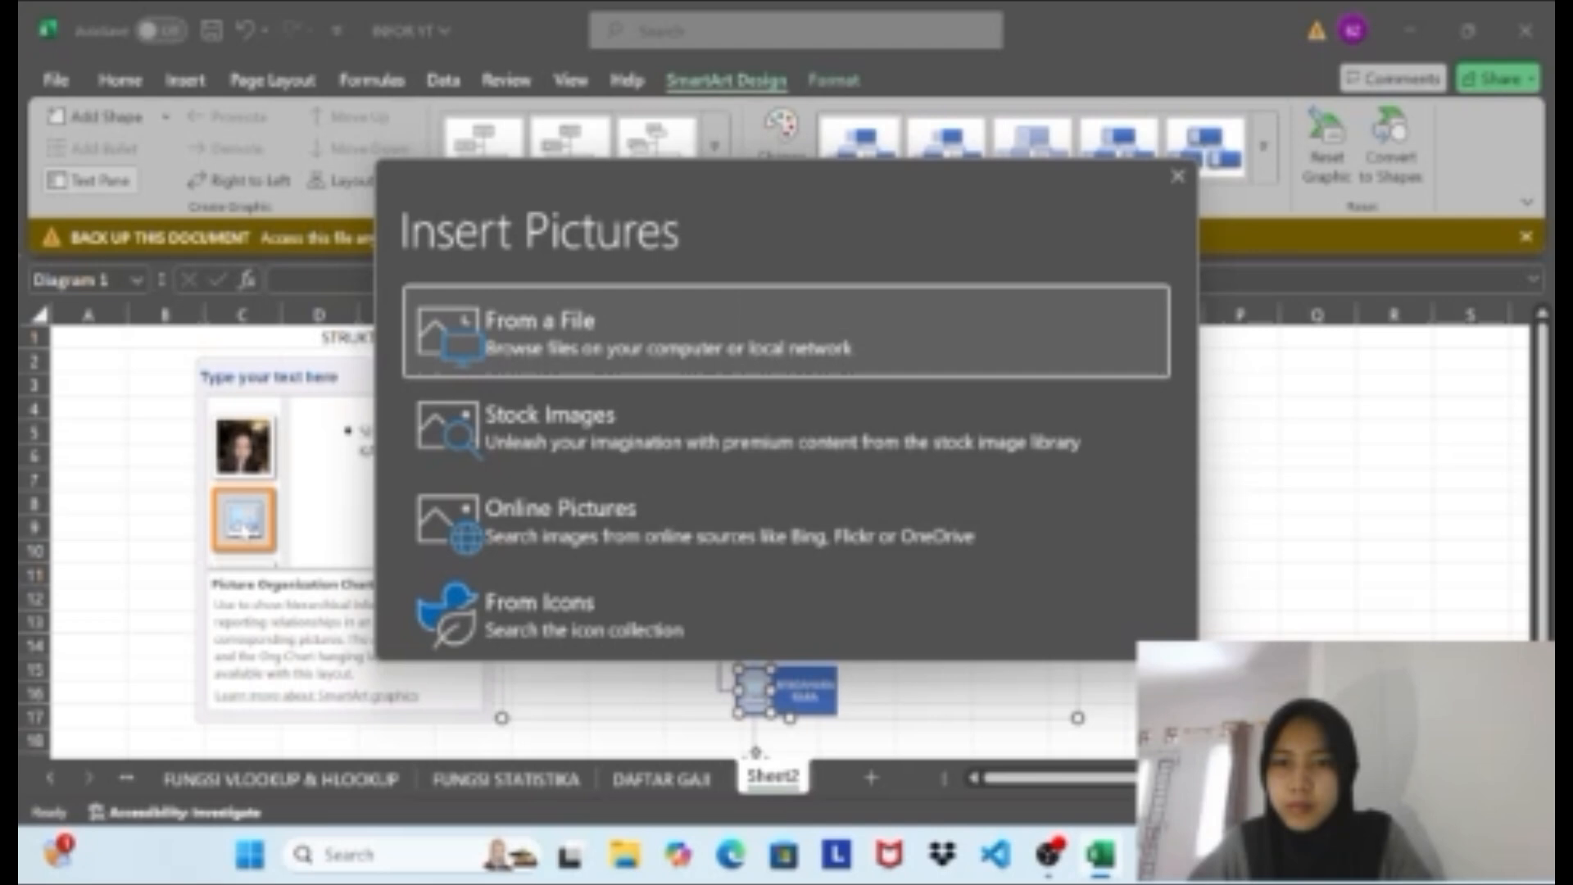
left_click(629, 332)
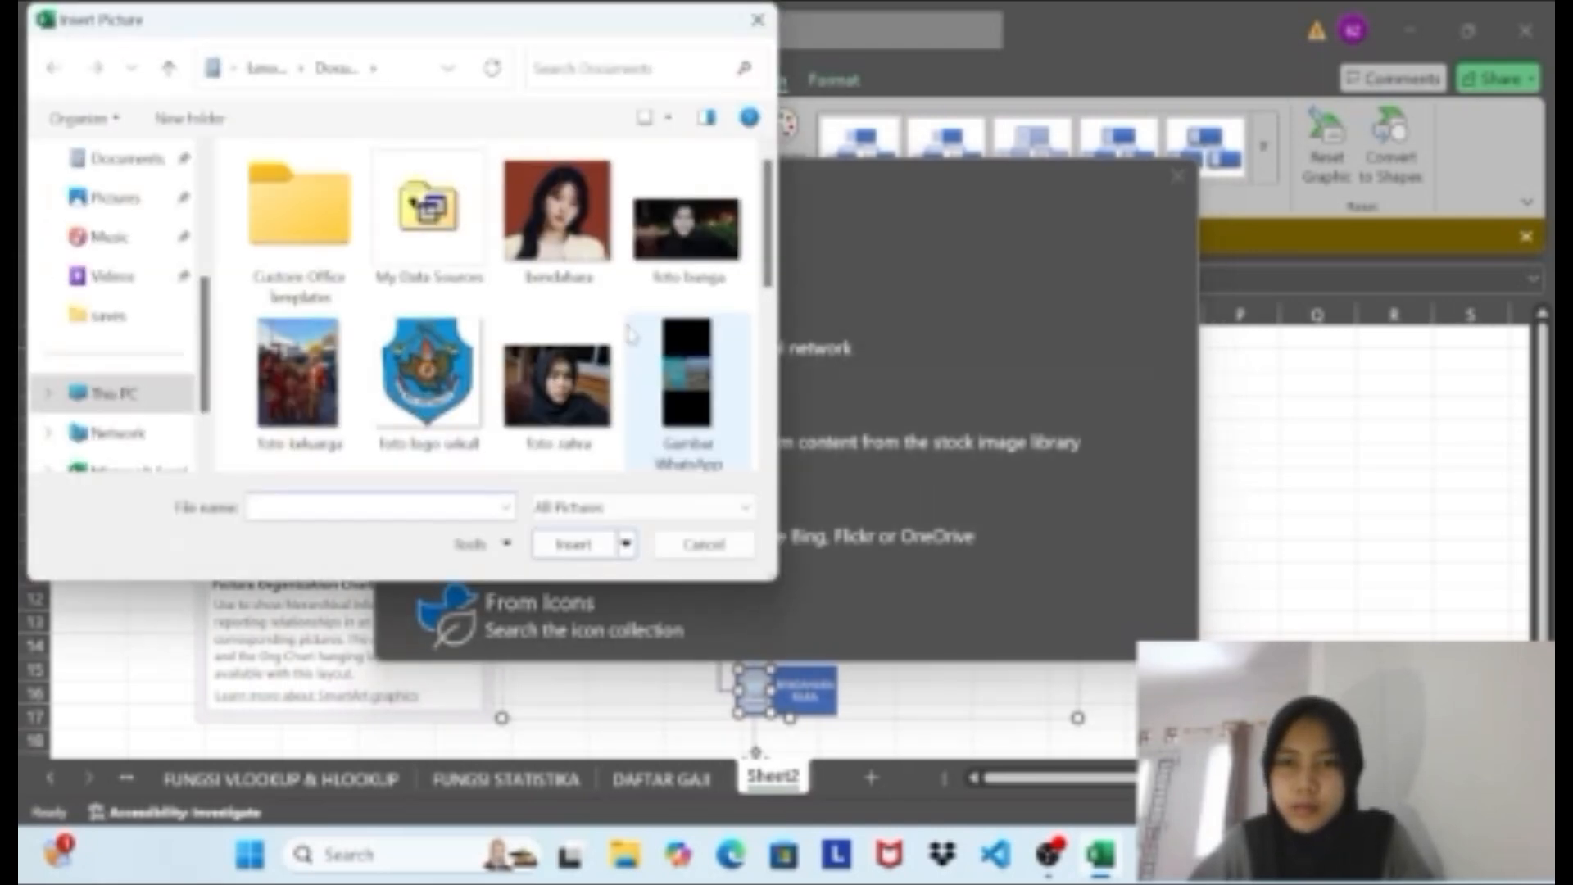
left_click(546, 237)
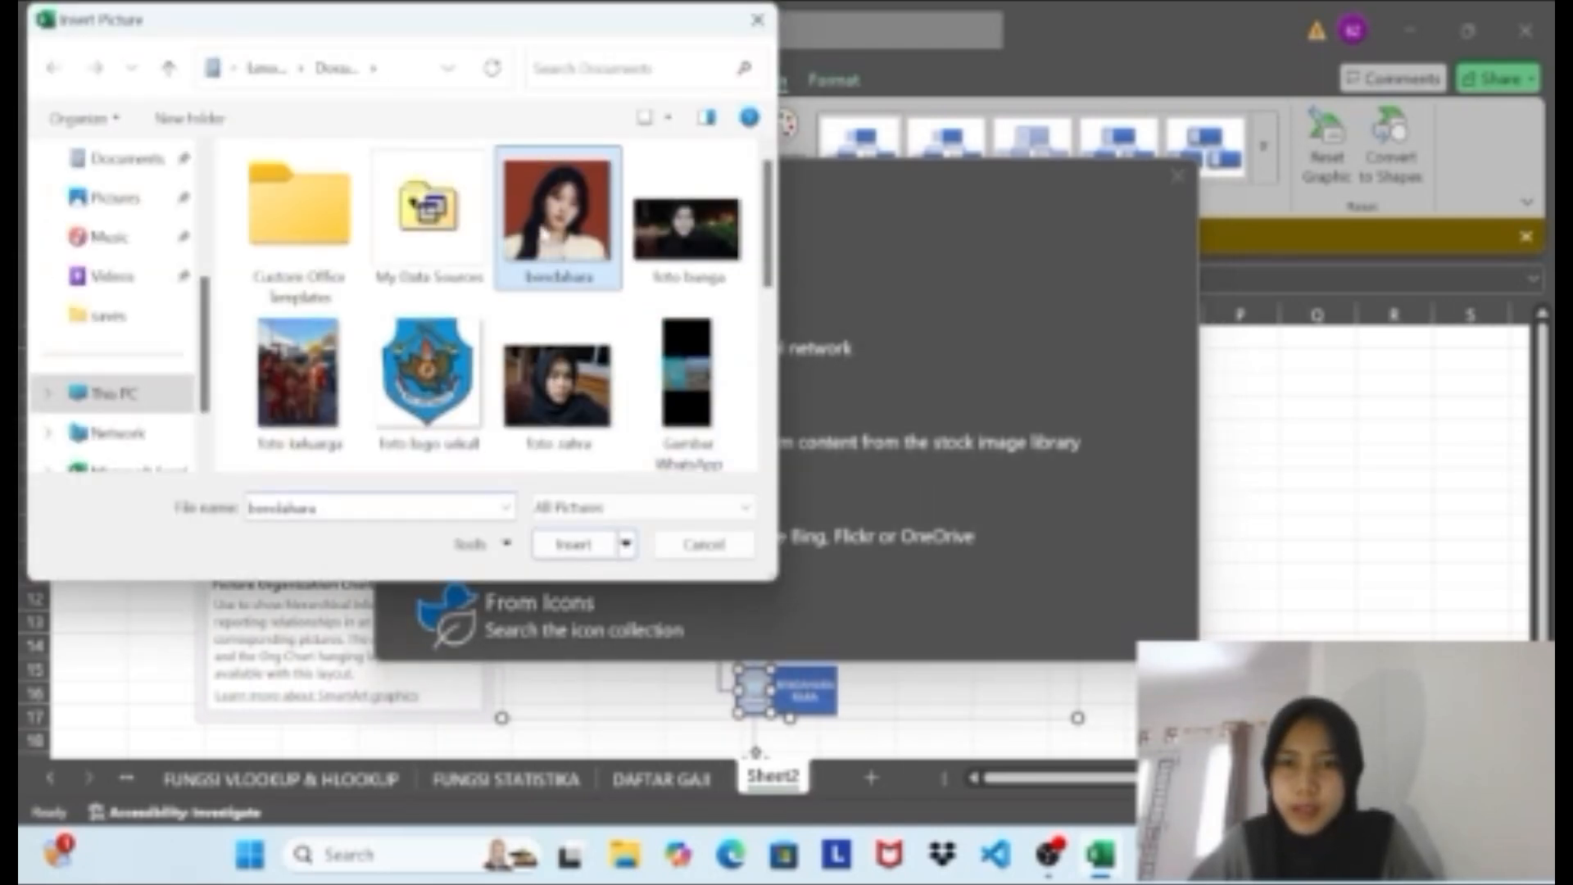
left_click(584, 551)
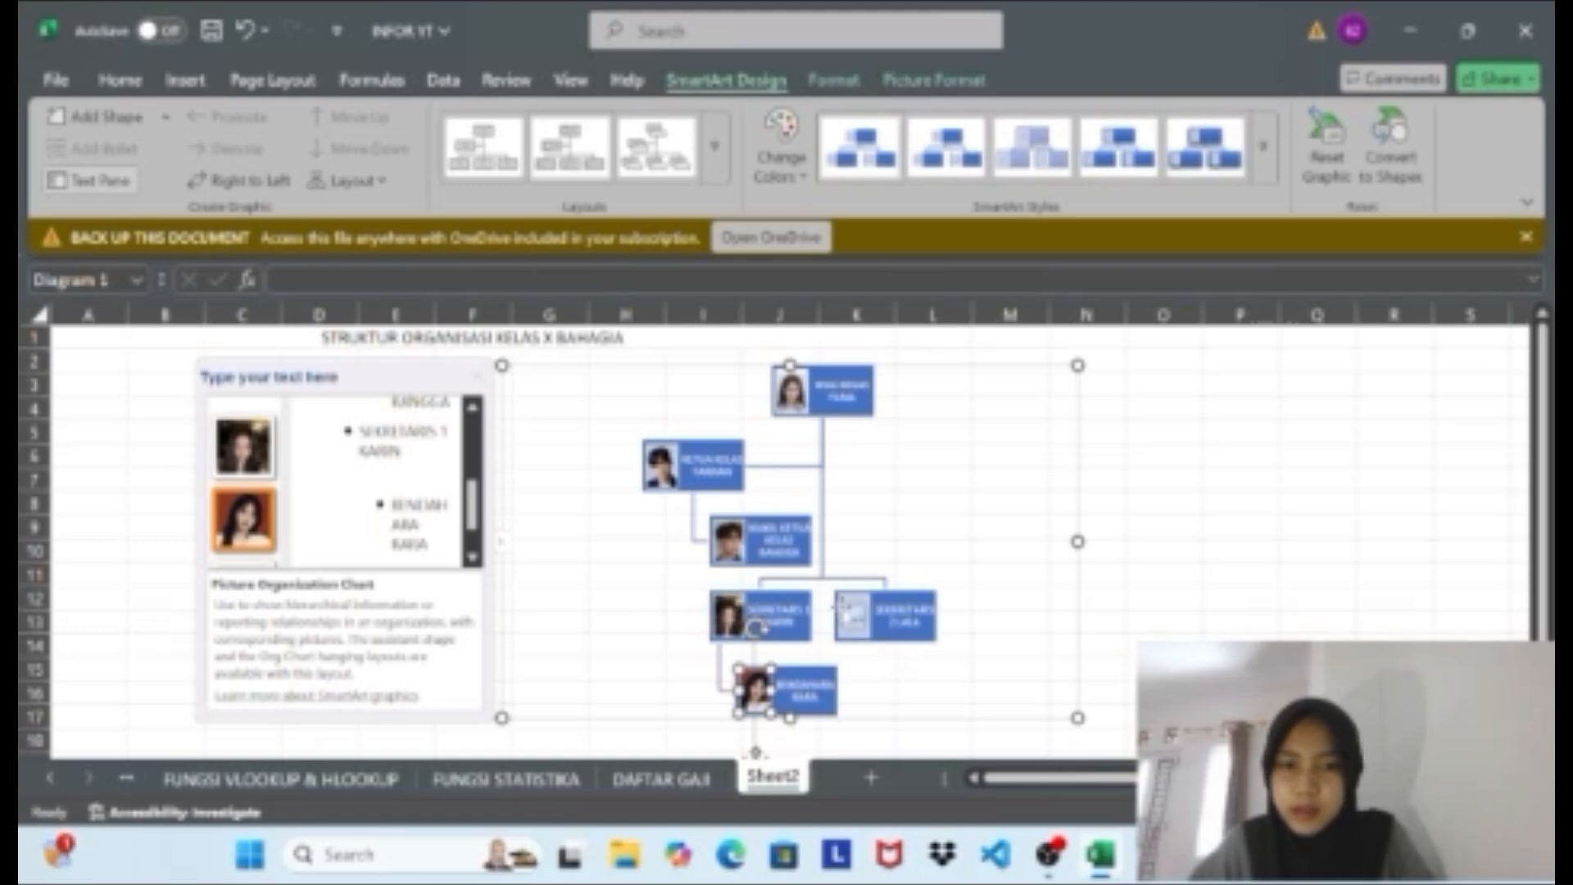
Insert the "sekretaris 2" picture from the Documents folder into the SEKRETARIS 2 box and deselect the chart.
left_click(855, 618)
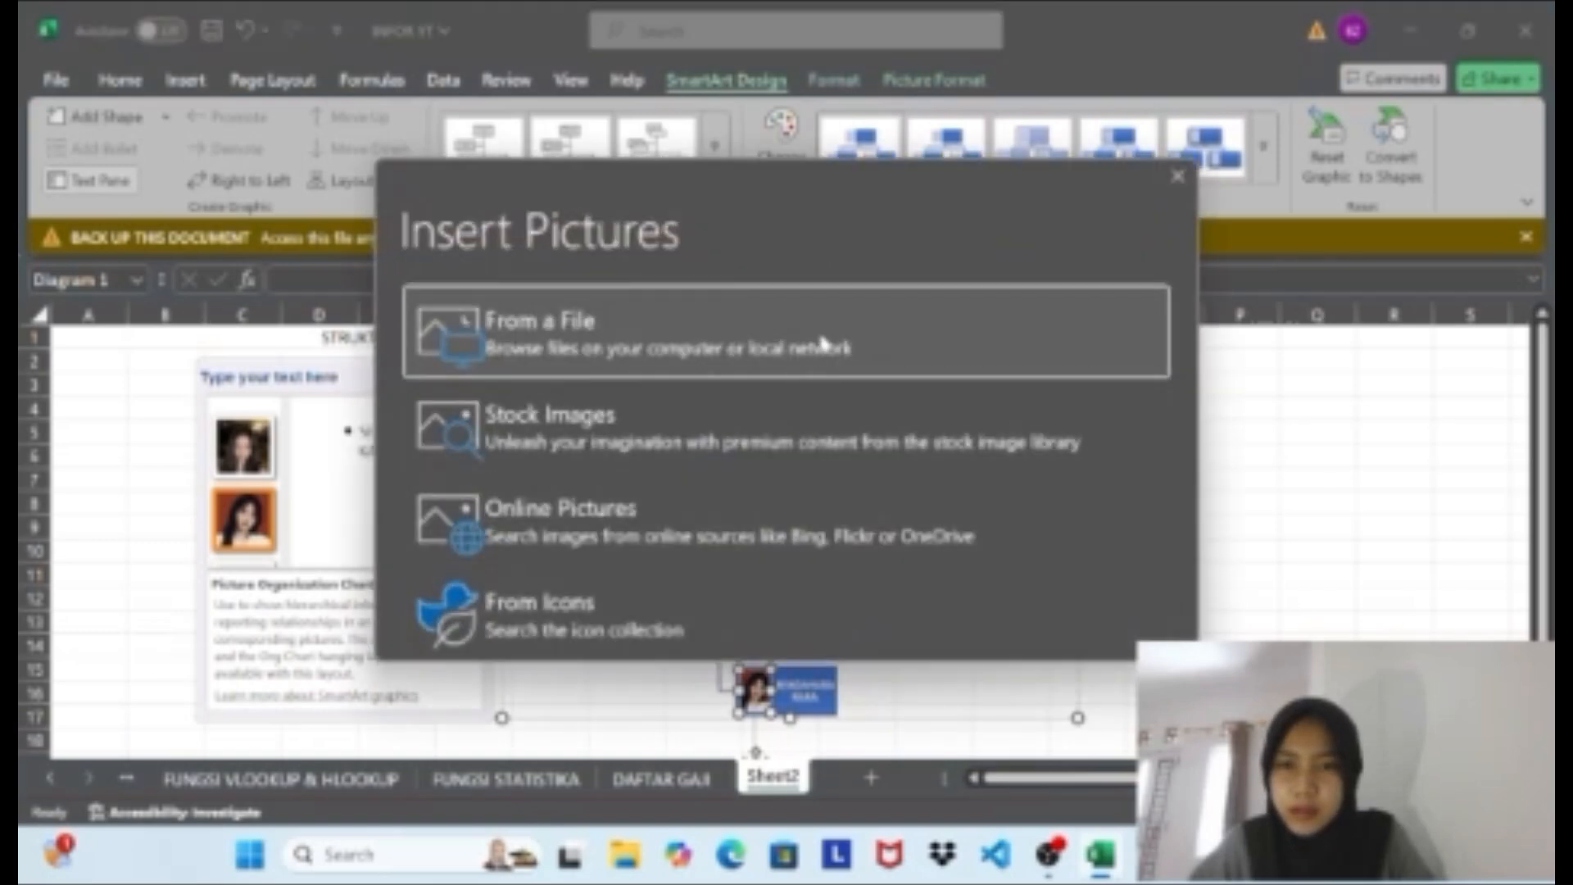
left_click(822, 341)
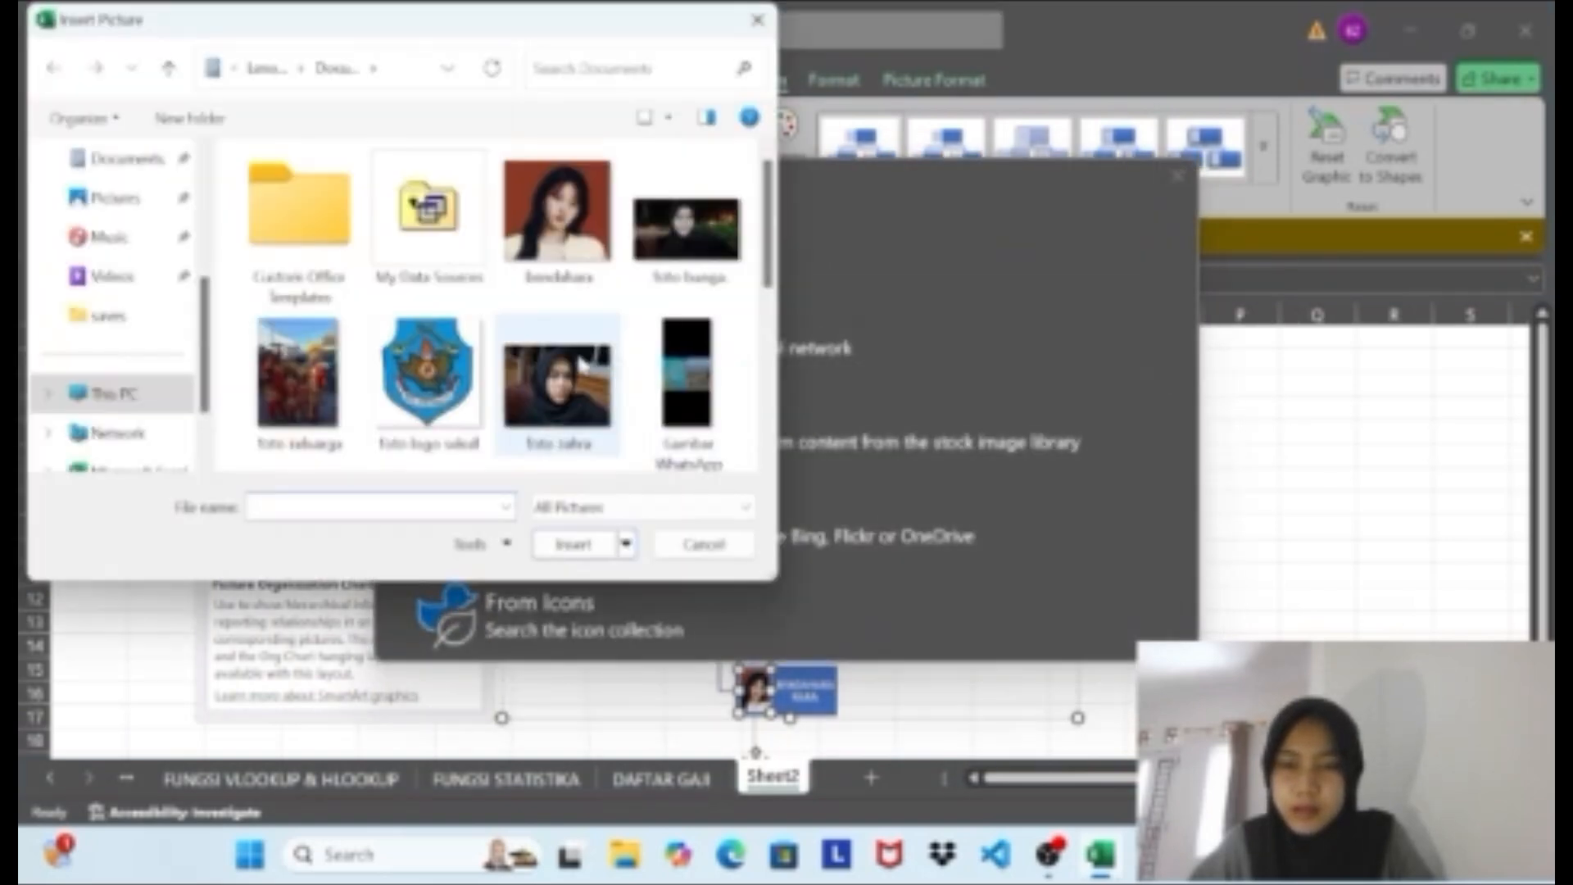
scroll(578, 369, "down", 2)
left_click(702, 203)
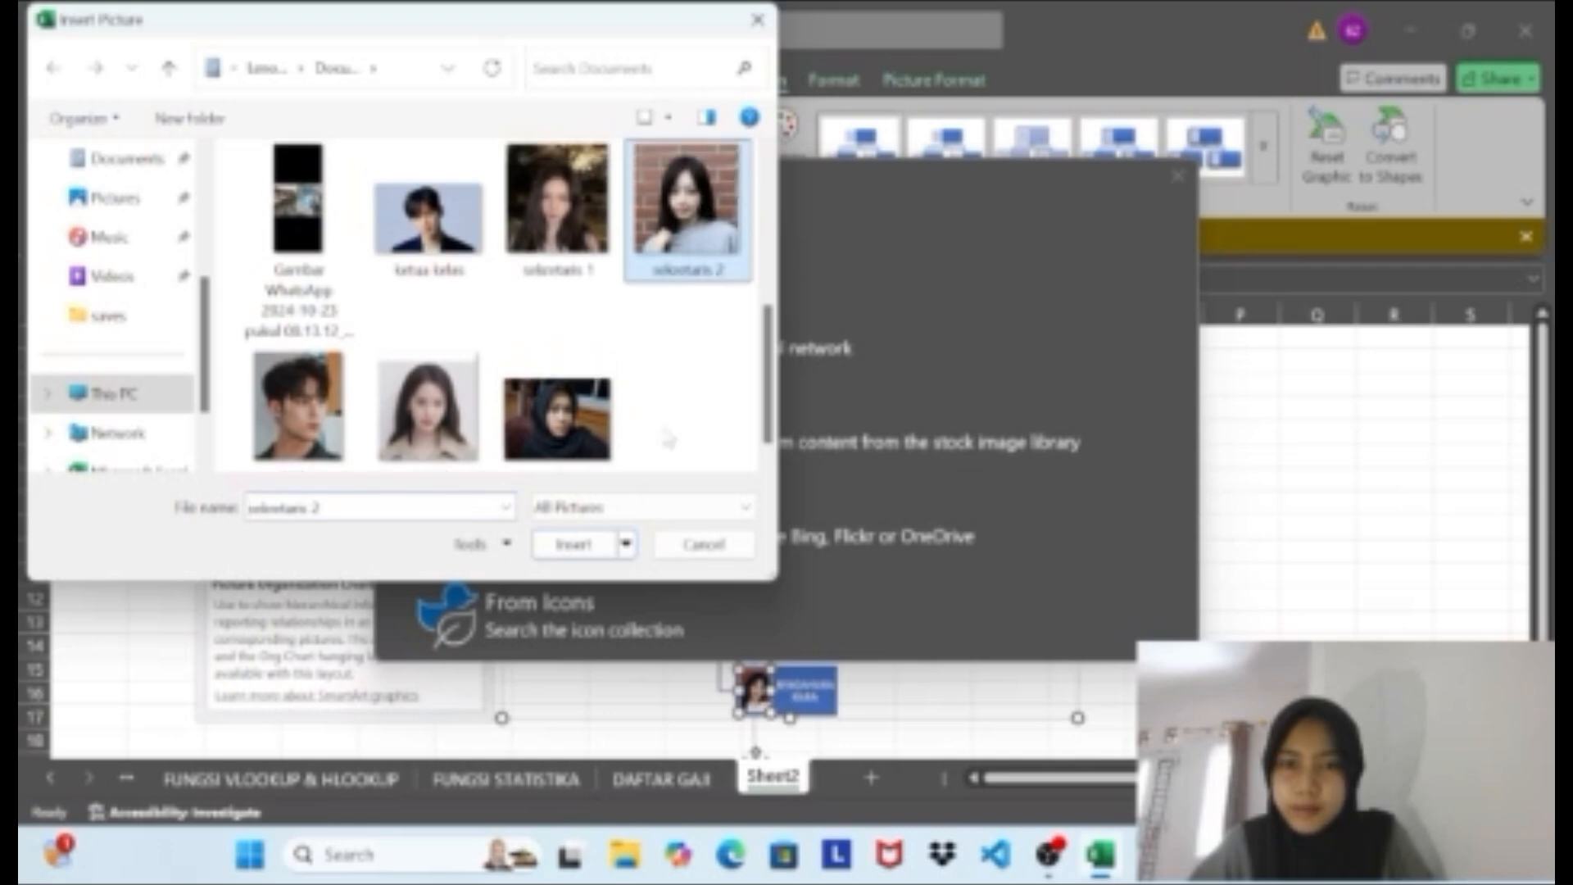
left_click(591, 540)
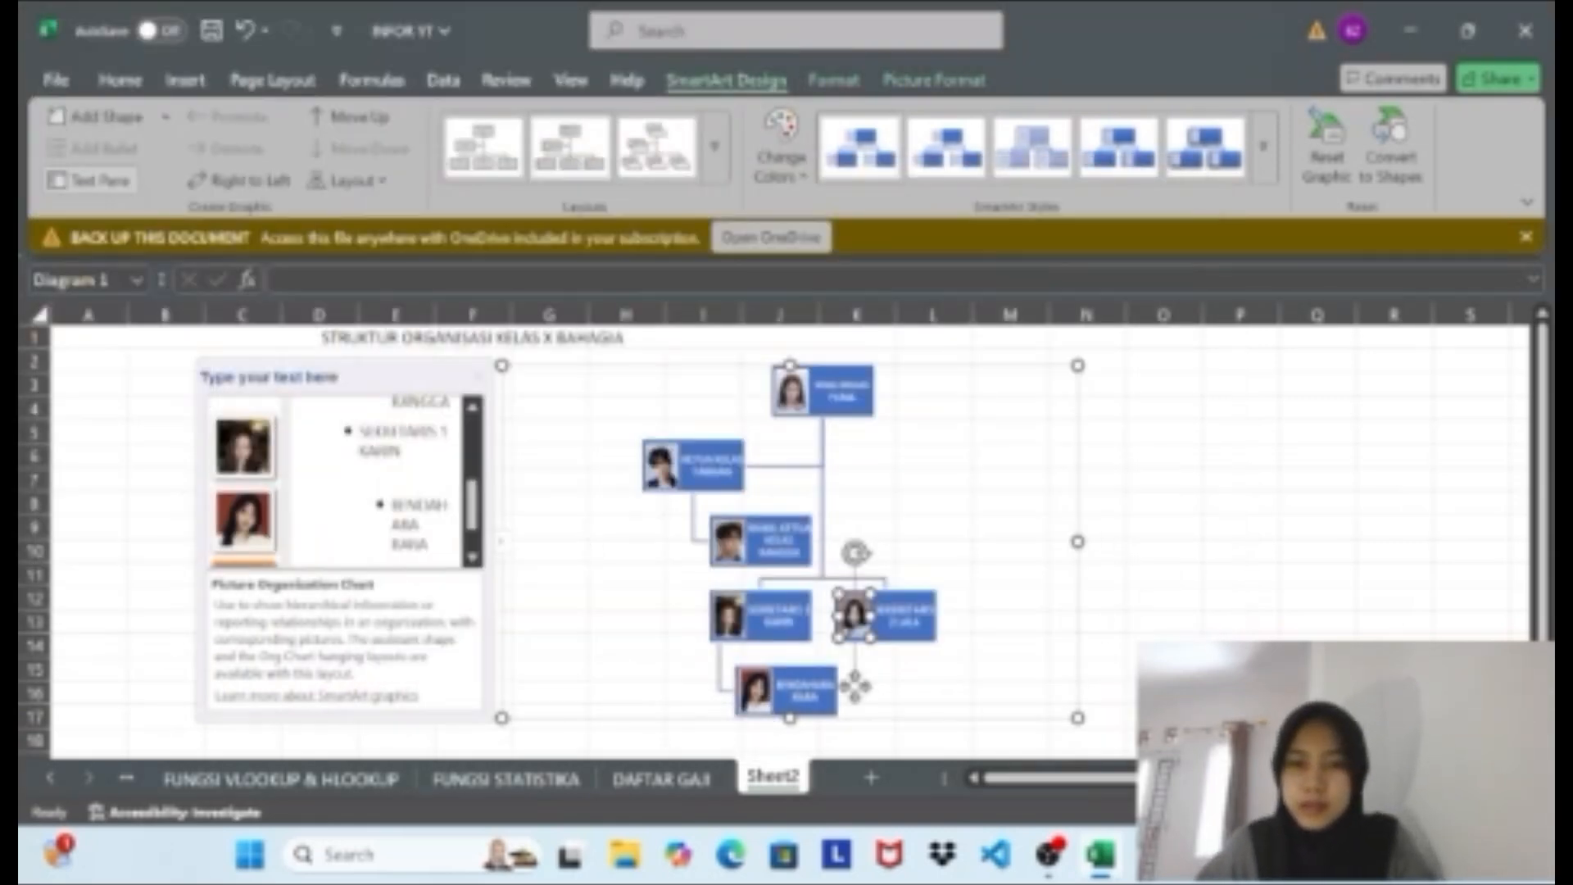
left_click(1164, 436)
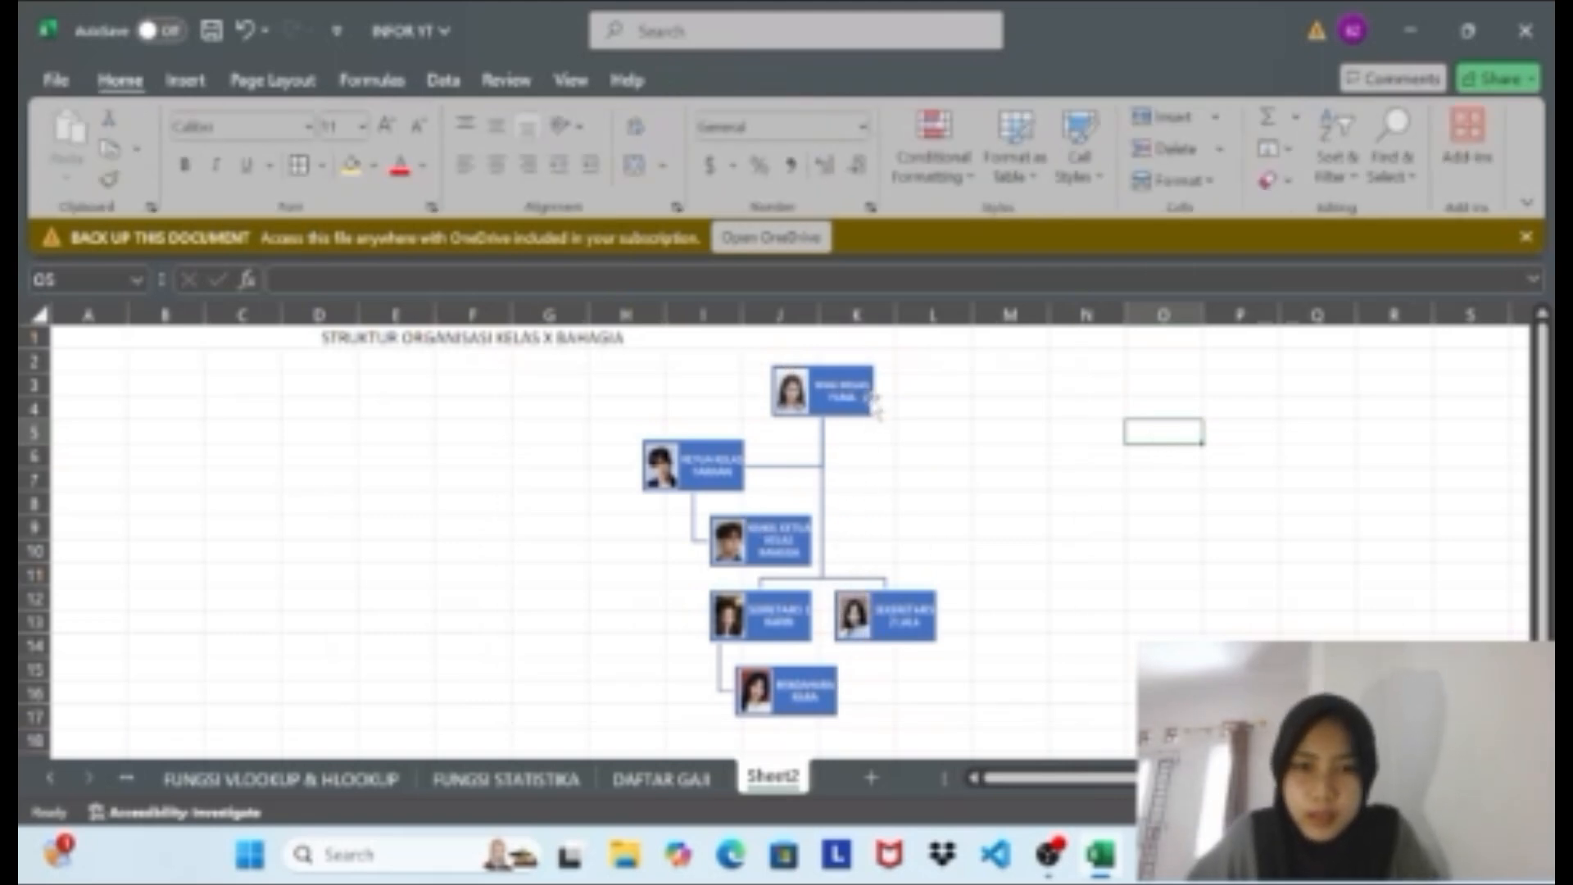
Make the WALI KELAS box slightly taller and the KETUA KELAS box slightly wider in the organization chart.
left_click(867, 454)
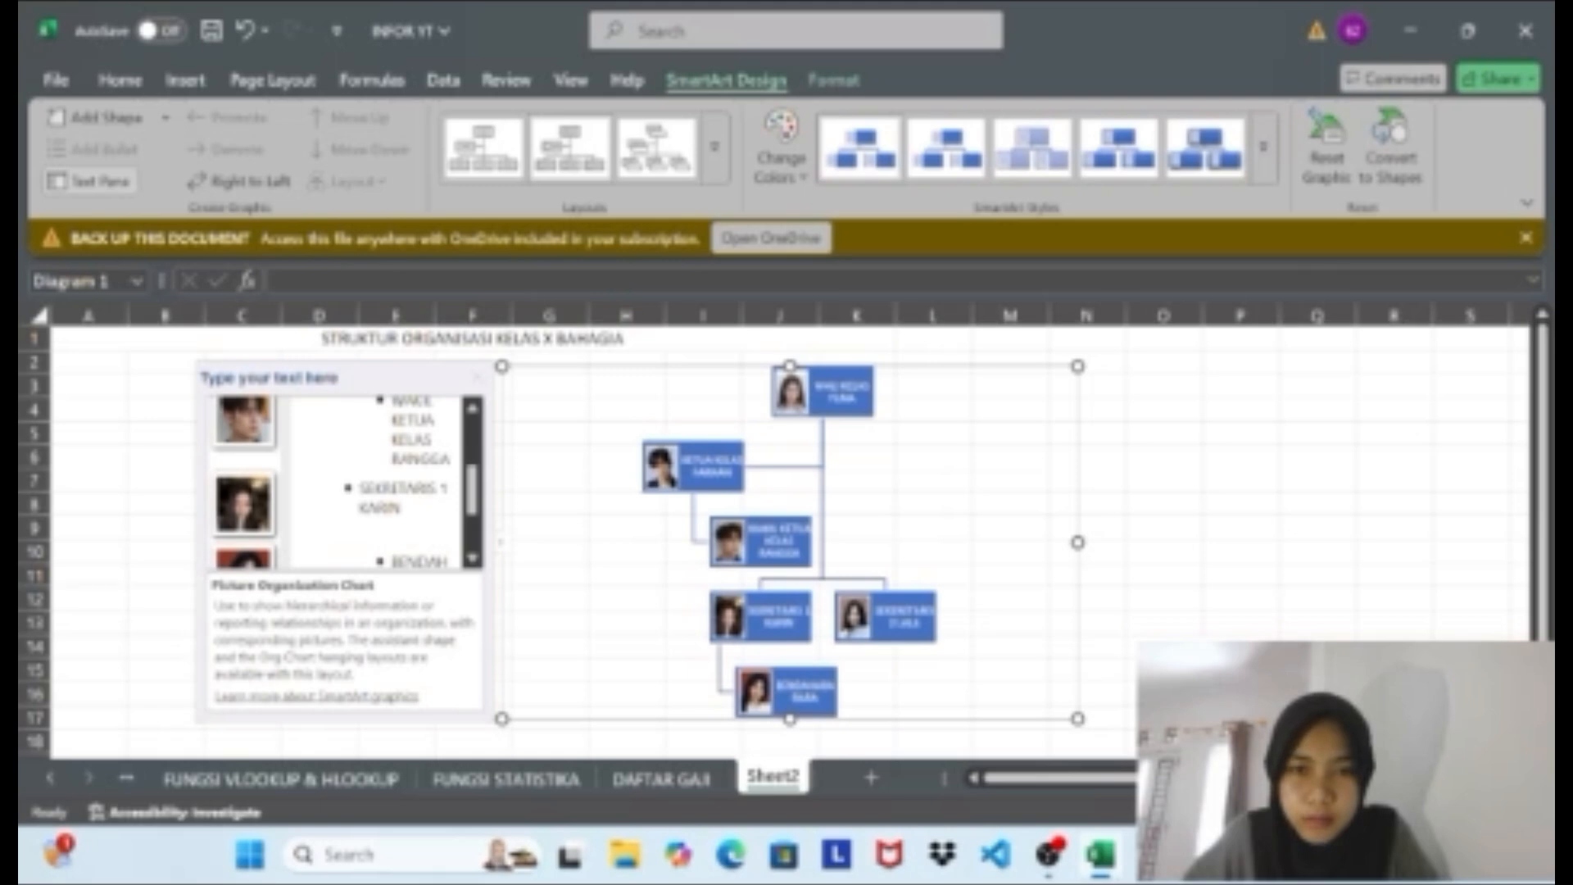
left_click(815, 410)
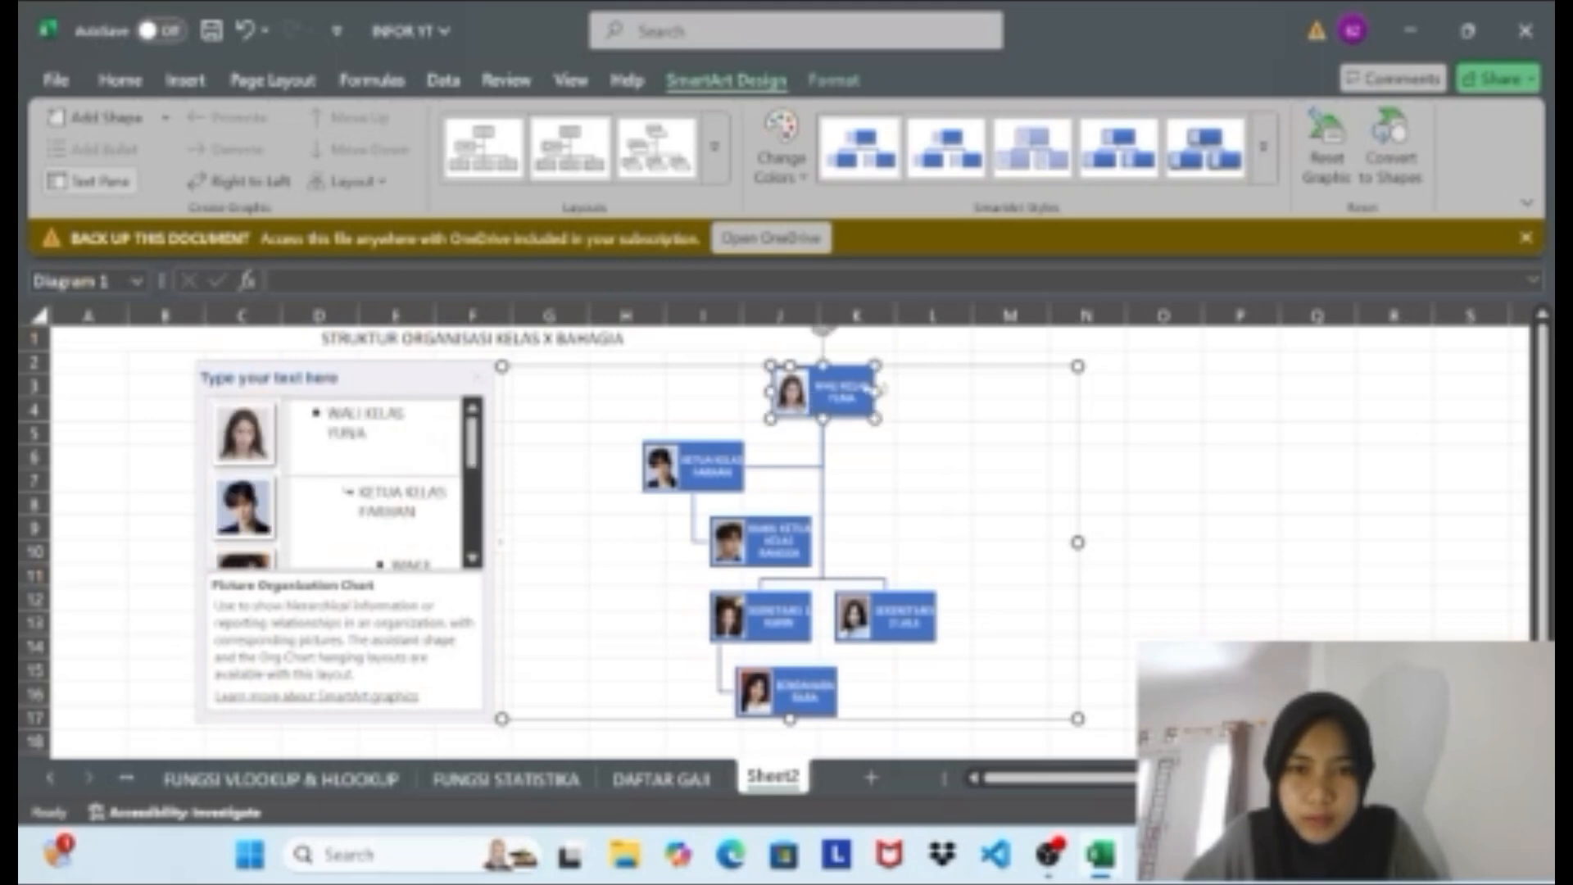
left_click_drag(875, 391, 822, 455)
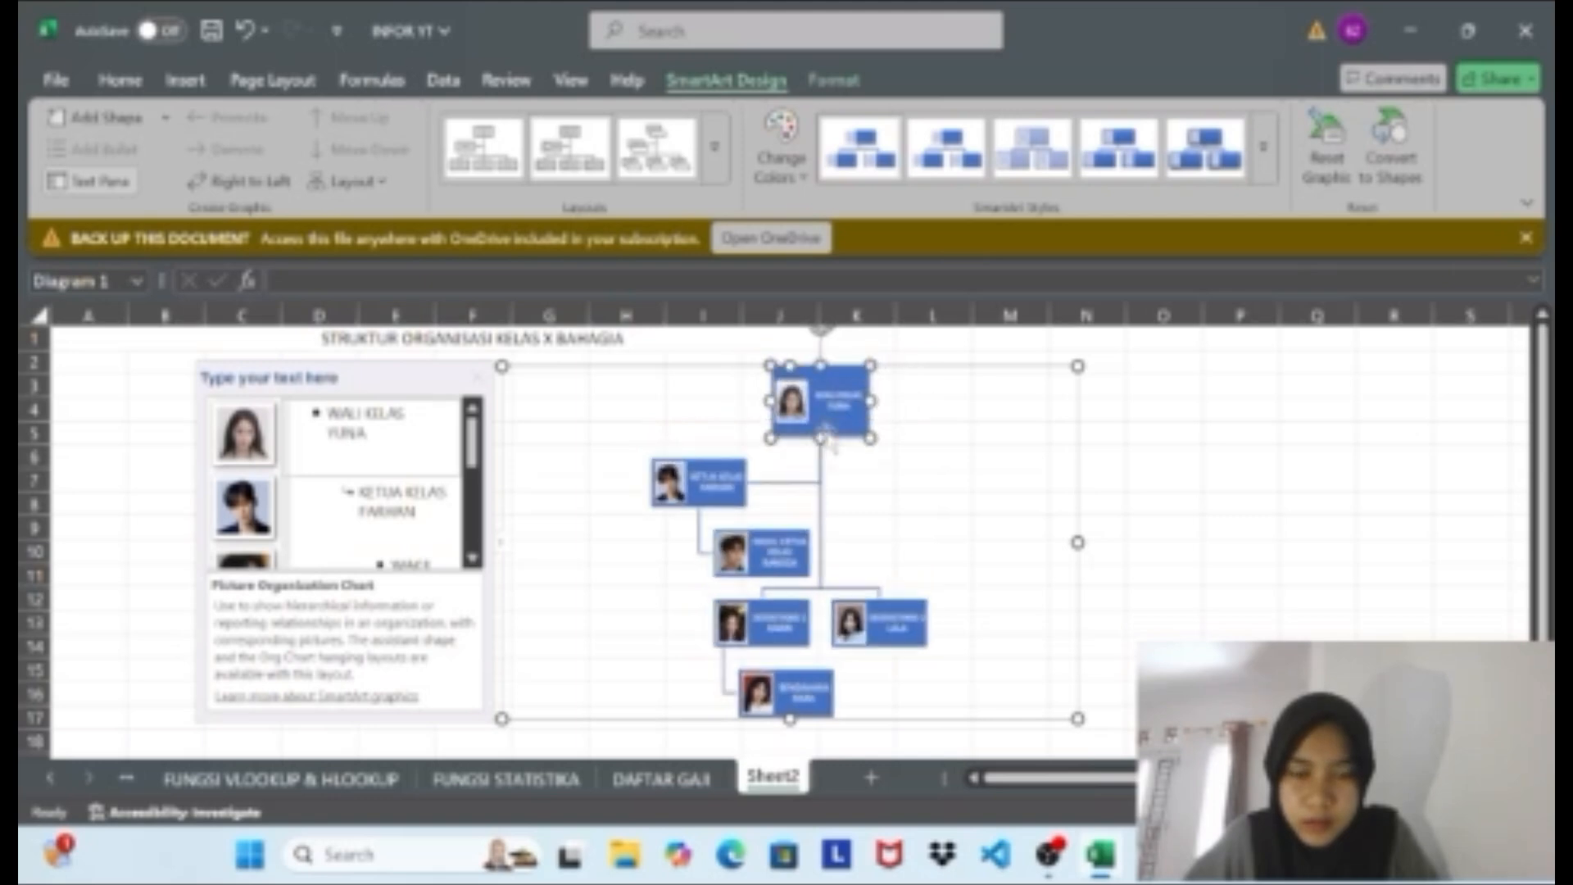
left_click(725, 480)
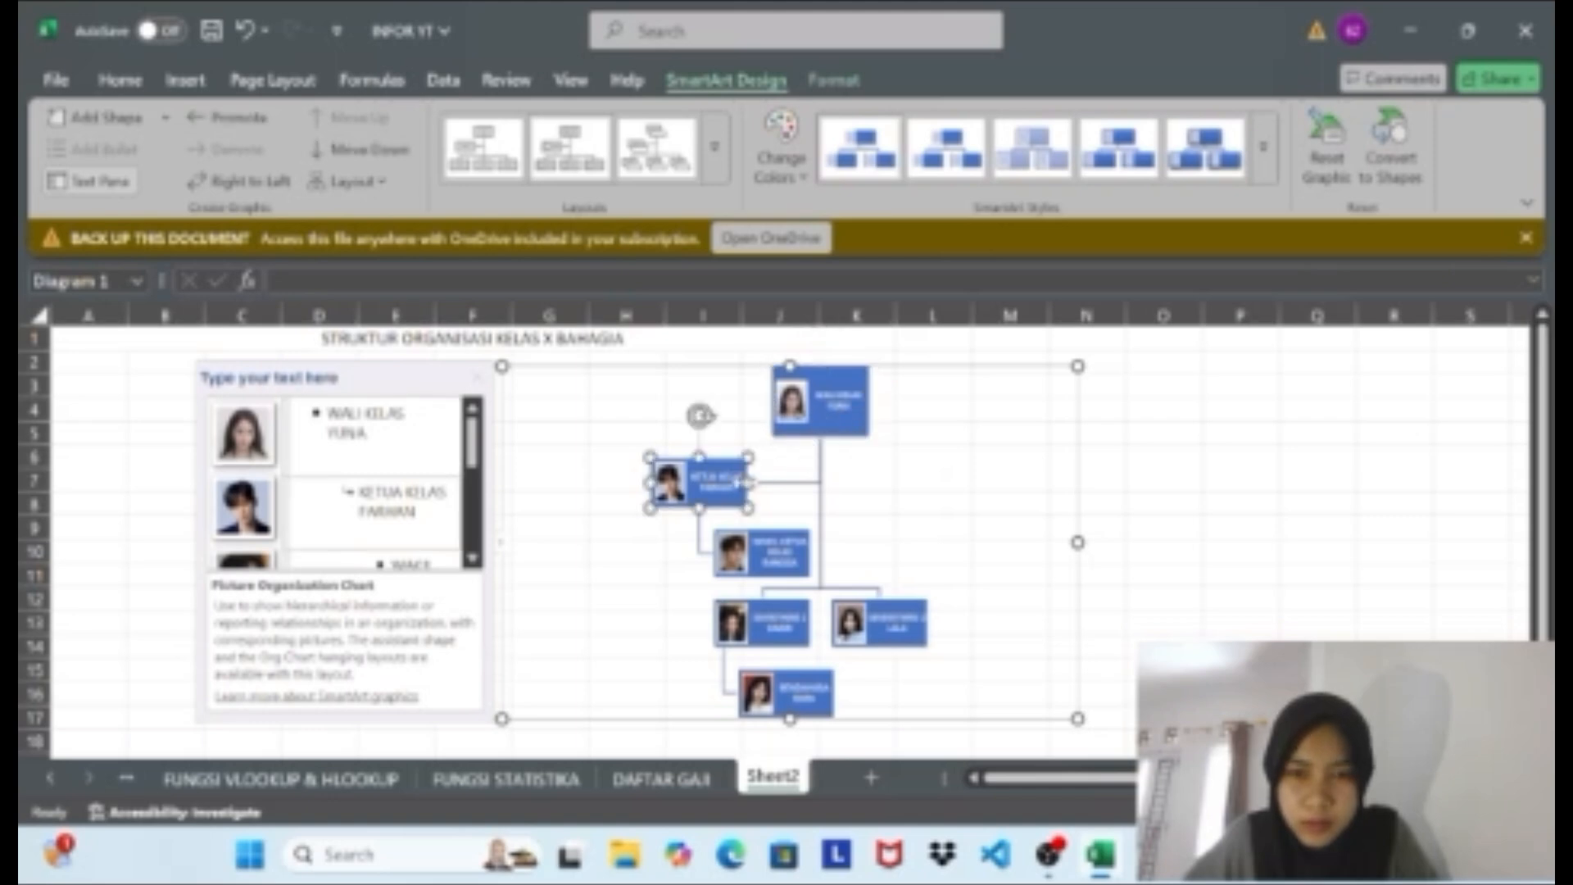
left_click_drag(748, 481, 745, 481)
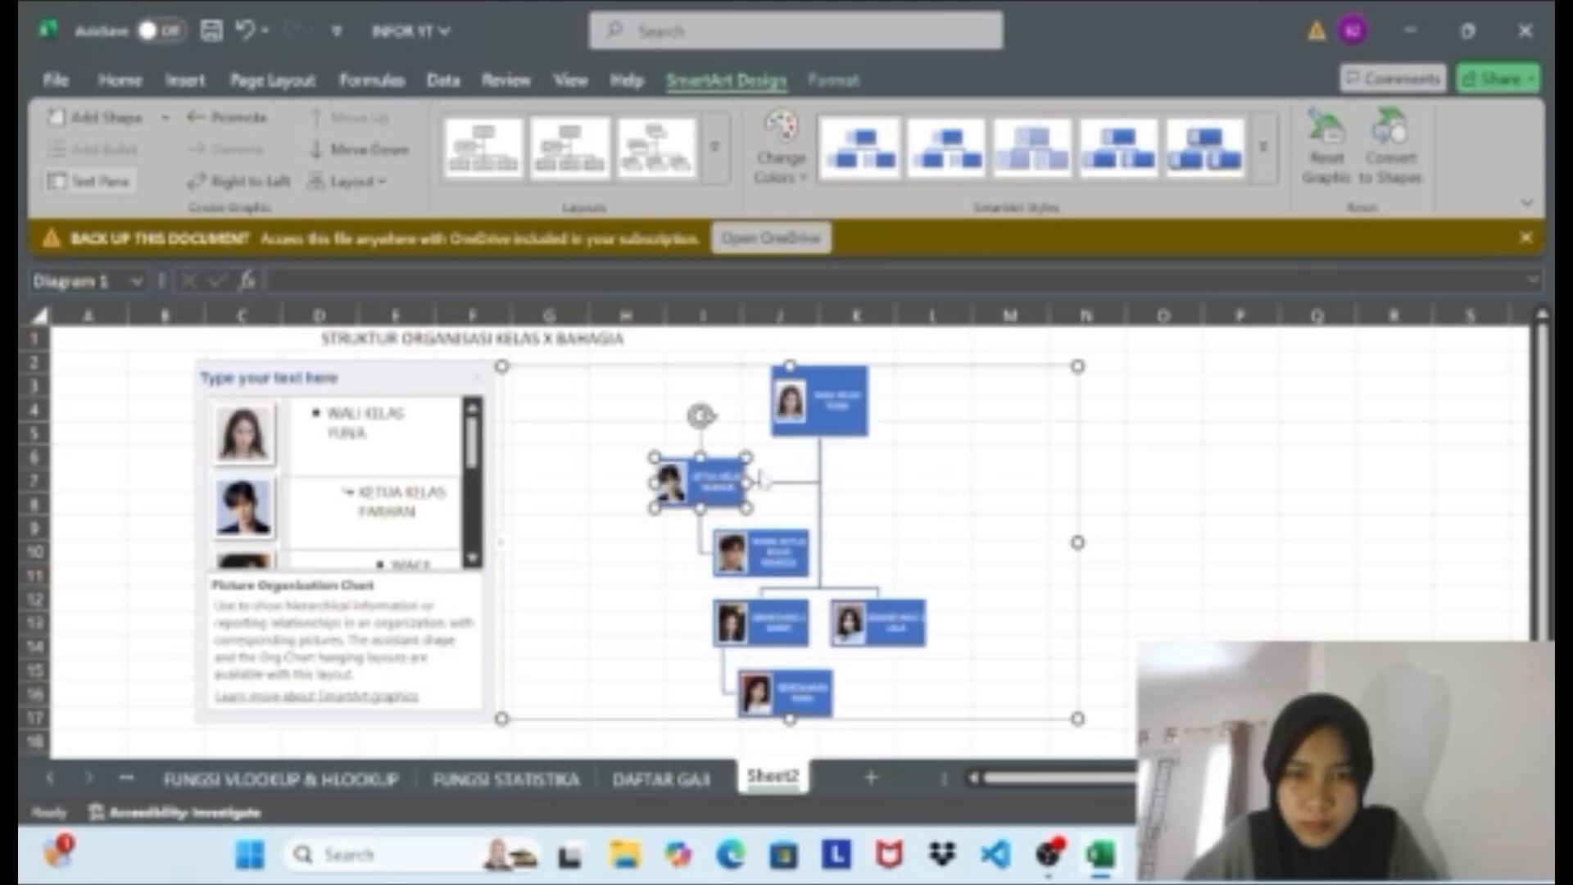
left_click(823, 422)
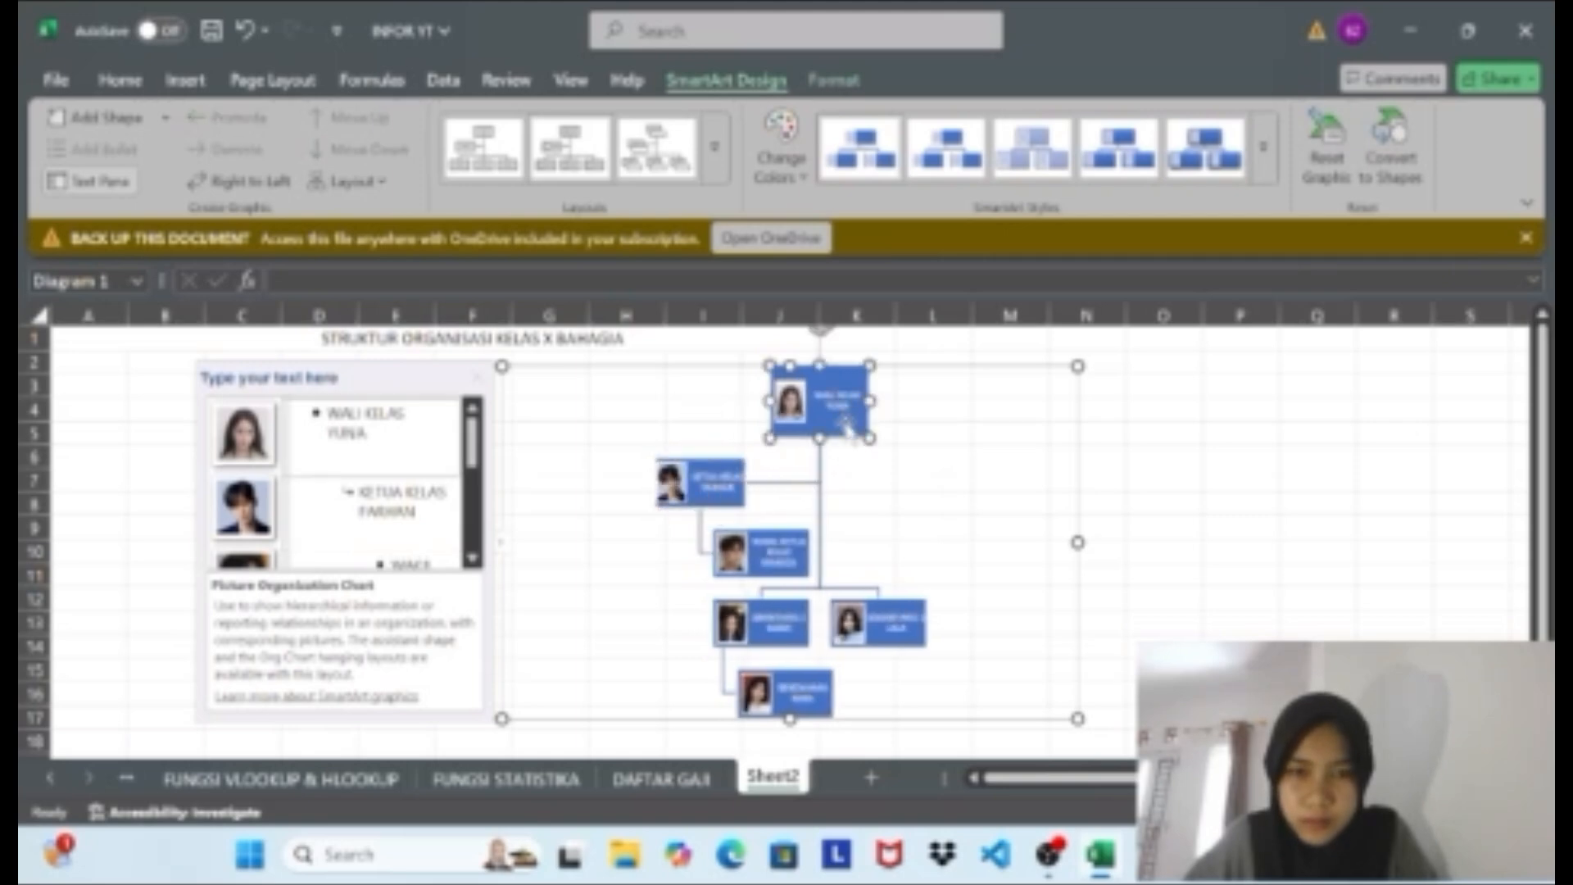
left_click_drag(820, 435, 822, 431)
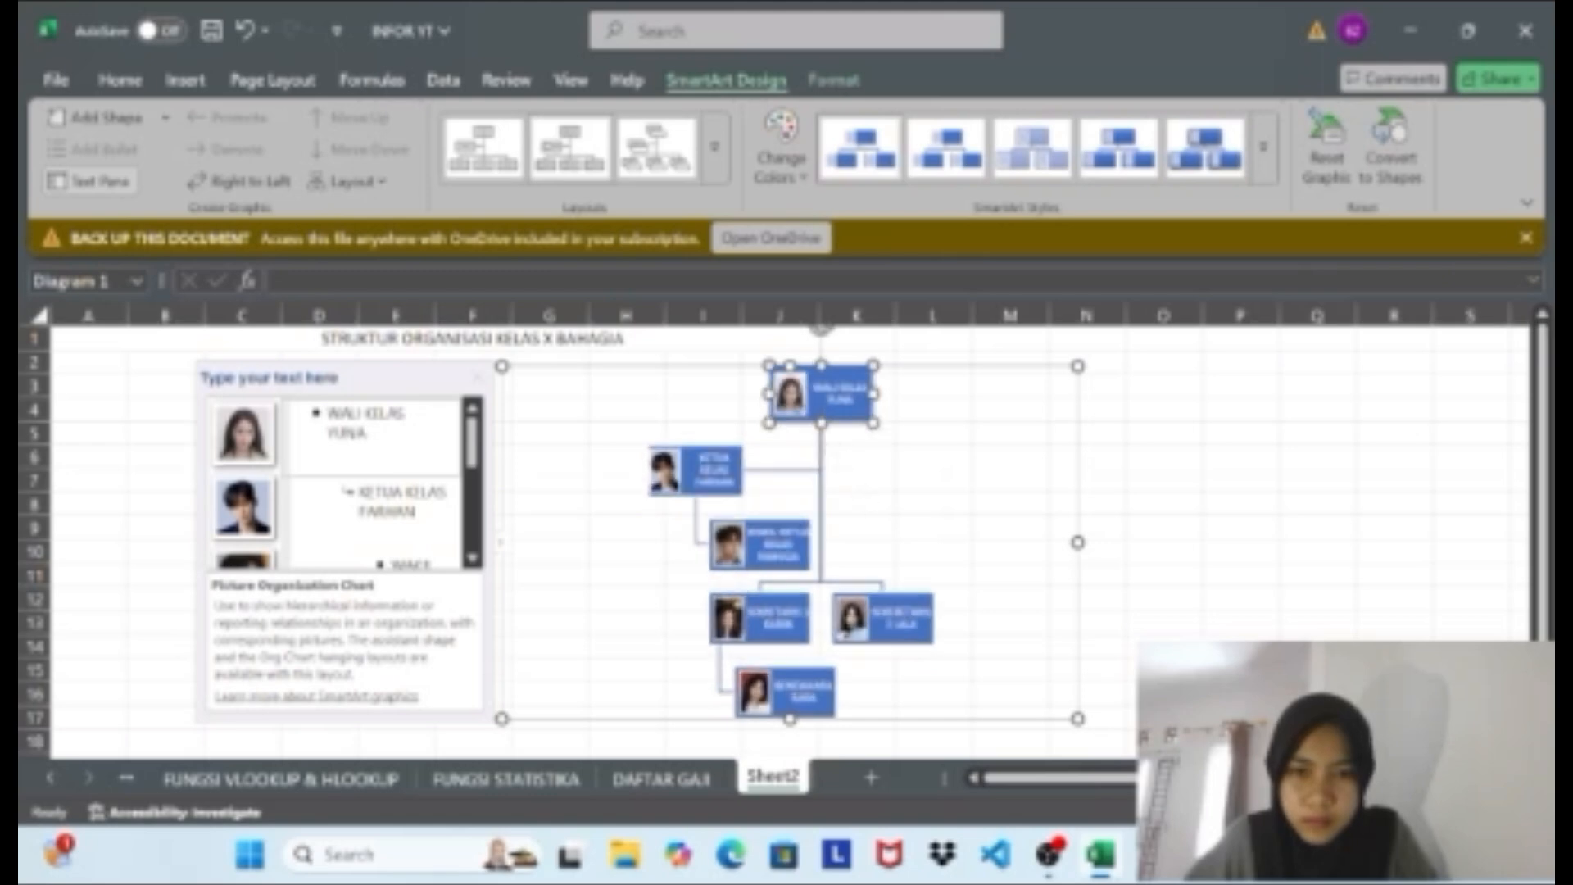
left_click(684, 546)
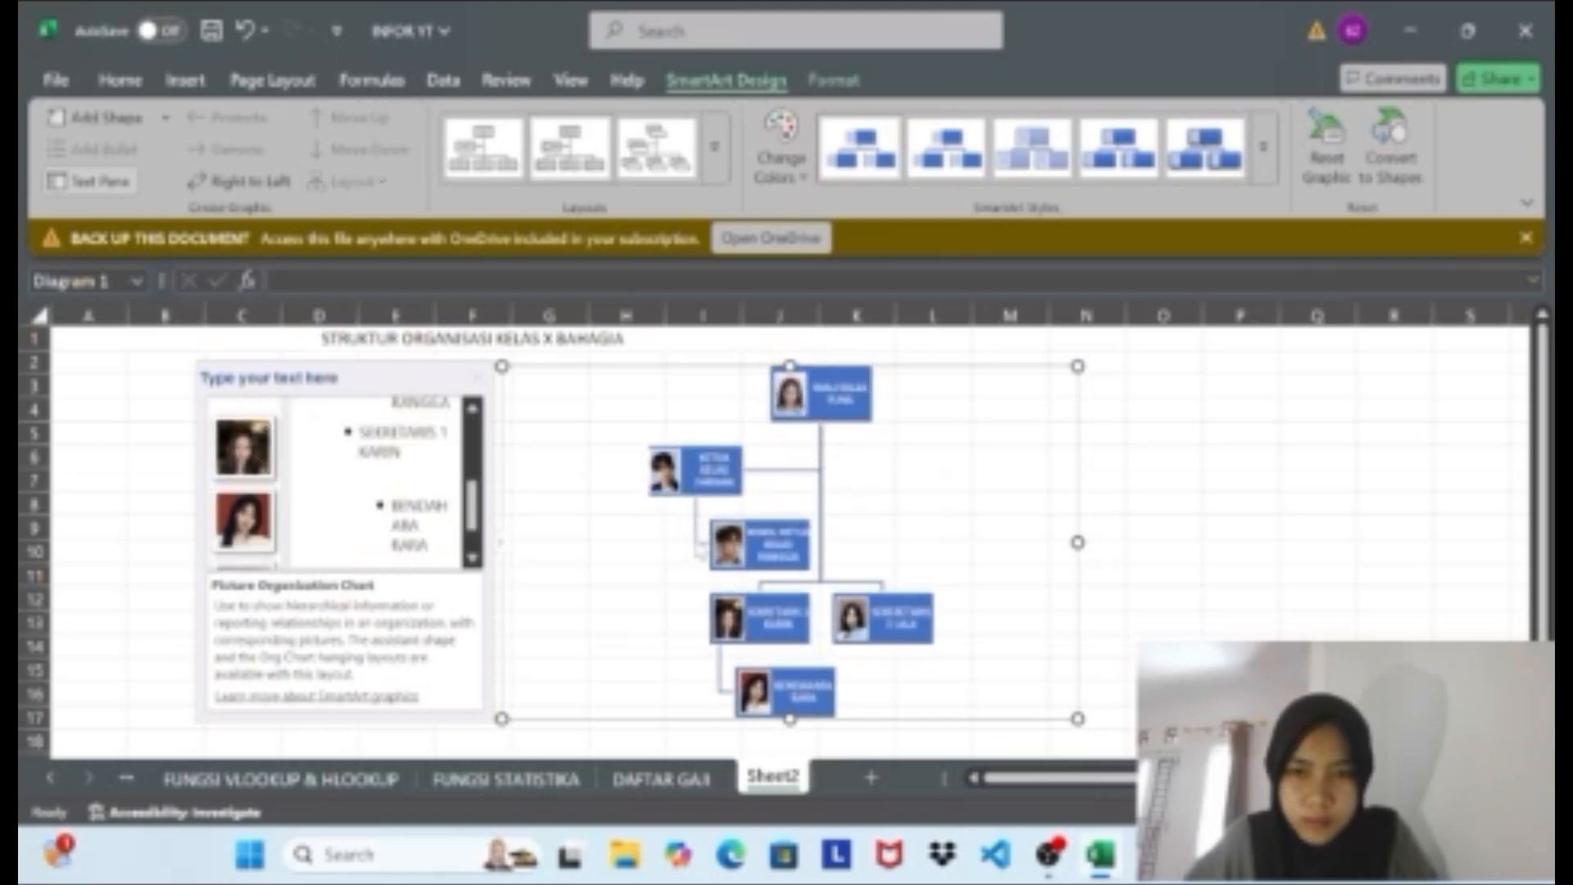
left_click(691, 469)
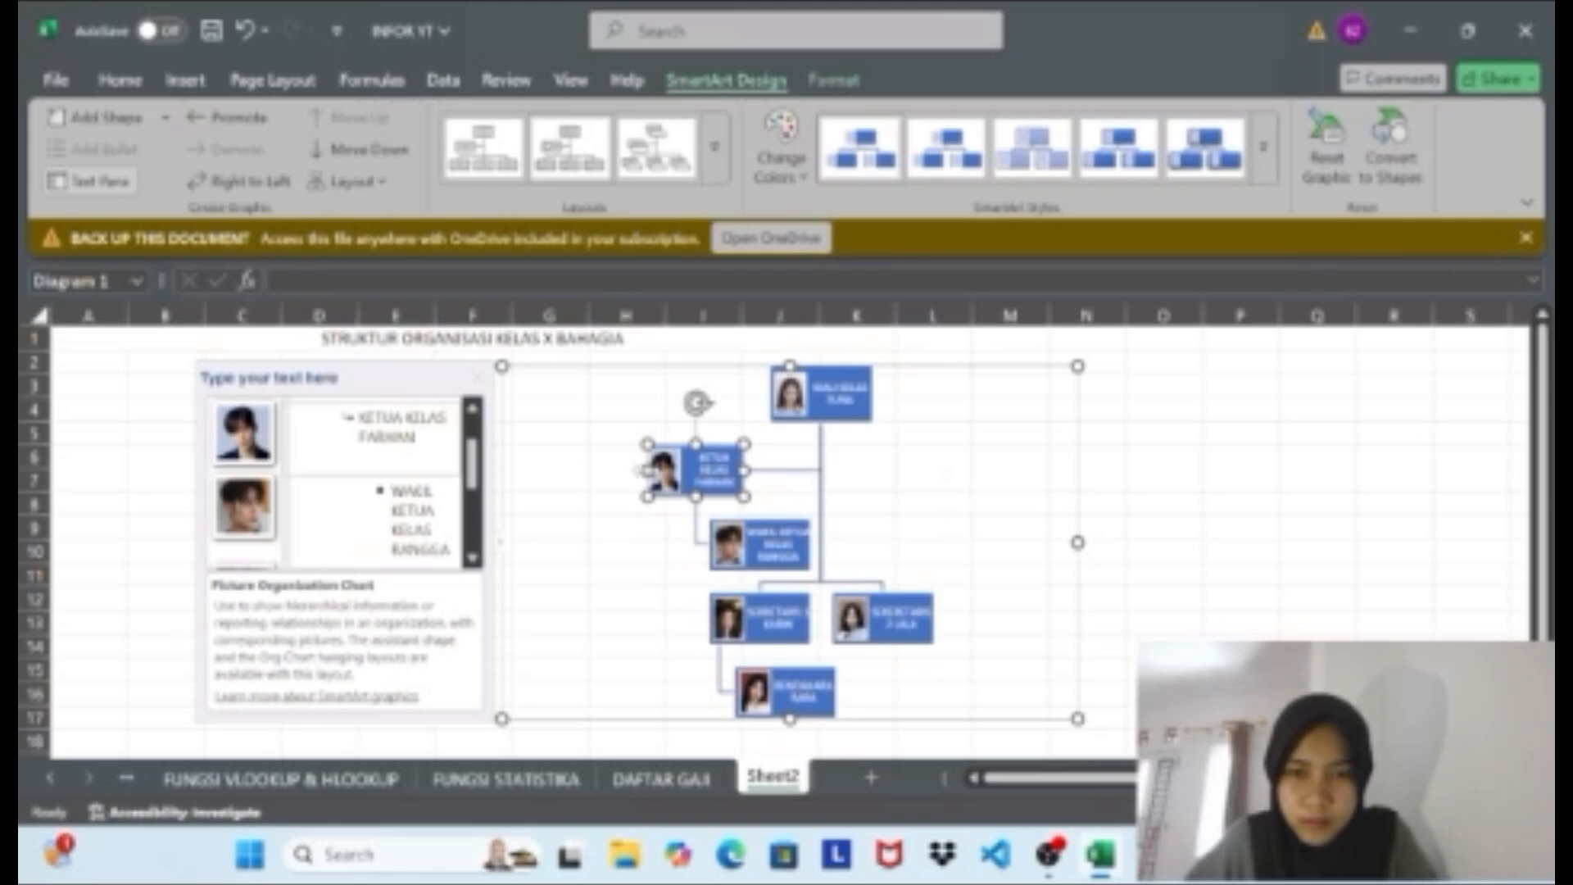
left_click_drag(636, 469, 640, 470)
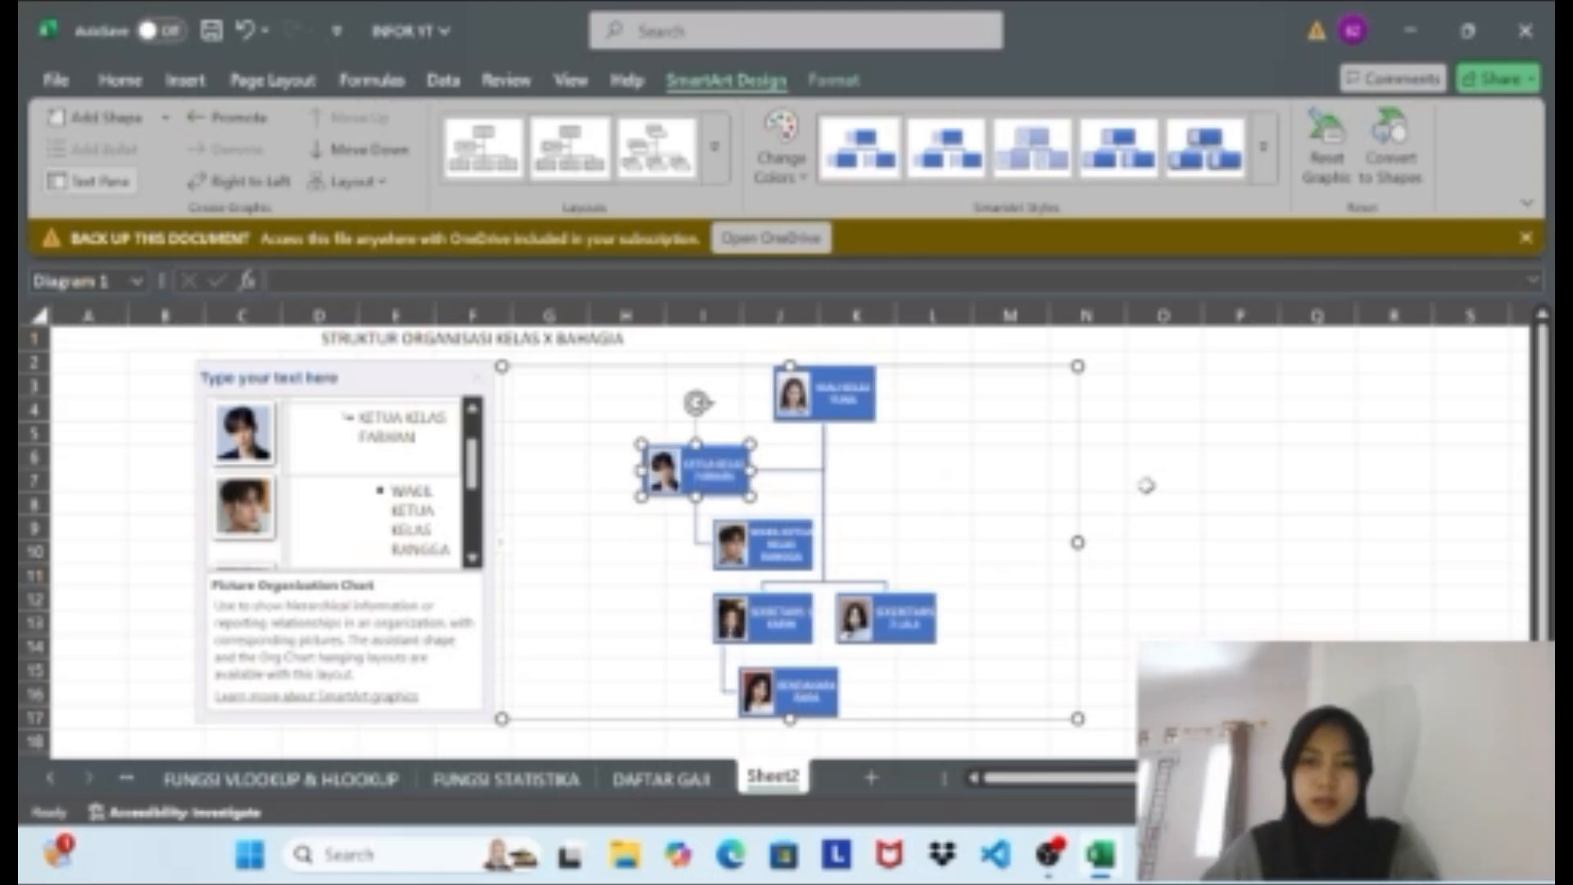
left_click(1106, 501)
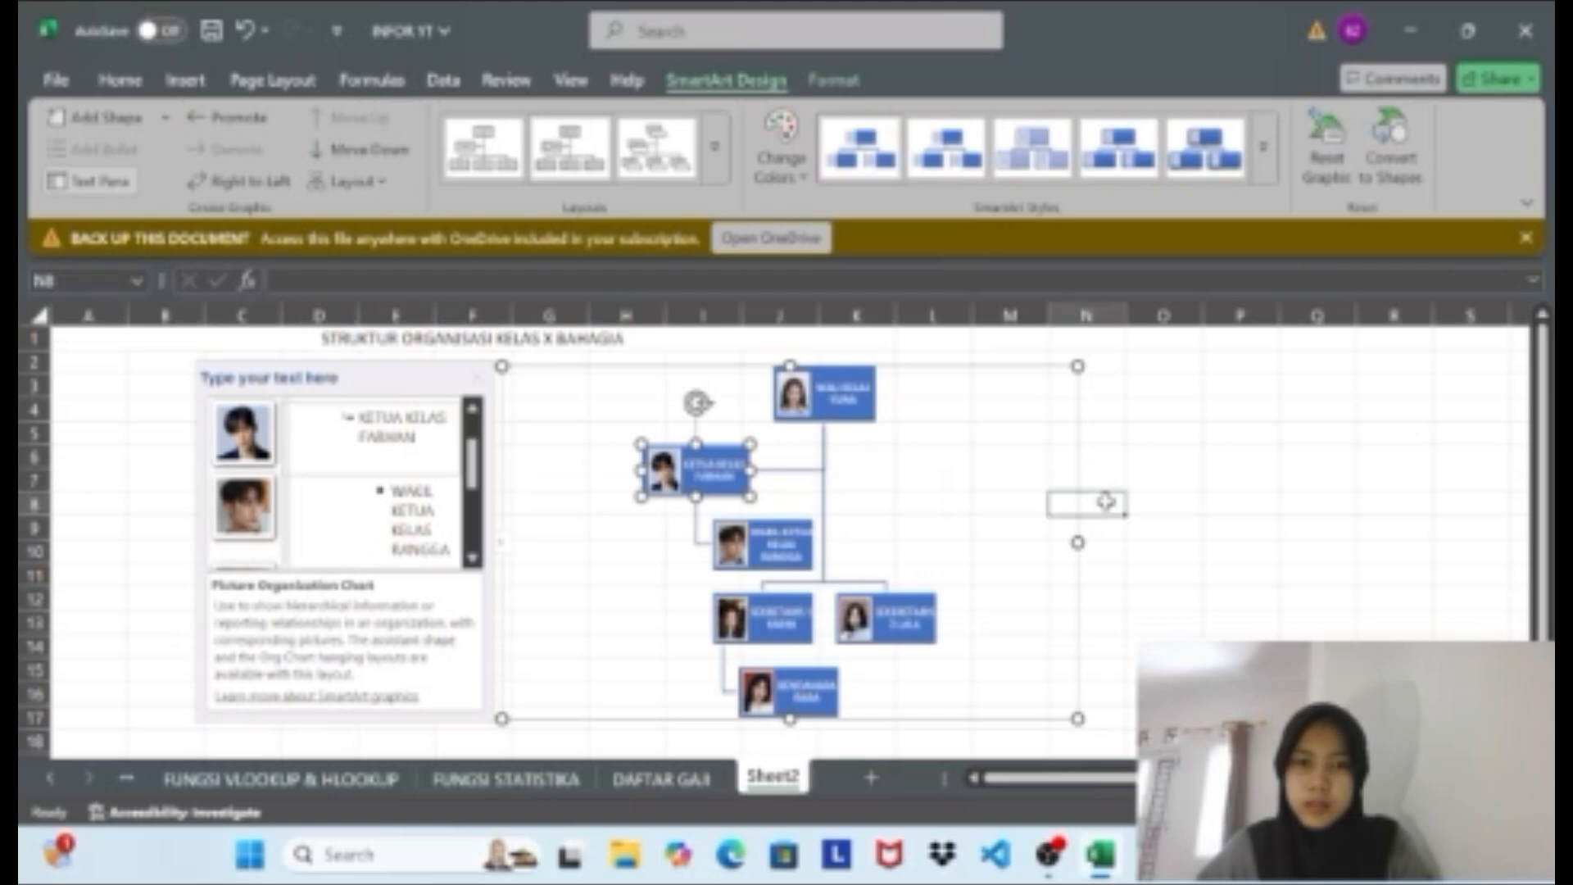
Narrow the organization chart's frame so it ends at the outer edge of column K, and deselect the chart.
left_click(643, 539)
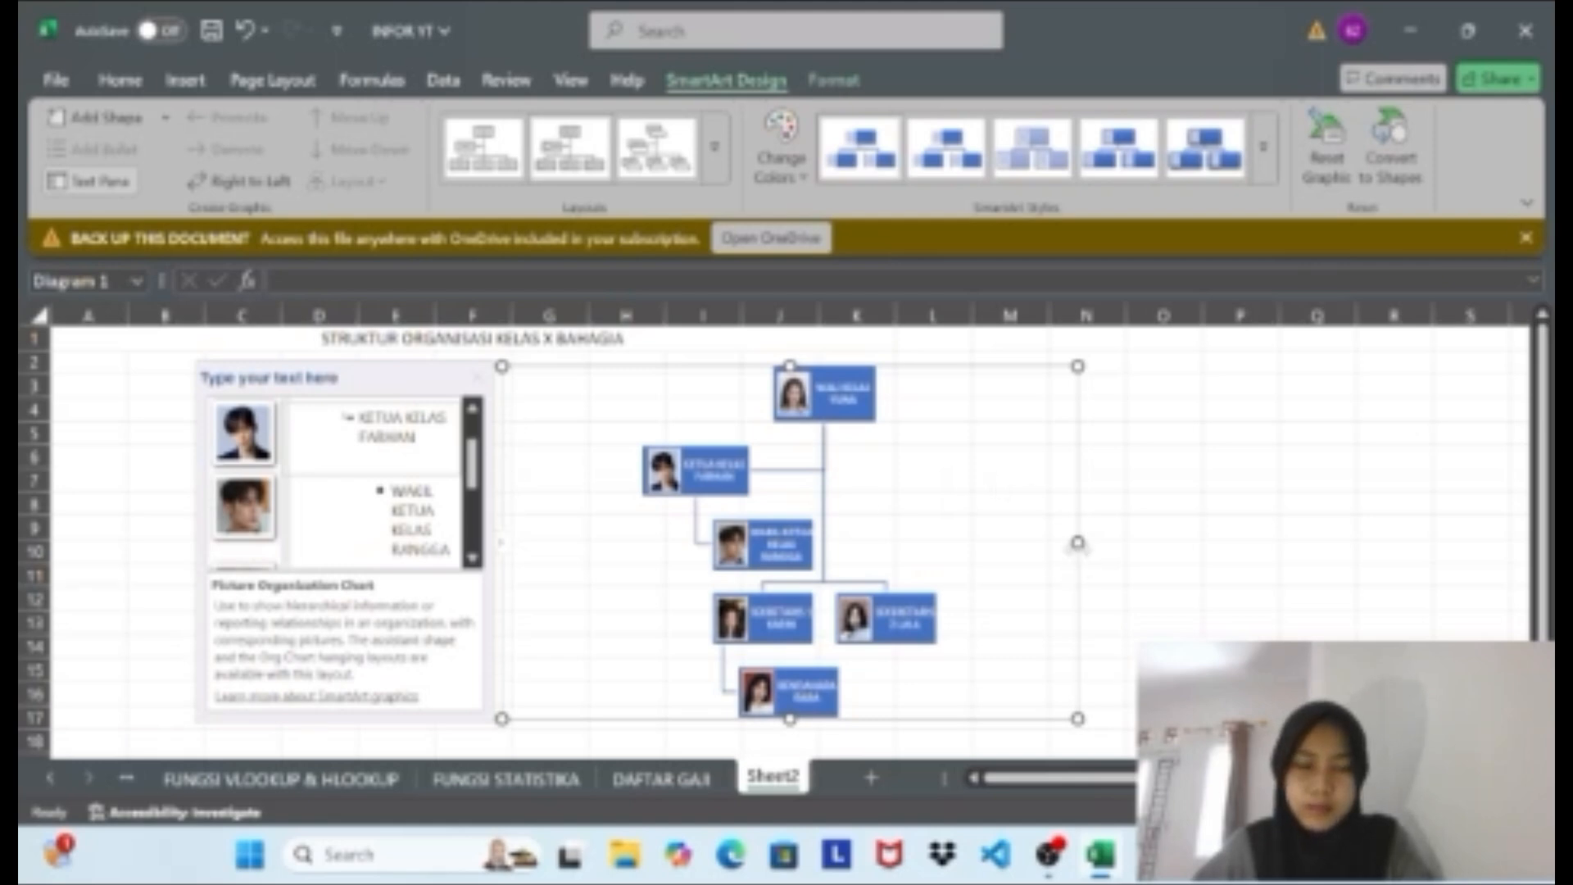
left_click_drag(1078, 543, 952, 548)
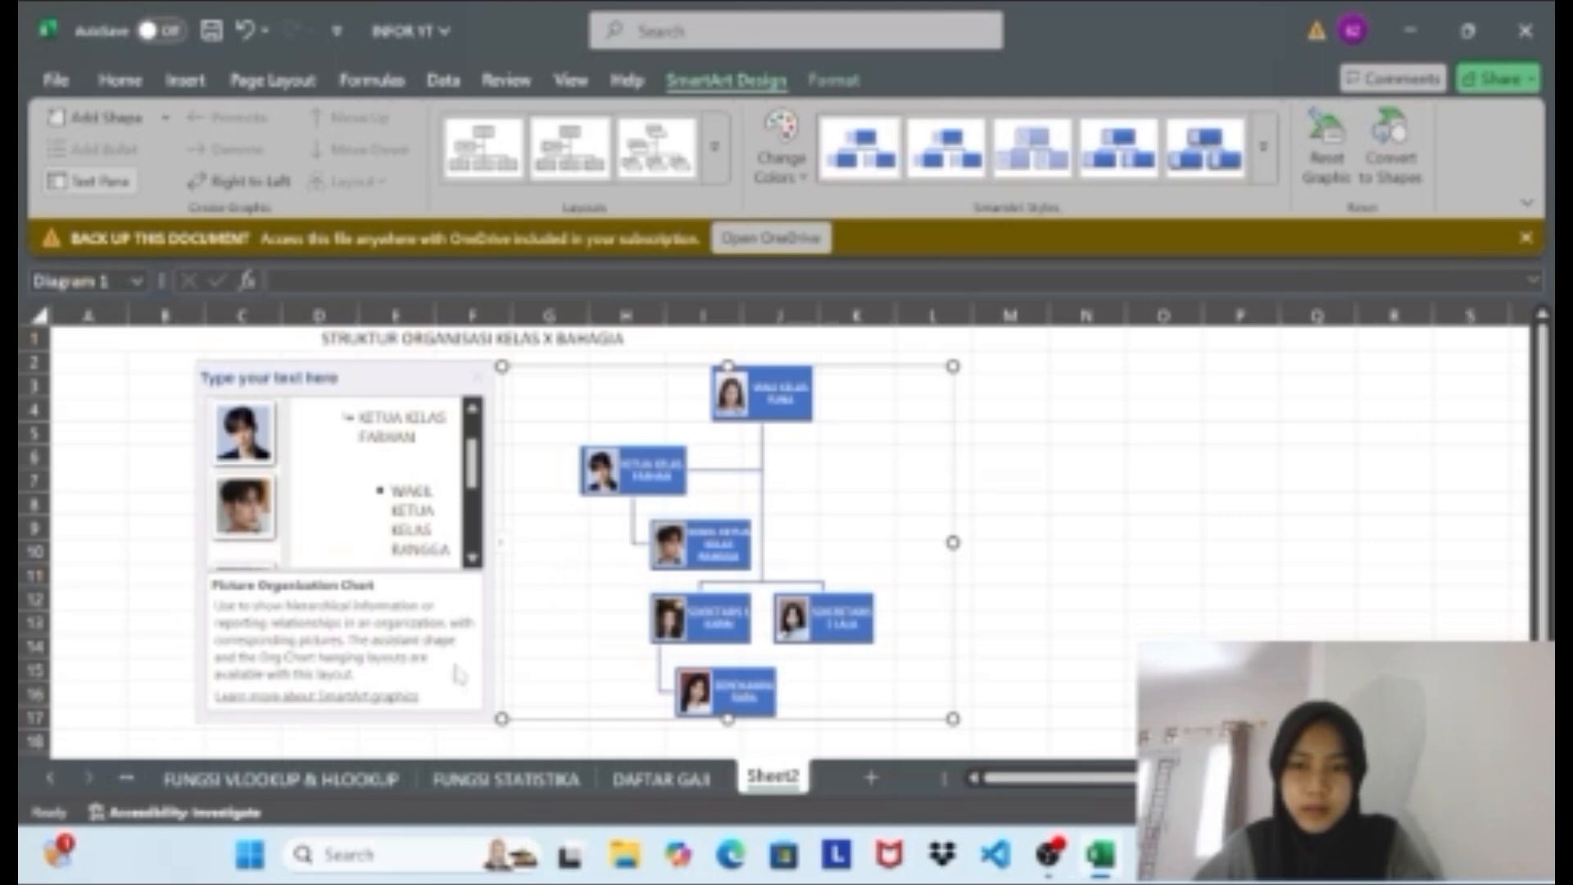
left_click(136, 624)
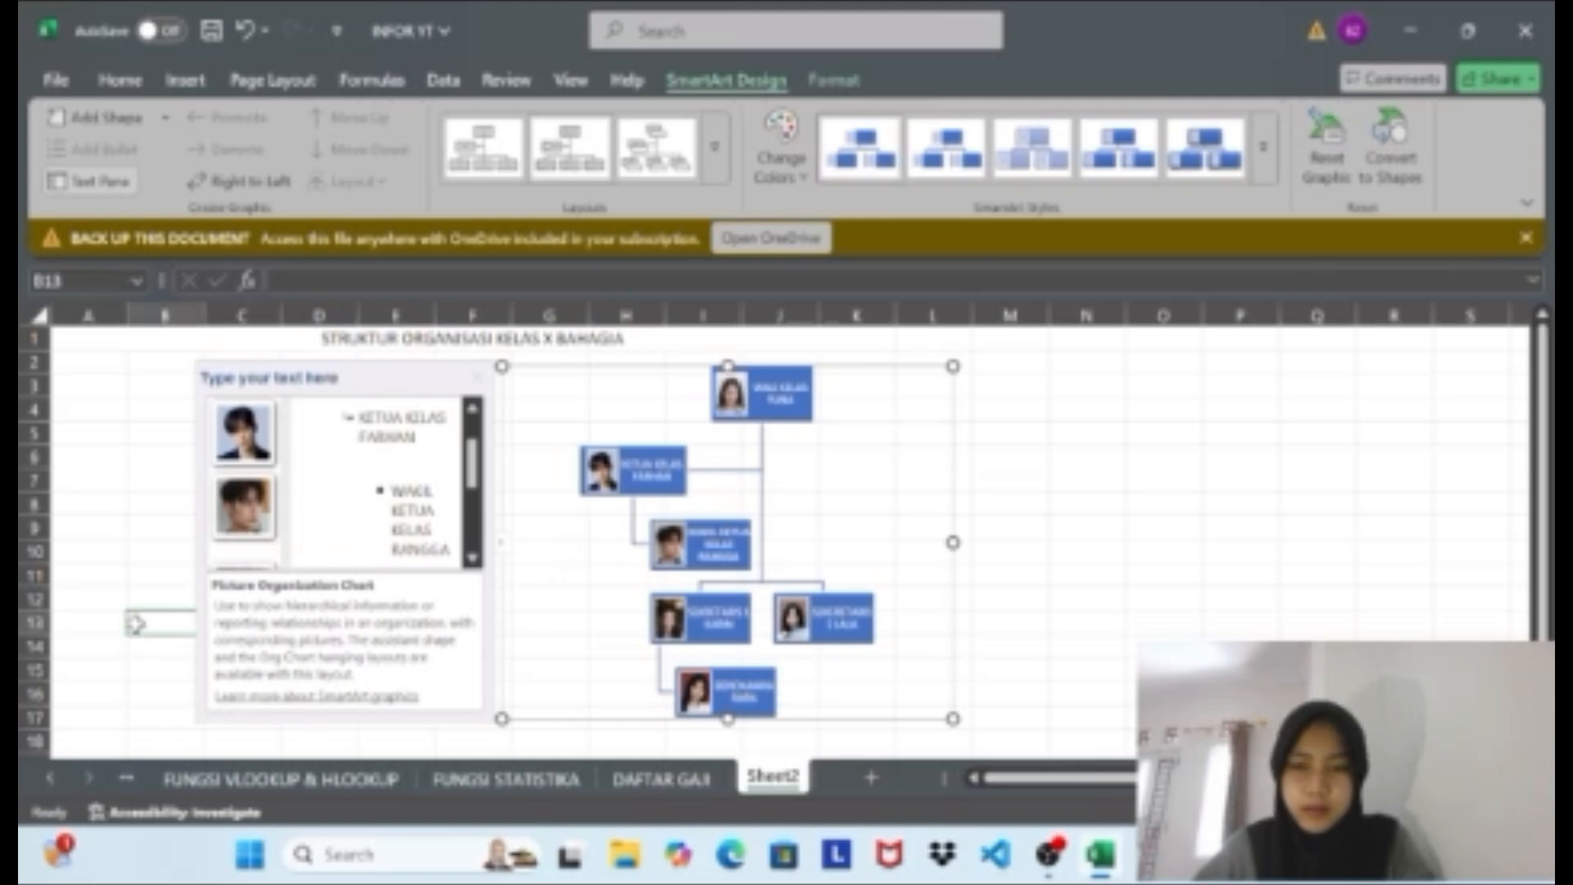
left_click(525, 541)
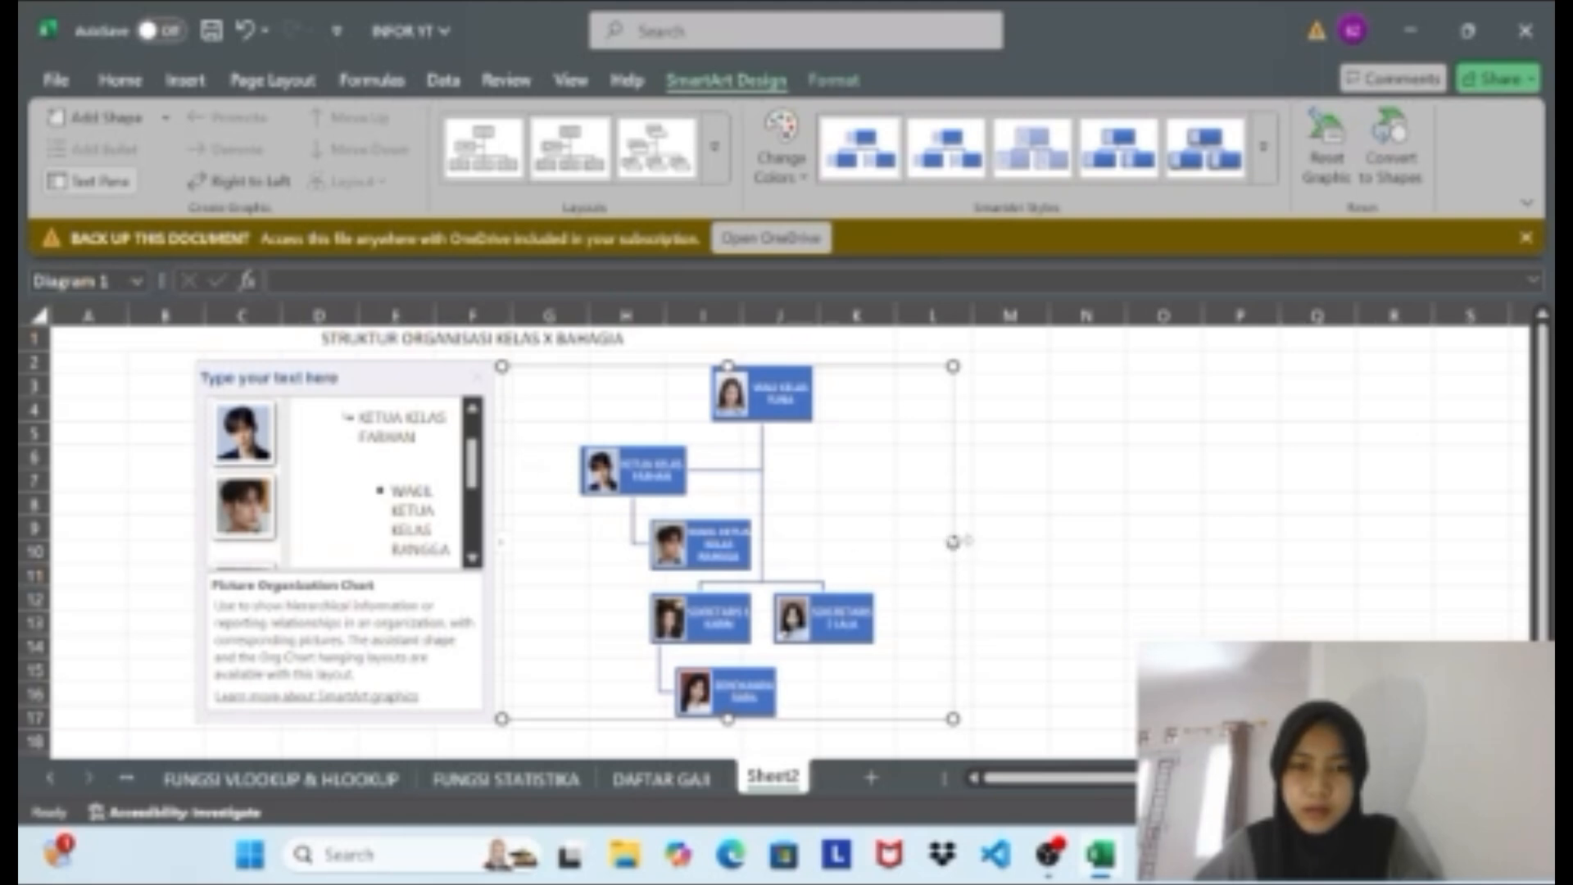
left_click_drag(953, 541, 830, 541)
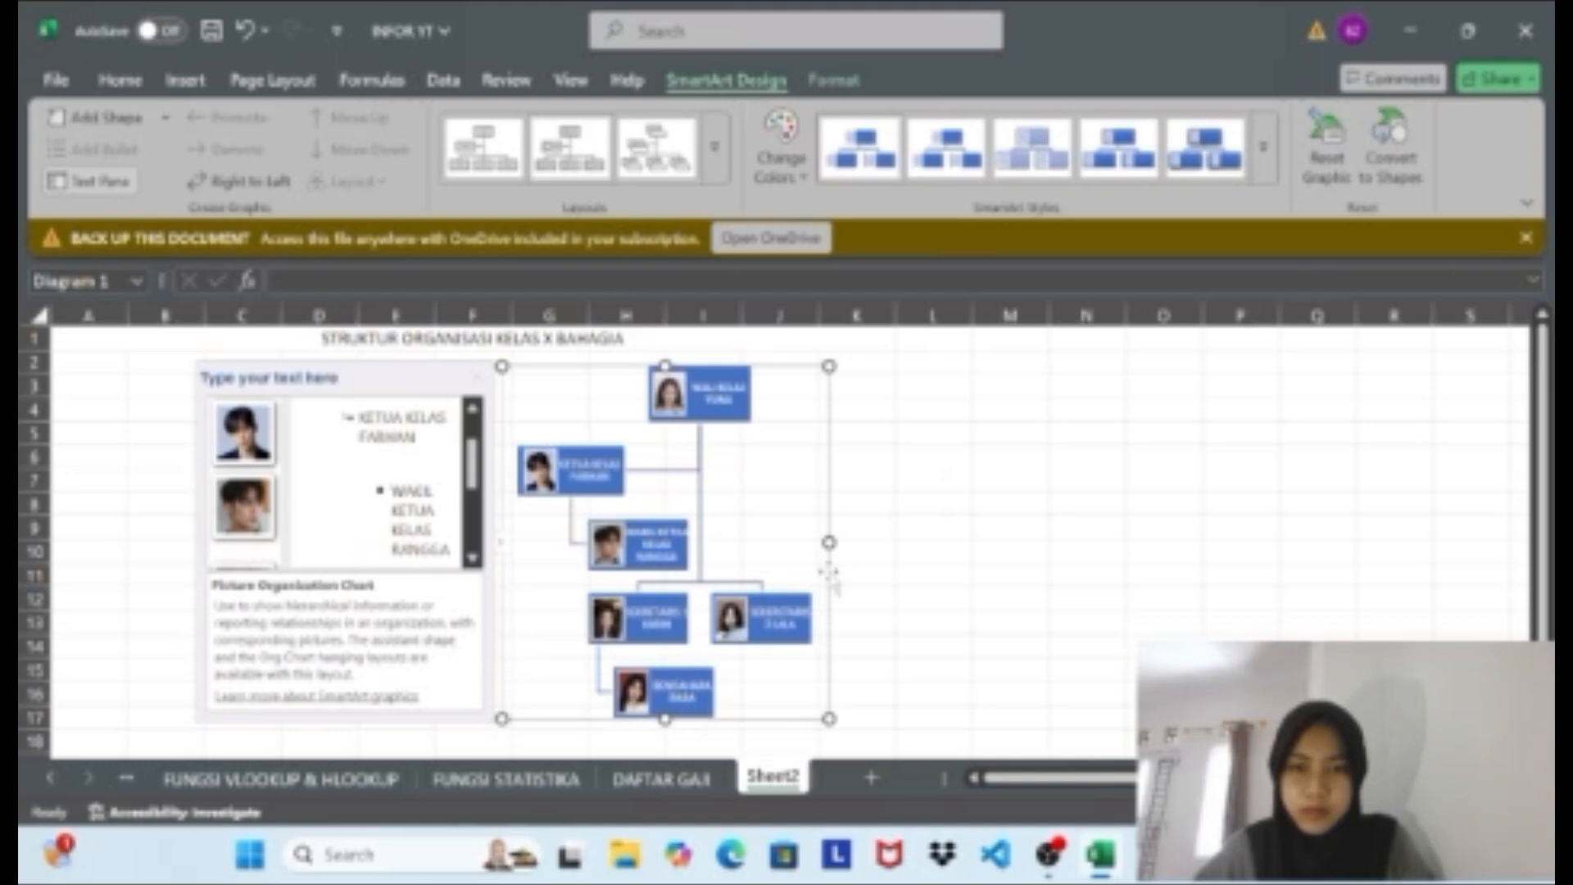
left_click_drag(833, 541, 896, 537)
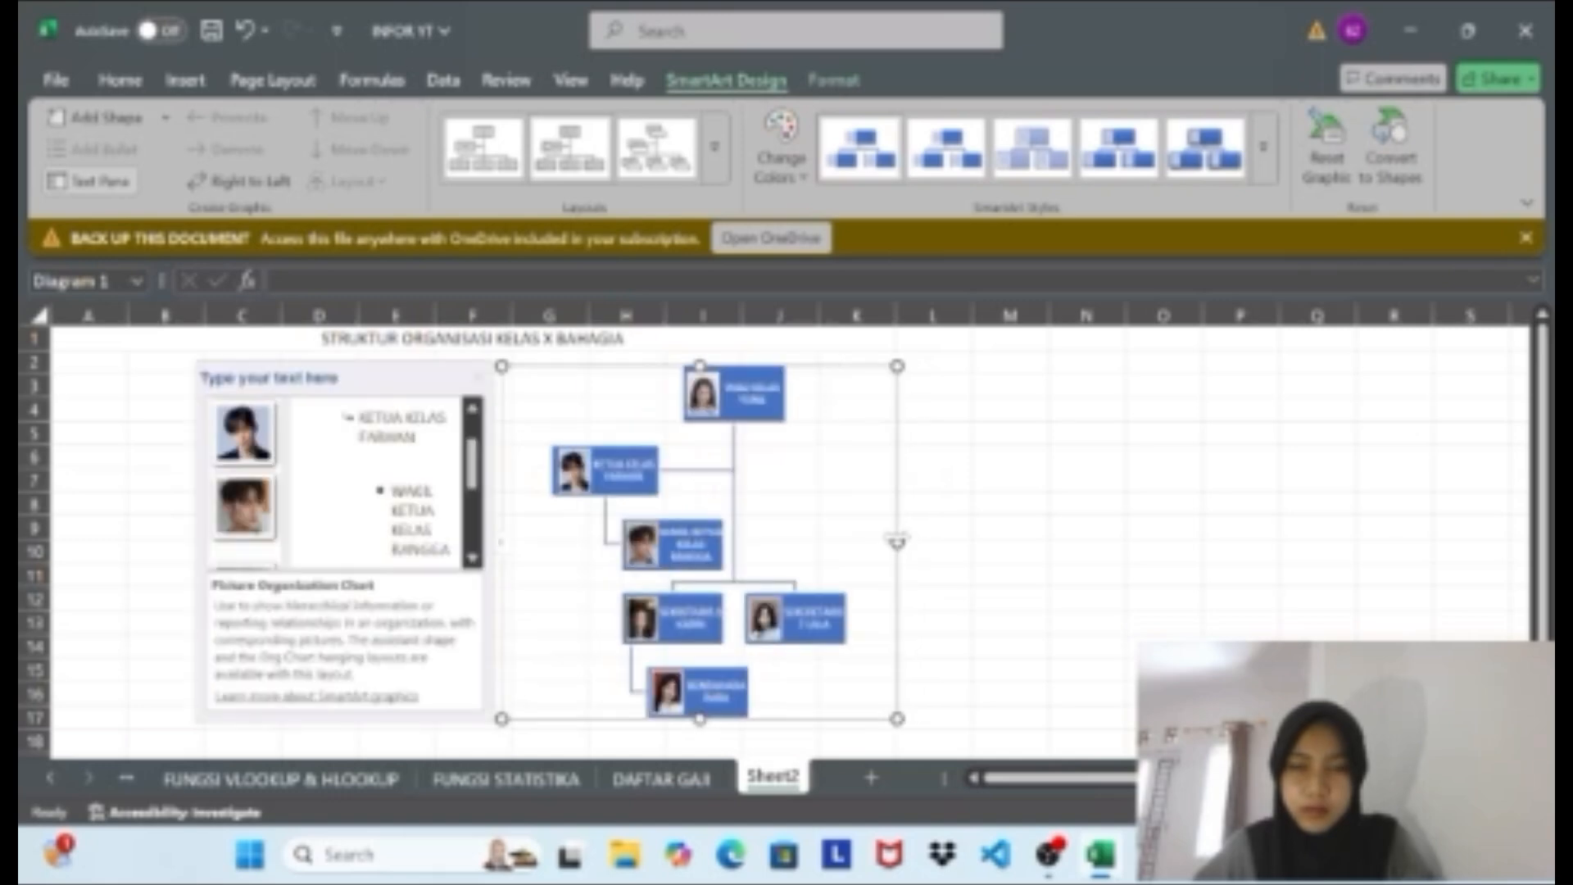
left_click(1090, 528)
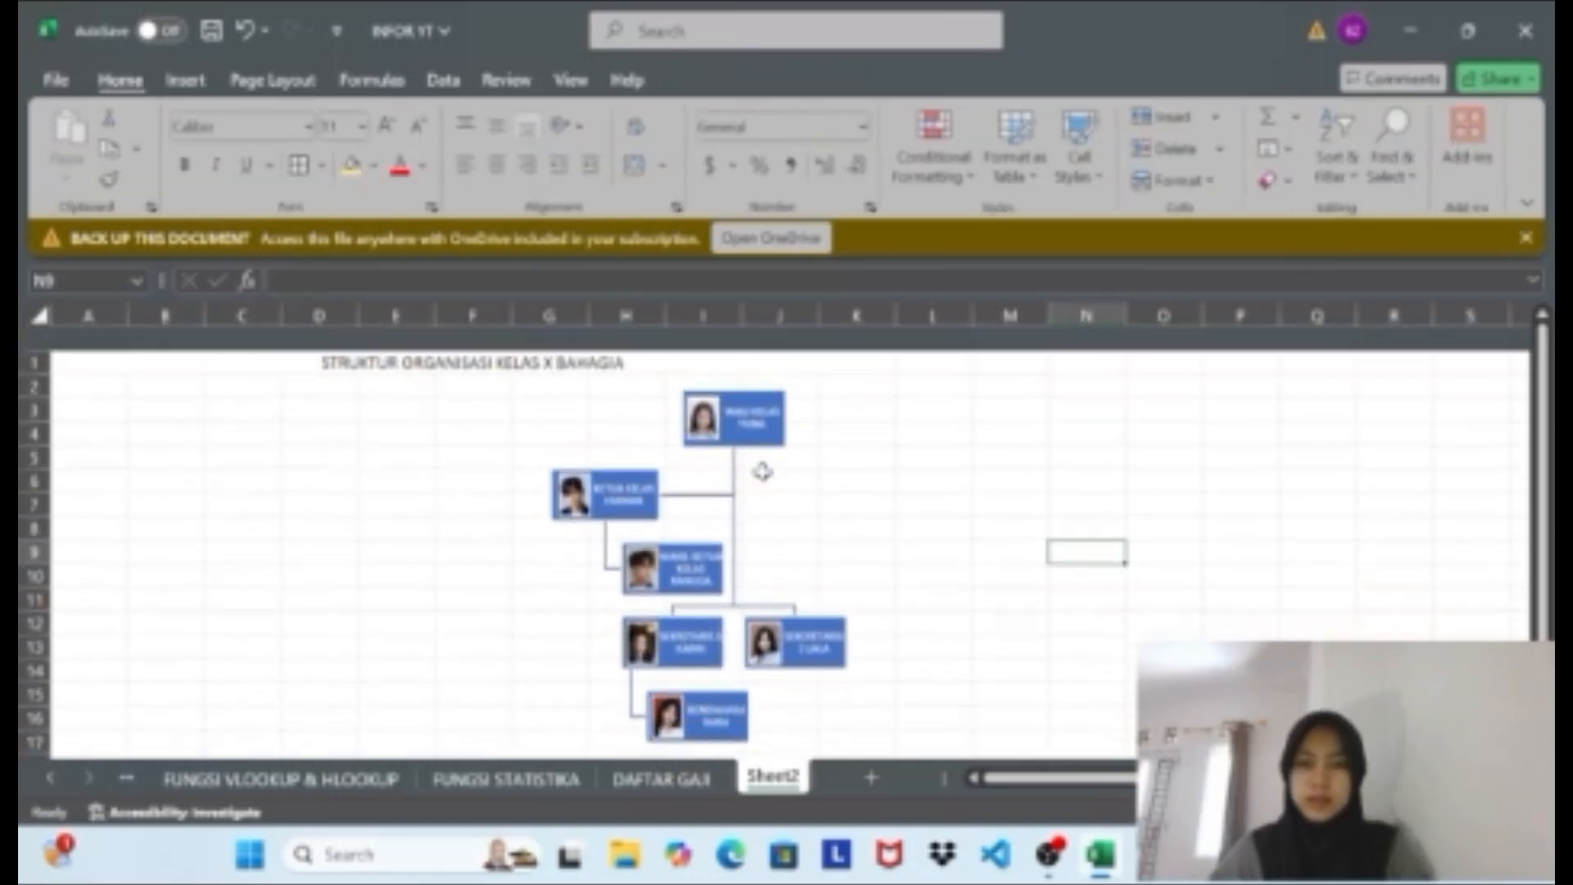
Make the title "STRUKTUR ORGANISASI KELAS X BAHAGIA" in the merged cell A1 bold.
left_click(420, 338)
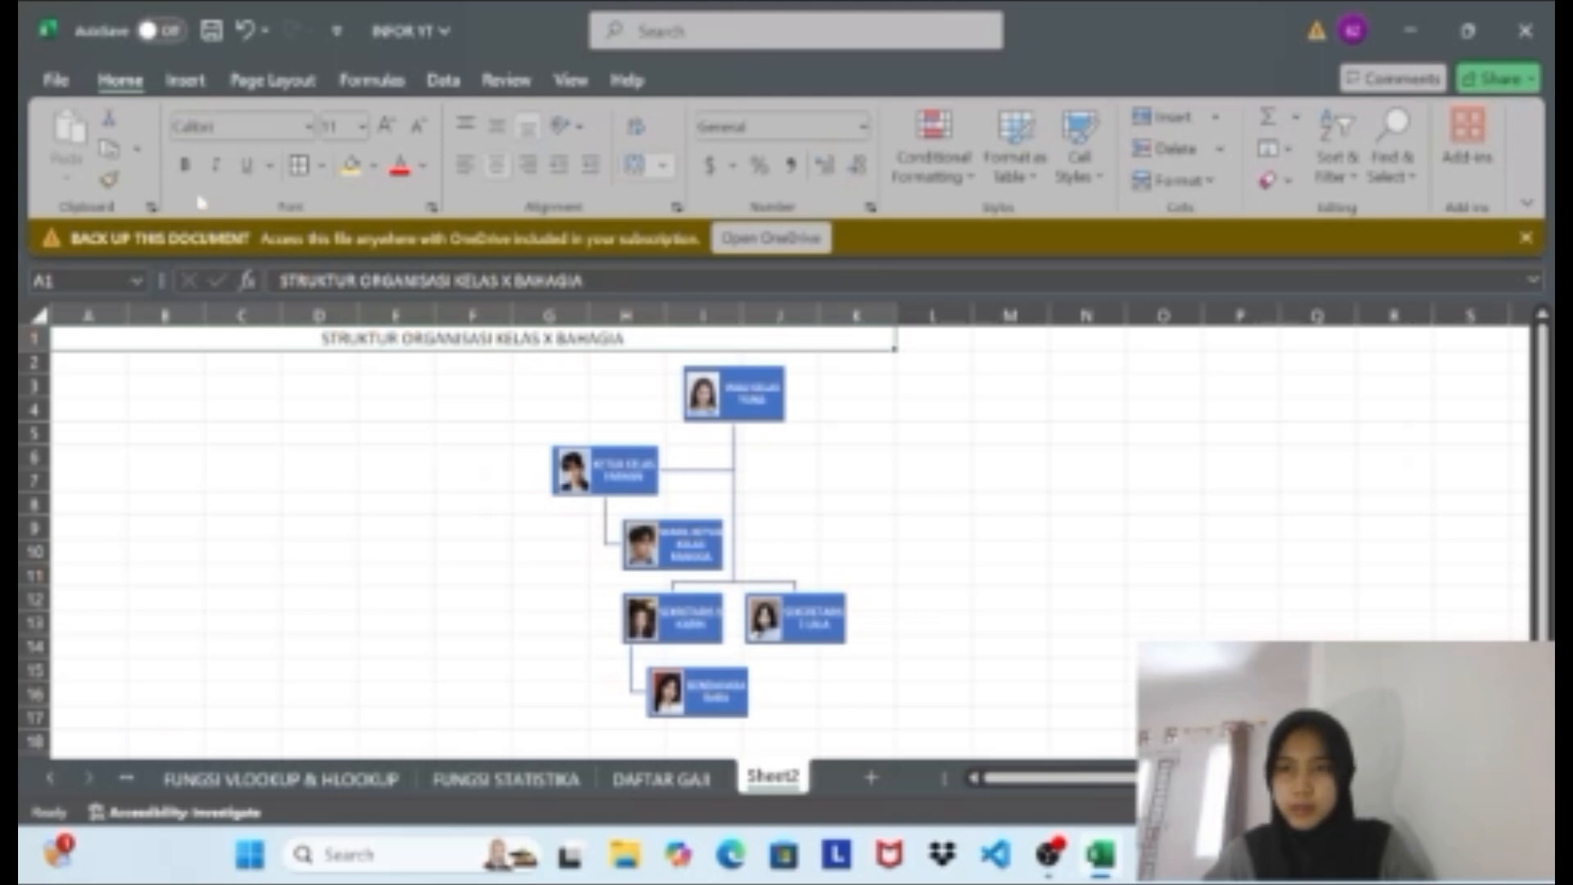
left_click(188, 167)
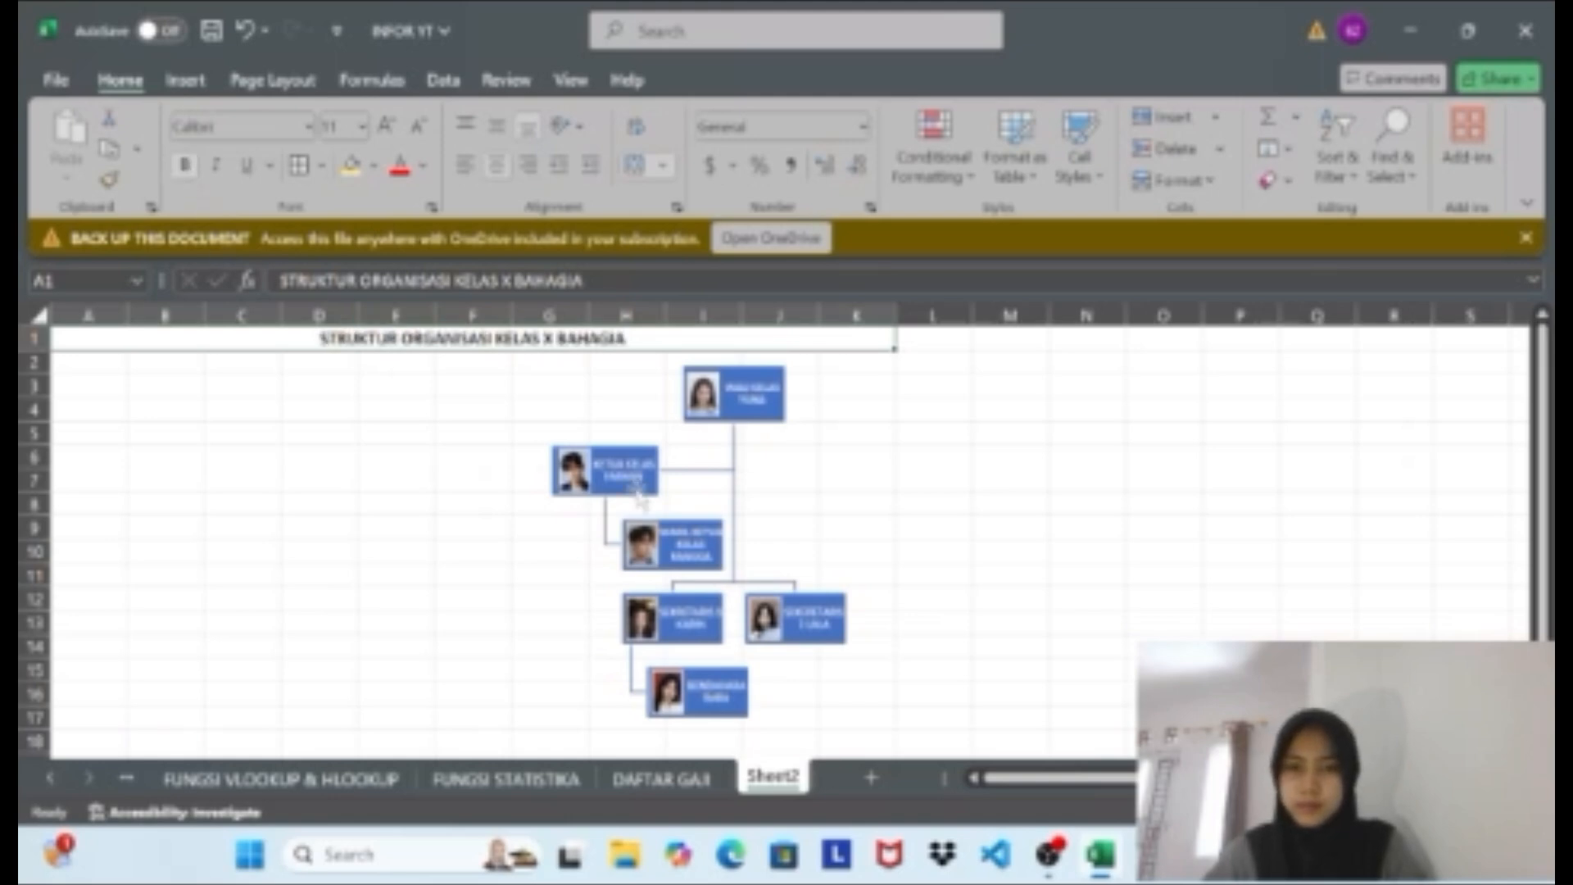
Rename the worksheet Sheet2 as "STRUKTUR ORGANISASI".
left_click(501, 481)
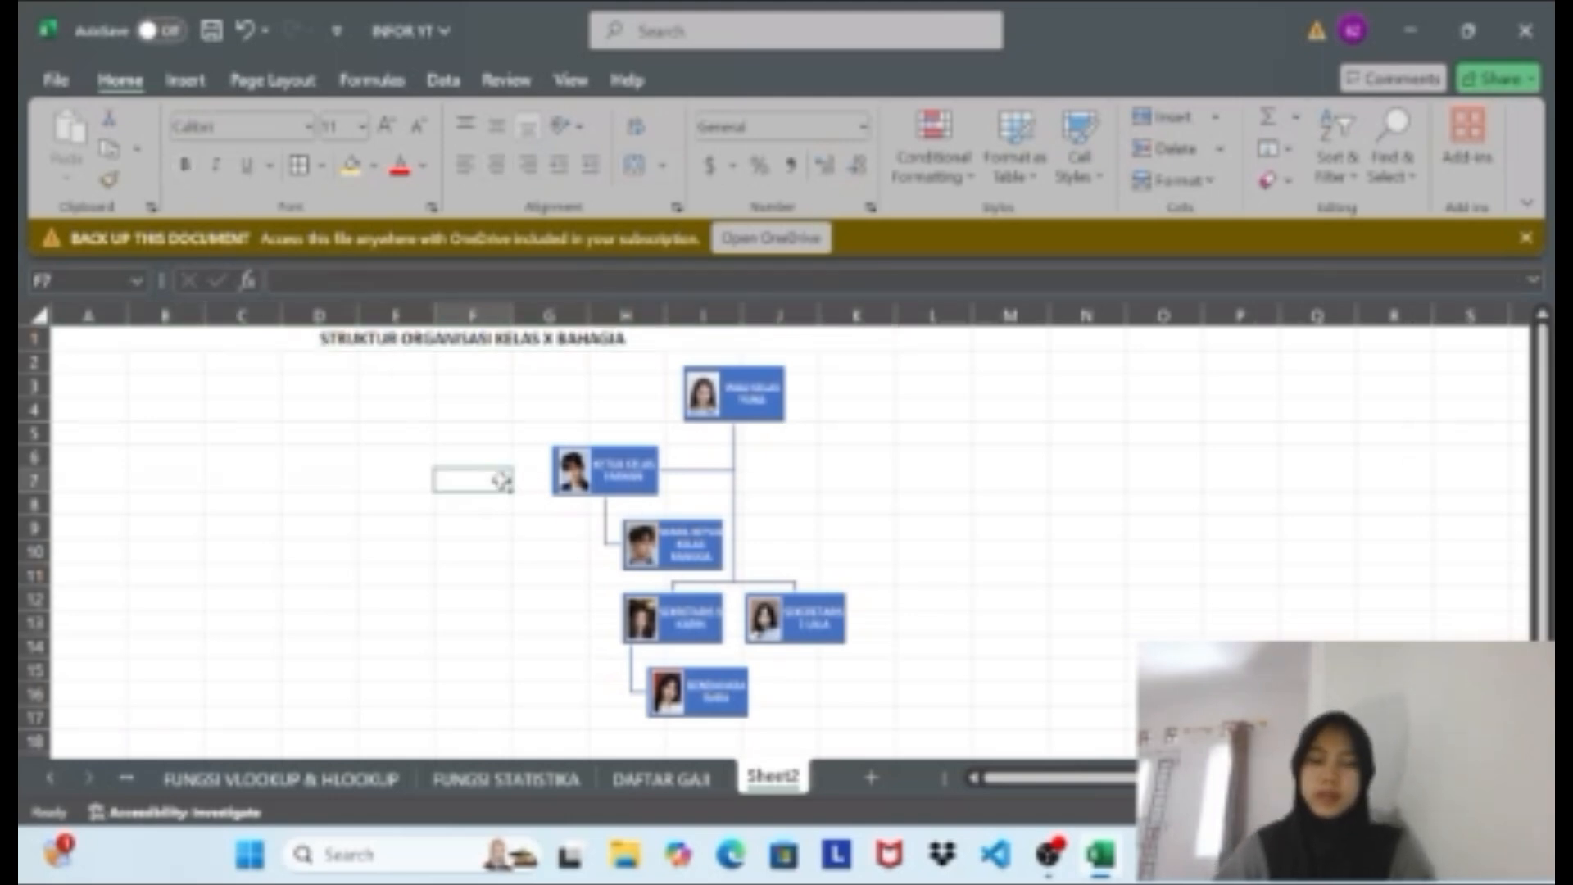
left_click(1121, 490)
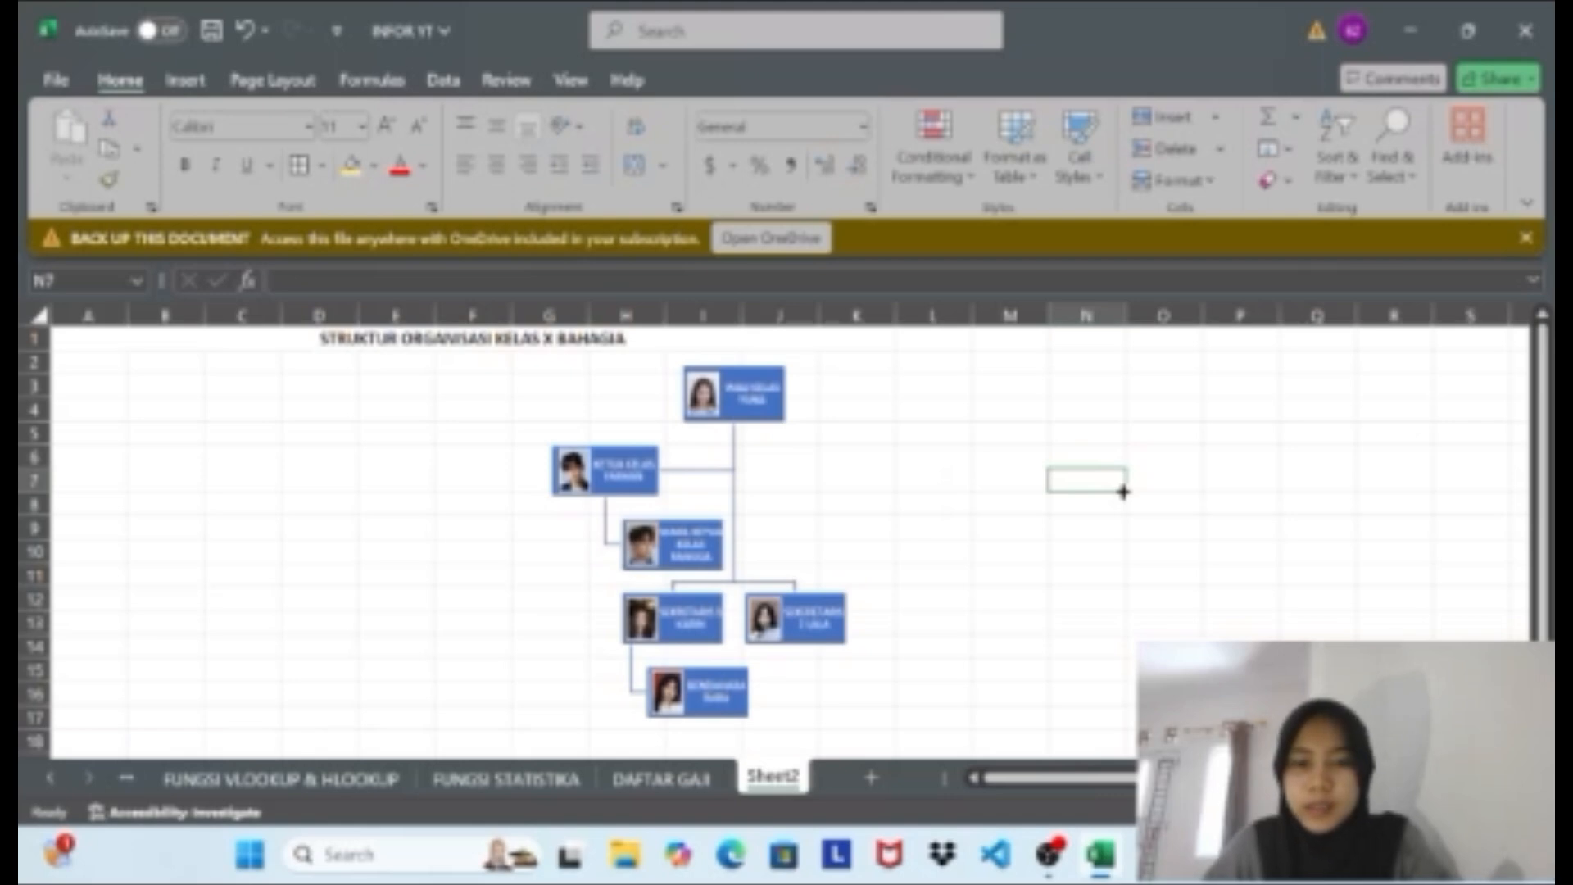
double_click(797, 783)
key("BackSpace")
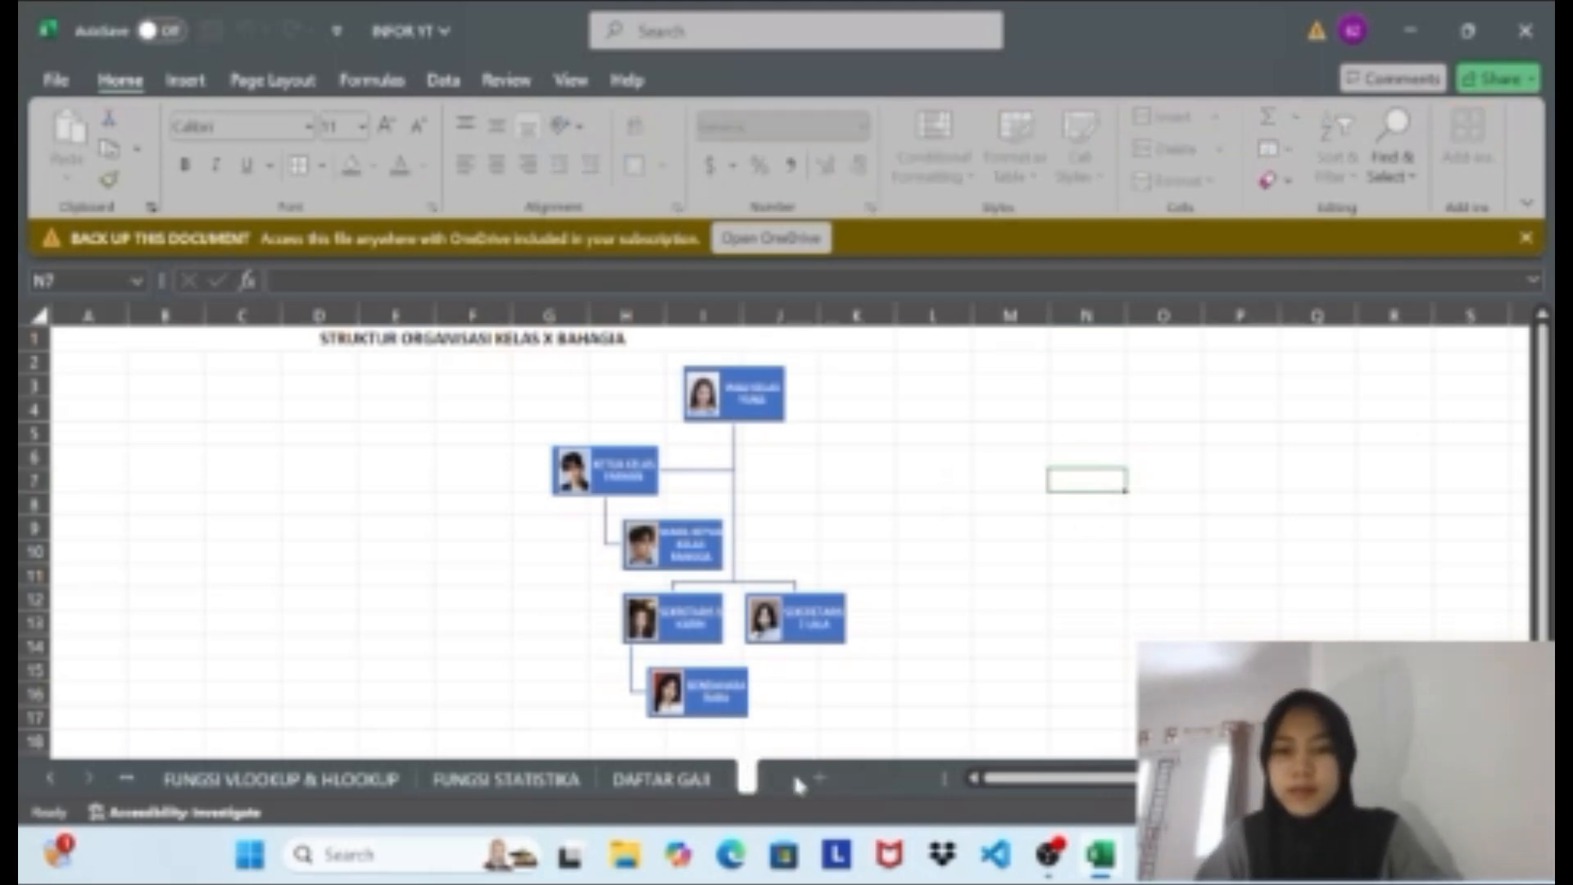
type("STRU")
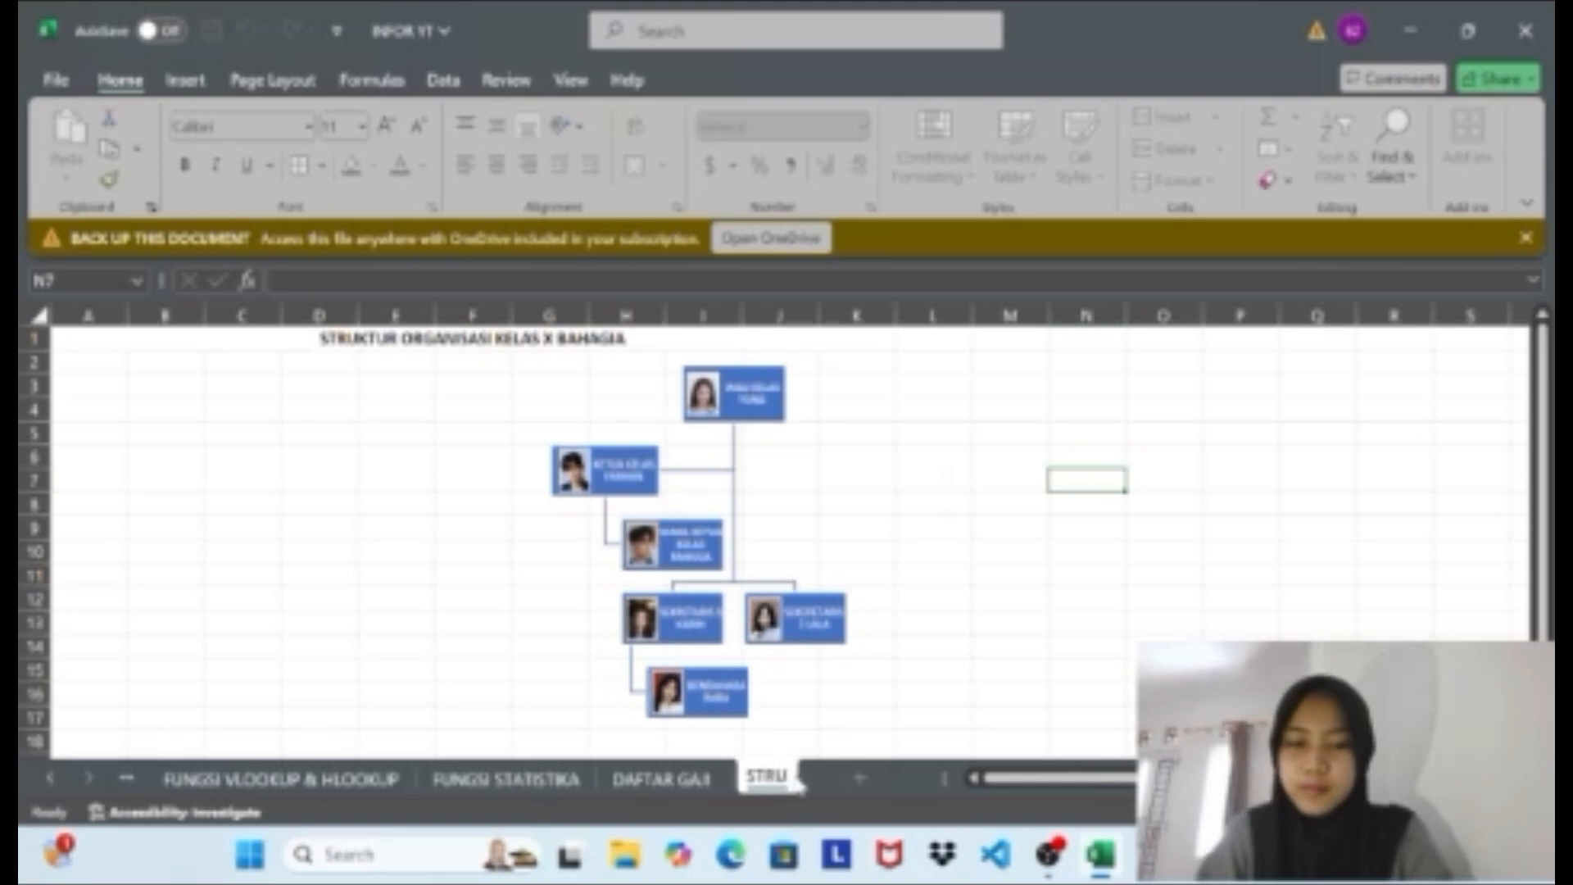
type("KTUR")
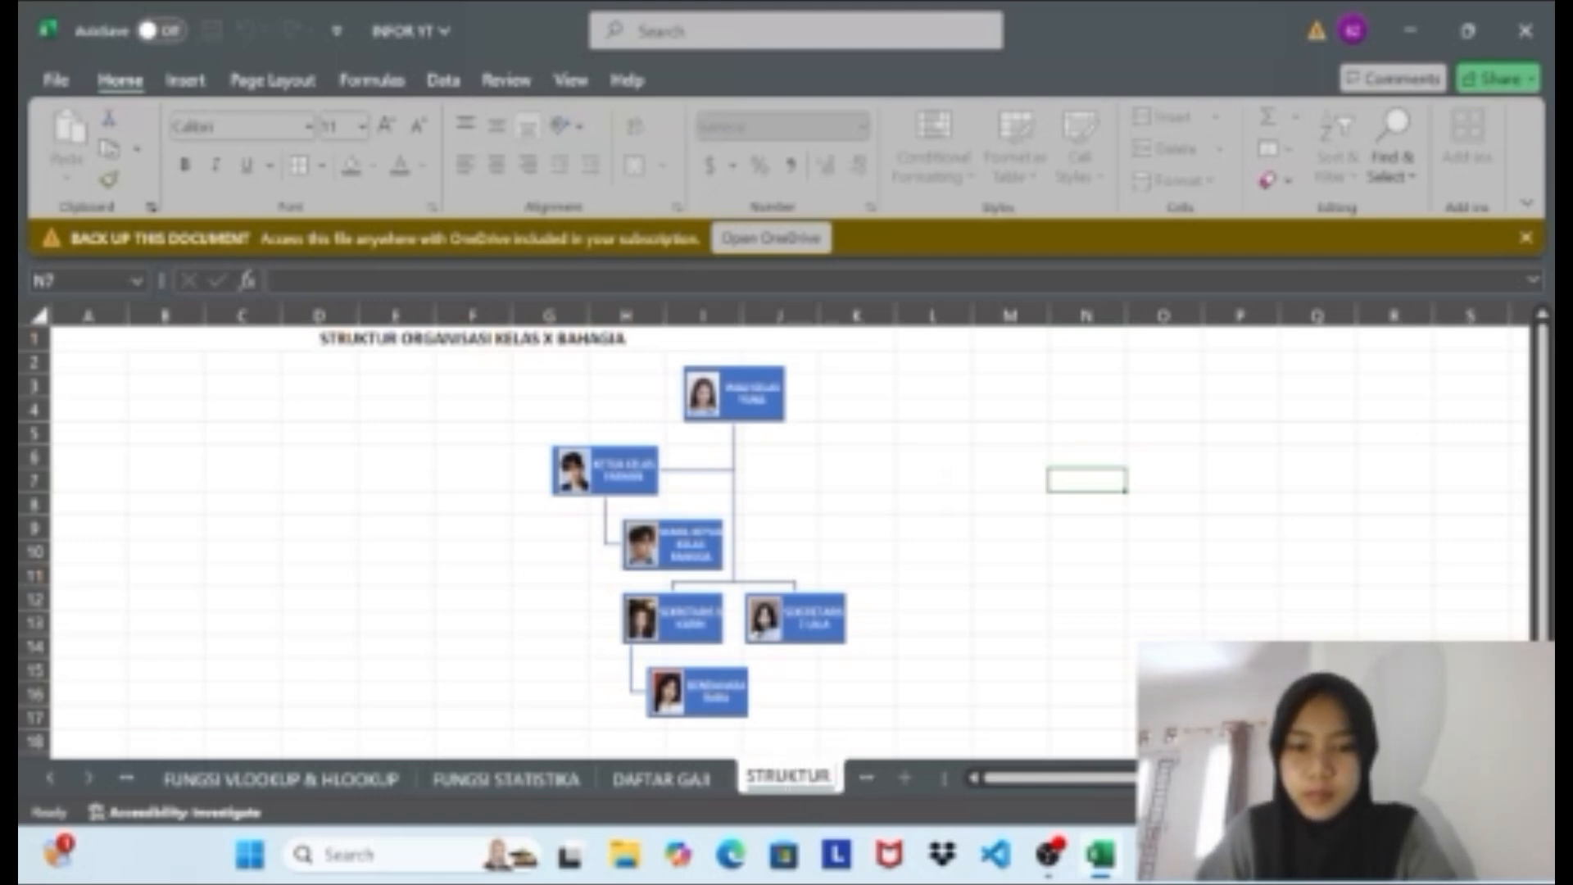
type(" ORGANI")
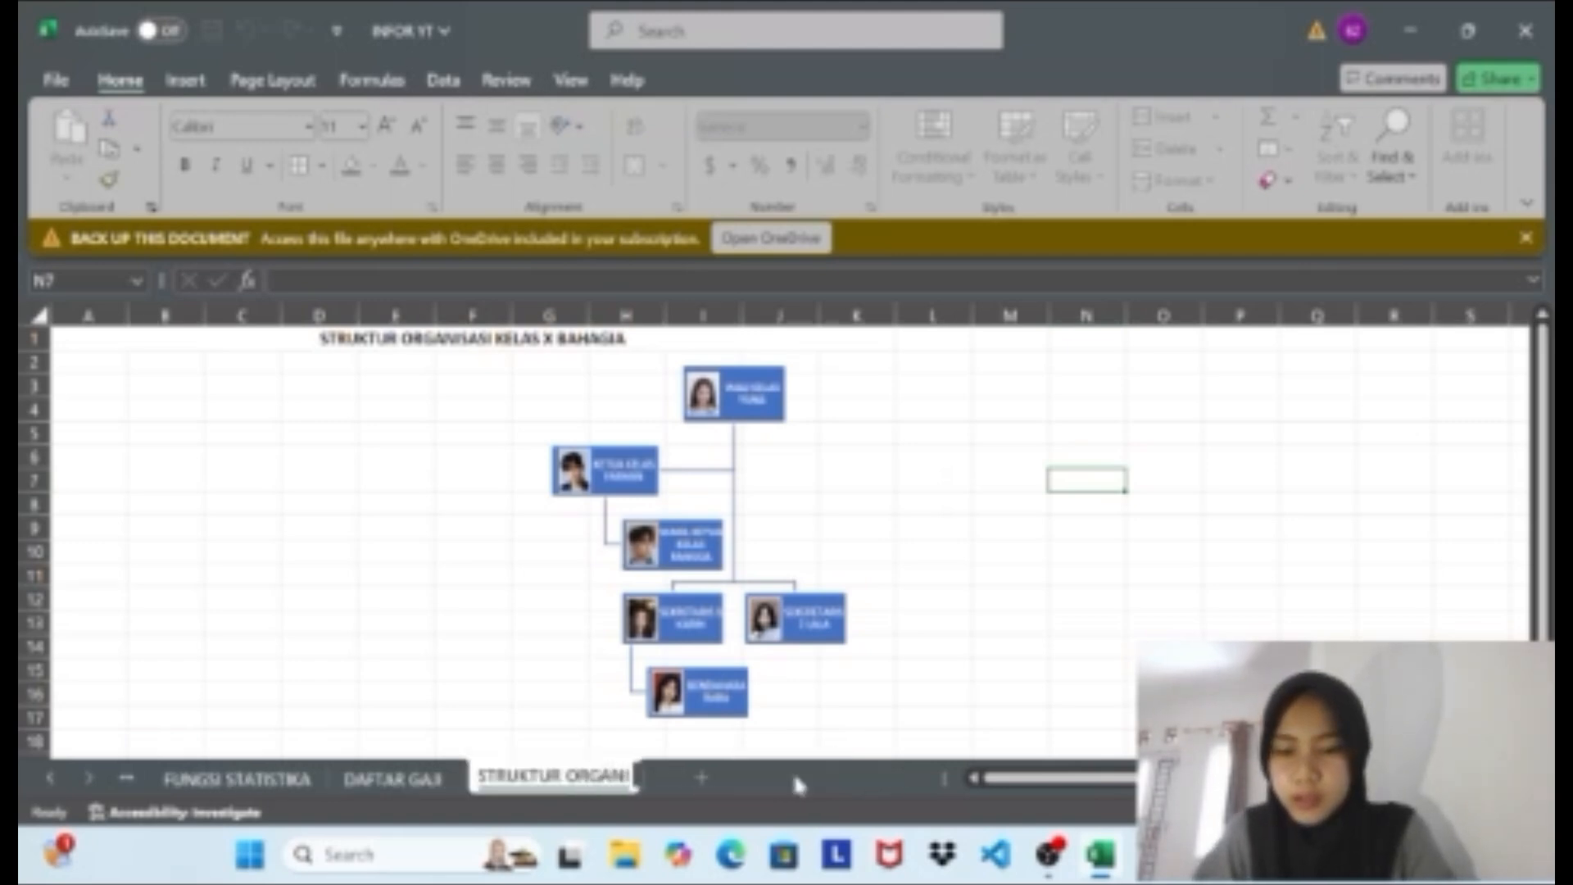
type("SASI")
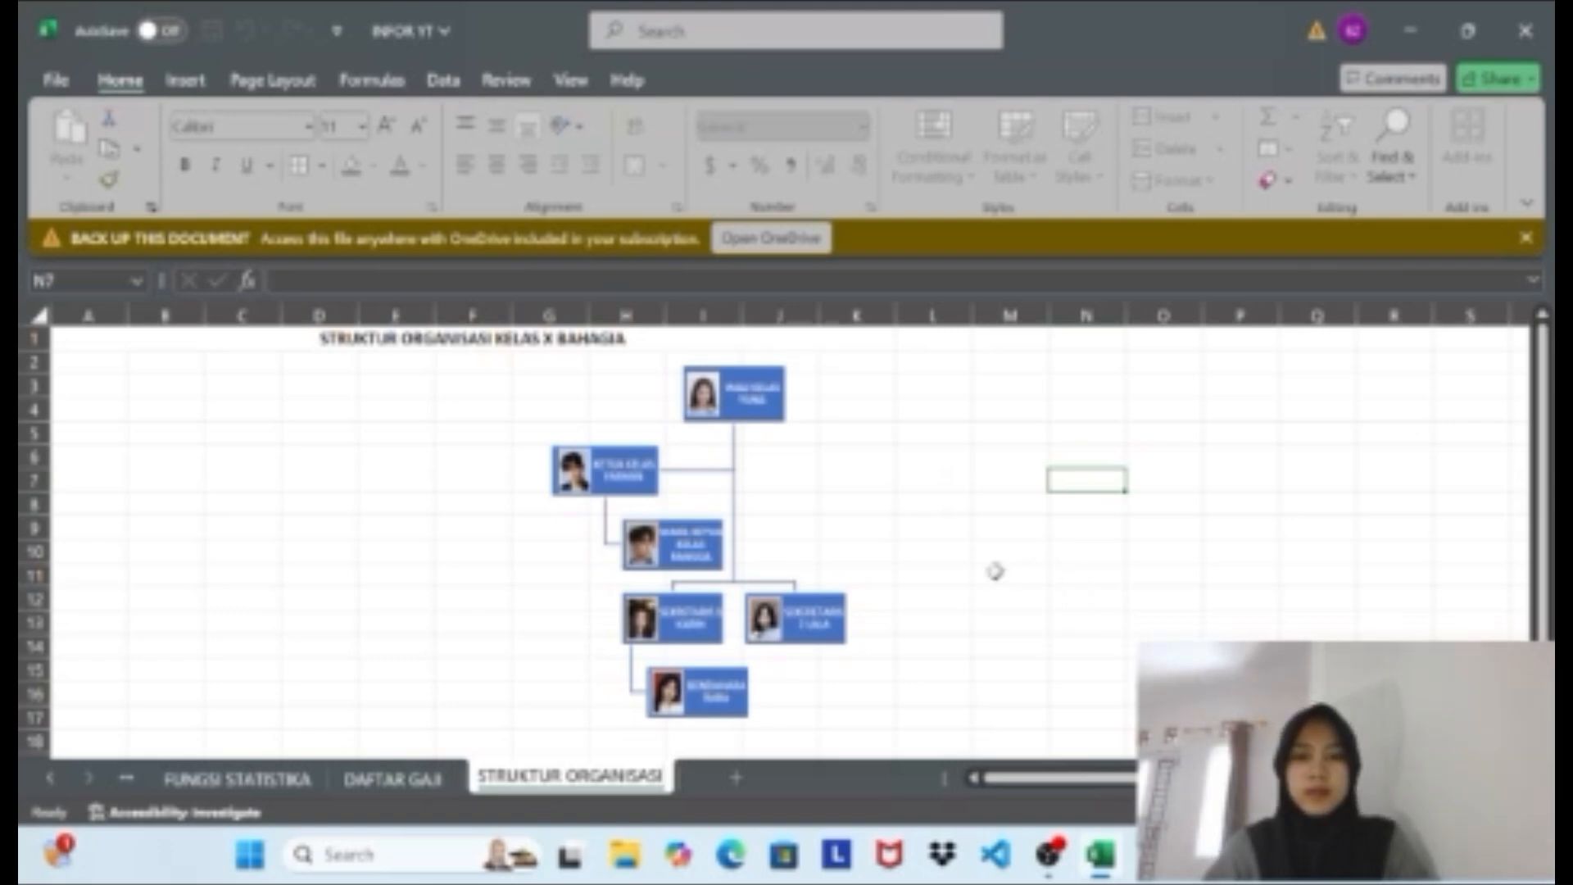
left_click(996, 571)
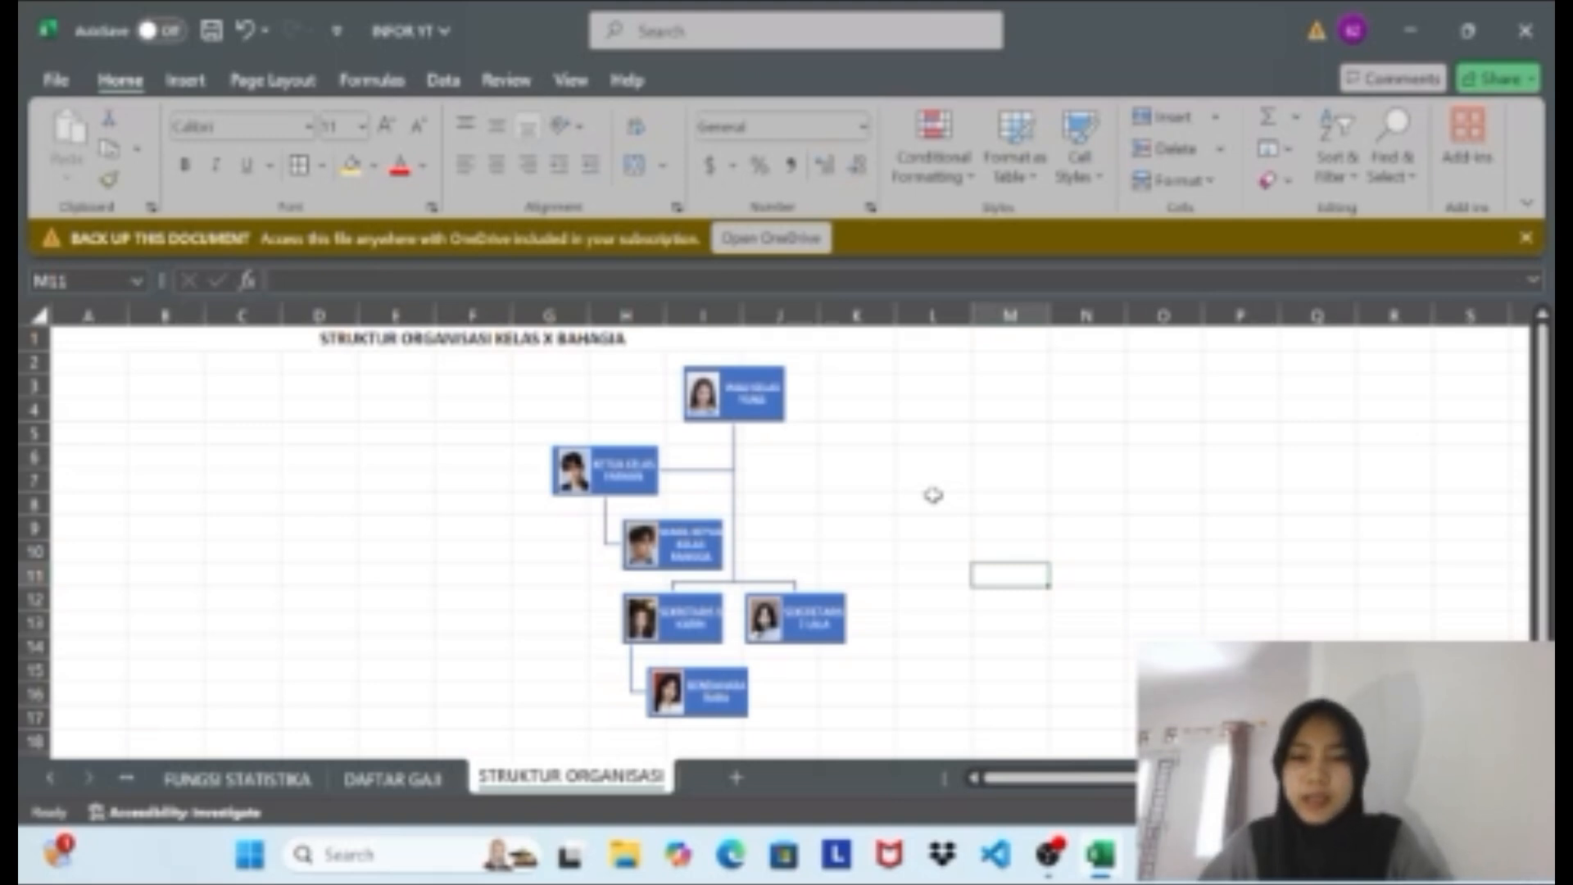
left_click(860, 483)
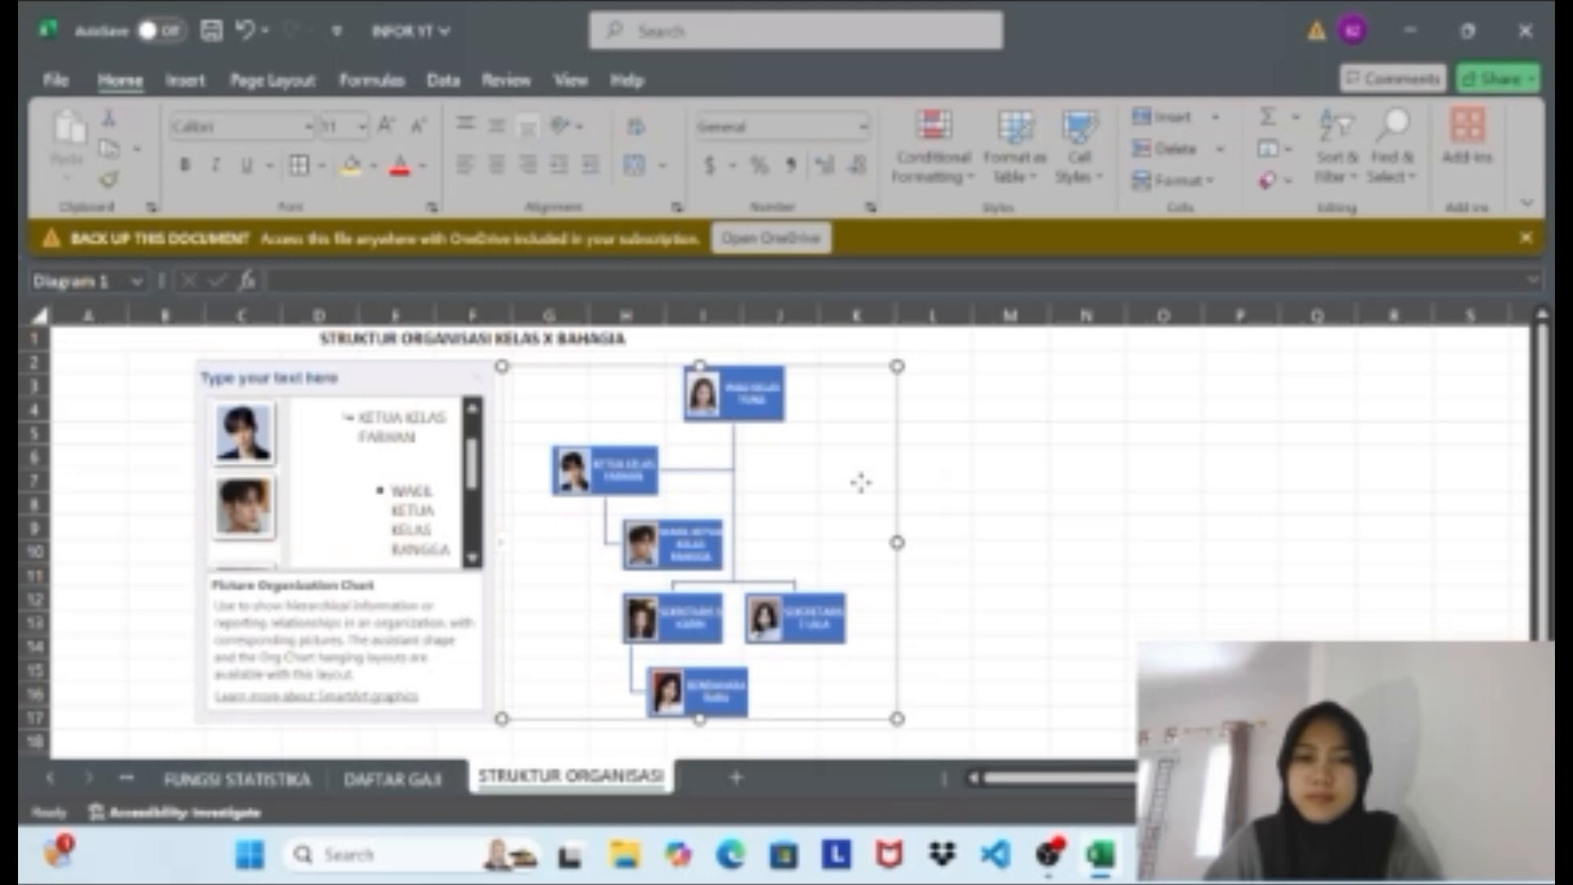
left_click(983, 485)
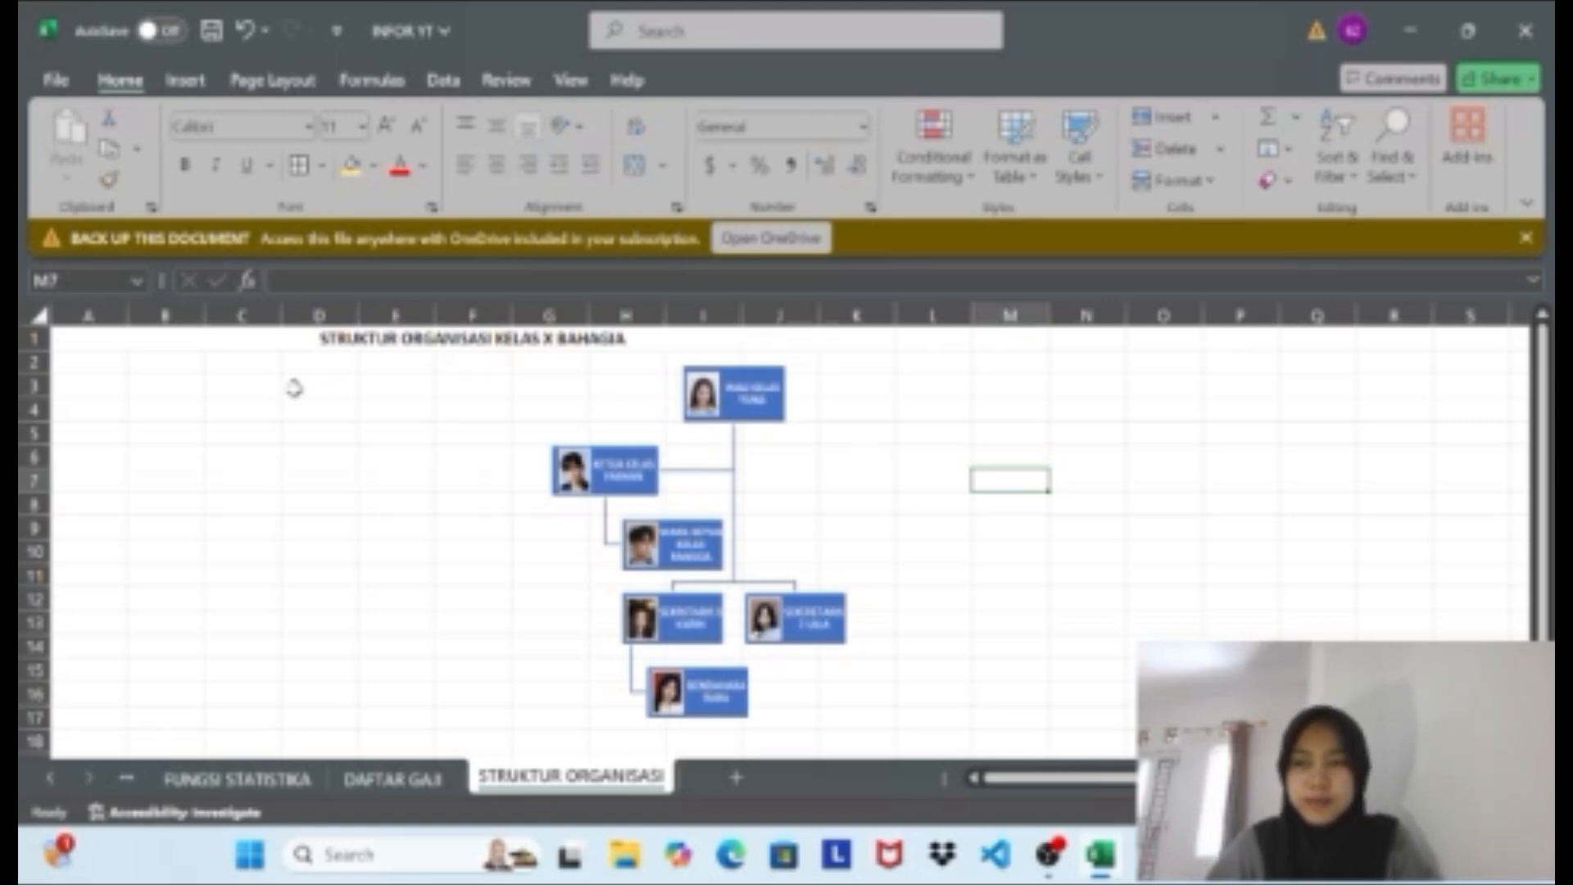
left_click(50, 82)
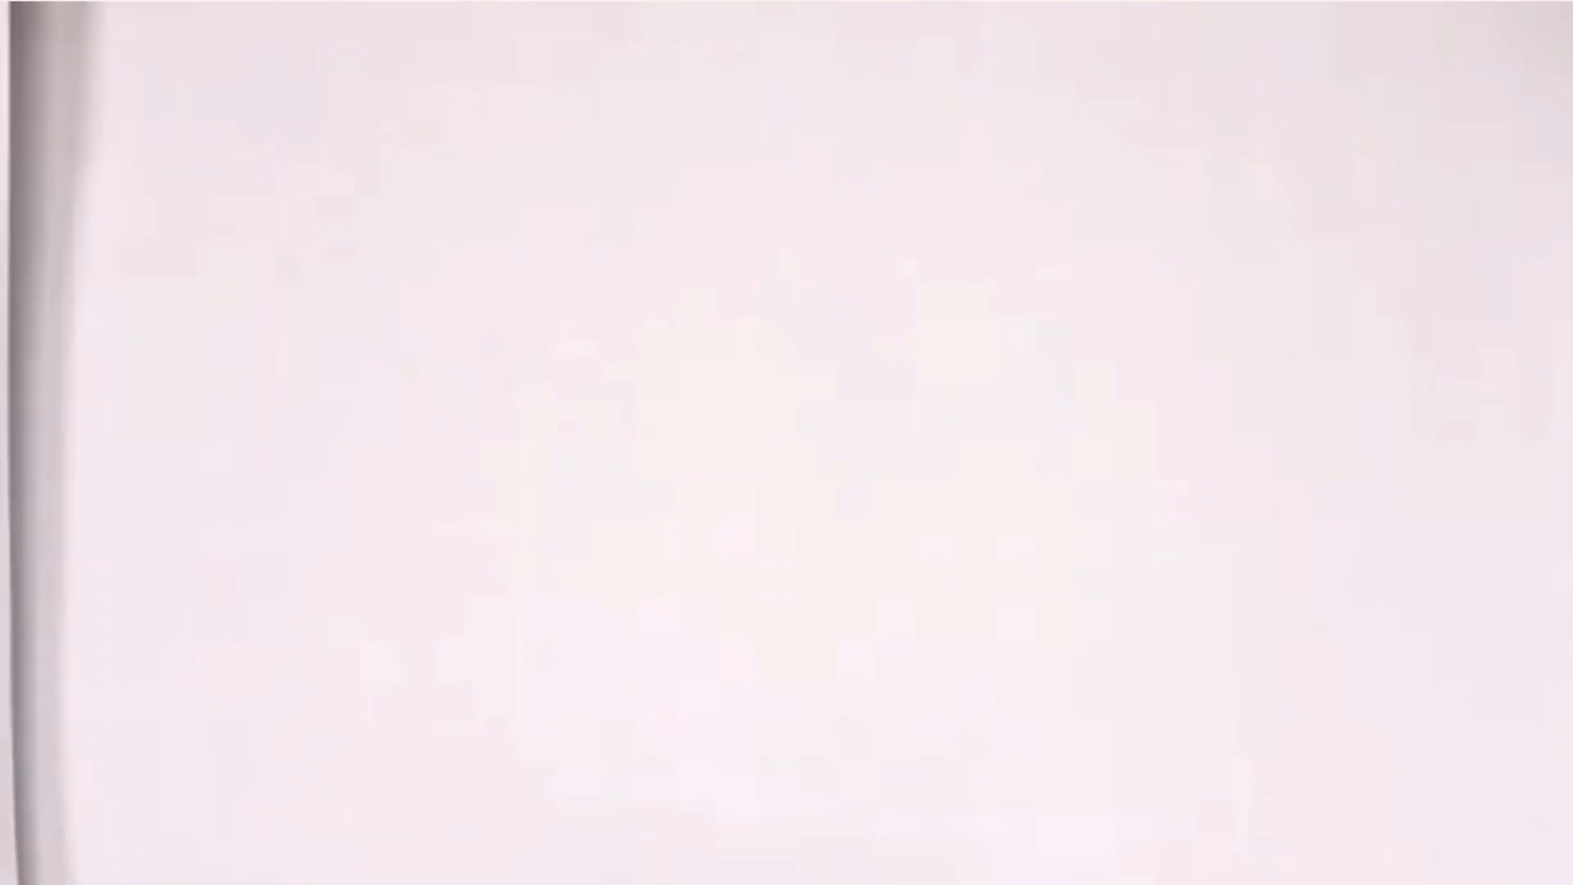